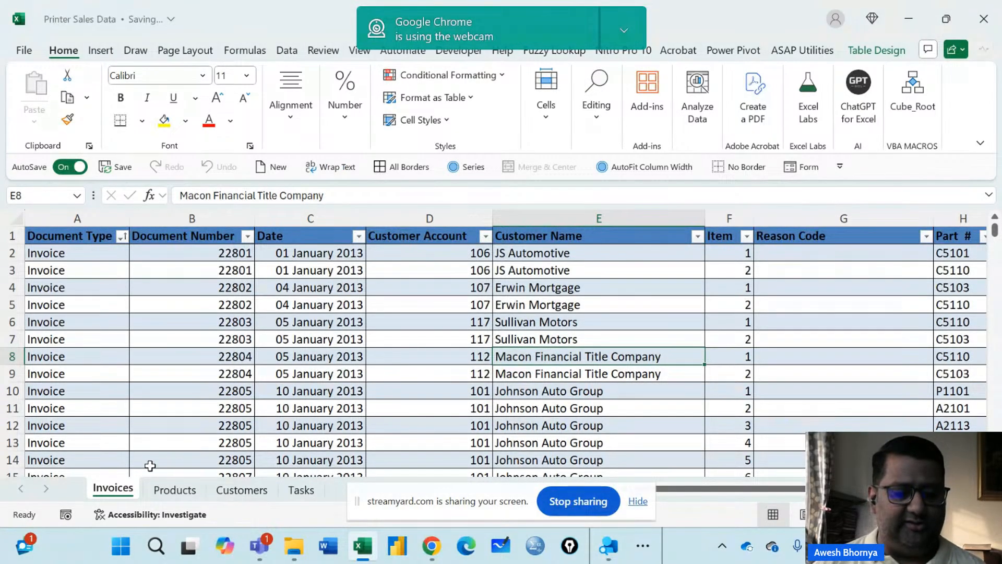
- Review the Invoices, Products, Customers and Tasks sheets of the Printer Sales Data workbook, including the start of the task list
click(301, 491)
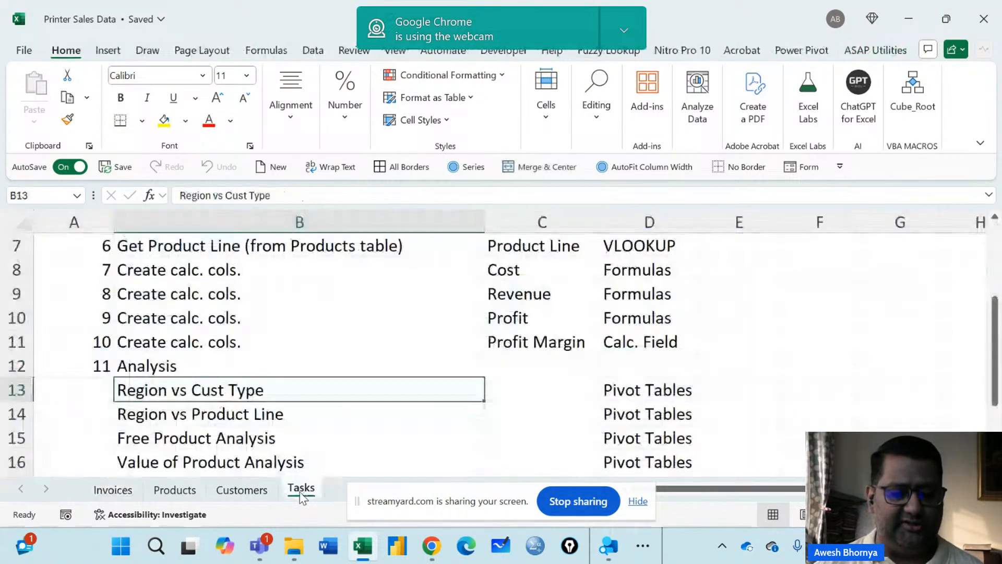
click(243, 489)
click(175, 490)
click(105, 490)
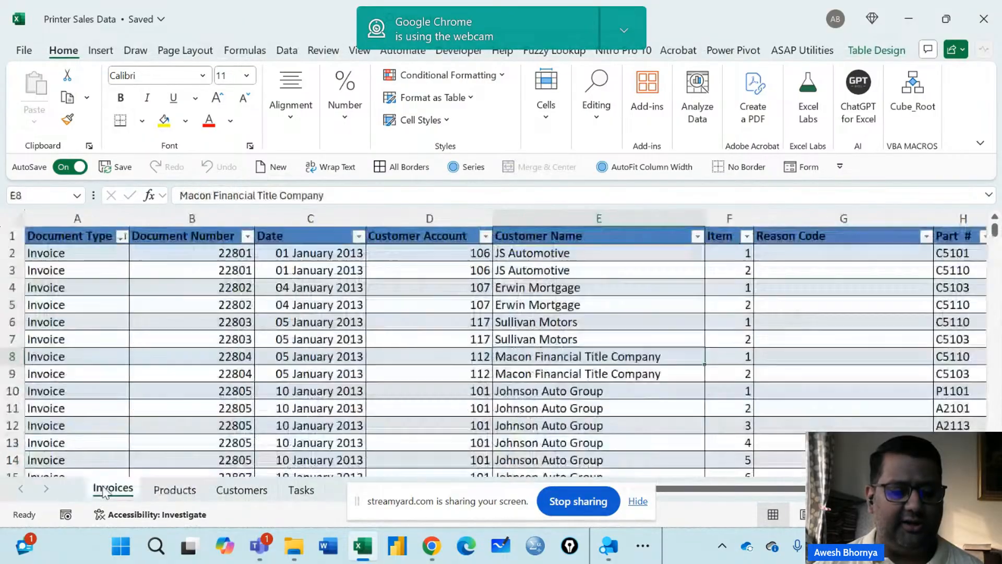
click(142, 360)
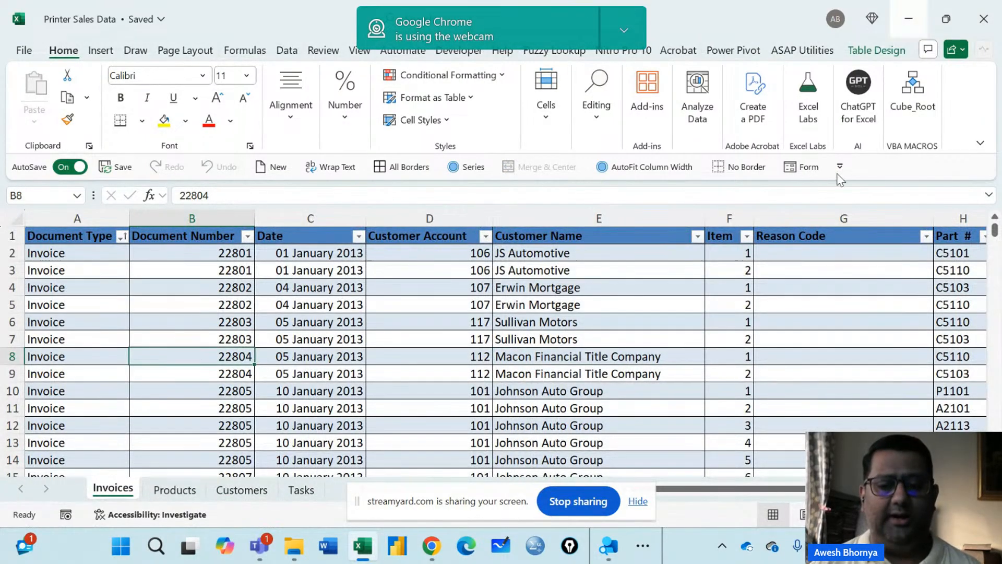
click(218, 491)
click(175, 490)
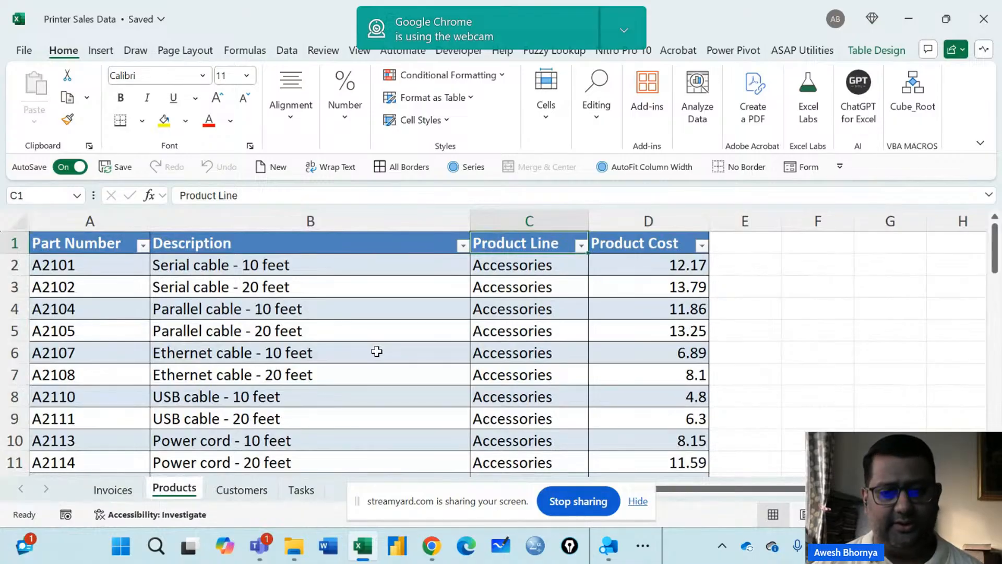
click(301, 490)
scroll(309, 351, up, 2)
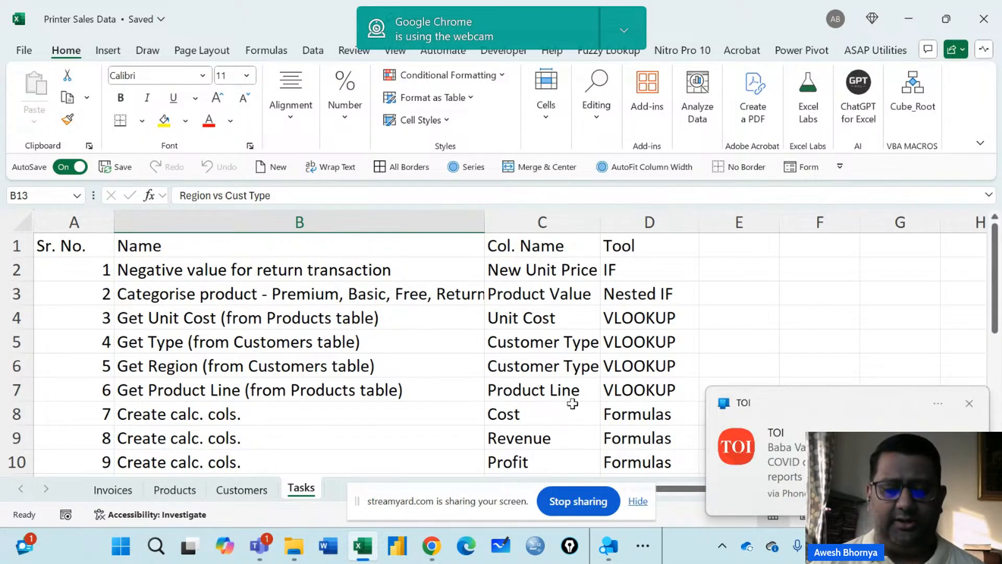
click(969, 404)
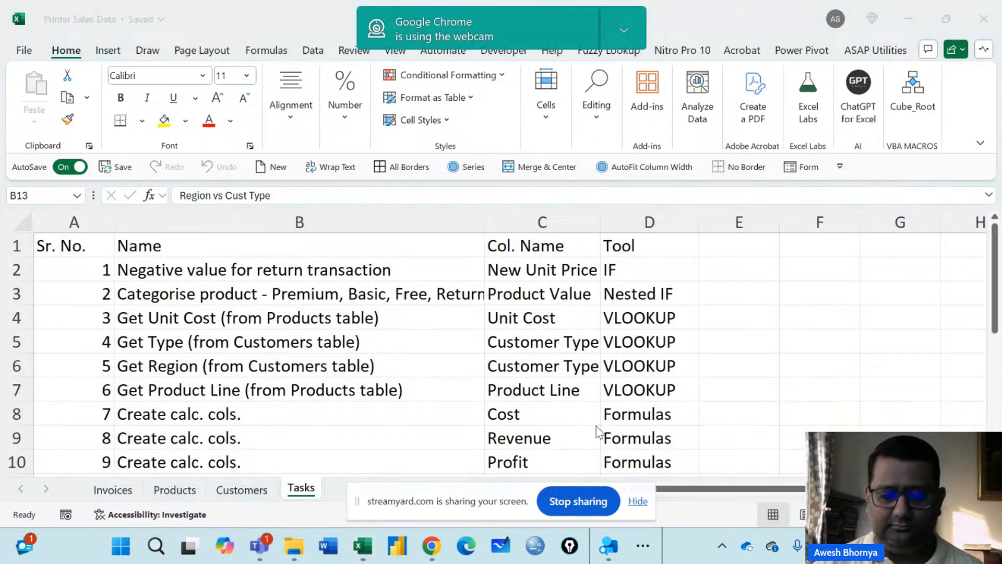
click(132, 493)
click(161, 493)
click(244, 494)
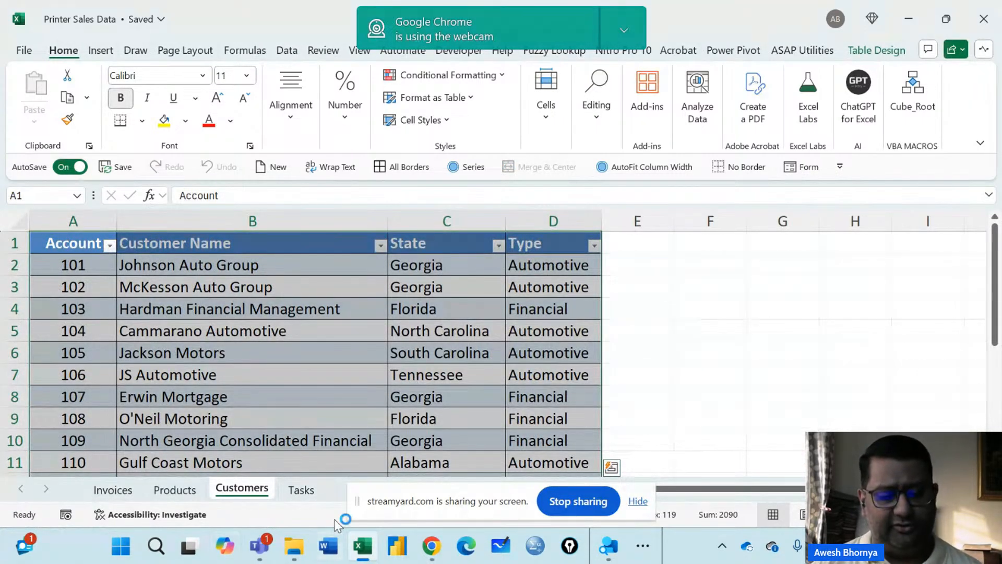
- Switch to Power BI Desktop, dismiss the Collaborate and share notice, and open the Options dialog
click(398, 546)
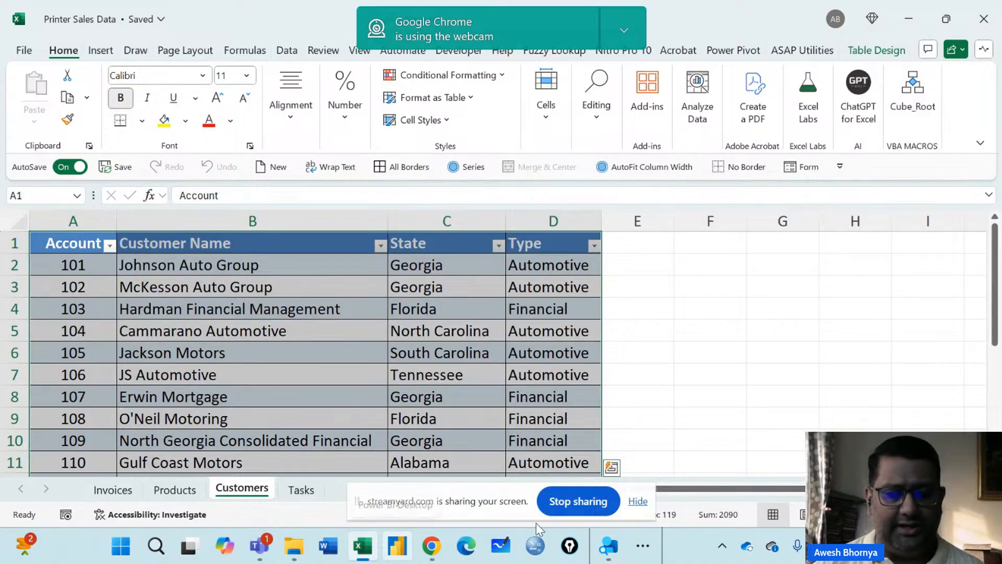
key(alt+F4)
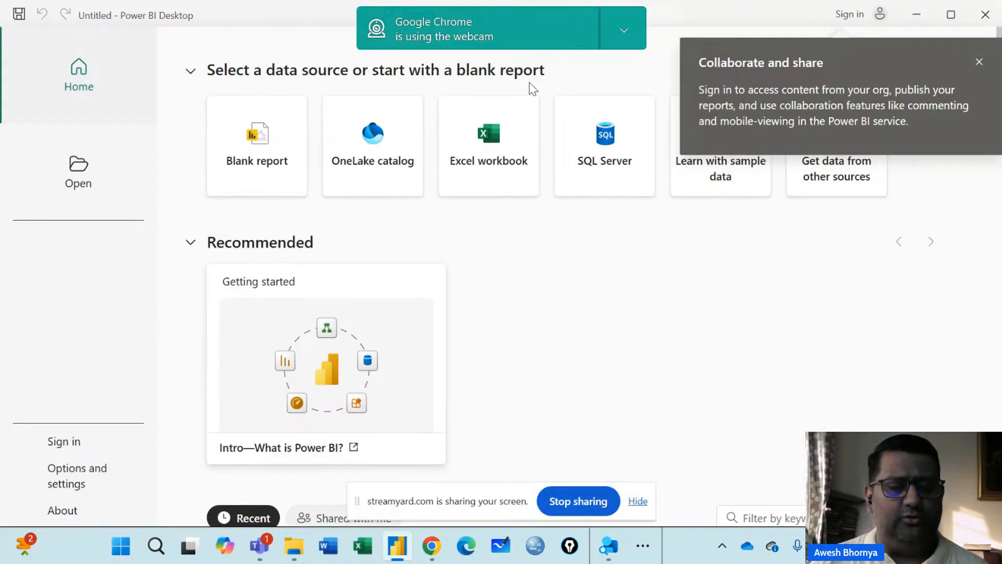
click(980, 63)
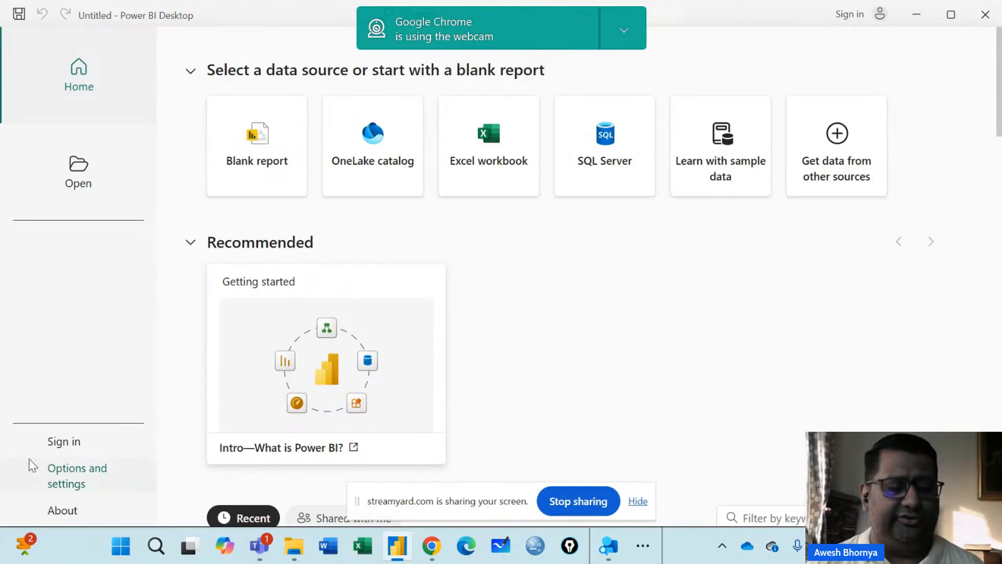
click(56, 488)
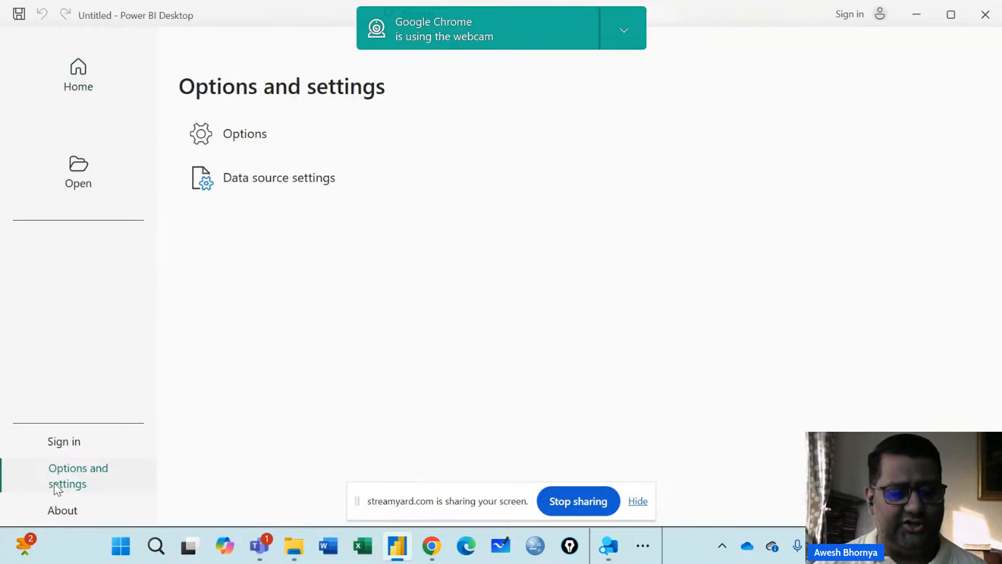
click(258, 145)
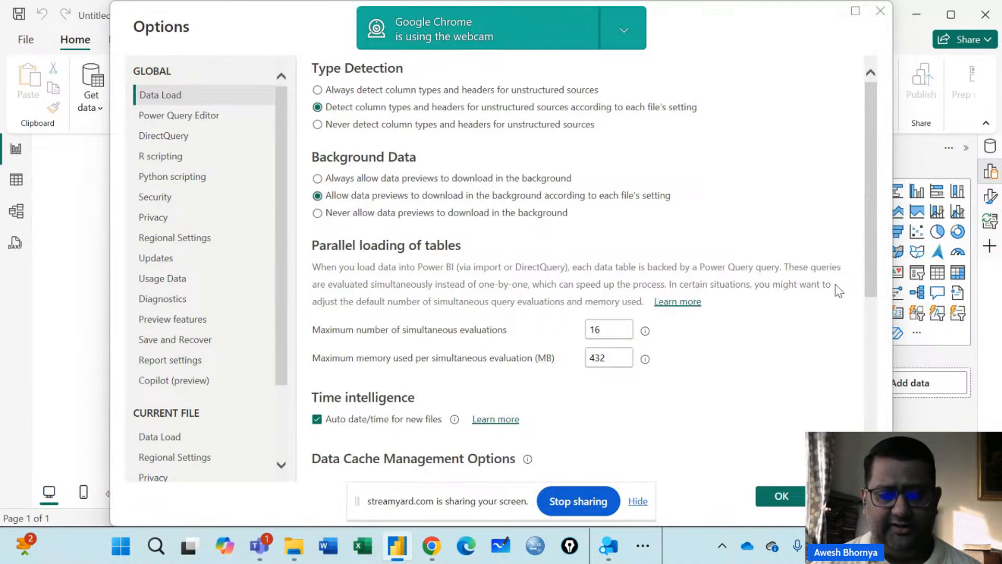
- Open the screen annotation toolbar and place it beside the settings in the Options dialog
click(570, 545)
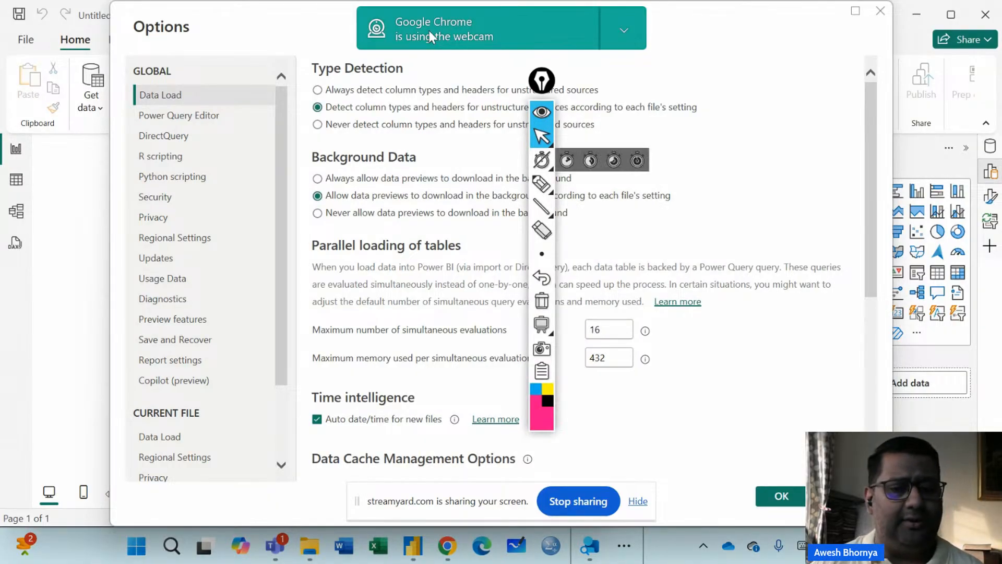
mouse_move(542, 81)
mouse_down()
mouse_move(916, 121)
mouse_move(866, 118)
mouse_up()
mouse_move(866, 243)
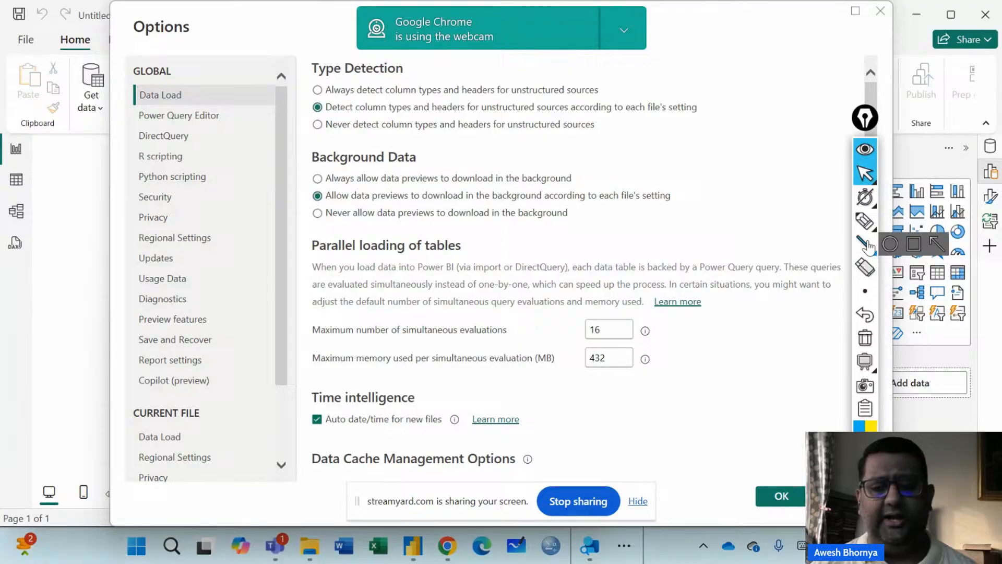
- Outline the Global and Current File option lists with rectangles, and clear the annotations
click(913, 245)
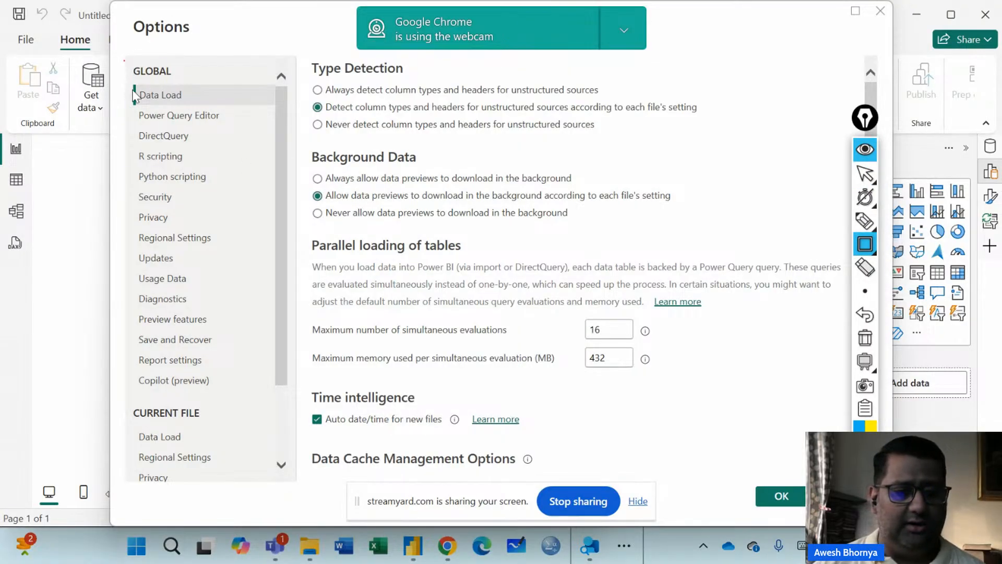
mouse_move(133, 95)
mouse_down()
mouse_move(235, 392)
mouse_move(272, 397)
mouse_up()
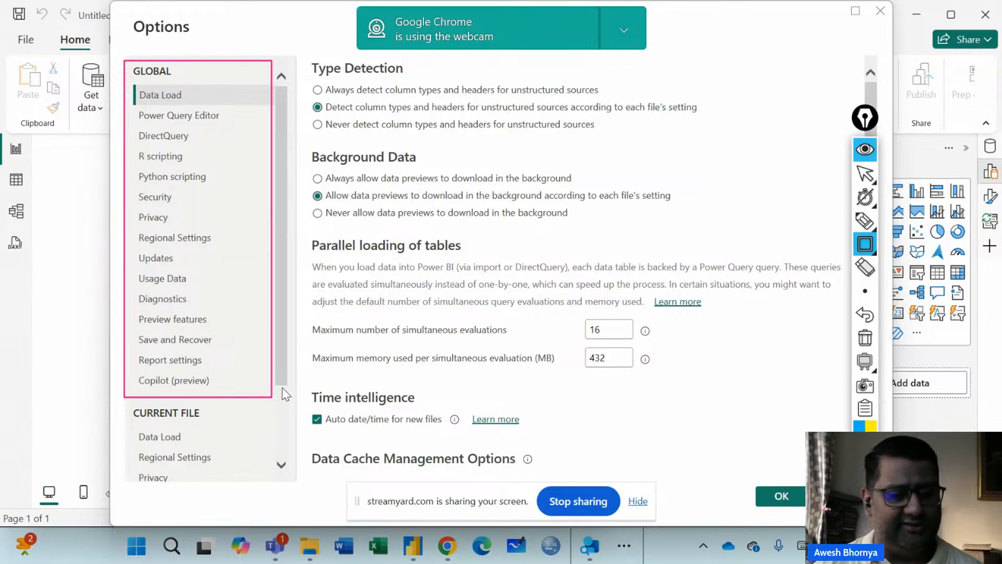
drag(125, 403, 258, 480)
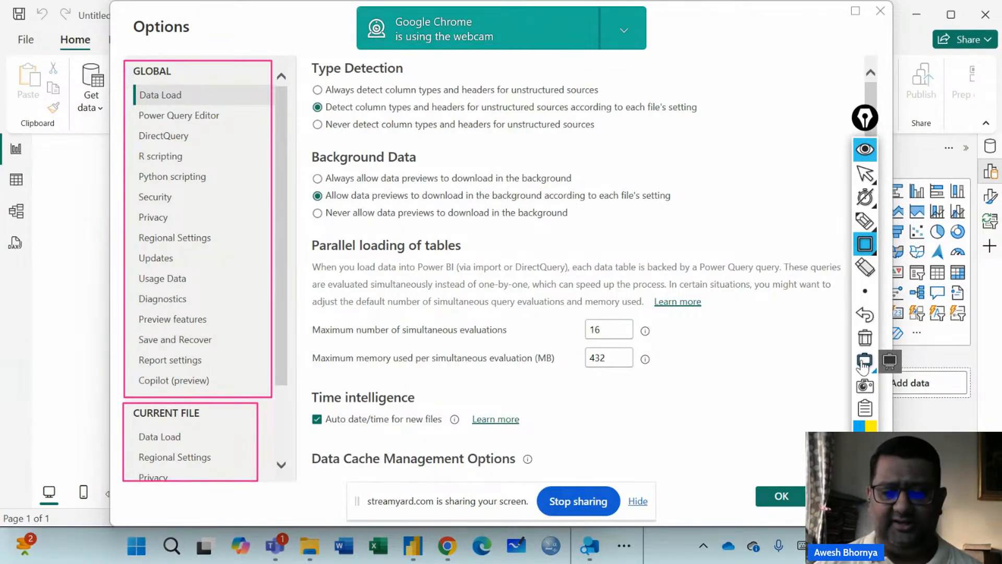
click(865, 337)
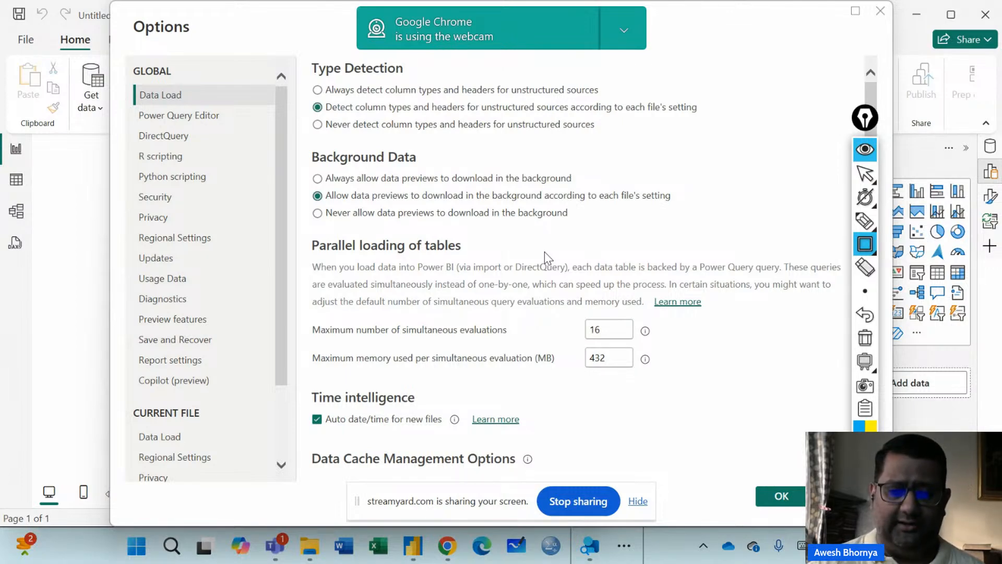
- Handwrite "All files" by Global and "Particular file" by Current File, circle both lists, and clear the annotations
click(865, 221)
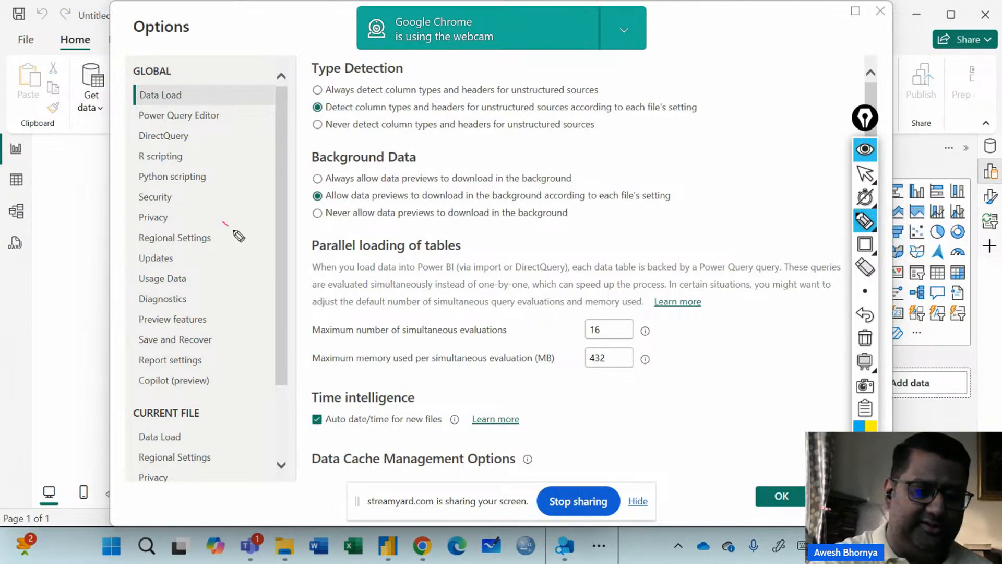
mouse_move(225, 208)
mouse_down()
mouse_move(243, 223)
mouse_move(272, 216)
mouse_move(251, 316)
mouse_move(256, 293)
mouse_move(268, 298)
mouse_move(297, 260)
mouse_move(287, 316)
mouse_up()
mouse_move(225, 448)
mouse_down()
mouse_move(245, 429)
mouse_move(256, 448)
mouse_up()
mouse_move(272, 414)
mouse_down()
mouse_move(310, 417)
mouse_move(317, 381)
mouse_move(360, 390)
mouse_move(370, 374)
mouse_move(373, 386)
mouse_move(368, 354)
mouse_move(442, 314)
mouse_move(485, 363)
mouse_move(514, 360)
mouse_move(535, 340)
mouse_up()
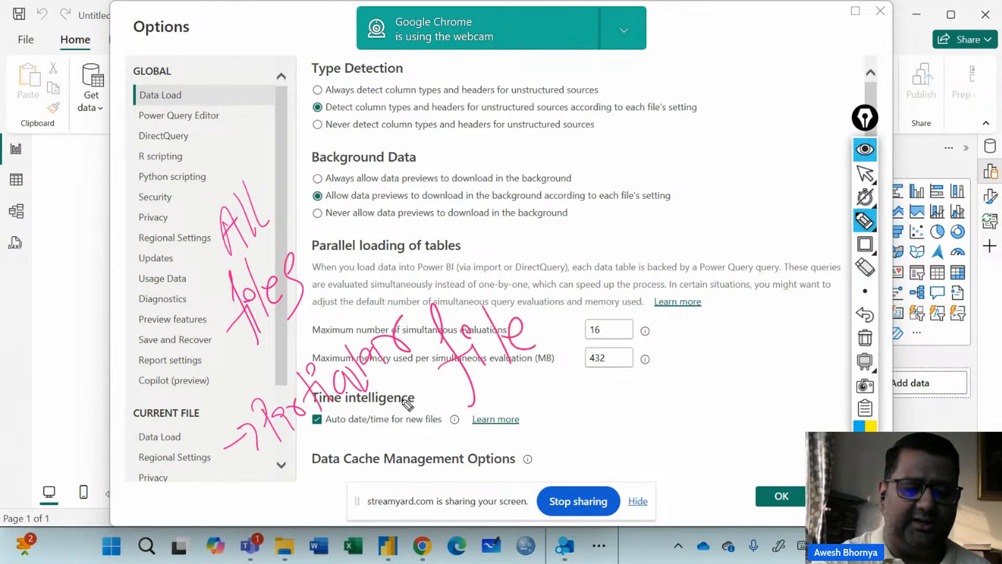
mouse_move(209, 376)
mouse_down()
mouse_move(173, 381)
mouse_move(216, 384)
mouse_up()
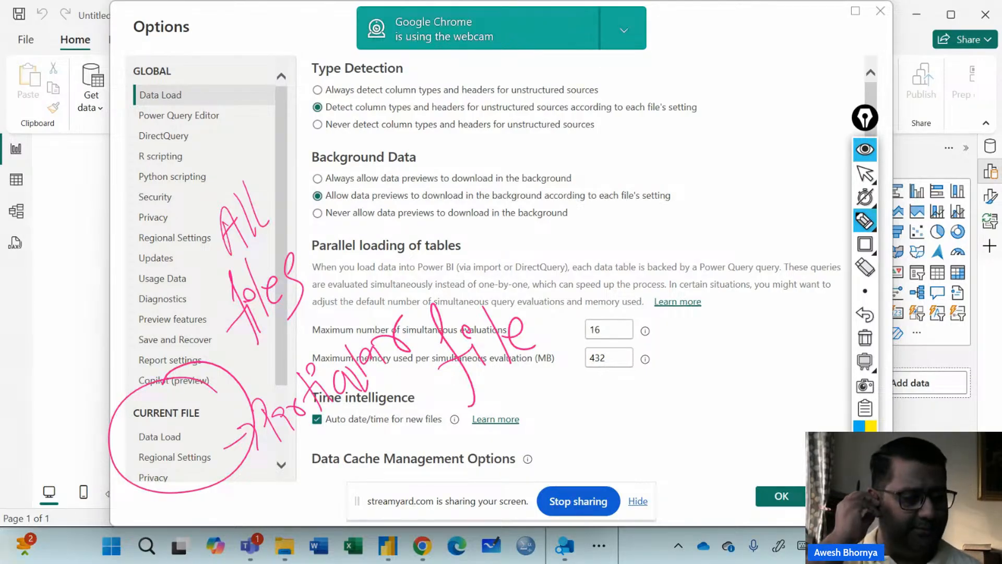
mouse_move(212, 41)
mouse_down()
mouse_move(127, 89)
mouse_move(235, 65)
mouse_move(154, 83)
mouse_up()
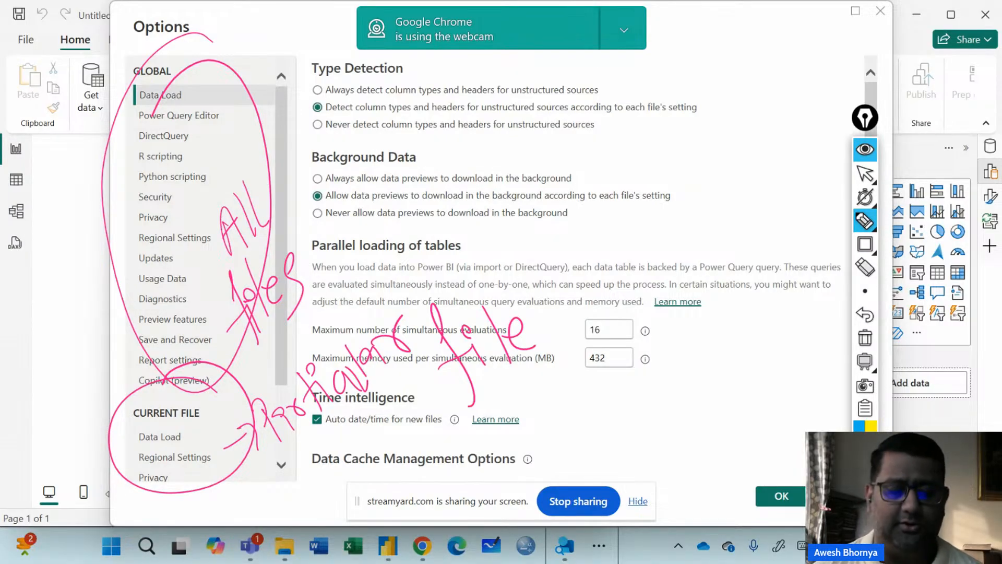
click(865, 338)
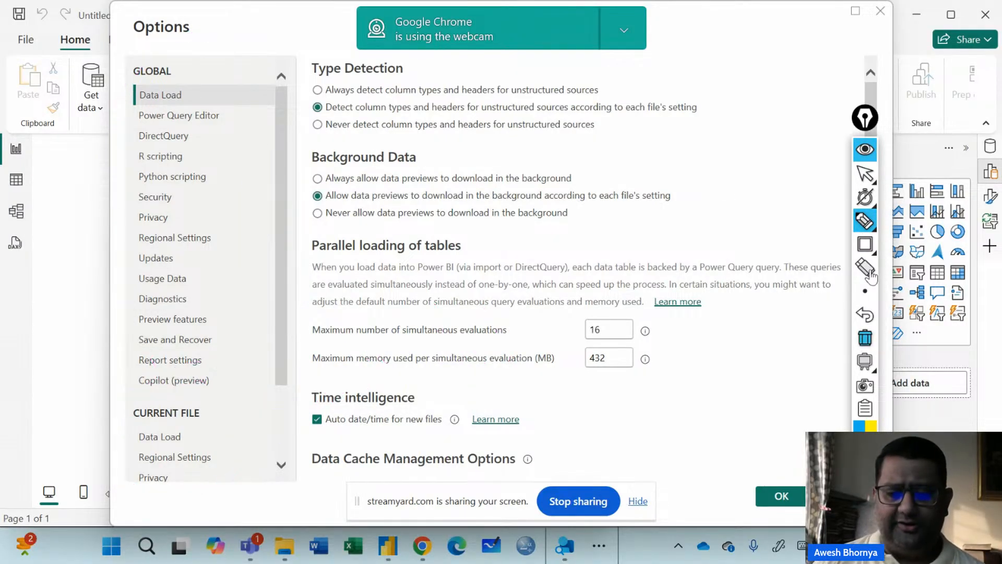
- Return to the normal pointer and show the global Security options down to the ArcGIS for Power BI setting
click(864, 174)
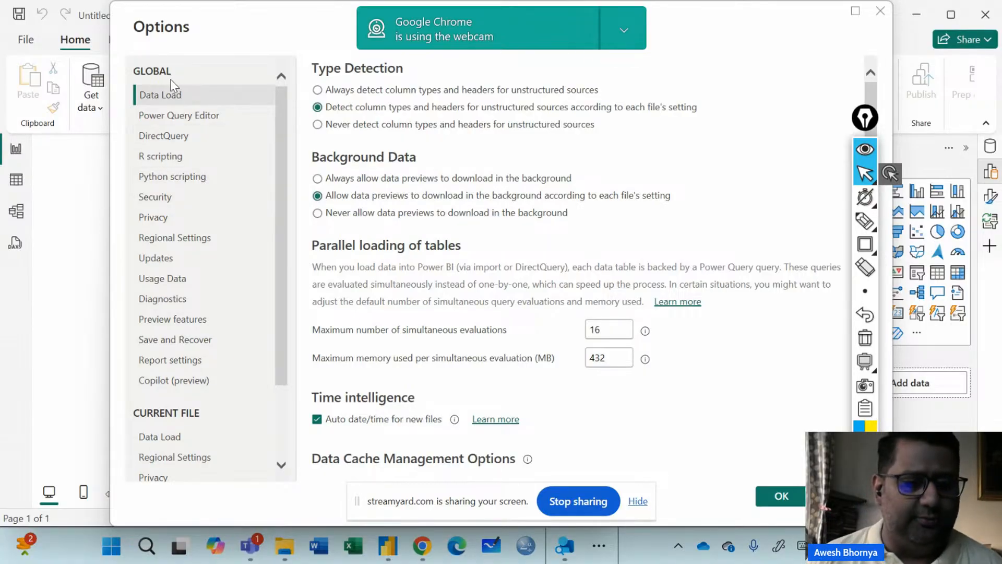
click(166, 197)
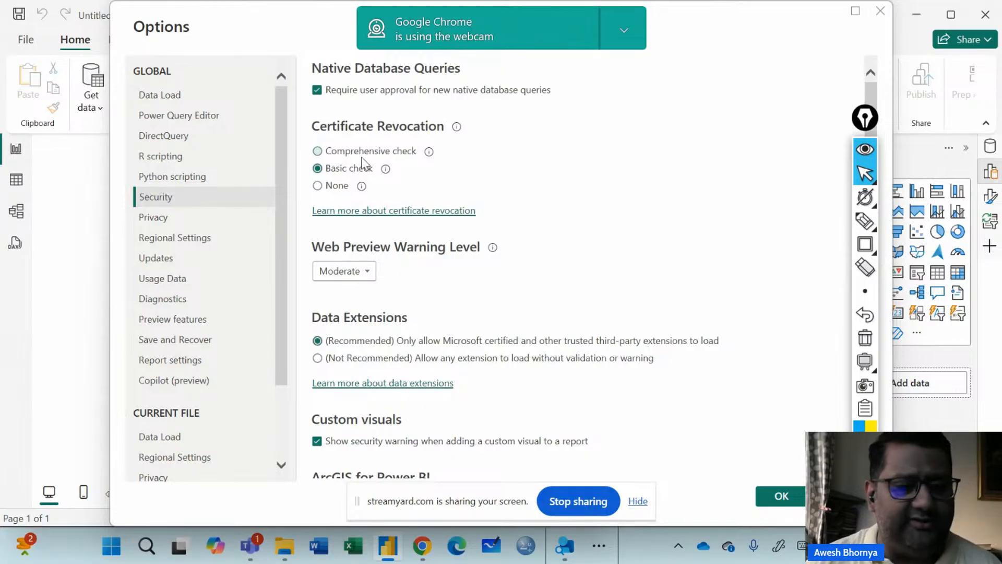
scroll(558, 159, down, 1)
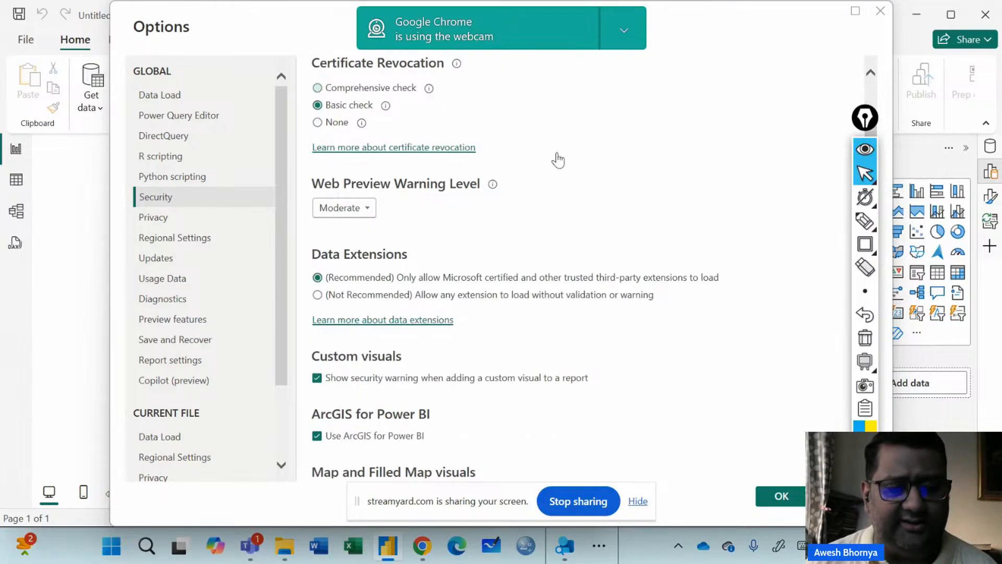
- Outline the ArcGIS for Power BI setting with a rectangle, and clear the annotation
click(865, 244)
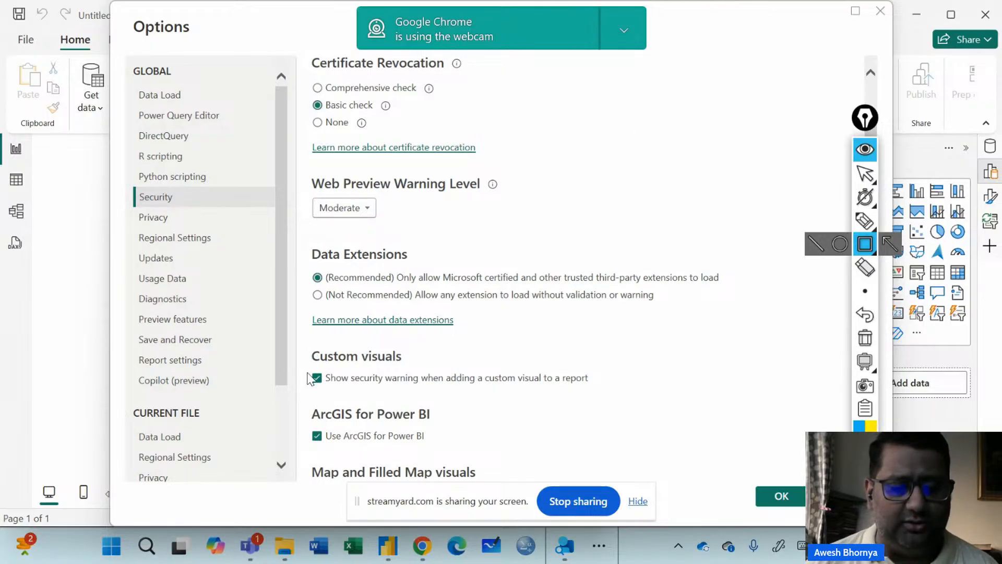
mouse_move(306, 404)
mouse_down()
mouse_move(429, 458)
mouse_move(444, 449)
mouse_up()
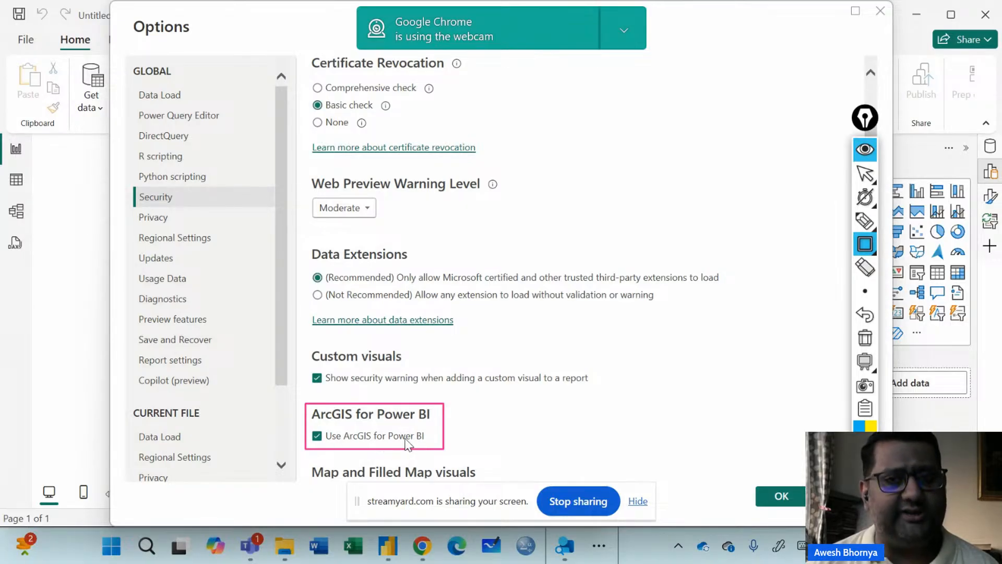
click(865, 338)
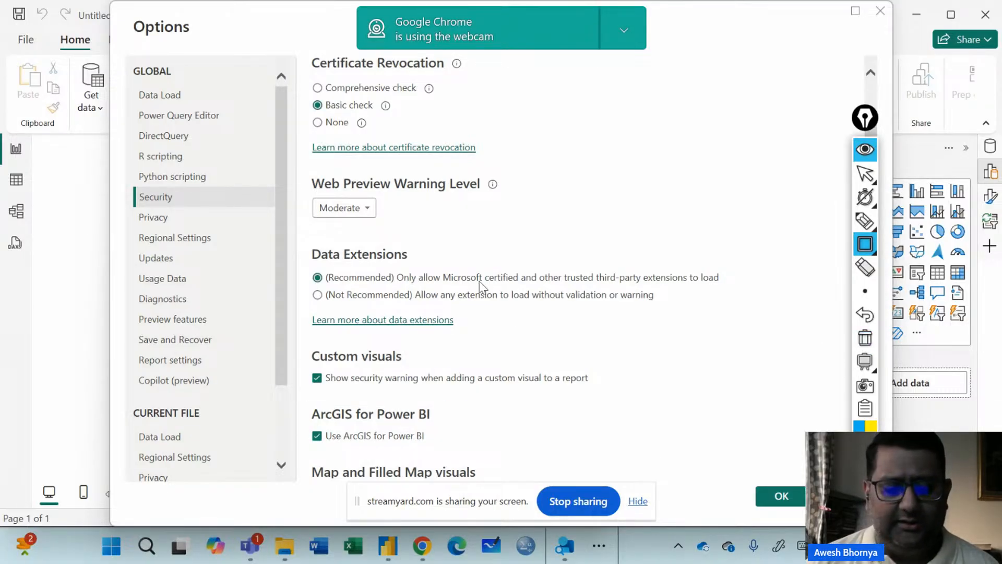
- Outline the Map and Filled Map visuals setting with a rectangle, using the thinnest brush size
scroll(424, 257, up, 4)
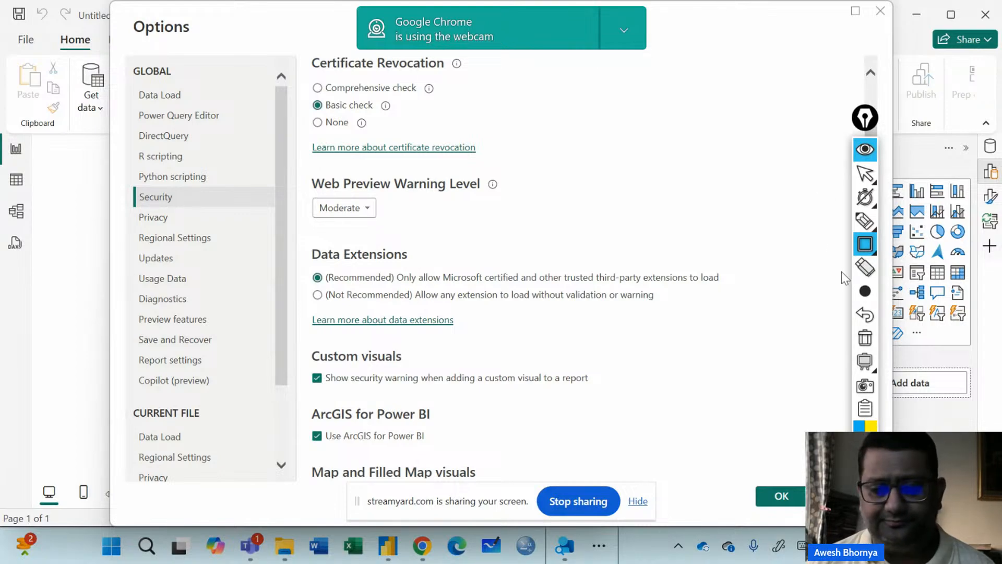
click(864, 175)
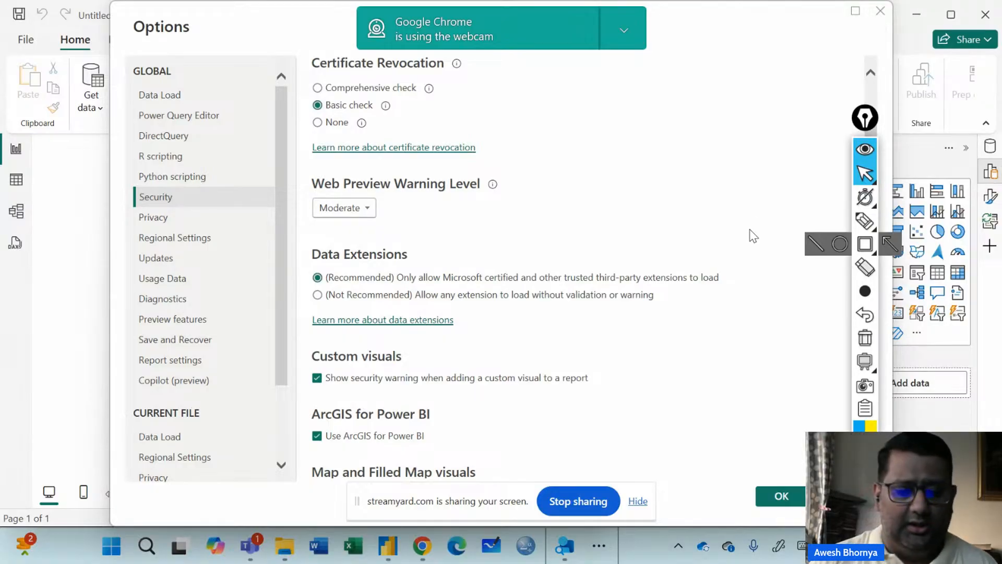
scroll(760, 313, down, 3)
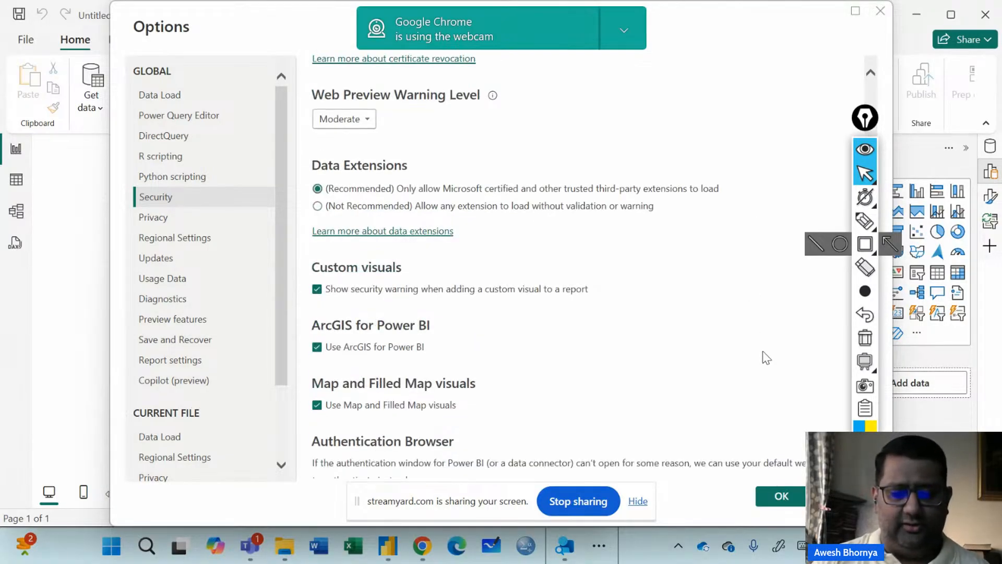
click(867, 248)
mouse_move(300, 269)
mouse_down()
mouse_move(423, 318)
mouse_move(488, 314)
mouse_up()
click(864, 293)
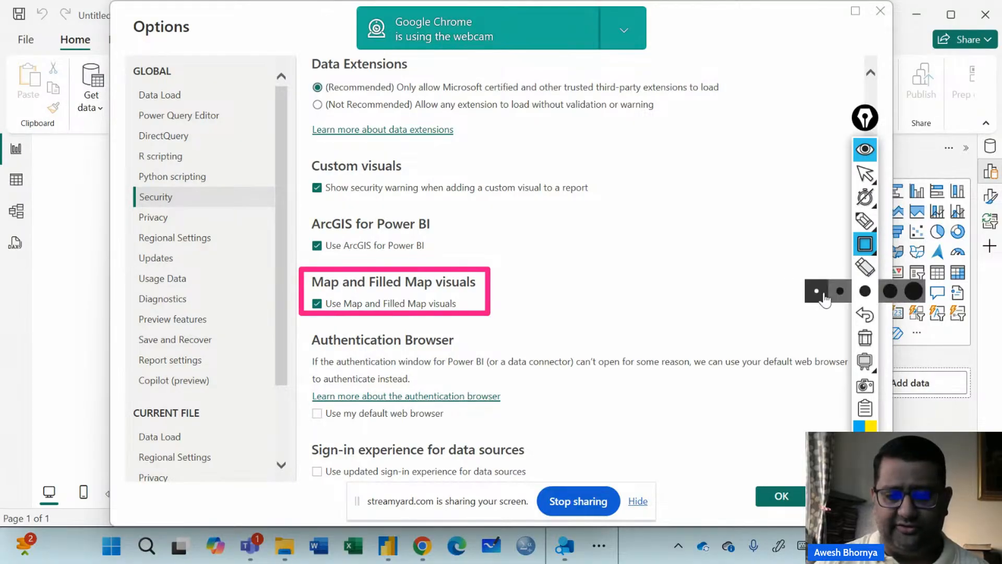
click(816, 292)
click(865, 338)
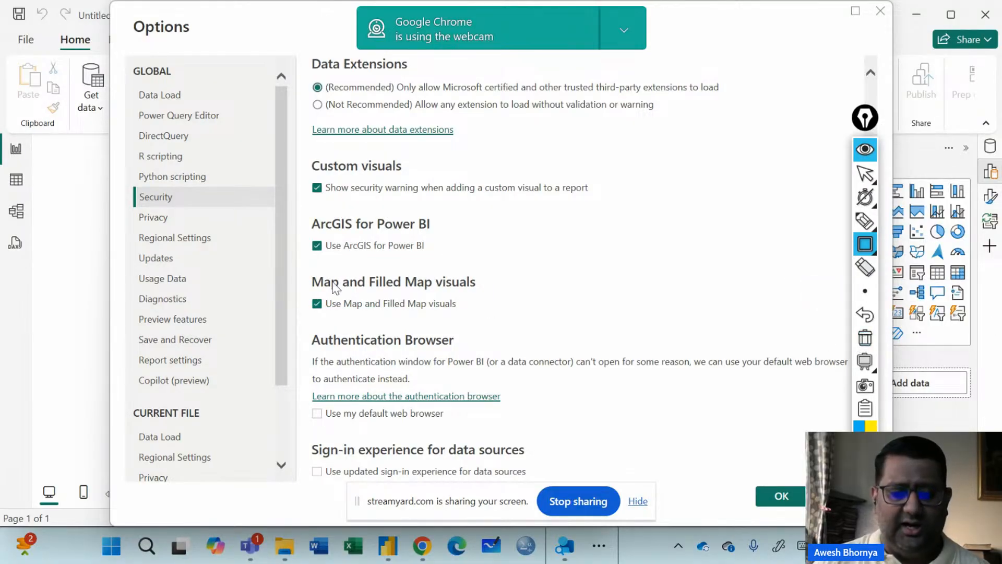
drag(301, 268, 486, 317)
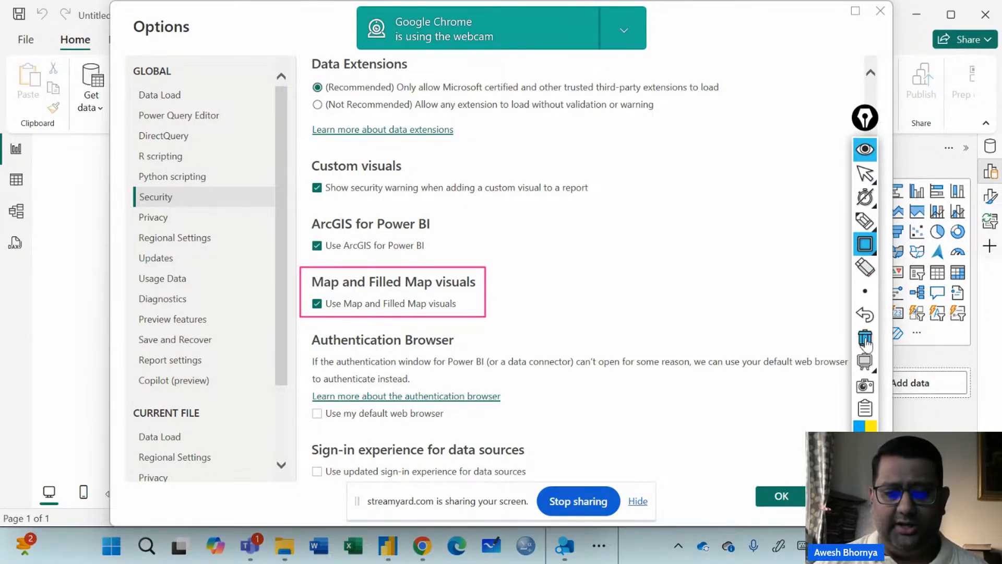
- Clear the rectangle annotation, return to the normal pointer, and show the global Preview features options
click(865, 338)
mouse_move(865, 197)
click(865, 173)
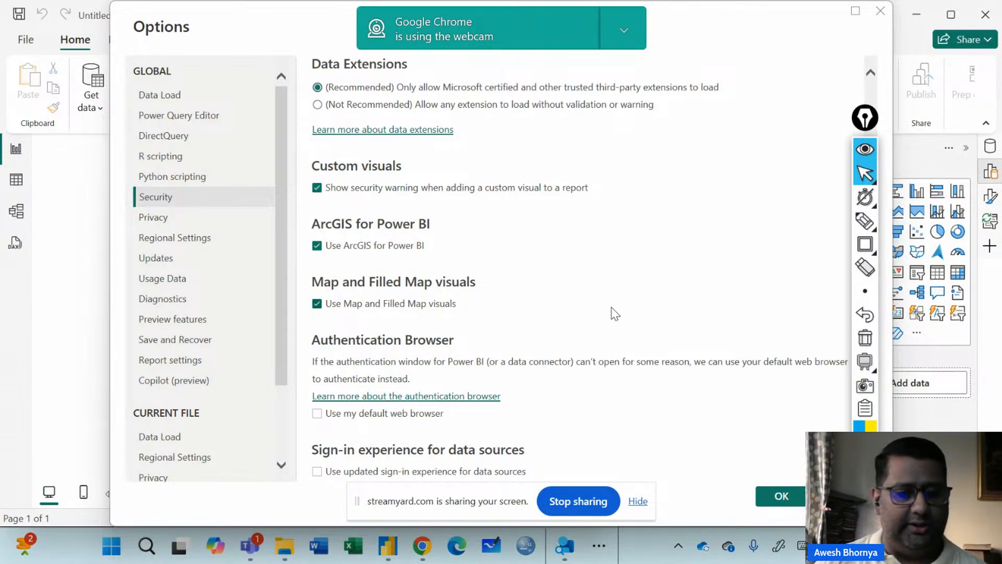
scroll(615, 313, down, 3)
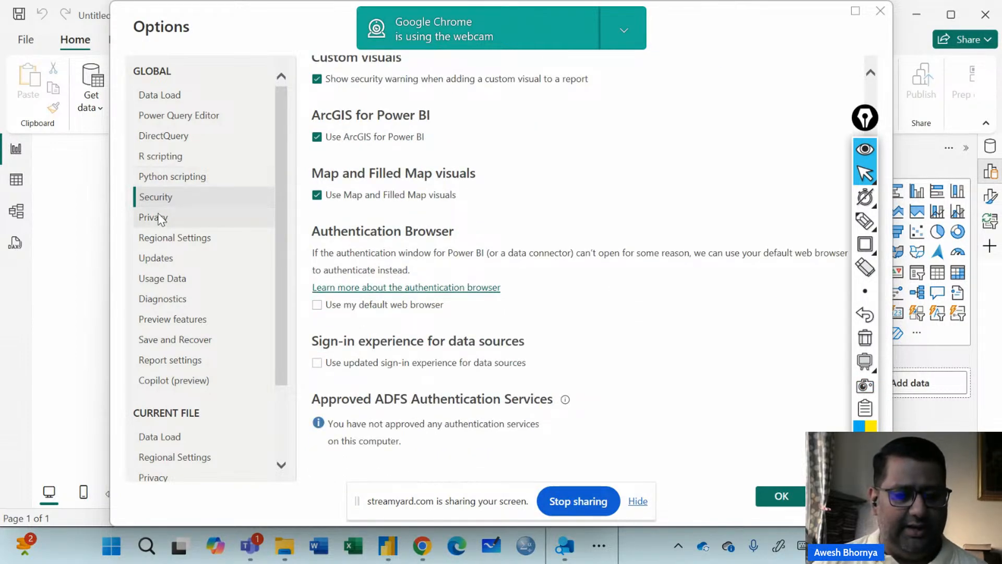
click(169, 320)
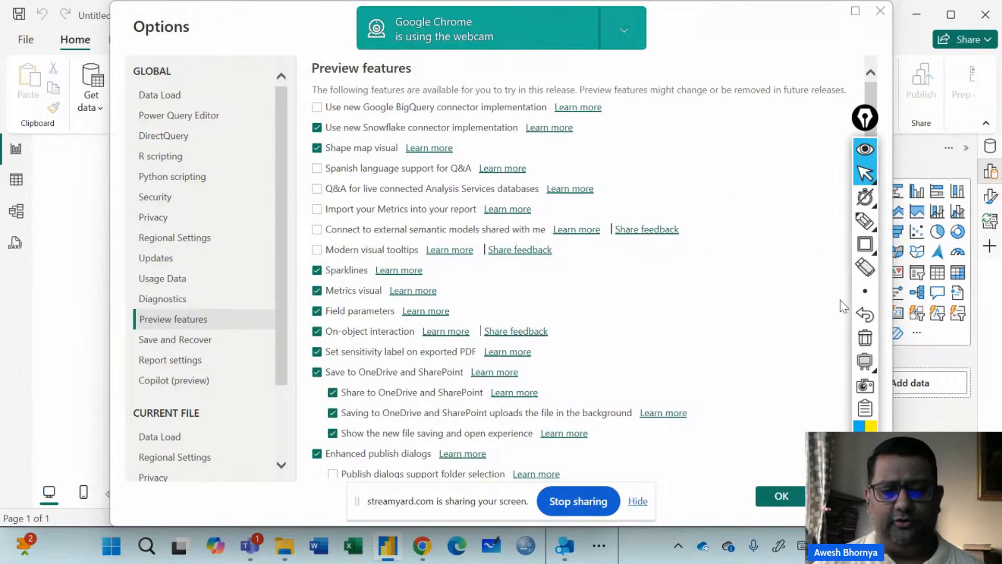
- Outline the On-object interaction preview feature with a rectangle, draw an arrow beside it, and clear the annotations
click(865, 244)
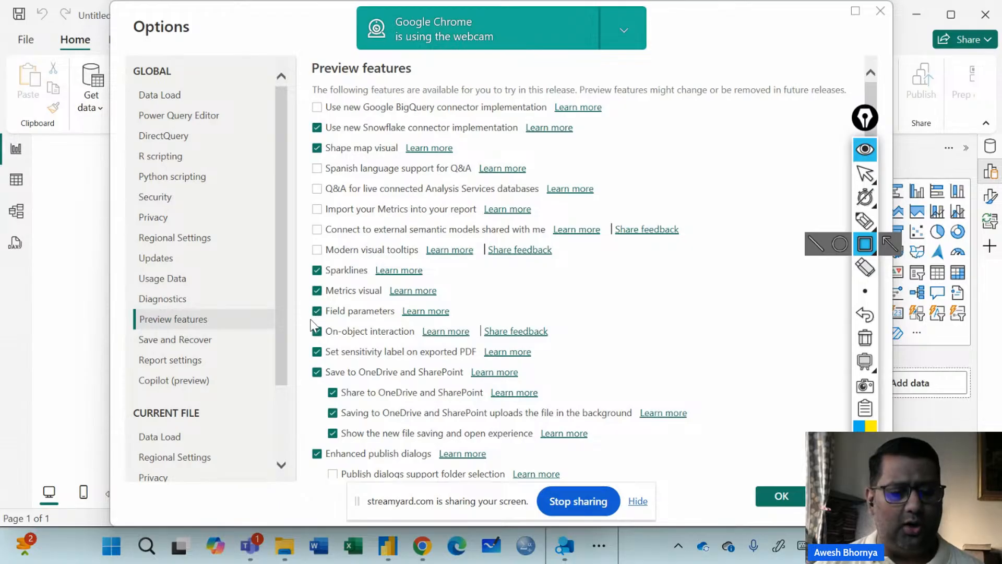
drag(306, 321, 557, 343)
click(867, 223)
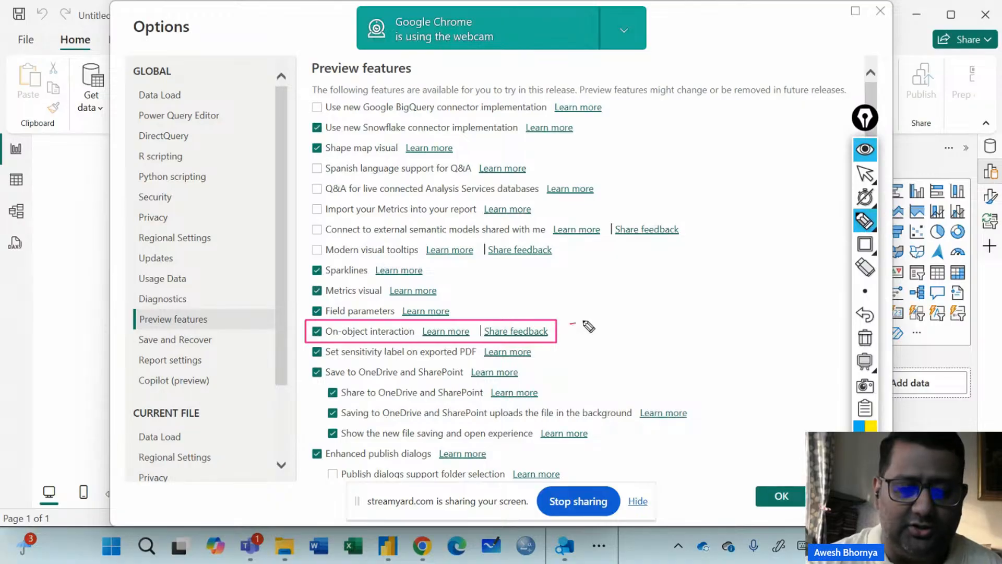
drag(570, 324, 617, 304)
mouse_move(596, 305)
mouse_down()
mouse_move(619, 303)
mouse_move(607, 324)
mouse_up()
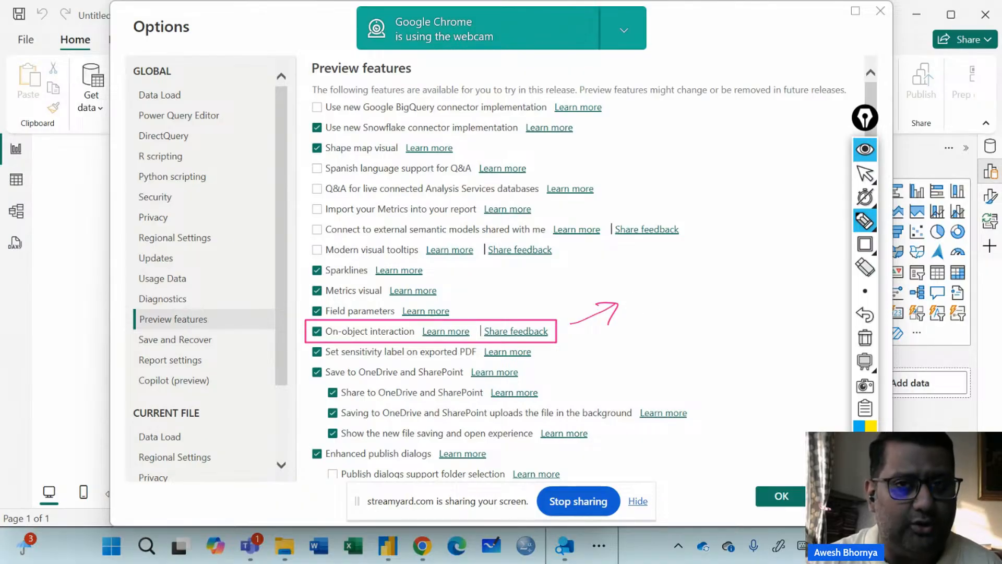
click(867, 340)
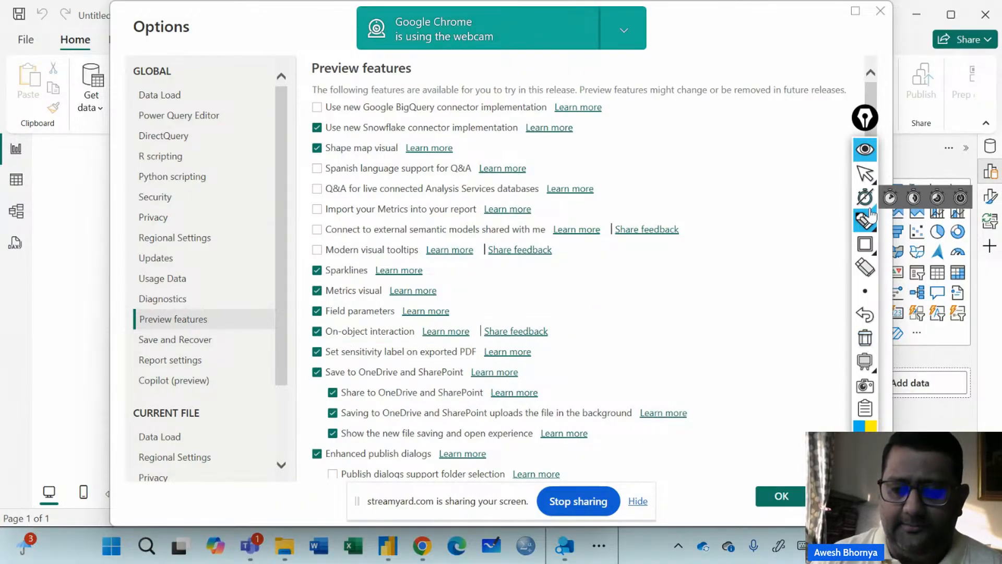
click(865, 174)
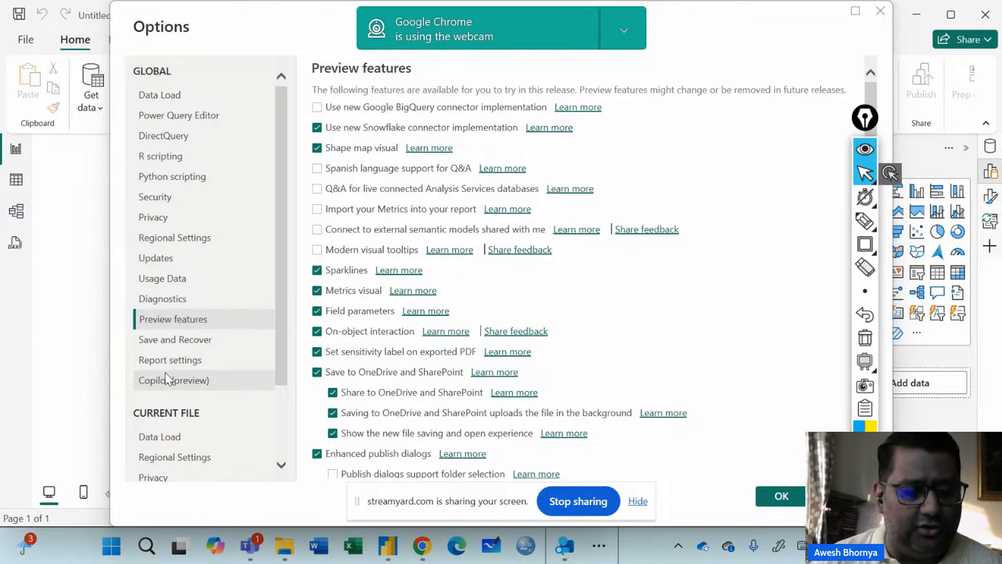
- Outline the visible list of global option categories above Current File with a rectangle, and clear the annotation
scroll(166, 380, down, 3)
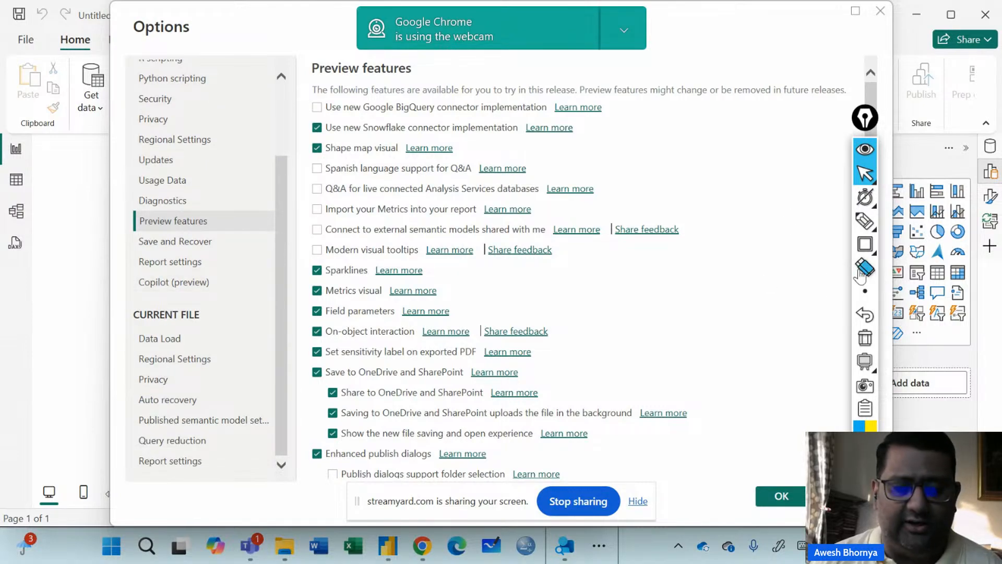
click(866, 243)
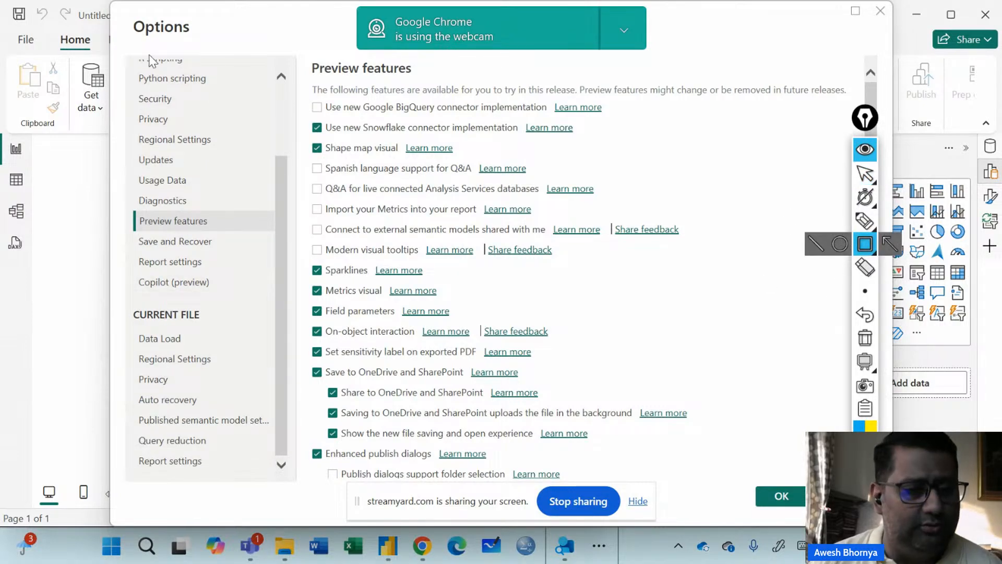
drag(134, 61, 274, 302)
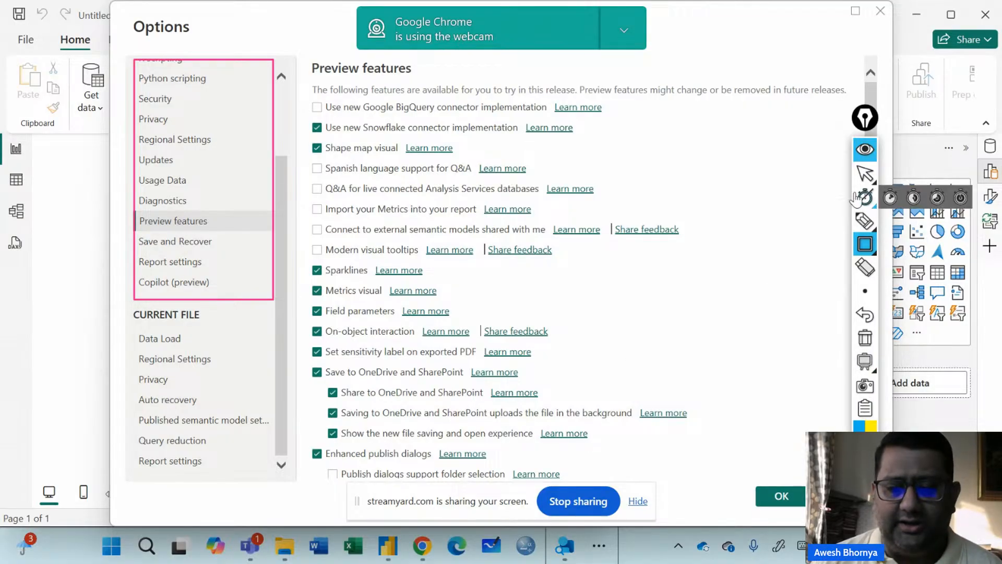
click(865, 175)
click(865, 338)
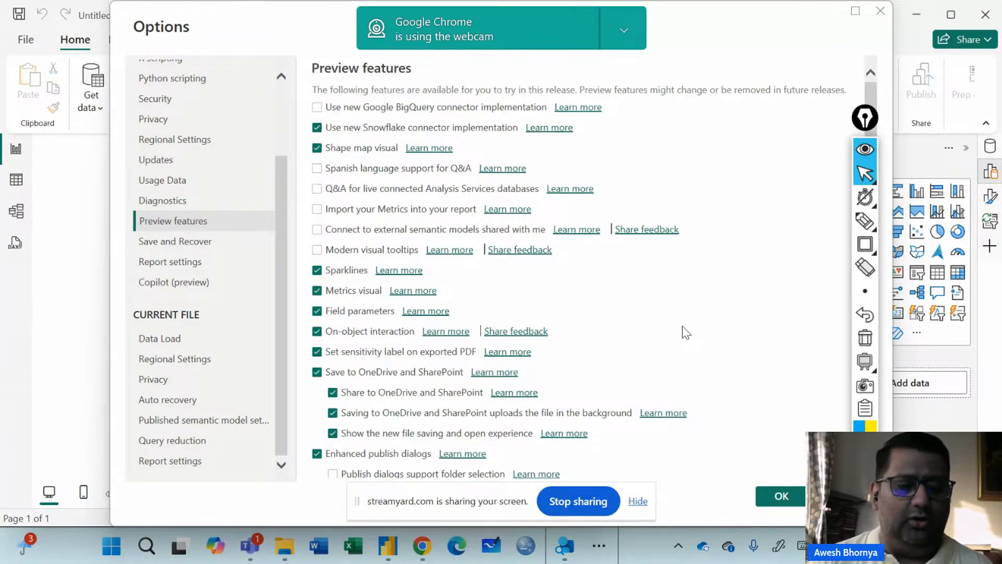
- Outline Data Load and its Current File heading with rectangles, and clear the annotations
click(867, 246)
mouse_move(134, 326)
mouse_down()
mouse_move(156, 348)
mouse_move(207, 361)
mouse_move(196, 347)
mouse_up()
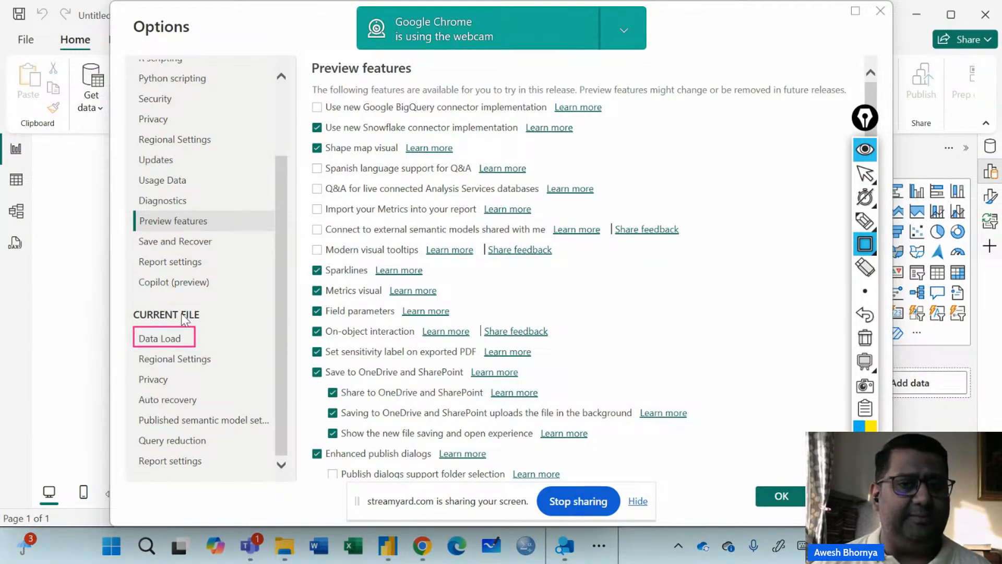
drag(128, 301, 214, 348)
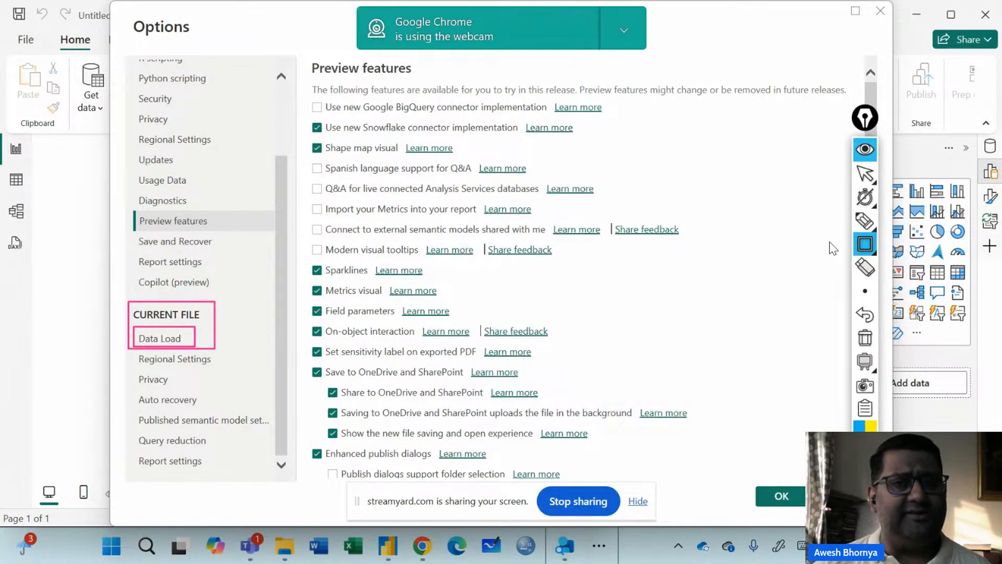
click(870, 177)
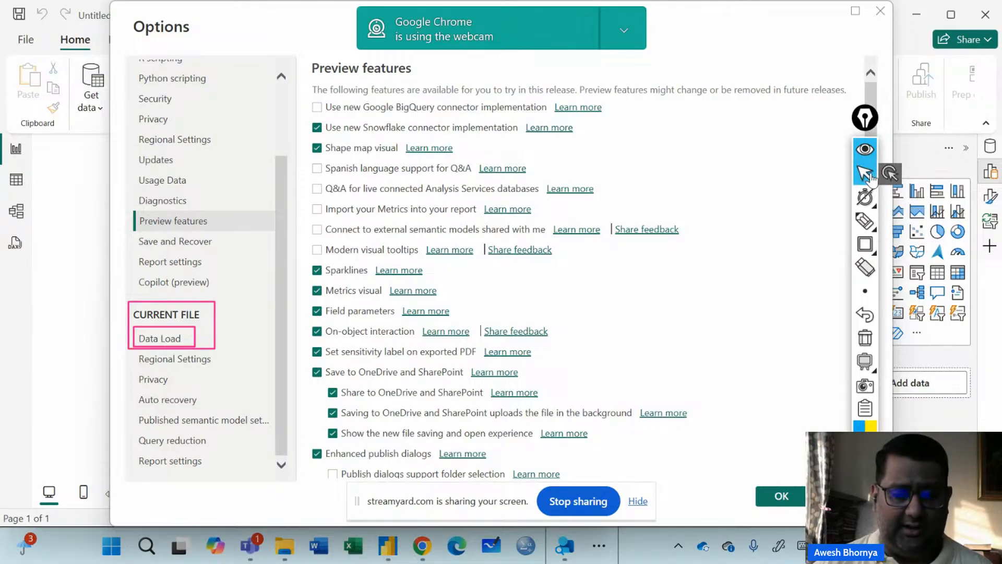
click(866, 340)
- Handwrite "Printer Sales" with the pen beside the preview features list and underline it
mouse_move(863, 253)
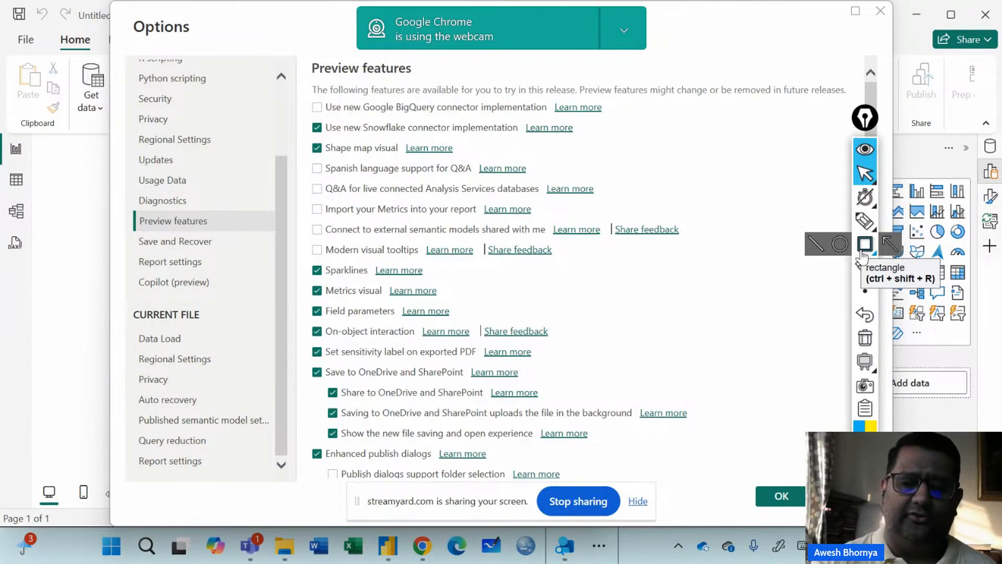
click(866, 221)
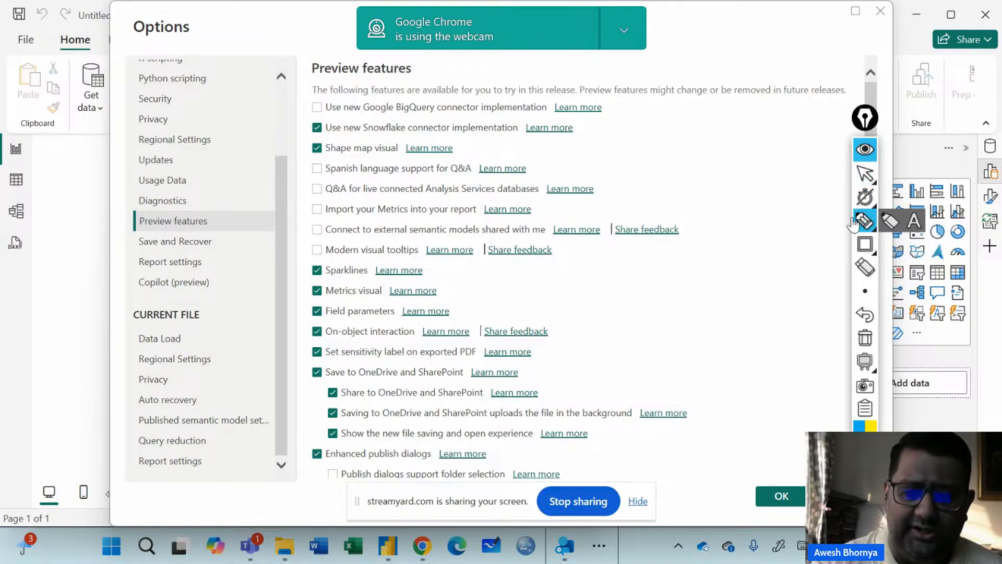
mouse_move(657, 263)
mouse_down()
mouse_move(682, 273)
mouse_move(731, 264)
mouse_move(756, 239)
mouse_move(799, 232)
mouse_move(817, 209)
mouse_move(750, 330)
mouse_move(783, 293)
mouse_move(815, 282)
mouse_up()
drag(676, 386, 852, 284)
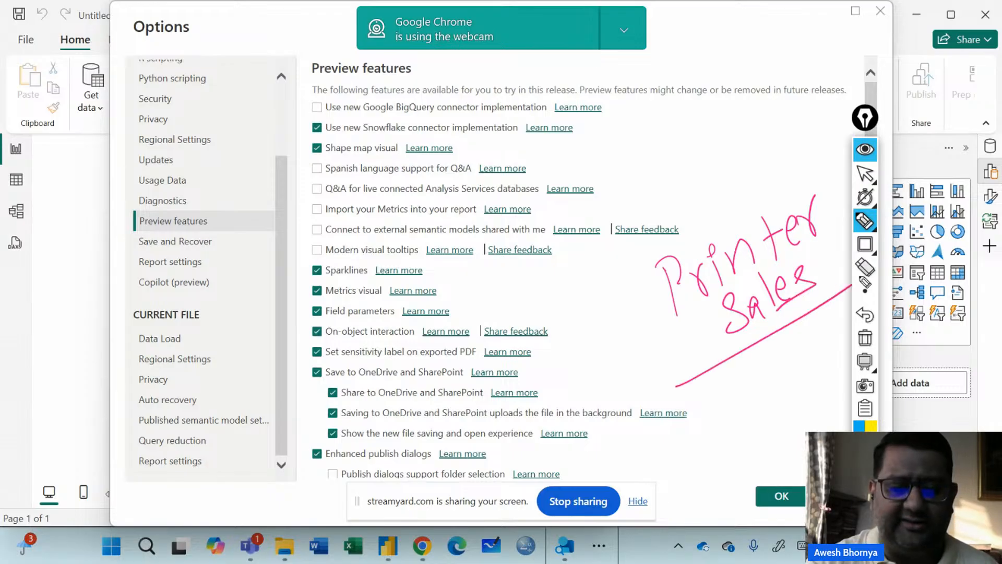
- Handwrite "Inv", "Cust" and "Prod" side by side below "Printer Sales" and draw a box around each
drag(669, 444, 697, 411)
mouse_move(697, 411)
mouse_down()
mouse_move(684, 478)
mouse_move(732, 447)
mouse_move(744, 407)
mouse_up()
mouse_move(766, 366)
mouse_down()
mouse_move(762, 401)
mouse_move(815, 385)
mouse_up()
drag(802, 373, 816, 355)
drag(865, 118, 947, 94)
mouse_move(838, 319)
mouse_down()
mouse_move(851, 358)
mouse_move(843, 339)
mouse_up()
mouse_move(856, 338)
mouse_down()
mouse_move(879, 315)
mouse_move(878, 334)
mouse_move(895, 261)
mouse_up()
drag(905, 299, 913, 306)
mouse_move(820, 313)
mouse_down()
mouse_move(851, 375)
mouse_move(933, 314)
mouse_up()
drag(854, 369, 934, 322)
drag(731, 365, 765, 434)
mouse_move(735, 363)
mouse_down()
mouse_move(839, 371)
mouse_move(763, 442)
mouse_up()
mouse_move(641, 420)
mouse_down()
mouse_move(680, 490)
mouse_move(669, 502)
mouse_up()
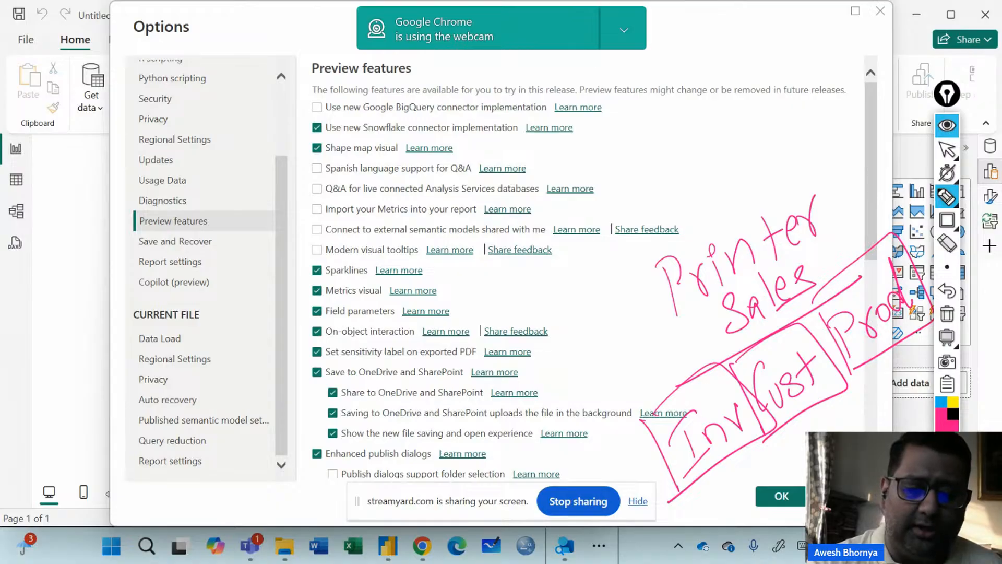
- Handwrite and underline "VLOOKUP" above "Printer Sales", and draw arrows from "Cust" and "Prod" to "Inv"
mouse_move(675, 189)
mouse_down()
mouse_move(814, 175)
mouse_move(830, 152)
mouse_up()
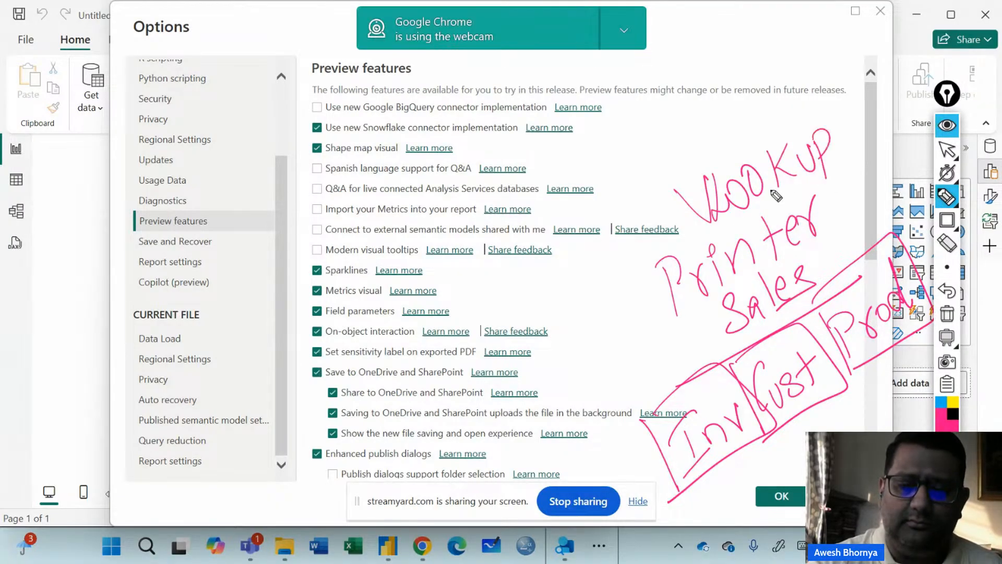
drag(692, 237, 837, 168)
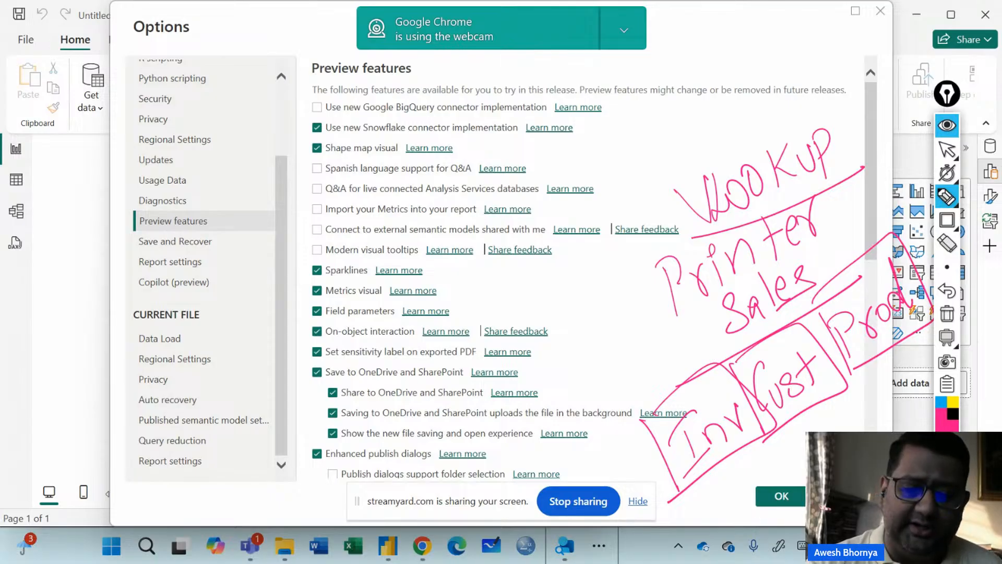
mouse_move(819, 416)
mouse_down()
mouse_move(769, 483)
mouse_move(704, 471)
mouse_up()
mouse_move(902, 339)
mouse_down()
mouse_move(888, 421)
mouse_move(737, 483)
mouse_move(722, 504)
mouse_move(755, 501)
mouse_up()
drag(741, 454, 698, 495)
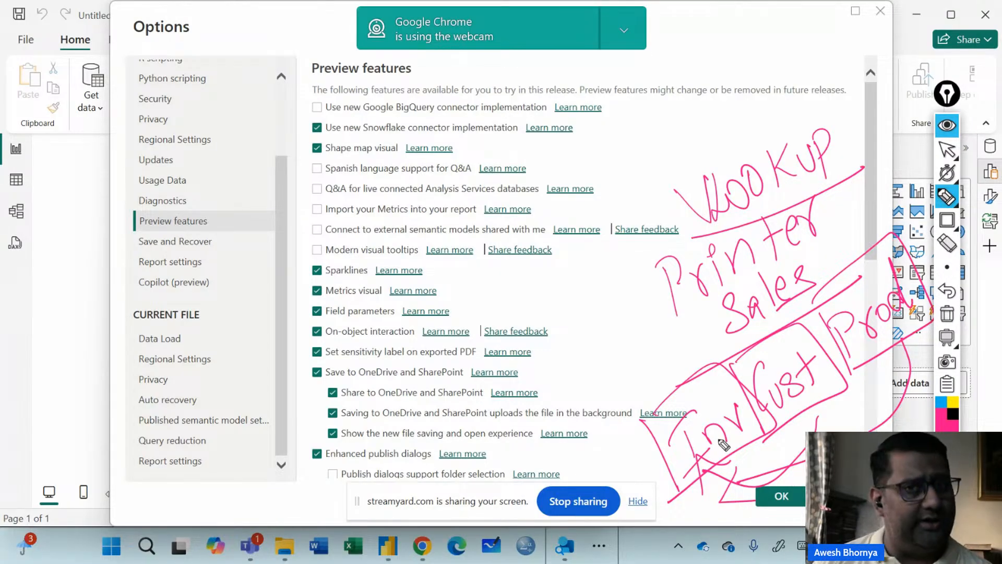
- Clear the handwritten annotations and open the Data Load options for the current file
click(948, 315)
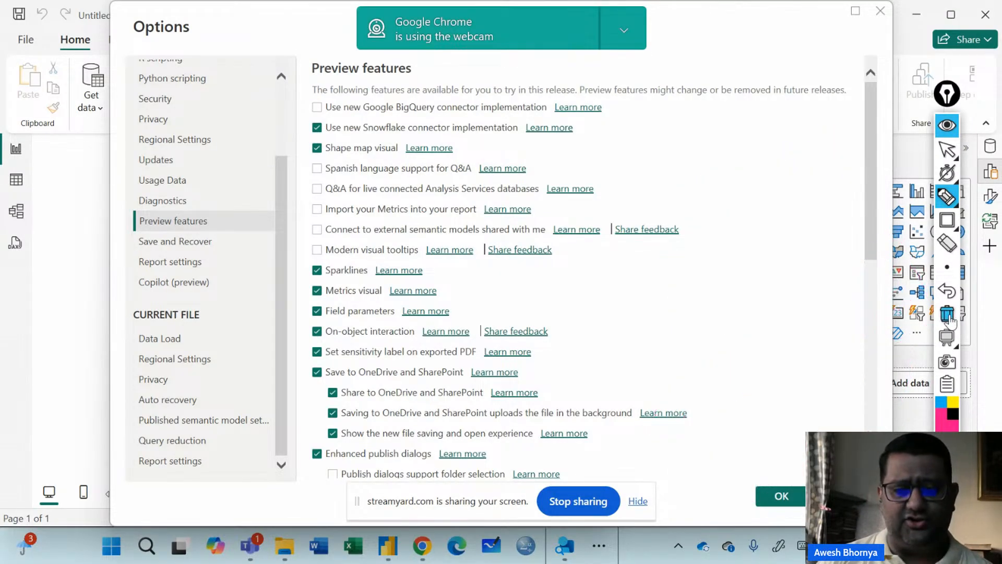
click(947, 150)
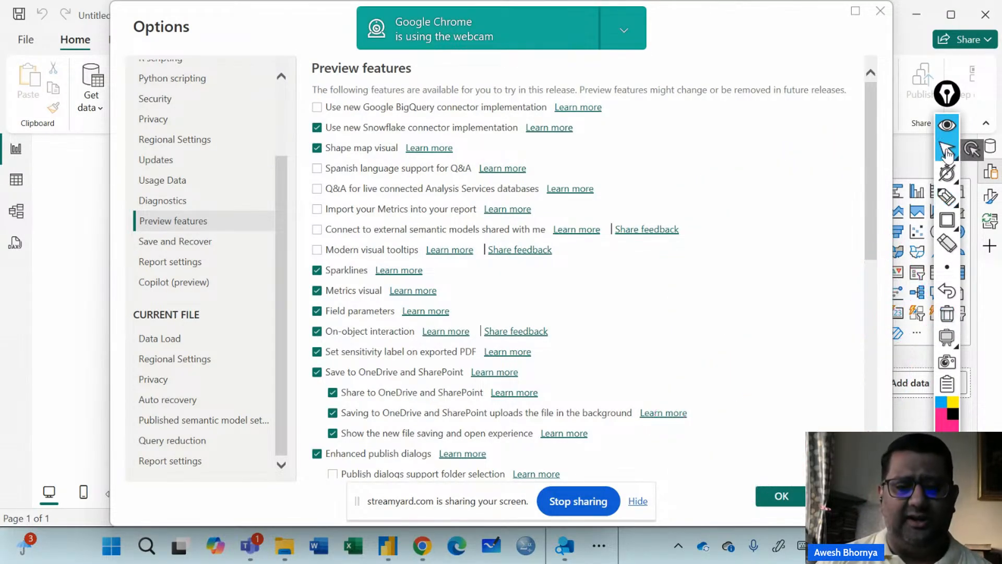
click(170, 342)
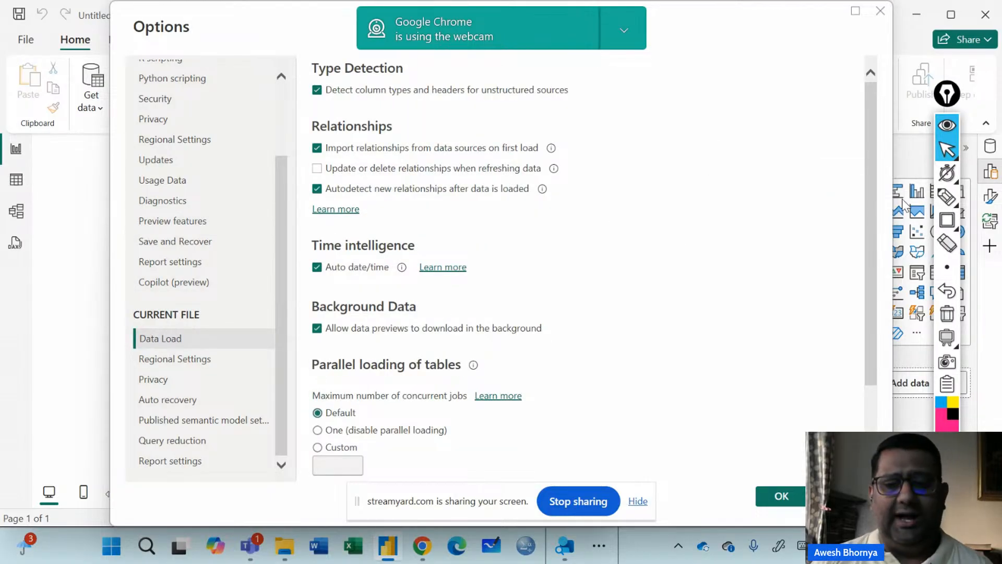
- Outline the settings for importing relationships on first load and autodetecting new relationships with rectangles
click(958, 223)
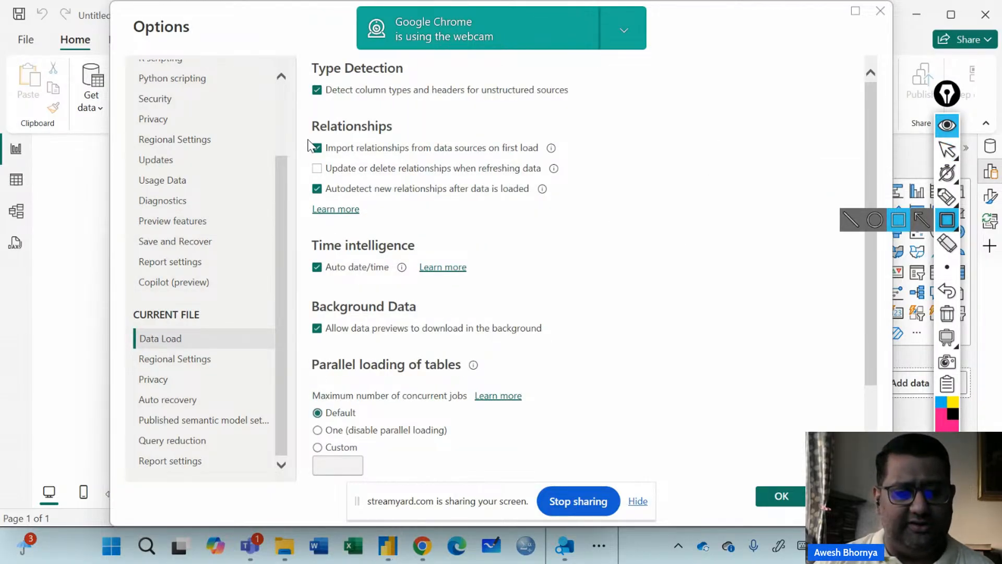
drag(308, 140, 562, 155)
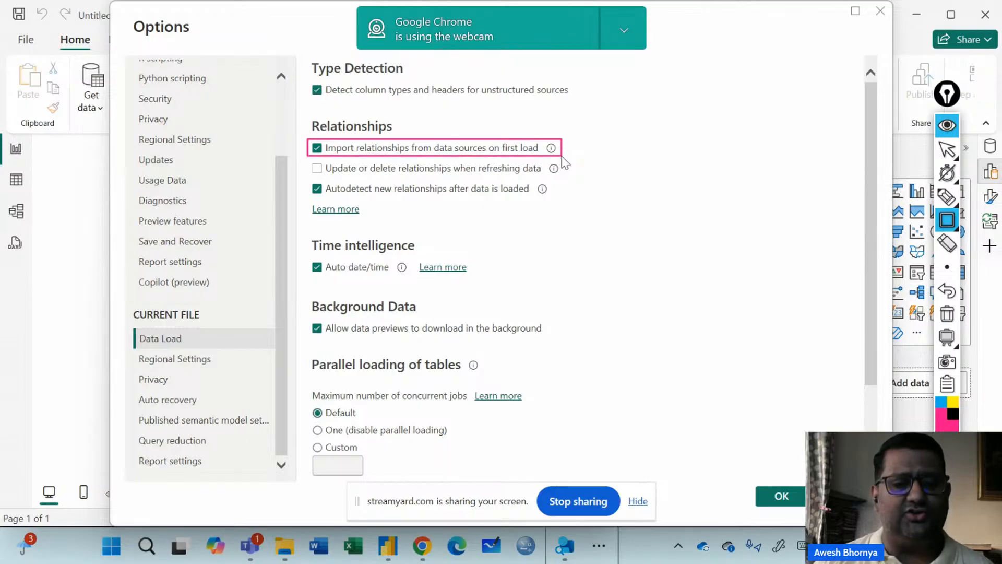
drag(307, 178, 555, 201)
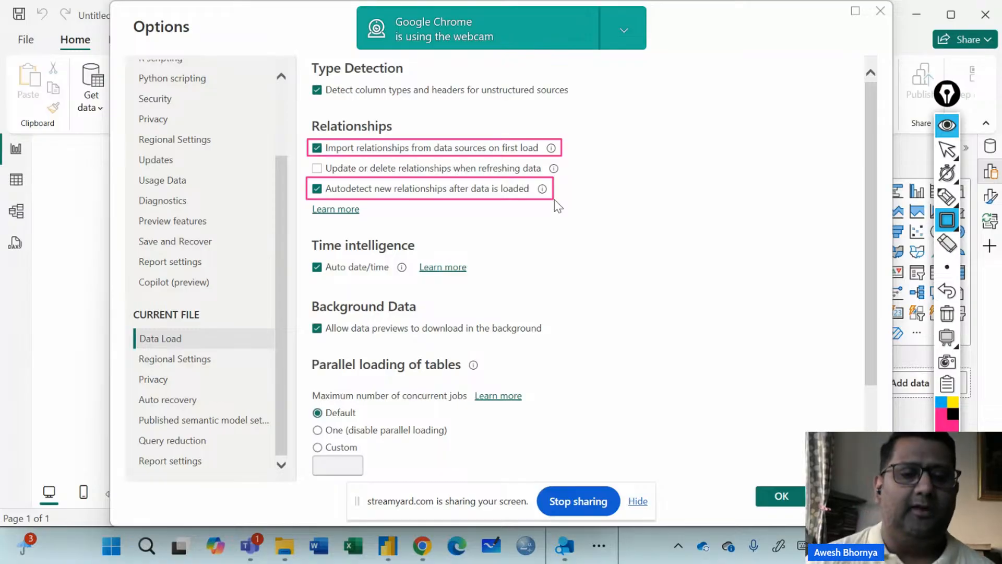
- Turn off importing relationships on first load and autodetecting new relationships, clear the annotations, and apply the options
click(947, 150)
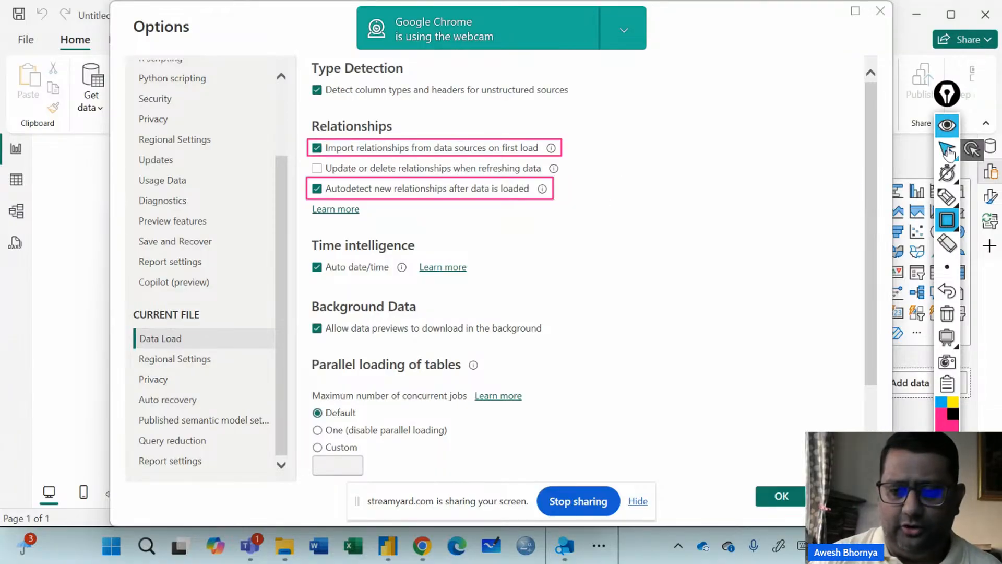
click(317, 148)
click(317, 188)
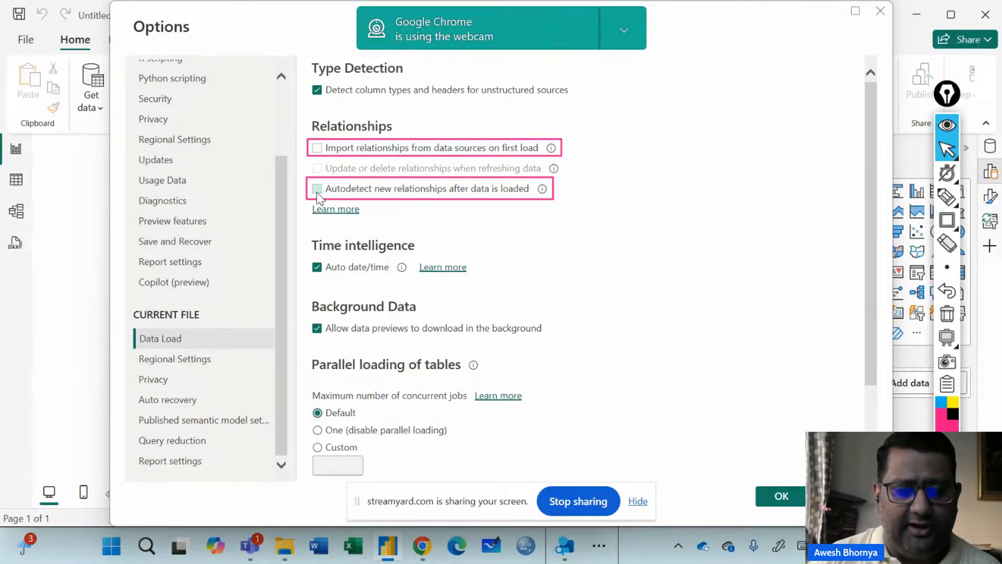
click(948, 316)
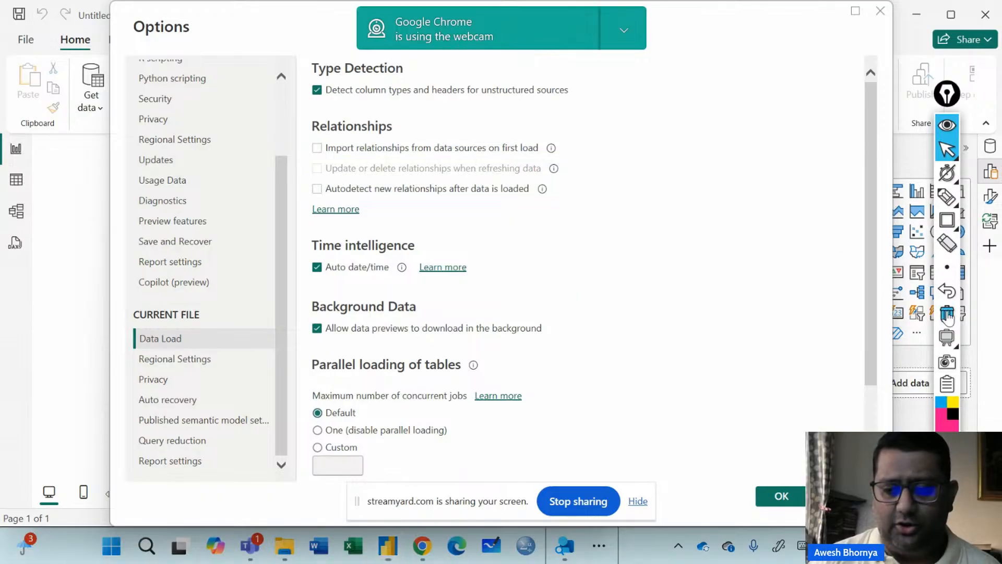
click(781, 496)
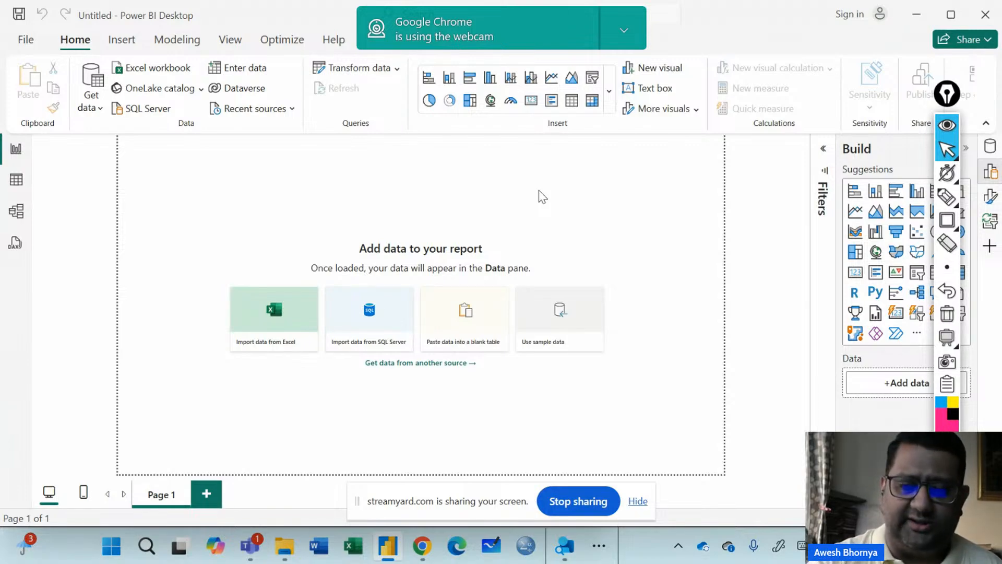
- Switch to a blank whiteboard and handwrite "Get Data" in its upper-left area with the pen
click(947, 337)
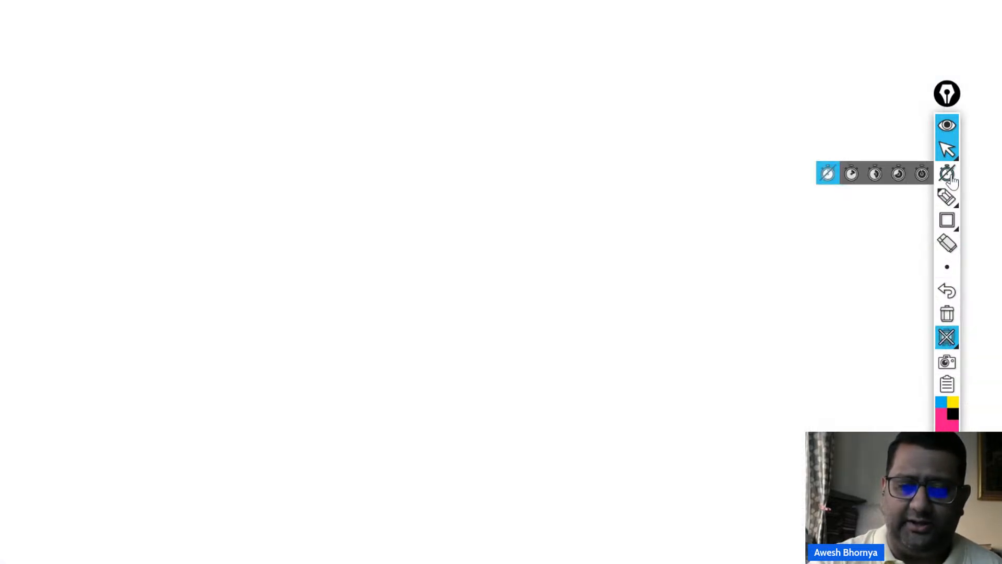
click(947, 197)
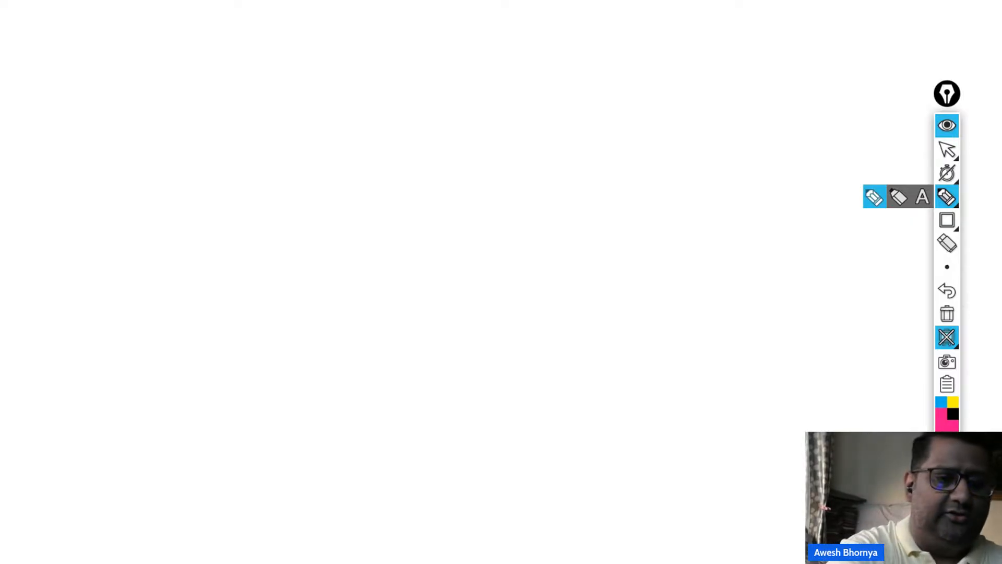
mouse_move(81, 79)
mouse_down()
mouse_move(67, 139)
mouse_move(94, 154)
mouse_move(119, 140)
mouse_up()
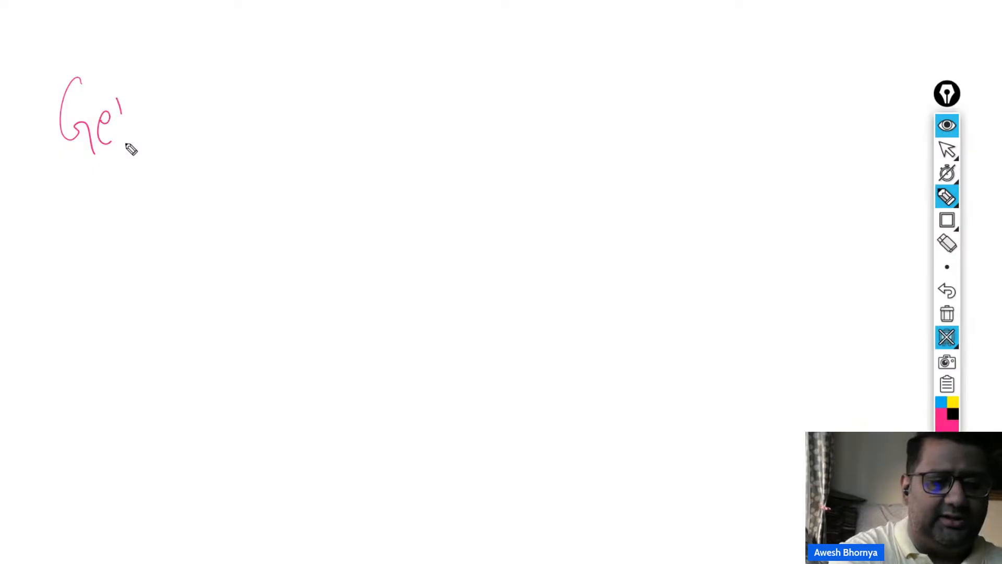
drag(126, 102, 124, 143)
drag(114, 125, 134, 121)
click(69, 186)
drag(70, 177, 76, 224)
drag(65, 172, 120, 214)
drag(131, 167, 128, 212)
mouse_move(115, 198)
mouse_down()
mouse_move(150, 191)
mouse_move(160, 209)
mouse_up()
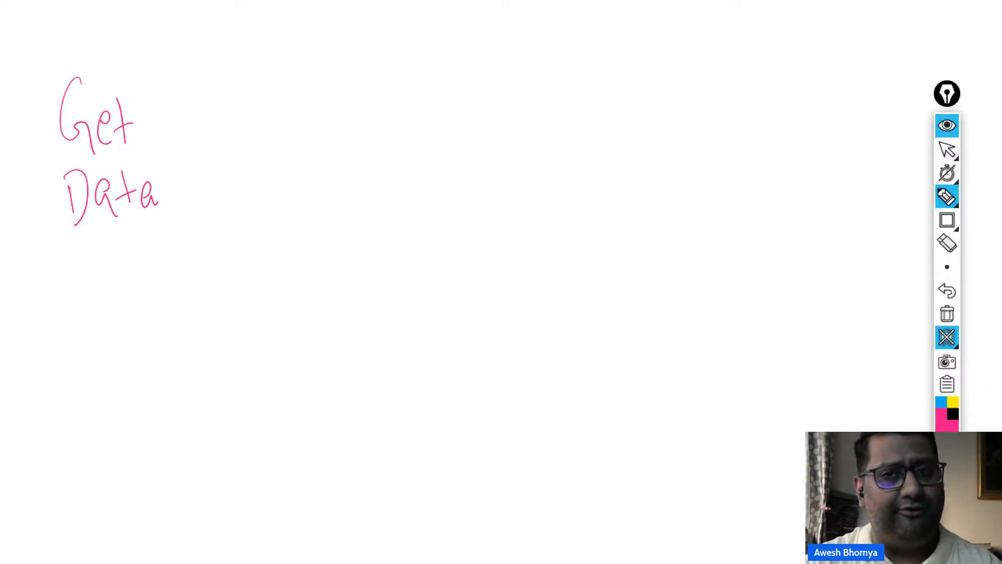
- Draw an arrow leading from "Get Data" and handwrite an underlined "ETL" heading above the arrow's end
mouse_move(183, 152)
mouse_down()
mouse_move(278, 147)
mouse_move(277, 157)
mouse_up()
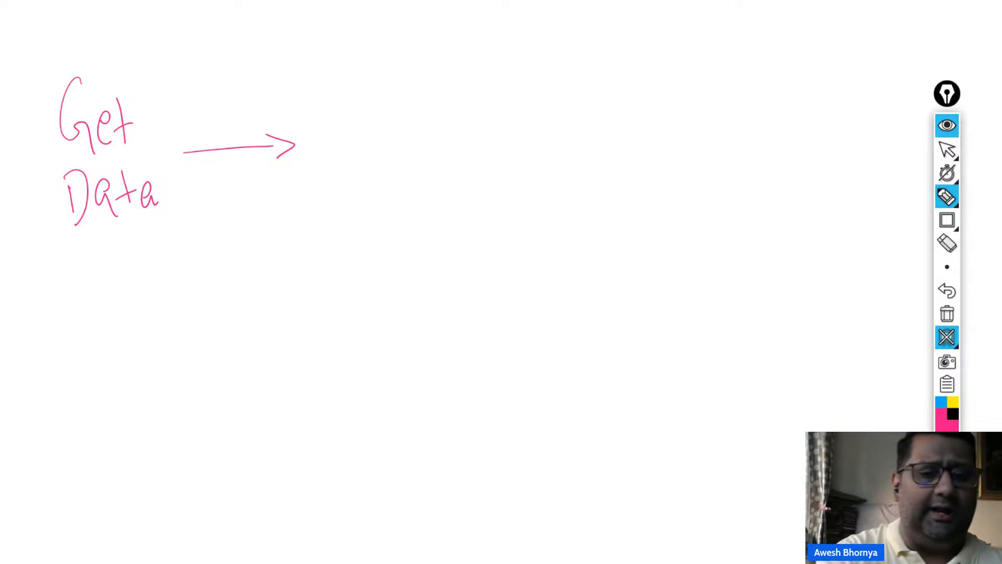
drag(314, 28, 318, 67)
mouse_move(308, 35)
mouse_down()
mouse_move(326, 24)
mouse_move(334, 41)
mouse_up()
drag(321, 62, 352, 60)
mouse_move(341, 39)
mouse_down()
mouse_move(363, 23)
mouse_move(400, 60)
mouse_up()
drag(304, 86, 411, 77)
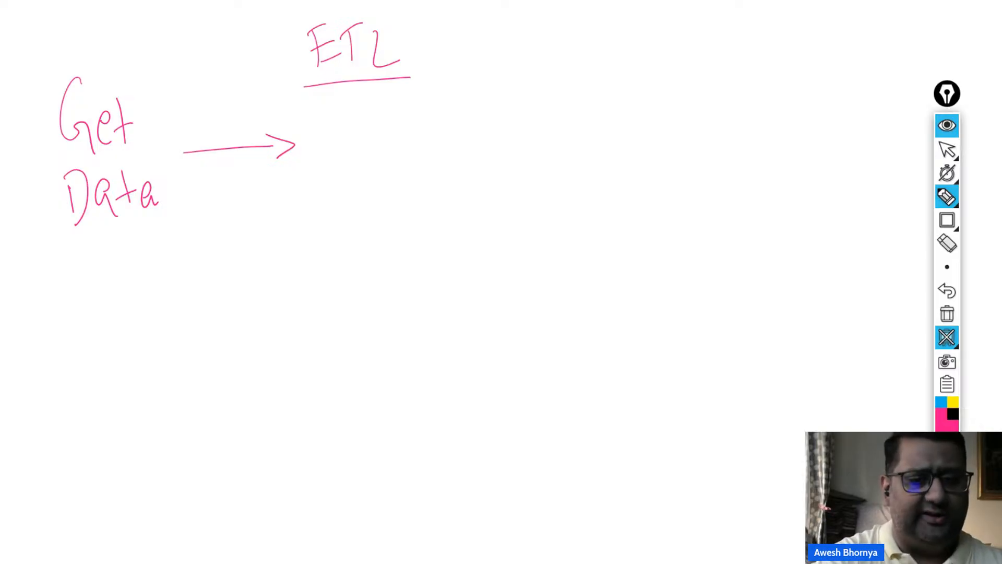
- Handwrite "Transform & Load" under the "ETL" heading and draw an arrow leading on from it
drag(305, 110, 319, 93)
mouse_move(317, 103)
mouse_down()
mouse_move(321, 135)
mouse_move(347, 121)
mouse_move(369, 137)
mouse_move(402, 123)
mouse_move(400, 142)
mouse_up()
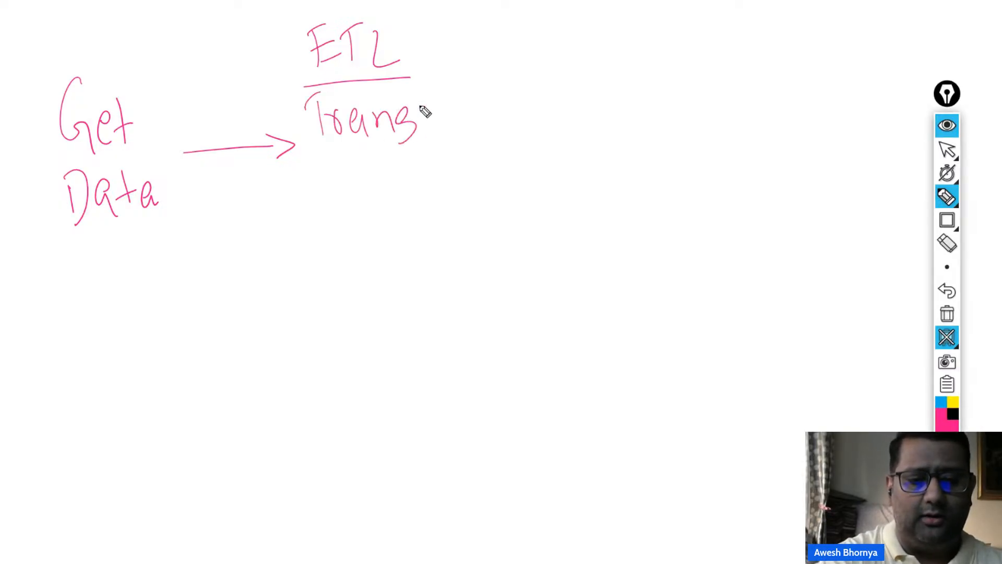
mouse_move(436, 88)
mouse_down()
mouse_move(438, 125)
mouse_move(522, 125)
mouse_up()
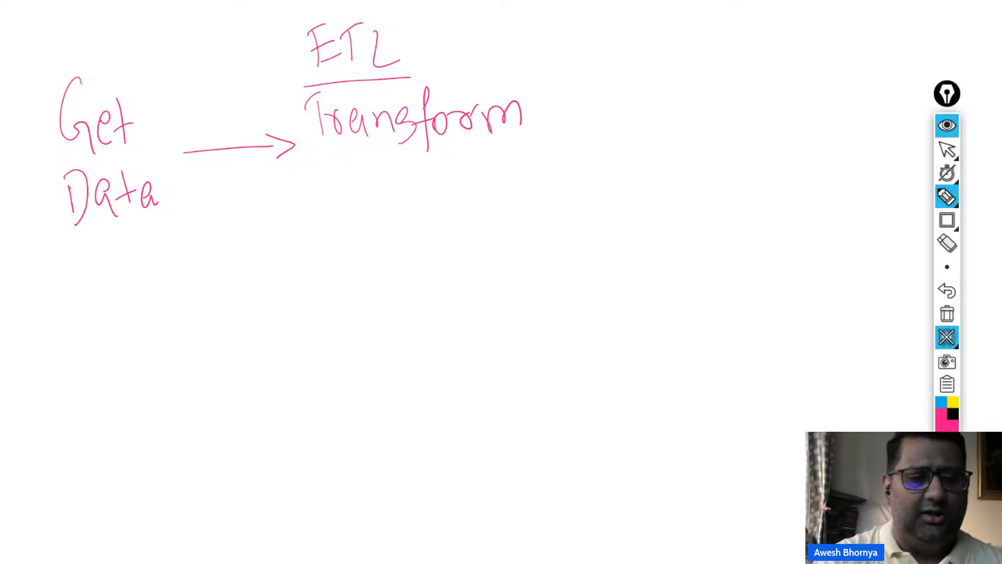
mouse_move(372, 157)
mouse_down()
mouse_move(365, 188)
mouse_move(399, 168)
mouse_up()
mouse_move(357, 199)
mouse_down()
mouse_move(359, 236)
mouse_move(375, 218)
mouse_move(412, 236)
mouse_move(434, 233)
mouse_up()
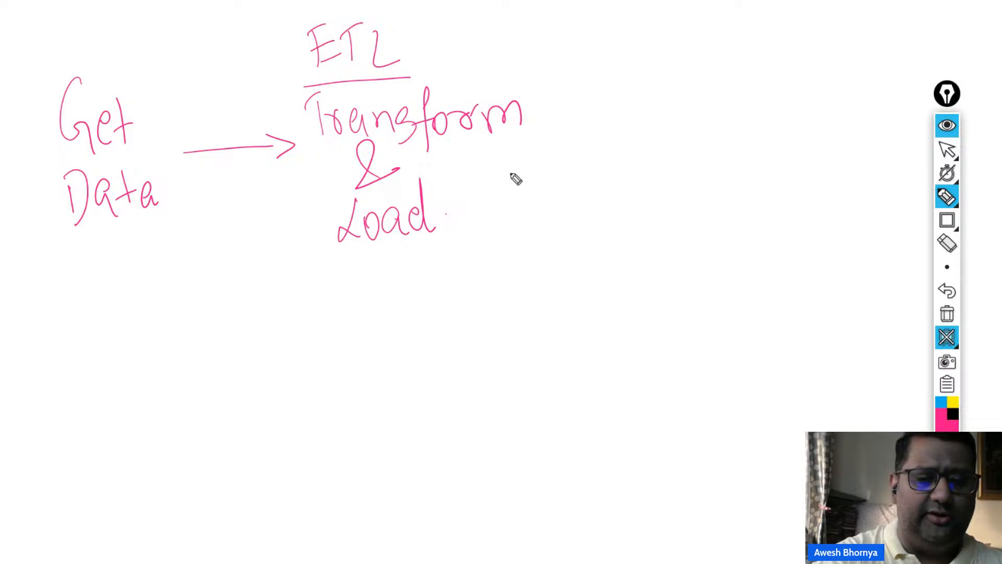
drag(504, 174, 591, 166)
drag(565, 162, 575, 181)
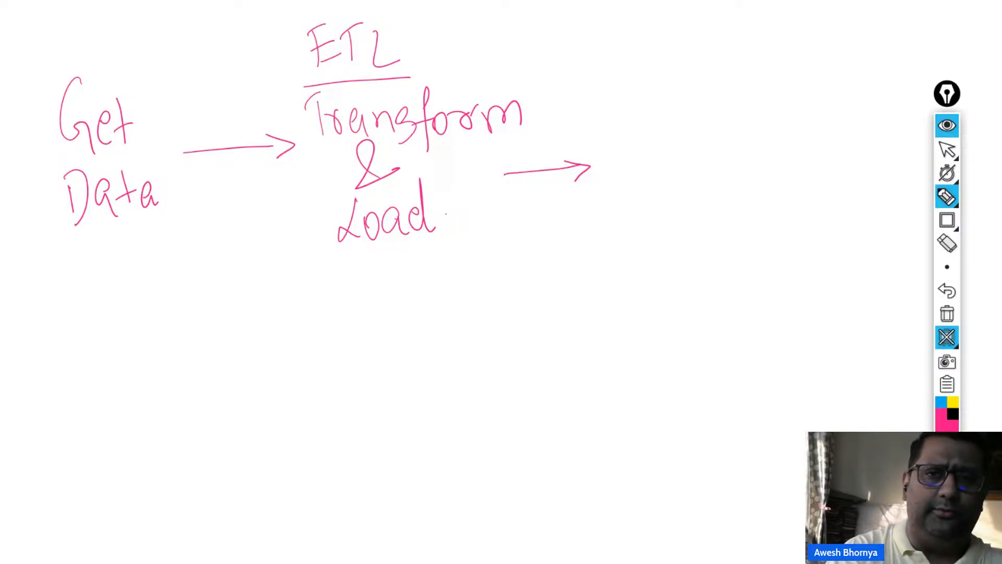
- Handwrite "Unpivotted" and "Clean, Datatypes" under "Load", and underline "Datatypes"
mouse_move(307, 264)
mouse_down()
mouse_move(314, 291)
mouse_move(318, 264)
mouse_up()
mouse_move(331, 290)
mouse_down()
mouse_move(340, 280)
mouse_move(342, 289)
mouse_up()
mouse_move(356, 272)
mouse_down()
mouse_move(359, 313)
mouse_move(382, 273)
mouse_move(412, 277)
mouse_move(444, 253)
mouse_move(477, 265)
mouse_move(501, 228)
mouse_up()
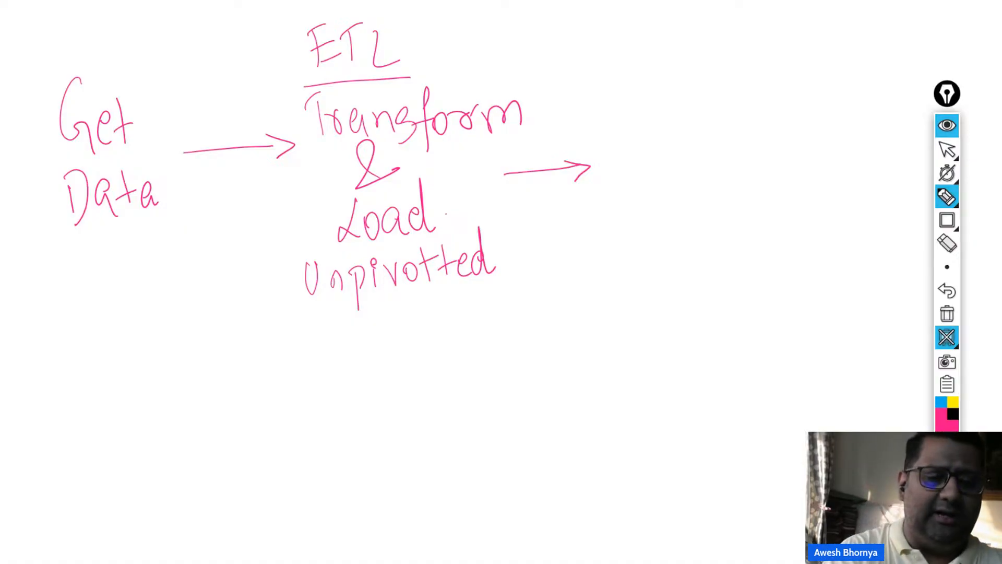
mouse_move(331, 325)
mouse_down()
mouse_move(330, 346)
mouse_move(360, 325)
mouse_move(398, 340)
mouse_up()
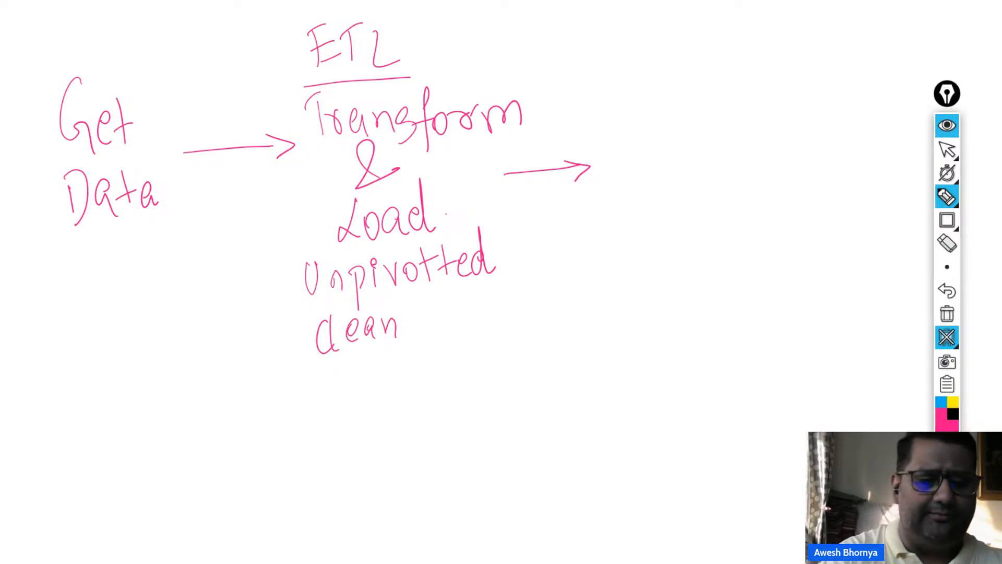
drag(410, 329, 407, 356)
drag(420, 307, 427, 337)
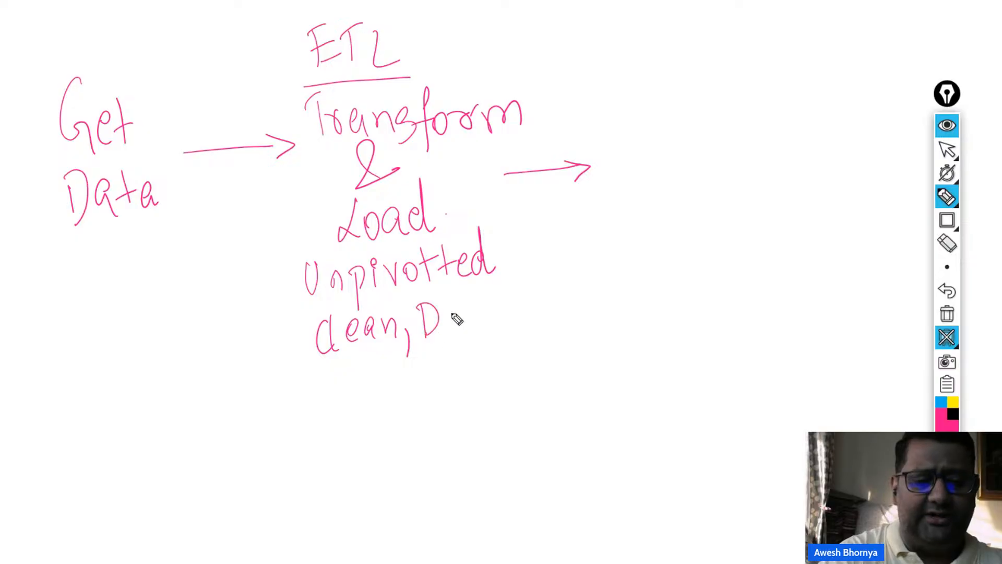
mouse_move(472, 312)
mouse_down()
mouse_move(475, 329)
mouse_move(525, 327)
mouse_up()
mouse_move(528, 305)
mouse_down()
mouse_move(537, 313)
mouse_move(530, 344)
mouse_move(593, 292)
mouse_up()
drag(436, 364, 603, 333)
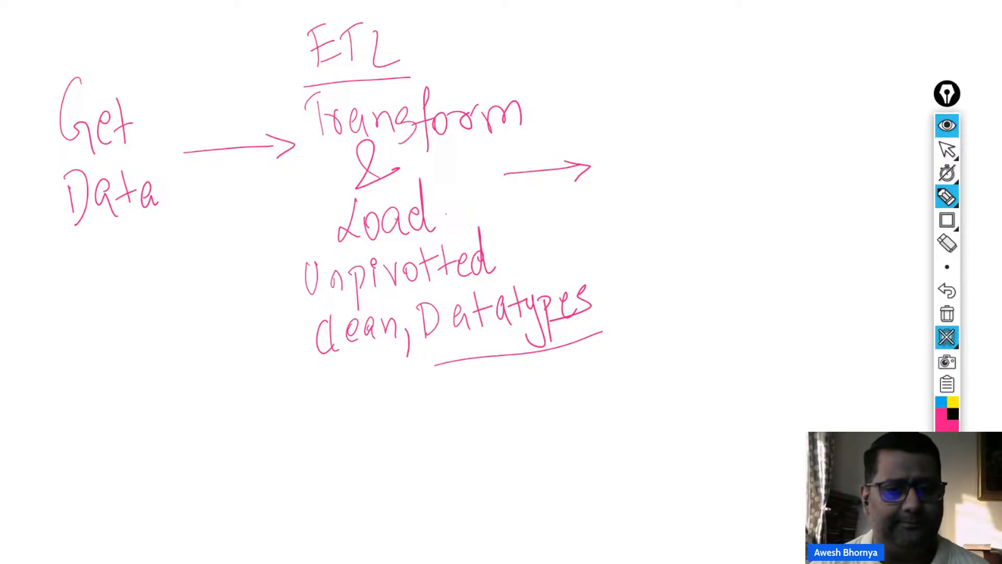
- Handwrite "Time" and "Date" as data type examples below "Get Data" and draw a box around each
drag(113, 272, 128, 374)
mouse_move(107, 283)
mouse_down()
mouse_move(198, 240)
mouse_move(120, 376)
mouse_move(138, 314)
mouse_up()
mouse_move(115, 291)
mouse_down()
mouse_move(135, 273)
mouse_move(204, 264)
mouse_up()
mouse_move(230, 228)
mouse_down()
mouse_move(251, 264)
mouse_move(278, 252)
mouse_move(286, 230)
mouse_move(266, 233)
mouse_move(230, 292)
mouse_up()
mouse_move(208, 227)
mouse_down()
mouse_move(313, 195)
mouse_move(229, 305)
mouse_up()
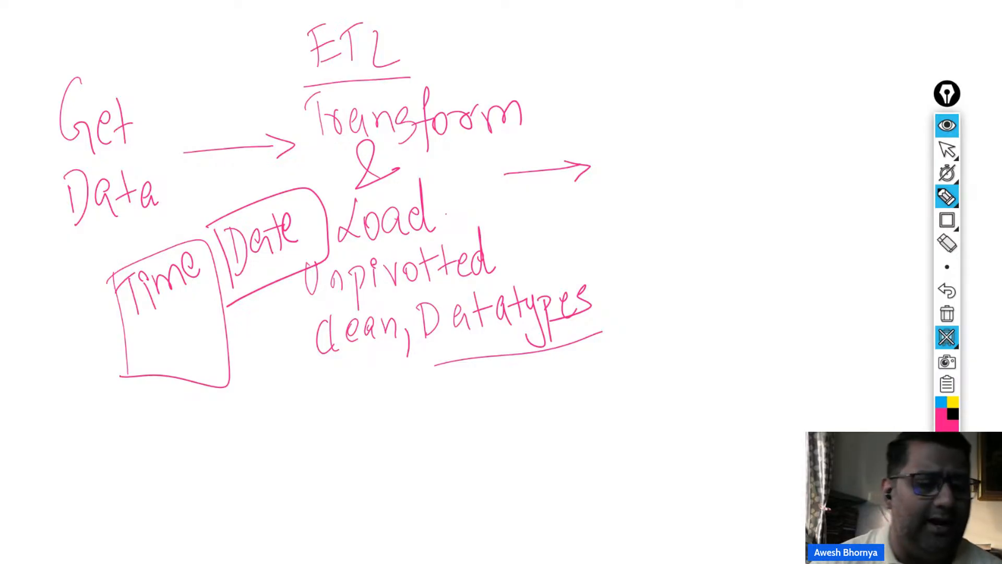
- Handwrite "Text" beside the "Time" box, undoing the miswritten strokes, and draw a box around it
mouse_move(57, 359)
mouse_down()
mouse_move(36, 333)
mouse_move(46, 310)
mouse_up()
drag(47, 340, 62, 335)
drag(70, 327, 77, 329)
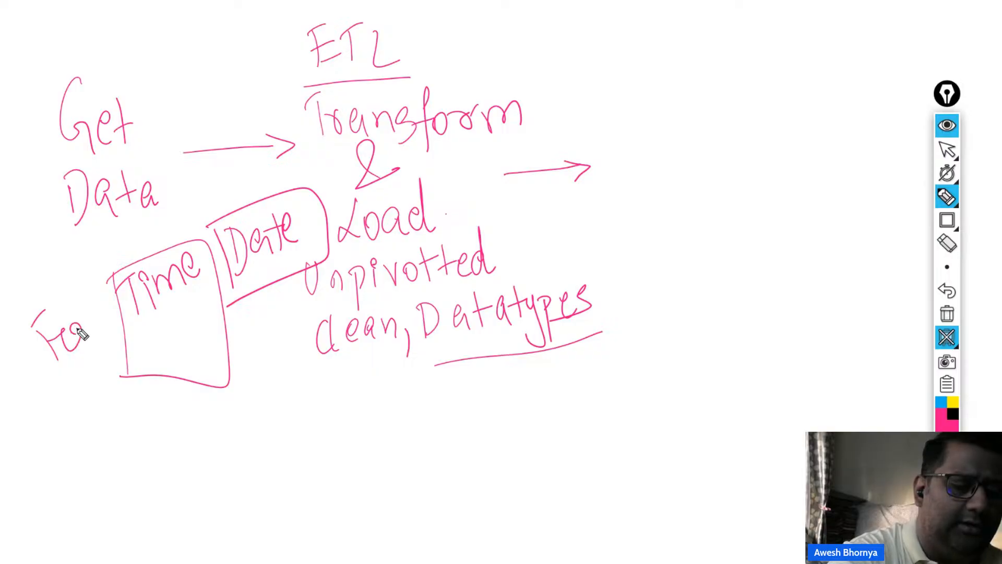
click(947, 291)
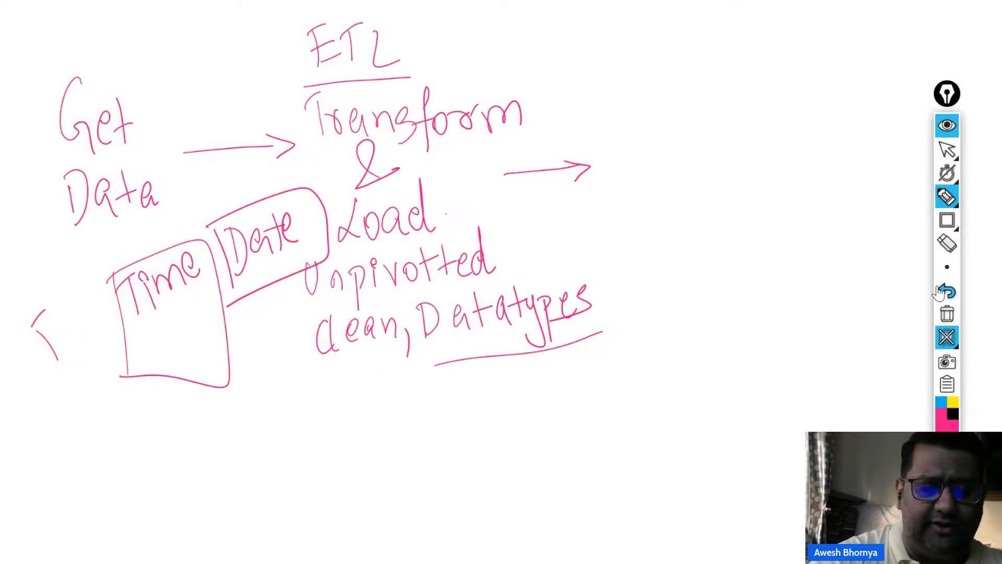
drag(13, 360, 52, 304)
drag(60, 339, 79, 357)
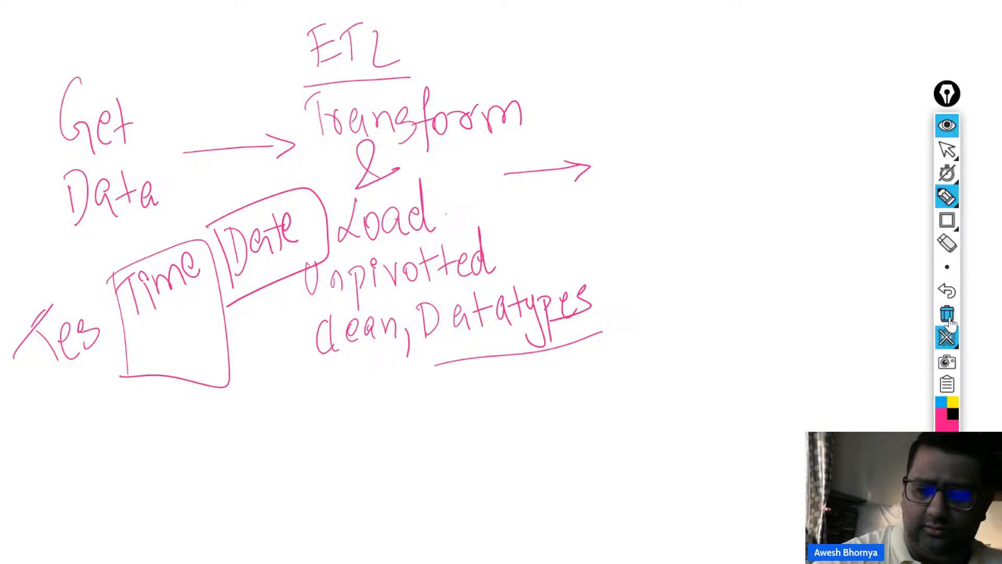
click(947, 291)
drag(74, 334, 83, 362)
mouse_move(69, 347)
mouse_down()
mouse_move(96, 334)
mouse_move(111, 341)
mouse_up()
drag(90, 334, 113, 324)
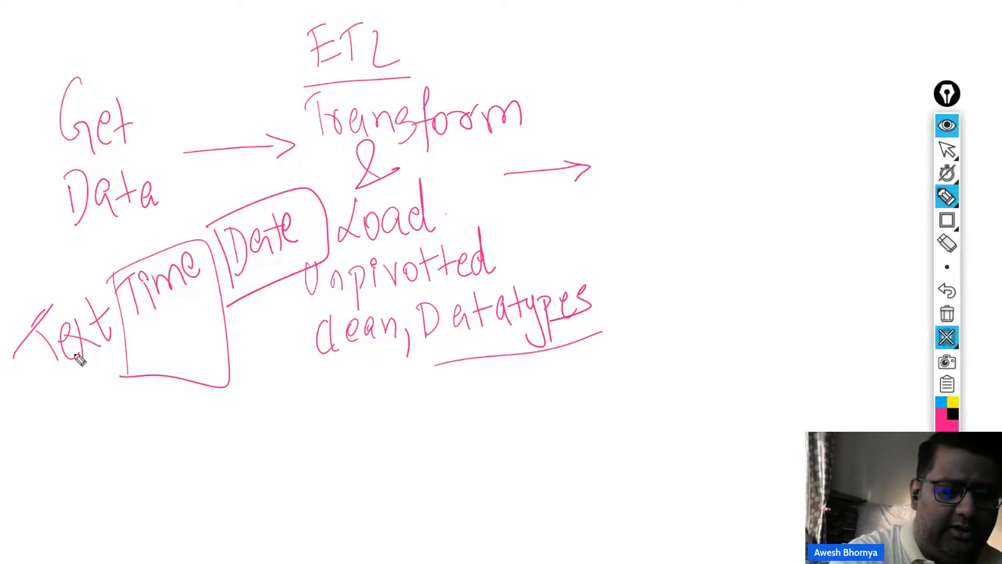
mouse_move(55, 399)
mouse_down()
mouse_move(49, 272)
mouse_move(39, 408)
mouse_up()
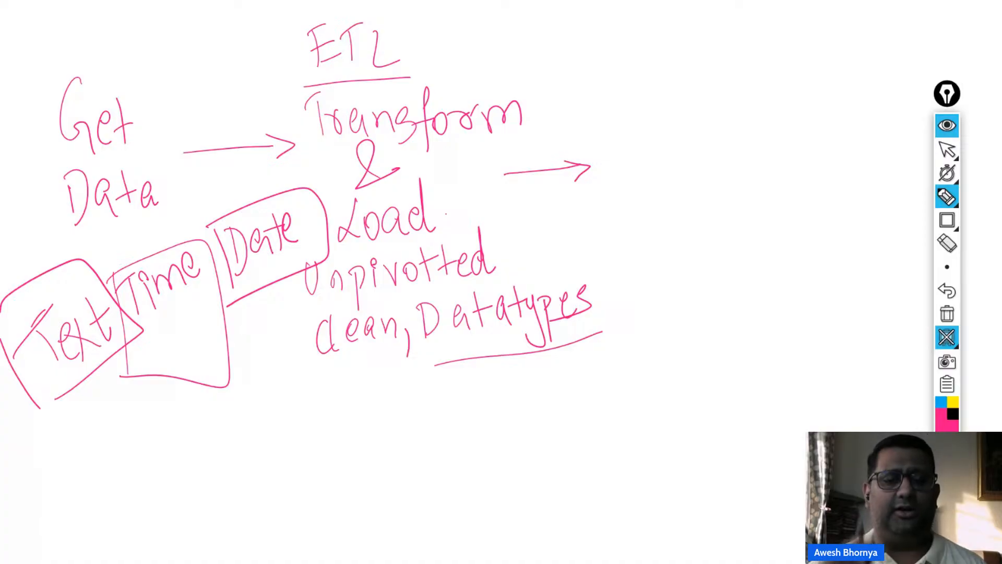
- Connect the "Time" and "Date" boxes with a line, and erase the boxed data type examples
mouse_move(175, 376)
mouse_down()
mouse_move(280, 363)
mouse_move(267, 282)
mouse_up()
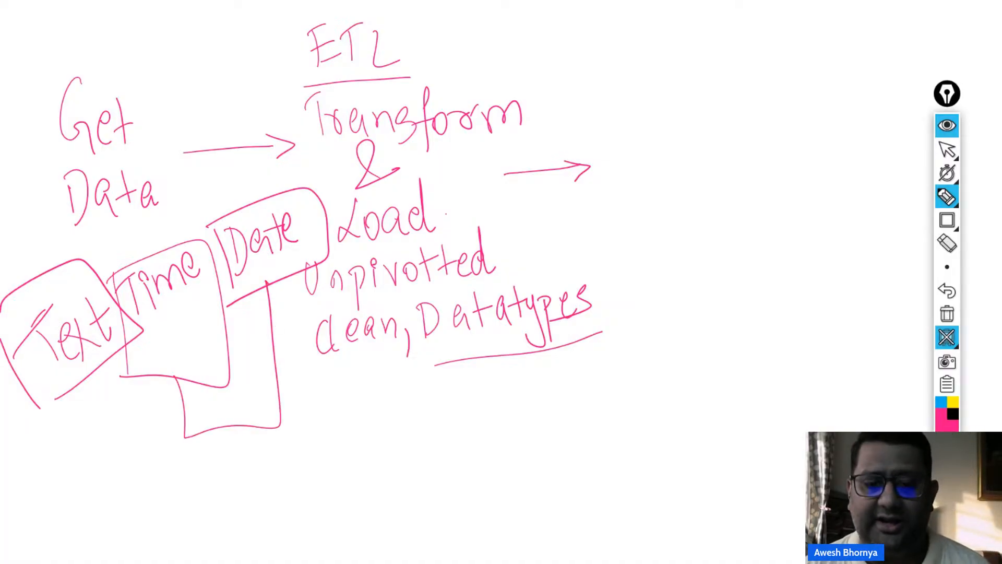
click(947, 244)
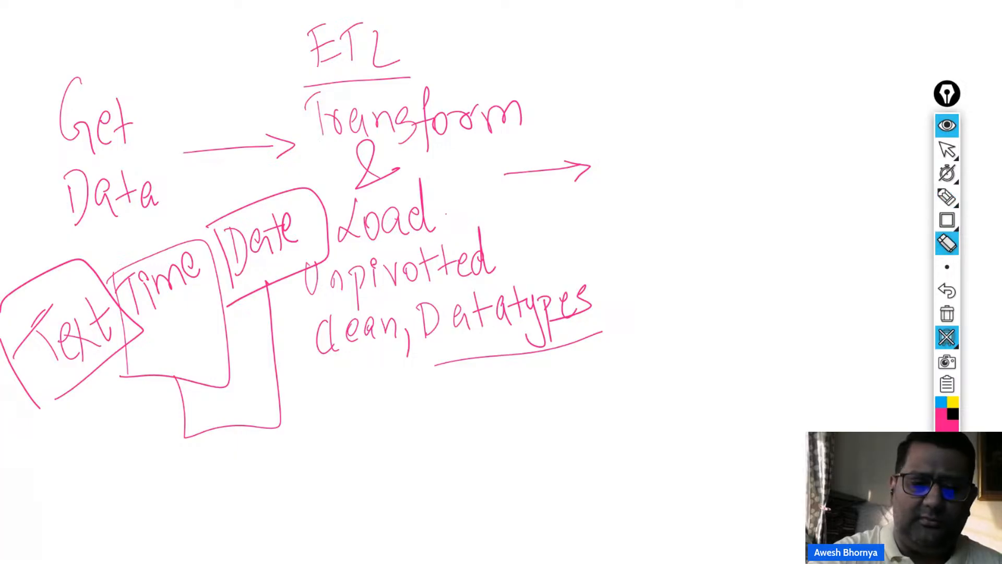
mouse_move(246, 291)
mouse_down()
mouse_move(289, 257)
mouse_move(231, 255)
mouse_move(112, 326)
mouse_move(27, 345)
mouse_up()
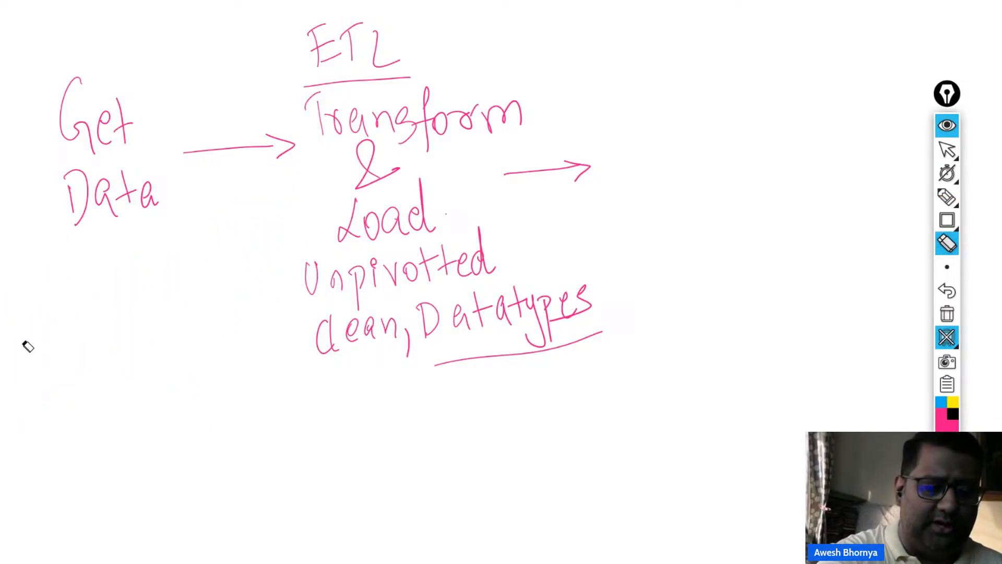
- Handwrite "PBI" above "Get Data" and a boxed "PQ" beside "Load" with the pen
click(947, 197)
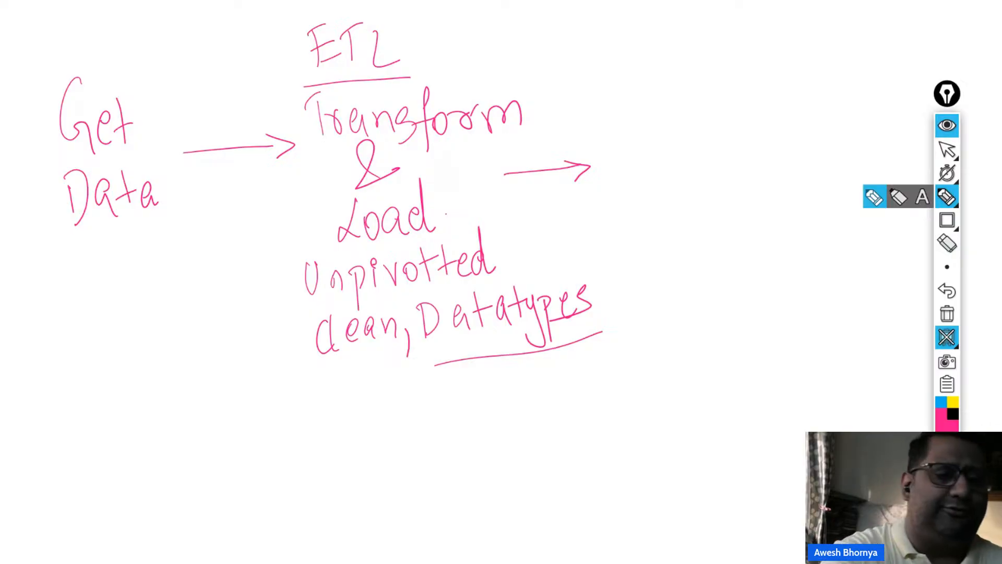
mouse_move(87, 43)
mouse_down()
mouse_move(94, 69)
mouse_move(92, 59)
mouse_move(105, 68)
mouse_up()
drag(98, 45, 103, 82)
mouse_move(123, 48)
mouse_down()
mouse_move(128, 65)
mouse_move(144, 64)
mouse_up()
drag(255, 215, 265, 251)
drag(238, 214, 257, 230)
drag(286, 200, 282, 230)
drag(287, 227, 308, 244)
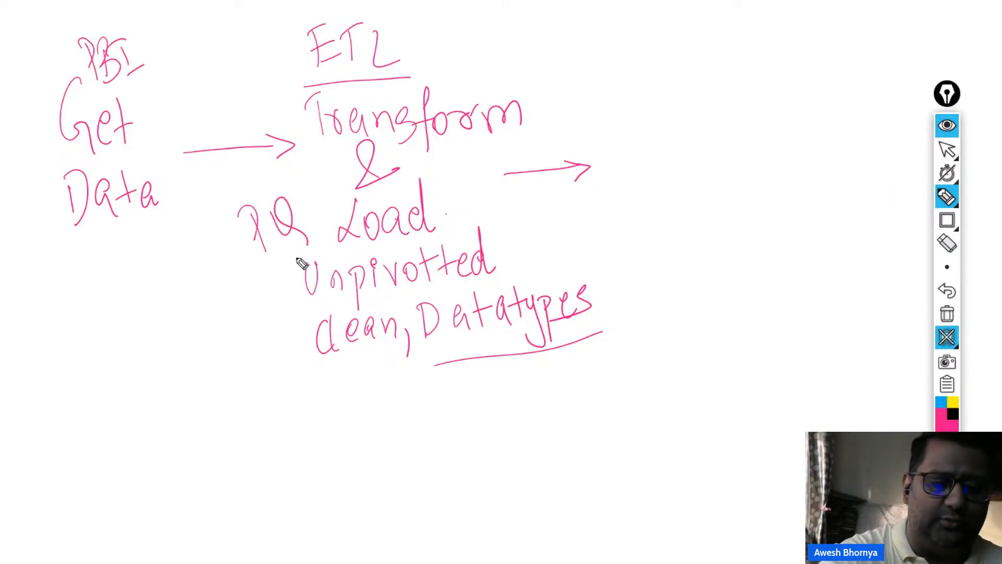
mouse_move(249, 278)
mouse_down()
mouse_move(272, 157)
mouse_move(237, 295)
mouse_up()
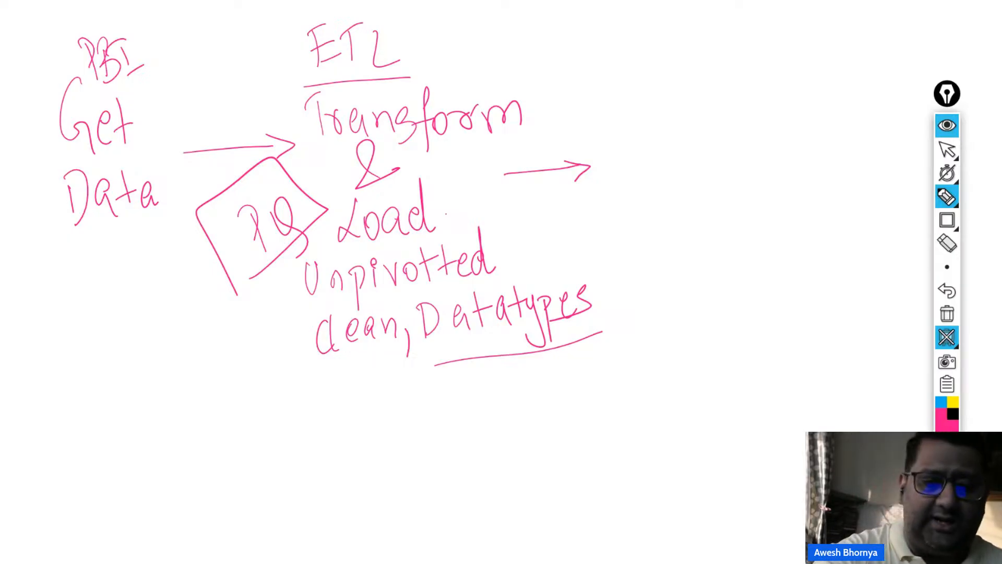
- Handwrite an underlined "PBI" above the second arrow and "Model the Data" after the arrowhead
drag(569, 83, 576, 121)
mouse_move(565, 79)
mouse_down()
mouse_move(585, 102)
mouse_move(616, 109)
mouse_up()
mouse_move(638, 73)
mouse_down()
mouse_move(641, 105)
mouse_move(642, 62)
mouse_up()
drag(666, 103, 622, 114)
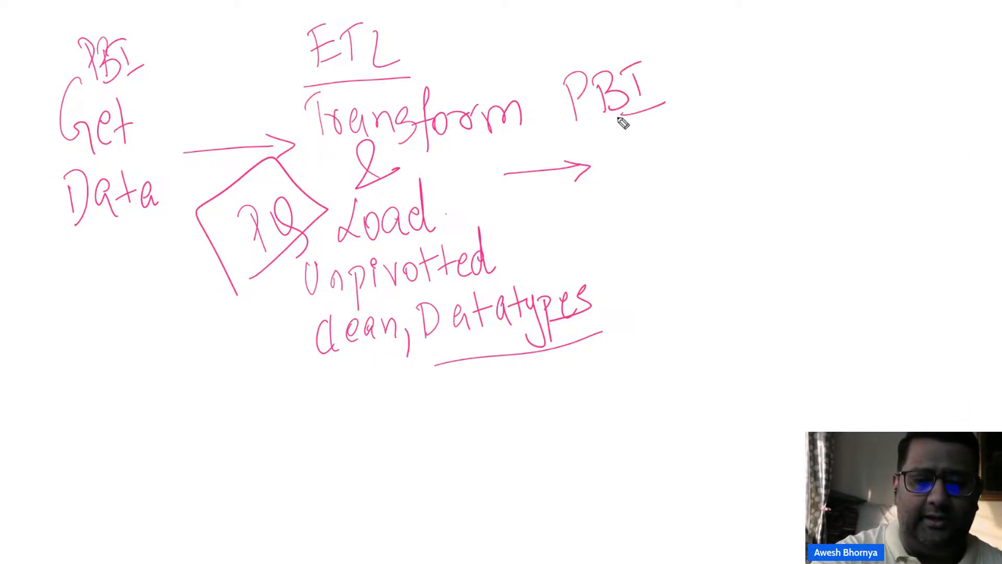
drag(550, 156, 685, 113)
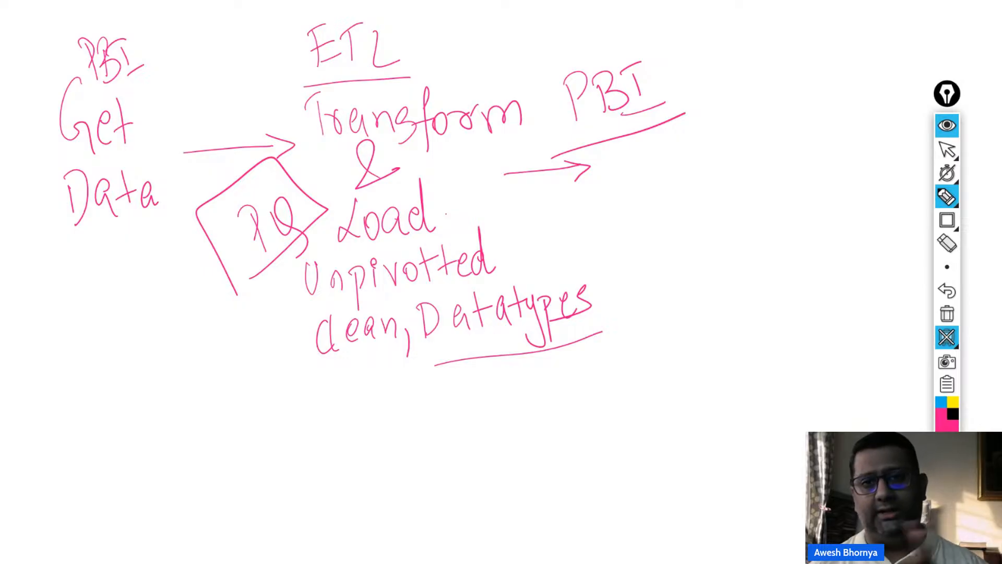
mouse_move(619, 151)
mouse_down()
mouse_move(647, 179)
mouse_move(671, 159)
mouse_move(692, 169)
mouse_move(736, 138)
mouse_move(772, 154)
mouse_up()
mouse_move(655, 184)
mouse_down()
mouse_move(654, 197)
mouse_move(743, 197)
mouse_up()
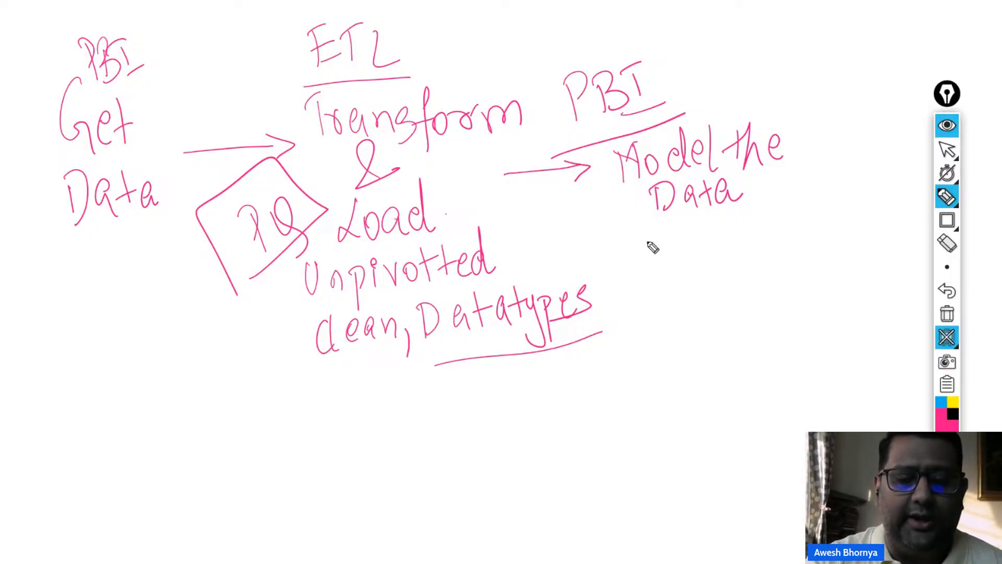
- Sketch a frame containing two chart columns below "Get Data"
drag(40, 347, 65, 466)
mouse_move(42, 343)
mouse_down()
mouse_move(83, 325)
mouse_move(128, 465)
mouse_move(59, 477)
mouse_up()
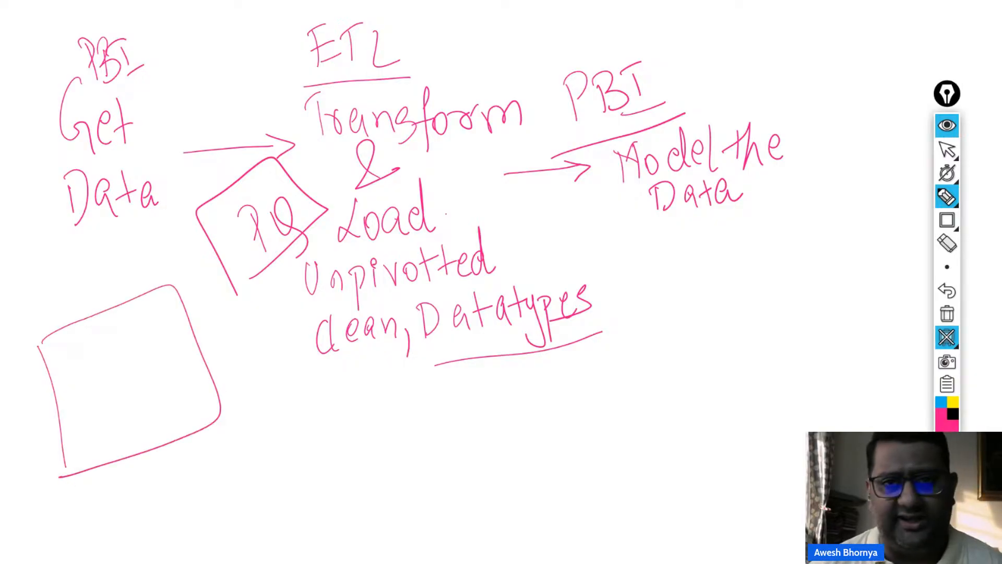
mouse_move(85, 404)
mouse_down()
mouse_move(101, 457)
mouse_move(119, 436)
mouse_move(128, 454)
mouse_up()
mouse_move(107, 342)
mouse_down()
mouse_move(151, 453)
mouse_move(174, 420)
mouse_move(181, 437)
mouse_up()
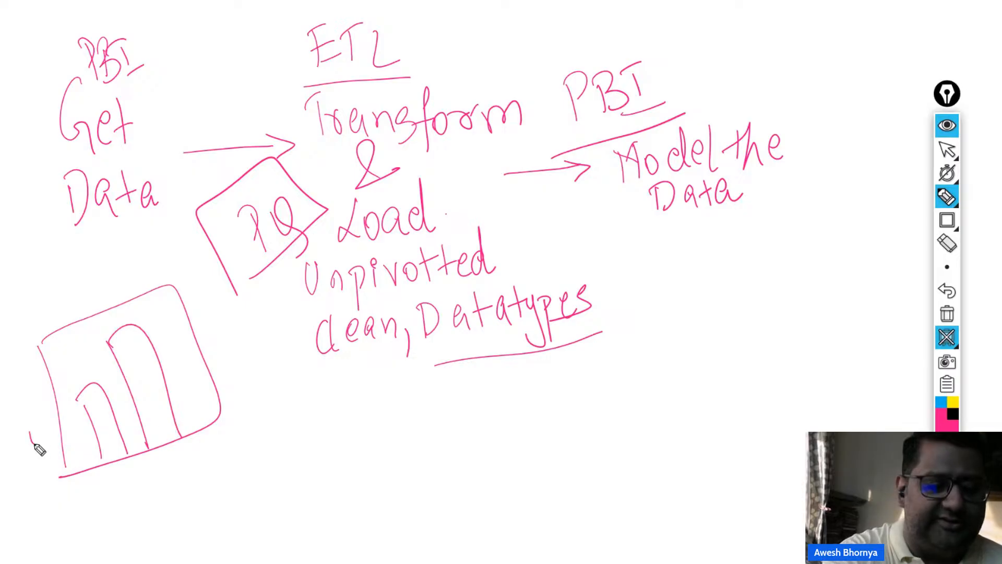
- Handwrite the label "State" at the lower-left corner of the sketched chart and underline it
drag(32, 434, 28, 478)
mouse_move(37, 438)
mouse_down()
mouse_move(54, 460)
mouse_move(47, 444)
mouse_up()
drag(55, 437, 63, 450)
mouse_move(60, 417)
mouse_down()
mouse_move(75, 448)
mouse_move(75, 425)
mouse_up()
drag(70, 420, 97, 430)
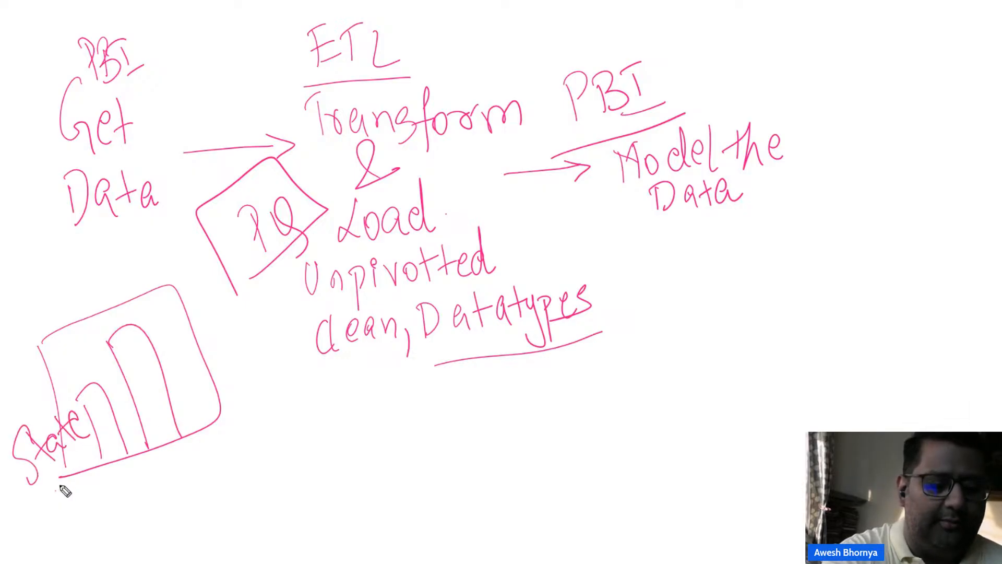
drag(56, 491, 98, 432)
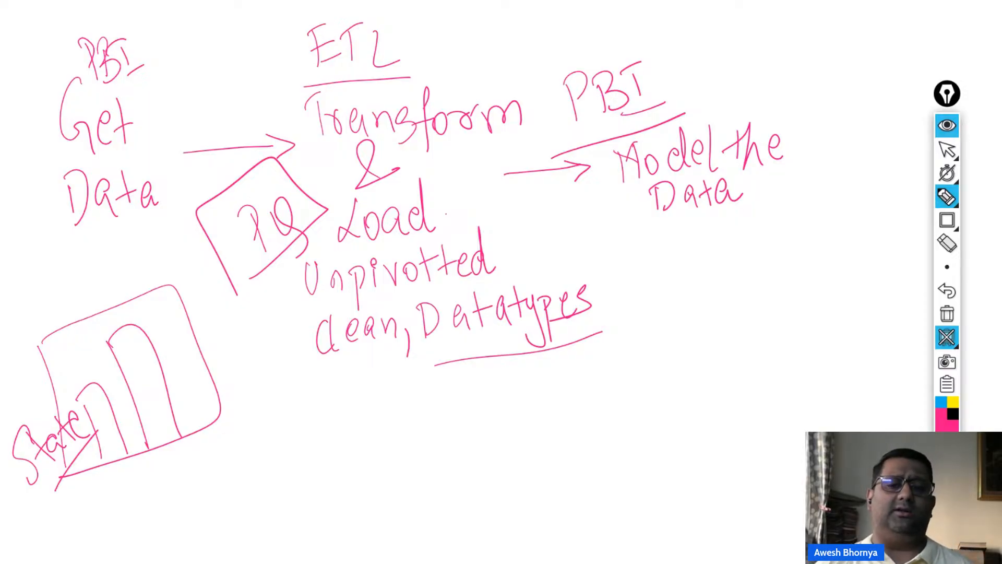
- Underline "Model the Data" and handwrite "Relationships" and "Data Properties" beneath it
mouse_move(608, 228)
mouse_down()
mouse_move(768, 211)
mouse_move(602, 253)
mouse_move(622, 269)
mouse_move(679, 234)
mouse_move(694, 251)
mouse_move(729, 242)
mouse_move(734, 226)
mouse_move(775, 257)
mouse_move(783, 228)
mouse_move(805, 233)
mouse_move(807, 253)
mouse_up()
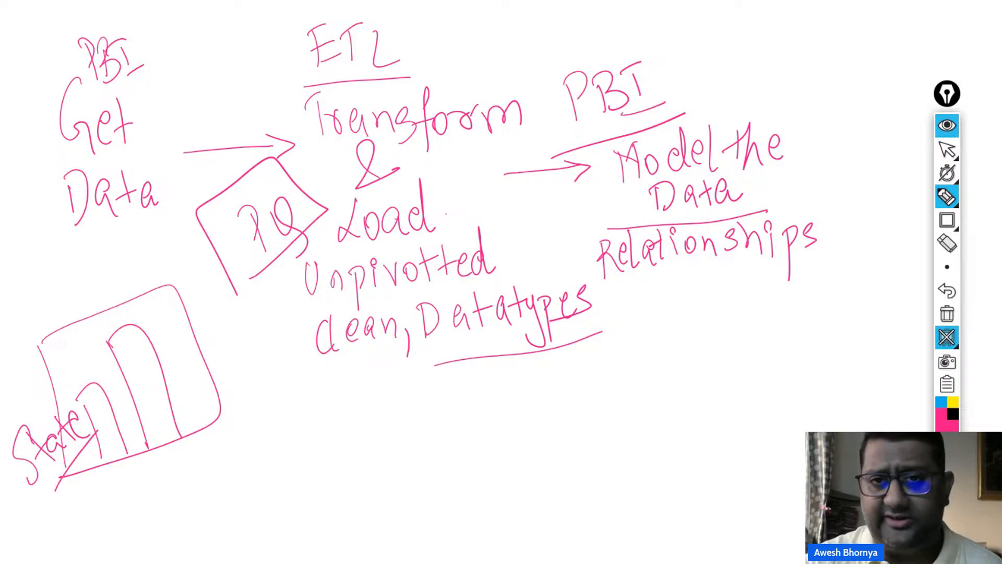
mouse_move(625, 292)
mouse_down()
mouse_move(626, 315)
mouse_move(746, 286)
mouse_move(761, 313)
mouse_move(779, 295)
mouse_move(848, 287)
mouse_up()
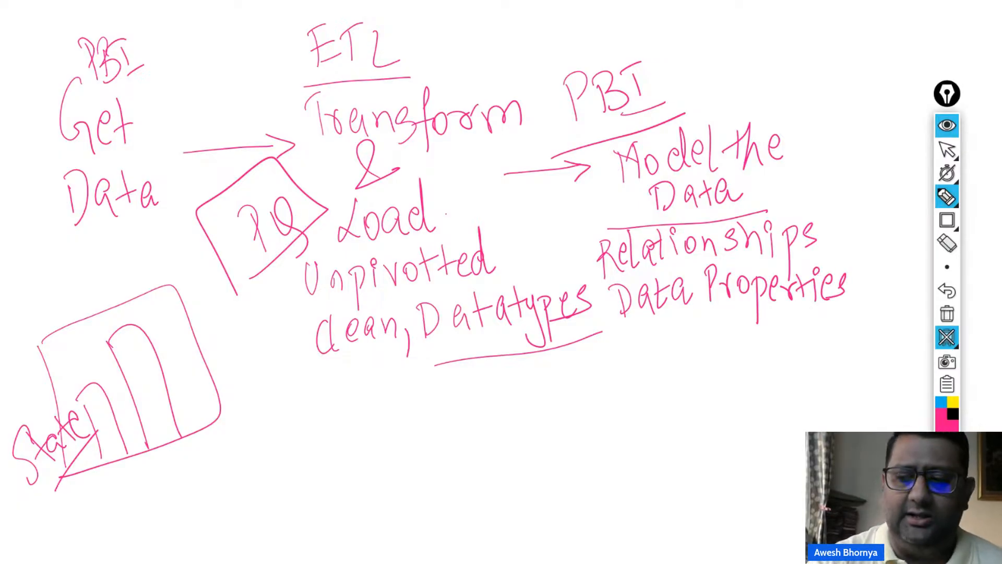
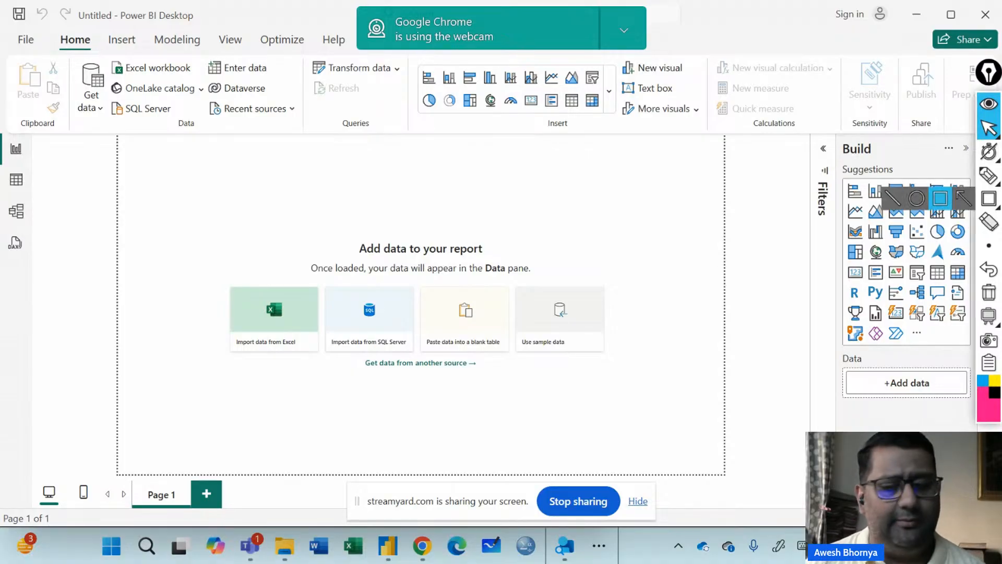
- Draw rectangles around the ribbon's Data group and around the Get data command within it
click(988, 198)
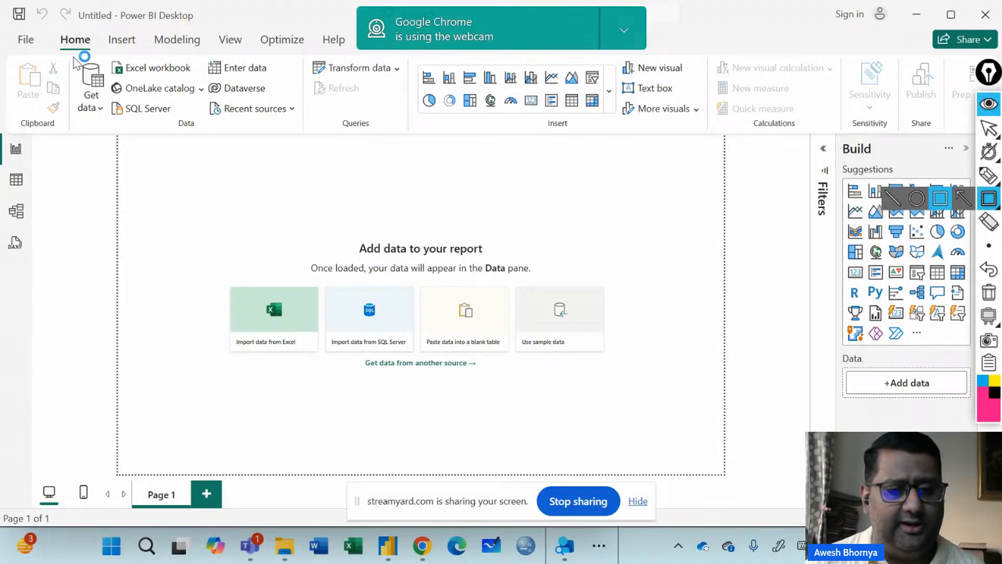
mouse_move(72, 56)
mouse_down()
mouse_move(150, 107)
mouse_move(305, 139)
mouse_up()
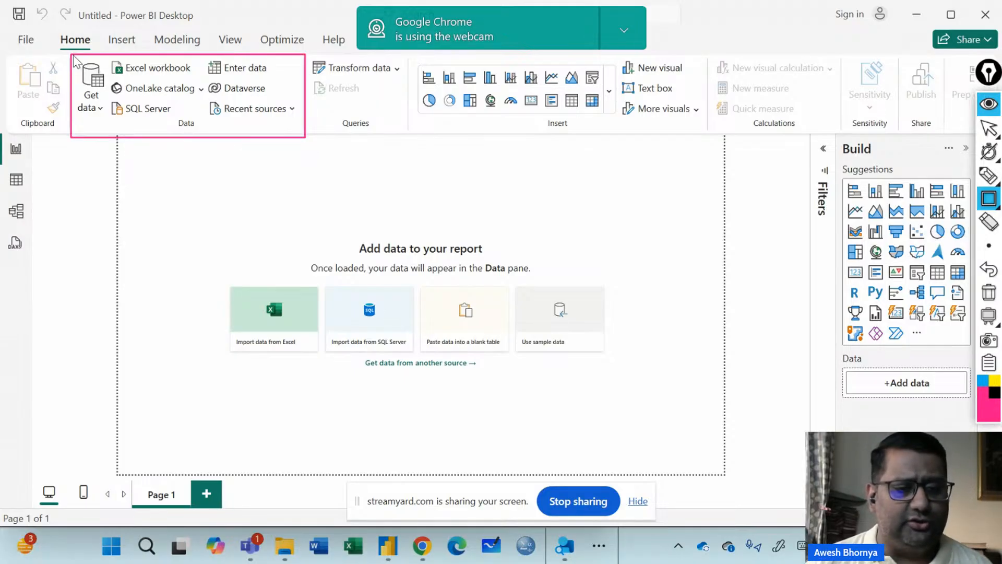
mouse_move(73, 55)
mouse_down()
mouse_move(102, 137)
mouse_move(108, 120)
mouse_up()
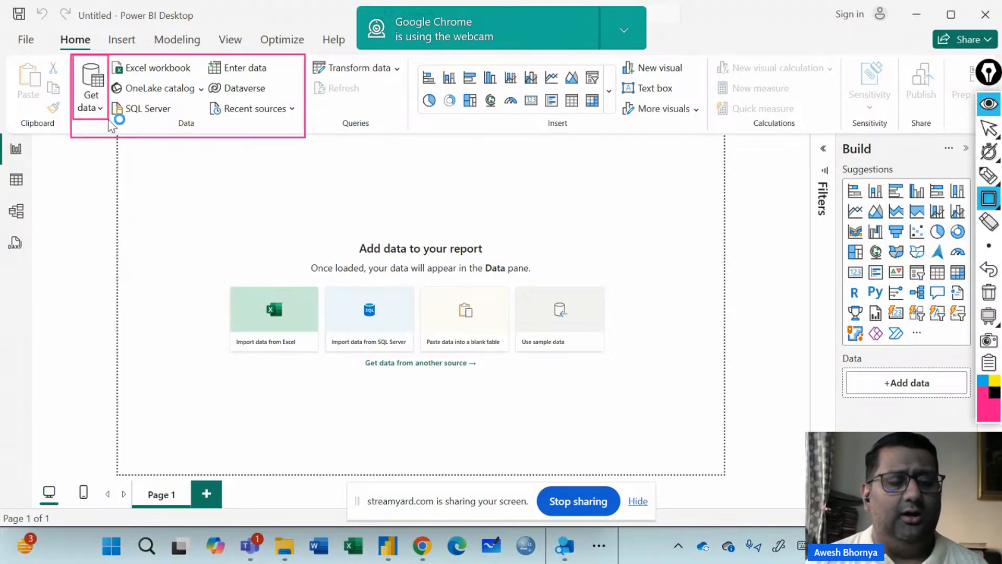
- Open the full Get Data source list and clear away the Apple Software Update window and the pink annotations
click(989, 130)
click(95, 84)
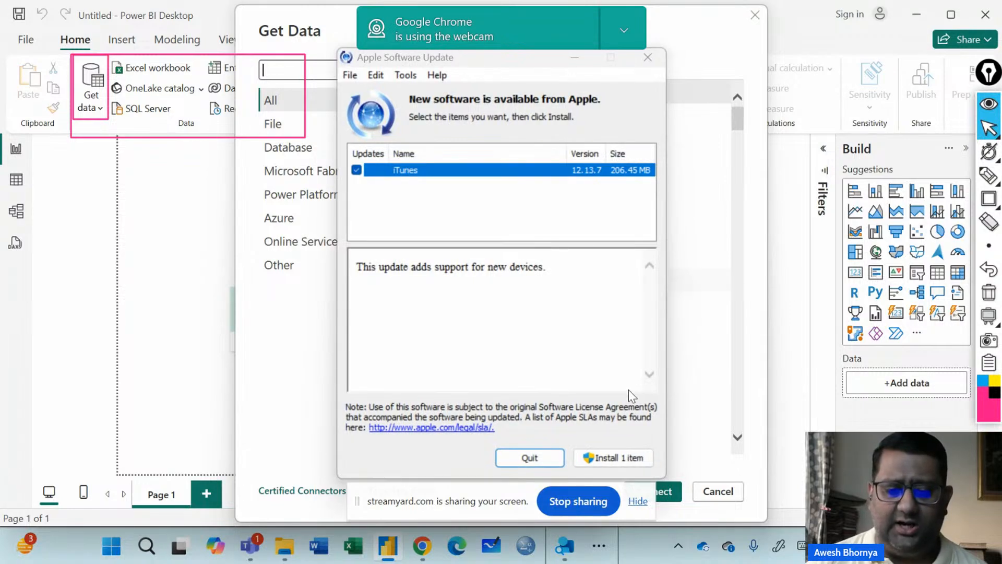
click(529, 458)
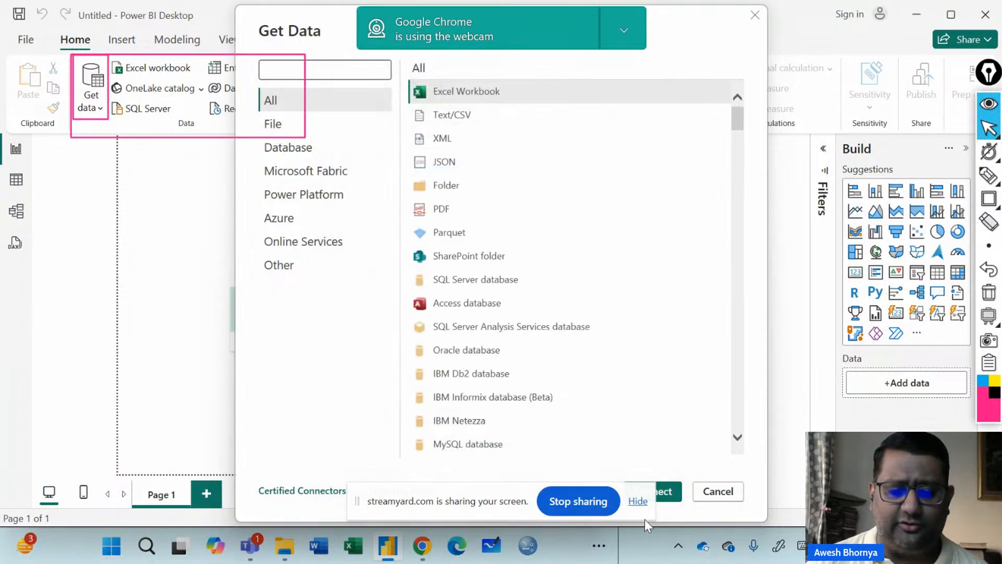
click(989, 293)
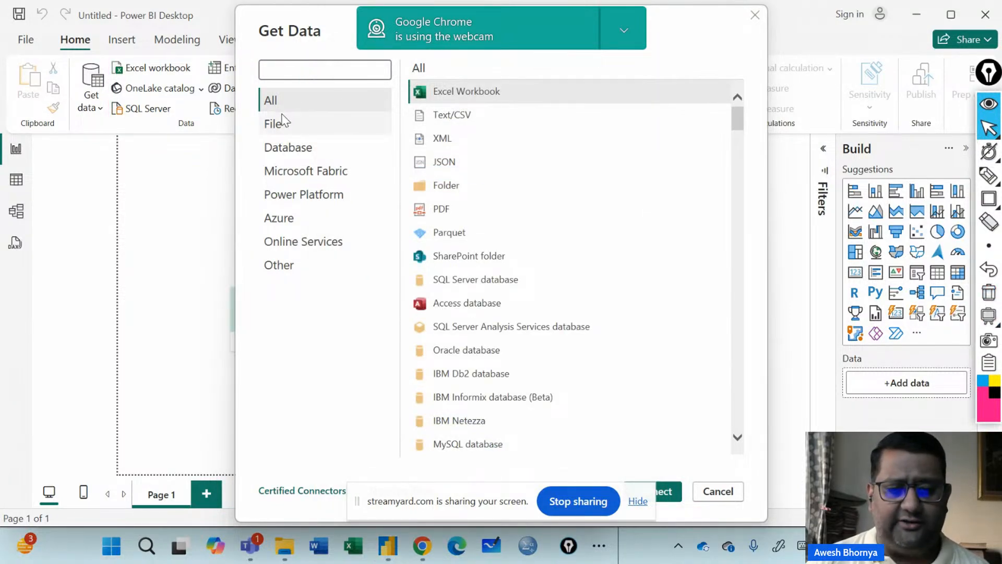
- Frame the source categories from File to Other with a rectangle, and erase the annotation
click(990, 200)
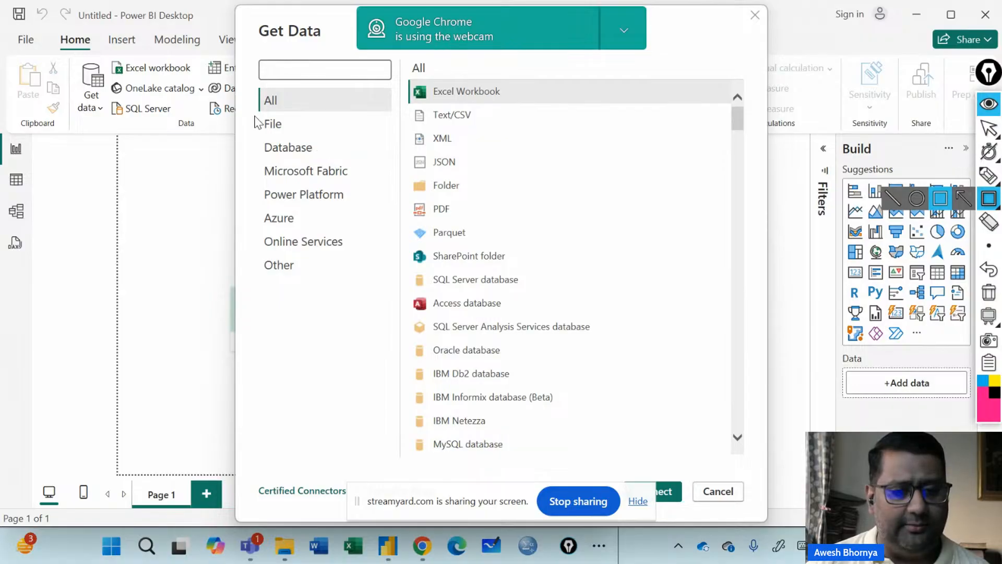
drag(254, 116, 372, 281)
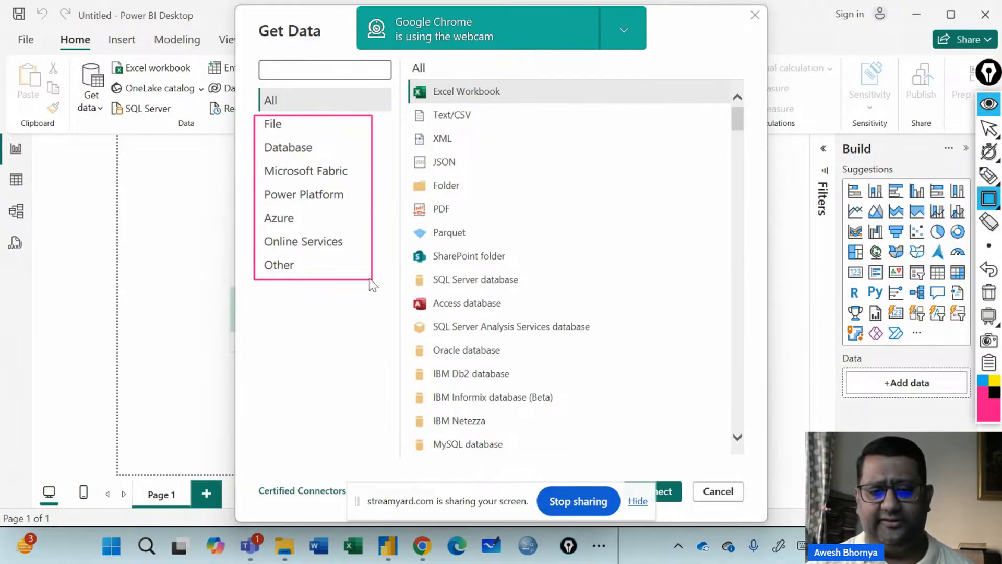
click(990, 128)
click(989, 292)
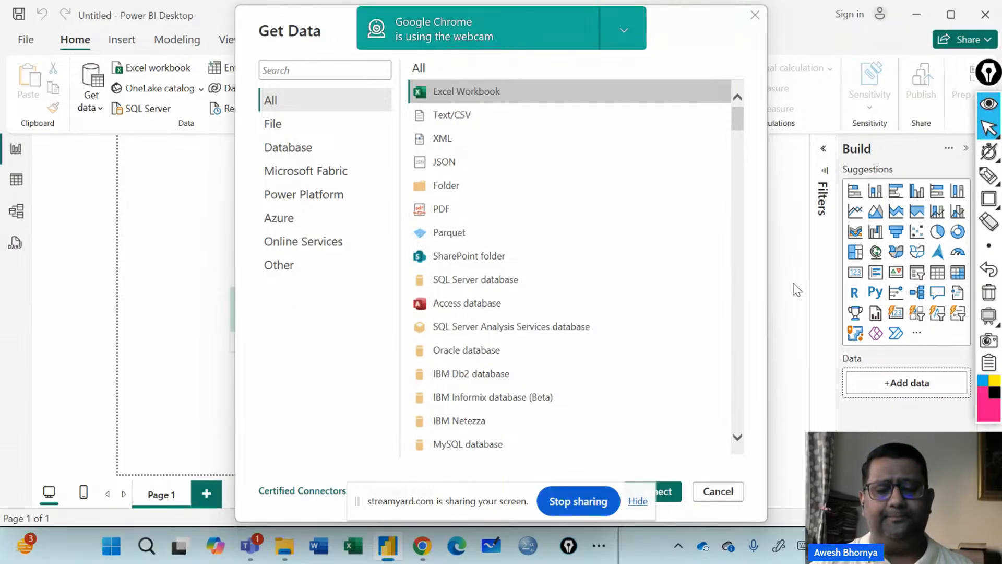
- Connect to an Excel Workbook source and copy the Analytics Bootcamp folder's path from File Explorer
click(670, 492)
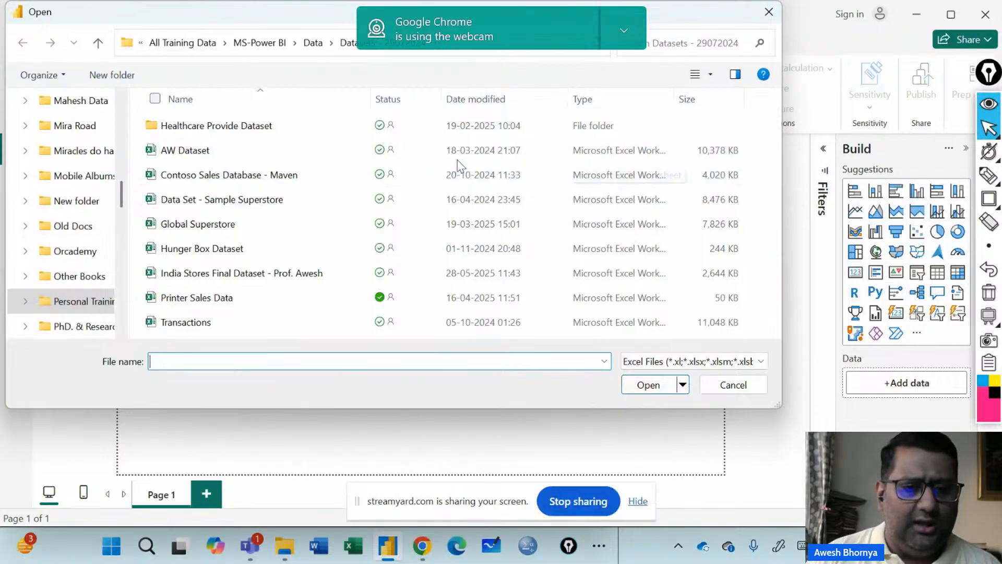
drag(353, 10, 376, 79)
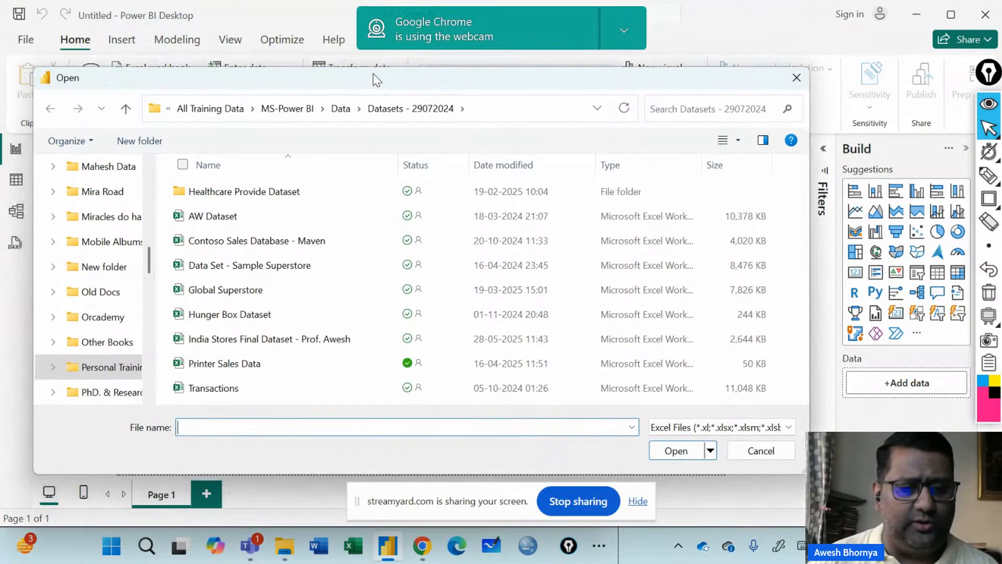
click(284, 545)
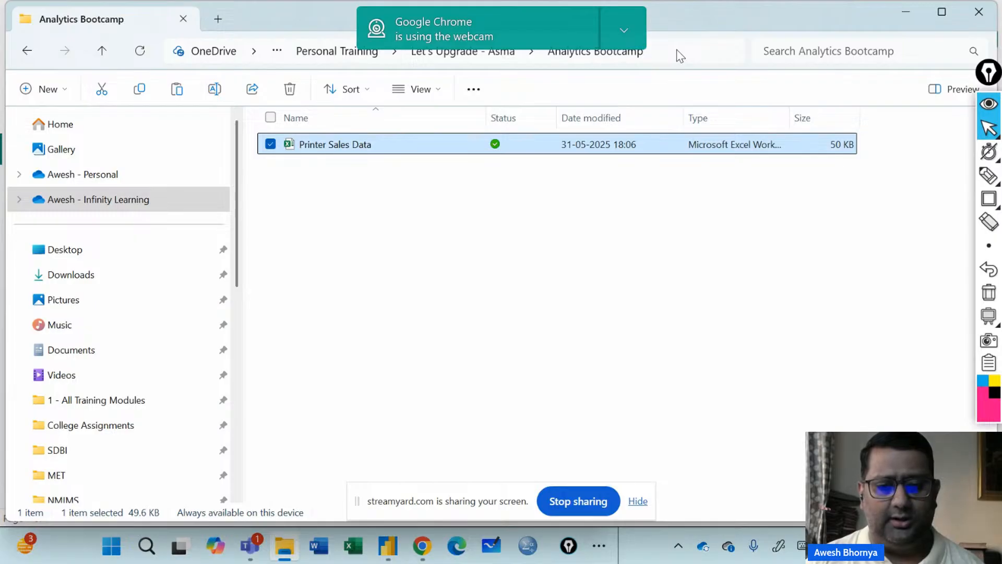
click(589, 267)
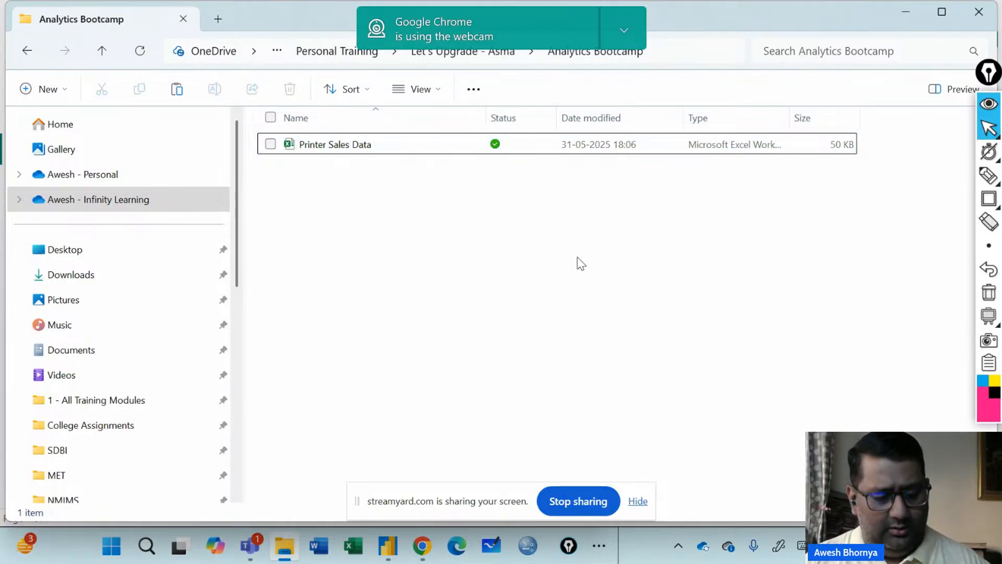
click(689, 51)
key(ctrl+c)
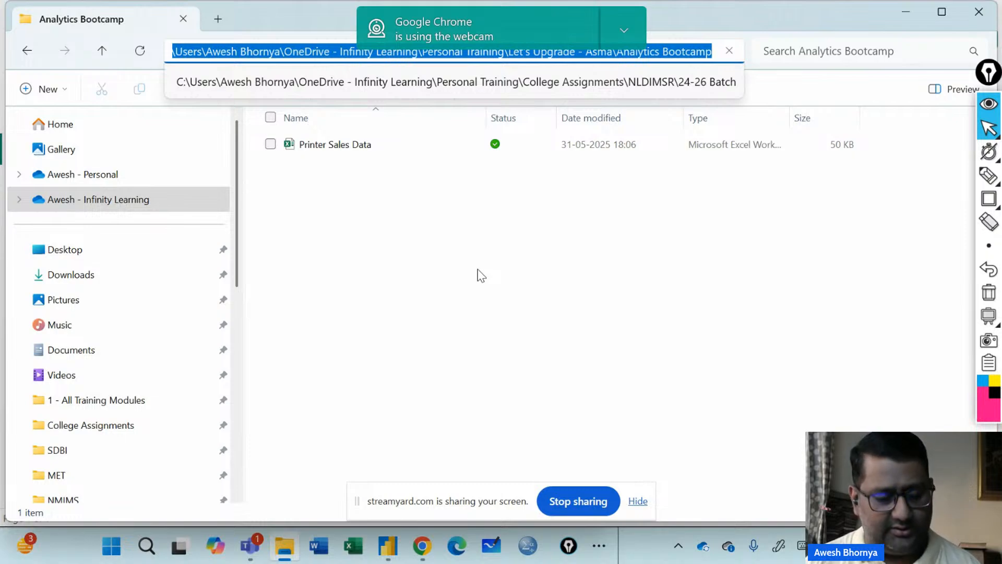
- Back in Power BI Desktop's file selection, go to the copied Analytics Bootcamp path and open the Printer Sales Data workbook
key(alt+Tab)
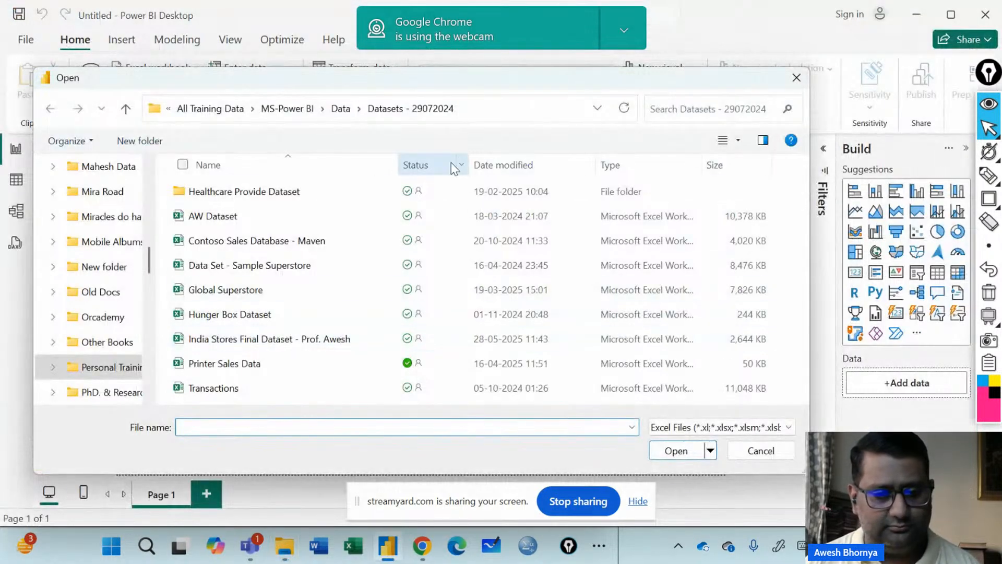
click(497, 116)
key(ctrl+v)
key(Return)
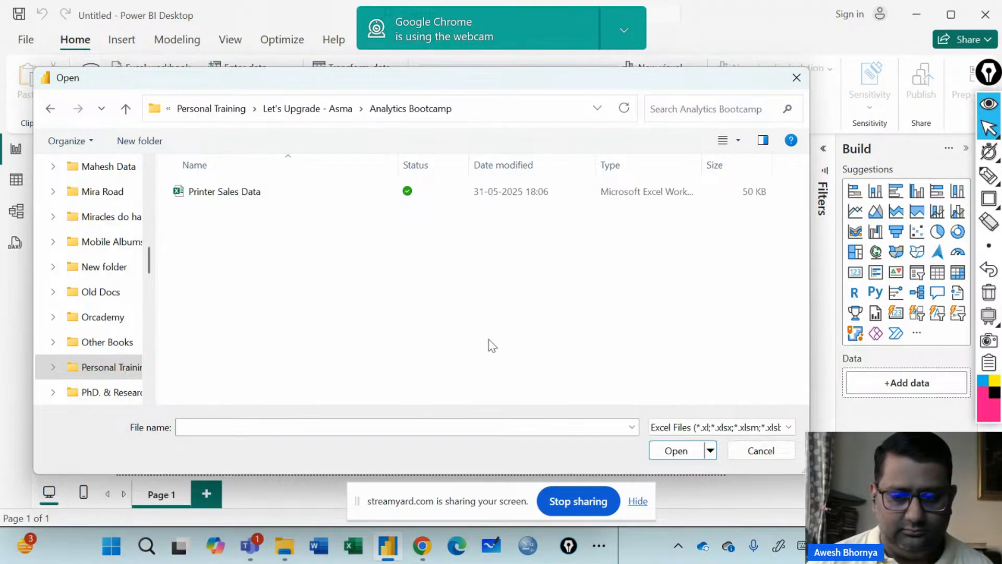
click(282, 203)
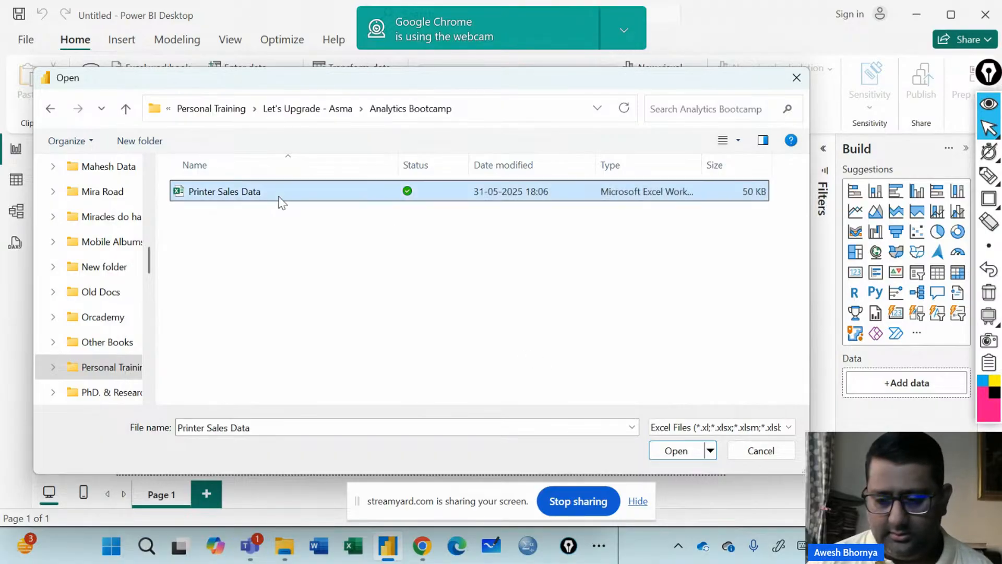
click(677, 452)
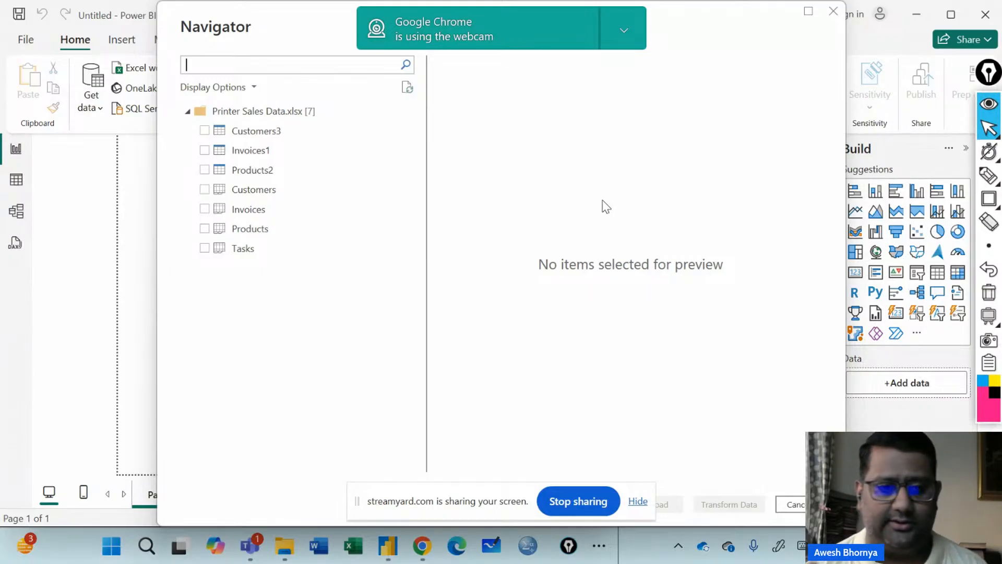
- Draw rectangles around the Customers-to-Tasks sheets, the Customers3-to-Products2 tables and each group's icon column
click(990, 204)
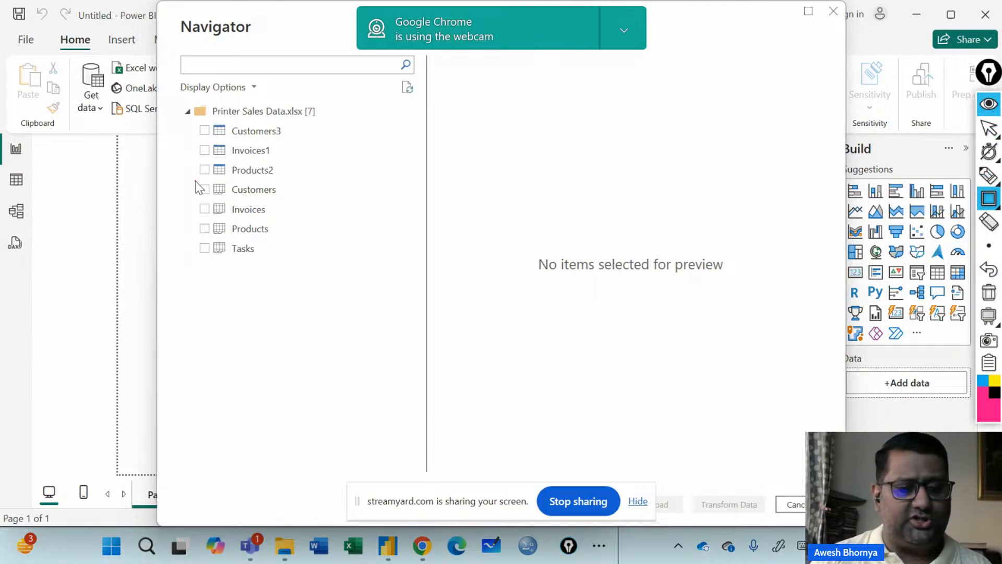
drag(196, 182, 285, 260)
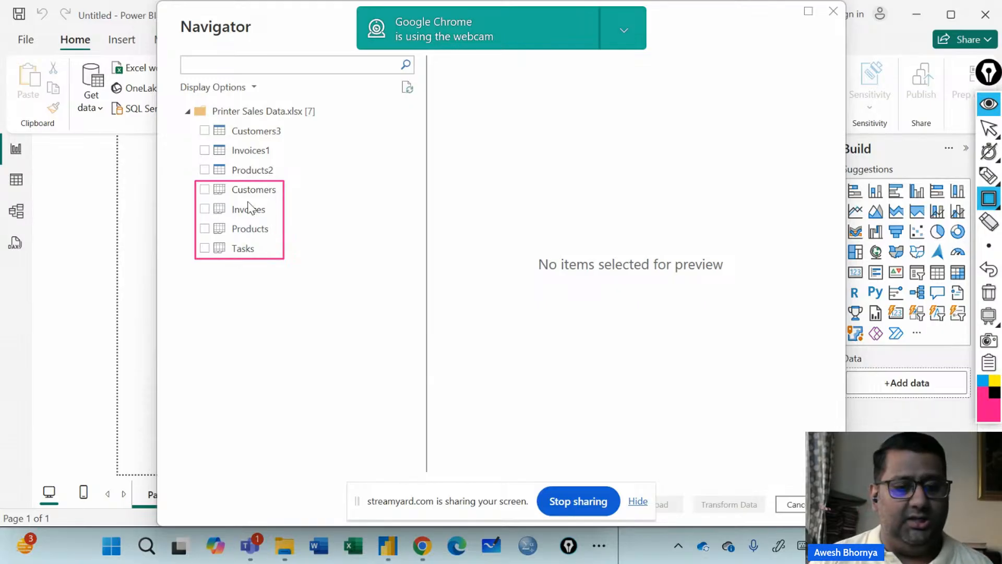
drag(211, 181, 231, 260)
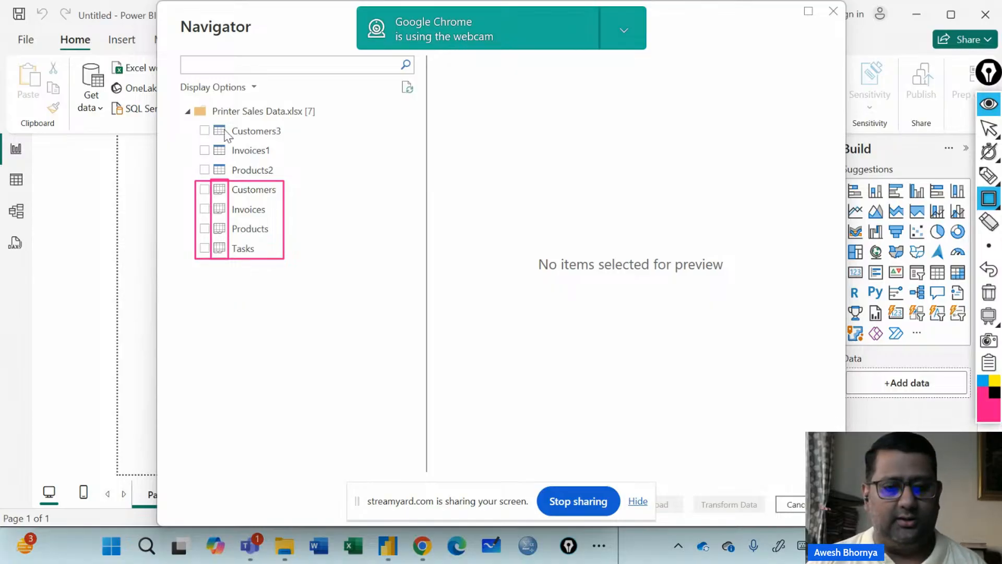
mouse_move(211, 122)
mouse_down()
mouse_move(236, 191)
mouse_move(230, 182)
mouse_up()
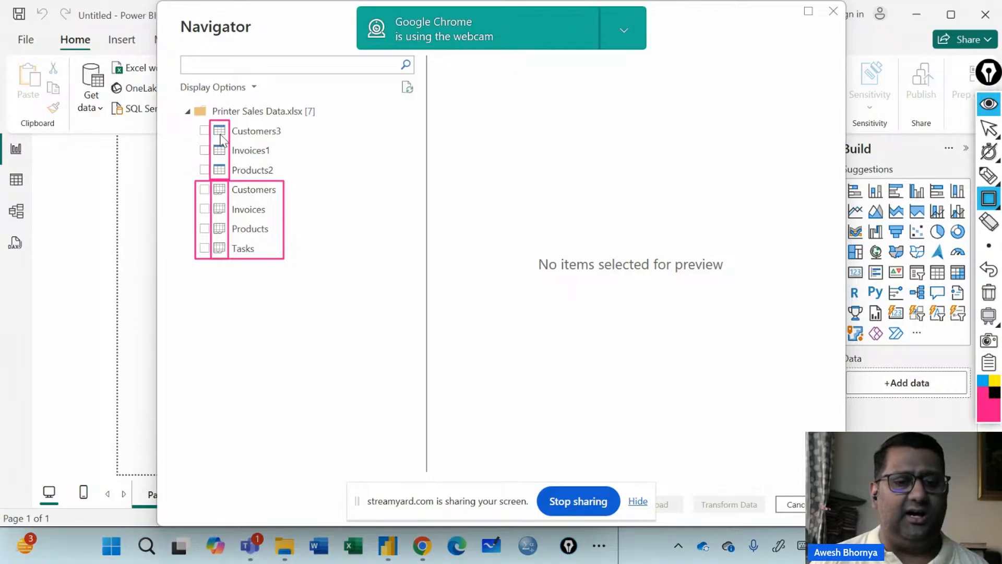
drag(191, 117, 282, 182)
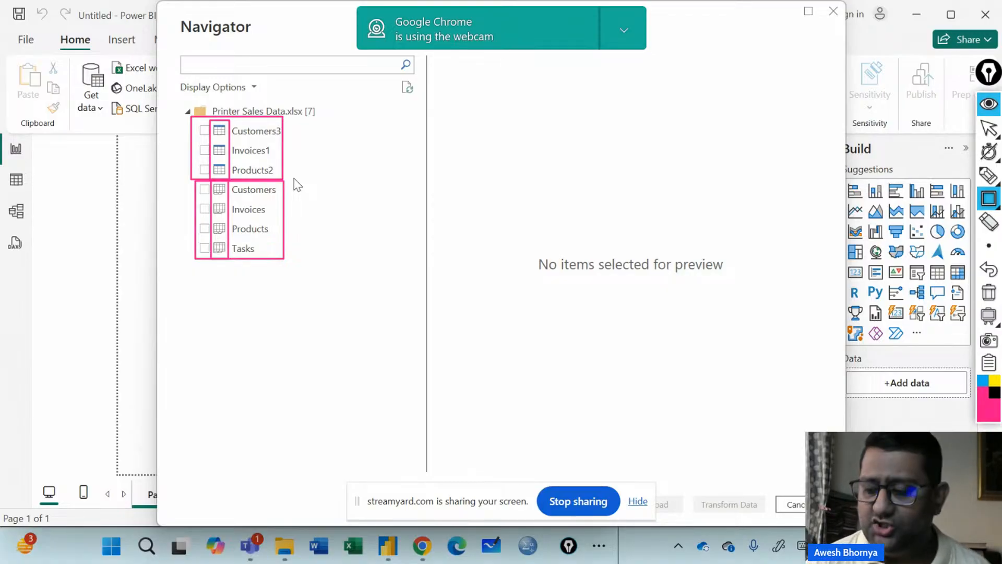
- Handwrite "Range" with an arrow beside the sheets and an underlined, circled "Table" beside the tables
click(989, 176)
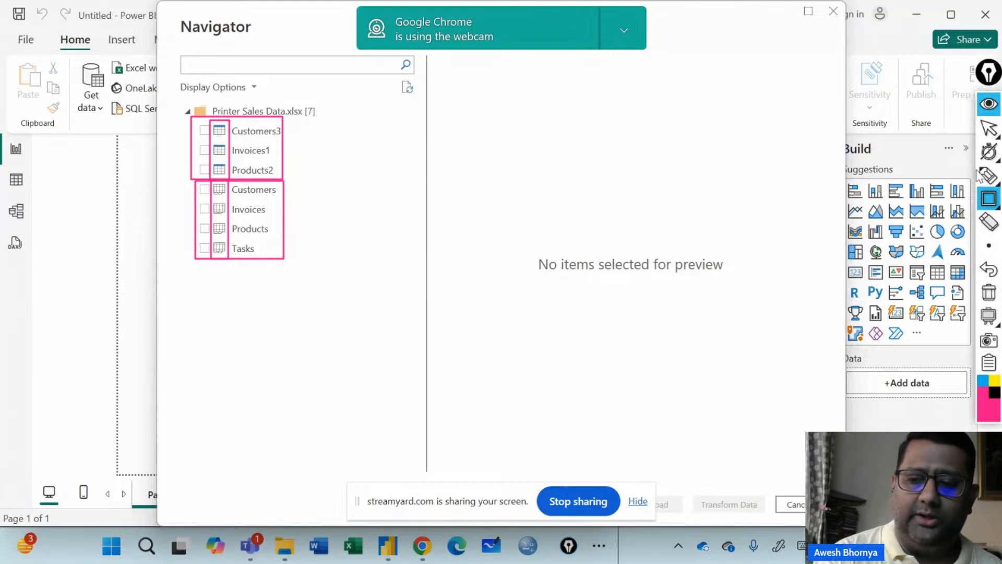
mouse_move(288, 224)
mouse_down()
mouse_move(312, 213)
mouse_move(315, 226)
mouse_move(381, 246)
mouse_move(398, 224)
mouse_move(434, 214)
mouse_up()
mouse_move(342, 155)
mouse_down()
mouse_move(313, 121)
mouse_move(351, 151)
mouse_move(368, 126)
mouse_move(401, 151)
mouse_up()
drag(310, 199, 439, 138)
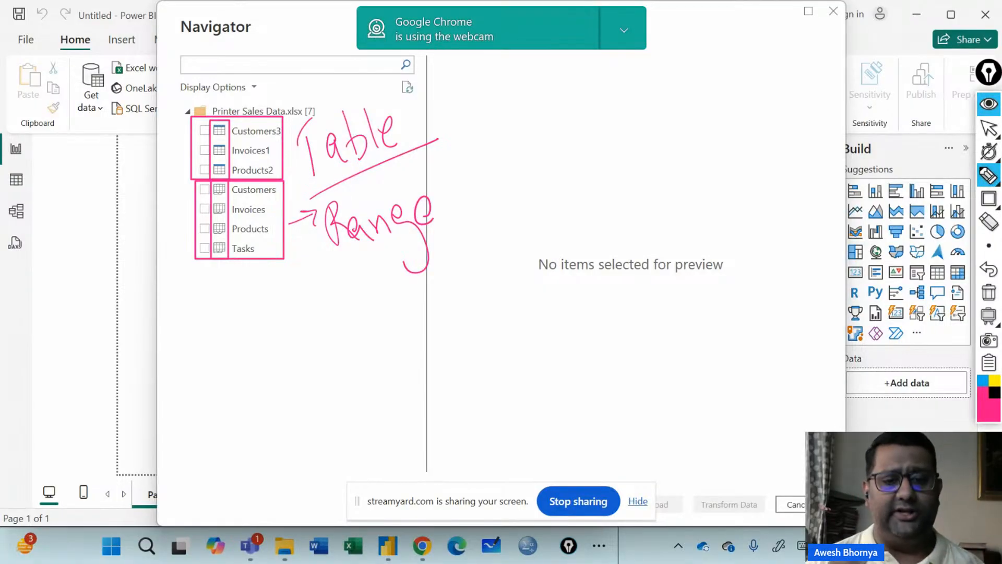
mouse_move(356, 87)
mouse_down()
mouse_move(410, 161)
mouse_move(307, 102)
mouse_up()
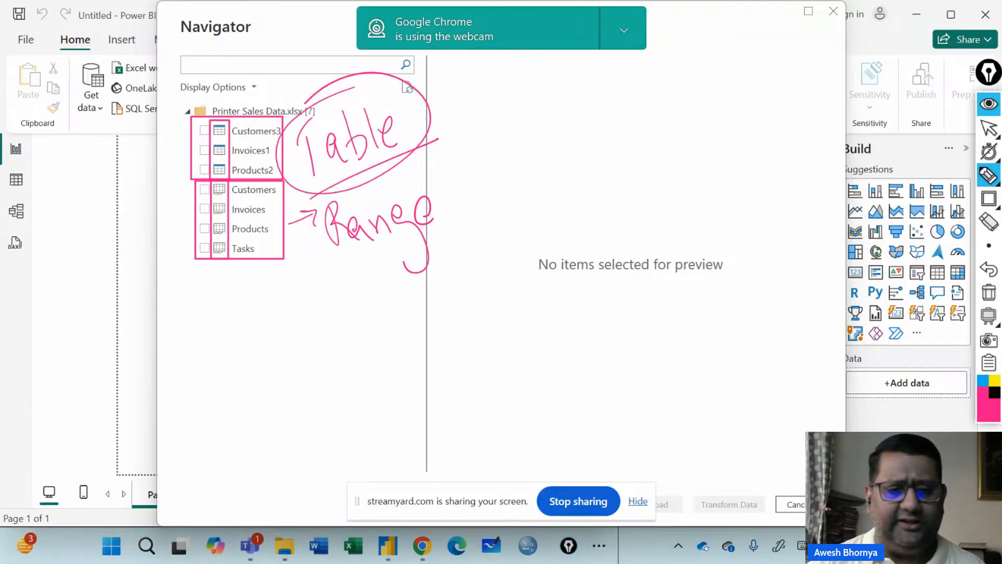
- Clear all annotations and preview the Customers3 table
click(988, 292)
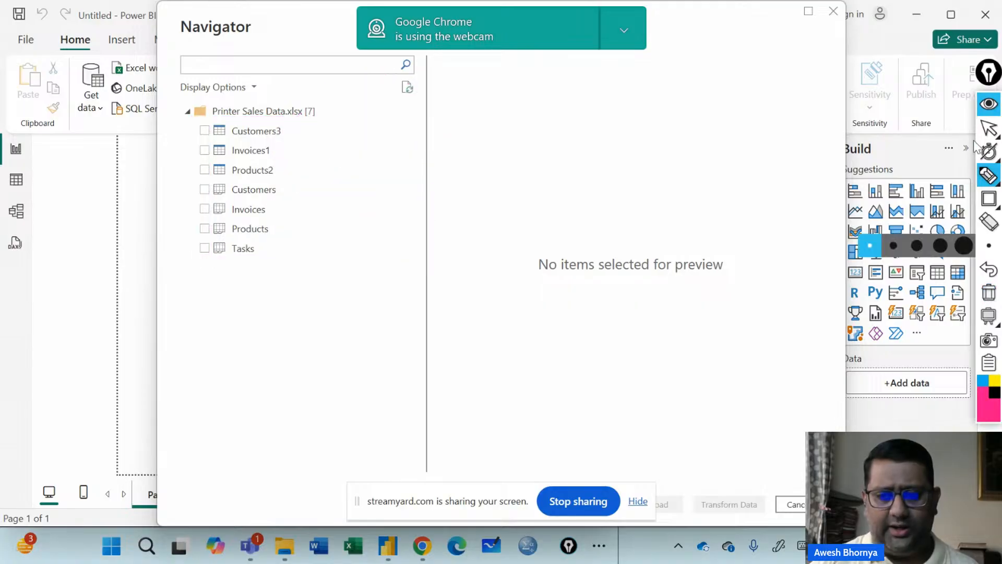
click(990, 133)
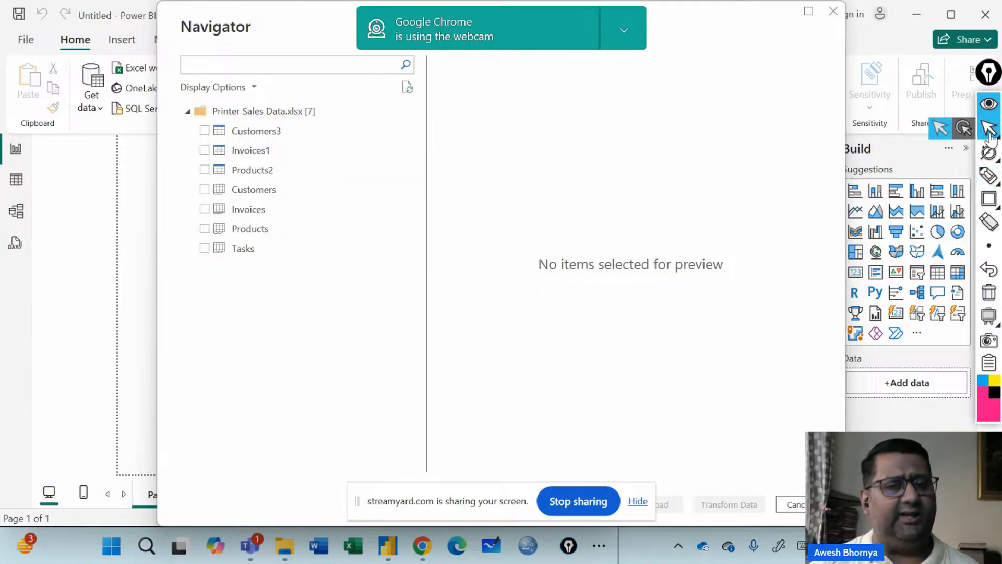
click(244, 132)
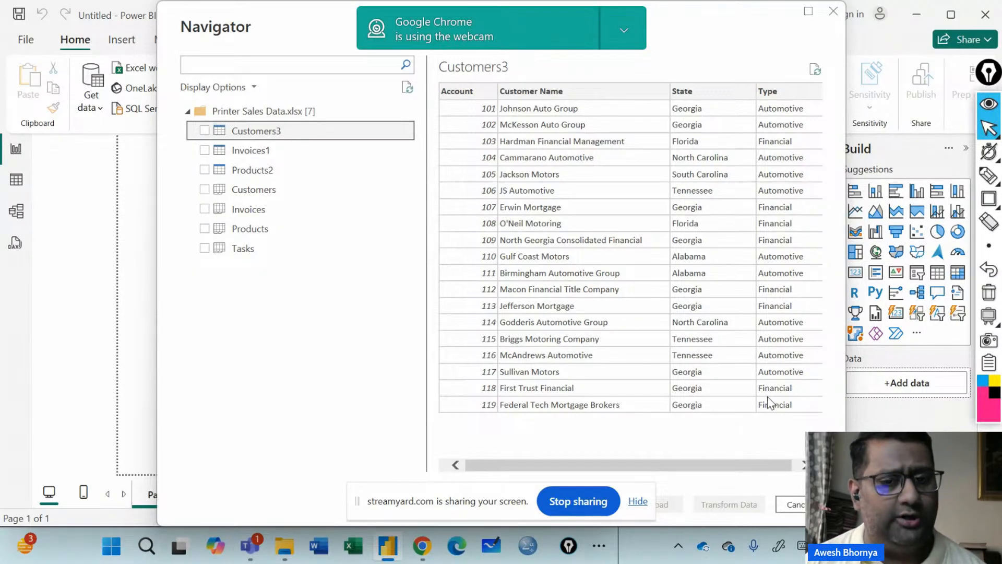
- Draw rectangles around the Customers3 preview's header row and data rows, and erase them
click(989, 199)
mouse_move(435, 77)
mouse_down()
mouse_move(441, 86)
mouse_move(798, 116)
mouse_move(821, 101)
mouse_up()
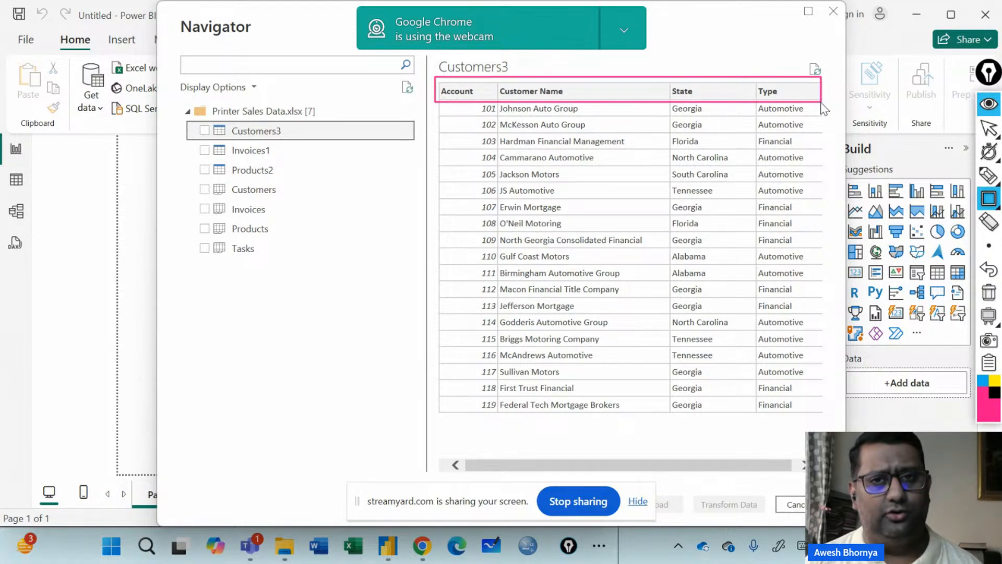
mouse_move(468, 98)
mouse_down()
mouse_move(796, 425)
mouse_move(823, 428)
mouse_move(823, 416)
mouse_up()
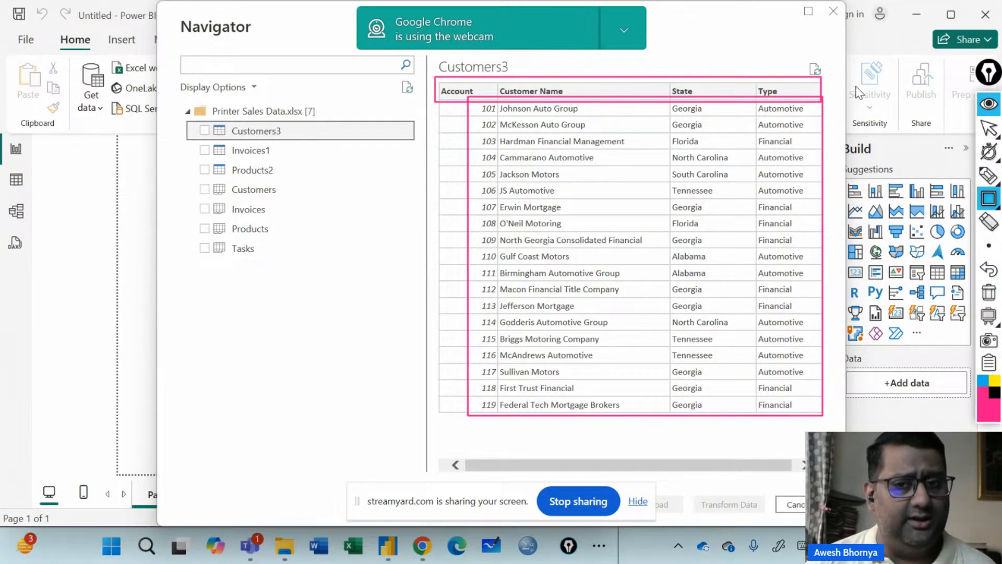
click(989, 293)
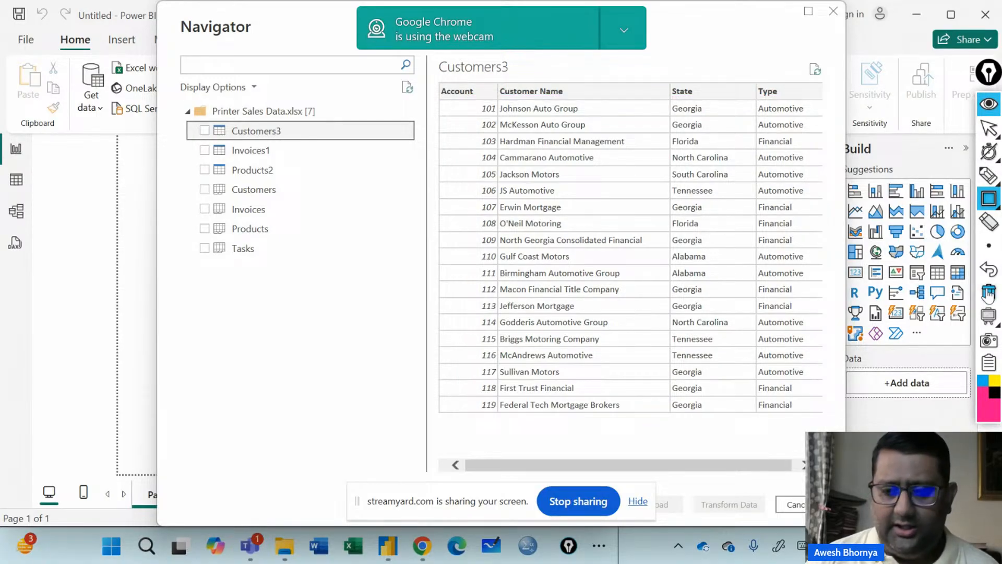
- Preview the Invoices1 table and examine its columns
click(989, 128)
click(261, 150)
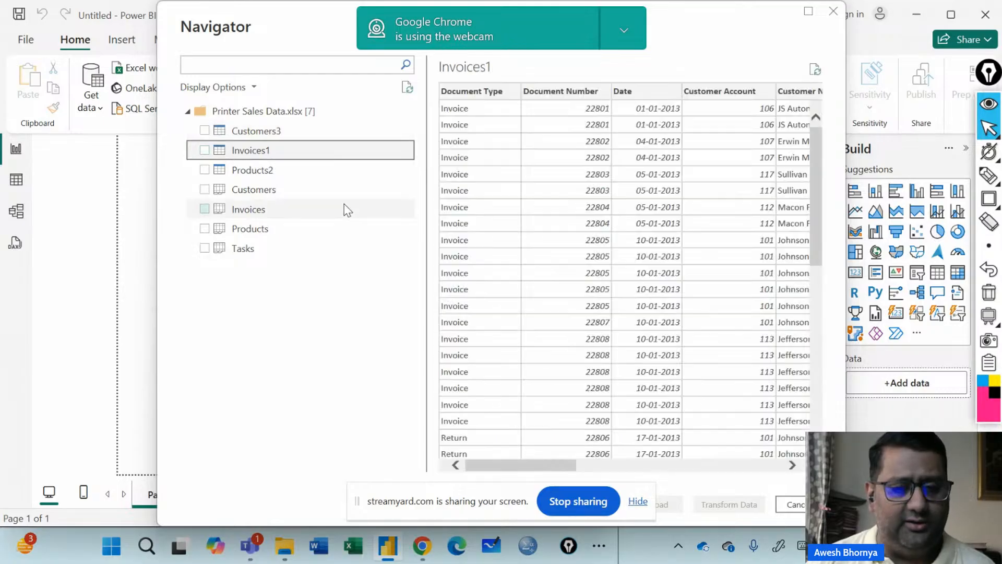
drag(508, 466, 416, 465)
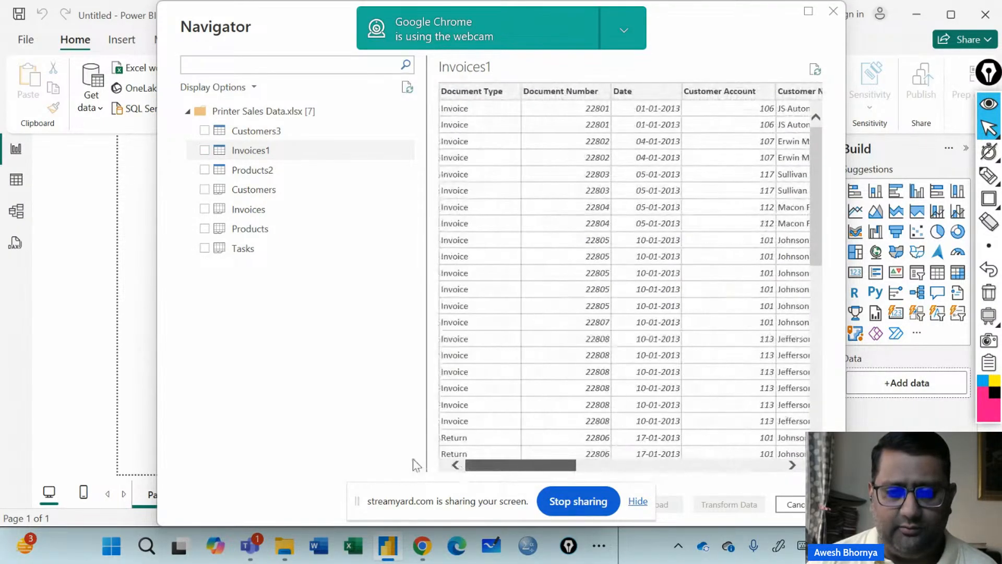
- Examine the rows of the Invoices1 preview, and preview the Products2 table
scroll(578, 196, down, 10)
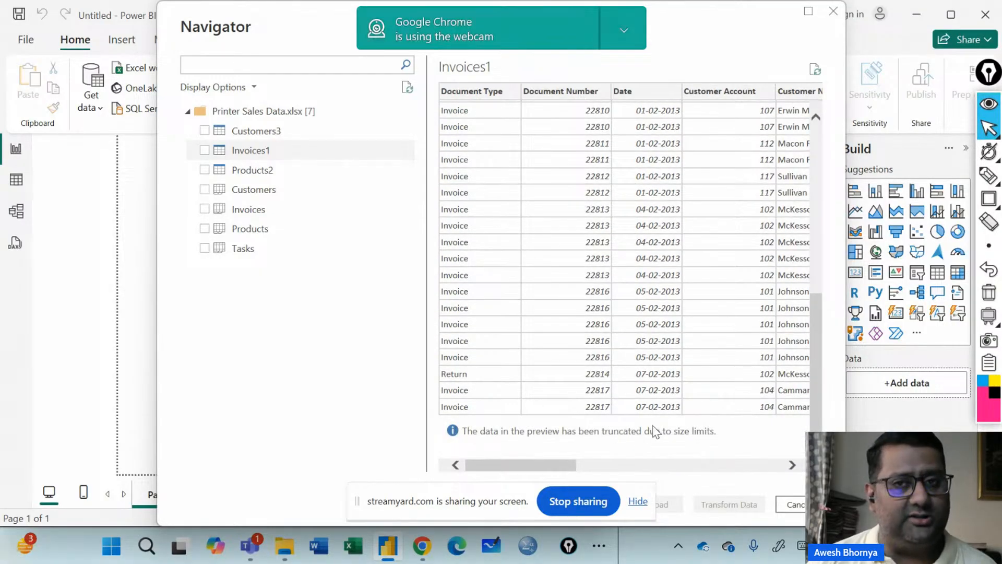
scroll(606, 292, up, 10)
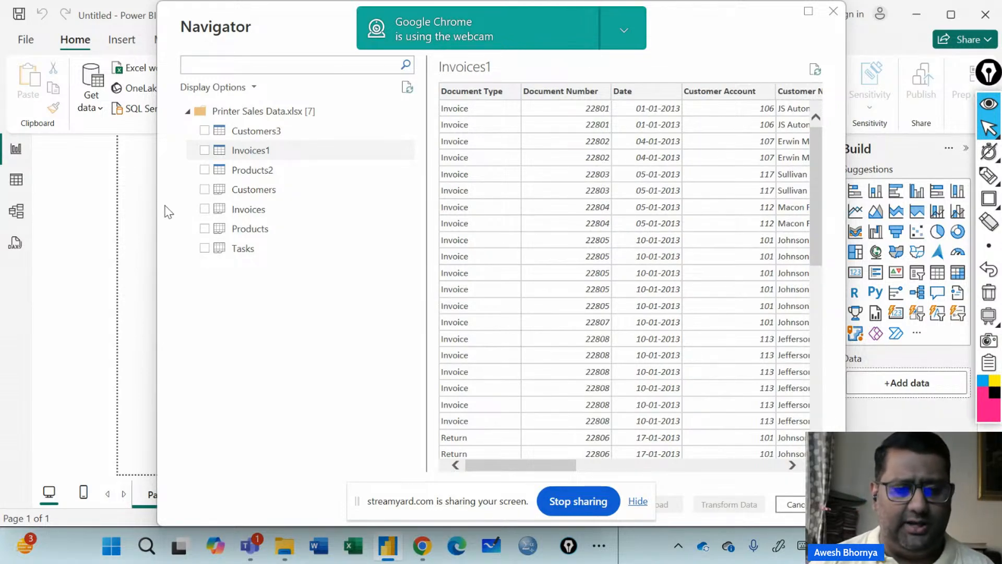
click(255, 174)
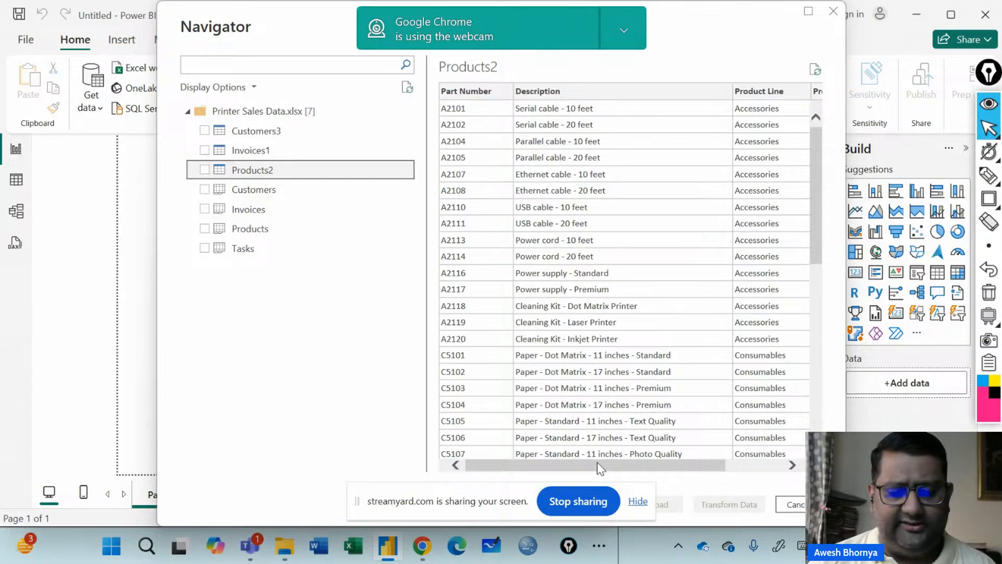
drag(597, 464, 695, 177)
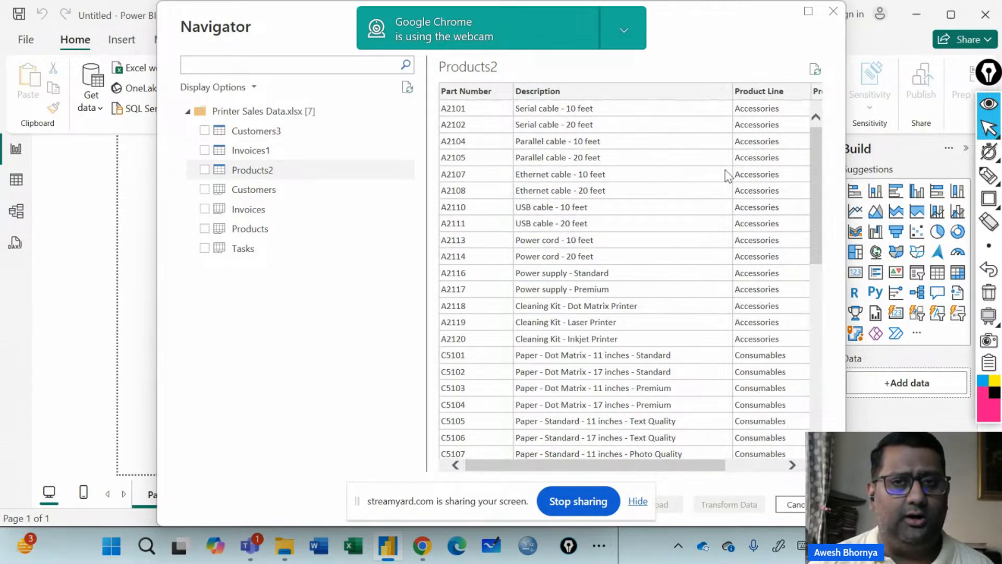
- Select the Customers3, Invoices1 and Products2 tables for import, and hide the screen-sharing notice
click(204, 131)
click(206, 152)
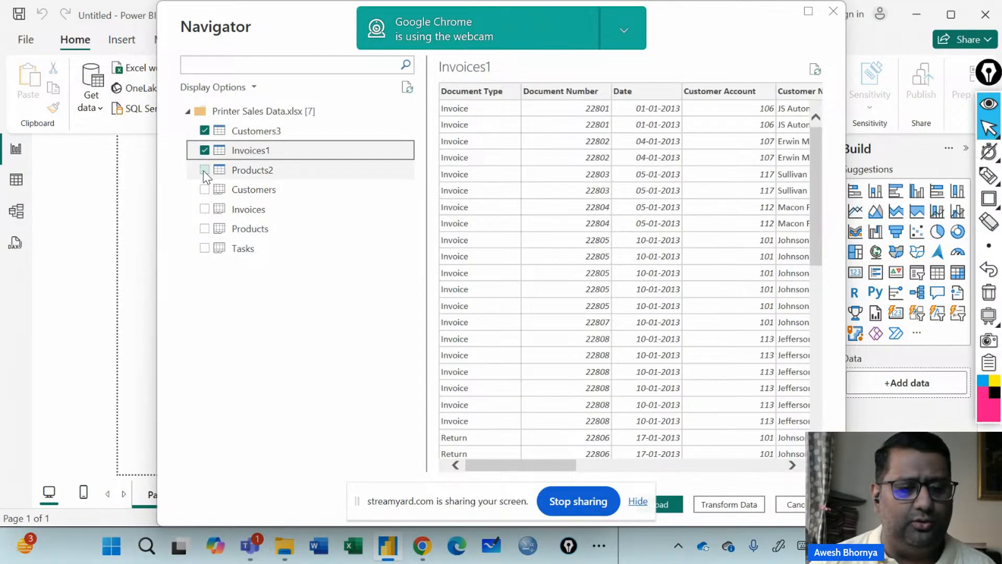
click(204, 171)
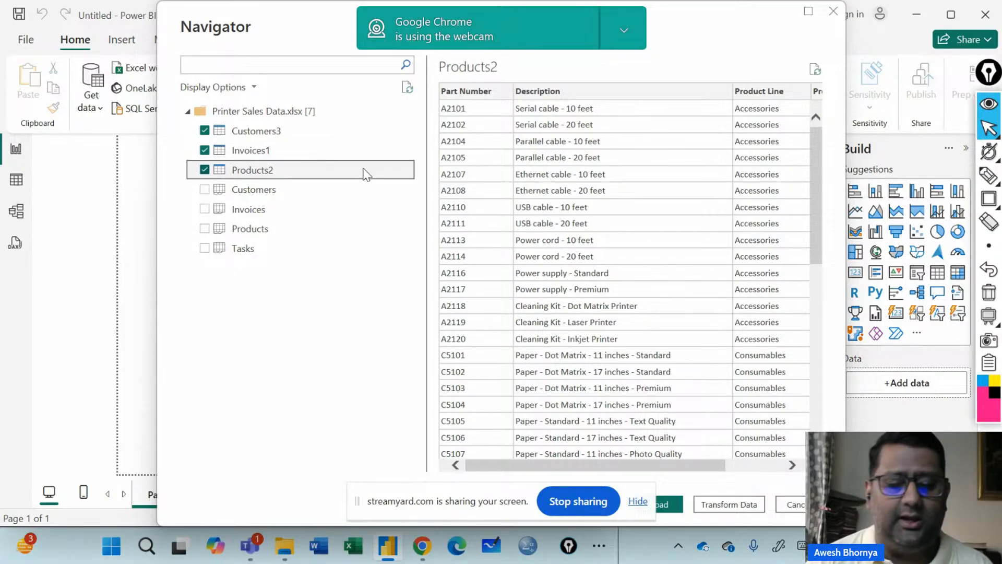
click(638, 502)
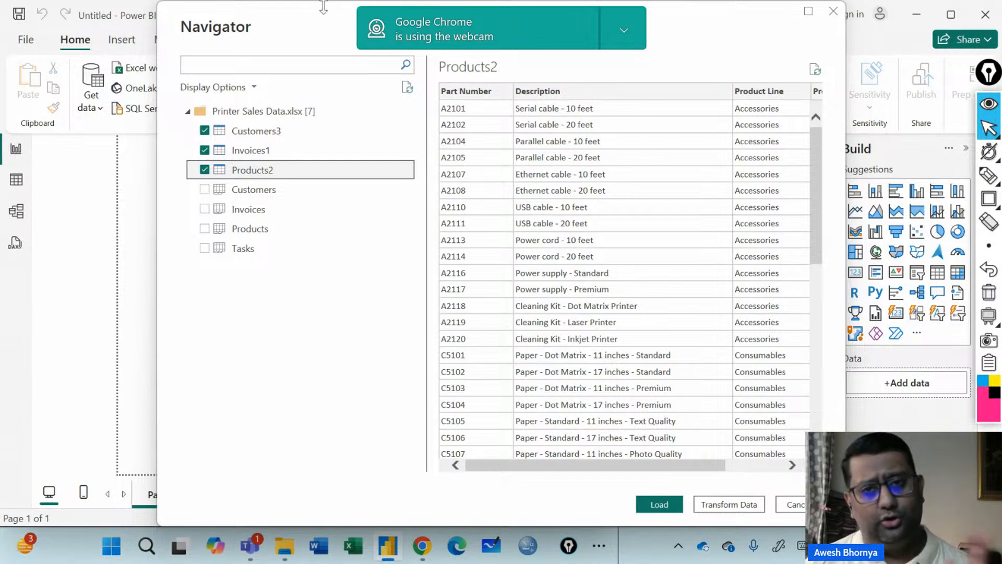
click(989, 199)
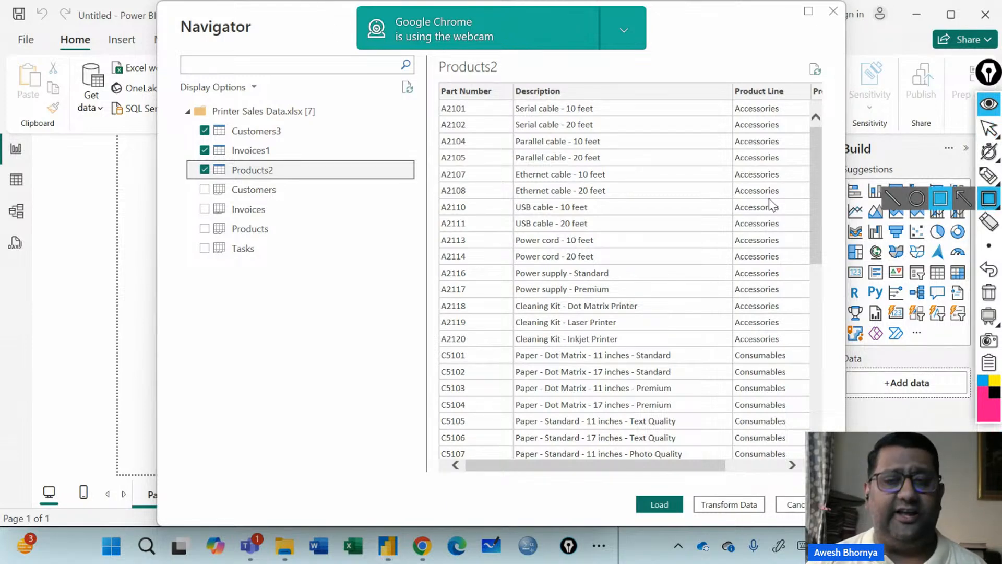
click(940, 198)
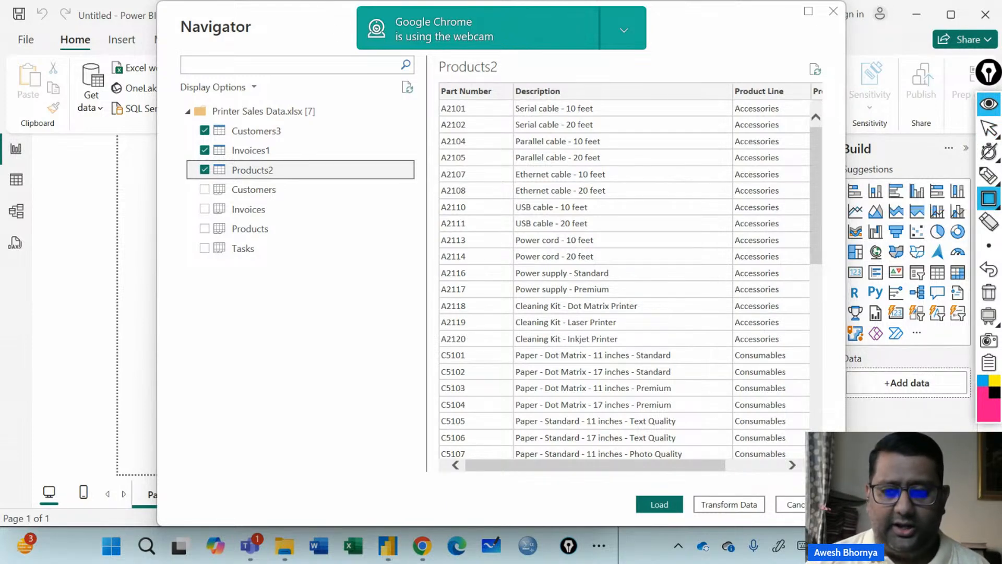
click(988, 128)
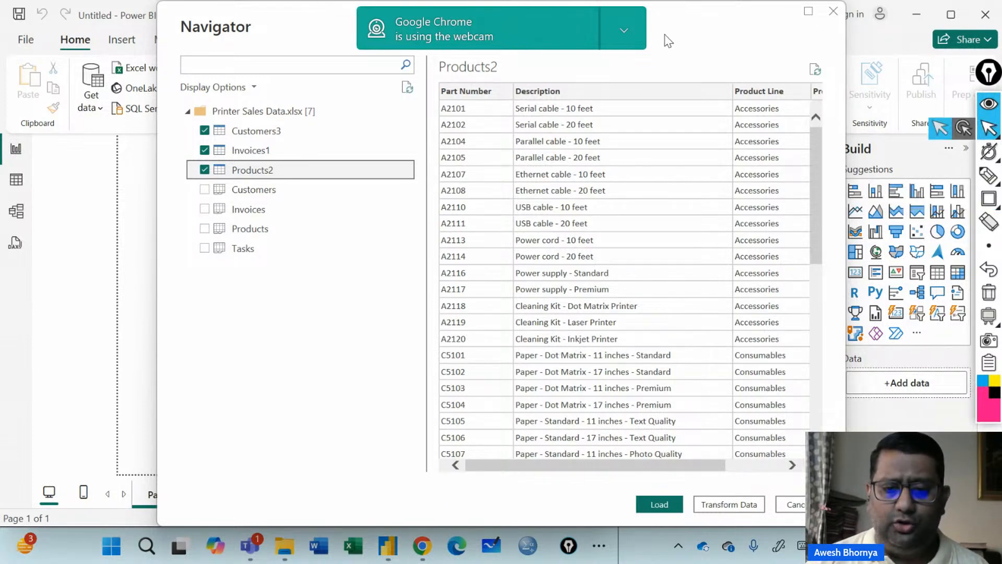
click(634, 62)
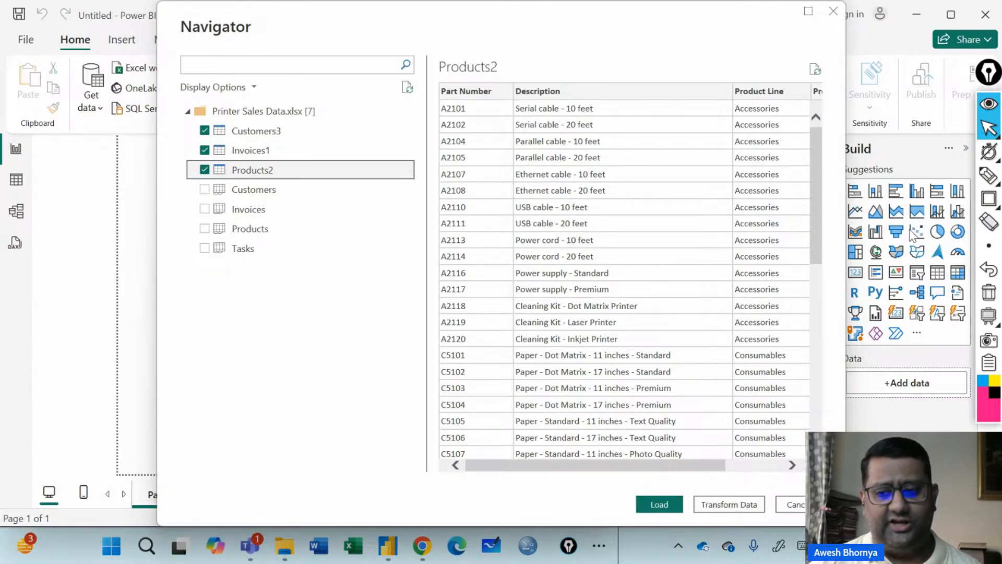
- Open the selected tables for transformation in Power Query Editor
click(736, 507)
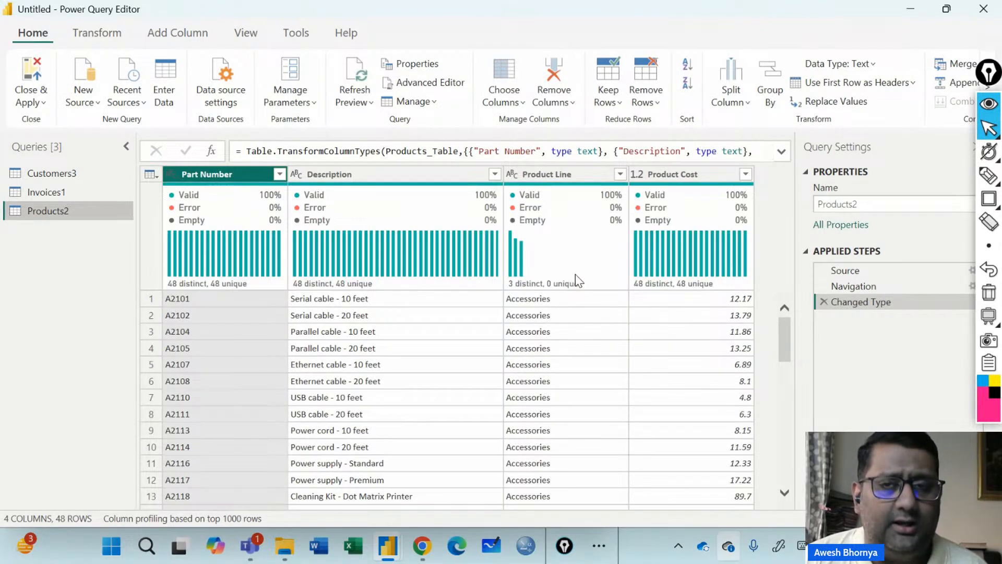
mouse_move(575, 274)
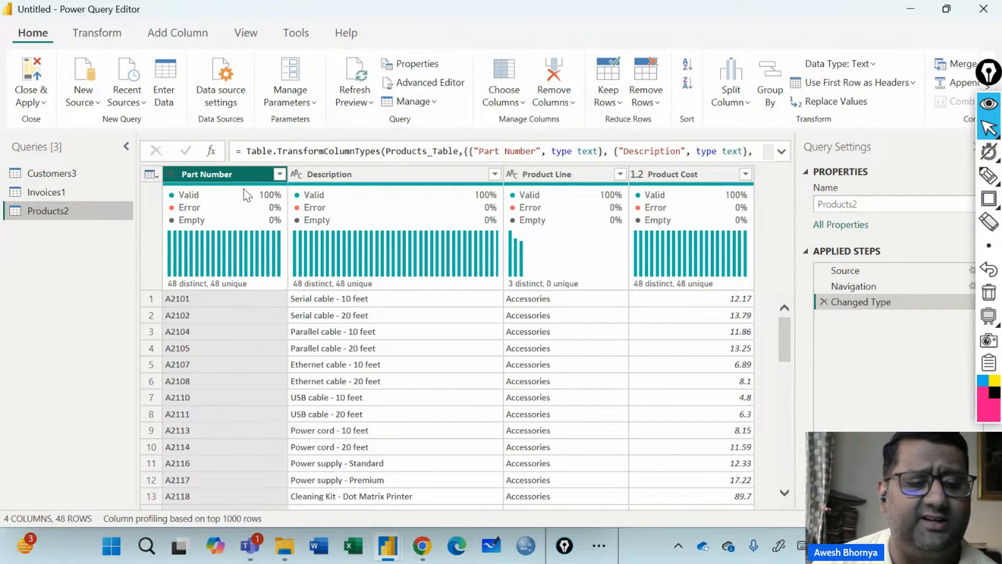
mouse_move(249, 241)
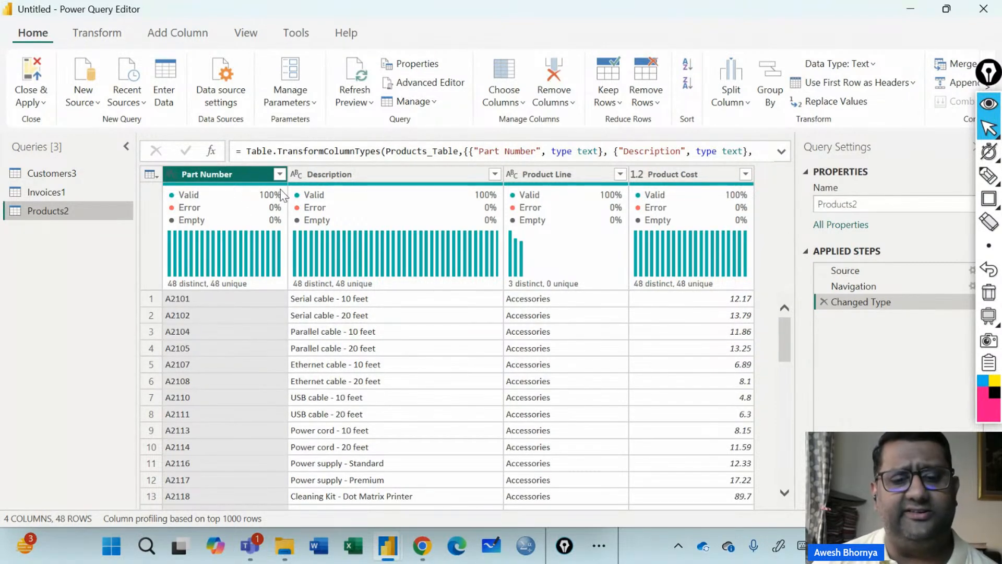
mouse_move(368, 225)
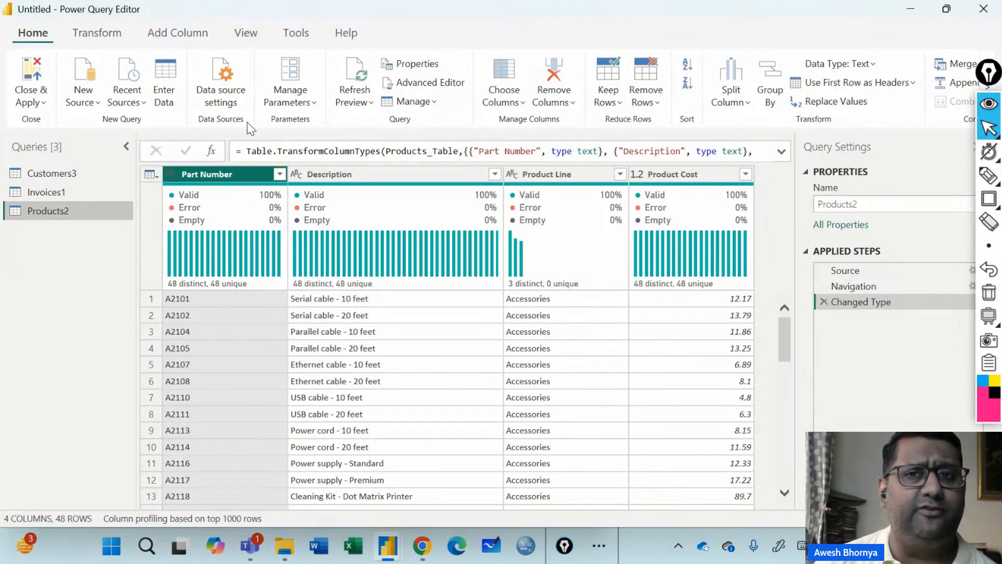
- Turn off column distribution, column profile and column quality in the data preview
click(245, 33)
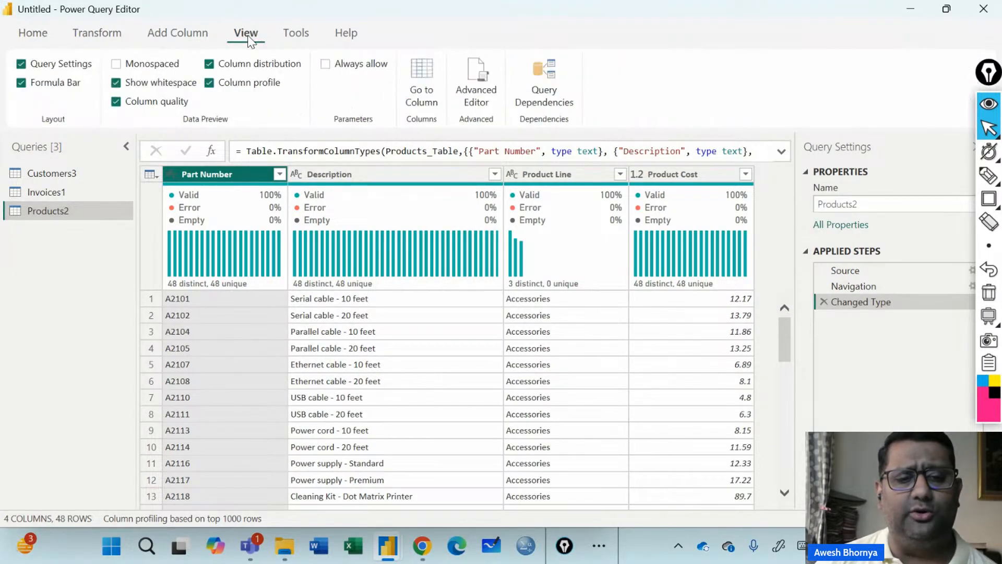
click(210, 64)
click(210, 82)
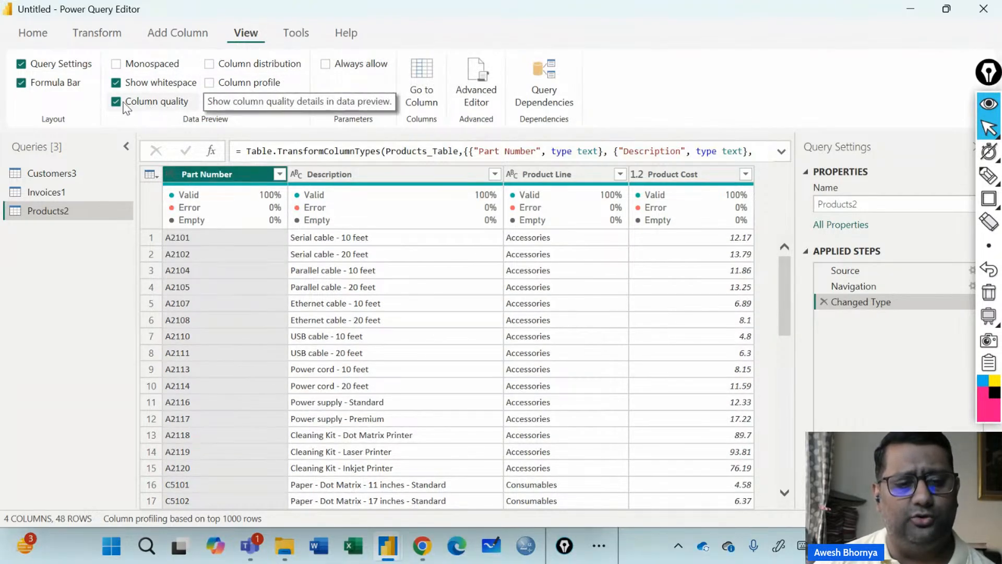
click(115, 102)
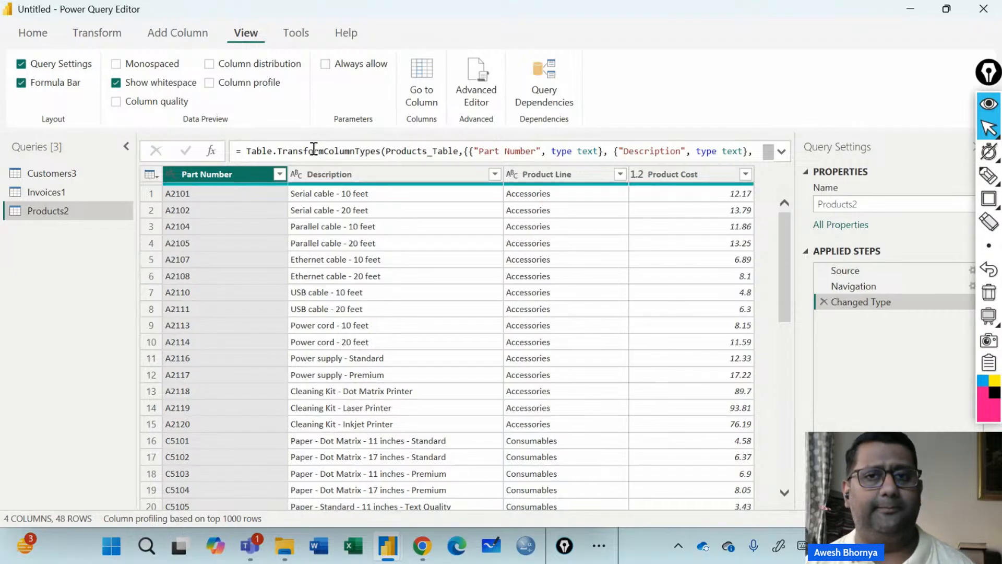
click(38, 38)
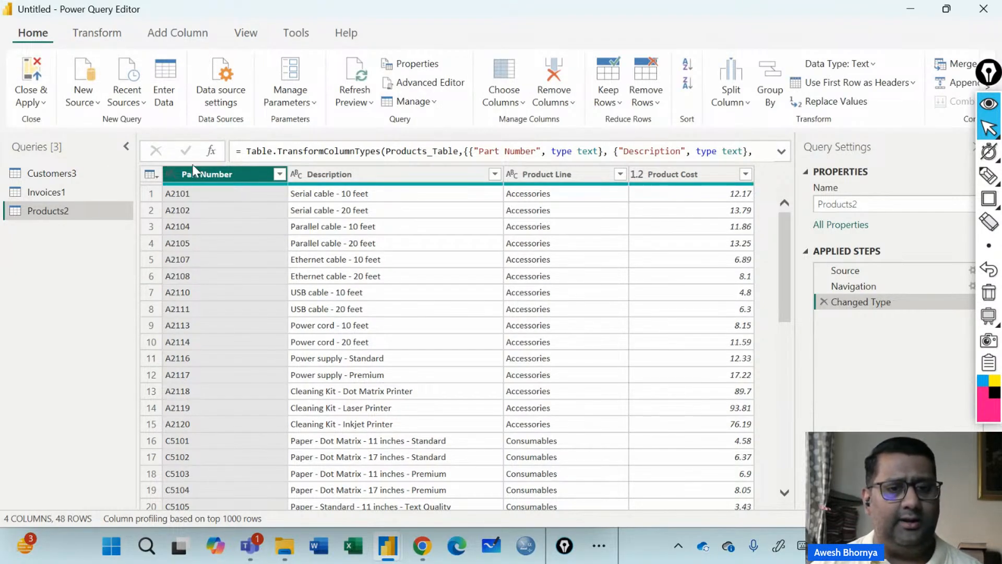
- View the Customers3, Invoices1 and Products2 queries in turn
click(71, 174)
click(81, 193)
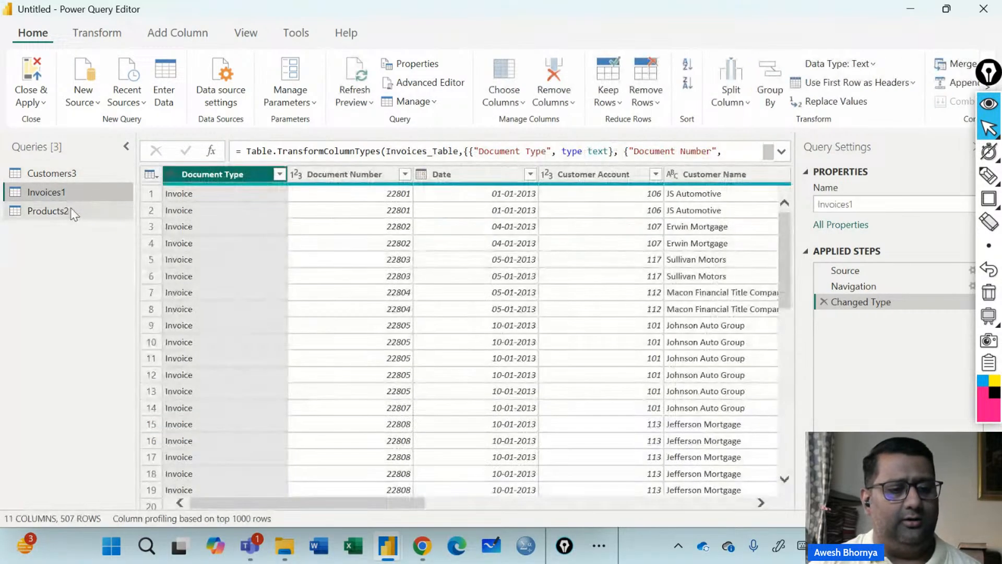
click(70, 209)
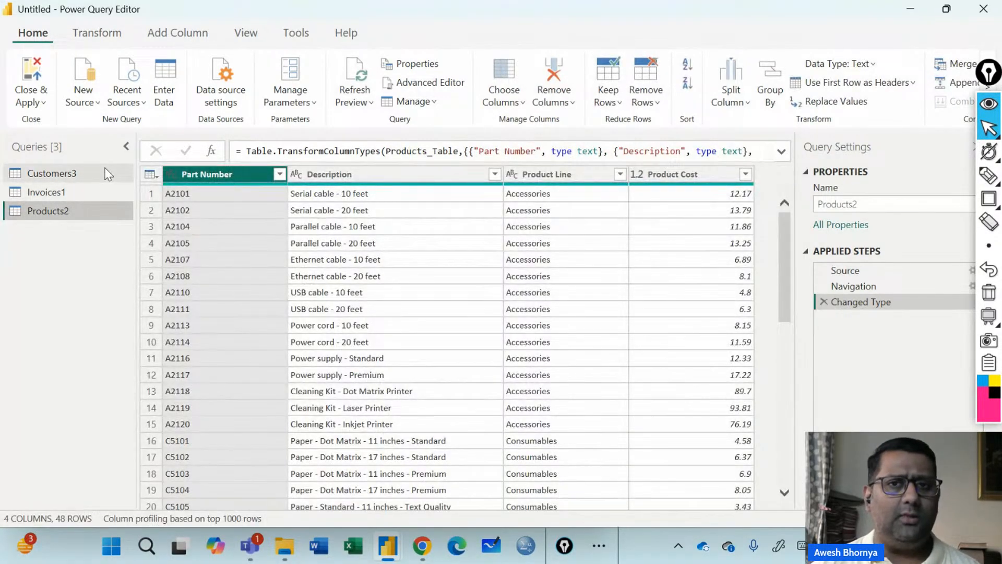
- Show the column quality details for the Customers3 query
click(58, 173)
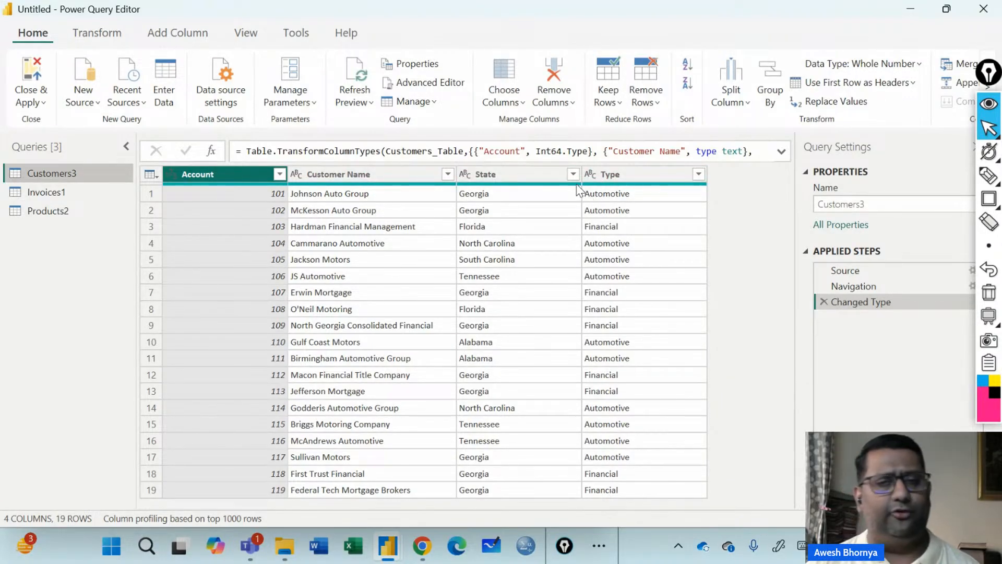
click(248, 32)
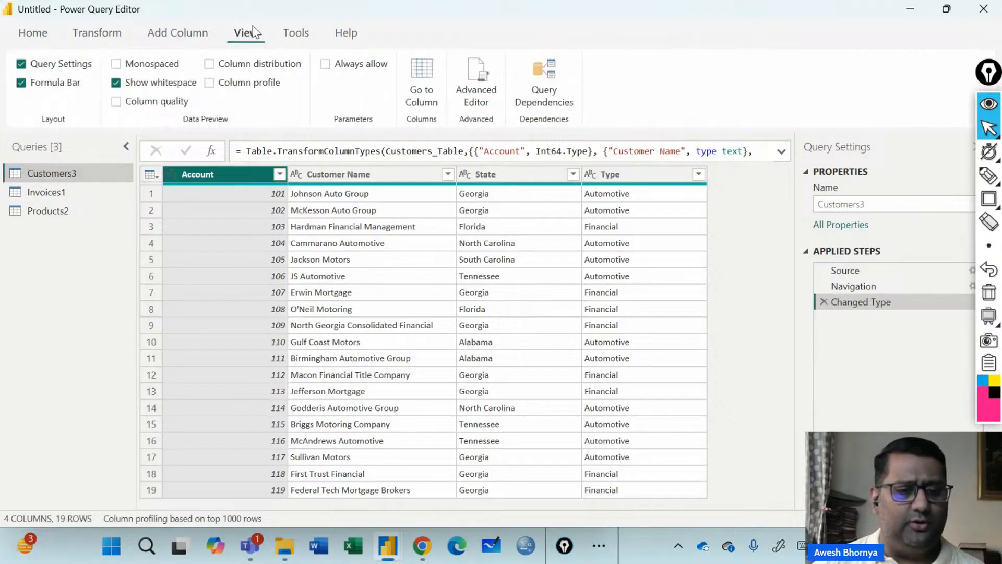
click(116, 103)
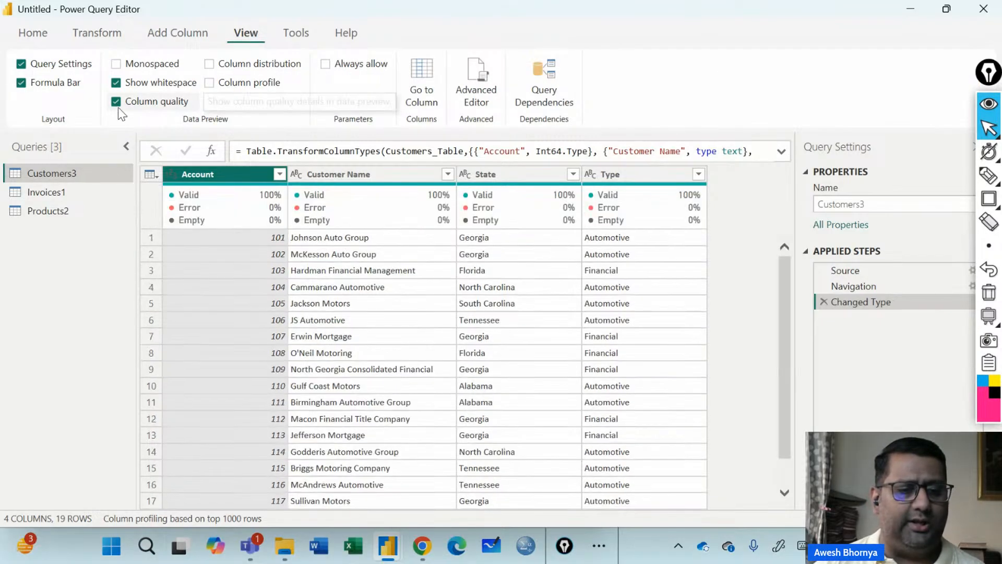
mouse_move(219, 204)
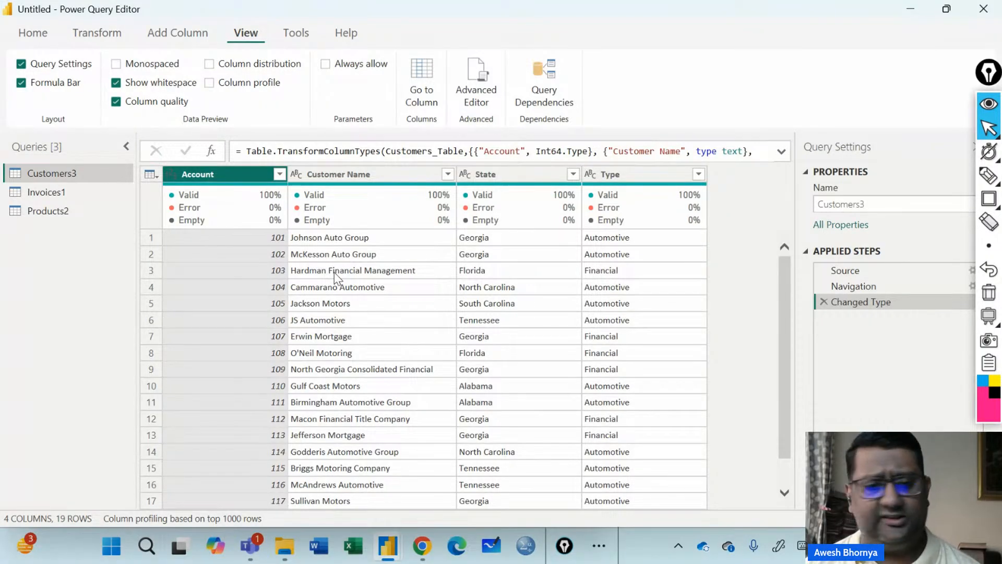
- Draw a rectangle around the Column quality option, and erase it
click(988, 200)
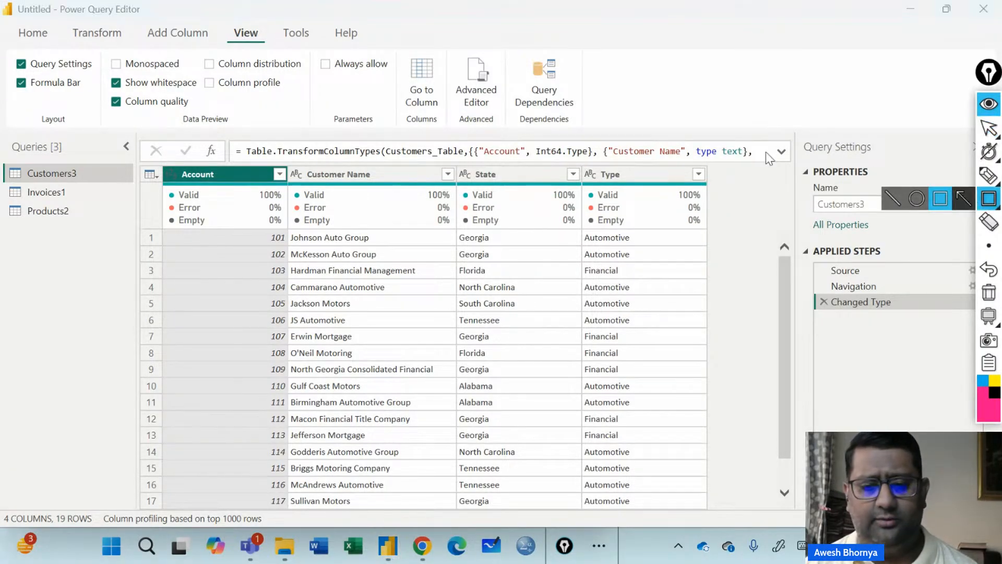
drag(105, 90, 199, 113)
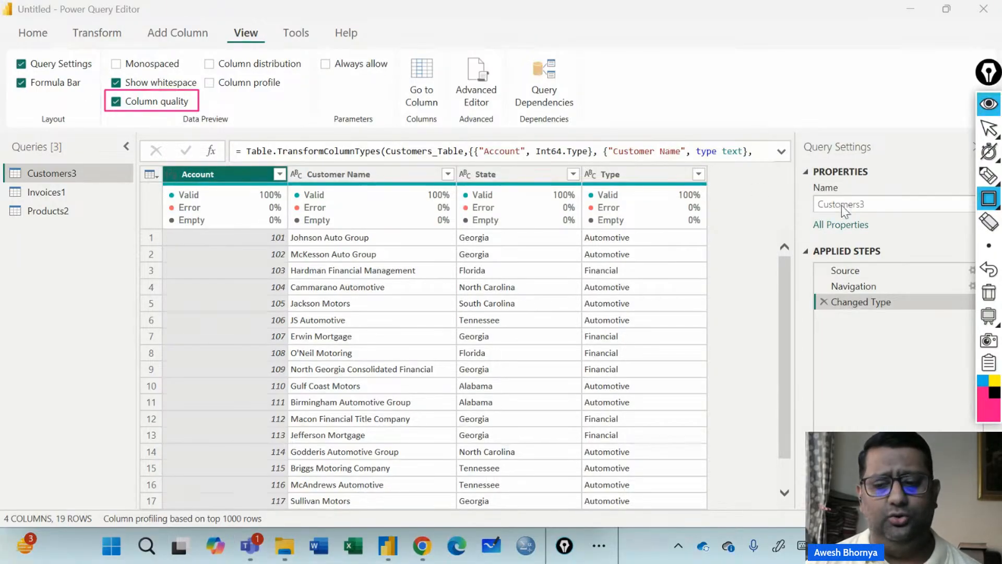
click(989, 293)
click(990, 128)
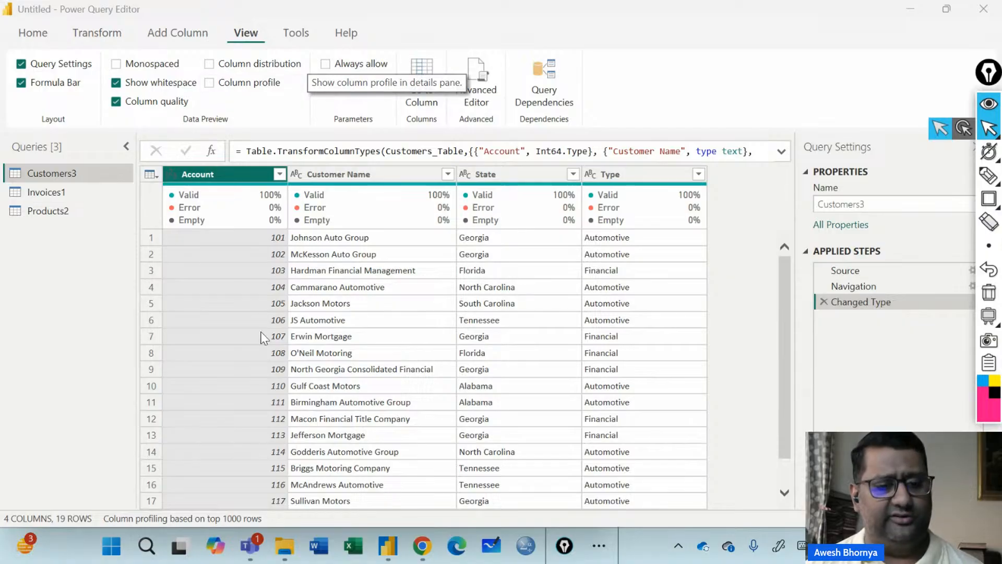
- Turn on column distribution and draw a rectangle around the distinct and unique counts of the Account column
click(210, 64)
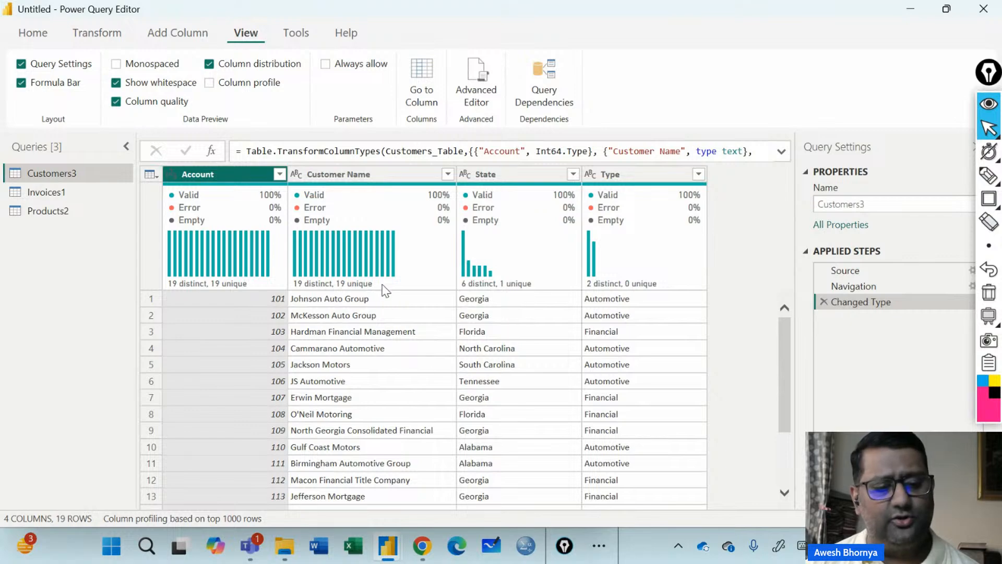
click(989, 199)
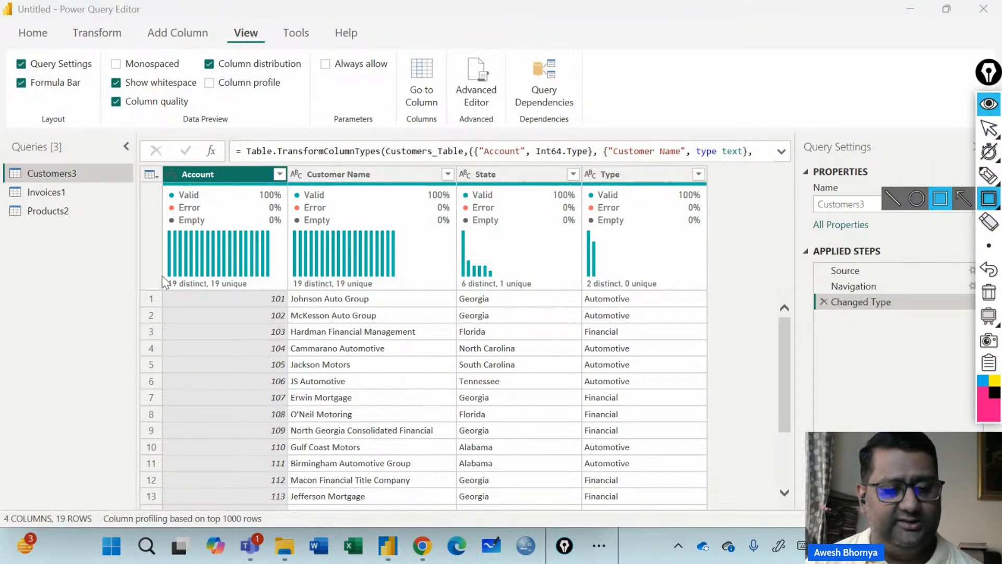
drag(162, 275, 259, 289)
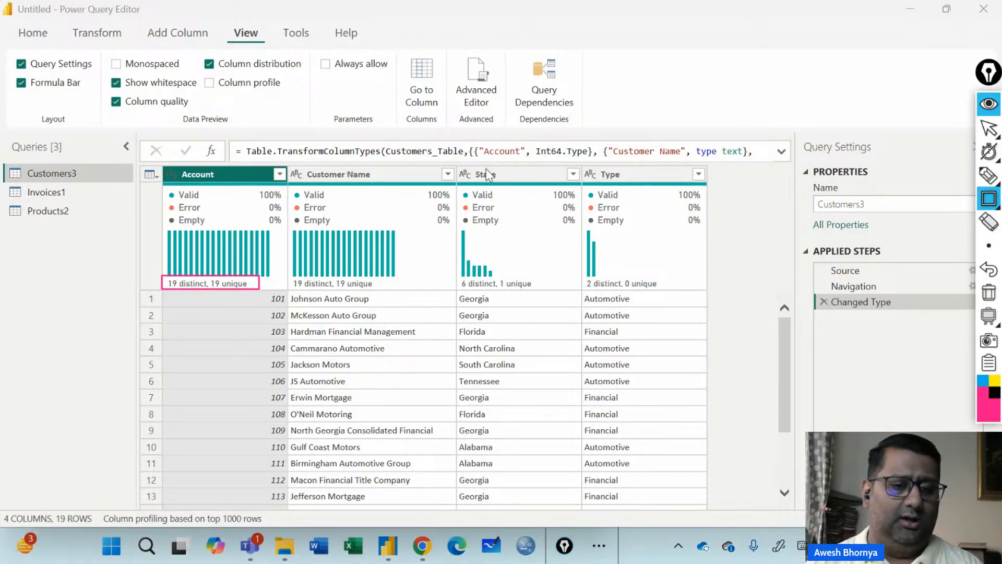
- Handwrite underlined "PK" and "FK" beside the Customers3 data, and clear all annotations
mouse_move(995, 153)
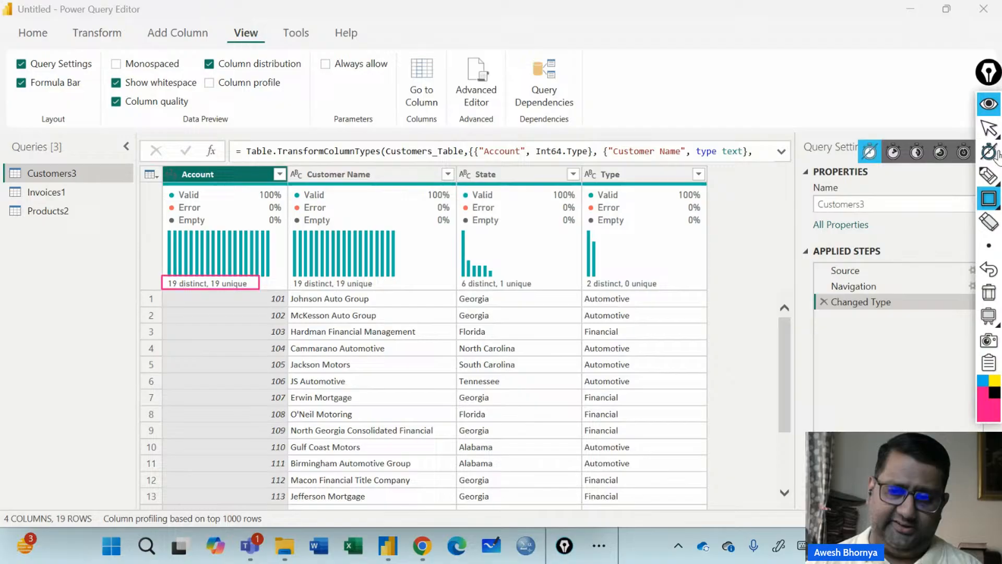
click(988, 176)
drag(696, 306, 713, 360)
drag(692, 319, 714, 329)
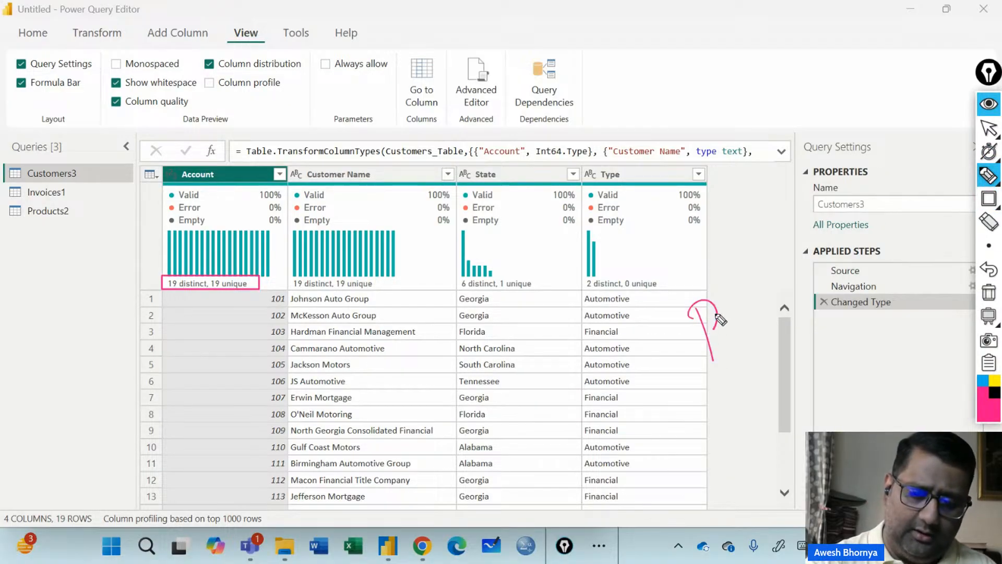
drag(718, 287, 734, 339)
mouse_move(742, 285)
mouse_down()
mouse_move(737, 306)
mouse_move(758, 323)
mouse_up()
drag(710, 381, 797, 313)
mouse_move(731, 400)
mouse_down()
mouse_move(751, 453)
mouse_move(745, 393)
mouse_move(761, 403)
mouse_up()
drag(762, 383, 781, 424)
mouse_move(785, 374)
mouse_down()
mouse_move(779, 396)
mouse_move(806, 405)
mouse_up()
drag(736, 476, 824, 413)
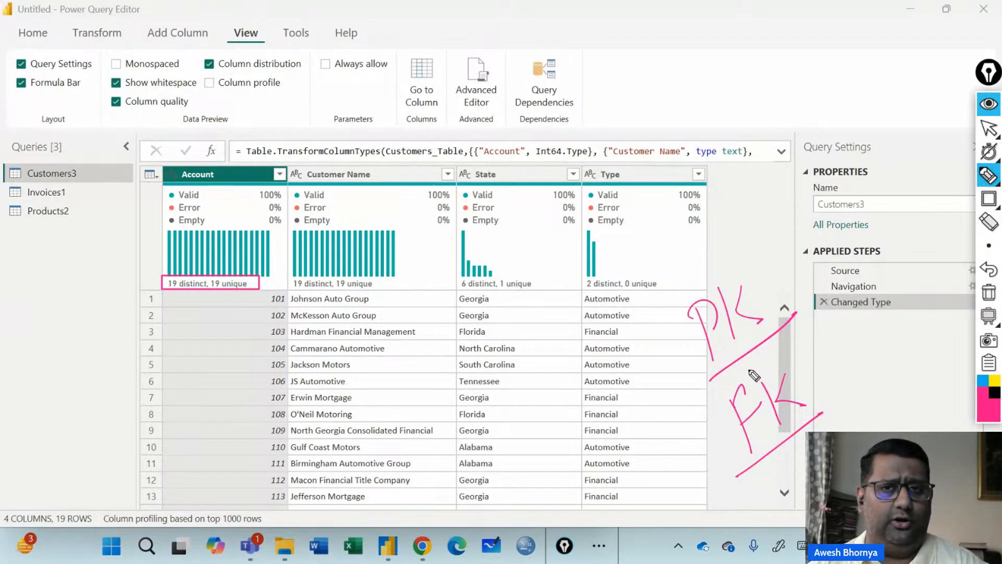
click(988, 292)
click(989, 125)
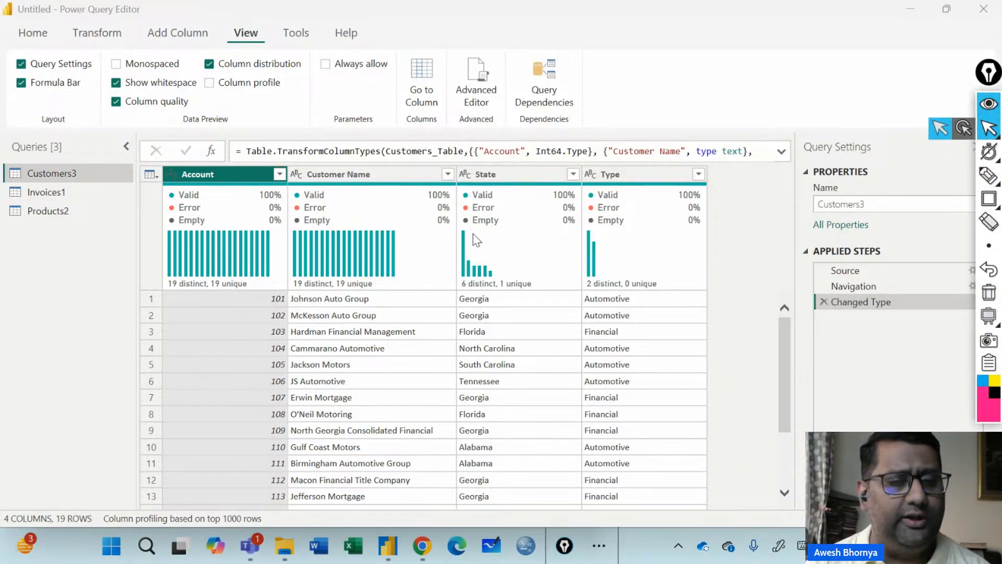
- Show the distinct and unique value details in the Customer Name column's distribution chart
mouse_move(470, 241)
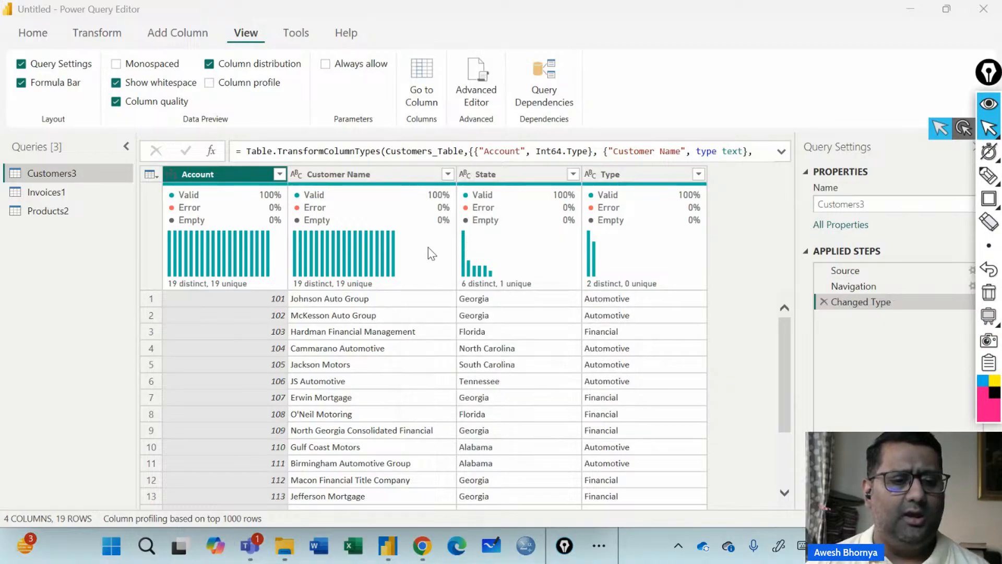
mouse_move(365, 250)
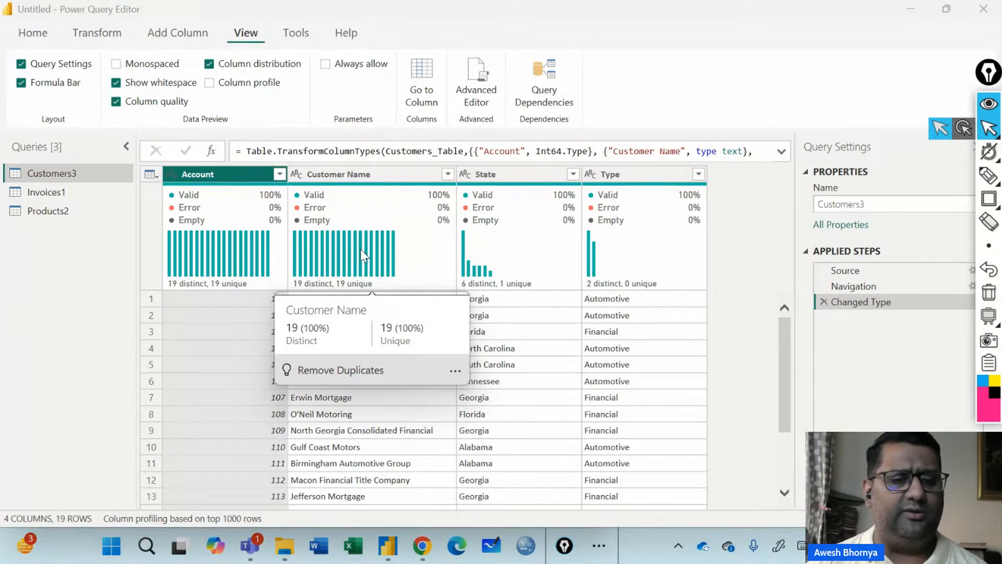
mouse_move(248, 278)
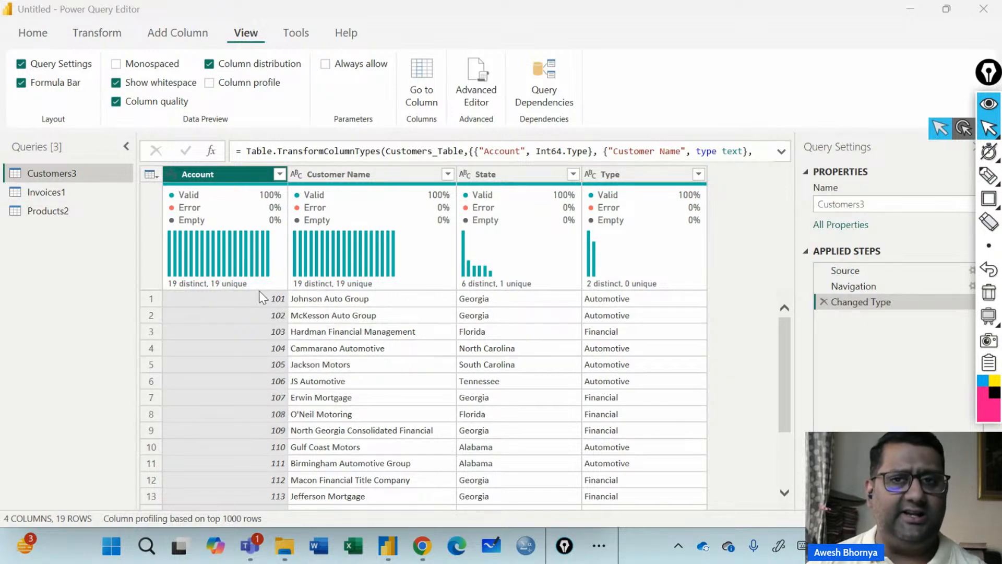
mouse_move(263, 297)
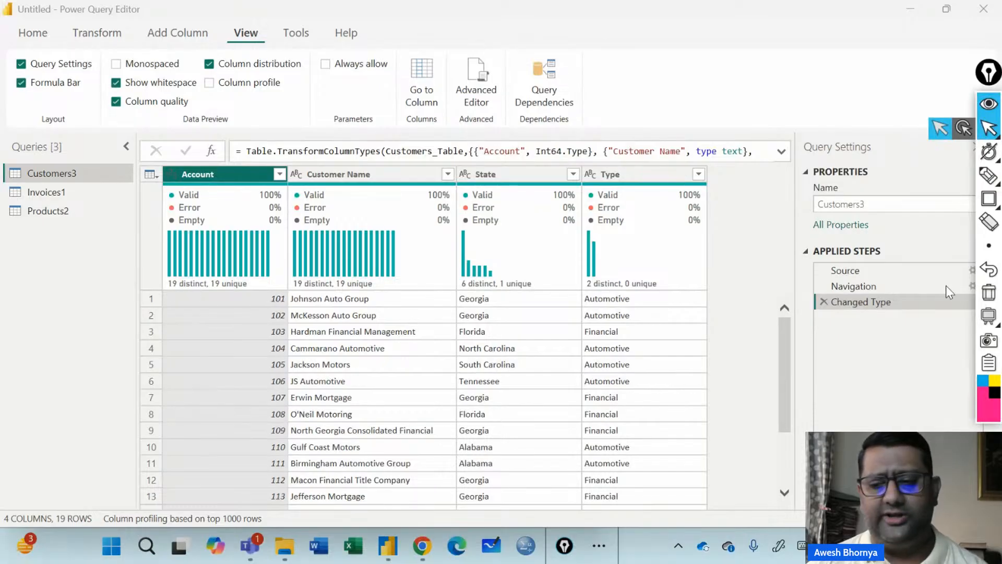
- Handwrite a boxed "D" beside the Type values and check-mark Automotive, Financial, Type's distinct count, and the Account and Customer Name headers
click(989, 176)
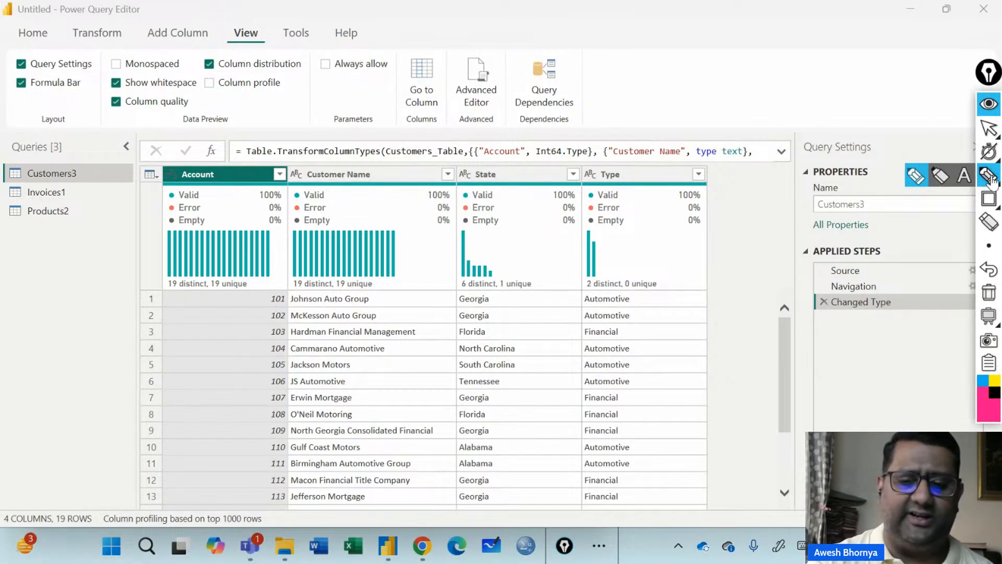
mouse_move(685, 306)
mouse_down()
mouse_move(698, 343)
mouse_move(691, 356)
mouse_up()
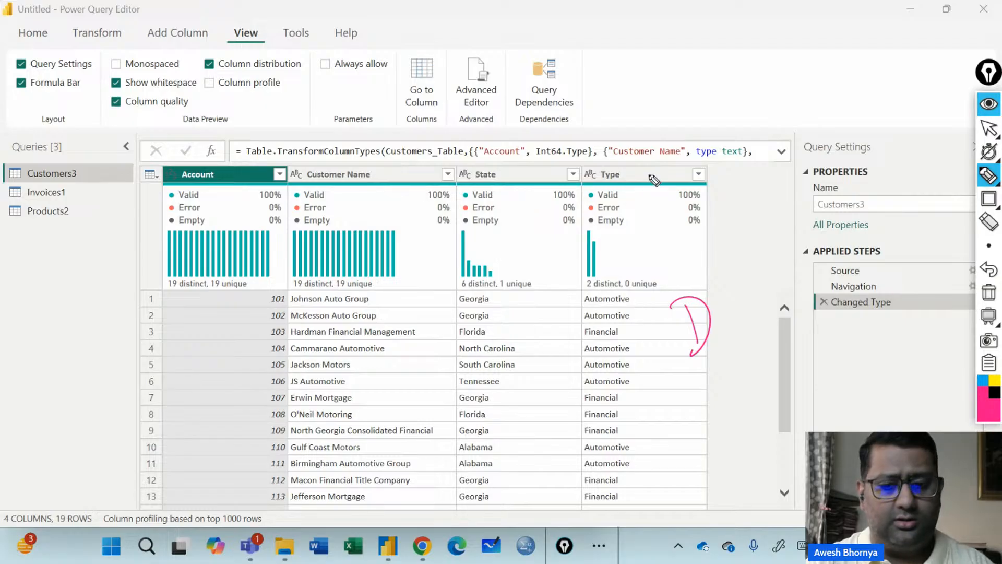
drag(629, 305, 662, 276)
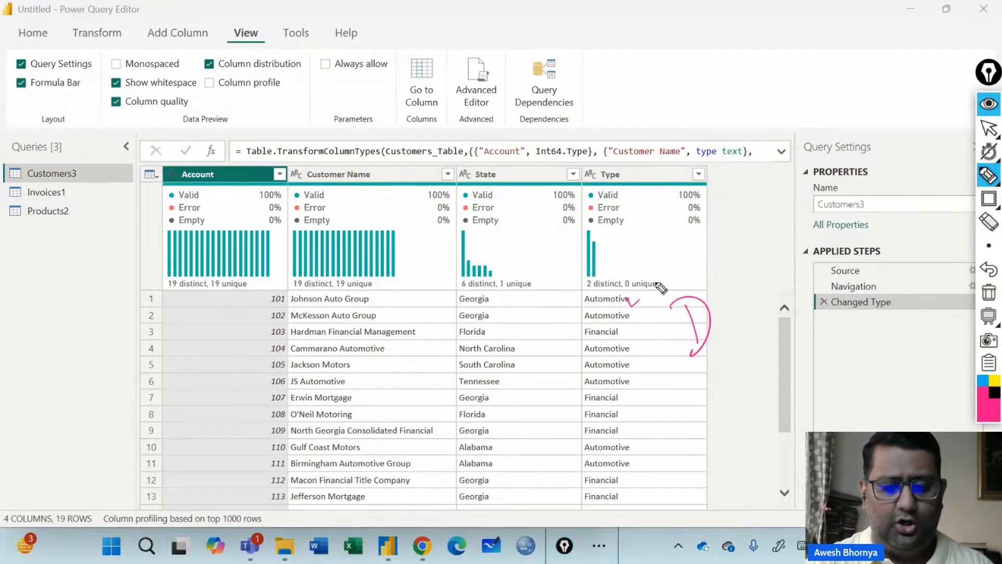
drag(628, 334, 671, 305)
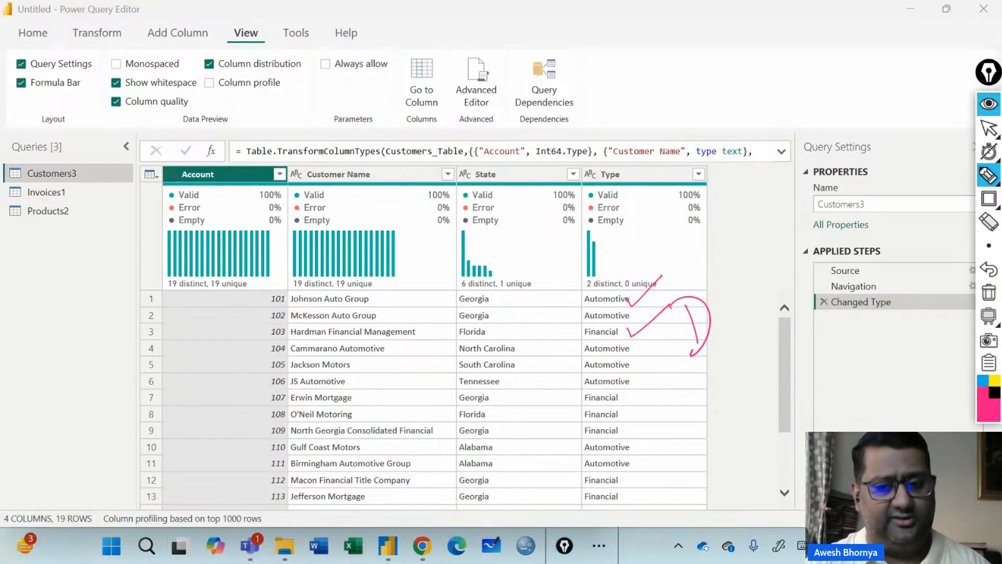
mouse_move(694, 370)
mouse_down()
mouse_move(715, 360)
mouse_move(661, 306)
mouse_move(689, 381)
mouse_up()
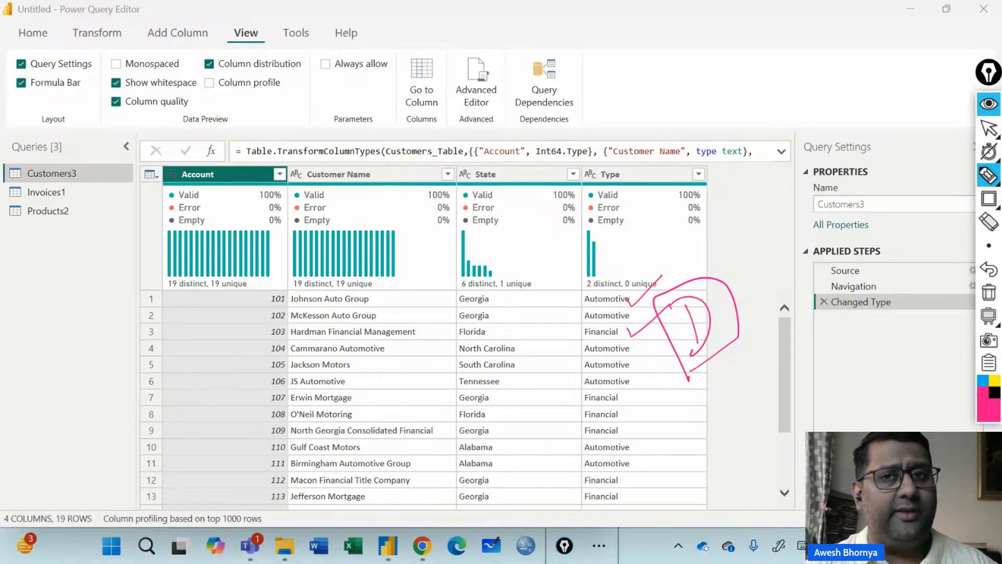
mouse_move(602, 278)
mouse_down()
mouse_move(610, 290)
mouse_move(641, 238)
mouse_up()
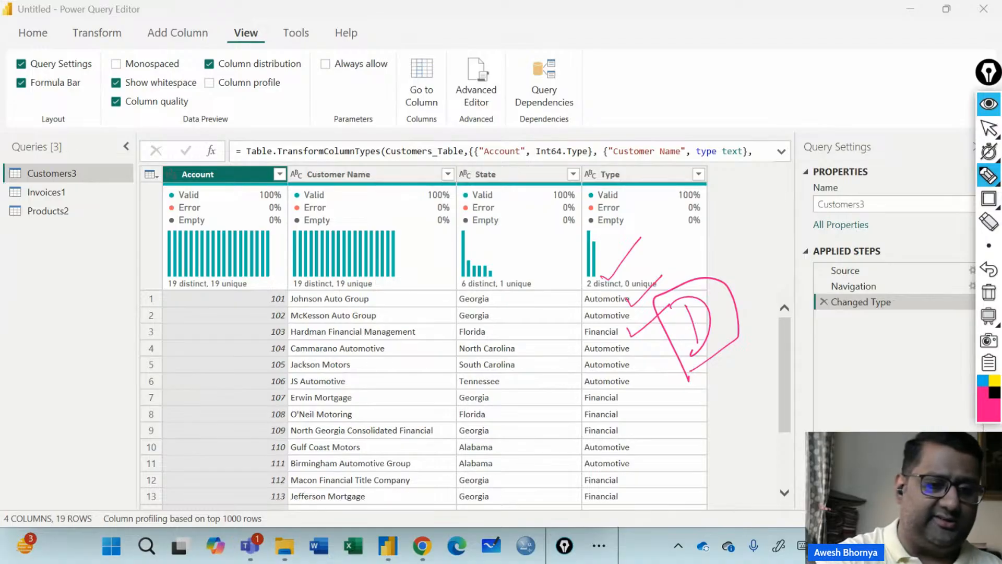
drag(216, 182, 289, 120)
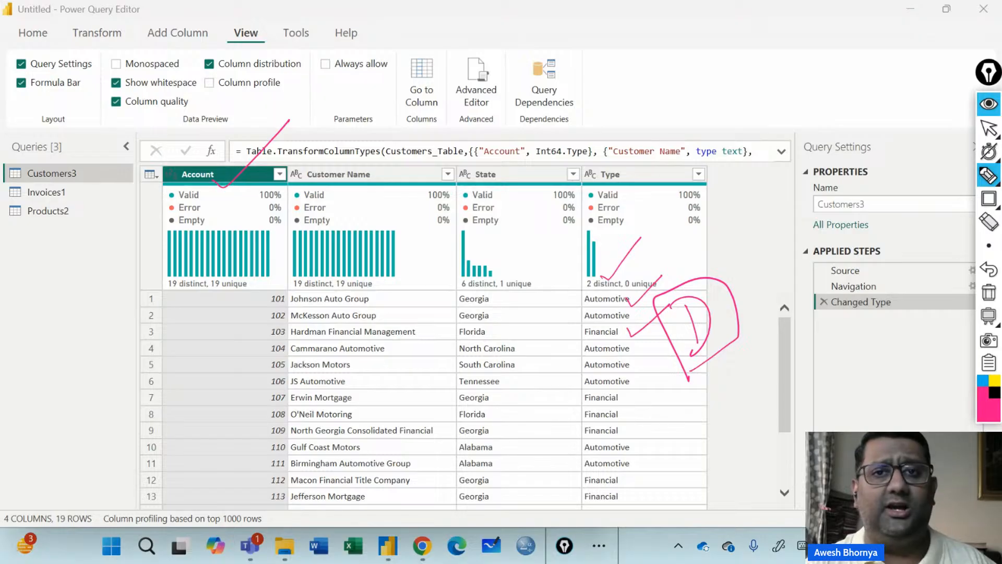
drag(372, 187, 472, 108)
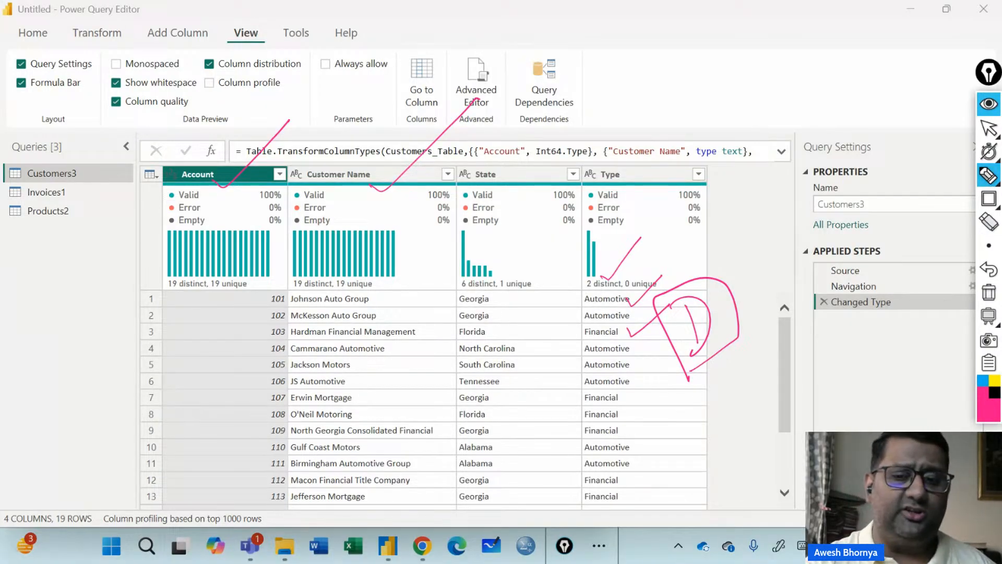
- Handwrite an underlined "VLOOKUP", draw a curved arrow from the data to the queries list, and clear all annotations
mouse_move(645, 92)
mouse_down()
mouse_move(661, 69)
mouse_move(694, 99)
mouse_move(795, 52)
mouse_up()
drag(644, 136, 853, 69)
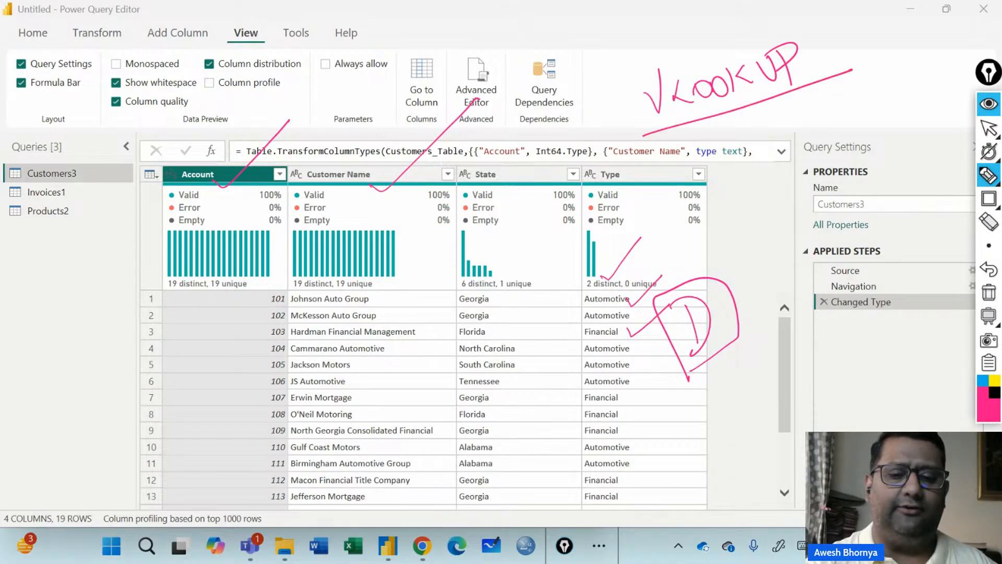
mouse_move(438, 324)
mouse_down()
mouse_move(392, 396)
mouse_move(107, 209)
mouse_move(90, 175)
mouse_move(84, 204)
mouse_up()
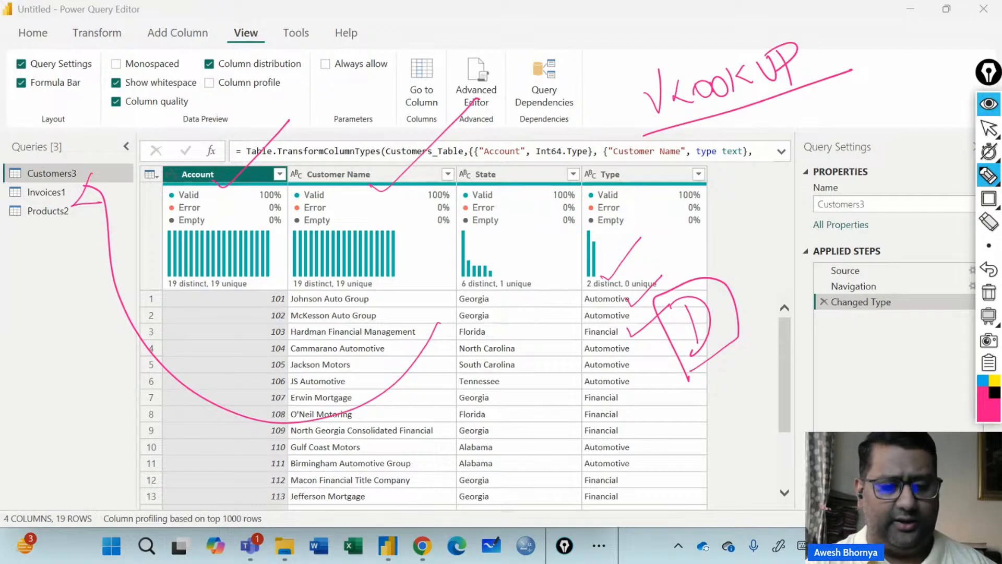
click(989, 292)
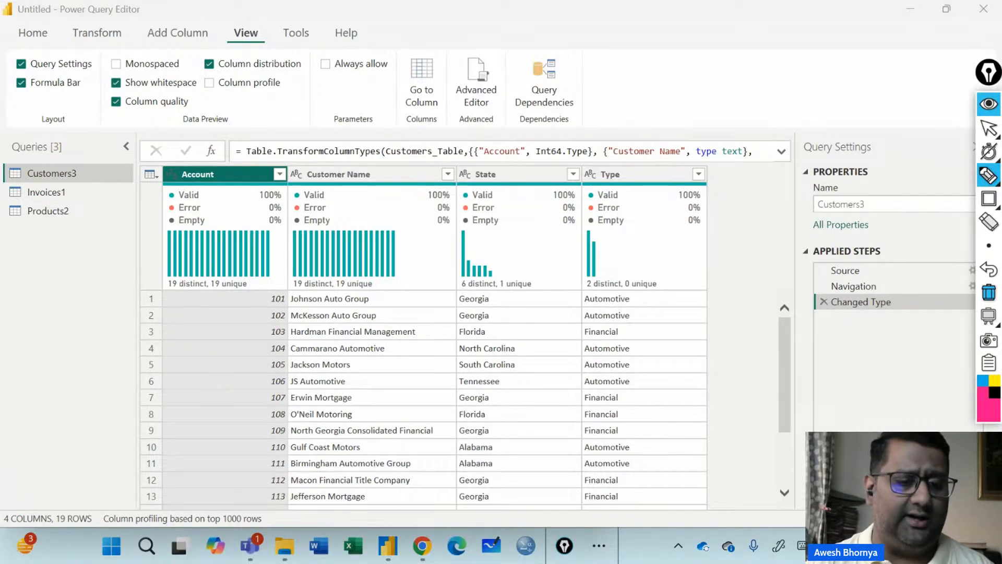
- Handwrite "Common Key" and a boxed "Code", circle the Account and Customer Name columns, check-mark Account, and clear all annotations
mouse_move(632, 81)
mouse_down()
mouse_move(647, 130)
mouse_move(713, 96)
mouse_move(796, 99)
mouse_move(864, 52)
mouse_move(915, 55)
mouse_move(899, 149)
mouse_up()
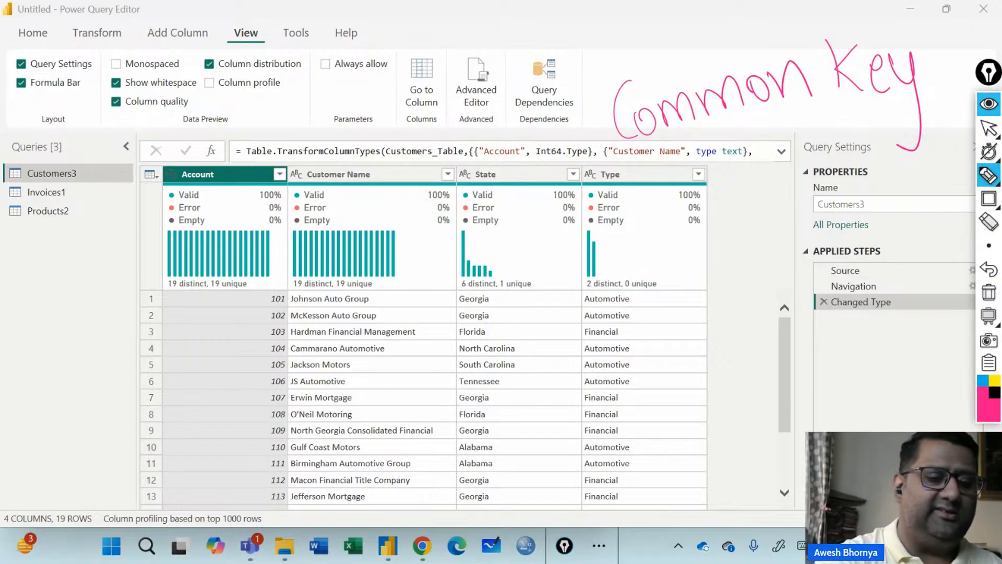
mouse_move(219, 157)
mouse_down()
mouse_move(195, 312)
mouse_move(245, 156)
mouse_up()
mouse_move(324, 149)
mouse_down()
mouse_move(352, 131)
mouse_move(314, 156)
mouse_up()
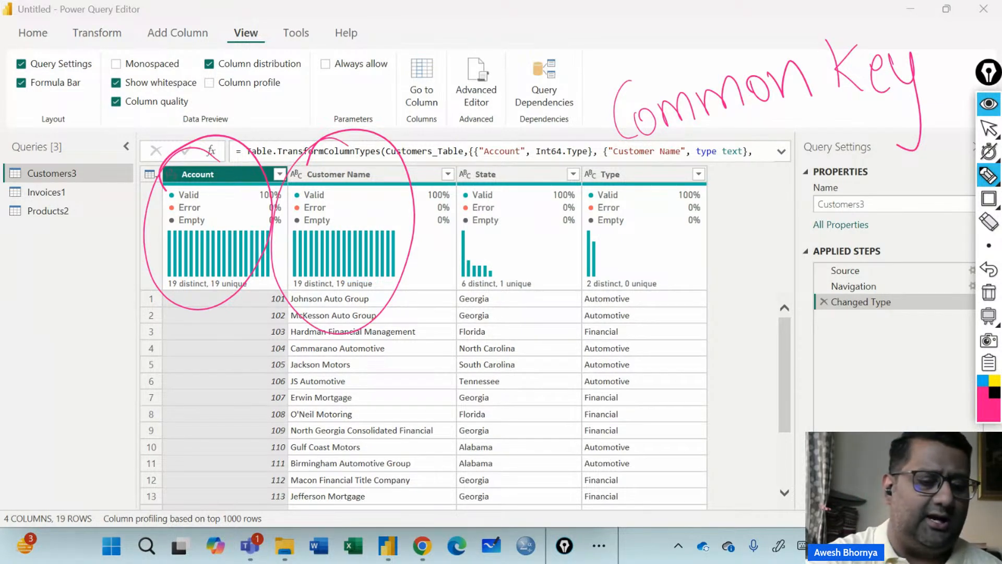
drag(165, 350, 246, 271)
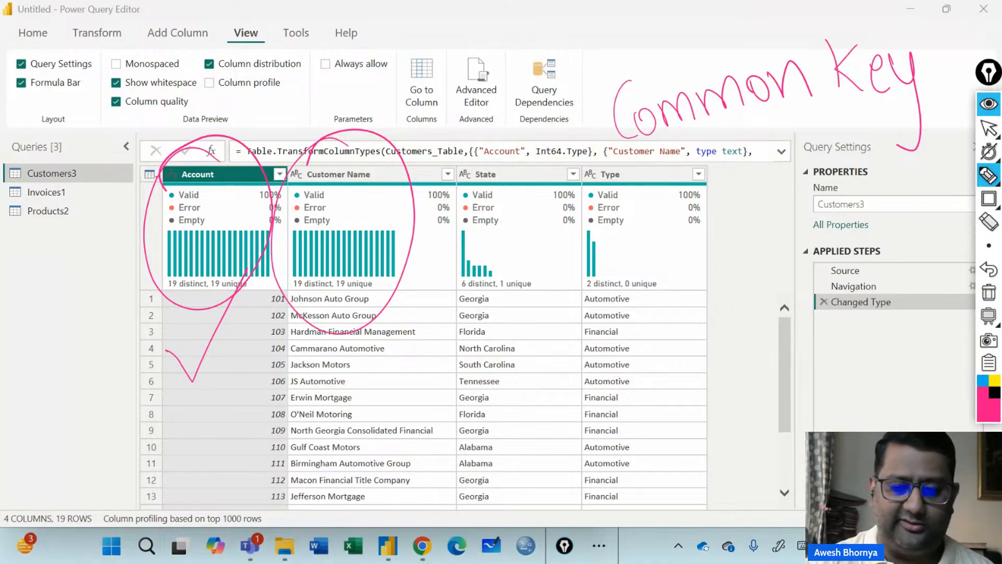
mouse_move(697, 308)
mouse_down()
mouse_move(700, 344)
mouse_move(731, 335)
mouse_move(752, 347)
mouse_move(736, 357)
mouse_move(766, 243)
mouse_move(682, 391)
mouse_up()
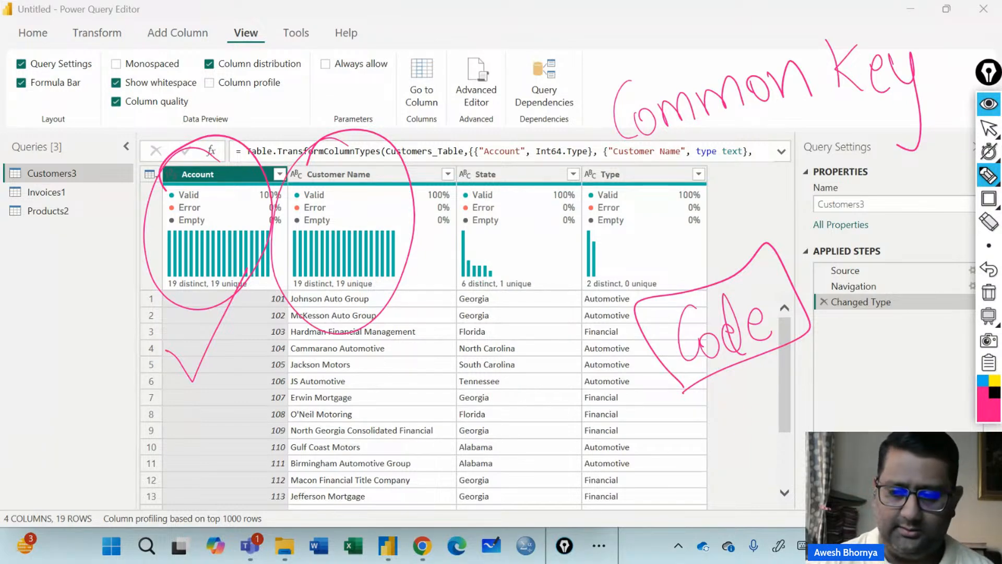
click(989, 292)
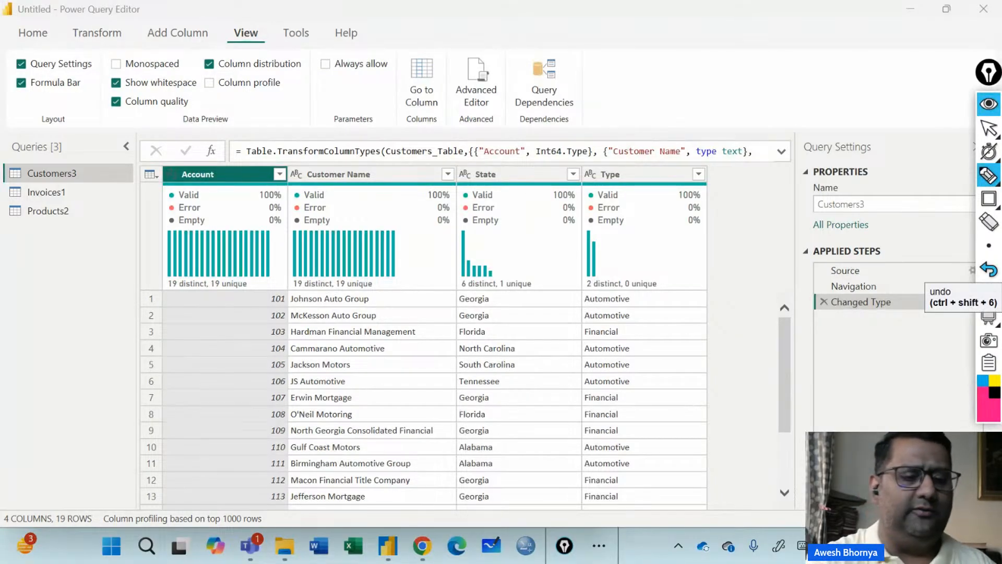
- Handwrite a boxed "PK" over the Account values and an underlined "Star Schema" above the data, and clear all annotations
mouse_move(177, 355)
mouse_down()
mouse_move(217, 409)
mouse_move(230, 385)
mouse_up()
drag(225, 335, 254, 372)
mouse_move(209, 451)
mouse_down()
mouse_move(140, 345)
mouse_move(212, 450)
mouse_up()
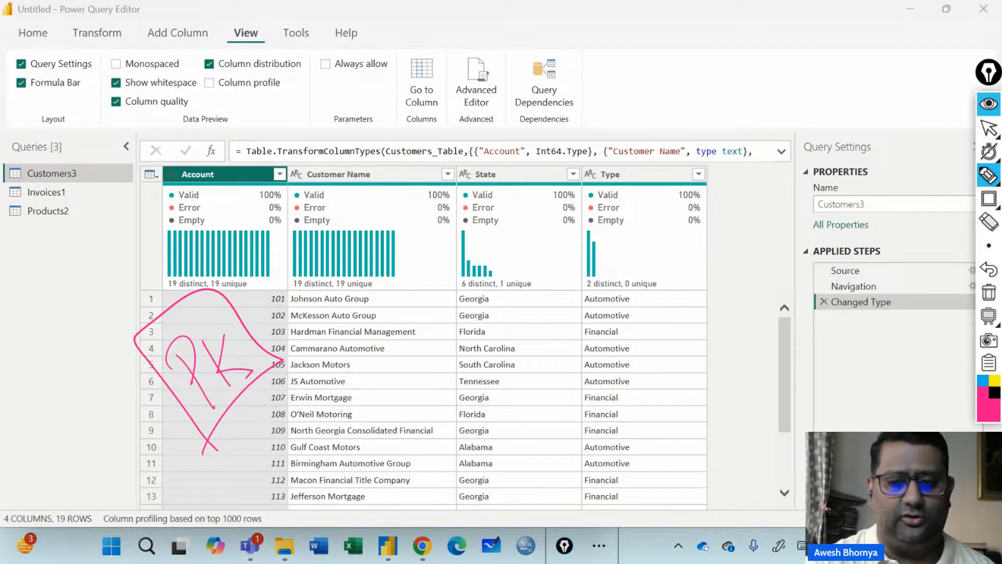
drag(687, 46, 670, 93)
mouse_move(693, 41)
mouse_down()
mouse_move(705, 86)
mouse_move(714, 55)
mouse_up()
mouse_move(725, 53)
mouse_down()
mouse_move(729, 71)
mouse_move(741, 53)
mouse_move(783, 61)
mouse_move(842, 52)
mouse_move(863, 35)
mouse_move(908, 24)
mouse_move(920, 45)
mouse_up()
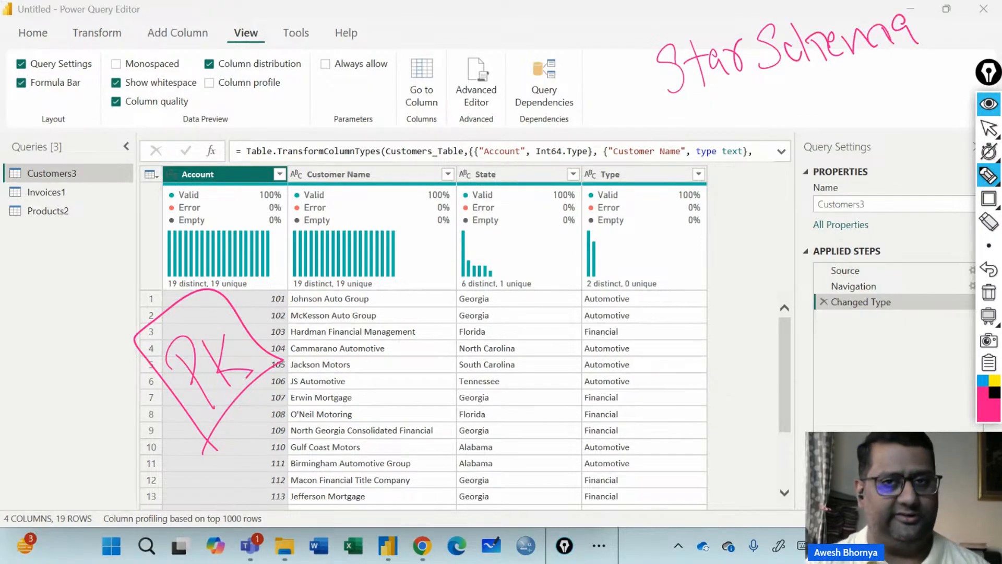
drag(639, 117, 946, 35)
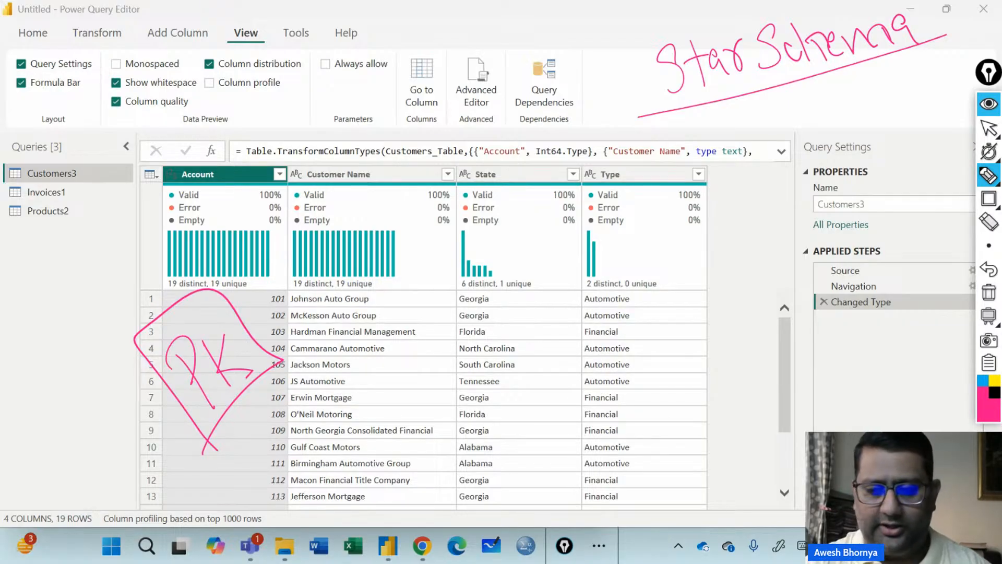
click(989, 292)
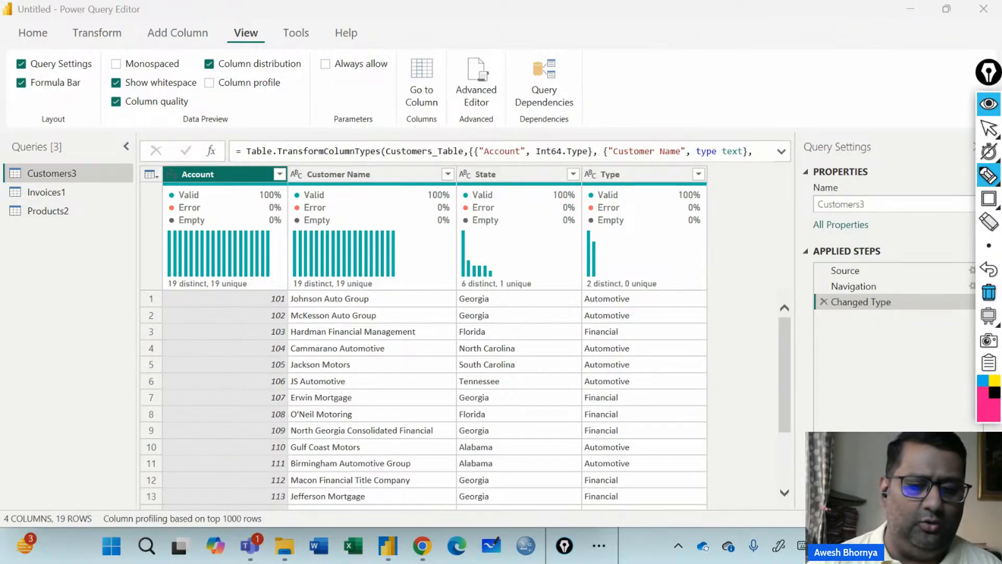
- Turn on the column profile for the State column of Customers3
click(990, 129)
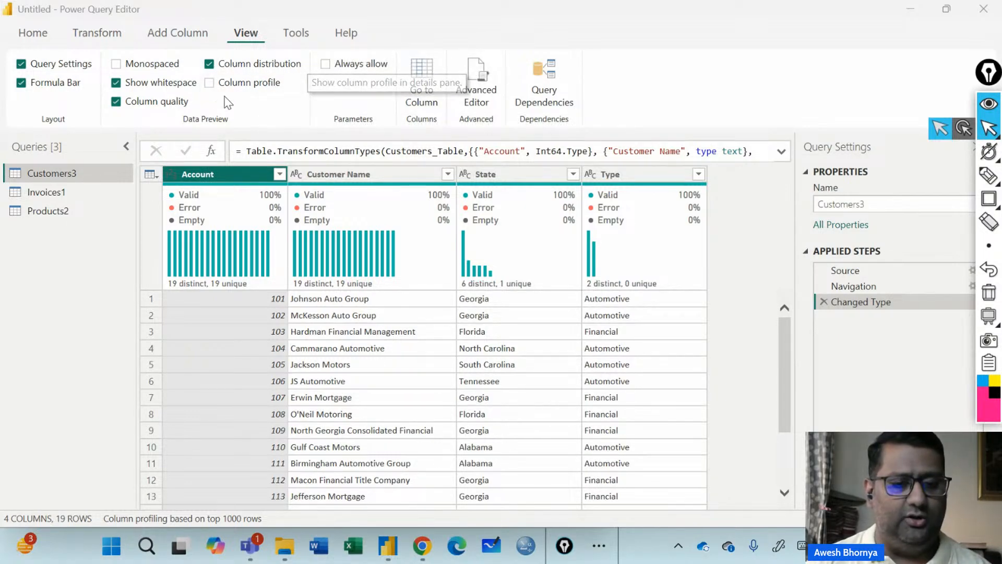
click(517, 175)
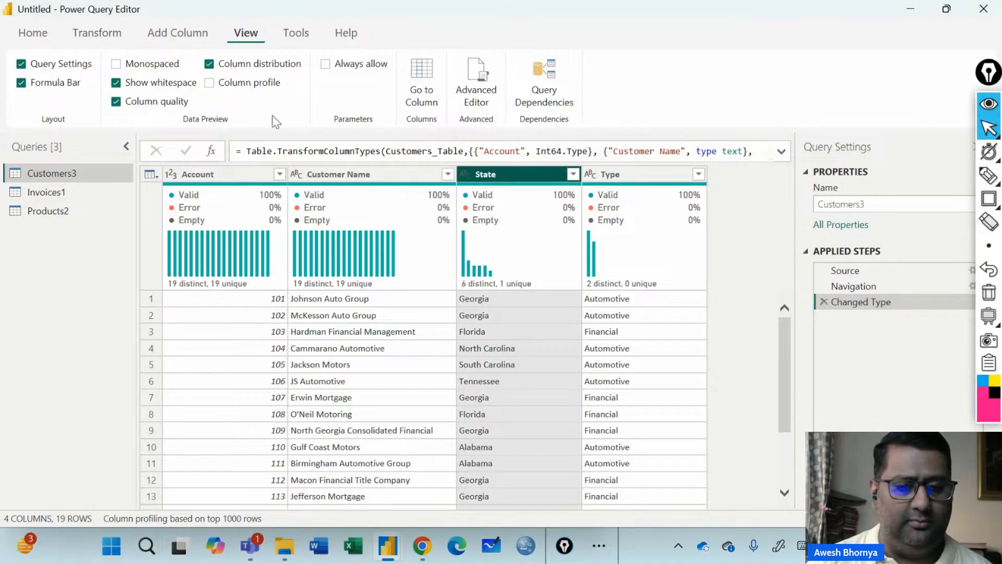
click(211, 86)
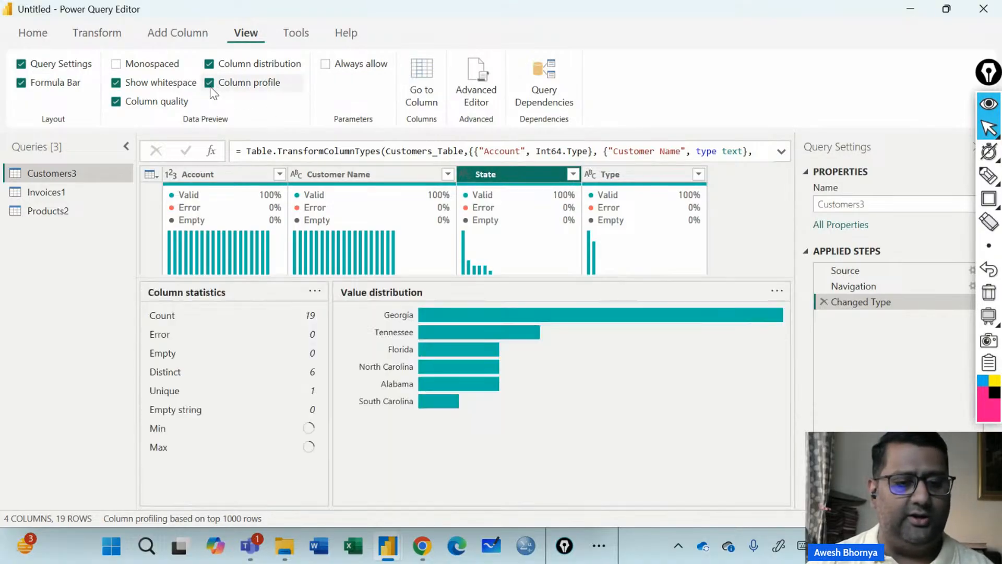
click(211, 86)
click(213, 84)
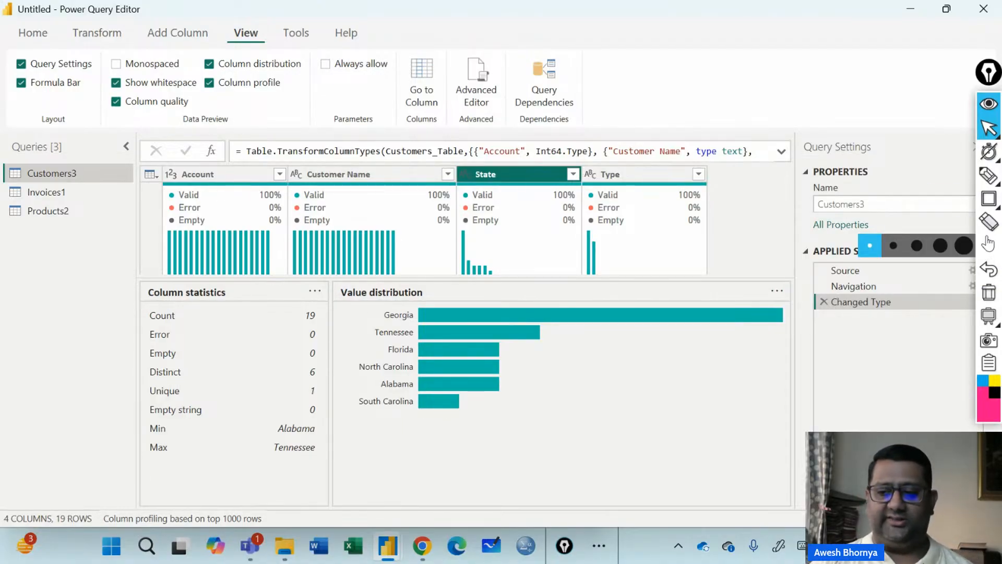
- Draw a rectangle around the state names in the value distribution chart, and inspect the Georgia and South Carolina bars
click(988, 198)
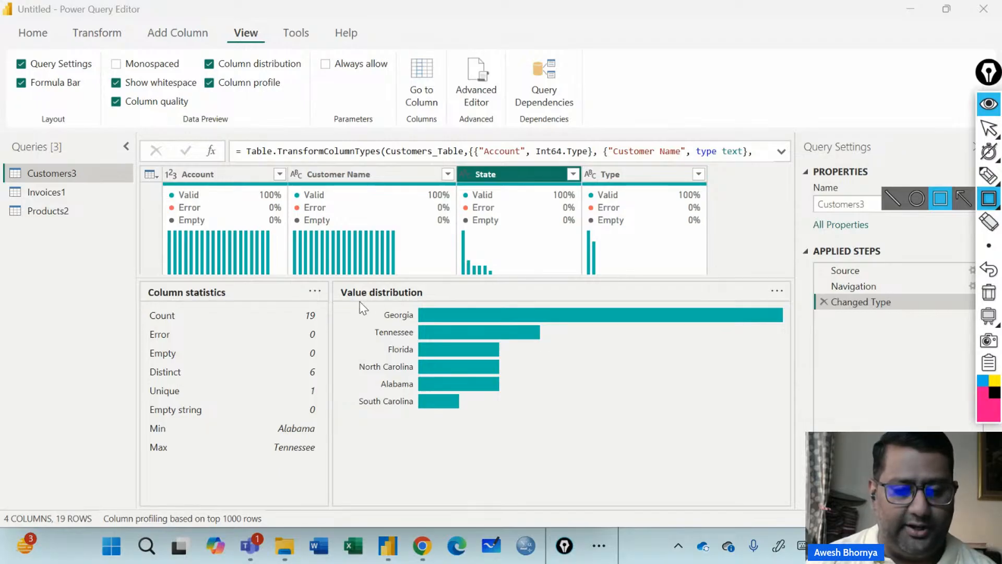
mouse_move(354, 303)
mouse_down()
mouse_move(425, 410)
mouse_move(421, 417)
mouse_up()
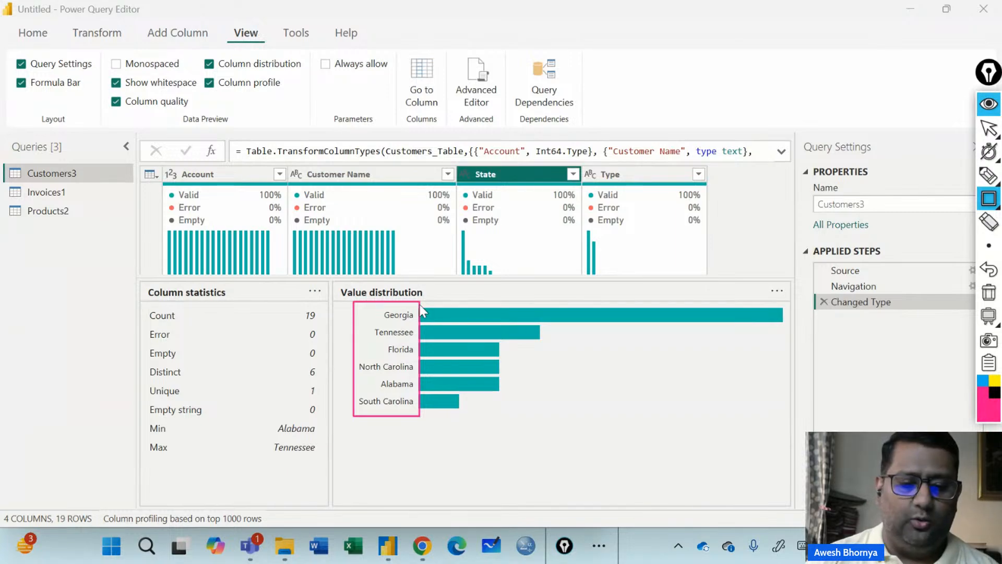
click(989, 130)
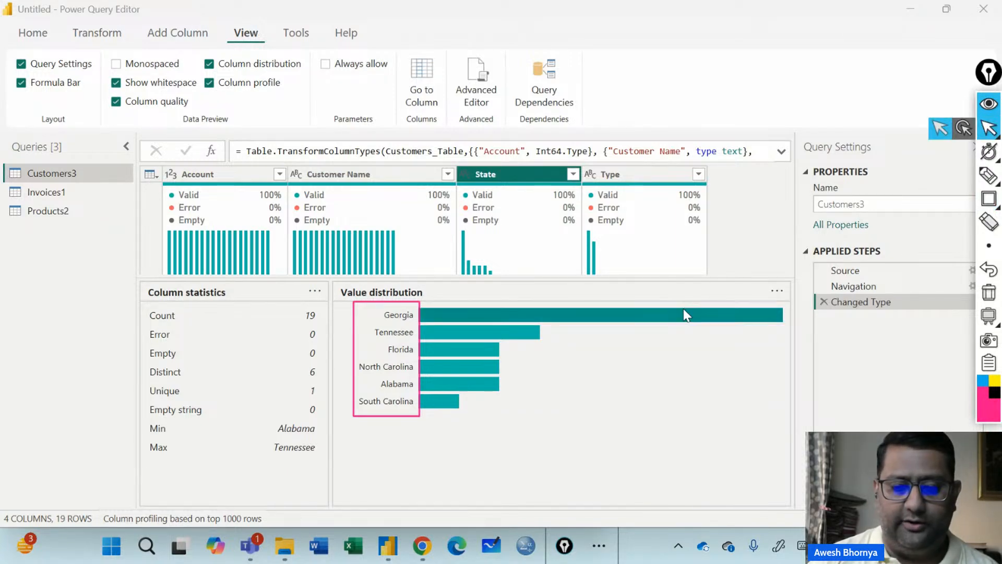
mouse_move(684, 310)
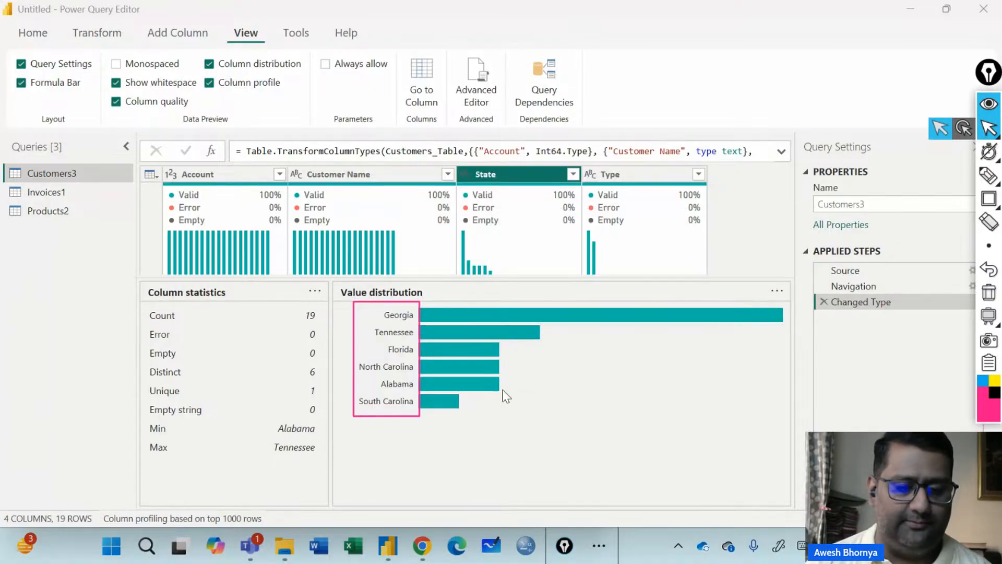
mouse_move(448, 408)
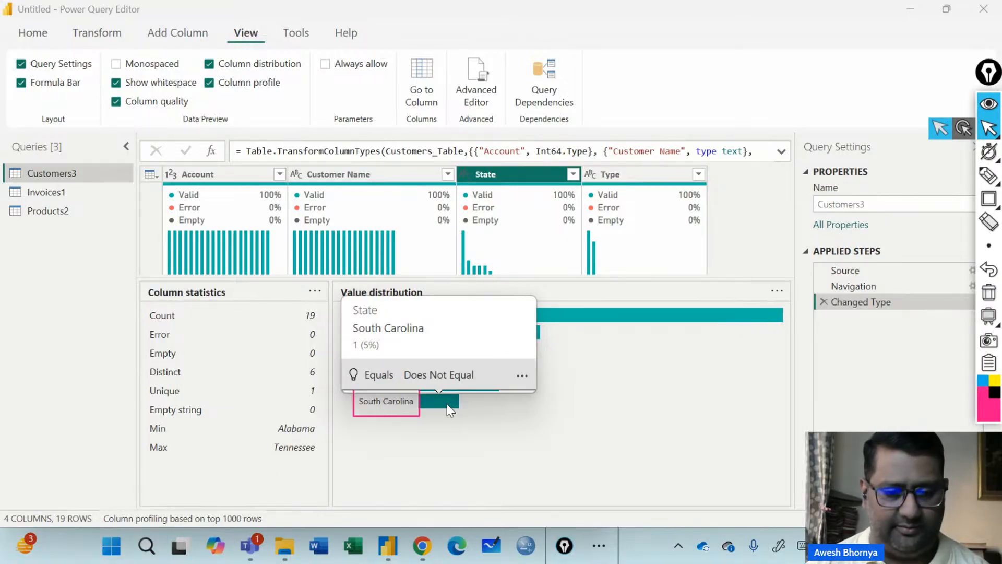
- Turn off column distribution, column profile and column quality in the data preview
click(209, 63)
click(209, 83)
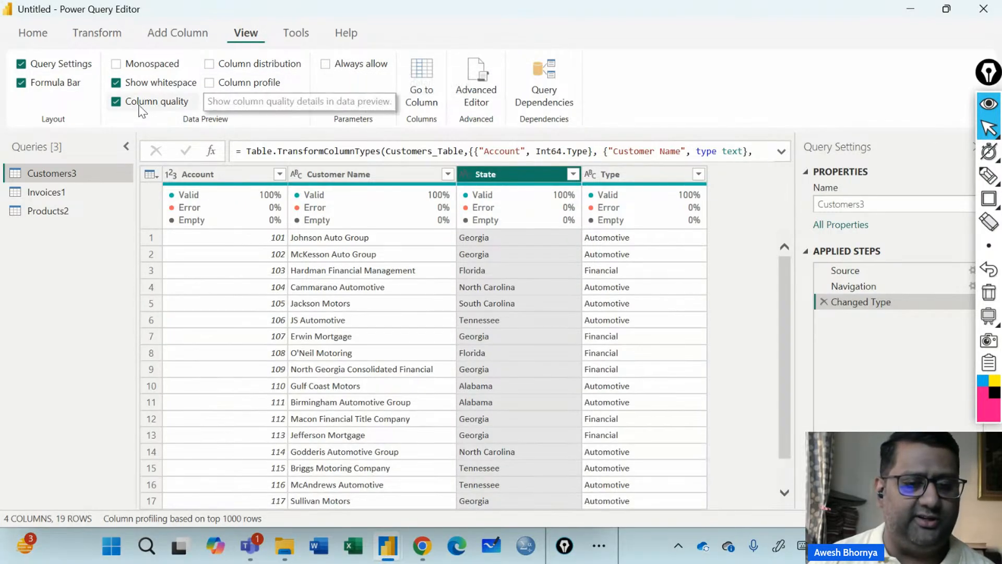
click(116, 102)
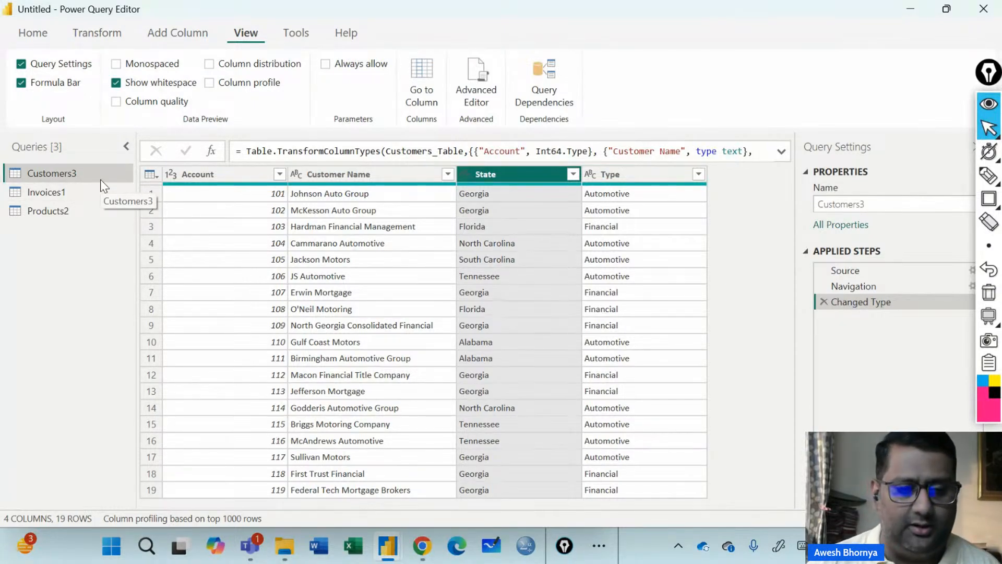
- Rename the Customers3 query as Customers
click(892, 202)
key(BackSpace)
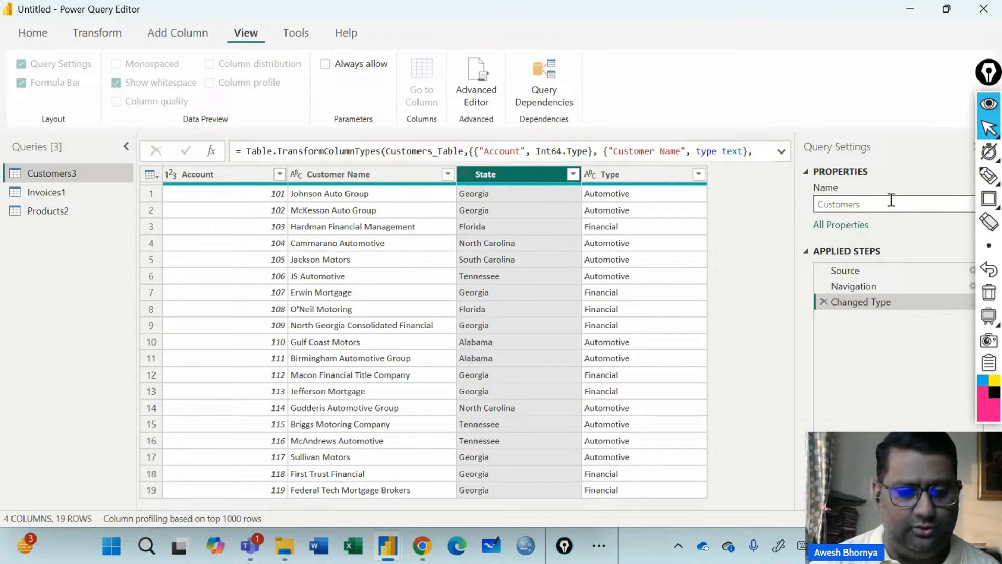
key(Return)
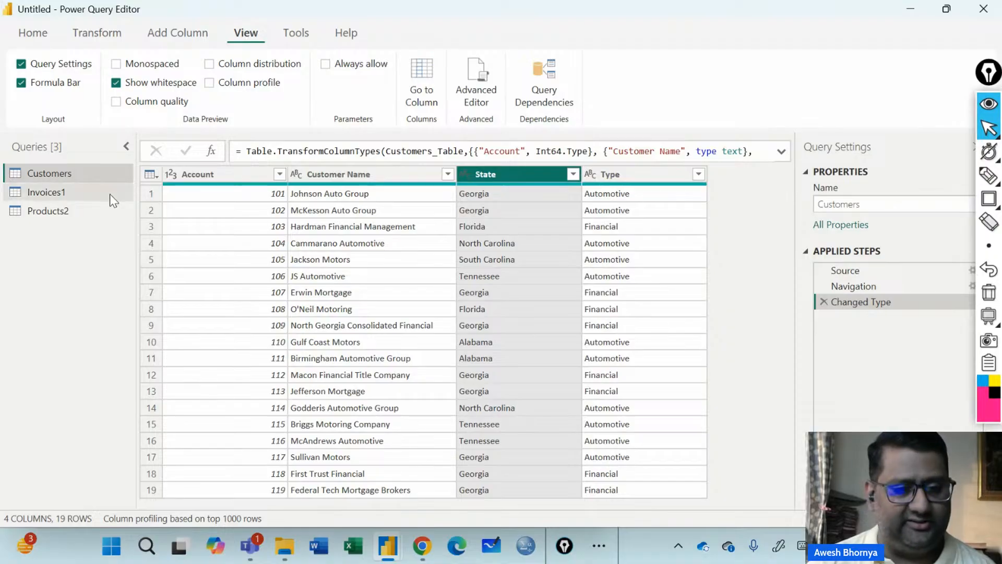
- Examine the data type options for the Account column and review the Customer Name, State and Type columns of Customers
click(81, 197)
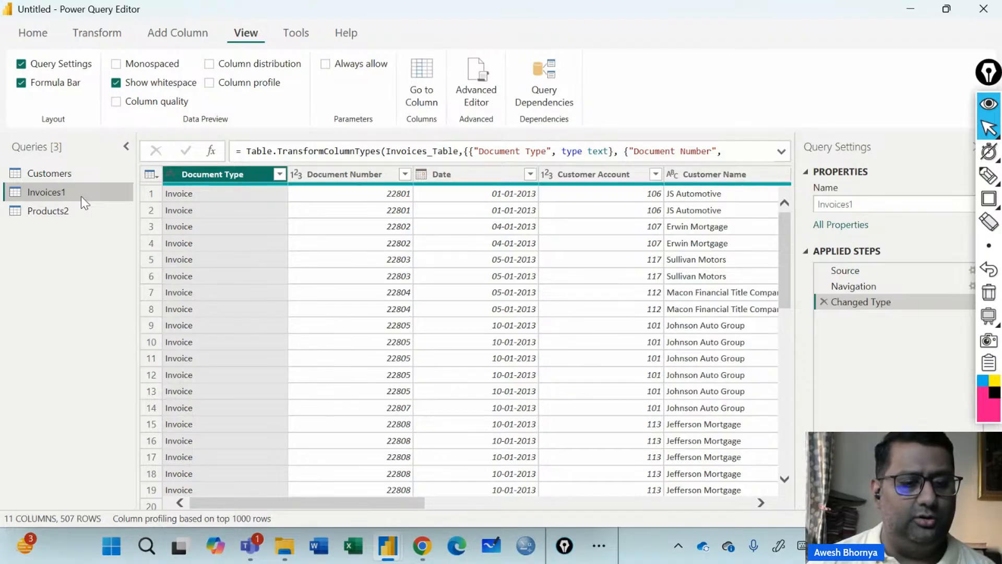
click(47, 173)
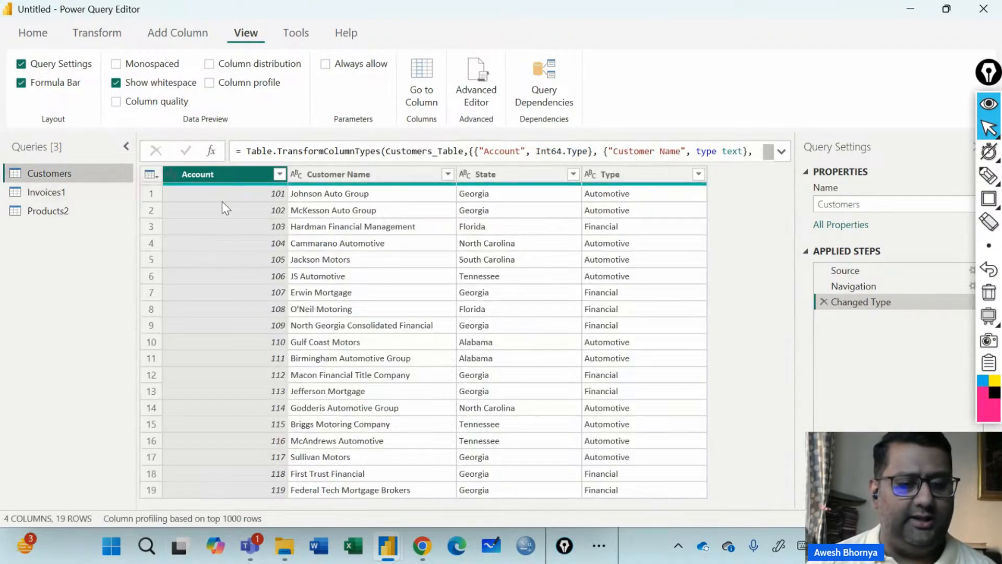
click(172, 176)
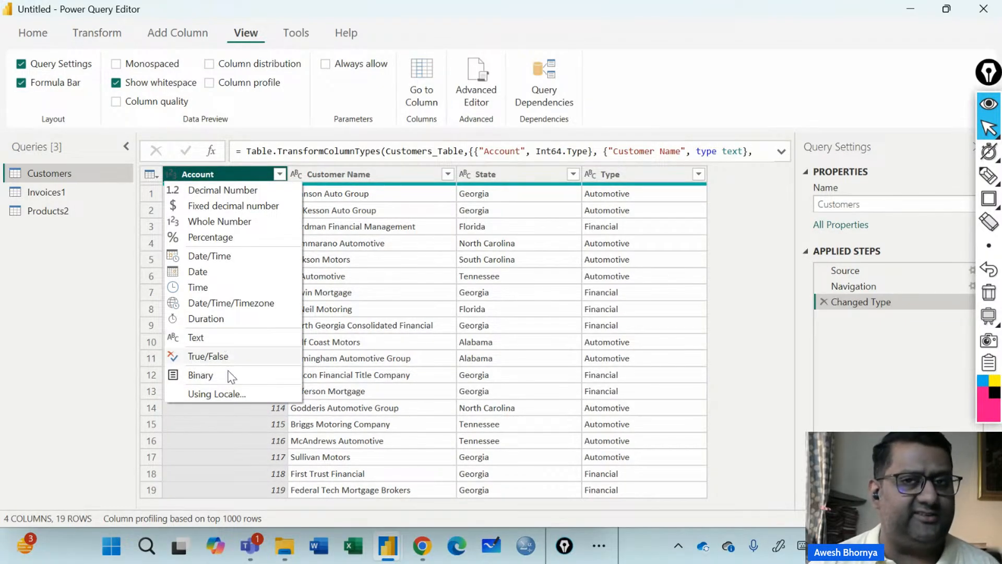
click(756, 78)
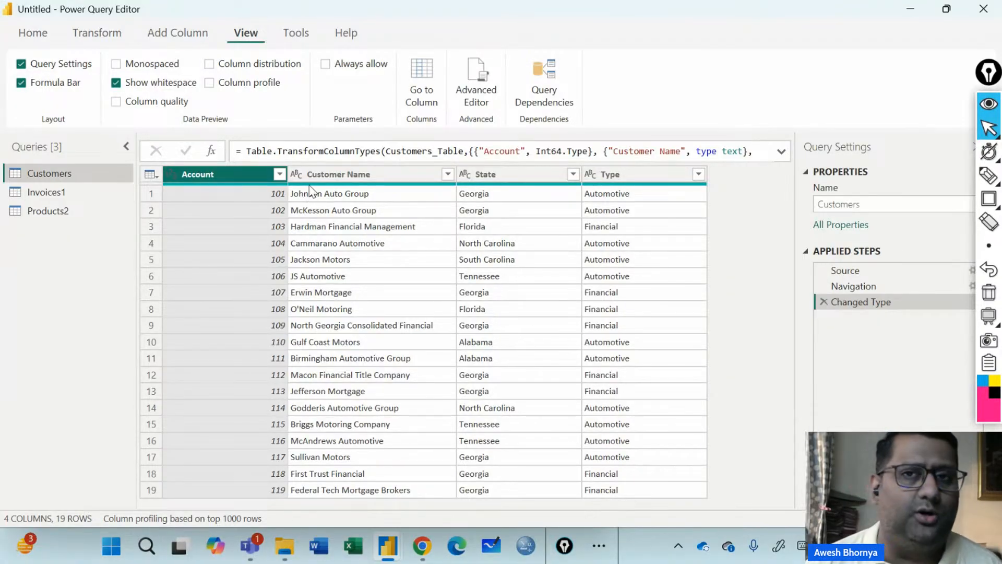
click(330, 177)
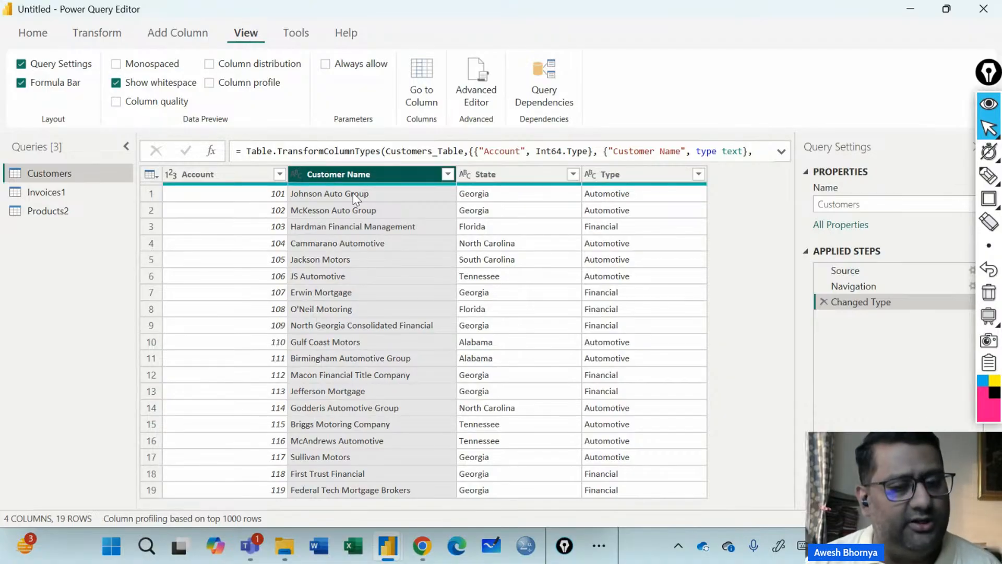
click(496, 179)
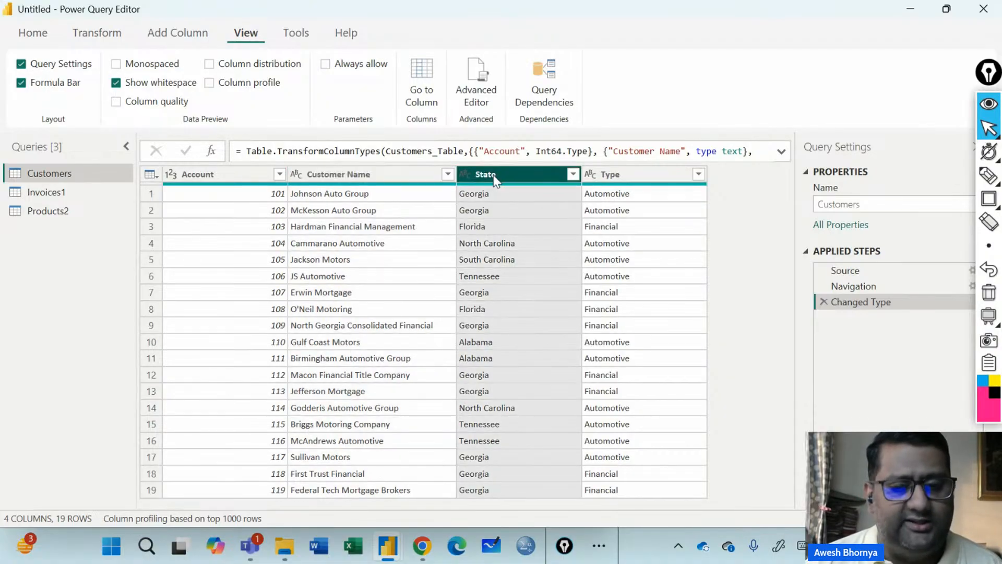
click(638, 174)
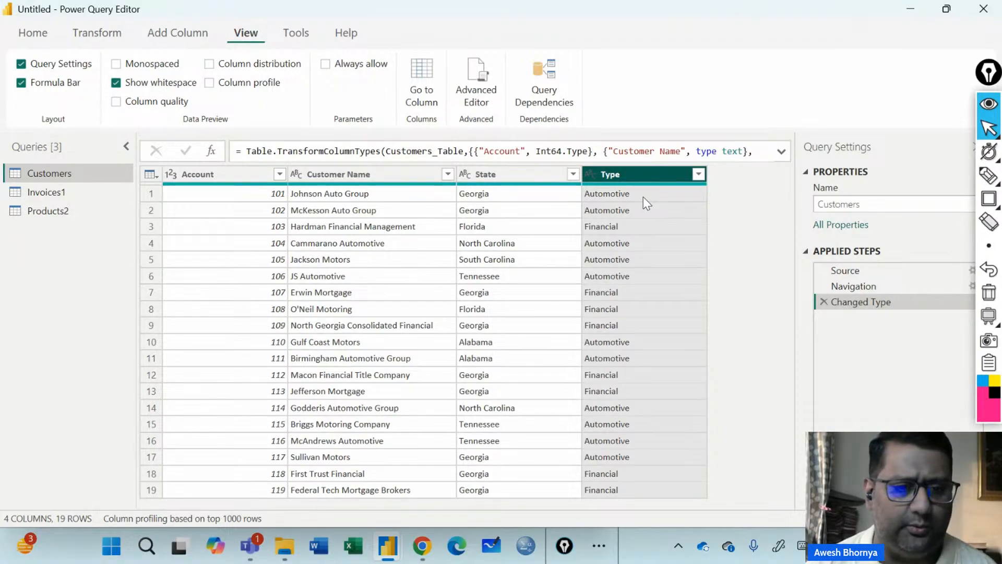
- Review the Document Number and Date columns of Invoices1, draw a rectangle around the Date heading, and clear the annotation
click(63, 194)
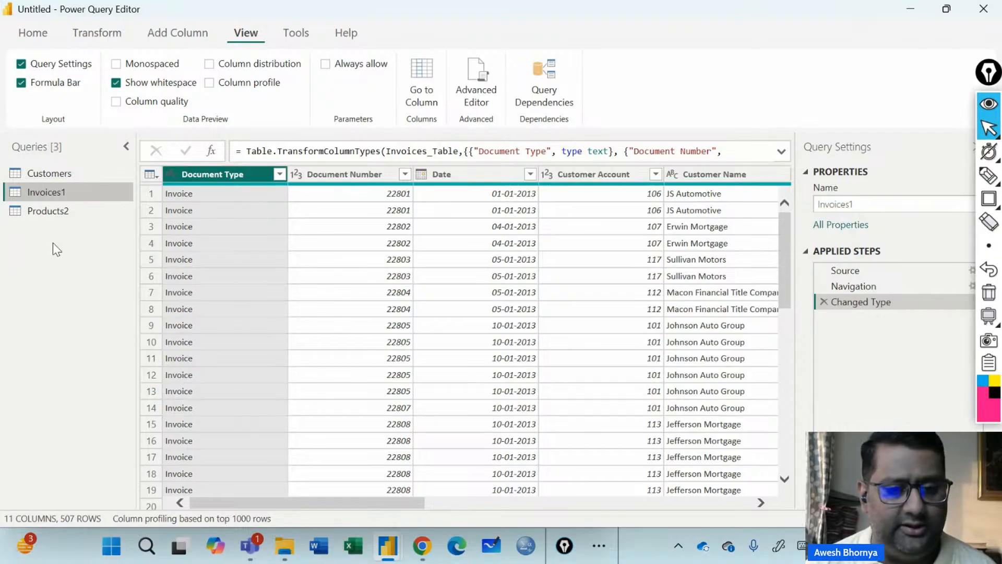
click(317, 175)
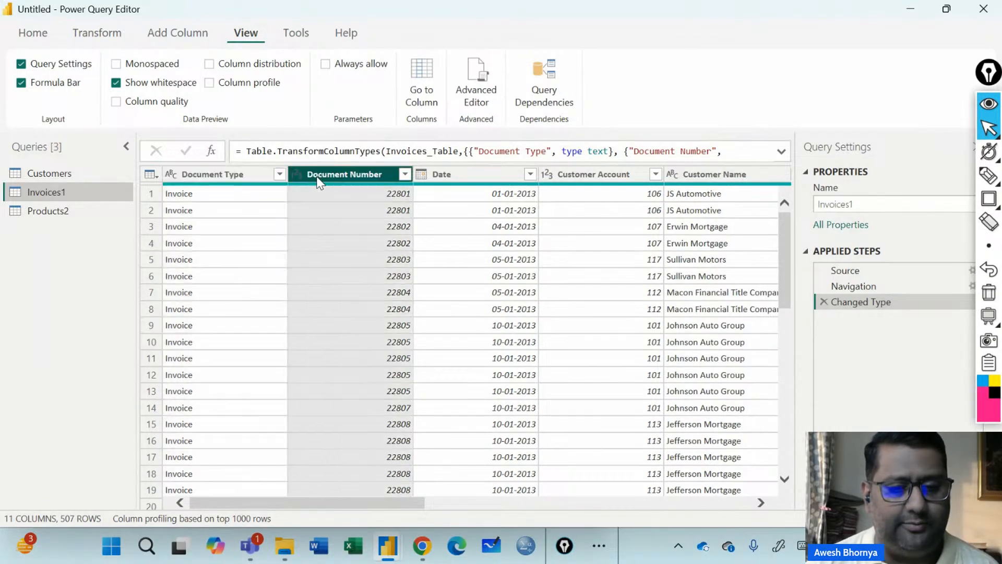
click(484, 171)
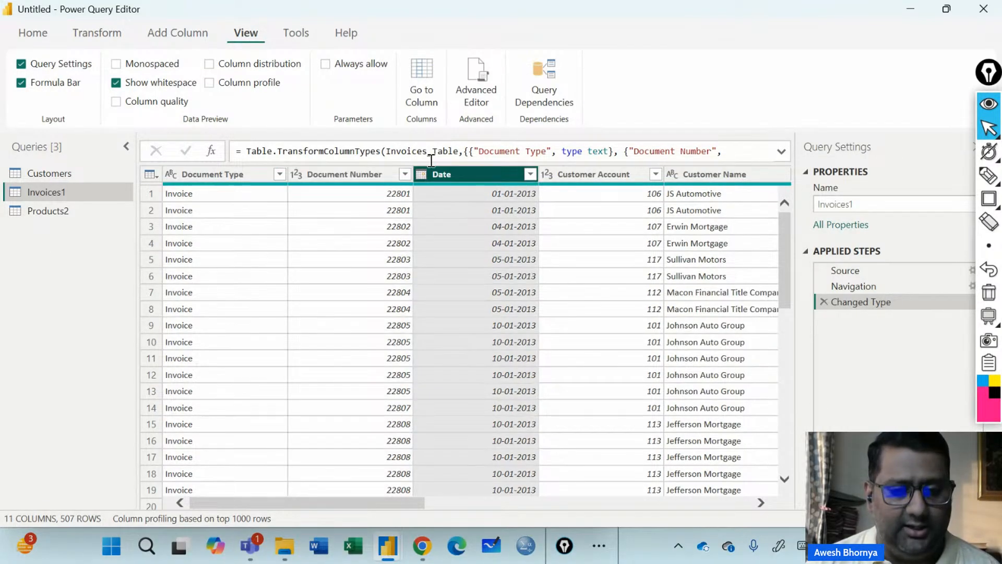
click(989, 199)
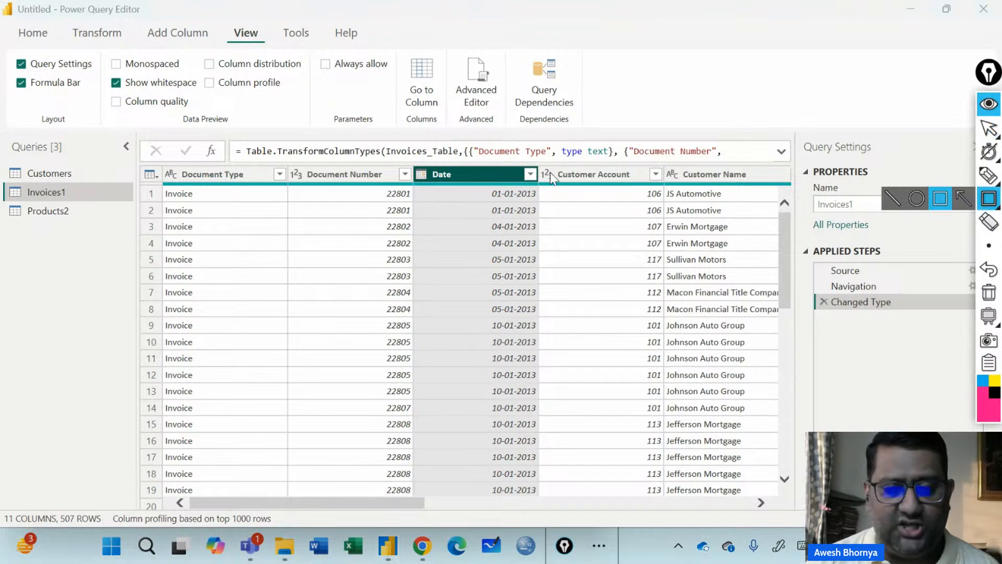
drag(410, 163, 469, 184)
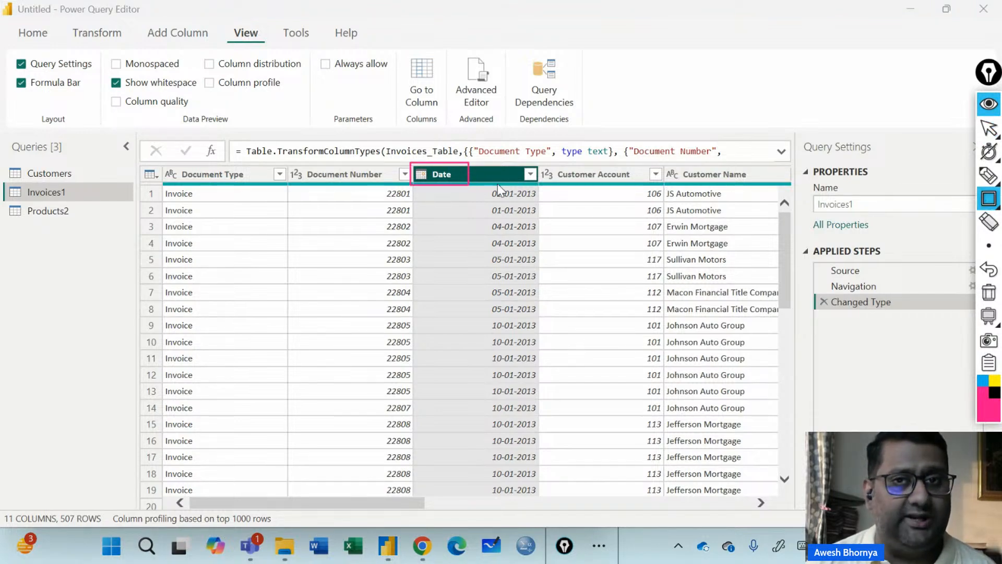
click(989, 127)
click(991, 294)
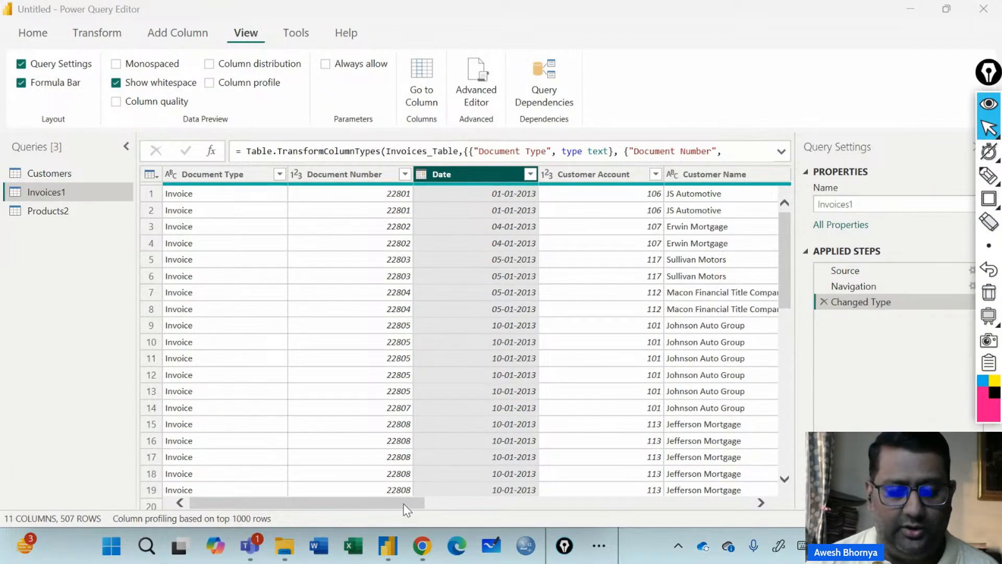
- Draw rectangles around the customer account, customer name and document number values in the first two invoice rows, and clear them
scroll(463, 506, right, 2)
scroll(463, 509, right, 8)
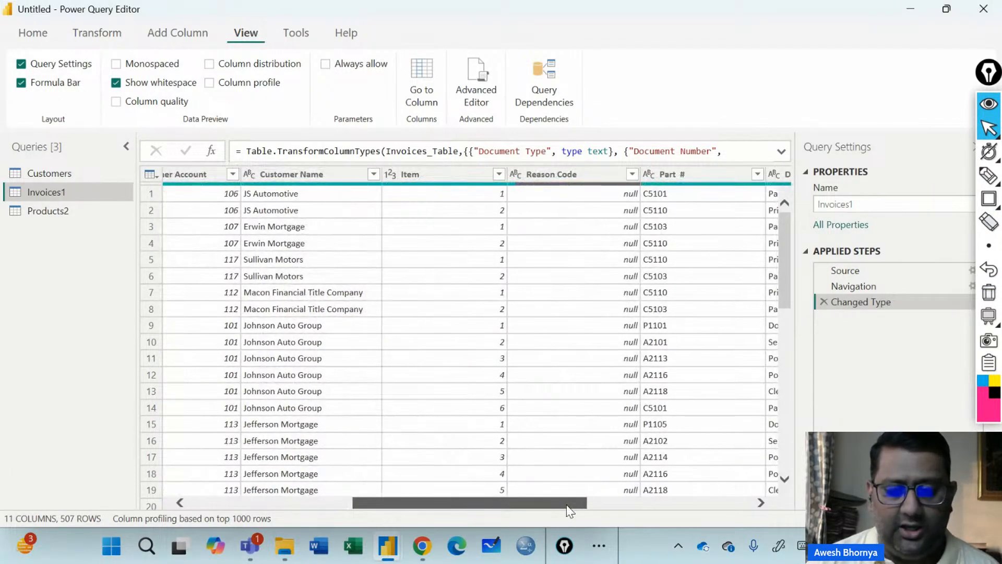
scroll(569, 509, right, 1)
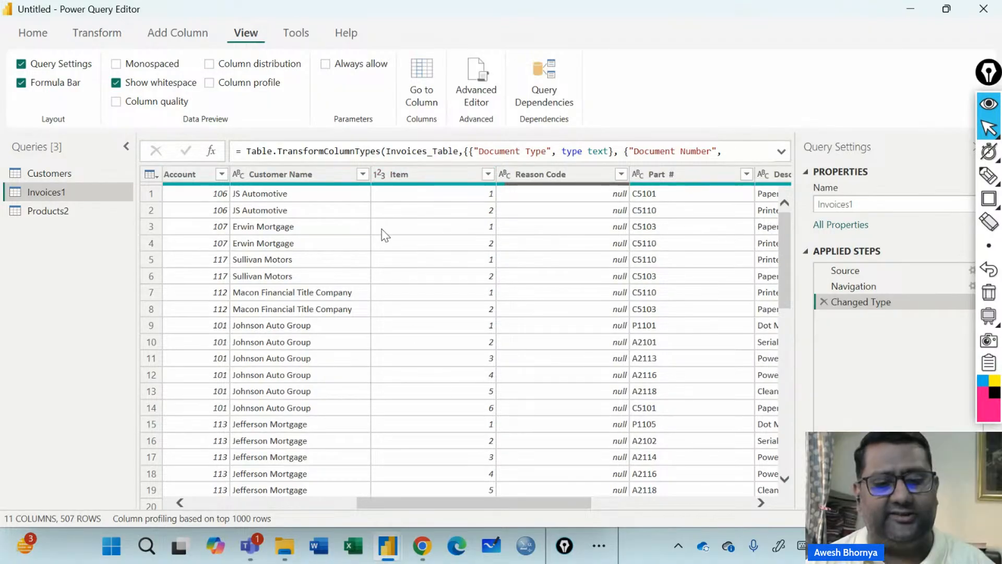
drag(438, 504, 269, 509)
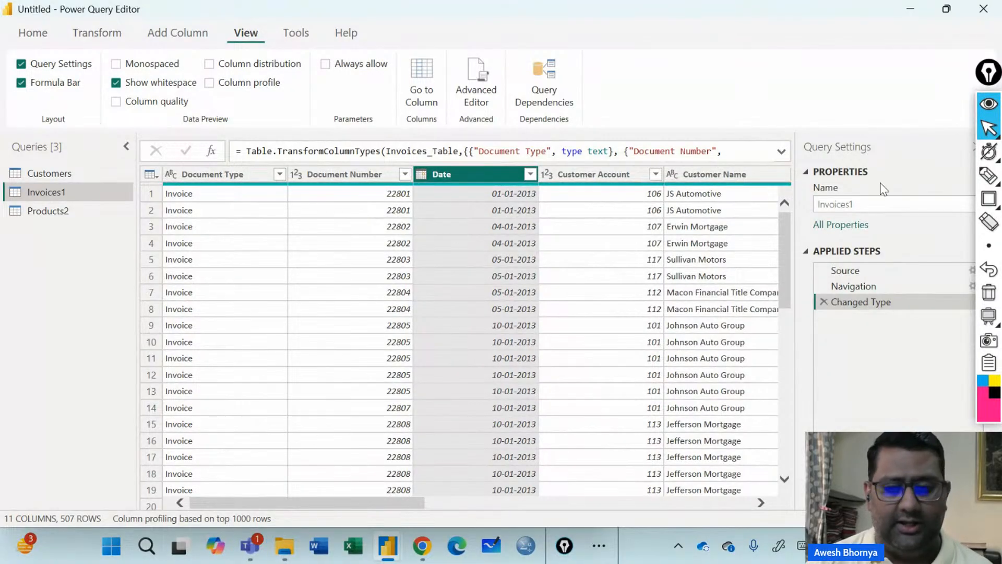
click(990, 198)
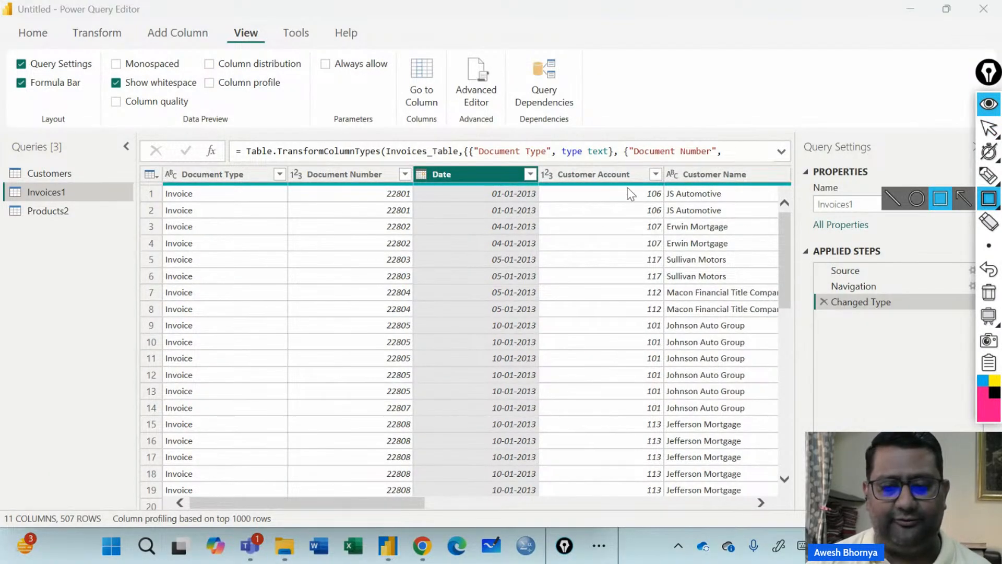
drag(629, 187, 737, 218)
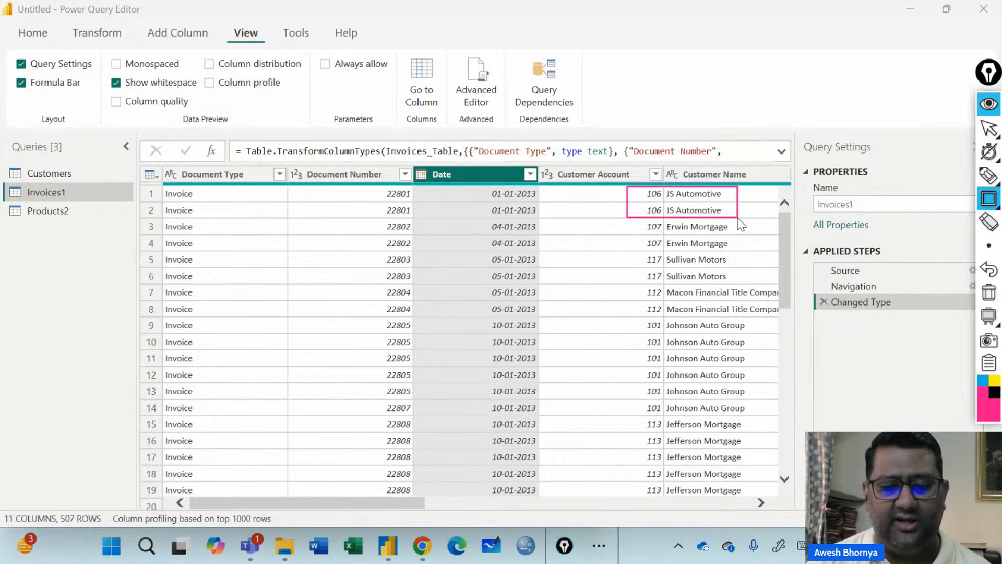
mouse_move(380, 186)
mouse_down()
mouse_move(389, 214)
mouse_move(416, 221)
mouse_up()
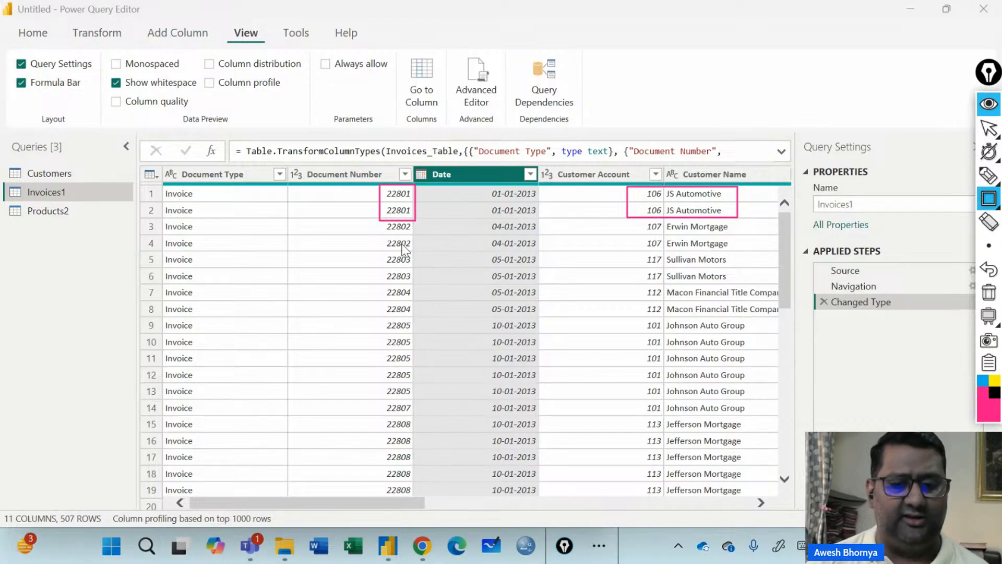
click(989, 128)
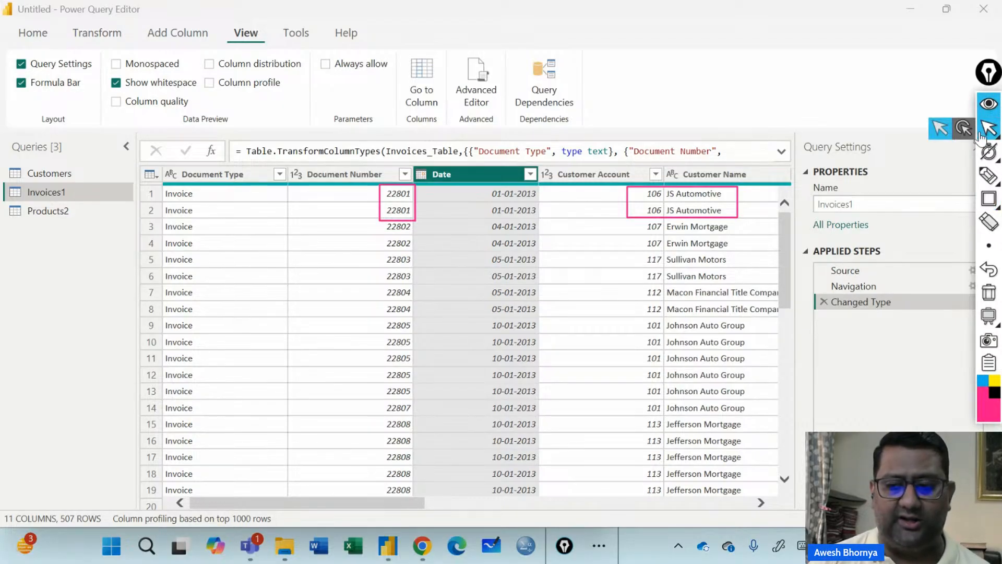
click(988, 292)
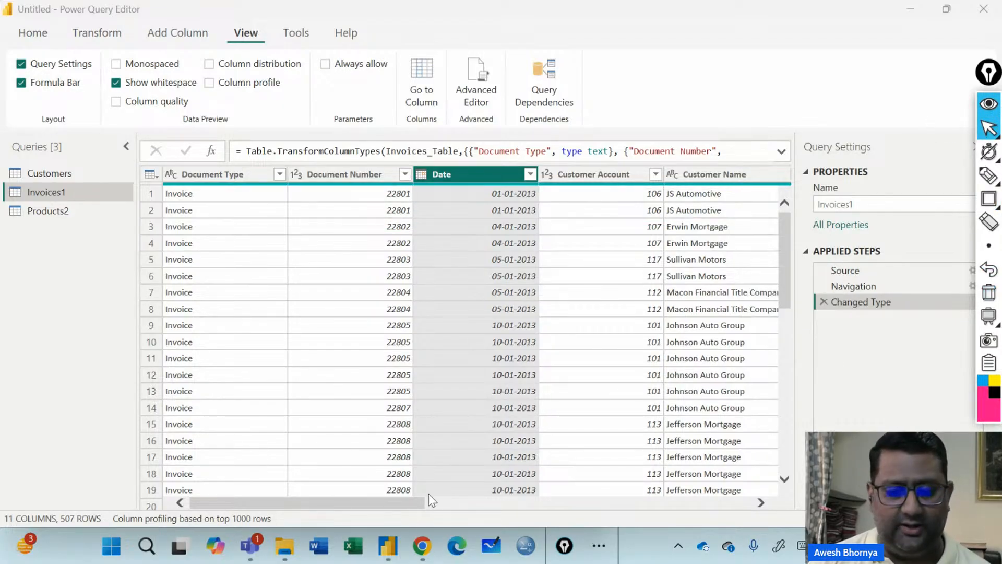
- Draw rectangles around Item values 1 and 2 and Part # values C5101 and C5110 in the first two rows, and clear them
drag(389, 504, 523, 518)
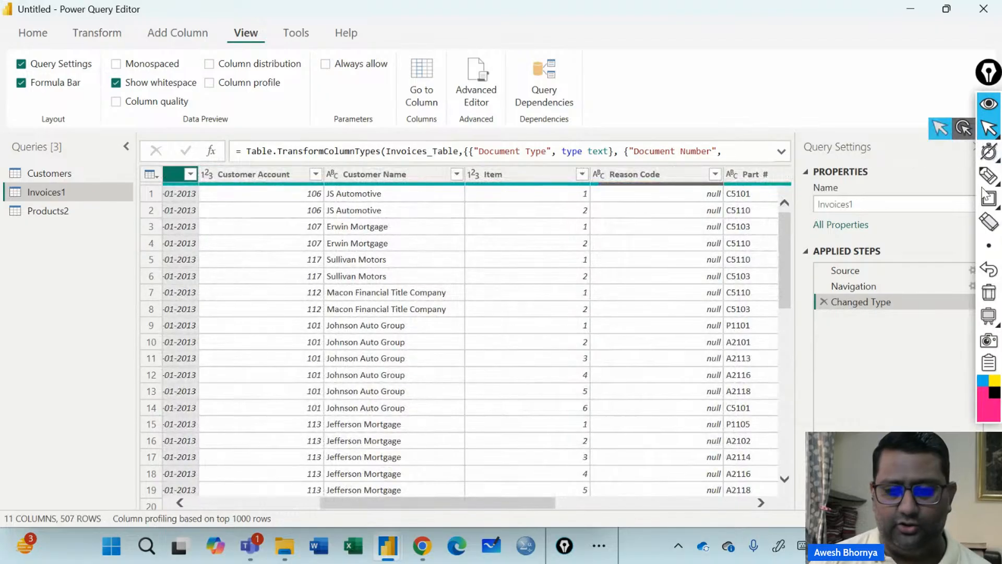
click(989, 198)
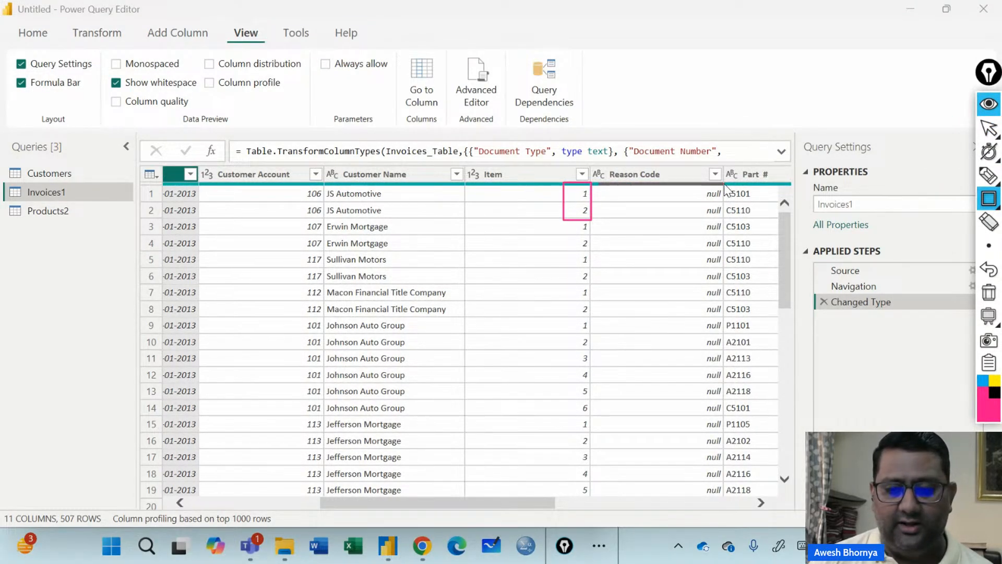
drag(724, 184, 758, 226)
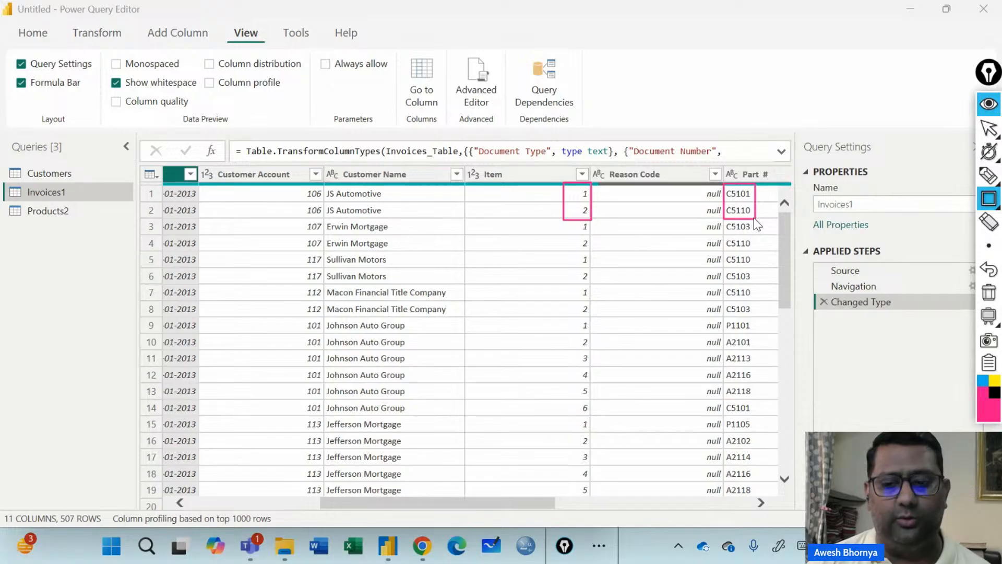
click(990, 293)
click(993, 131)
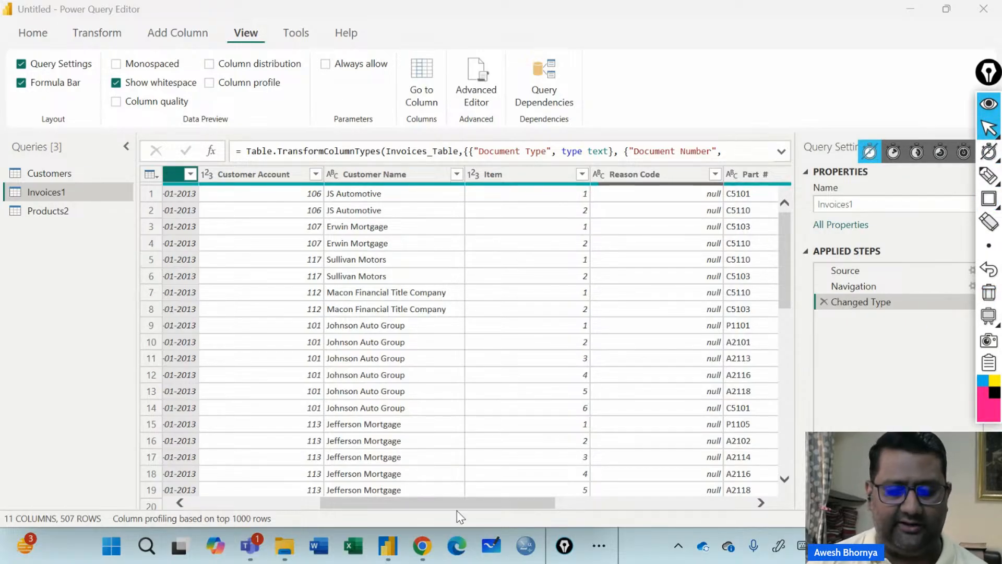
- Bring the Quantity and Unit Price columns of Invoices1 into view and handwrite a boxed "Transns" above the data
drag(457, 510, 623, 509)
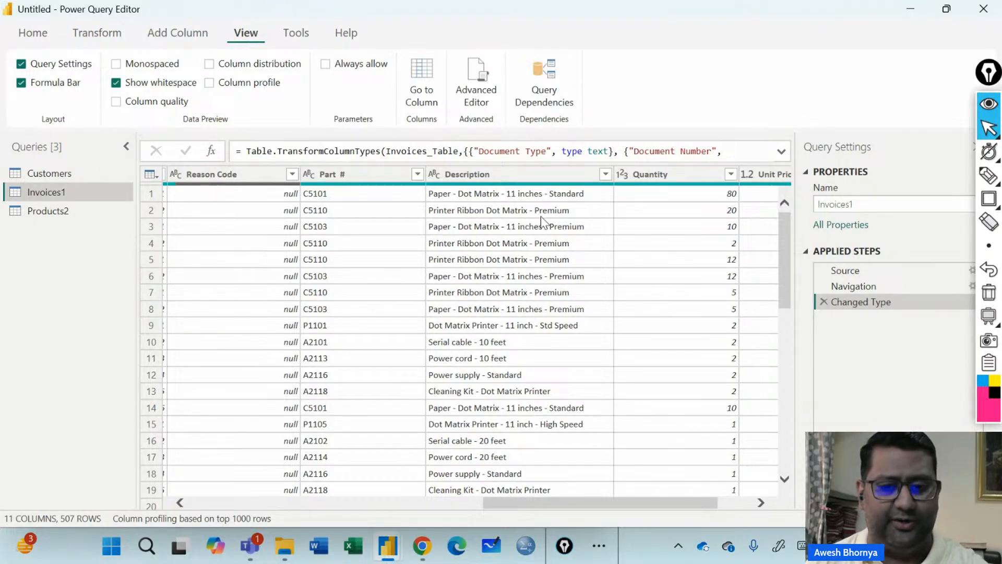
drag(549, 503, 585, 503)
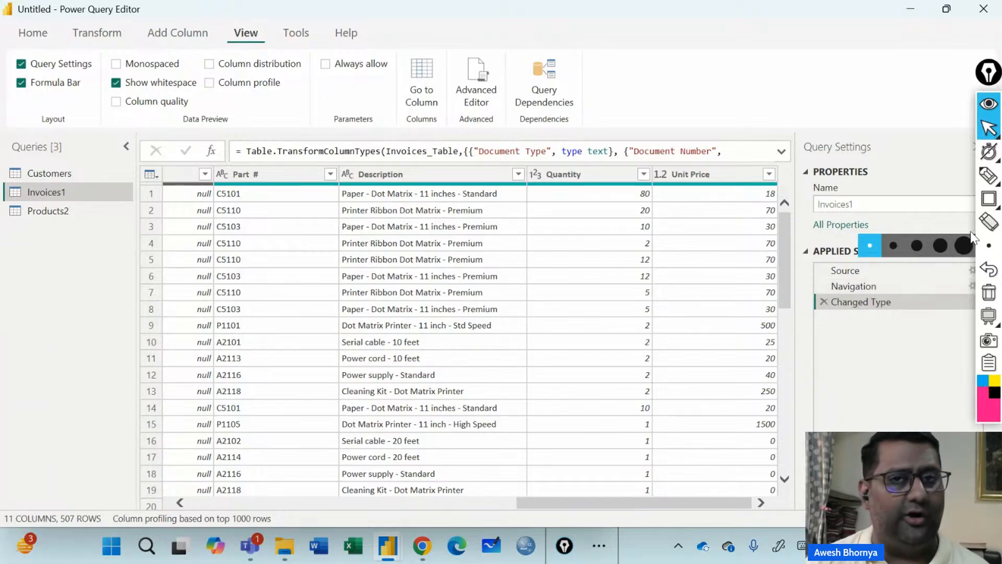
click(989, 176)
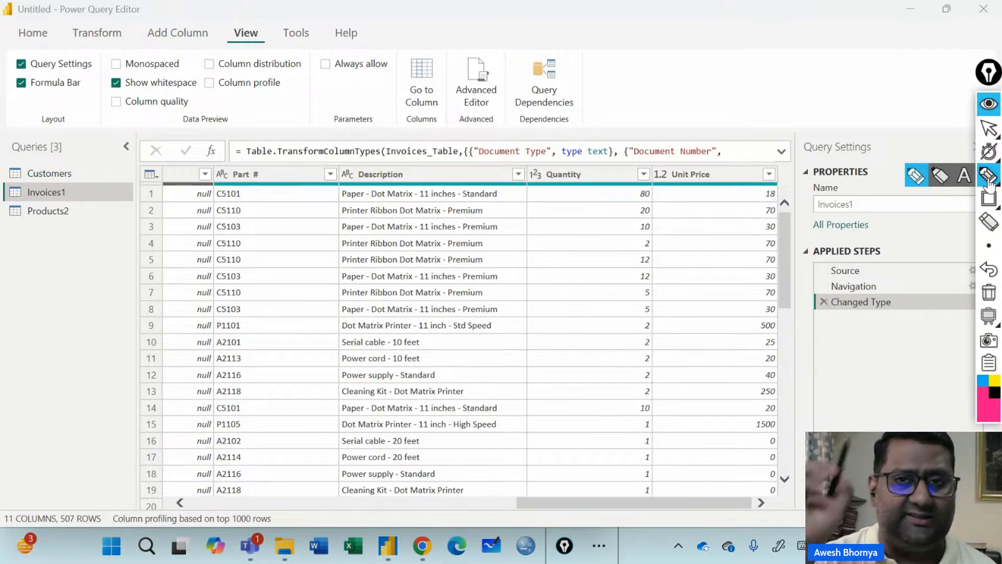
mouse_move(652, 73)
mouse_down()
mouse_move(655, 115)
mouse_move(711, 98)
mouse_move(749, 52)
mouse_move(791, 76)
mouse_up()
drag(621, 143, 855, 66)
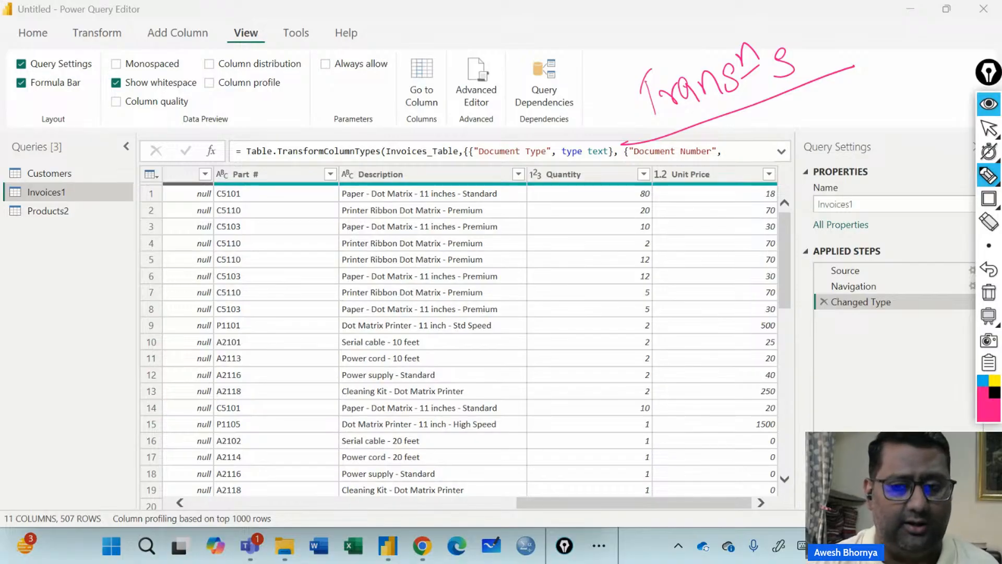
mouse_move(618, 78)
mouse_down()
mouse_move(638, 134)
mouse_move(772, 10)
mouse_move(835, 73)
mouse_up()
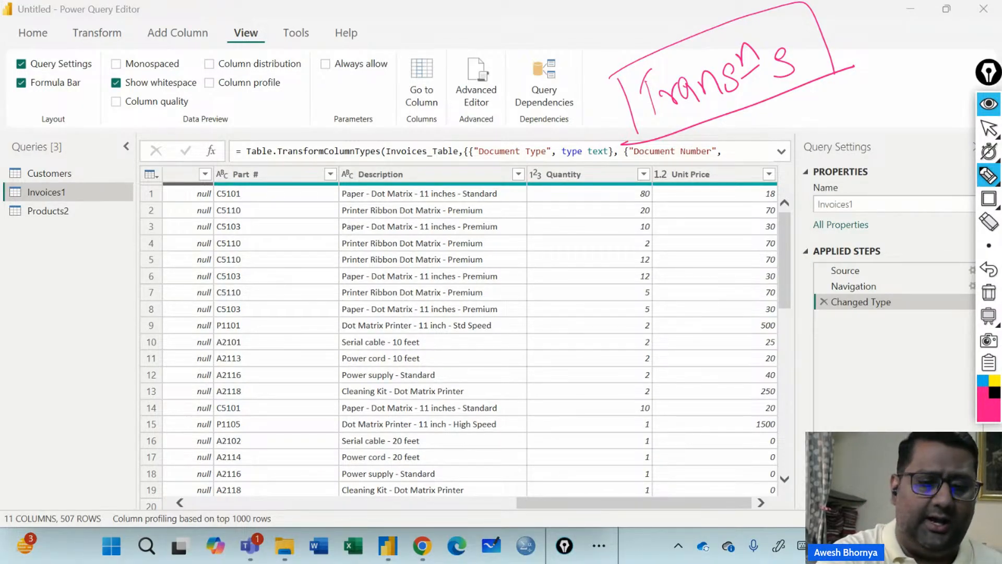
- Draw tick marks beside the Customers and Products2 queries and handwrite an underlined "Master" below the query list
drag(81, 173, 129, 125)
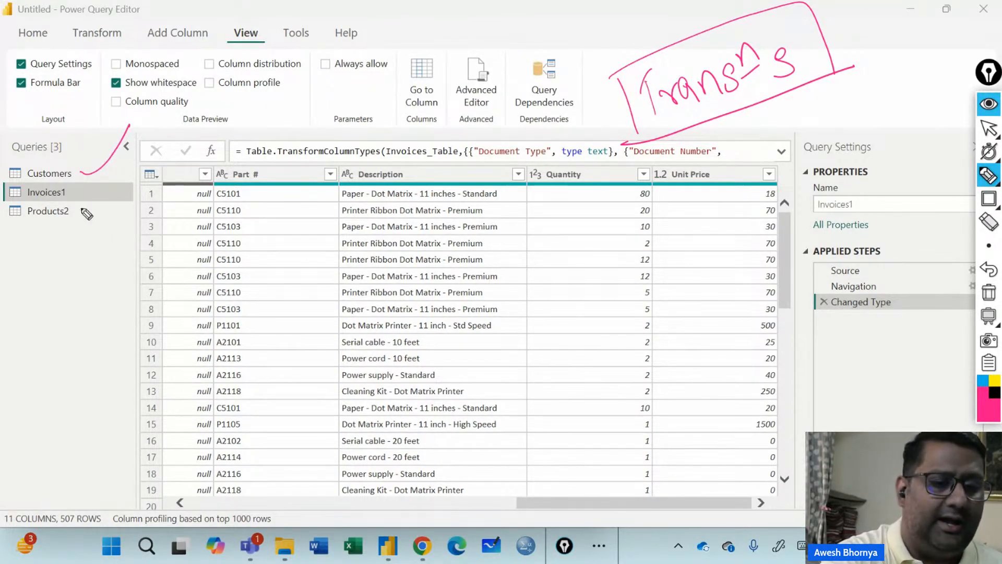
drag(77, 210, 133, 186)
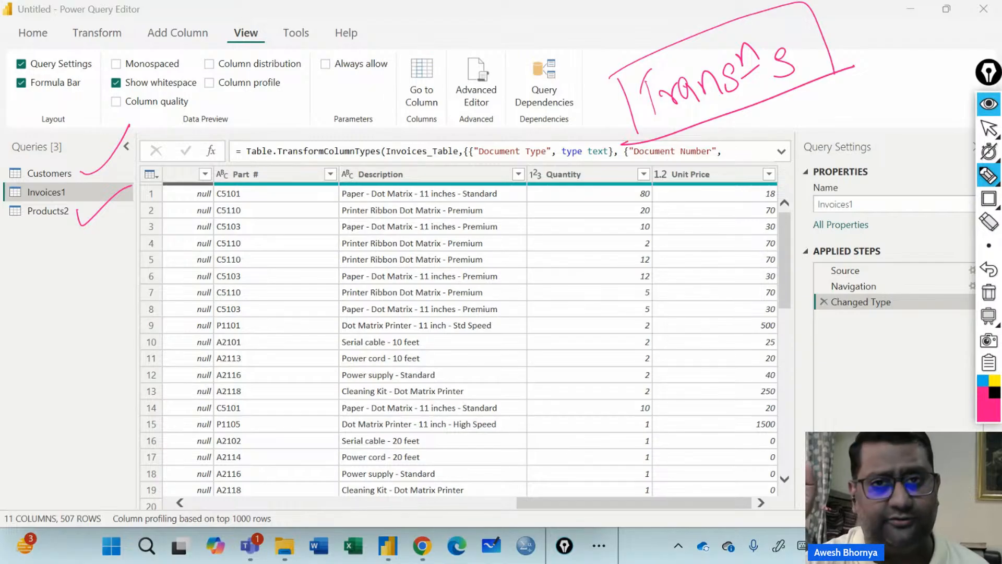
click(56, 251)
drag(39, 275, 59, 317)
mouse_move(40, 276)
mouse_down()
mouse_move(92, 290)
mouse_move(171, 236)
mouse_up()
drag(54, 347, 189, 260)
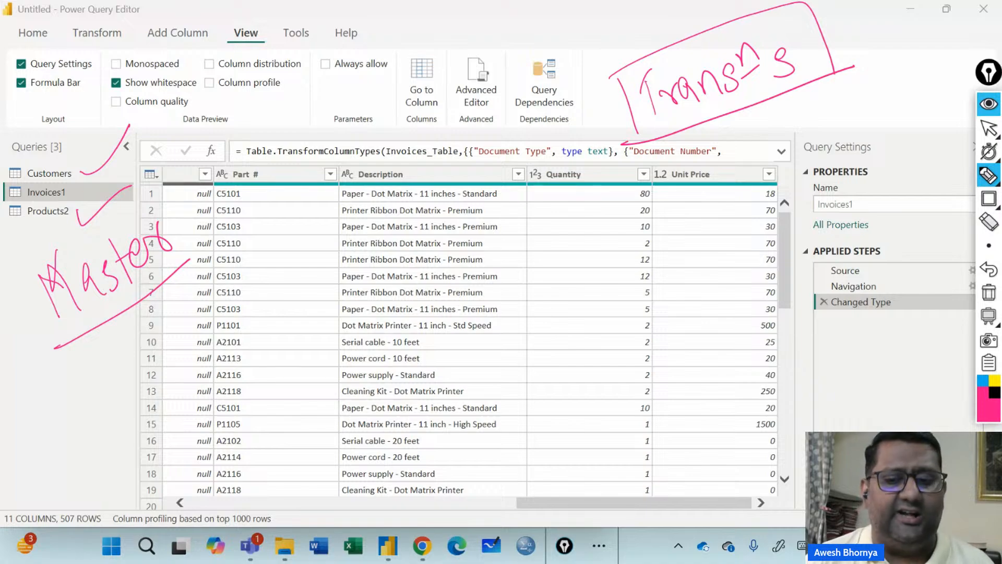
- Draw a downward arrow over the first Unit Price values, and switch the annotation overlay to a blank whiteboard
mouse_move(685, 197)
mouse_down()
mouse_move(685, 259)
mouse_move(696, 243)
mouse_up()
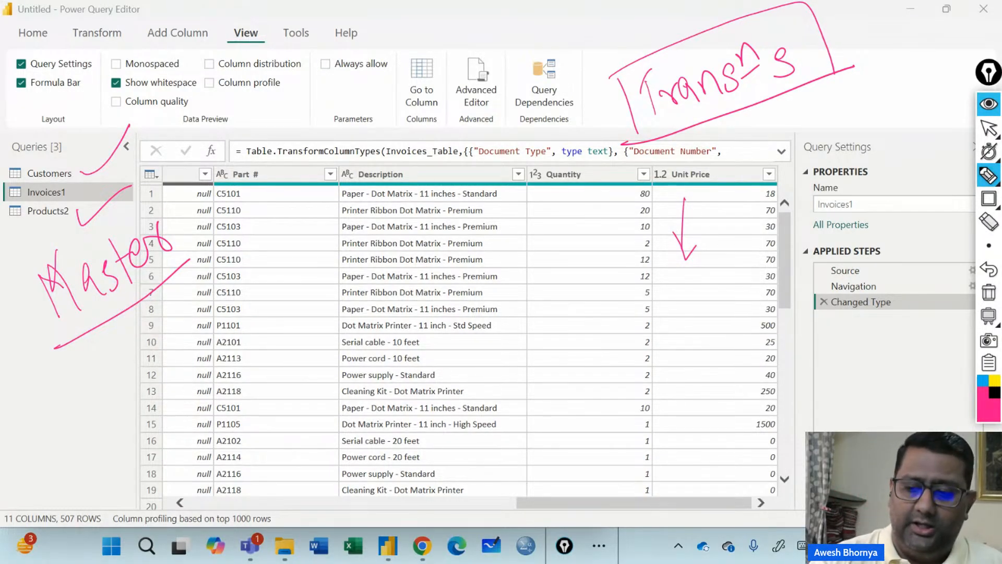
mouse_move(990, 199)
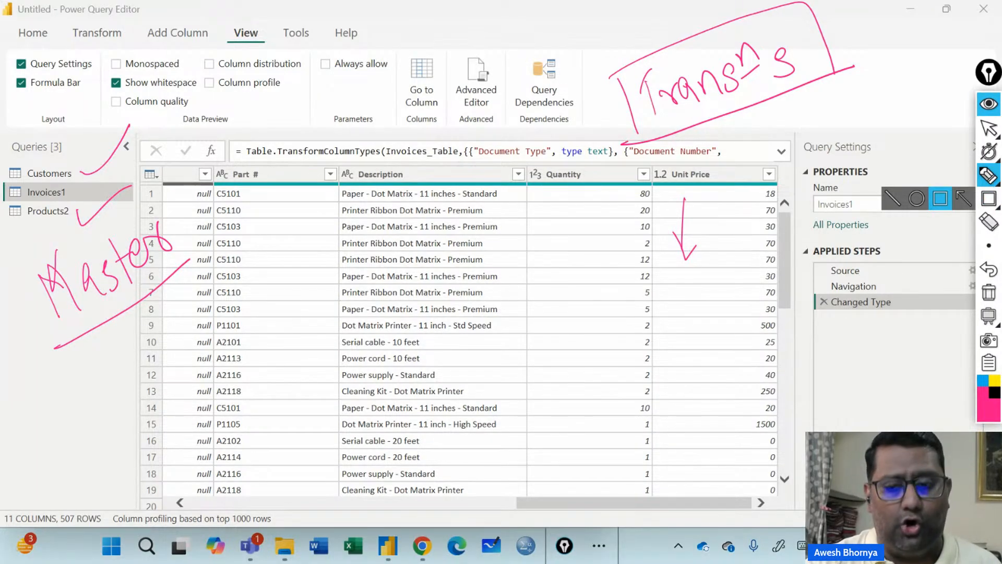
click(988, 314)
click(988, 289)
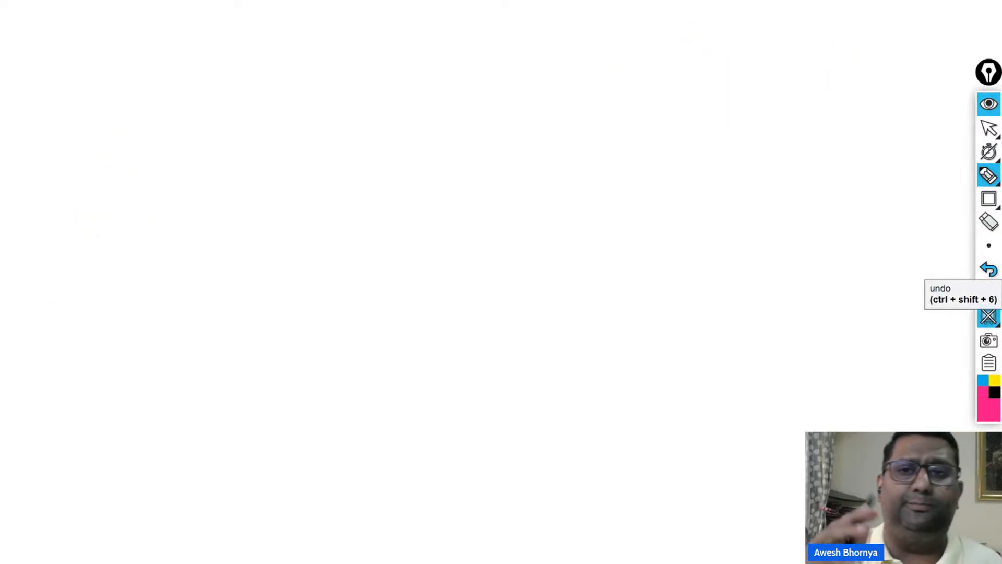
- Handwrite "Dimension" and "Fact" side by side on the whiteboard
drag(265, 139, 260, 191)
click(282, 142)
mouse_move(288, 157)
mouse_down()
mouse_move(290, 178)
mouse_move(319, 158)
mouse_move(387, 179)
mouse_move(421, 141)
mouse_move(473, 166)
mouse_up()
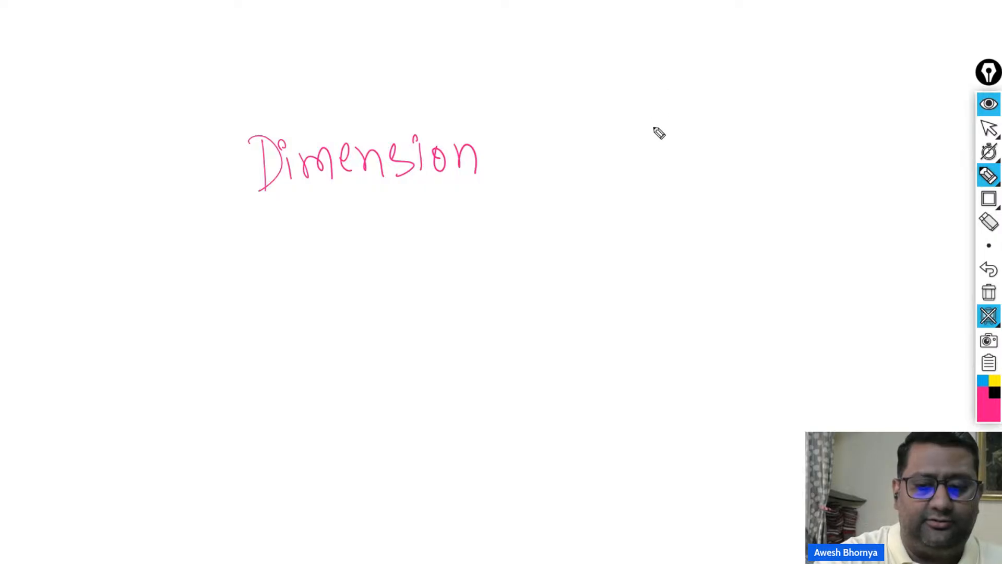
mouse_move(673, 176)
mouse_down()
mouse_move(671, 128)
mouse_move(692, 115)
mouse_up()
mouse_move(681, 151)
mouse_down()
mouse_move(699, 148)
mouse_move(726, 172)
mouse_move(765, 176)
mouse_up()
drag(750, 155, 787, 140)
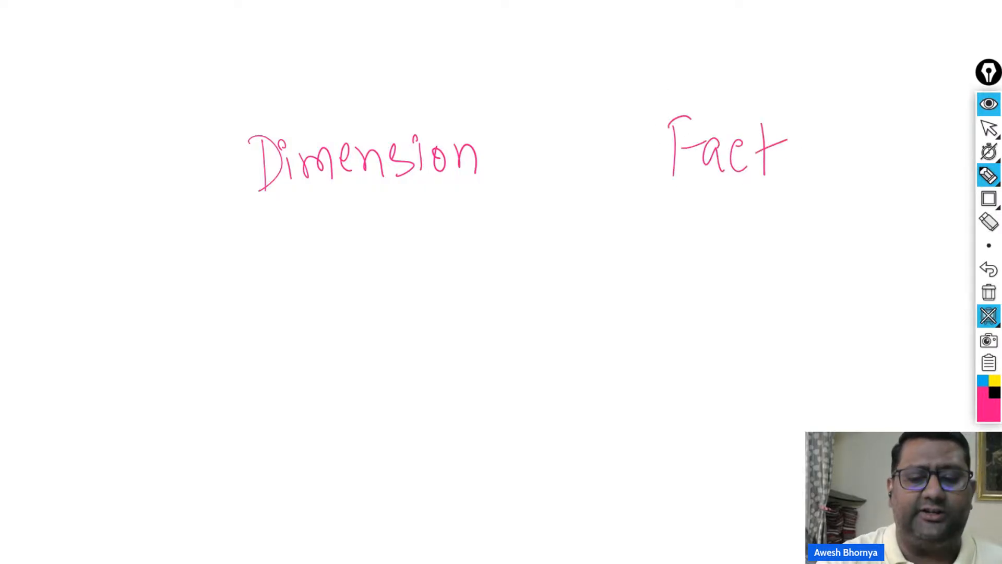
- Handwrite an underlined "Master" above "Dimension" and an underlined "Transaction" above "Fact"
mouse_move(287, 61)
mouse_down()
mouse_move(299, 95)
mouse_move(360, 105)
mouse_up()
drag(389, 57, 387, 94)
mouse_move(375, 76)
mouse_down()
mouse_move(414, 72)
mouse_move(424, 93)
mouse_up()
drag(428, 94, 444, 65)
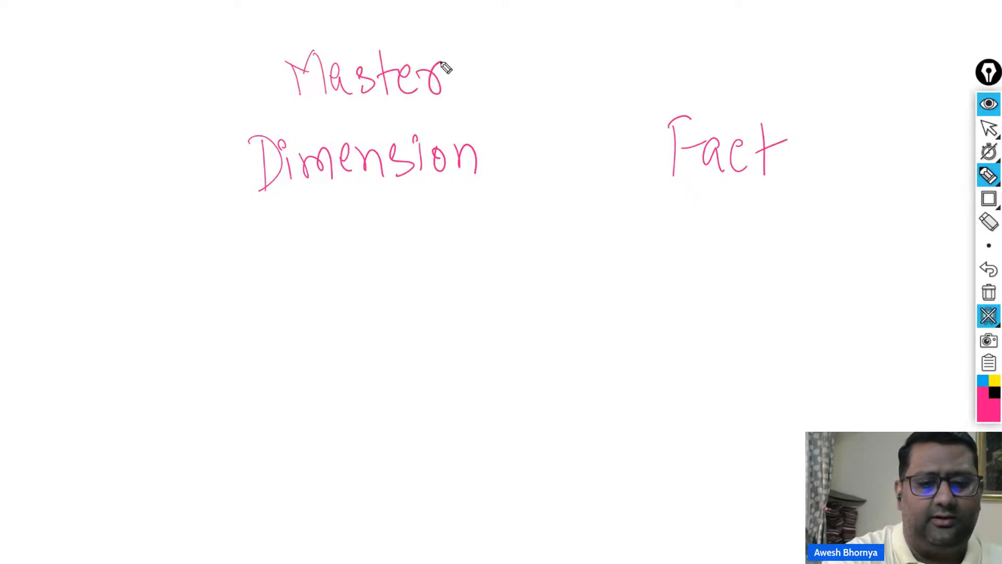
drag(293, 126, 470, 109)
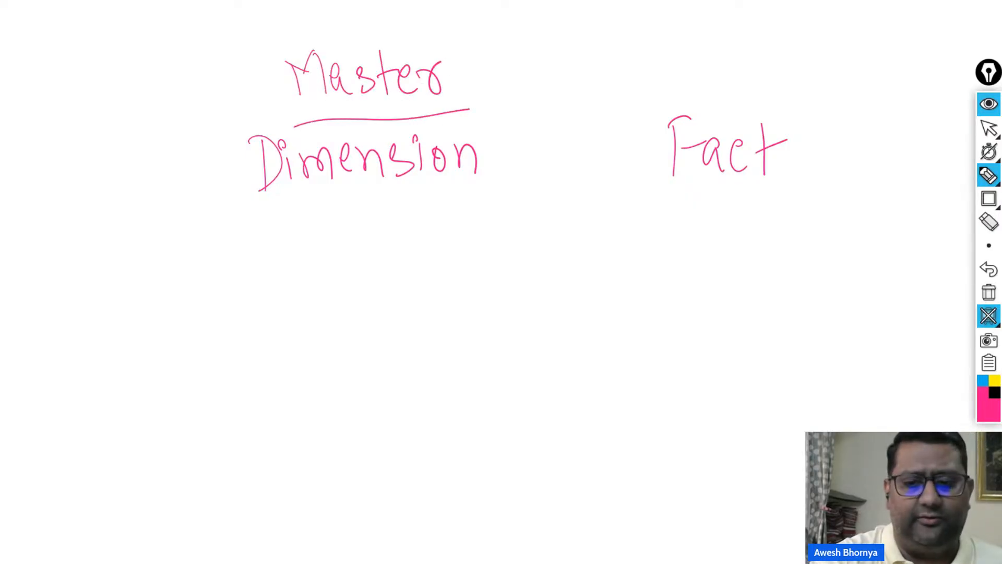
mouse_move(659, 57)
mouse_down()
mouse_move(665, 101)
mouse_move(659, 50)
mouse_up()
mouse_move(679, 102)
mouse_down()
mouse_move(700, 65)
mouse_move(724, 96)
mouse_move(793, 85)
mouse_move(807, 96)
mouse_up()
mouse_move(815, 50)
mouse_down()
mouse_move(817, 99)
mouse_move(827, 65)
mouse_up()
mouse_move(833, 73)
mouse_down()
mouse_move(834, 97)
mouse_move(847, 72)
mouse_move(884, 92)
mouse_up()
drag(666, 121, 912, 110)
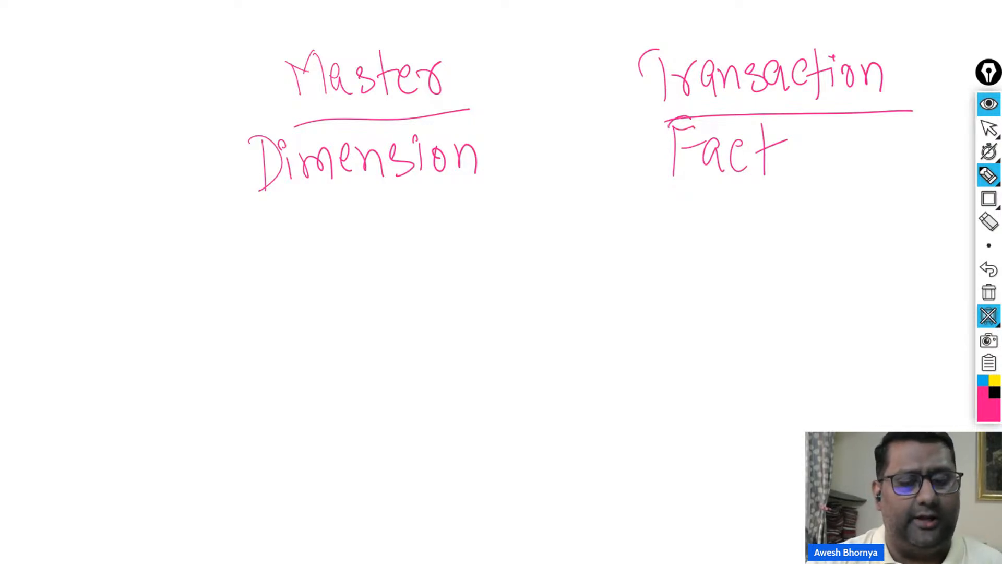
- Draw one large empty box below "Dimension" and another below "Fact"
drag(343, 238, 342, 390)
mouse_move(347, 232)
mouse_down()
mouse_move(390, 231)
mouse_move(467, 387)
mouse_move(326, 372)
mouse_up()
mouse_move(704, 226)
mouse_down()
mouse_move(709, 376)
mouse_move(897, 211)
mouse_move(684, 382)
mouse_up()
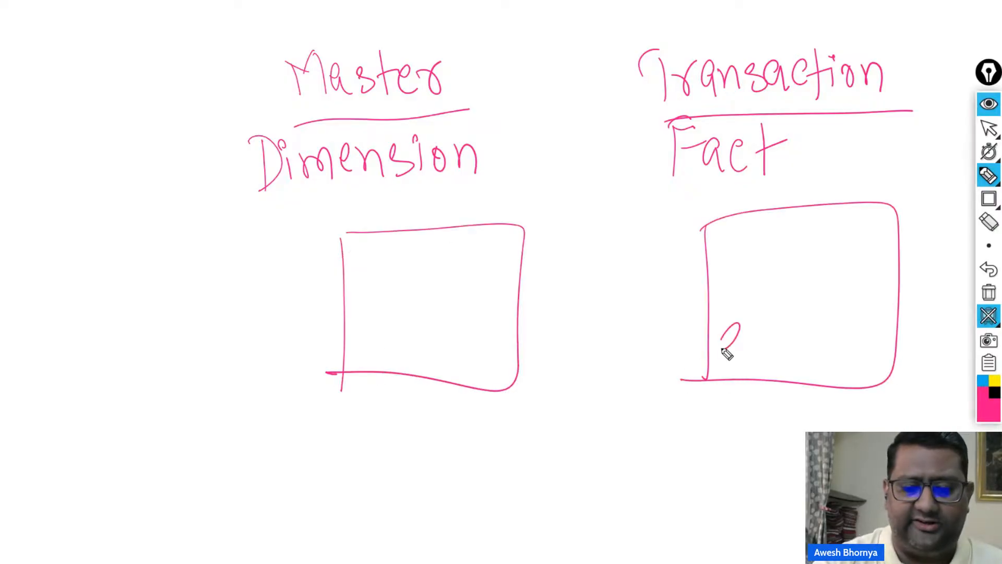
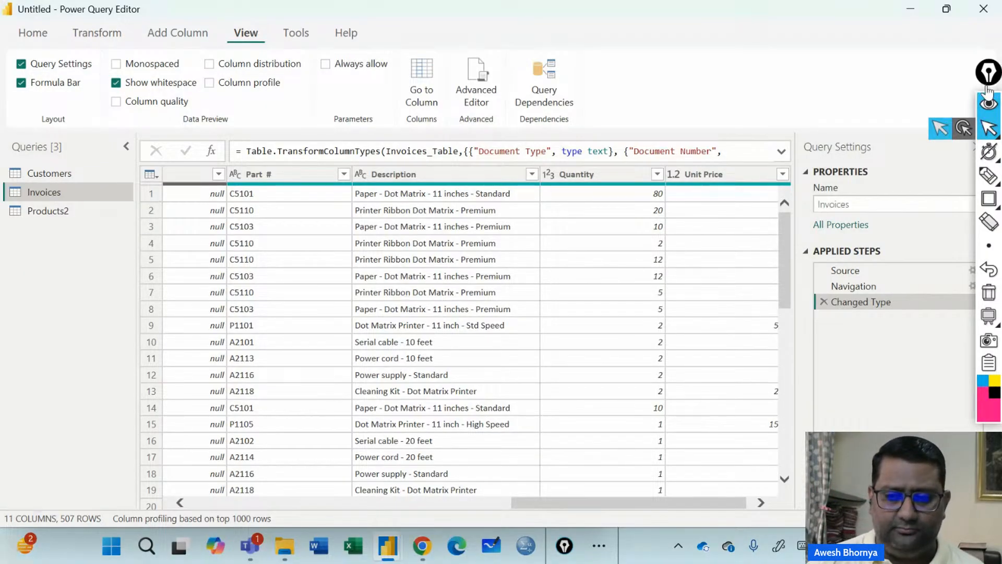
- Show column quality, column distribution and column profile for the Reason Code column of the Invoices query
drag(531, 502, 353, 502)
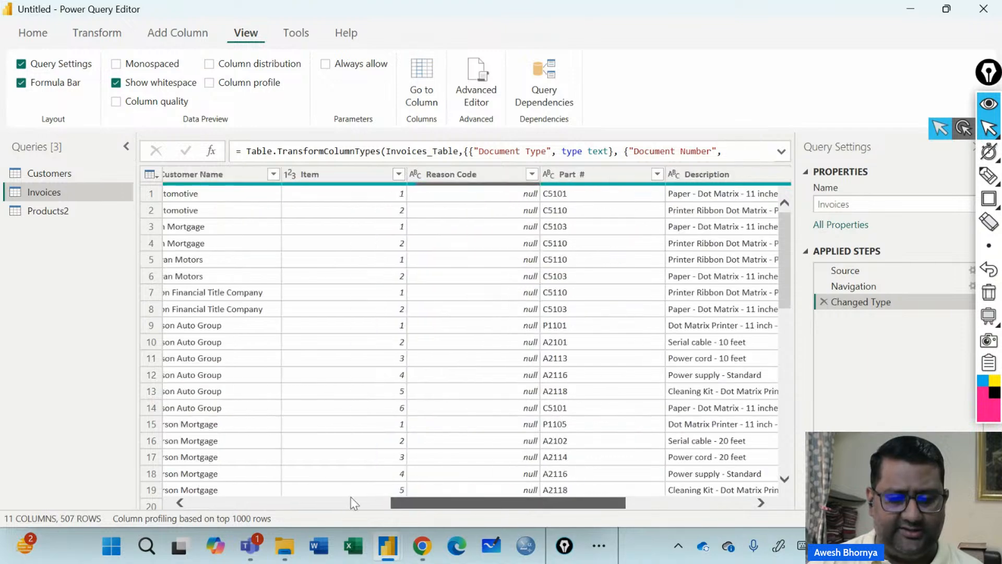
click(352, 500)
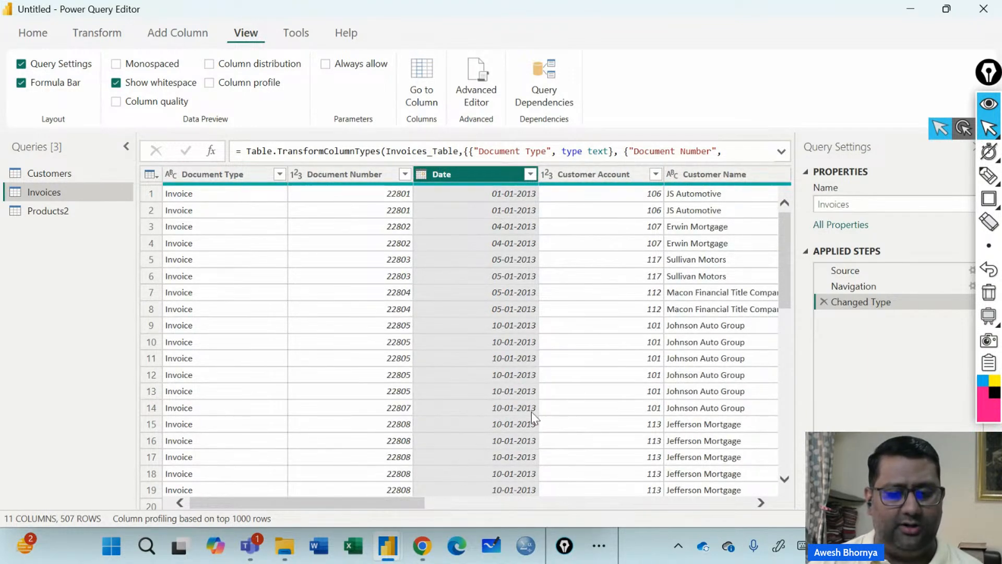
drag(381, 503, 601, 507)
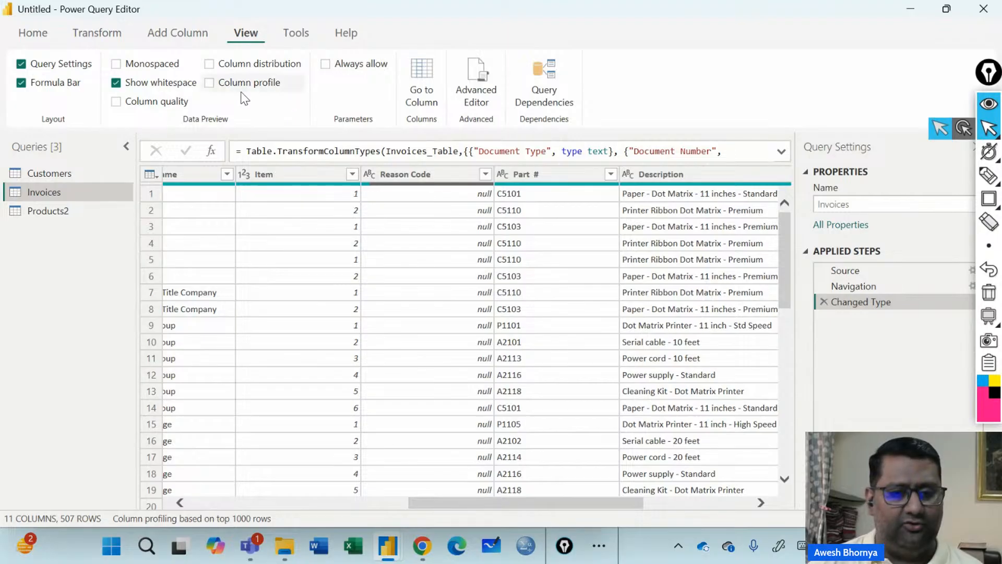
click(416, 173)
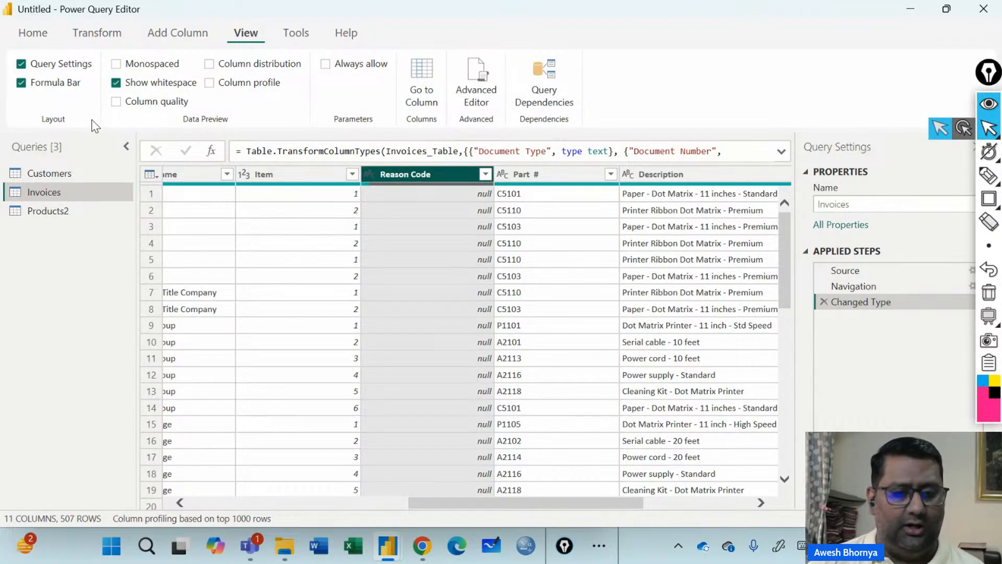
click(156, 101)
click(209, 64)
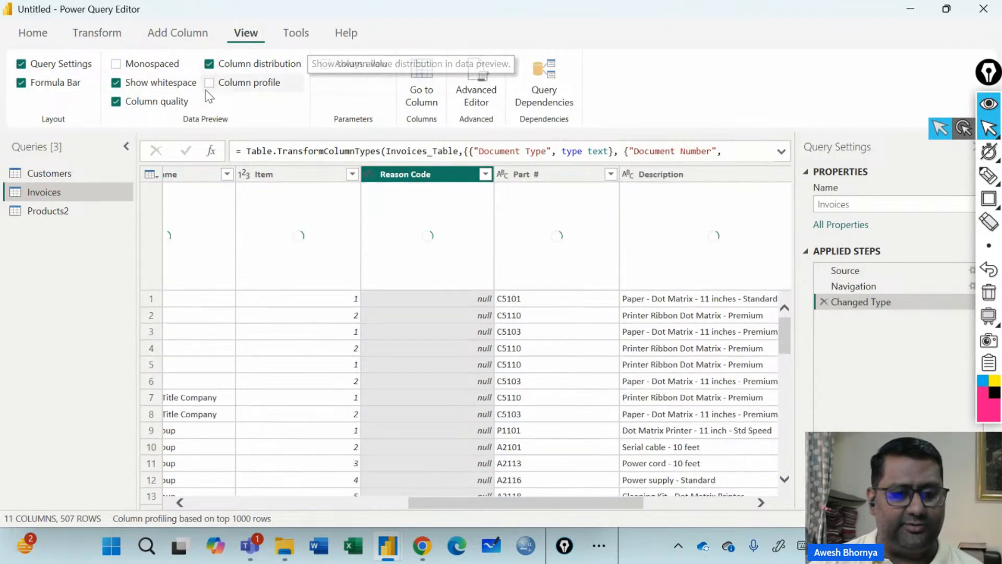
click(209, 83)
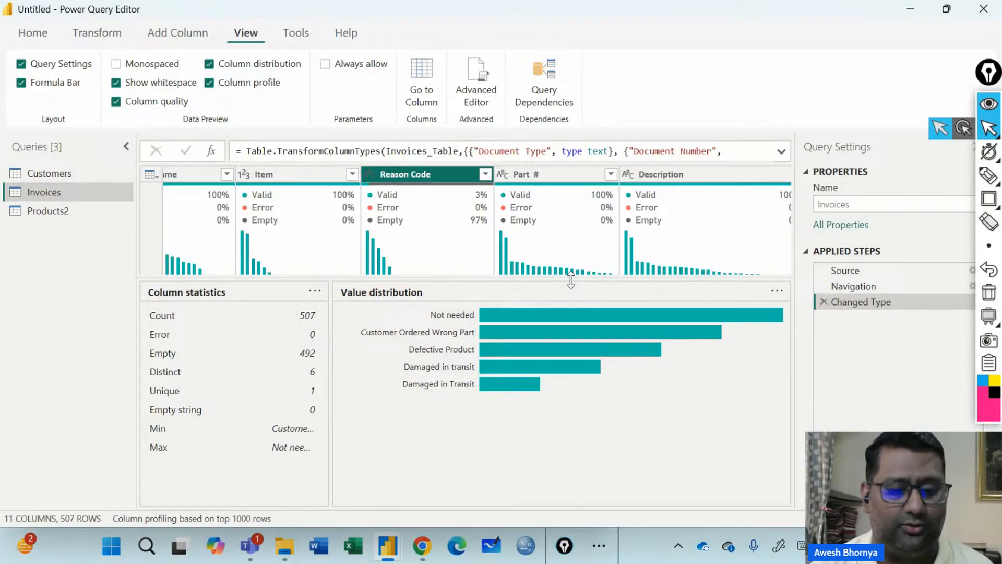
- Draw rectangles around the value distribution chart and the Reason Code quality percentages, and clear them
click(989, 198)
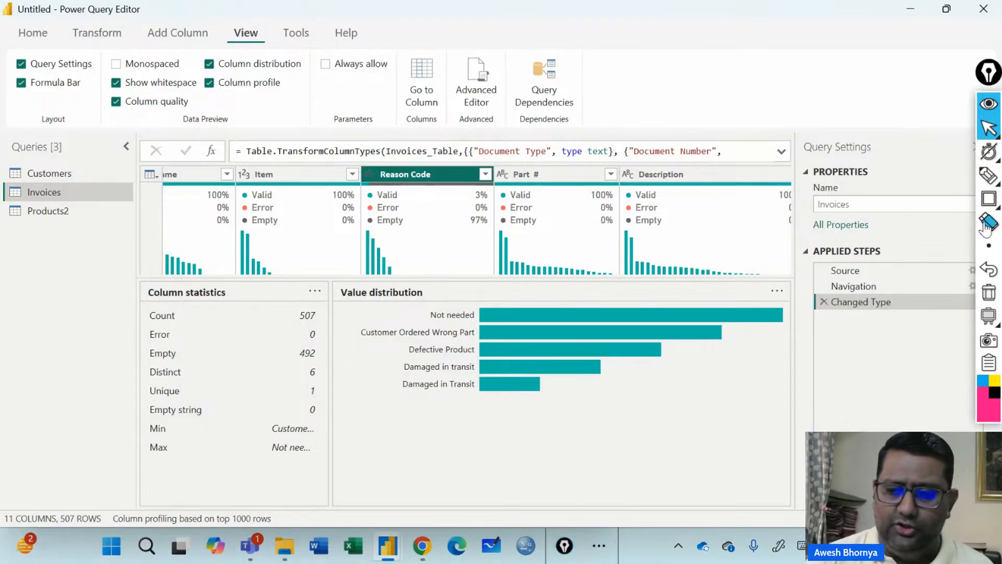
mouse_move(348, 299)
mouse_down()
mouse_move(788, 412)
mouse_move(792, 402)
mouse_up()
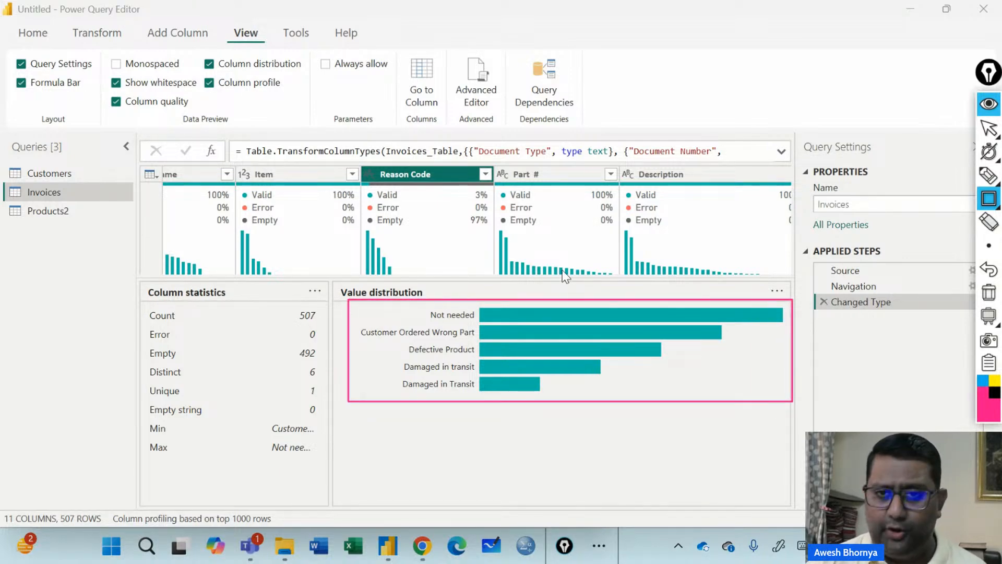
mouse_move(364, 187)
mouse_down()
mouse_move(432, 230)
mouse_move(494, 230)
mouse_up()
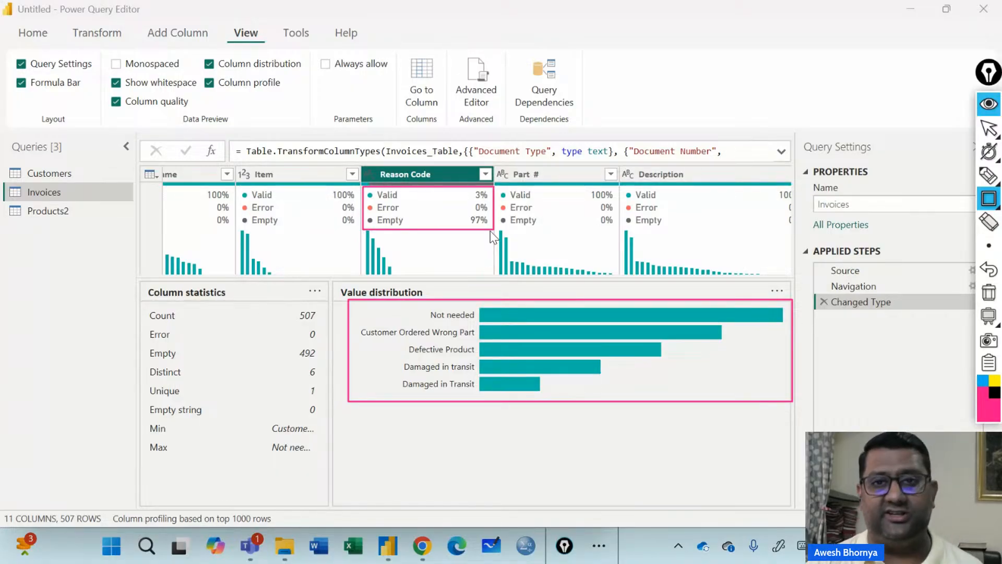
click(994, 294)
click(989, 128)
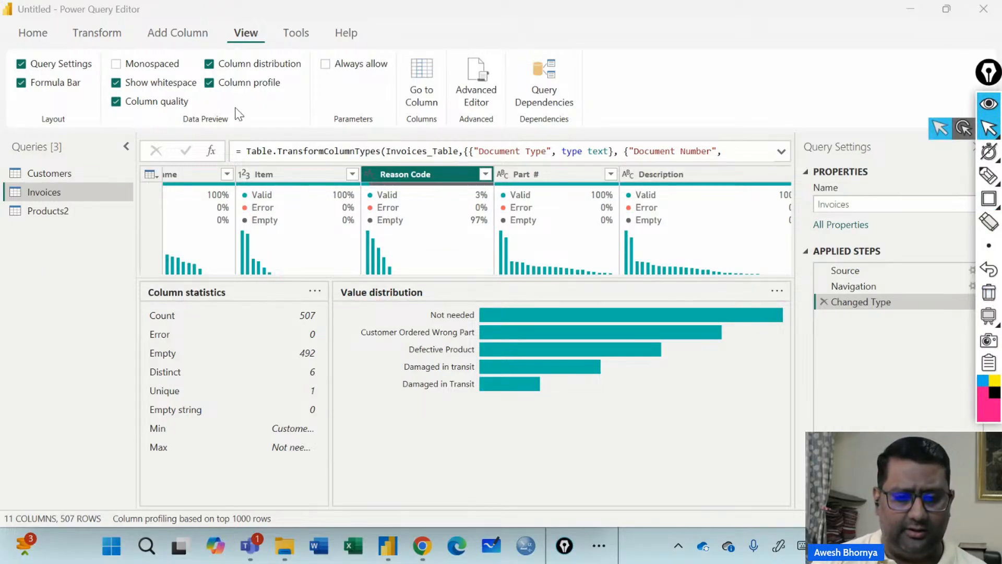
- Turn off the column profile, column distribution and column quality displays
click(209, 83)
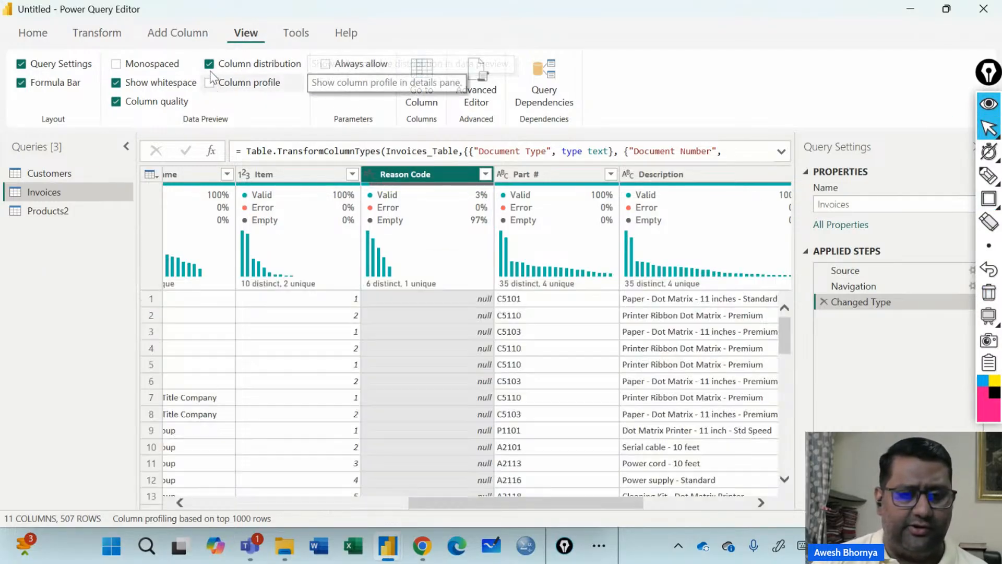
click(209, 64)
click(116, 102)
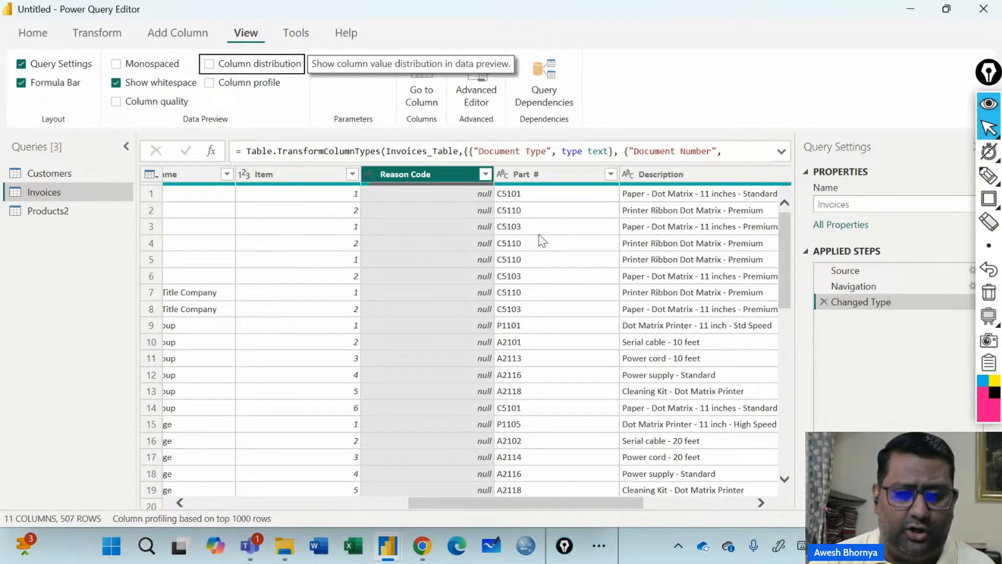
- Go through the Invoices columns one by one from Part # to Unit Price
click(540, 174)
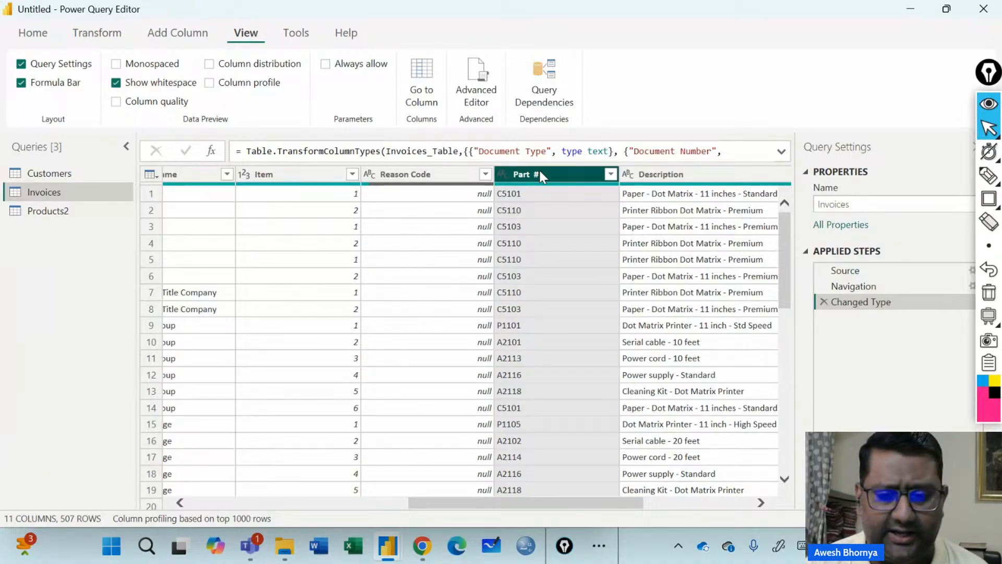
key(Right)
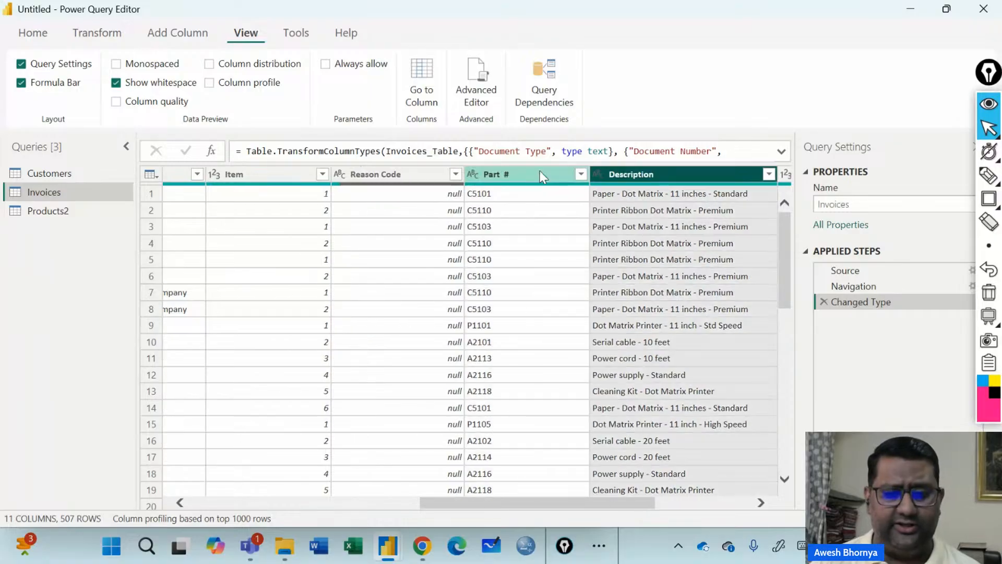
key(Right)
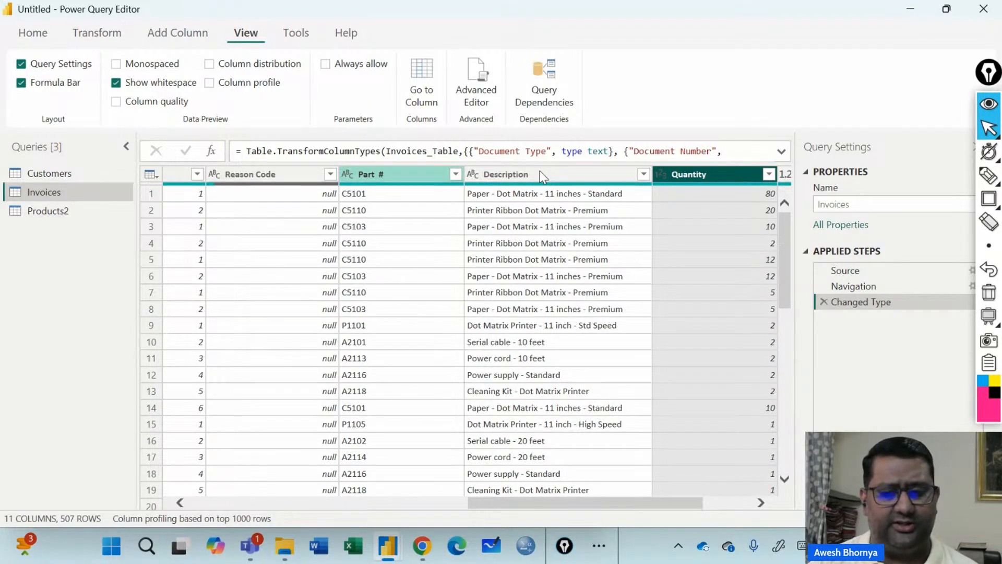
key(Right)
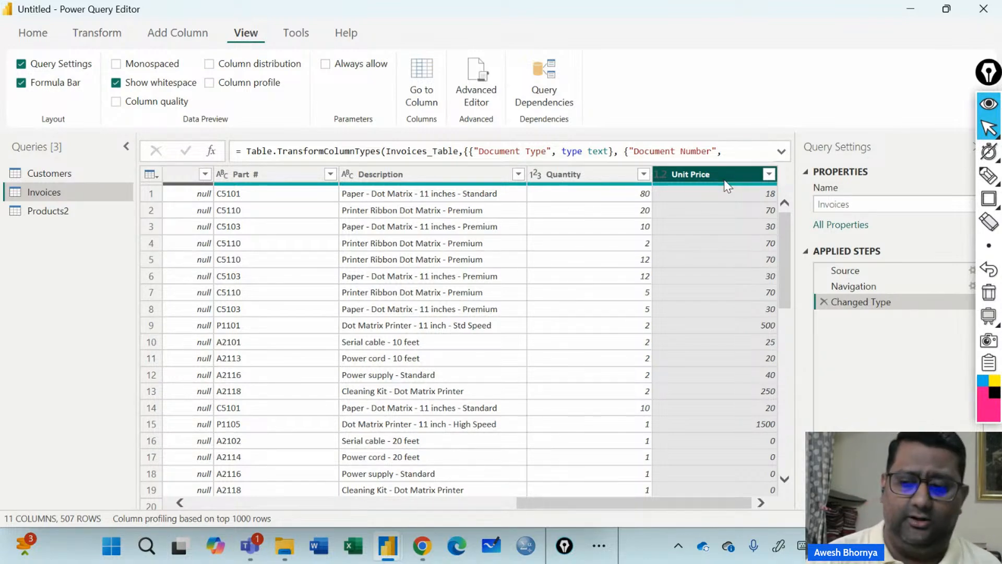
- Handwrite a boxed "Purchase" over the Unit Price column
click(989, 176)
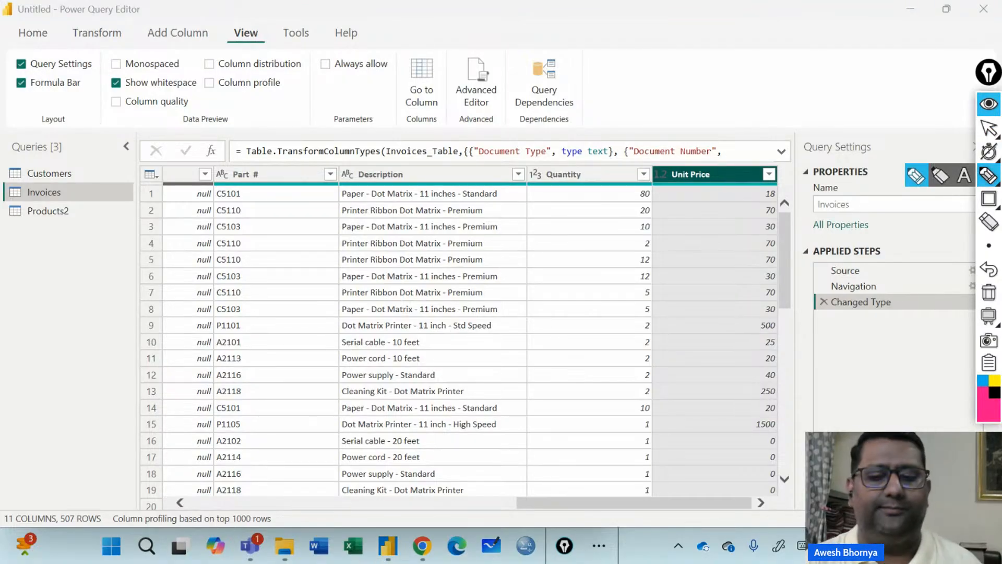
mouse_move(658, 272)
mouse_down()
mouse_move(688, 287)
mouse_move(740, 242)
mouse_move(754, 255)
mouse_move(752, 245)
mouse_move(786, 233)
mouse_move(678, 326)
mouse_move(679, 351)
mouse_up()
drag(659, 257, 765, 196)
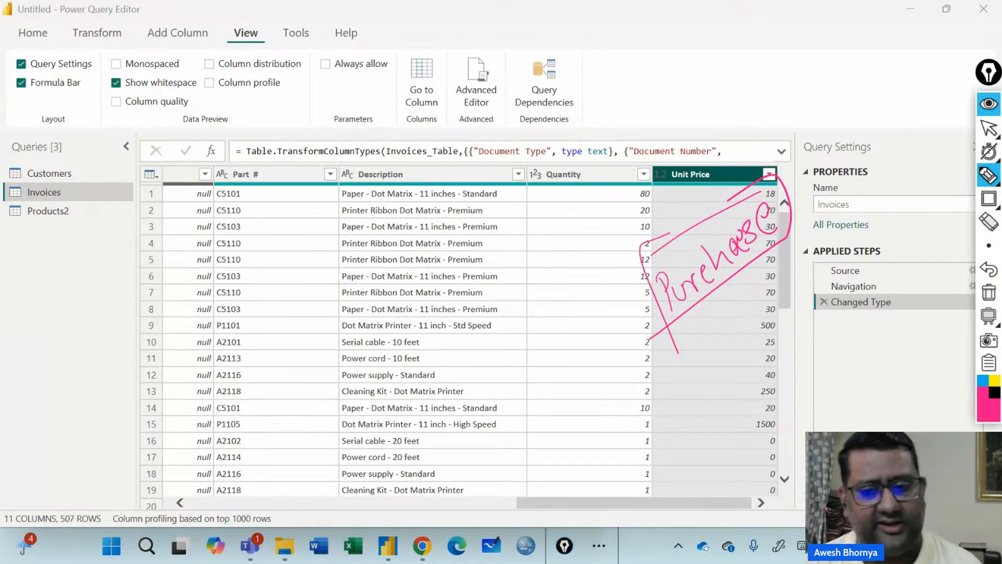
- Circle the Unit Price data type symbol, handwrite a boxed "F-DN" over the column, and clear all annotations
drag(669, 148, 647, 178)
mouse_move(664, 386)
mouse_down()
mouse_move(676, 433)
mouse_move(679, 373)
mouse_up()
drag(677, 404, 707, 372)
drag(708, 372, 710, 403)
mouse_move(718, 347)
mouse_down()
mouse_move(733, 381)
mouse_move(751, 357)
mouse_up()
drag(739, 318, 759, 355)
mouse_move(655, 444)
mouse_down()
mouse_move(647, 352)
mouse_move(686, 456)
mouse_up()
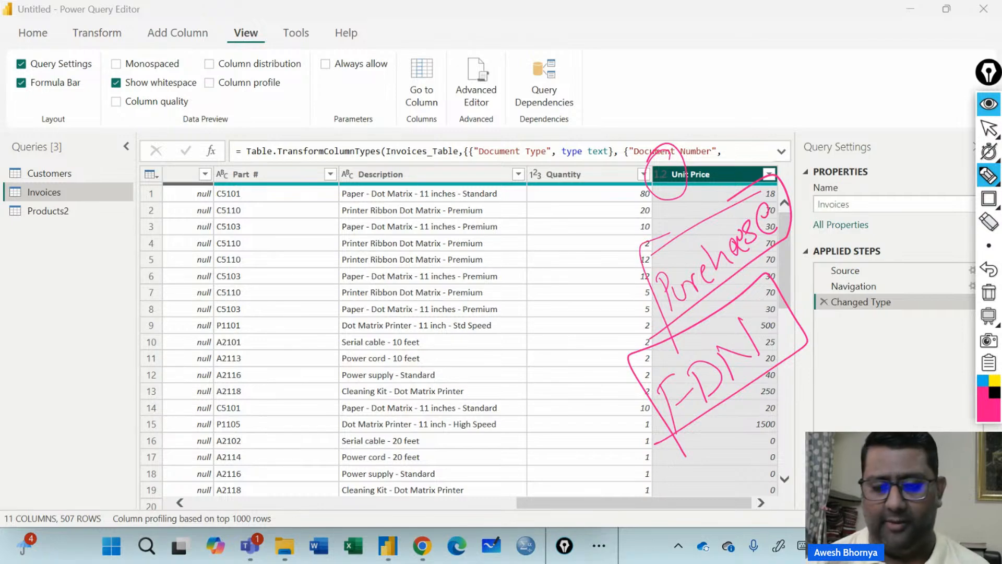
click(989, 292)
click(989, 151)
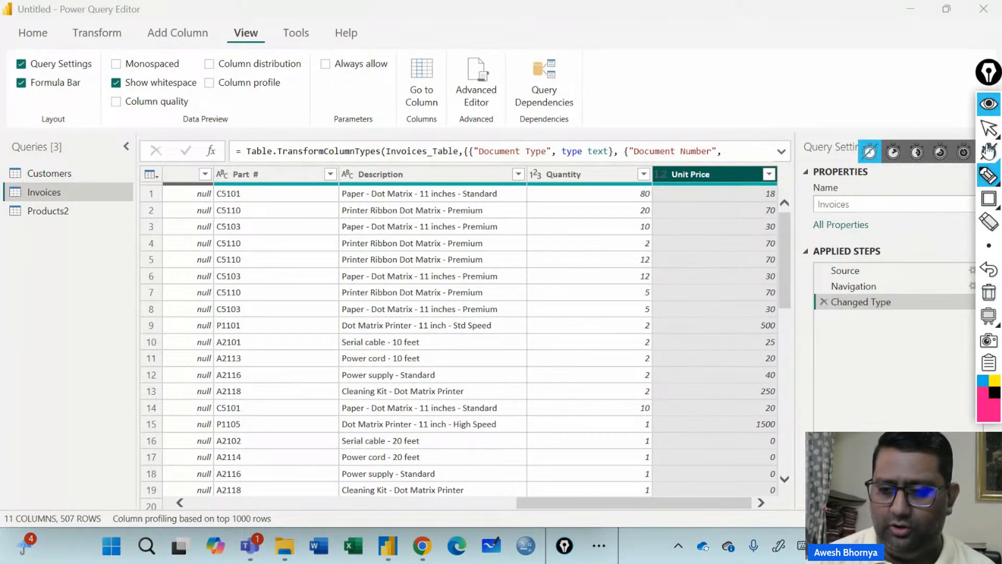
- Choose Fixed decimal number as the data type of the Unit Price column
click(990, 128)
click(662, 174)
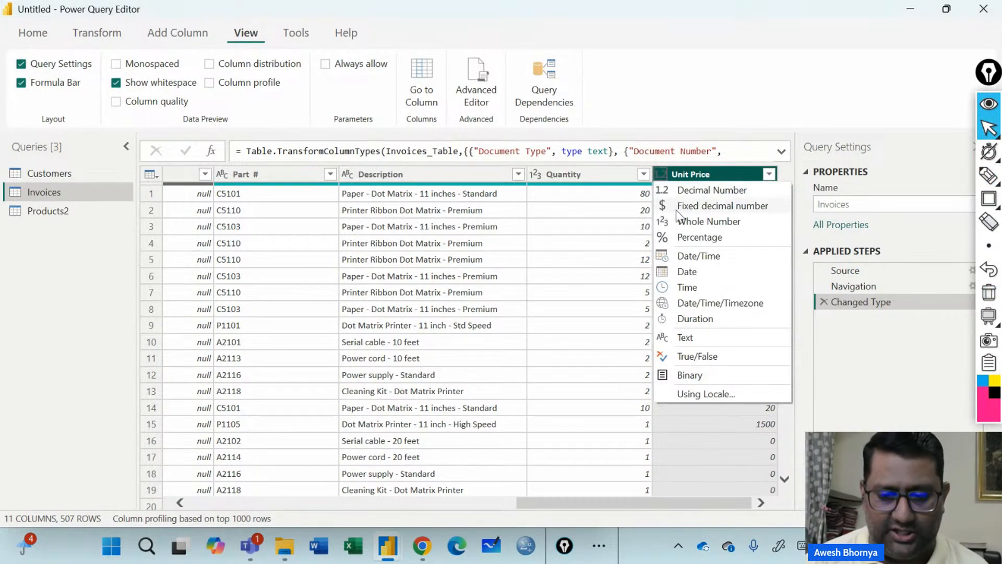
click(700, 205)
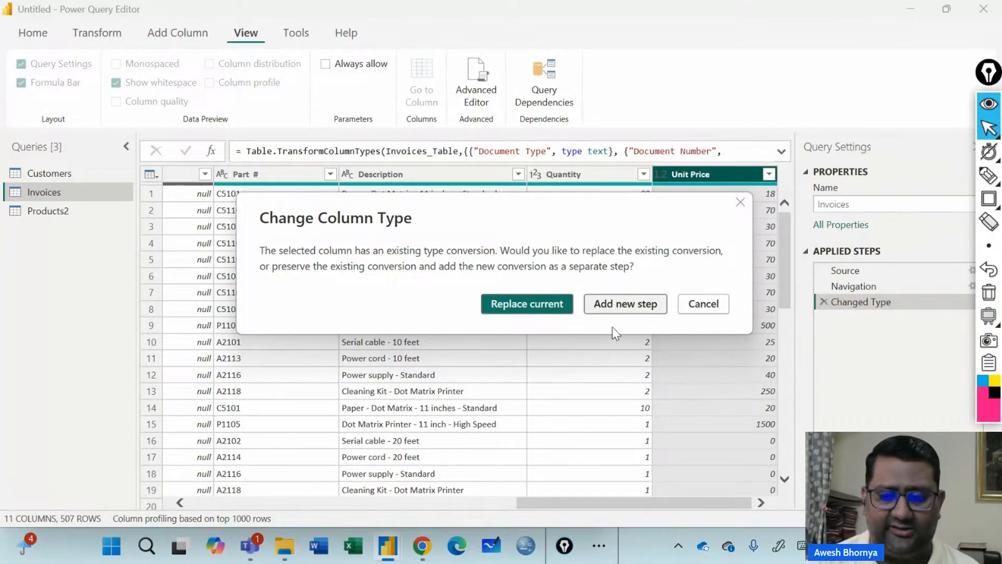
- Draw rectangles around the Changed Type applied step and the row of column headers
click(989, 199)
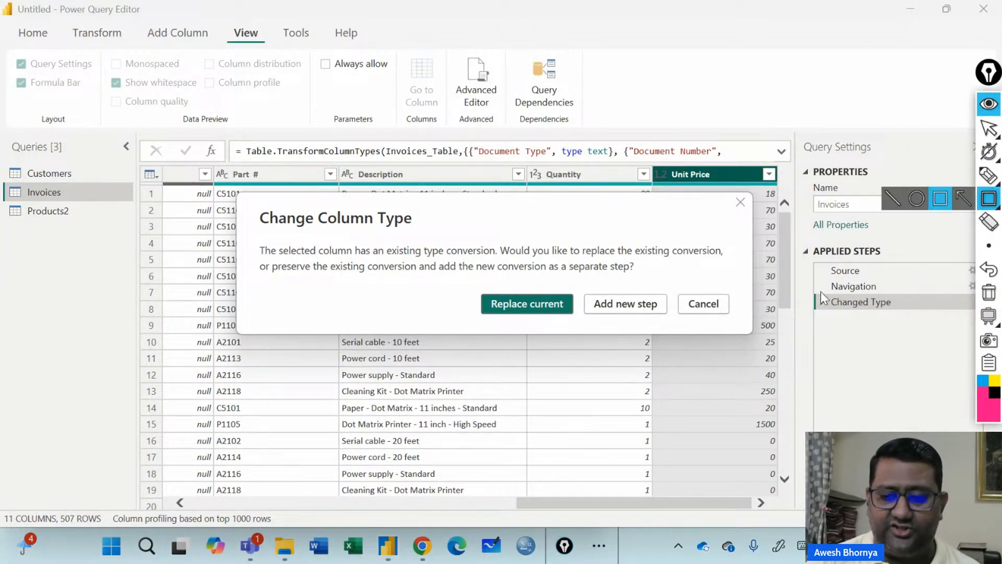
drag(816, 290, 920, 308)
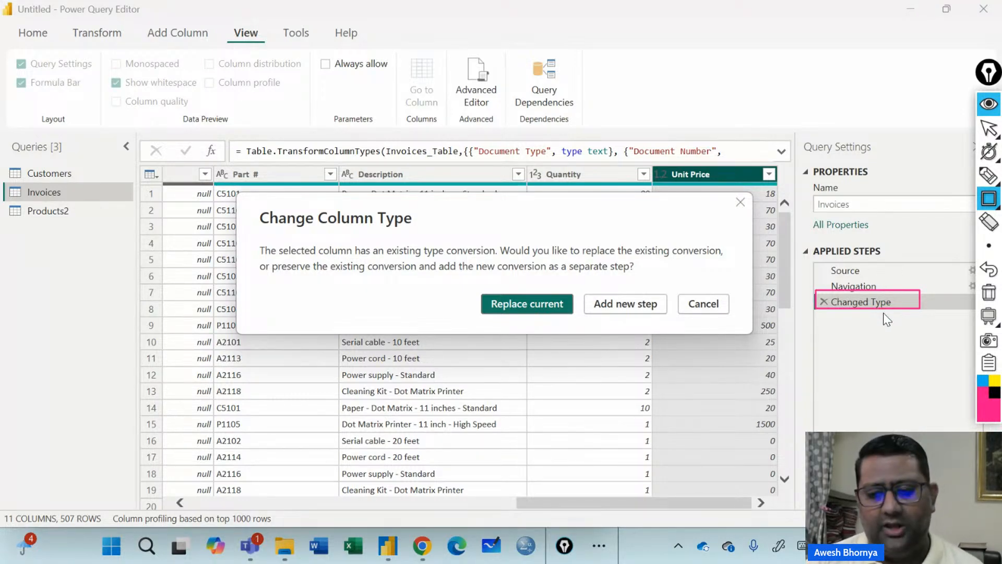
mouse_move(139, 156)
mouse_down()
mouse_move(352, 202)
mouse_move(714, 188)
mouse_move(786, 202)
mouse_move(778, 187)
mouse_up()
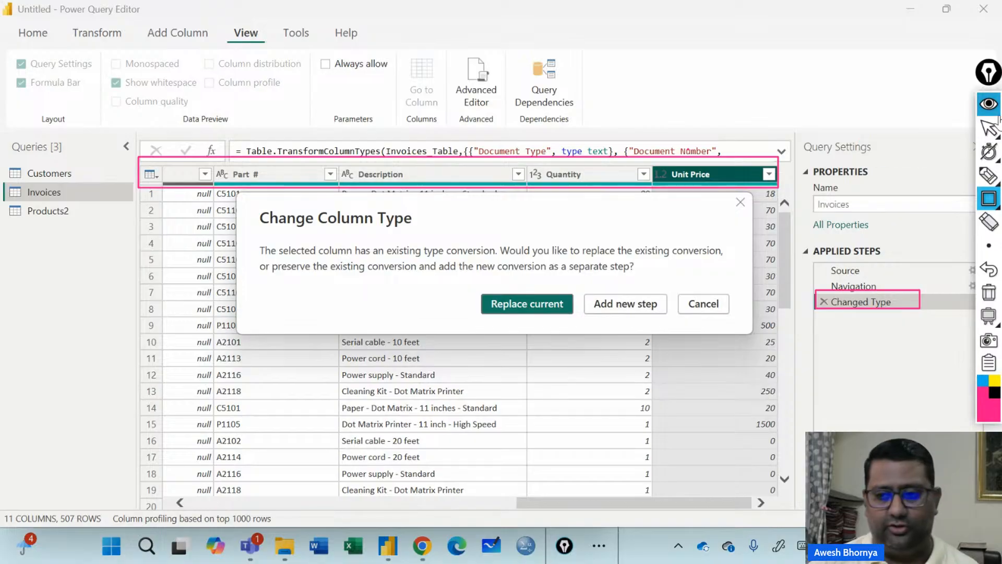
- Add the Unit Price type conversion as a separate step and highlight the Unit Price and Quantity columns in turn
click(642, 307)
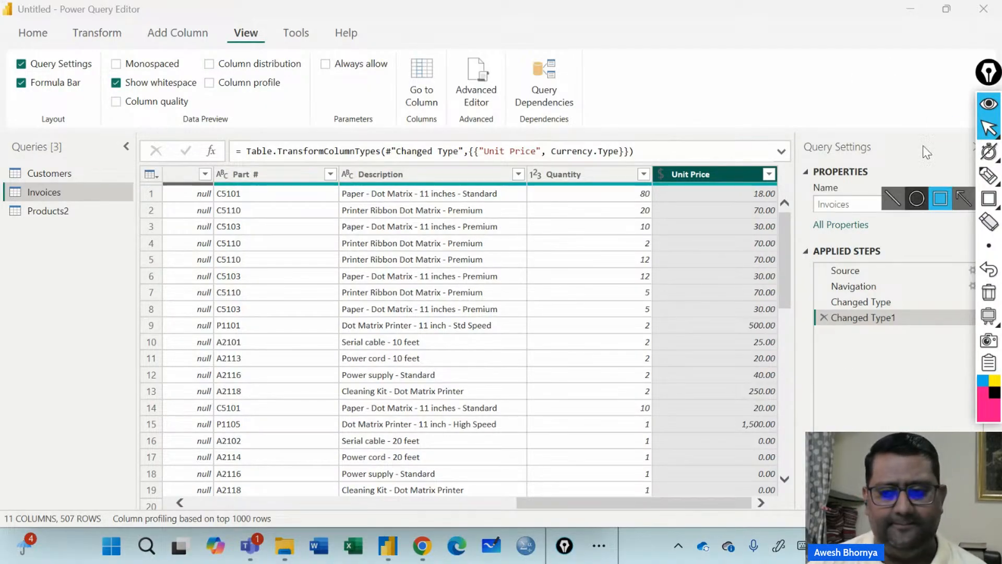
click(699, 182)
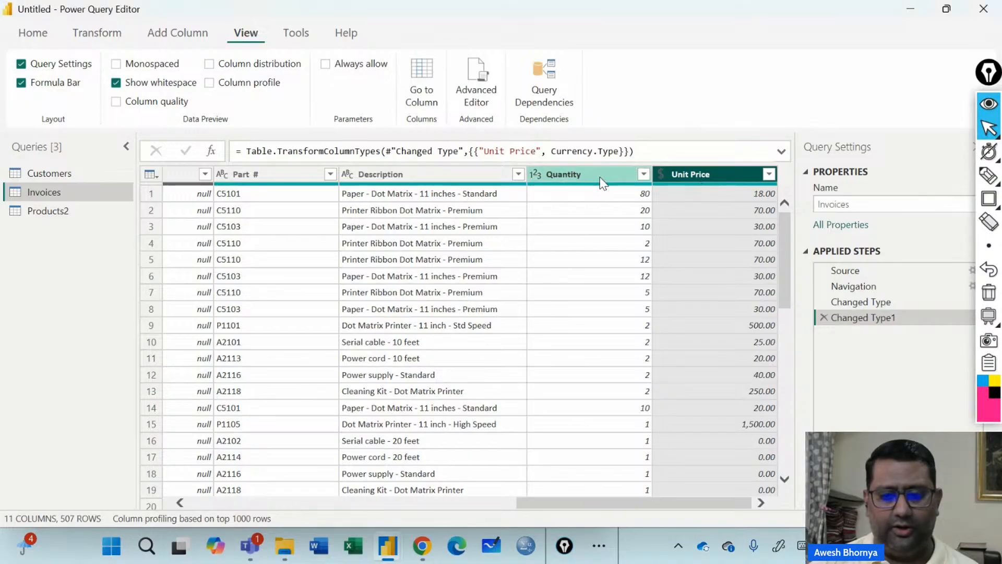
click(588, 178)
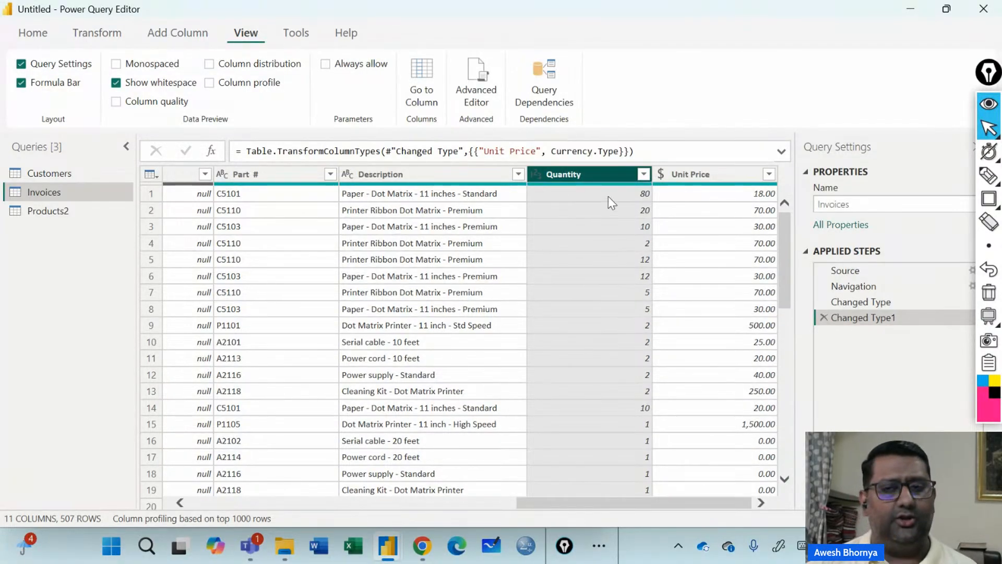
click(687, 174)
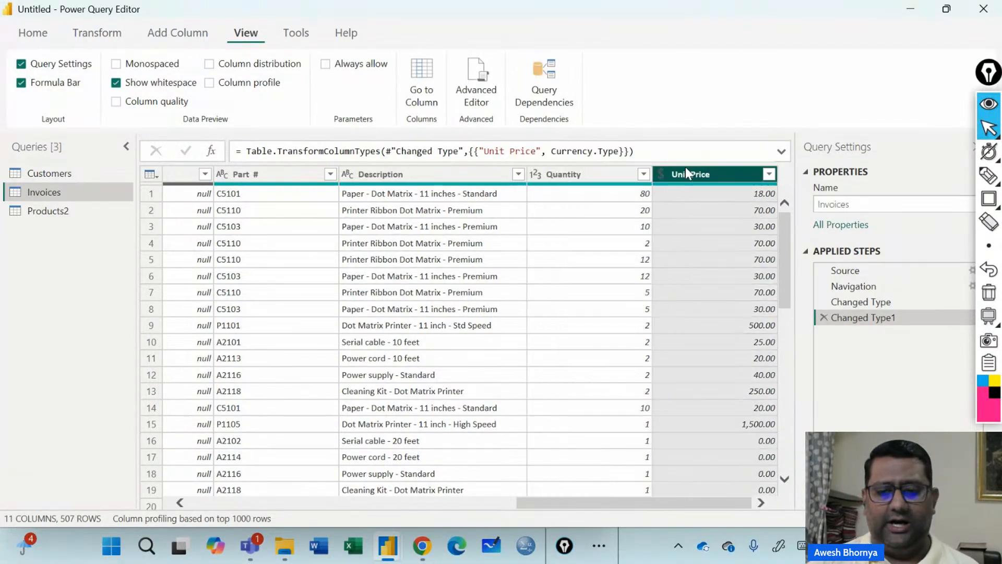
- Draw a curved double-headed arrow linking the Quantity and Unit Price headers and handwrite an underlined "Revenue" beside it
click(390, 178)
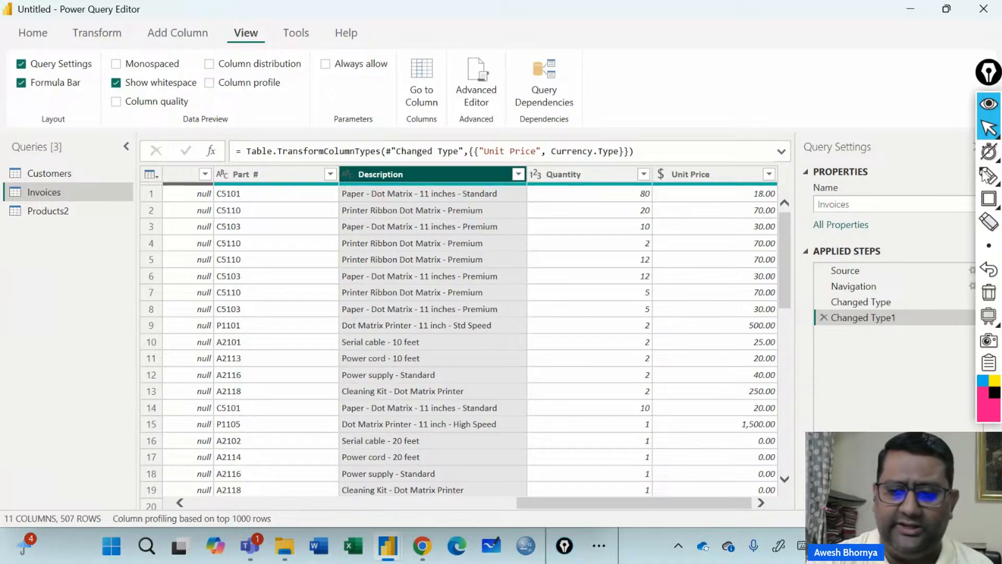
click(989, 175)
mouse_move(603, 178)
mouse_down()
mouse_move(677, 108)
mouse_move(728, 182)
mouse_move(742, 150)
mouse_up()
mouse_move(587, 156)
mouse_down()
mouse_move(606, 187)
mouse_move(622, 158)
mouse_up()
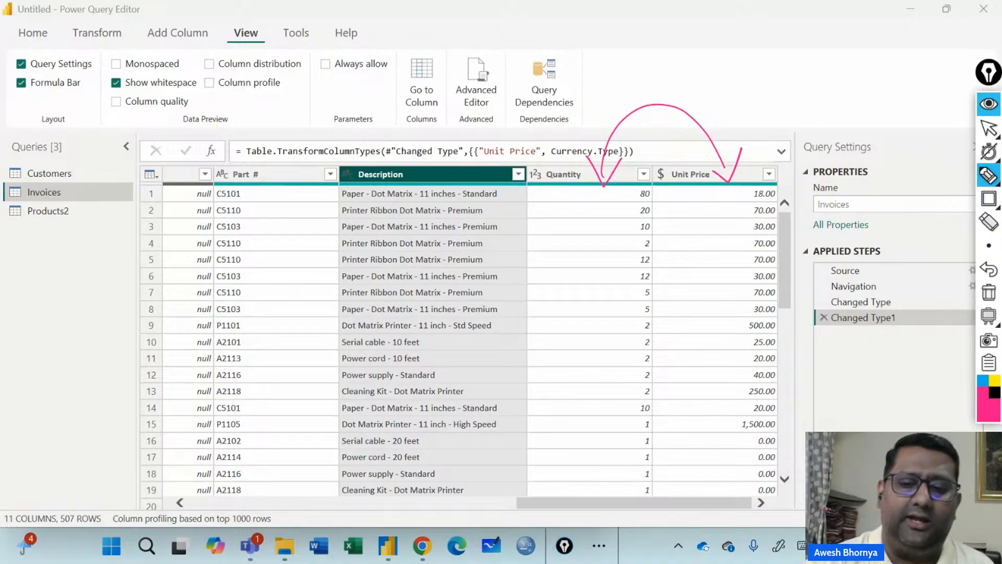
mouse_move(716, 61)
mouse_down()
mouse_move(728, 74)
mouse_move(711, 79)
mouse_move(780, 89)
mouse_move(840, 67)
mouse_move(893, 69)
mouse_up()
drag(705, 135, 928, 66)
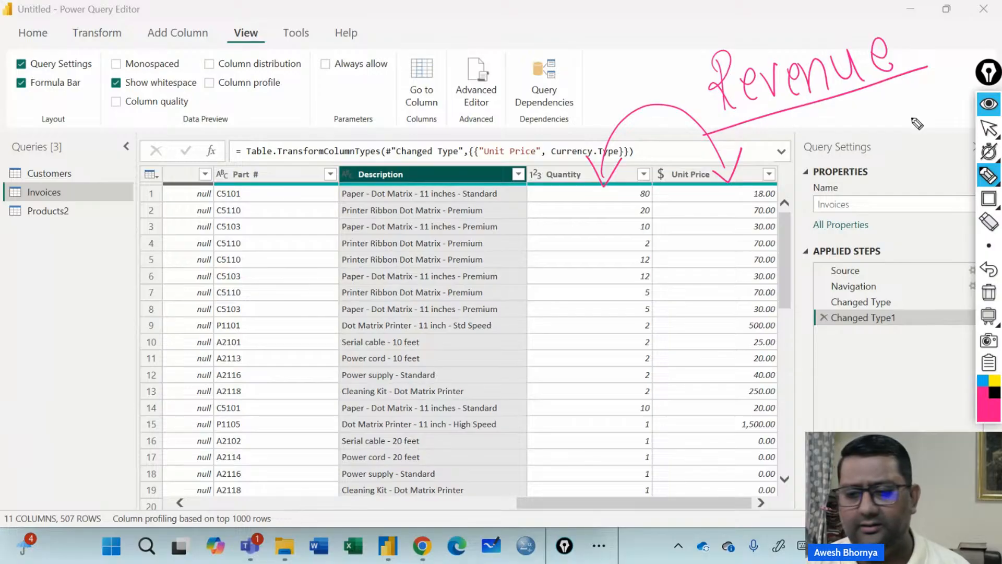
- Handwrite a boxed "KPI" over the Quantity column and draw an arrow pointing down to the box
drag(561, 330, 582, 392)
mouse_move(581, 342)
mouse_down()
mouse_move(575, 367)
mouse_move(599, 379)
mouse_up()
mouse_move(588, 345)
mouse_down()
mouse_move(614, 377)
mouse_move(597, 359)
mouse_up()
mouse_move(612, 326)
mouse_down()
mouse_move(630, 351)
mouse_move(622, 308)
mouse_up()
drag(619, 364, 647, 331)
mouse_move(567, 443)
mouse_down()
mouse_move(555, 319)
mouse_move(591, 436)
mouse_up()
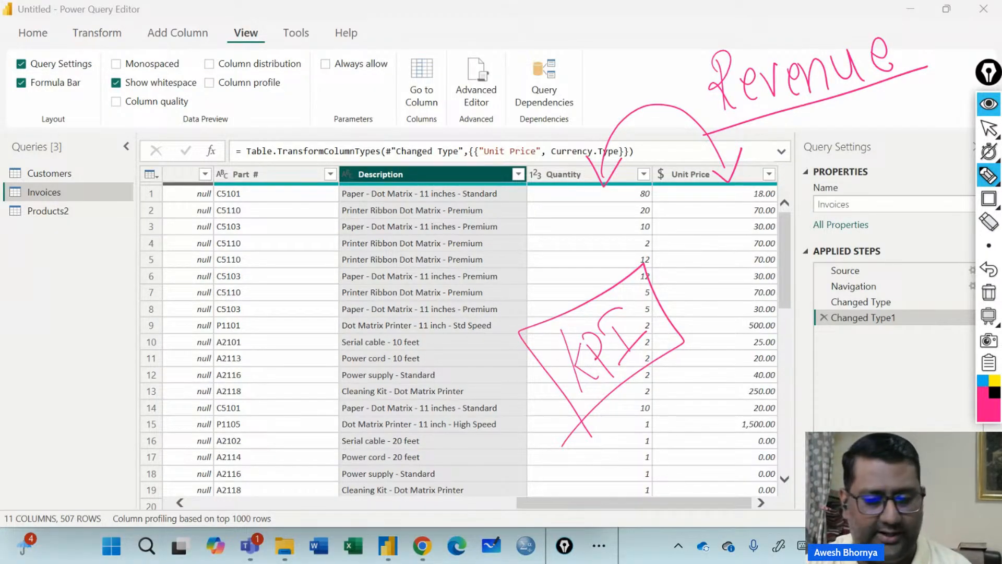
drag(557, 264, 578, 299)
drag(555, 294, 579, 302)
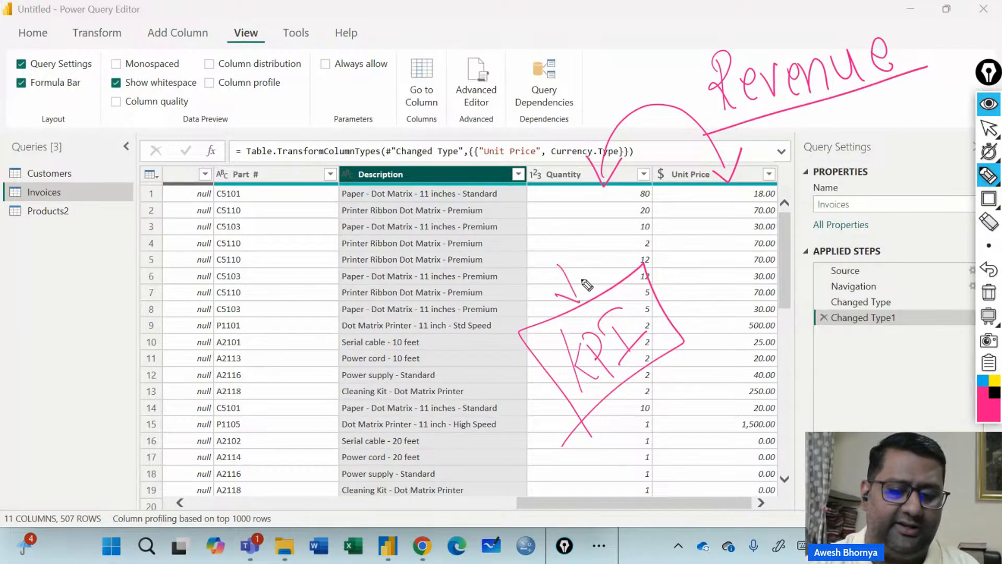
drag(582, 267, 579, 302)
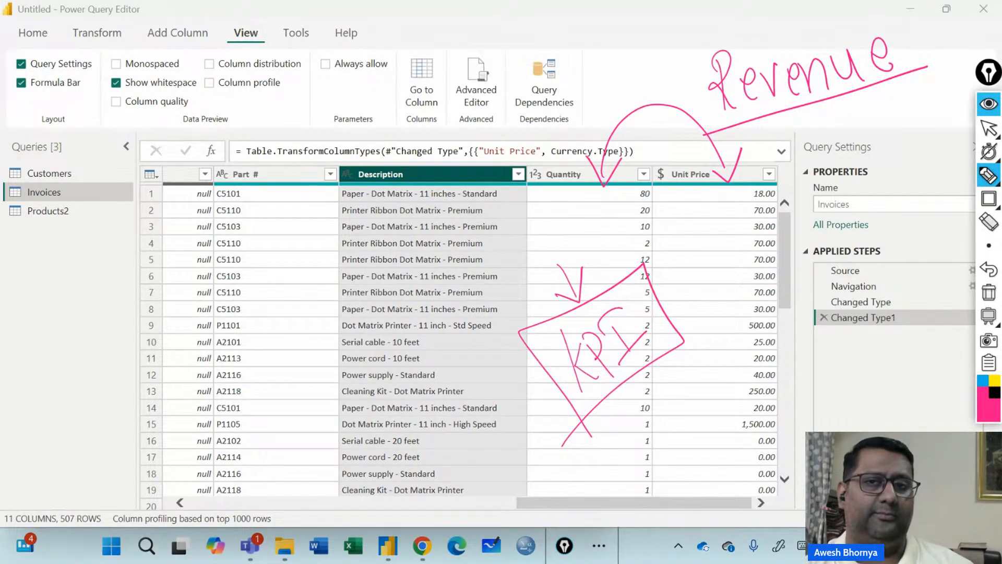
- Handwrite an underlined "Biz Metric" diagonally beside the KPI box and clear all annotations
drag(615, 427, 629, 459)
drag(595, 436, 628, 459)
drag(639, 418, 655, 439)
drag(629, 398, 630, 399)
mouse_move(638, 418)
mouse_down()
mouse_move(721, 350)
mouse_move(718, 360)
mouse_move(751, 320)
mouse_move(747, 300)
mouse_move(780, 312)
mouse_up()
drag(635, 493, 806, 303)
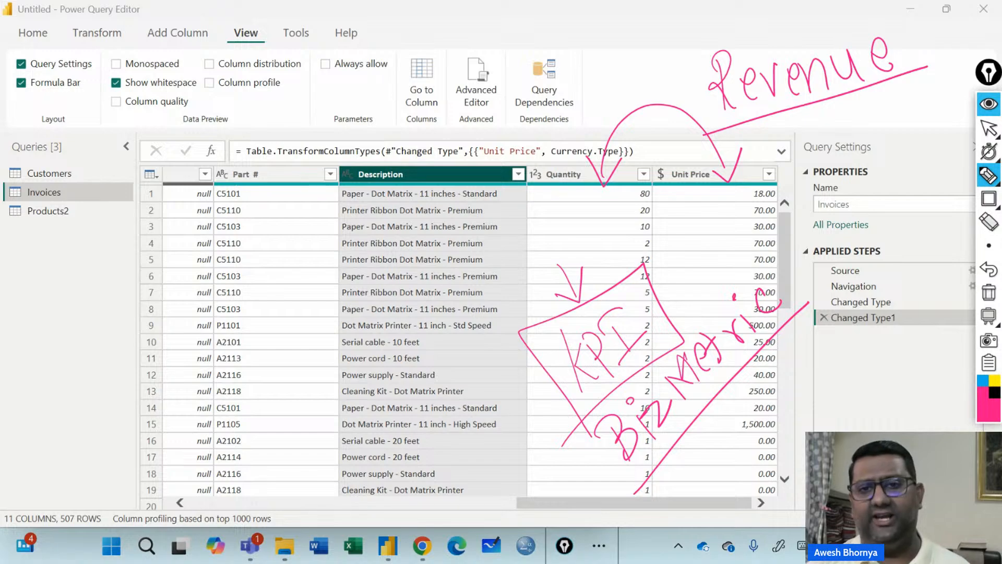
click(989, 294)
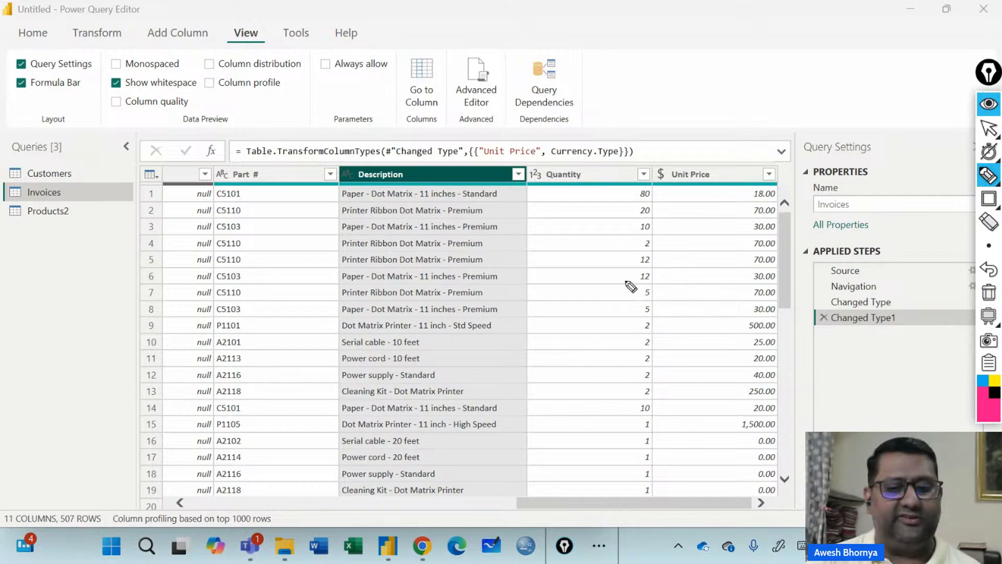
- Leave annotation mode and highlight the Quantity and Unit Price columns in turn
click(990, 176)
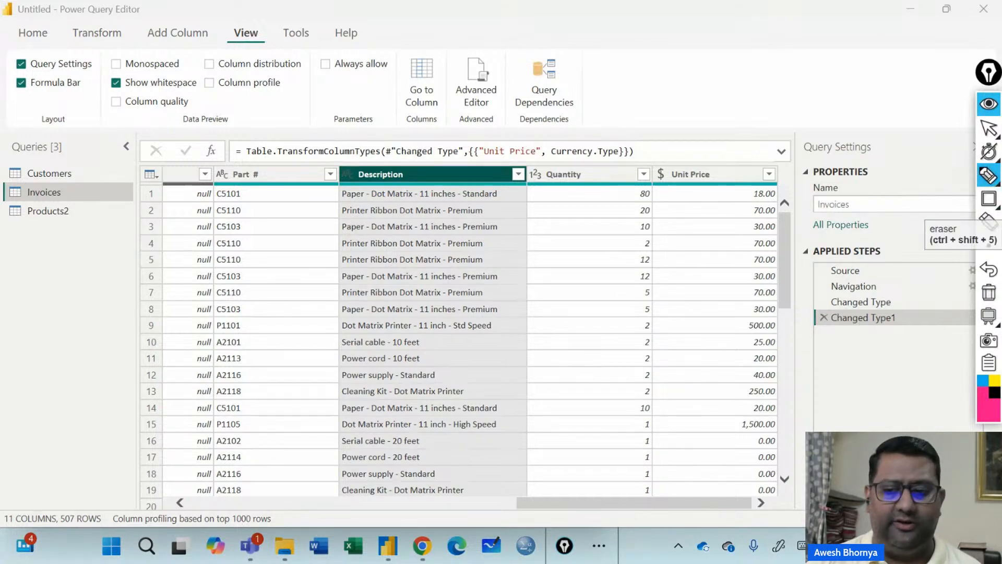
click(989, 128)
click(573, 180)
click(688, 177)
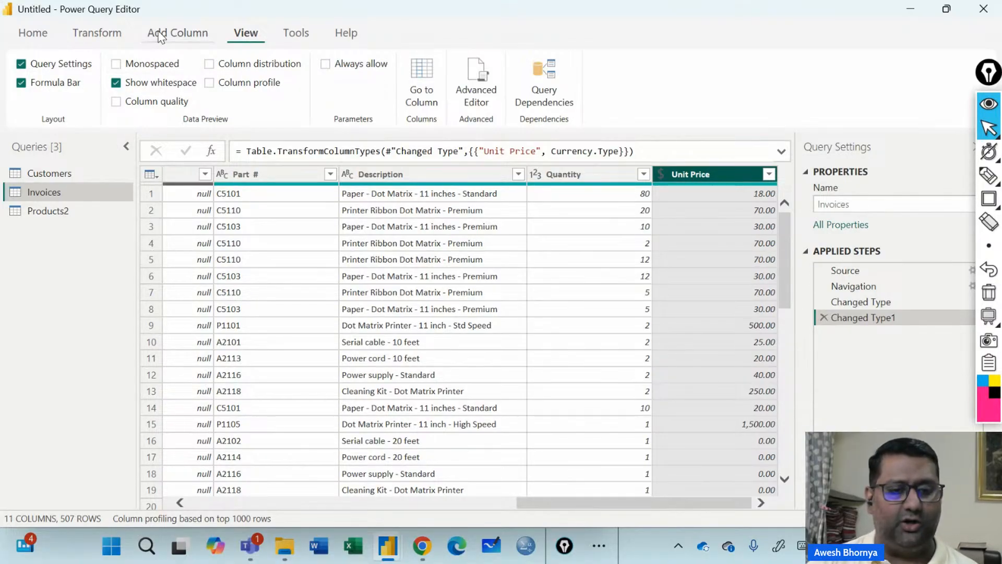
- Open a blank whiteboard and handwrite the heading "Calculations" with the pen
click(989, 316)
click(988, 317)
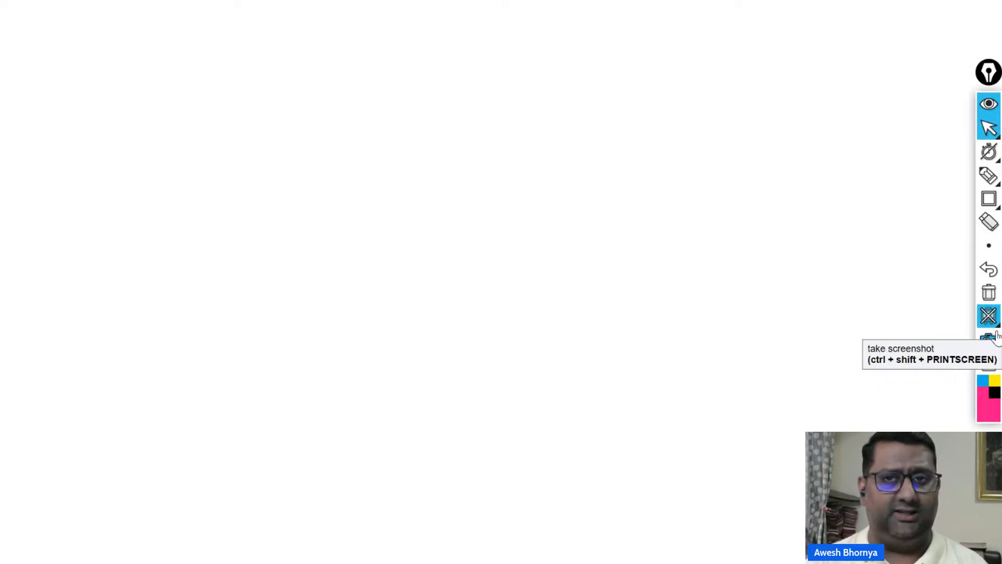
click(988, 175)
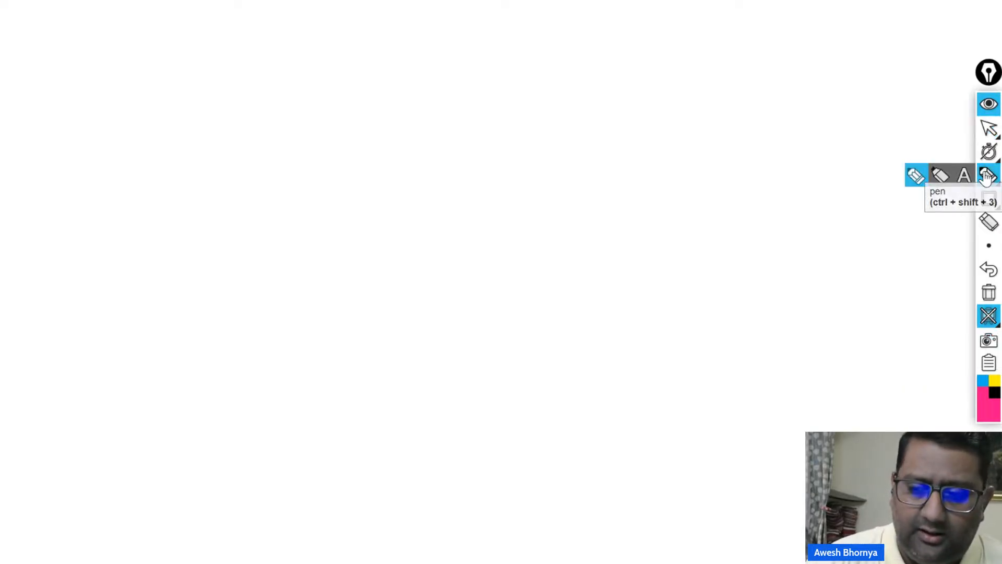
mouse_move(402, 17)
mouse_down()
mouse_move(401, 77)
mouse_move(421, 82)
mouse_up()
mouse_move(432, 20)
mouse_down()
mouse_move(437, 81)
mouse_move(462, 79)
mouse_up()
mouse_move(476, 58)
mouse_down()
mouse_move(484, 78)
mouse_move(499, 82)
mouse_up()
mouse_move(501, 31)
mouse_down()
mouse_move(503, 84)
mouse_move(542, 81)
mouse_up()
drag(556, 39, 554, 89)
mouse_move(545, 66)
mouse_down()
mouse_move(568, 59)
mouse_move(577, 85)
mouse_up()
click(573, 38)
mouse_move(599, 47)
mouse_down()
mouse_move(600, 69)
mouse_move(608, 58)
mouse_move(638, 73)
mouse_up()
drag(661, 39, 643, 69)
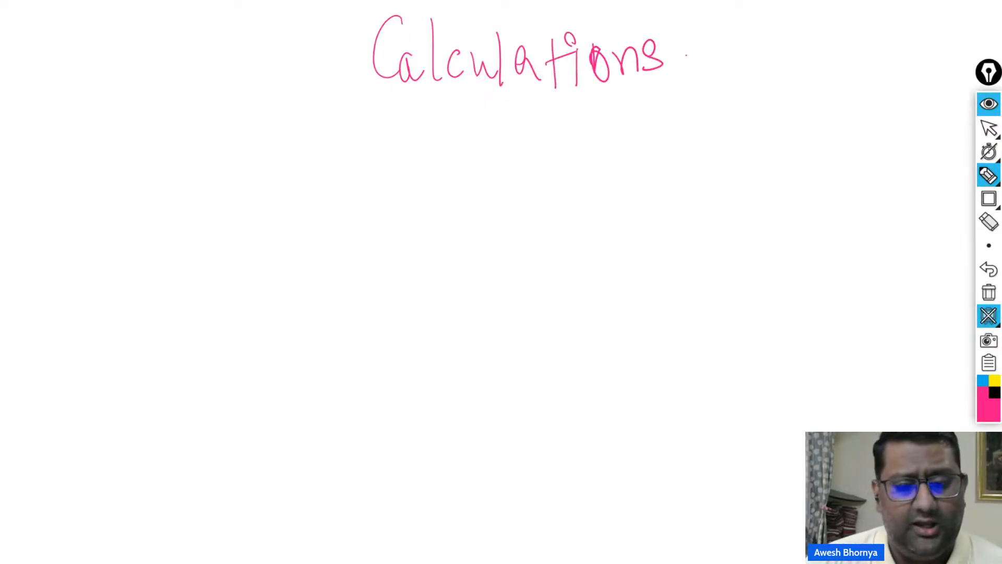
- Draw a two-way branch beneath the Calculations heading and handwrite "Source" and "Excel" under its first arm
drag(505, 98, 509, 153)
mouse_move(159, 163)
mouse_down()
mouse_move(830, 145)
mouse_move(878, 184)
mouse_up()
drag(159, 164, 171, 218)
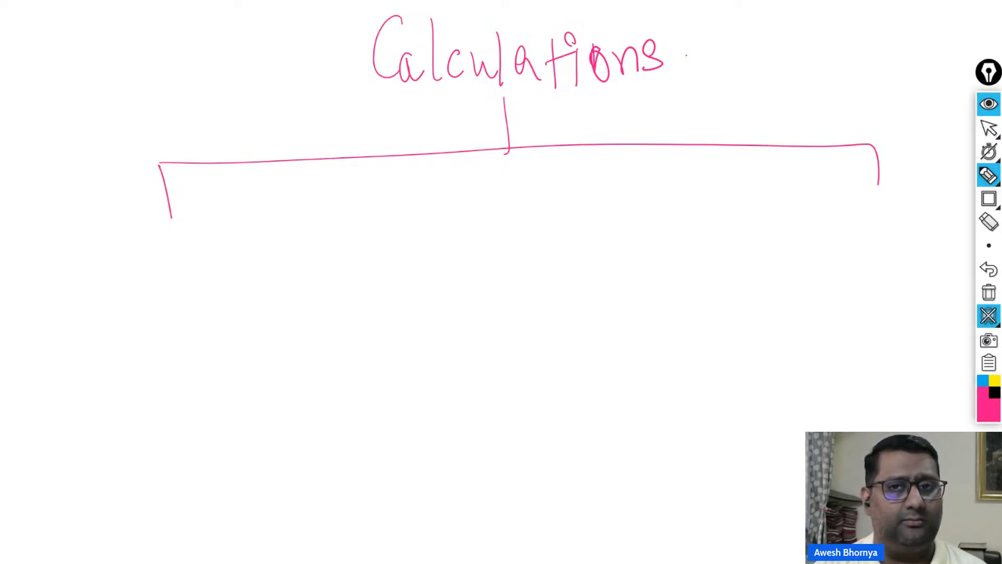
mouse_move(152, 245)
mouse_down()
mouse_move(134, 252)
mouse_move(147, 277)
mouse_up()
mouse_move(171, 247)
mouse_down()
mouse_move(181, 278)
mouse_move(170, 250)
mouse_up()
mouse_move(189, 249)
mouse_down()
mouse_move(208, 251)
mouse_move(220, 275)
mouse_up()
drag(222, 255, 293, 279)
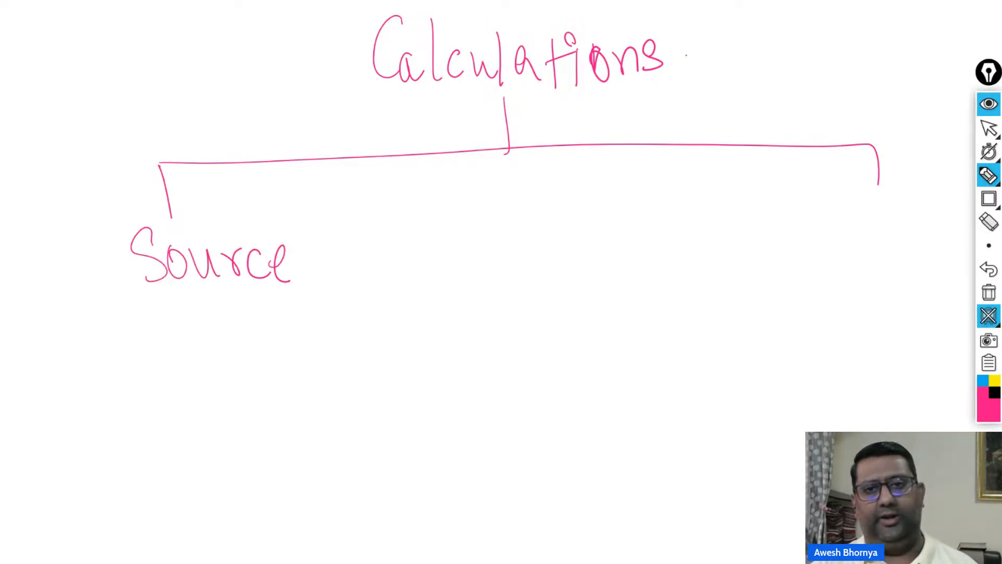
mouse_move(184, 301)
mouse_down()
mouse_move(180, 315)
mouse_move(212, 331)
mouse_move(296, 345)
mouse_up()
drag(205, 382, 240, 433)
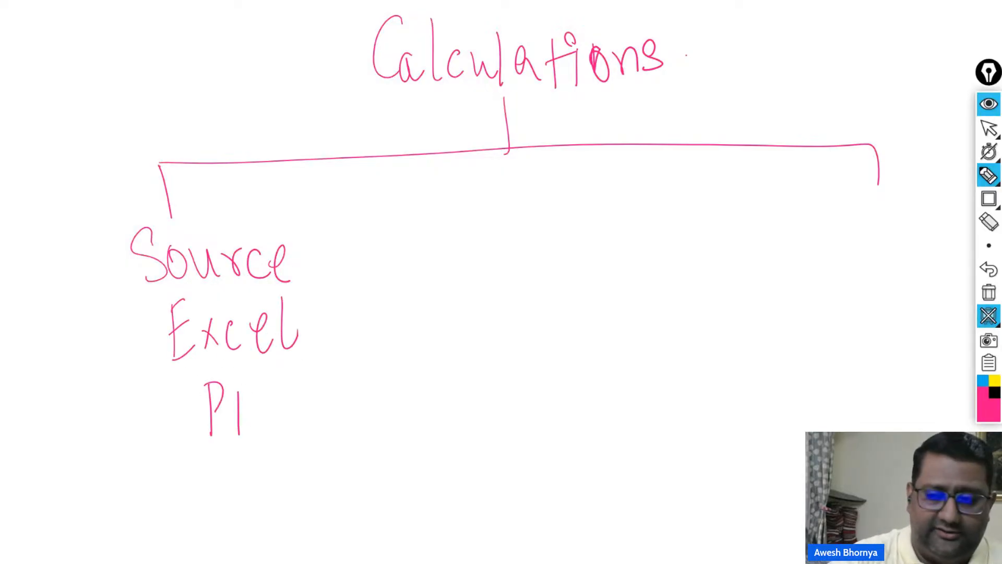
click(988, 269)
click(989, 269)
click(989, 269)
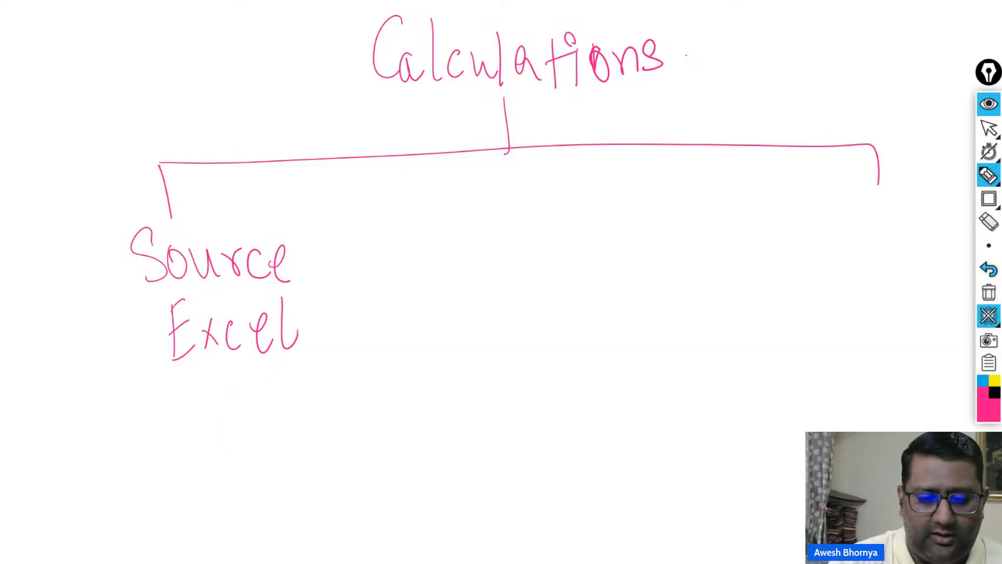
- Handwrite "SQL" beneath "Excel" in the Source branch
drag(191, 383, 172, 438)
drag(230, 390, 280, 426)
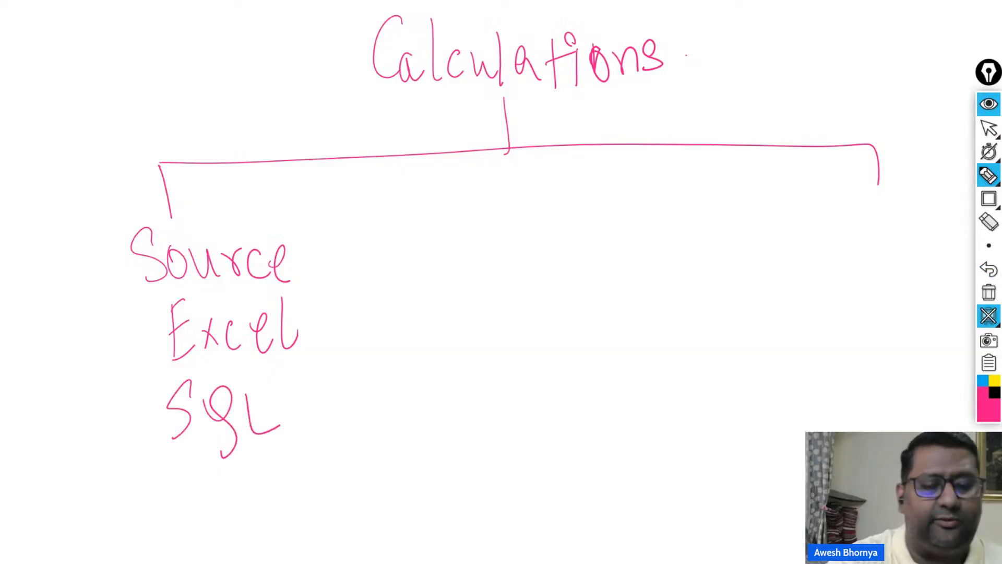
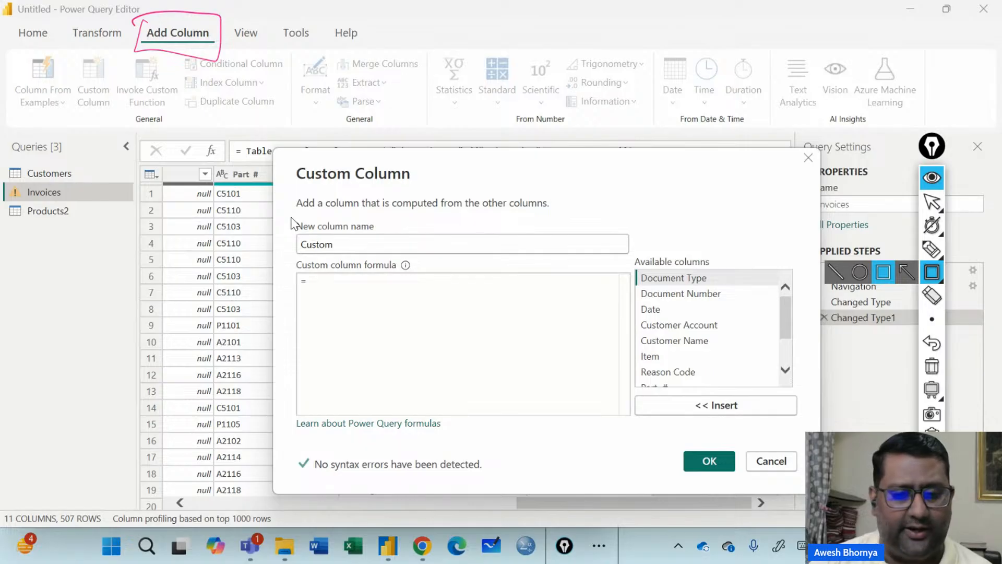
- Draw rectangles around the new column name, the formula box and the available columns, and clear all annotations
mouse_move(289, 217)
mouse_down()
mouse_move(551, 259)
mouse_move(645, 257)
mouse_up()
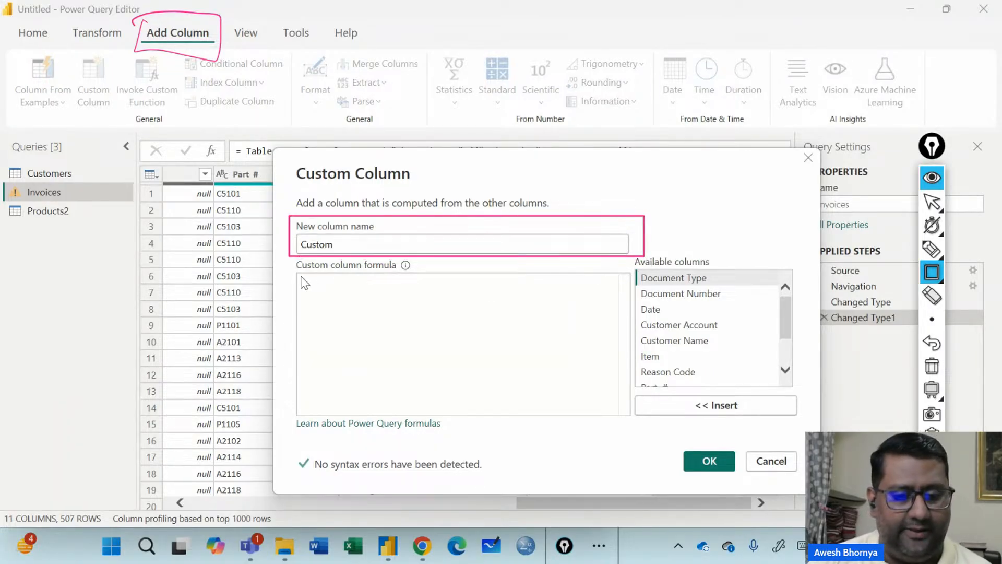
mouse_move(299, 274)
mouse_down()
mouse_move(331, 342)
mouse_move(553, 419)
mouse_move(632, 415)
mouse_up()
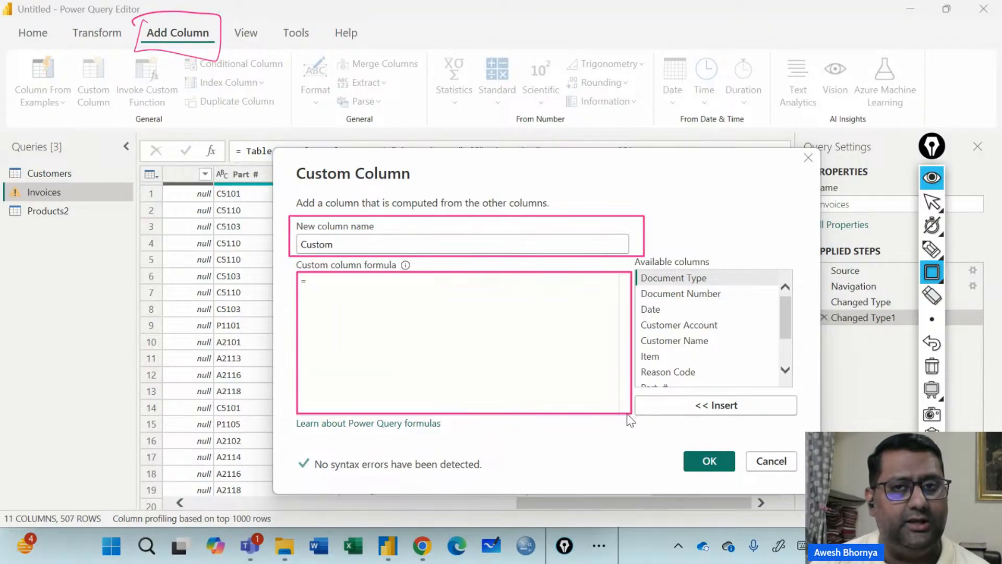
mouse_move(630, 255)
mouse_down()
mouse_move(797, 397)
mouse_move(807, 393)
mouse_up()
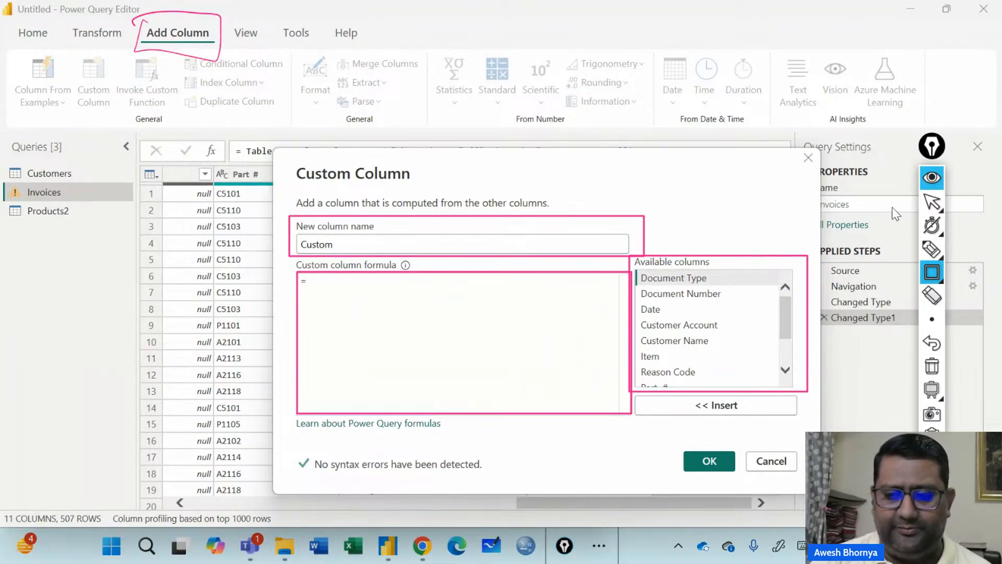
click(932, 202)
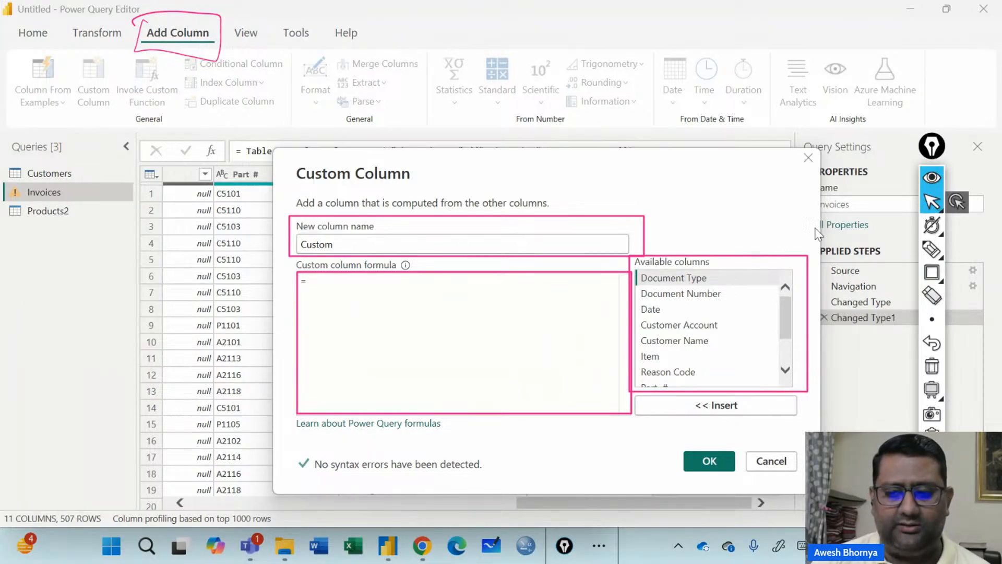
click(937, 371)
- Name the new custom column "Revenue (PQ)"
drag(416, 244, 116, 249)
text(Reve)
text(b)
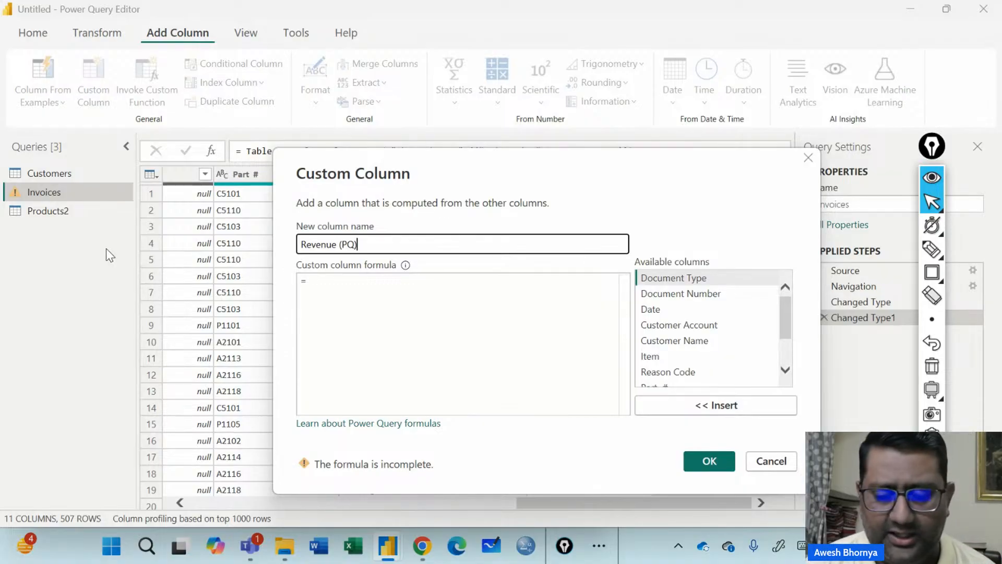
- Begin the custom column formula with the Quantity column followed by a multiplication operator
click(331, 283)
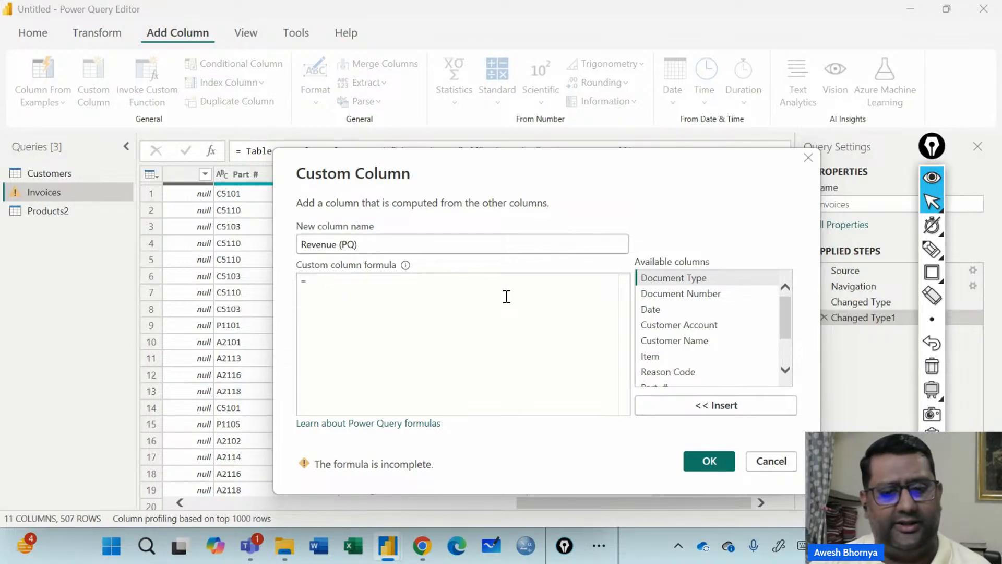
scroll(682, 325, down, 1)
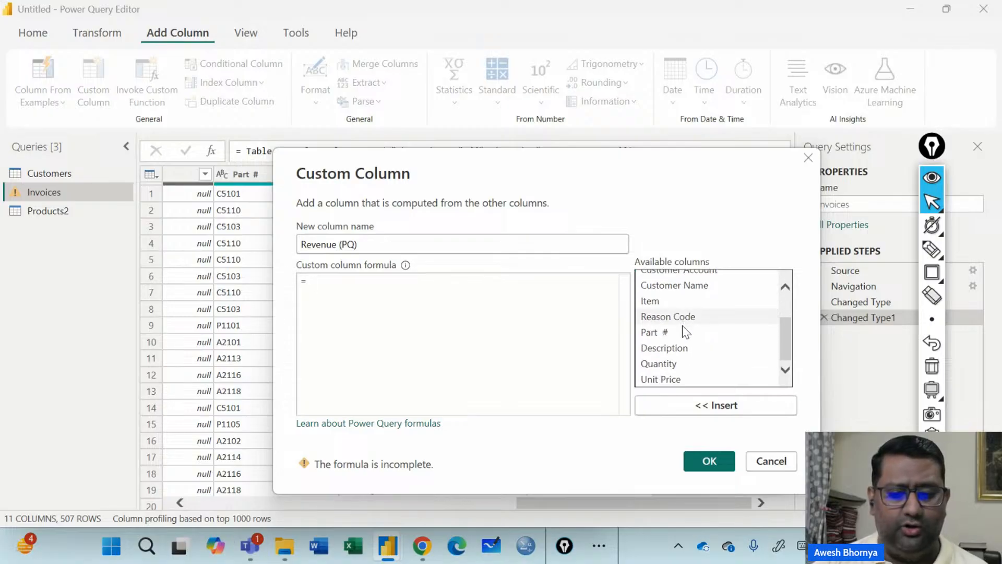
scroll(675, 330, up, 2)
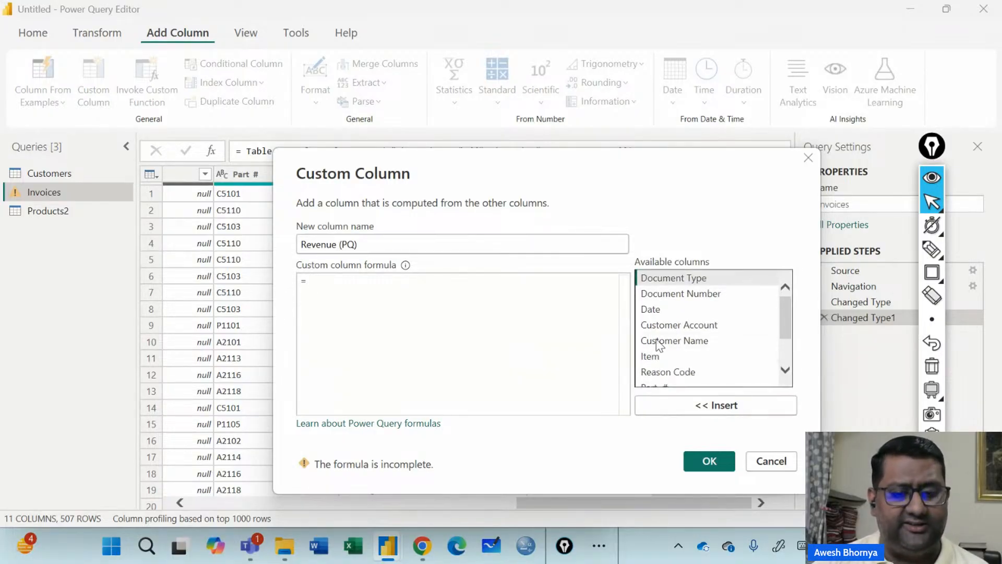
scroll(663, 321, down, 1)
scroll(659, 327, up, 1)
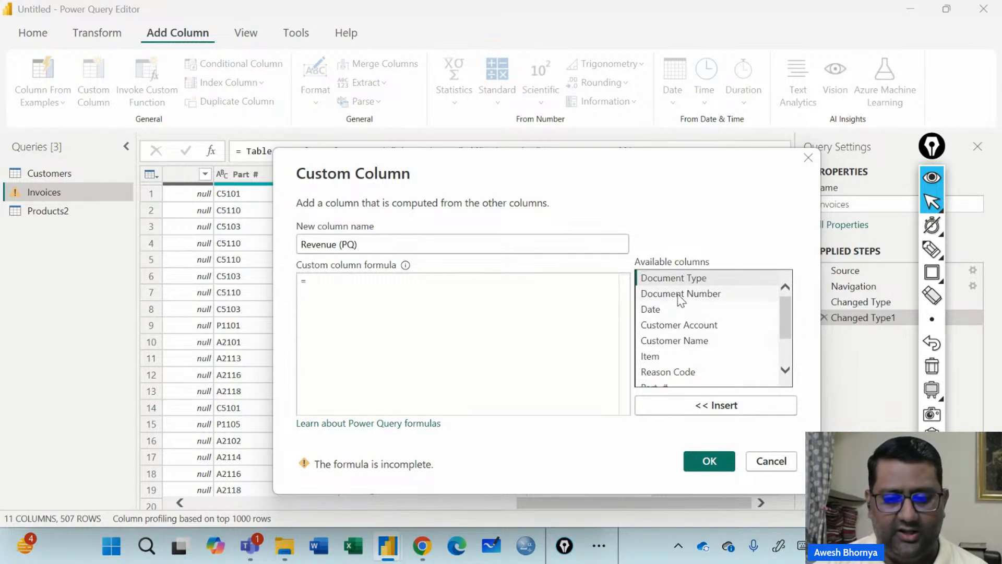
scroll(676, 316, down, 1)
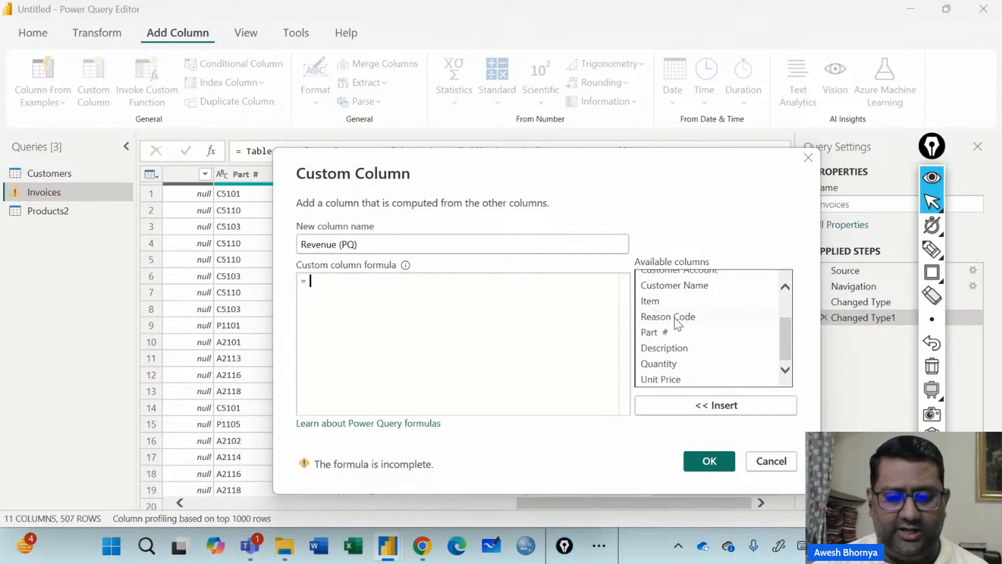
click(660, 364)
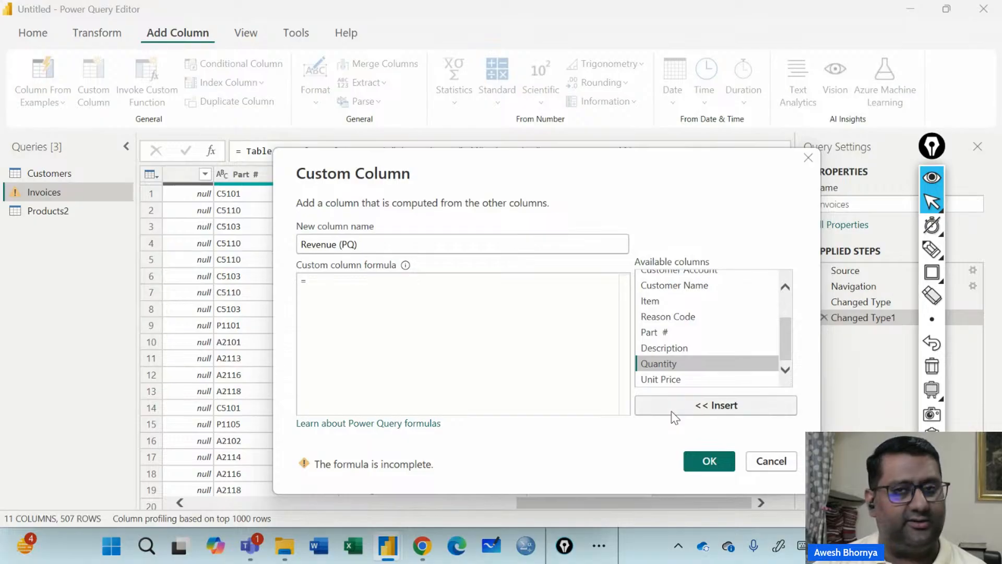
click(684, 412)
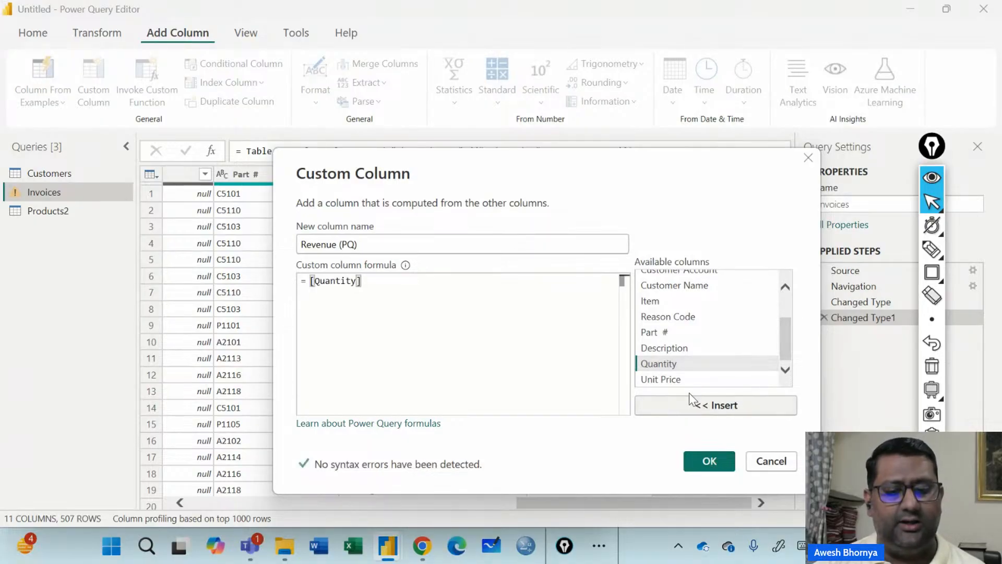
text(*)
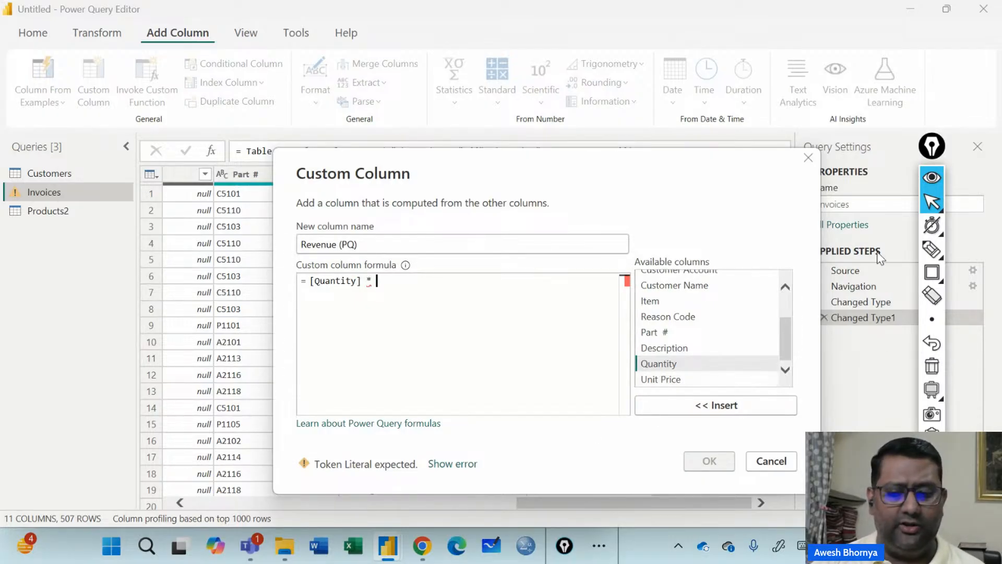
- Draw rectangles around the syntax status message and the formula line, and return to the normal pointer
mouse_move(930, 275)
click(884, 272)
mouse_move(290, 451)
mouse_down()
mouse_move(393, 483)
mouse_move(505, 479)
mouse_up()
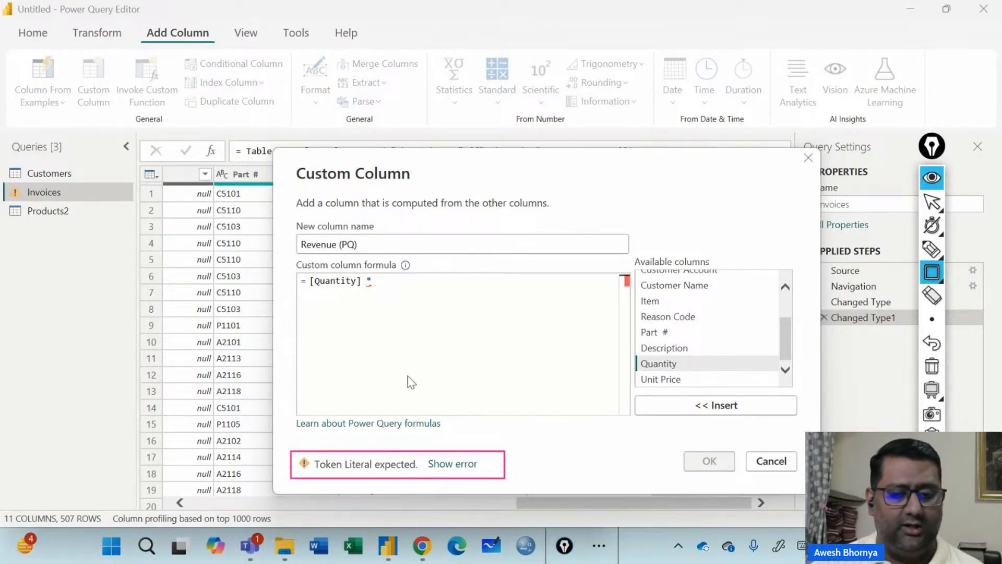
drag(294, 270, 561, 296)
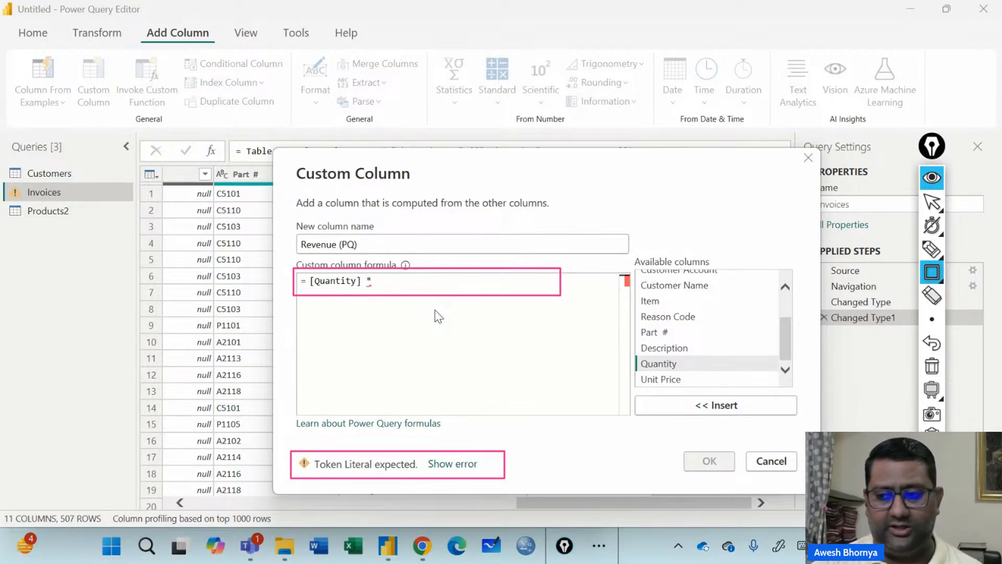
mouse_move(934, 254)
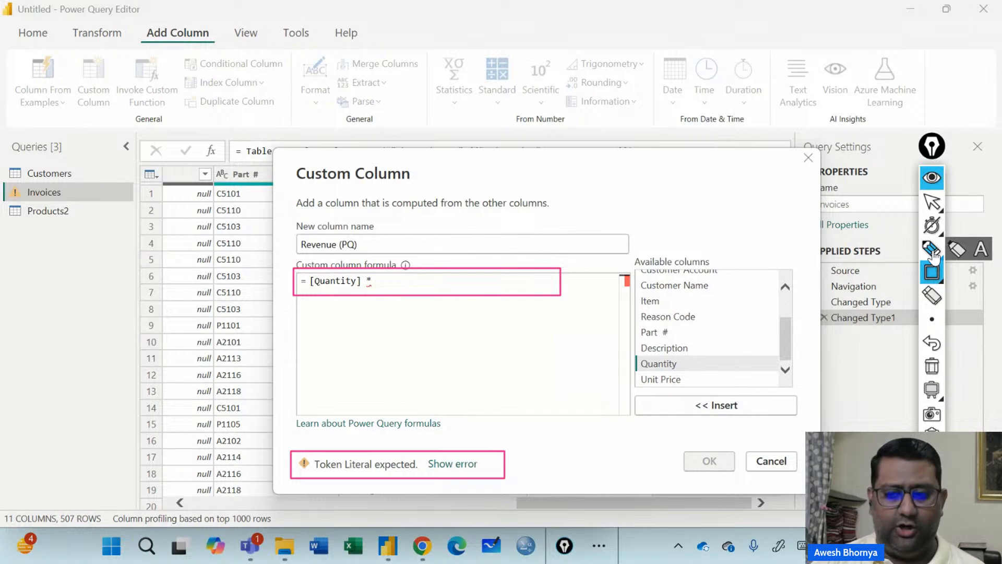
click(932, 202)
- Enter "unit" after the multiplication operator in the formula to bring up matching suggestions
click(436, 278)
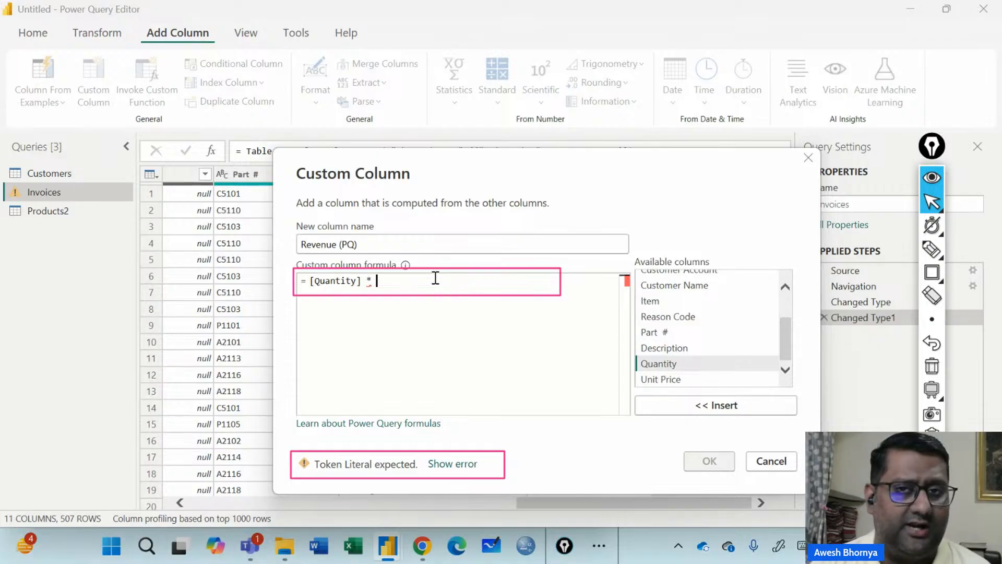
click(723, 380)
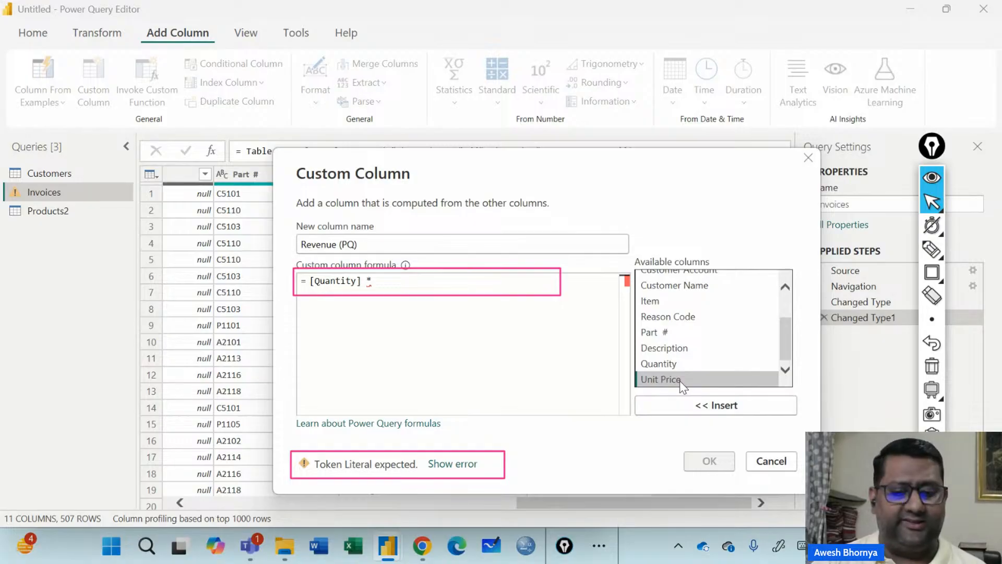
click(405, 290)
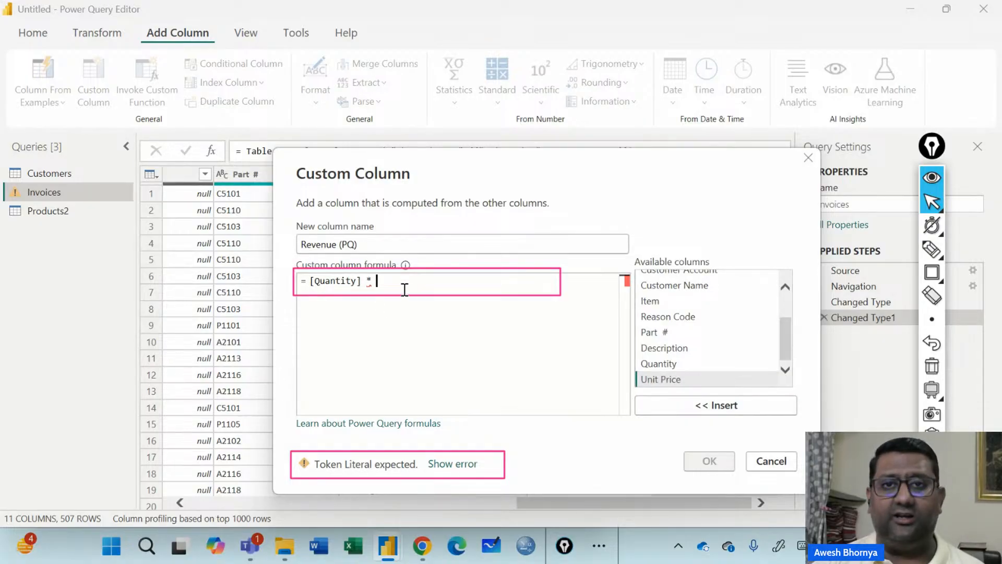
text(unit)
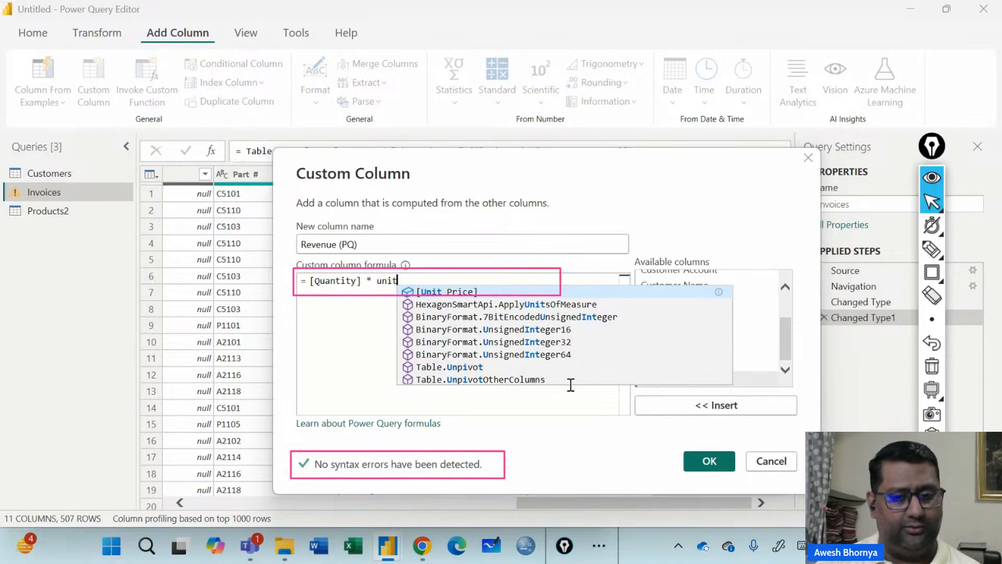
- Handwrite "Intellisense" with an underline across the dialog, and clear all annotations
click(934, 251)
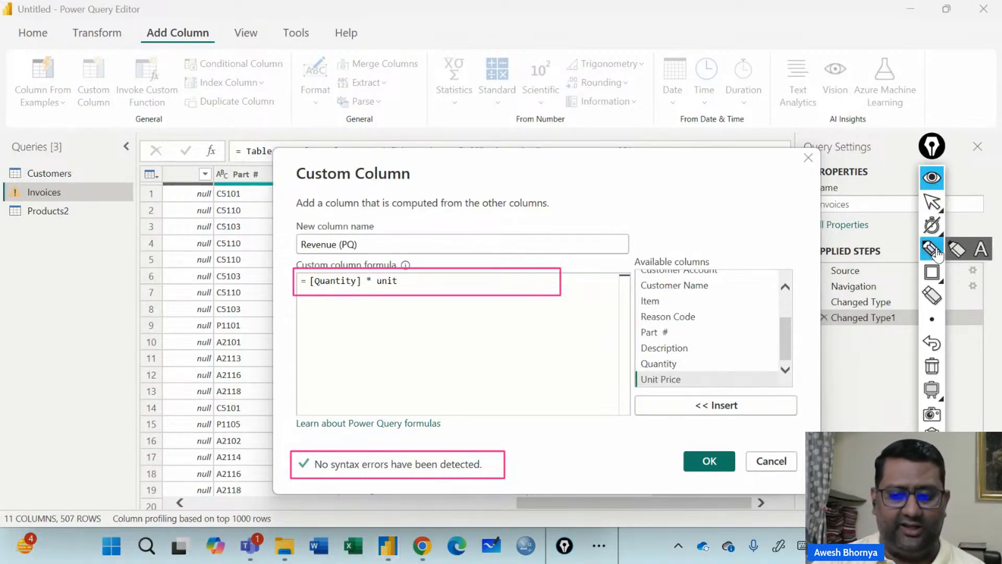
mouse_move(488, 368)
mouse_down()
mouse_move(506, 417)
mouse_move(553, 371)
mouse_move(593, 361)
mouse_move(603, 338)
mouse_move(661, 326)
mouse_move(699, 285)
mouse_move(675, 364)
mouse_move(767, 303)
mouse_up()
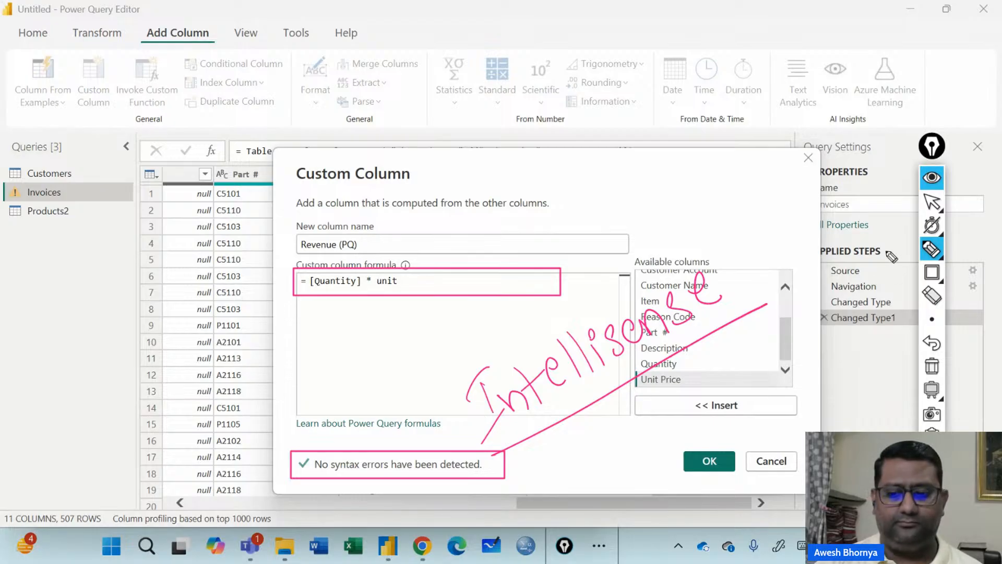
click(932, 366)
click(933, 204)
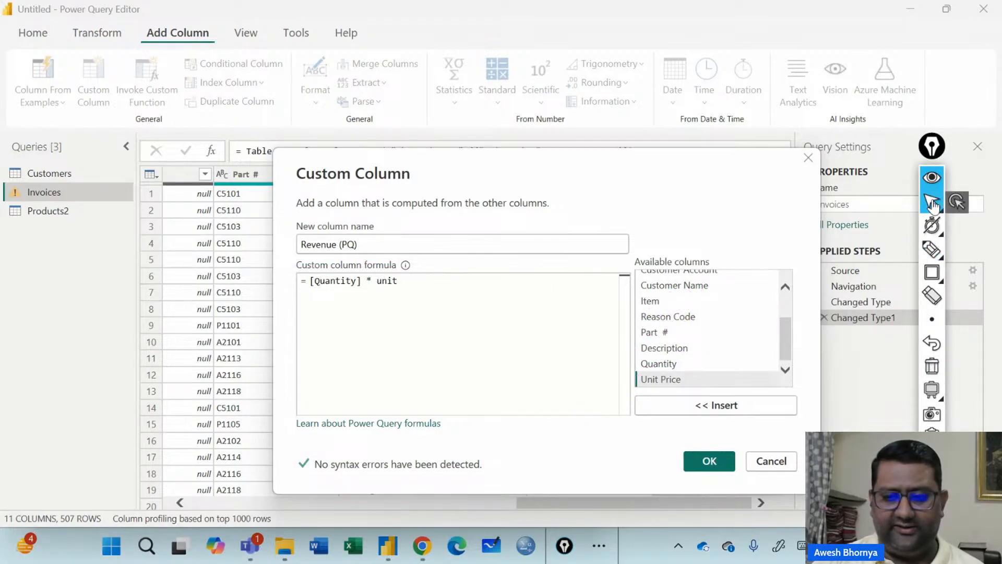
- Complete the formula as [Quantity] * [Unit Price] using the suggested column name
click(472, 280)
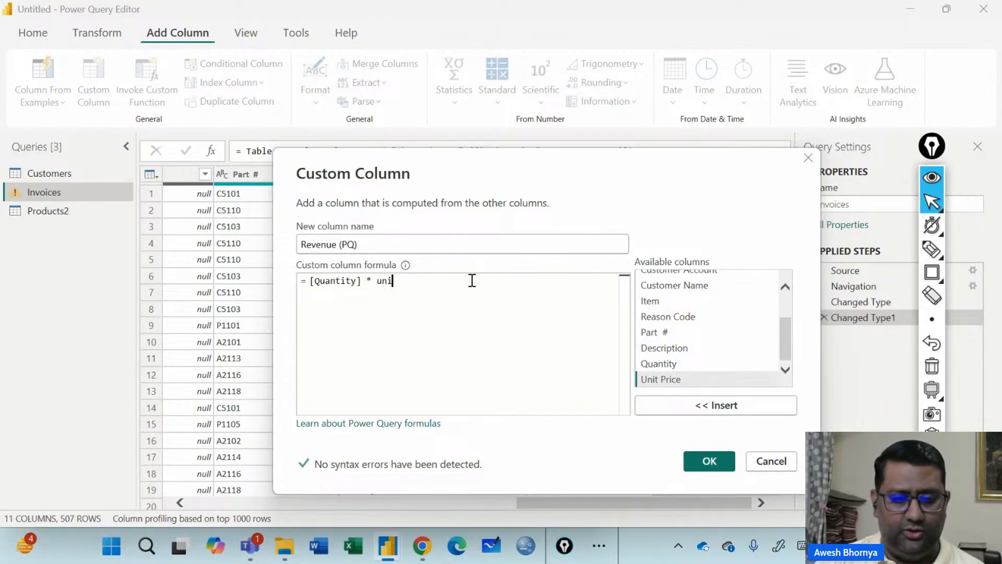
text(t)
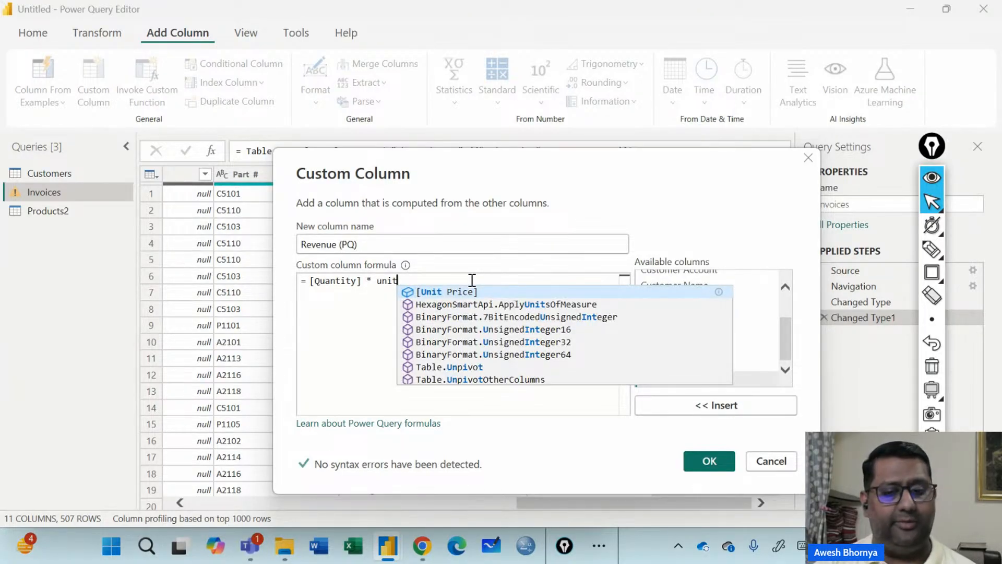
key(Tab)
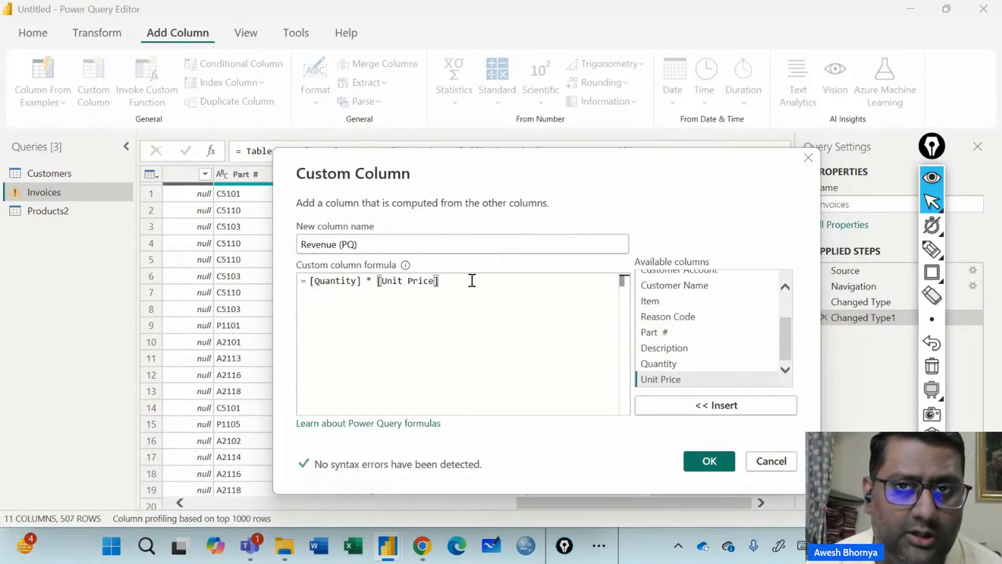
- Handwrite an underlined "No of" note in square brackets over the upper part of the Custom Column dialog with the annotation pen
click(931, 249)
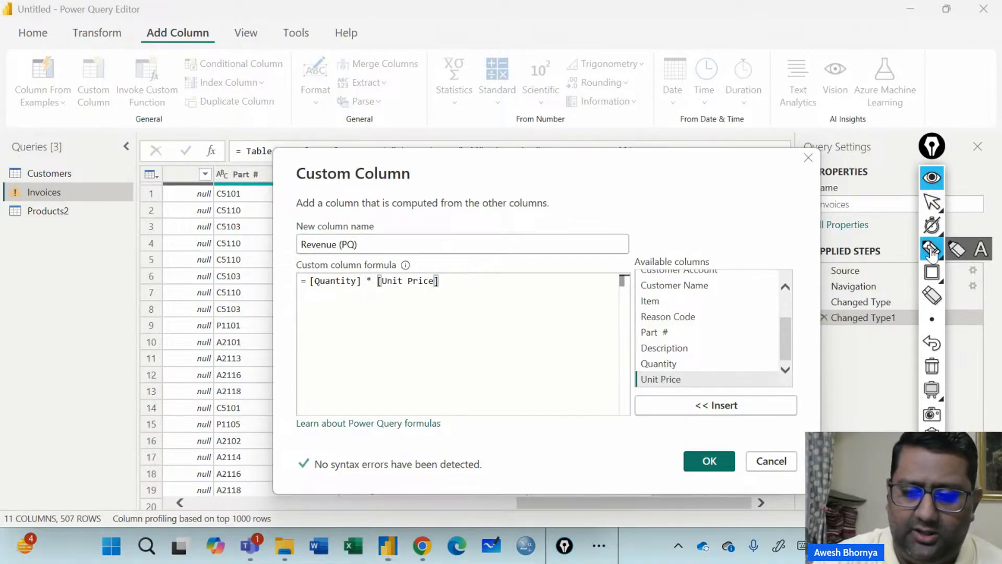
mouse_move(612, 164)
mouse_down()
mouse_move(582, 183)
mouse_move(614, 215)
mouse_up()
drag(731, 149, 735, 198)
mouse_move(622, 205)
mouse_down()
mouse_move(642, 174)
mouse_move(681, 222)
mouse_up()
drag(616, 226, 712, 198)
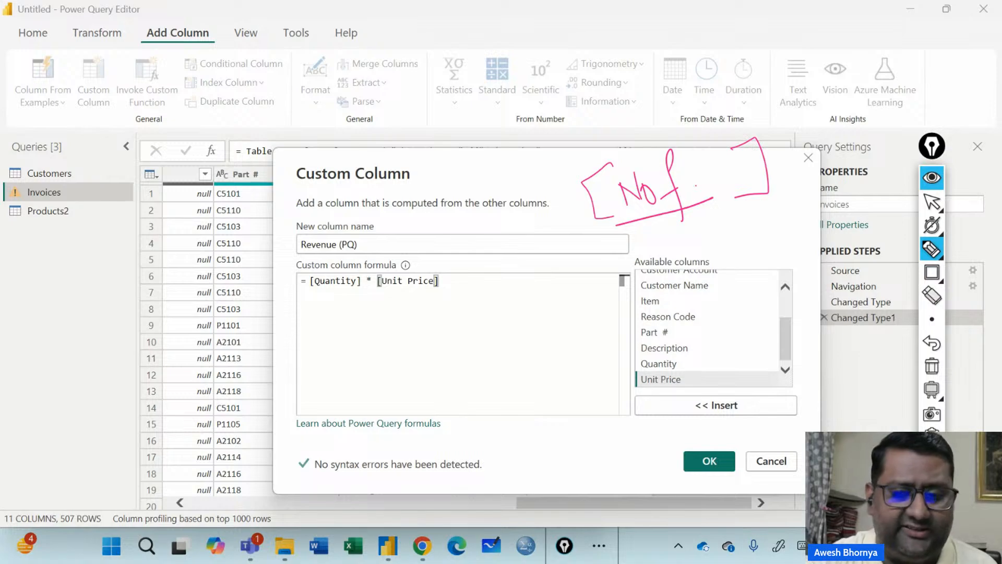
- Handwrite "[ => Col Access operator" with an underline over the formula area, and clear all the annotations
mouse_move(501, 334)
mouse_down()
mouse_move(531, 392)
mouse_move(538, 356)
mouse_move(529, 351)
mouse_up()
drag(555, 309, 563, 350)
drag(560, 328, 584, 330)
mouse_move(563, 401)
mouse_down()
mouse_move(573, 368)
mouse_move(581, 399)
mouse_up()
drag(584, 366, 583, 384)
mouse_move(597, 356)
mouse_down()
mouse_move(595, 380)
mouse_move(616, 365)
mouse_up()
drag(632, 325, 622, 360)
mouse_move(572, 429)
mouse_down()
mouse_move(570, 450)
mouse_move(600, 439)
mouse_move(610, 413)
mouse_move(632, 391)
mouse_move(653, 403)
mouse_move(665, 376)
mouse_up()
drag(682, 339, 680, 368)
drag(687, 360, 695, 363)
drag(561, 499, 739, 356)
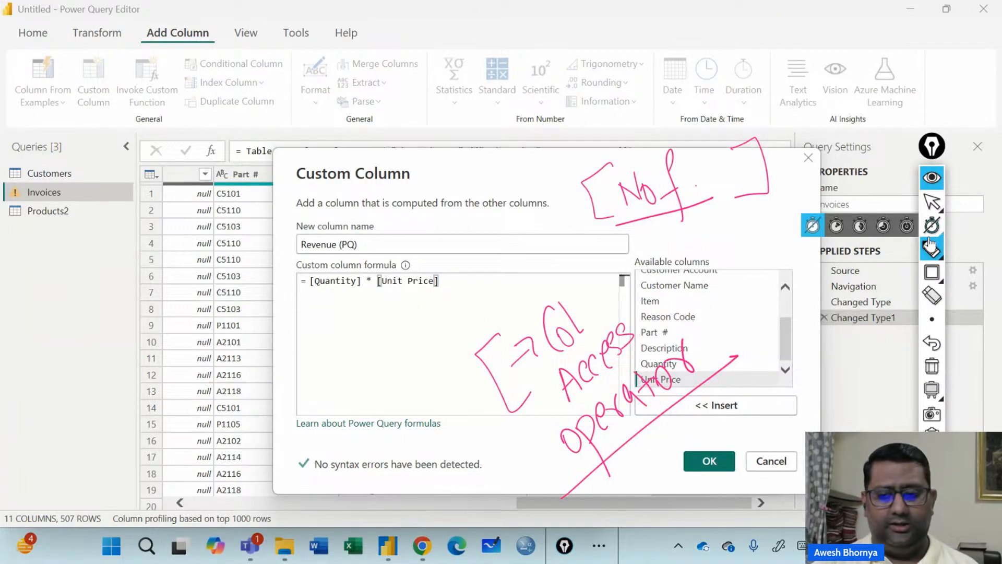
click(940, 207)
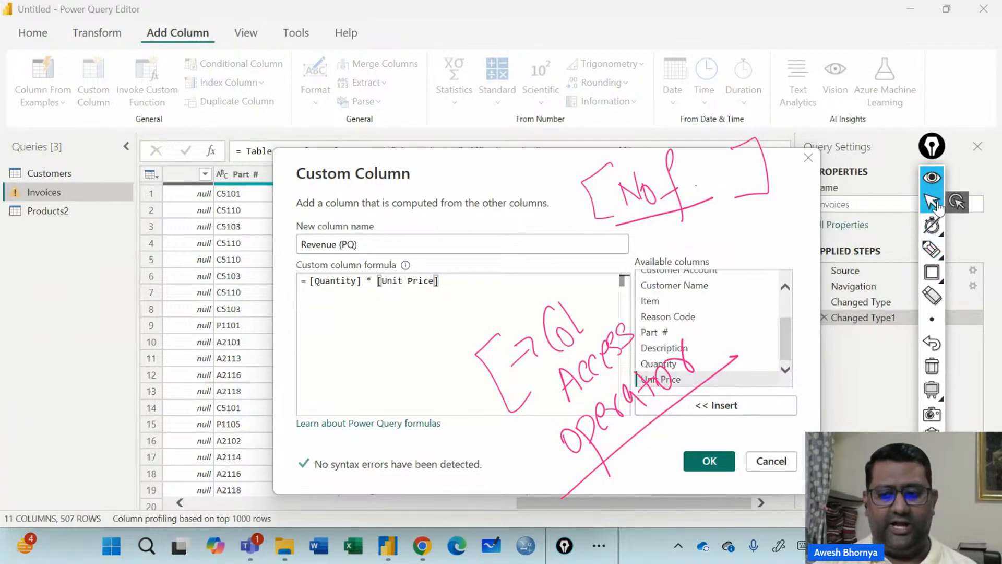
click(933, 367)
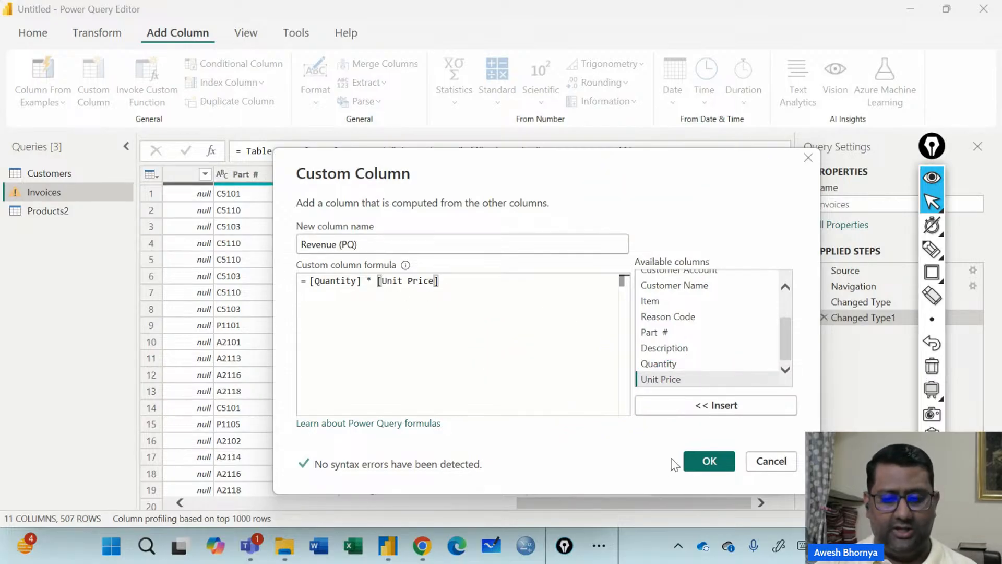
- Outline the syntax-check message and the [Unit Price] reference in the formula with rectangles in turn, clearing each mark
click(932, 272)
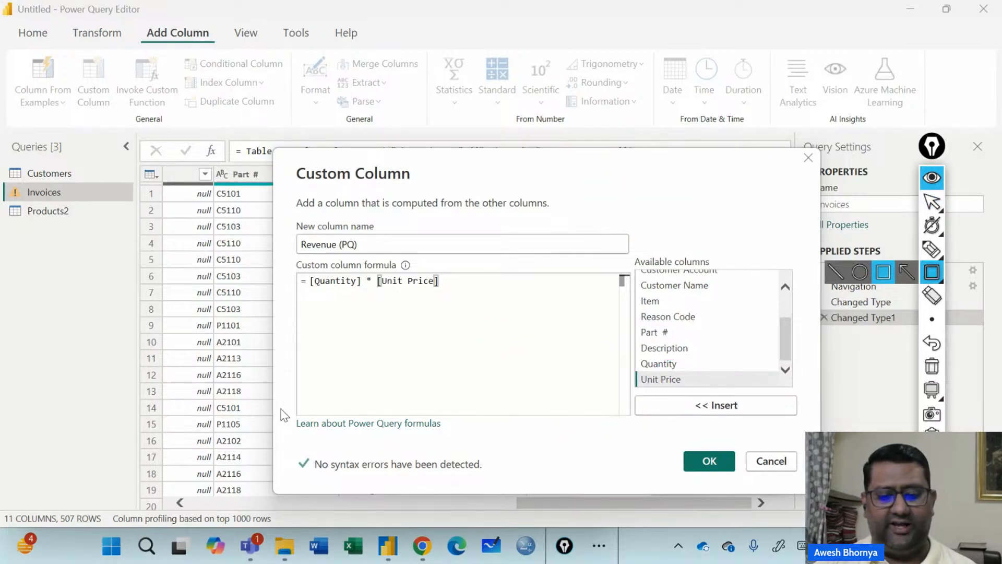
mouse_move(287, 450)
mouse_down()
mouse_move(432, 480)
mouse_move(488, 477)
mouse_up()
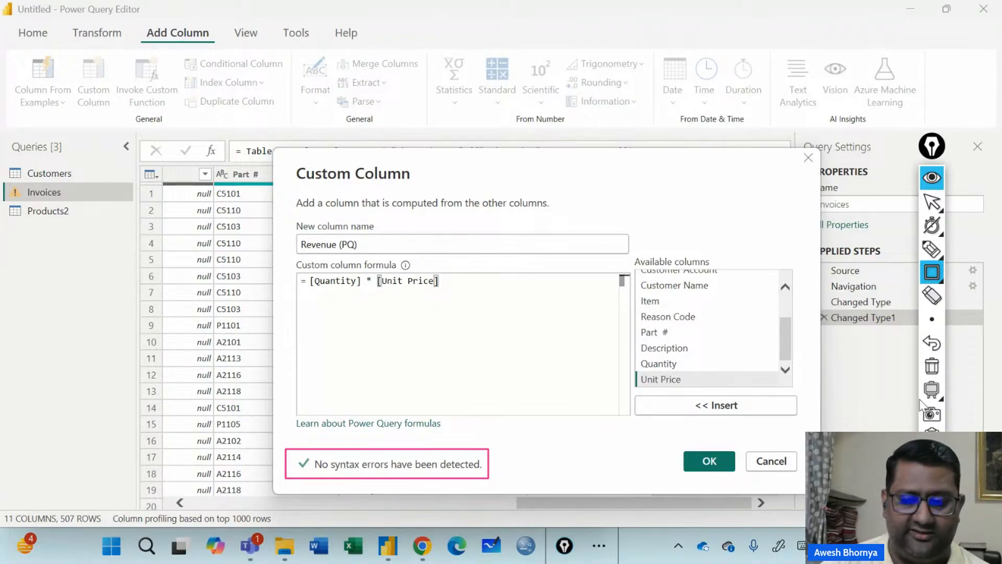
click(929, 376)
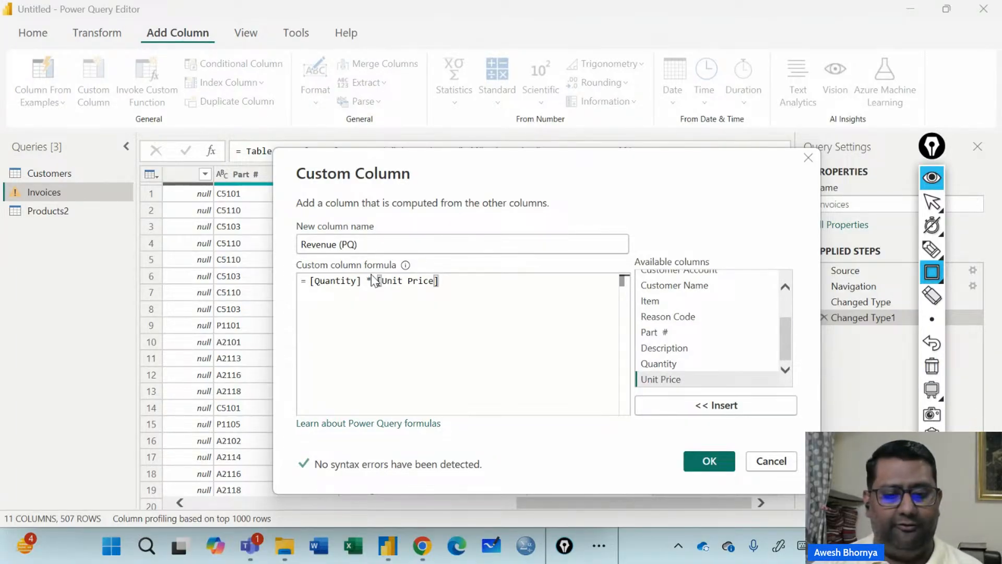
mouse_move(373, 270)
mouse_down()
mouse_move(416, 301)
mouse_move(445, 291)
mouse_up()
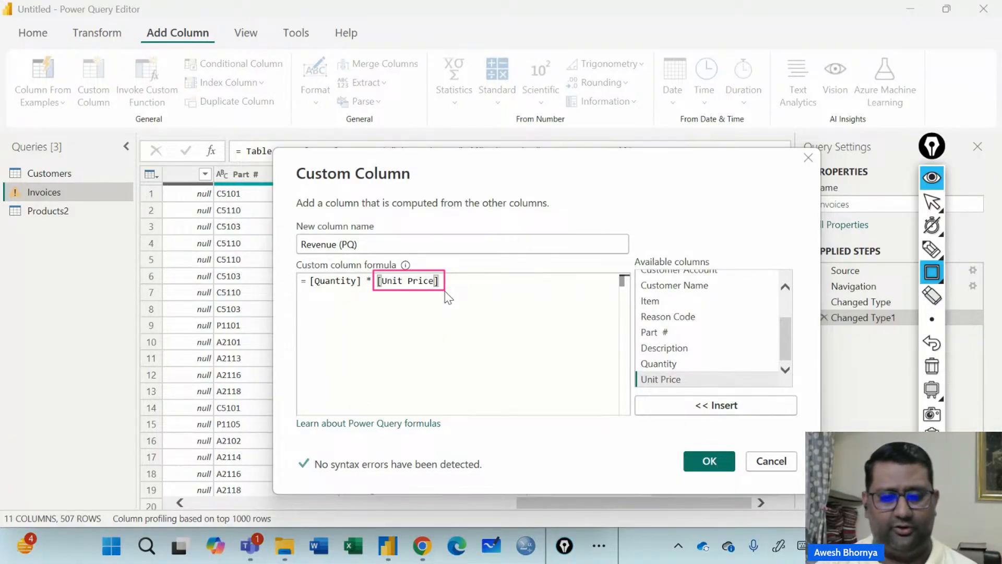
click(932, 366)
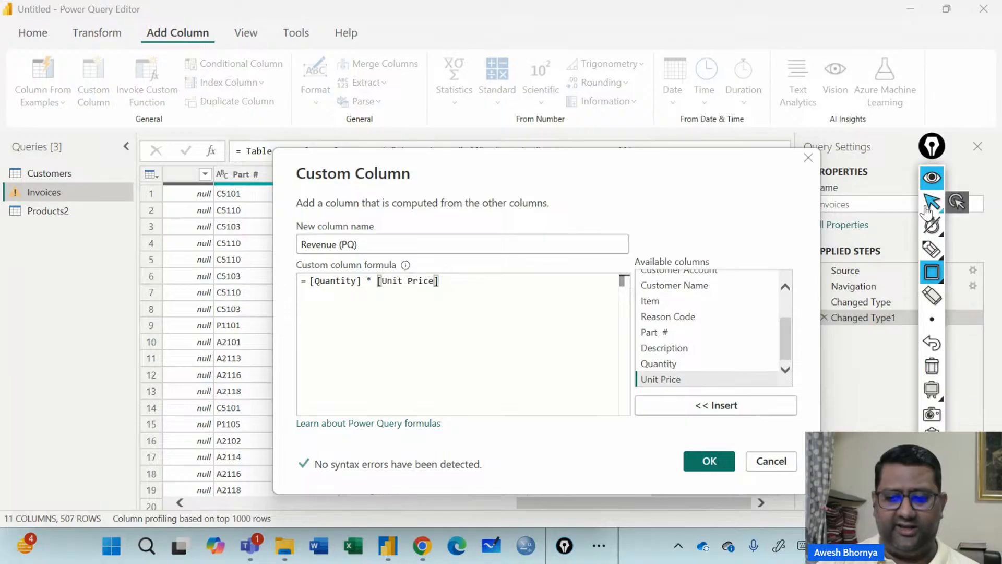
- Add the Revenue (PQ) custom column with the formula [Quantity] * [Unit Price] to the Invoices query
click(931, 203)
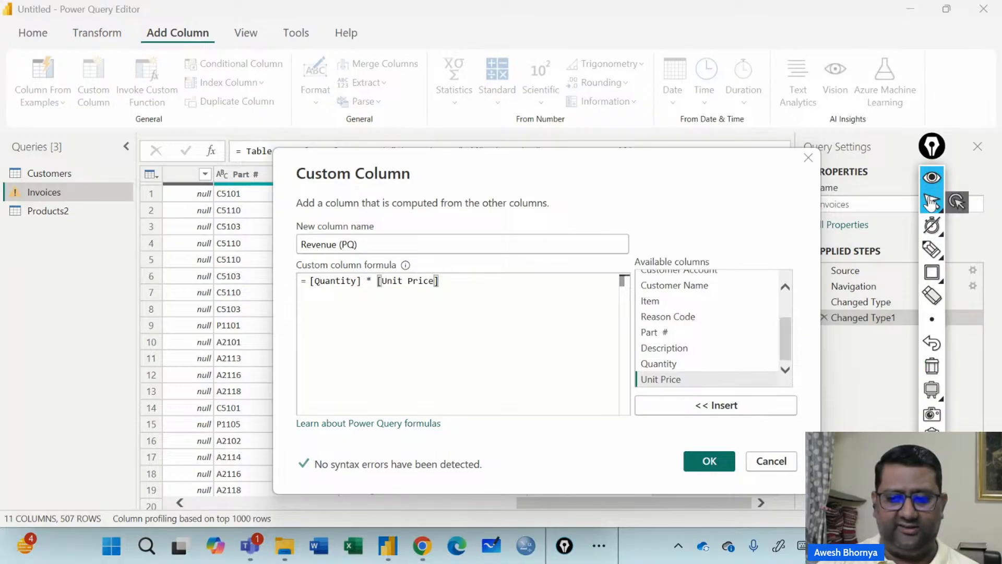
click(719, 467)
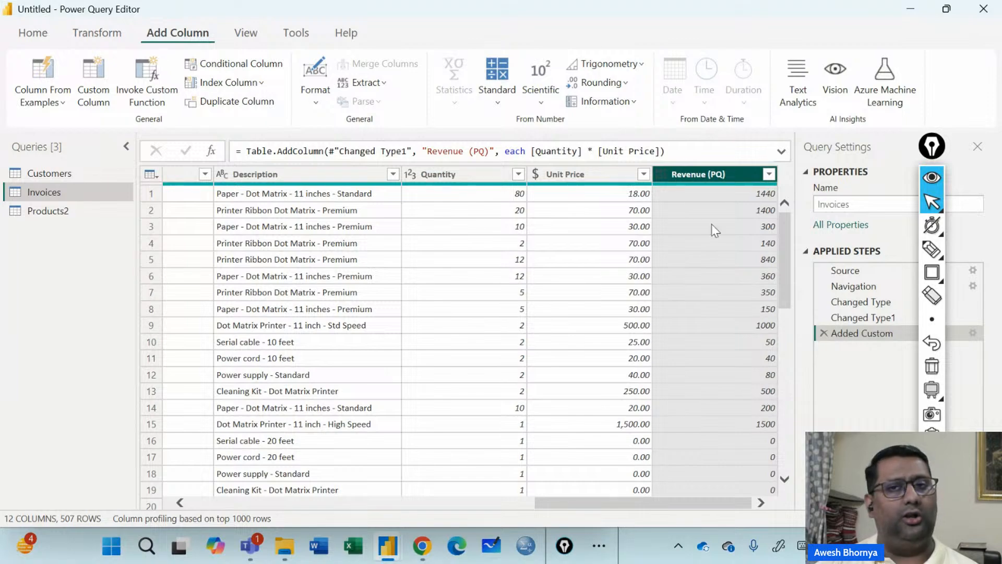
click(572, 174)
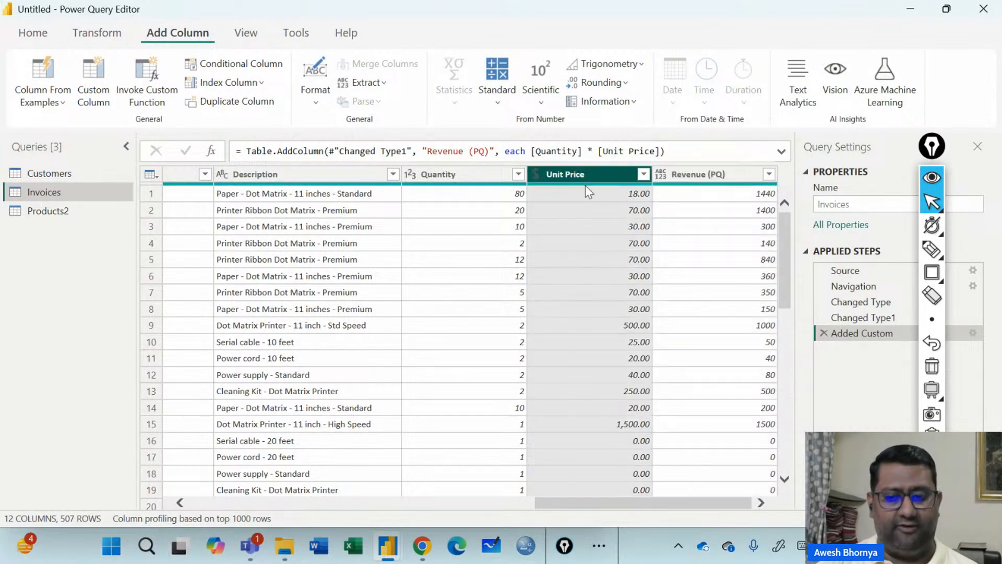
- Move the annotation toolbar aside and outline the Added Custom applied step and its settings gear with rectangles
mouse_move(927, 148)
mouse_down()
mouse_move(768, 189)
mouse_move(780, 188)
mouse_up()
click(780, 314)
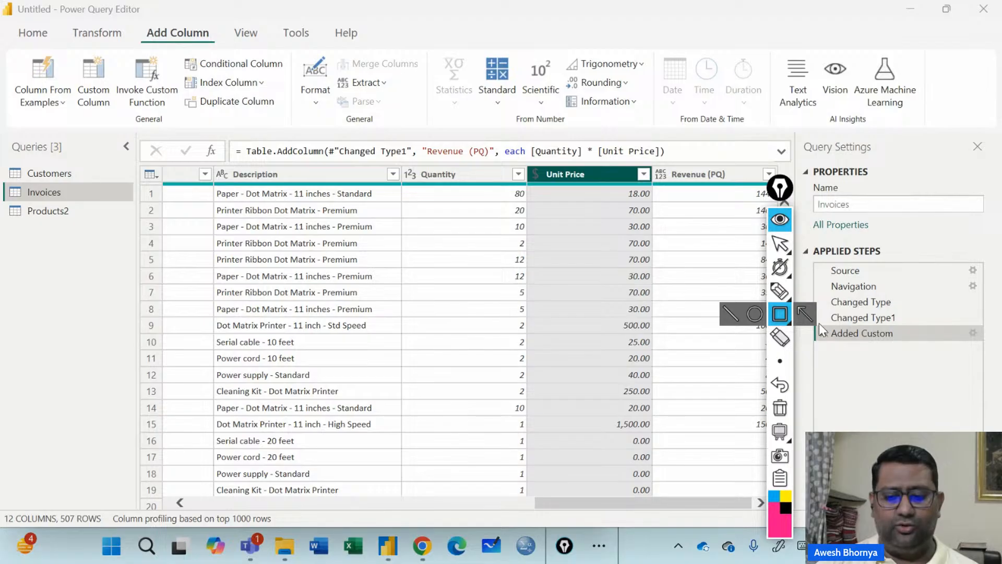
drag(818, 323, 985, 343)
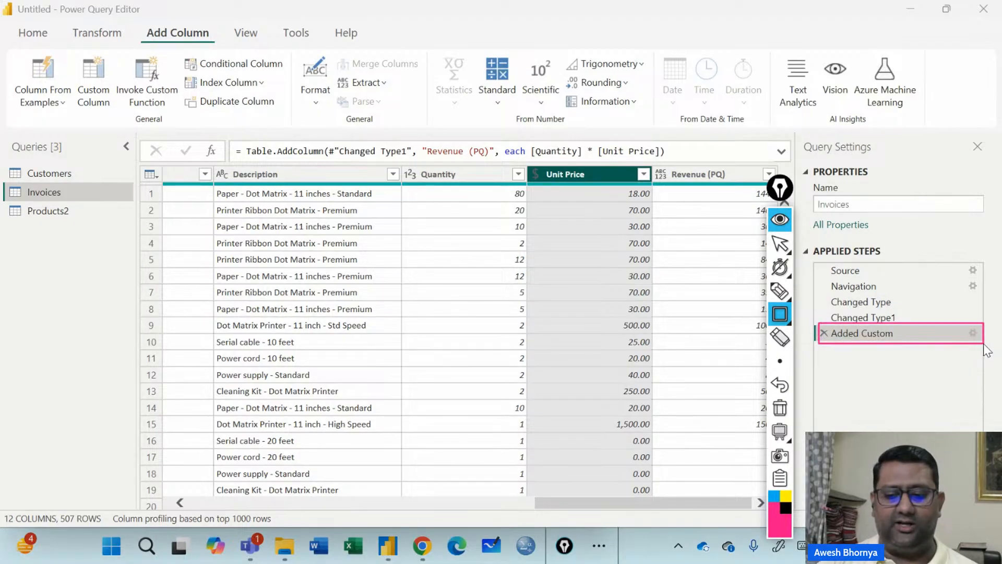
drag(965, 325, 980, 340)
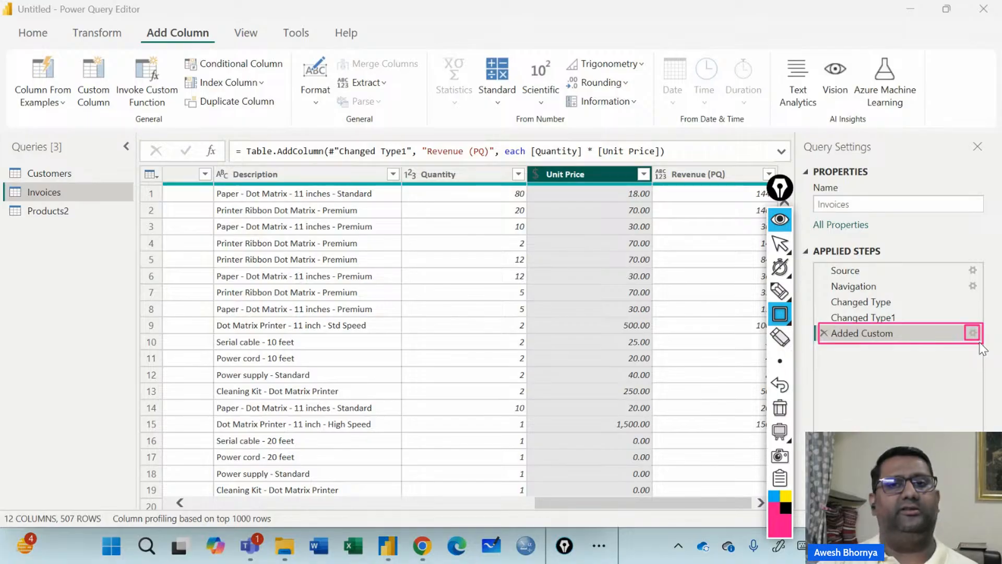
- Review the Added Custom step's formula in its settings, close them without changes, and clear the annotation rectangles
click(780, 243)
mouse_move(780, 267)
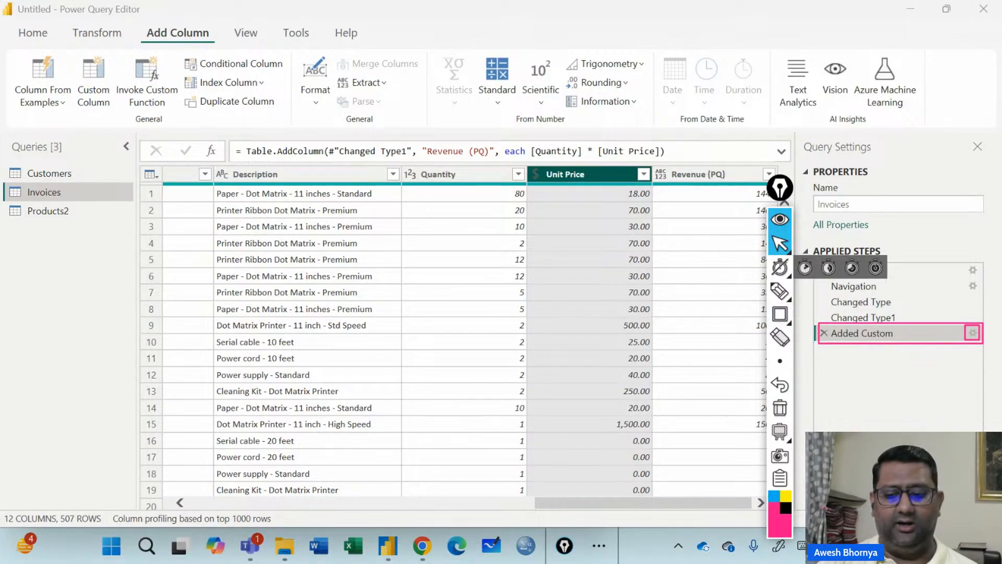
click(973, 333)
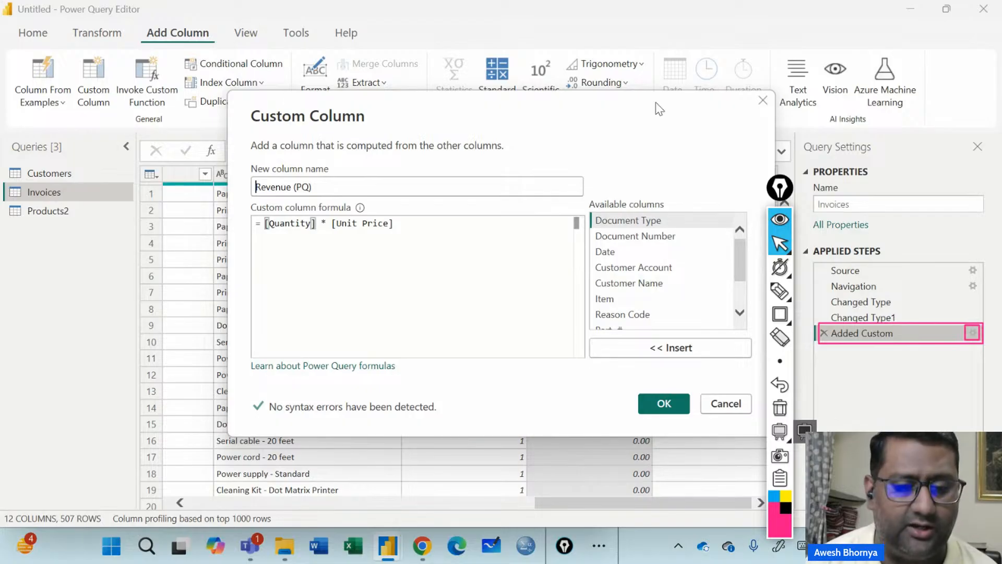
click(726, 405)
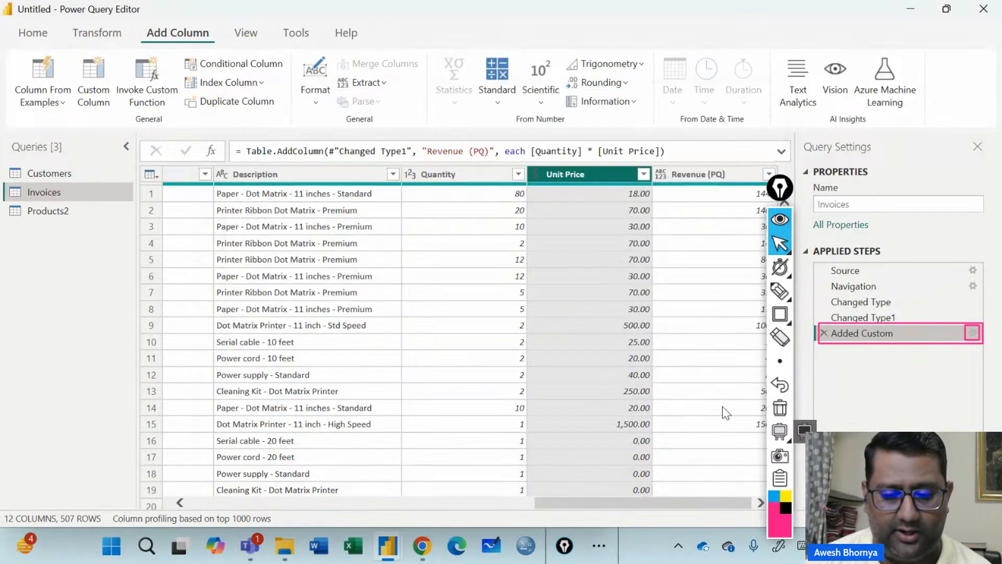
click(780, 408)
mouse_move(780, 188)
mouse_down()
mouse_move(859, 188)
mouse_move(934, 142)
mouse_up()
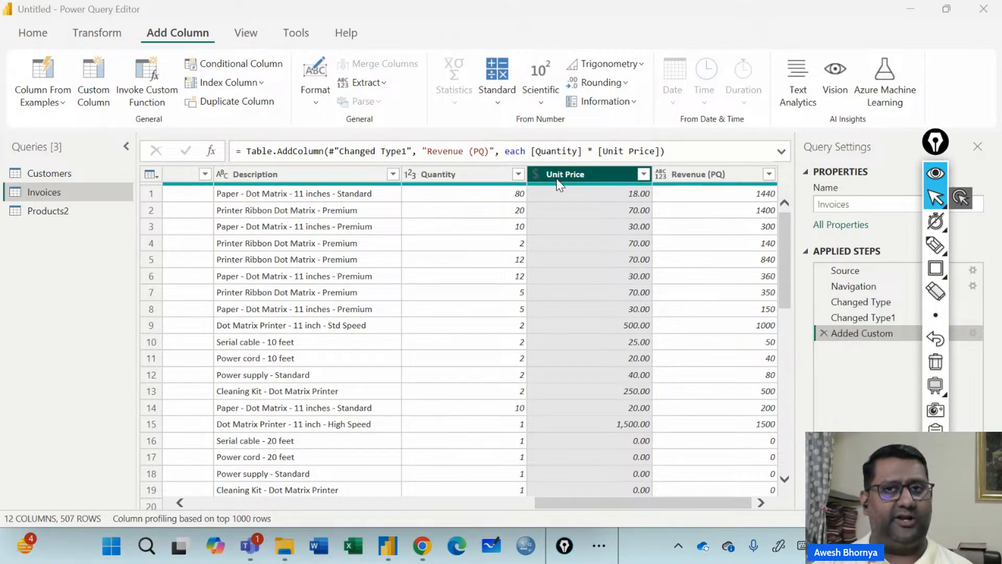
- Set the data type of the Revenue (PQ) column to Fixed decimal number
click(660, 173)
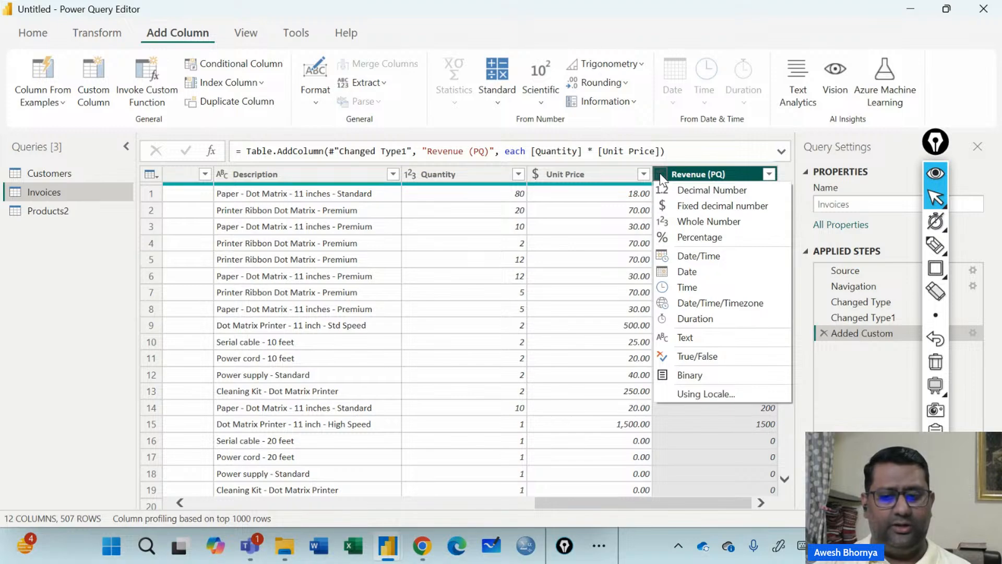
click(679, 207)
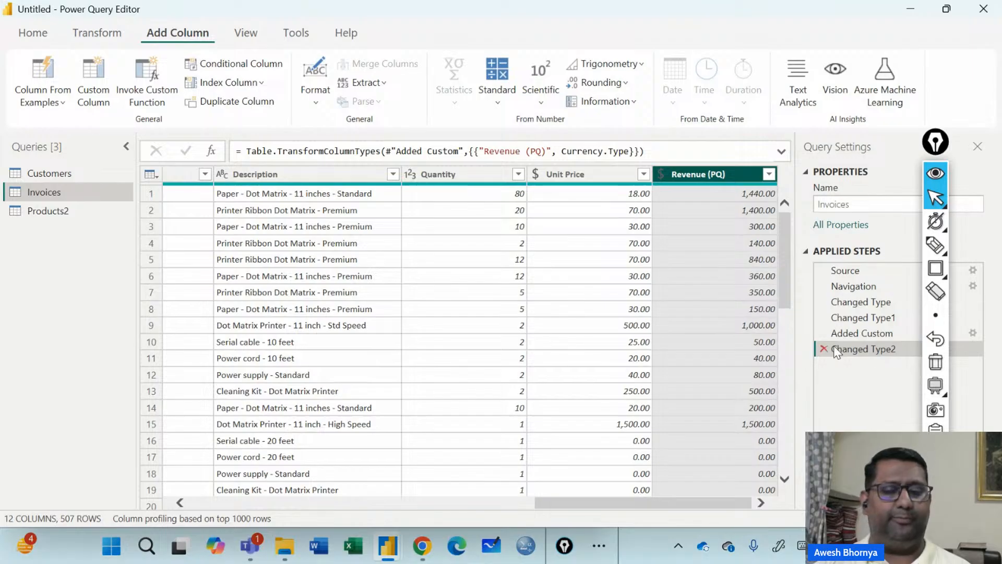
click(587, 180)
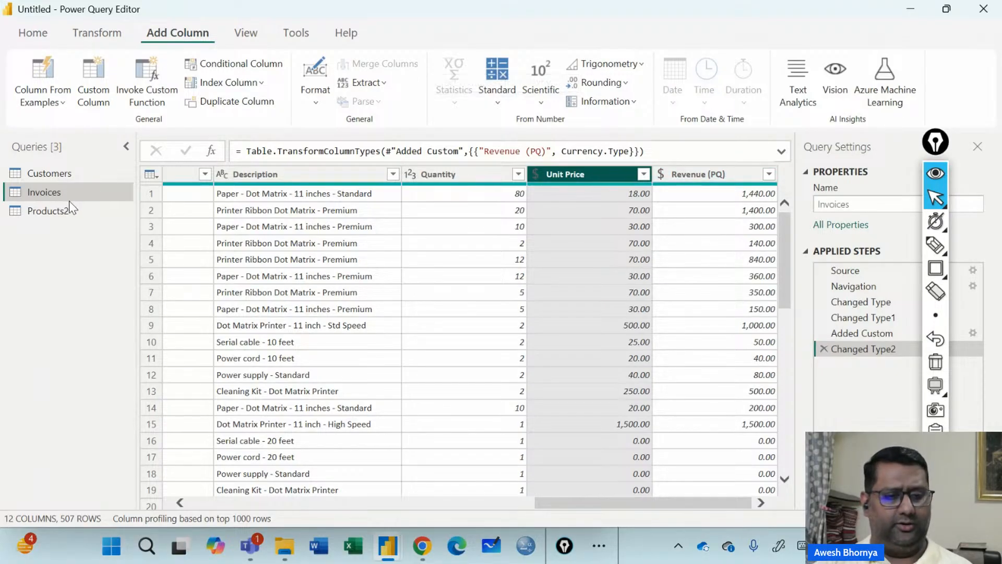
- Set the Product Cost column in the Products2 query to Fixed decimal number, adding the conversion as a new step
click(52, 214)
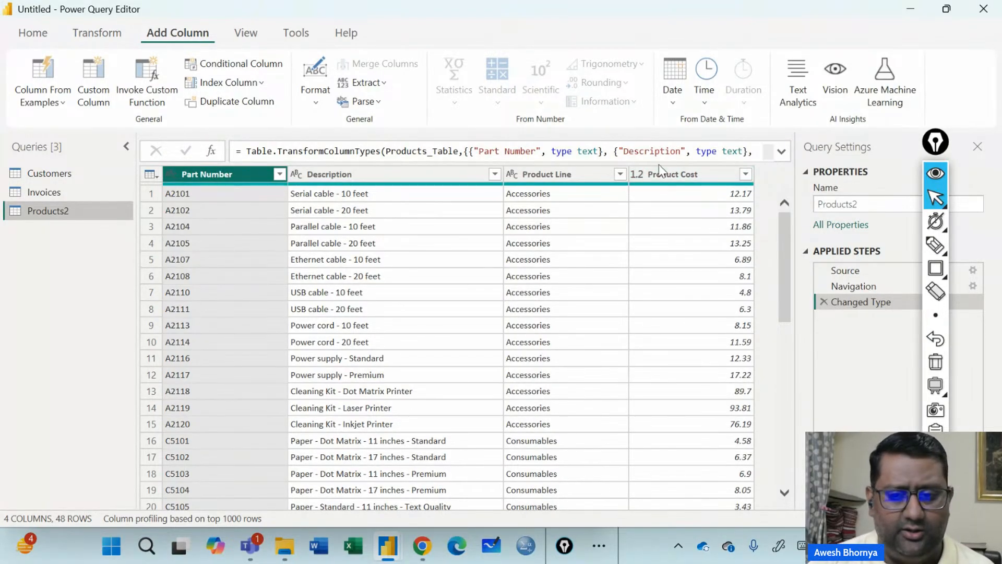
click(679, 180)
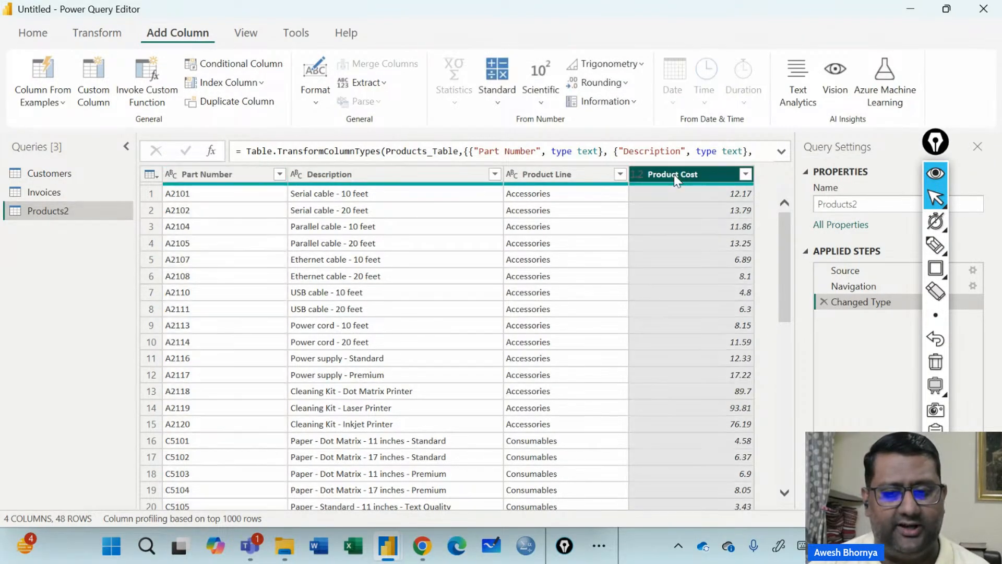
click(637, 171)
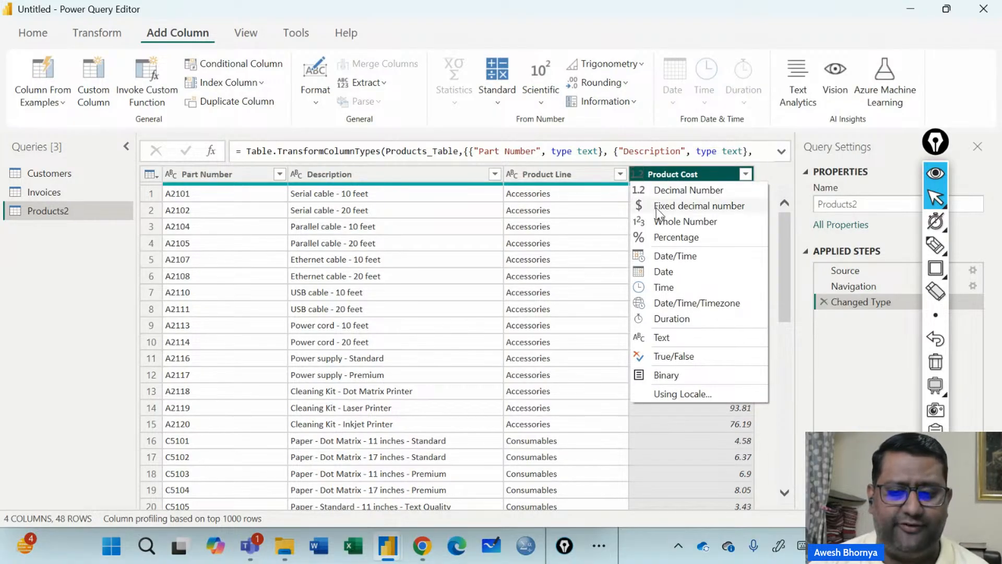
click(656, 207)
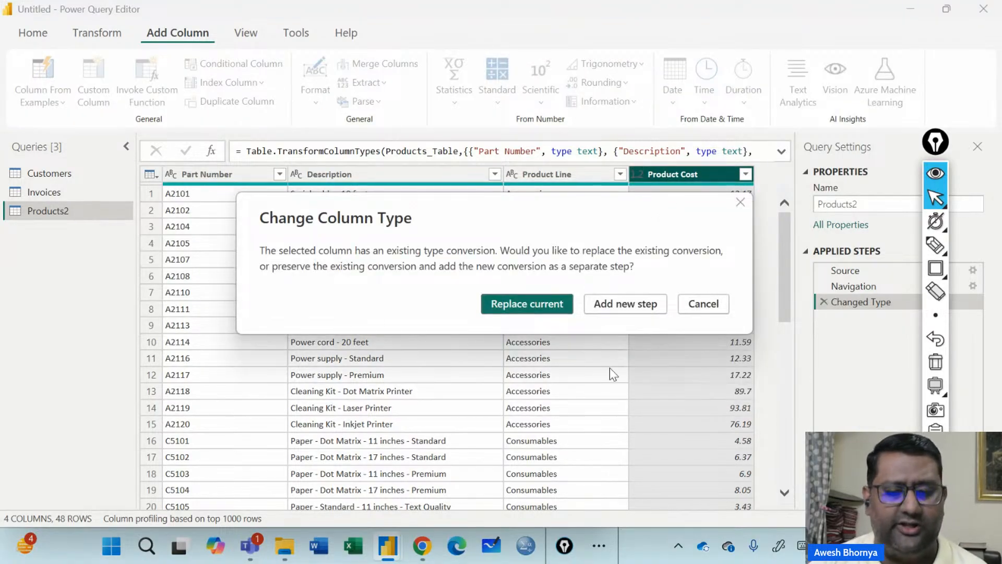
click(613, 308)
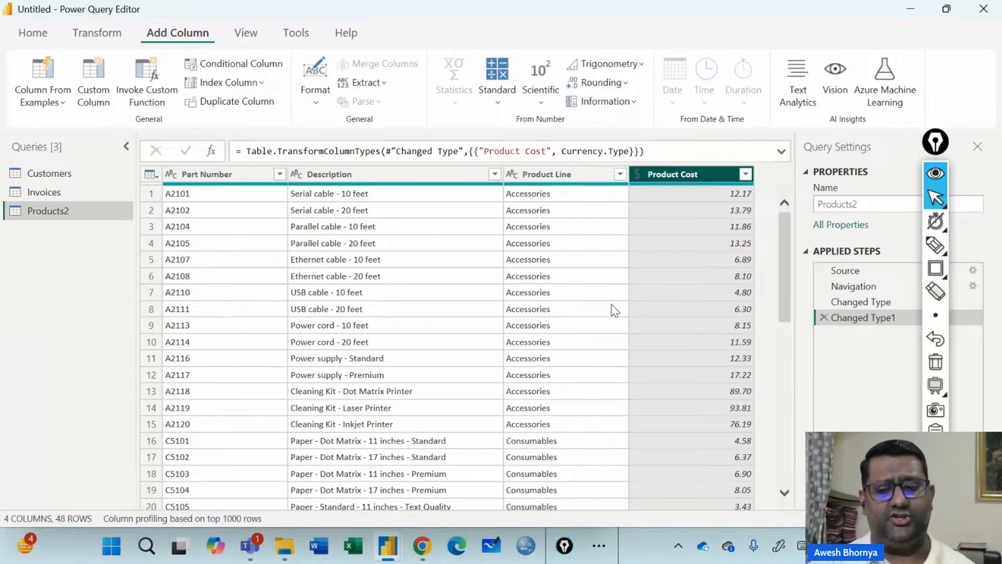
- Rename the Products2 query to Products
click(871, 205)
key(BackSpace)
key(Return)
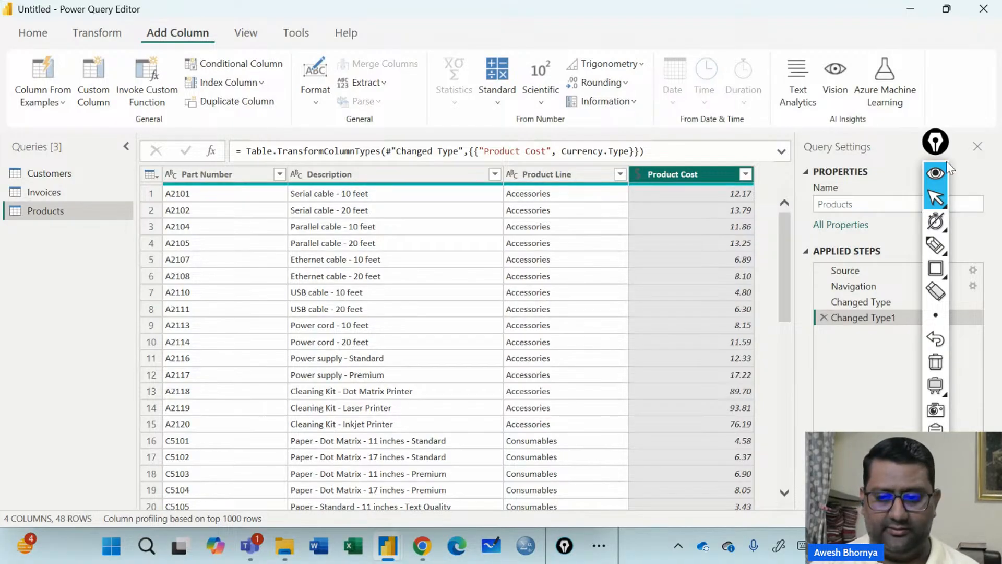
- Close the query editor and apply the pending changes to load the queries into the report
mouse_move(940, 144)
mouse_down()
mouse_move(962, 148)
mouse_move(946, 154)
mouse_up()
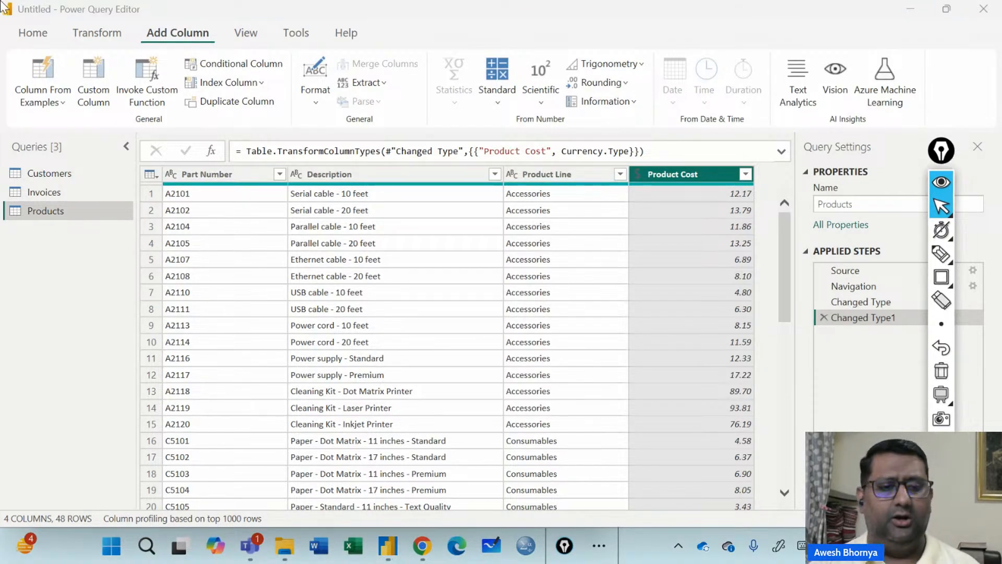
click(33, 37)
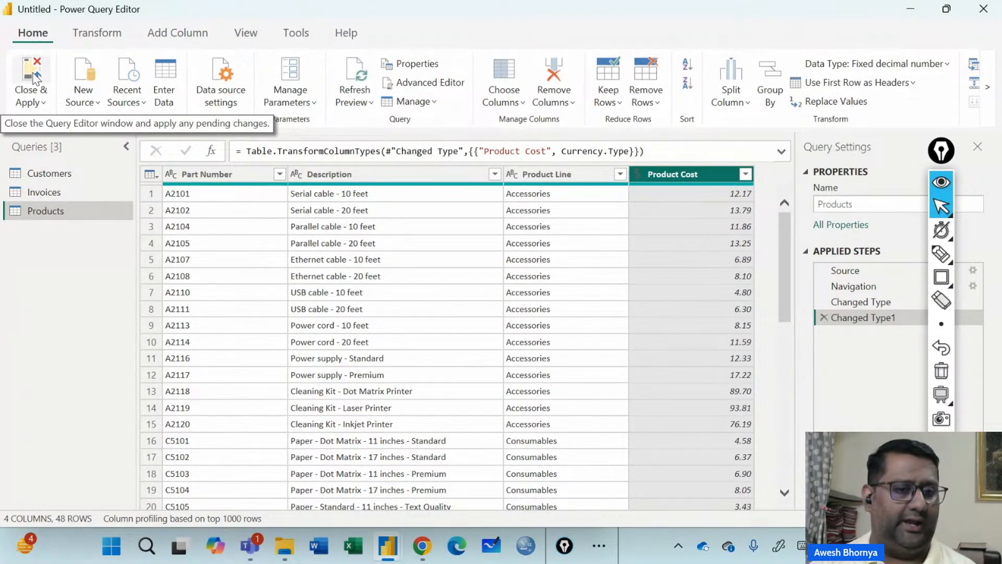
click(34, 77)
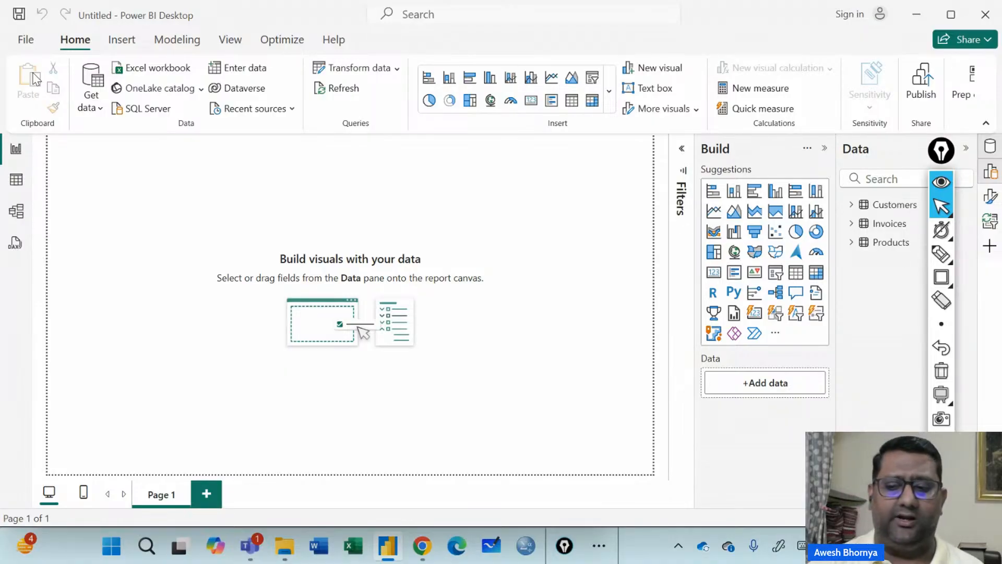
- Outline the whole ribbon, the Home tab and the Data group label with annotation rectangles
click(938, 280)
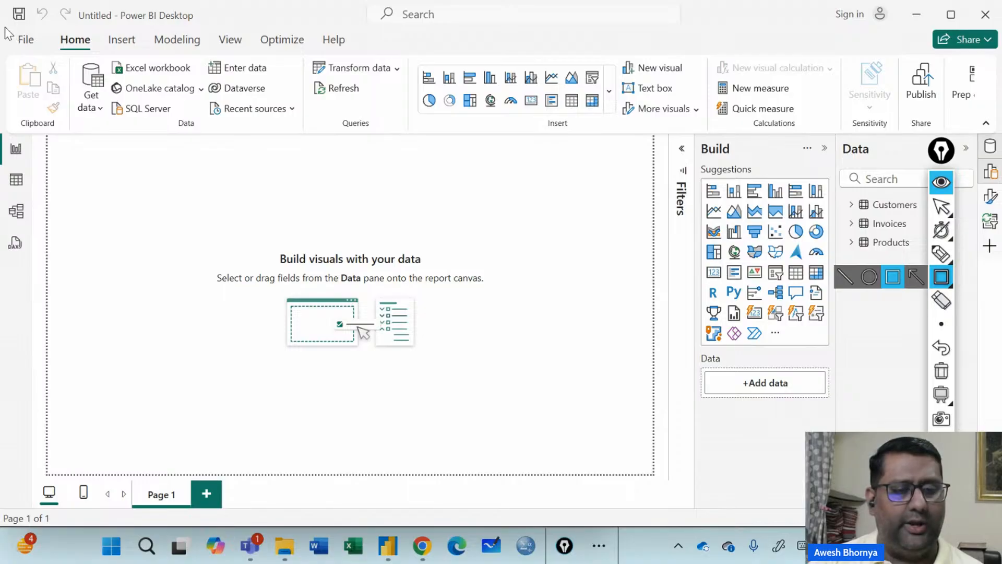
mouse_move(3, 29)
mouse_down()
mouse_move(28, 73)
mouse_move(701, 134)
mouse_up()
drag(836, 135, 994, 134)
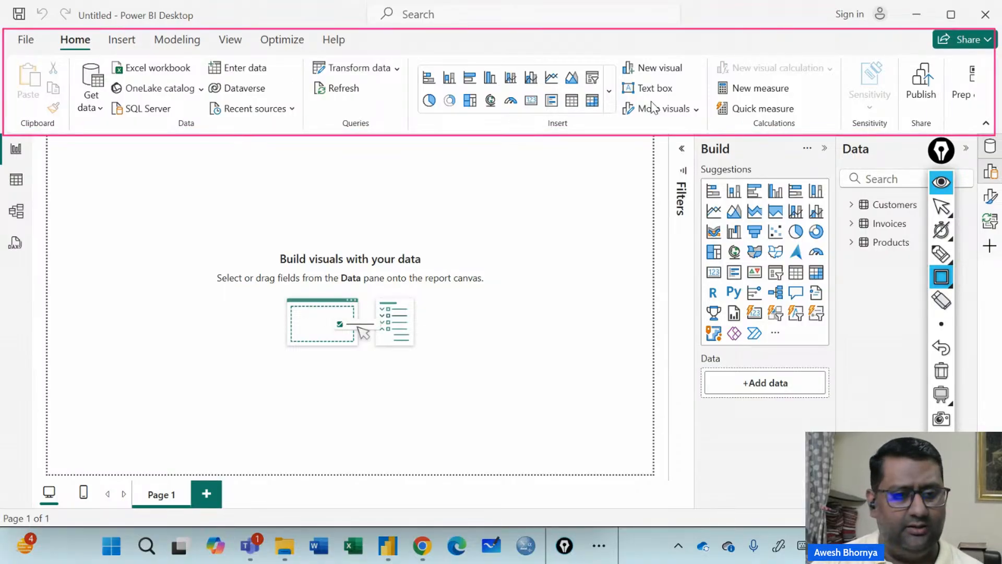
drag(53, 29, 95, 56)
drag(169, 112, 203, 133)
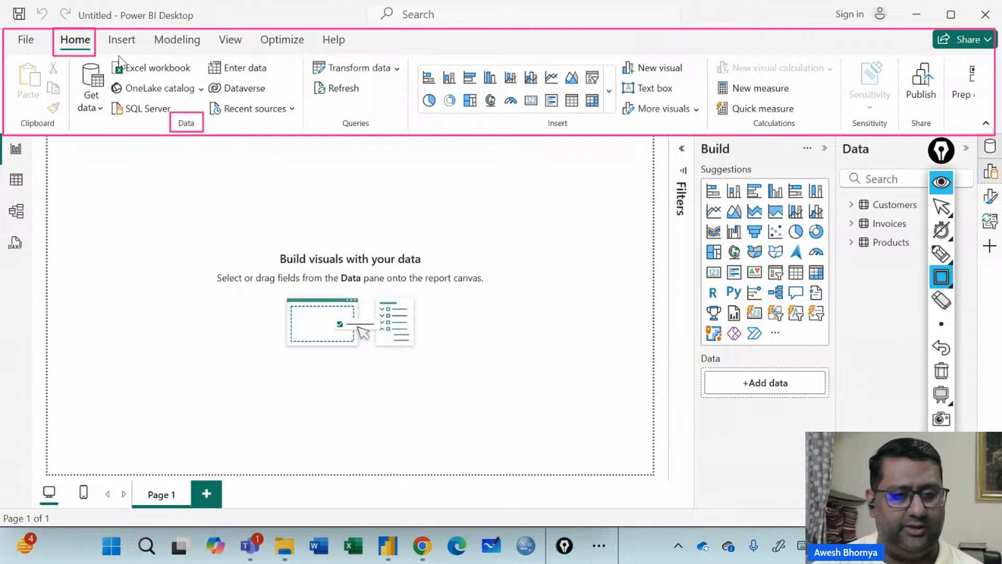
- Outline the Excel workbook command, the view switcher, its Report view icon and the blank report canvas with annotation rectangles
mouse_move(109, 55)
mouse_down()
mouse_move(205, 89)
mouse_move(197, 77)
mouse_up()
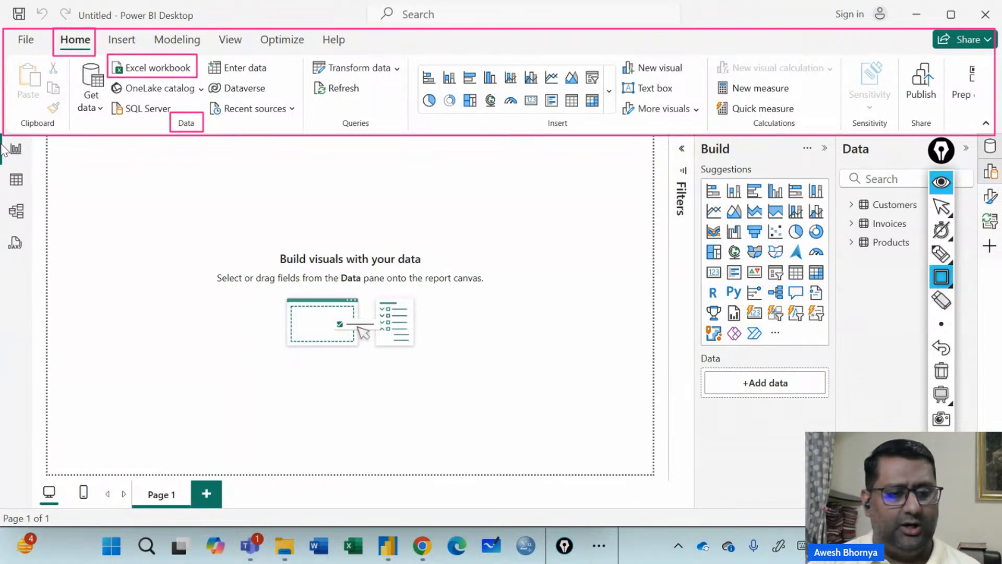
drag(3, 140, 36, 266)
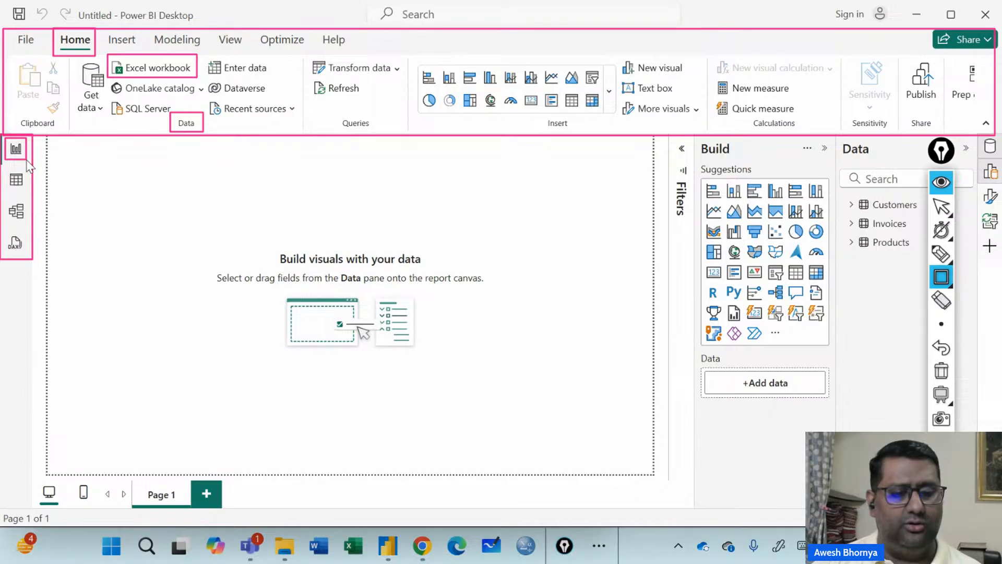
click(941, 208)
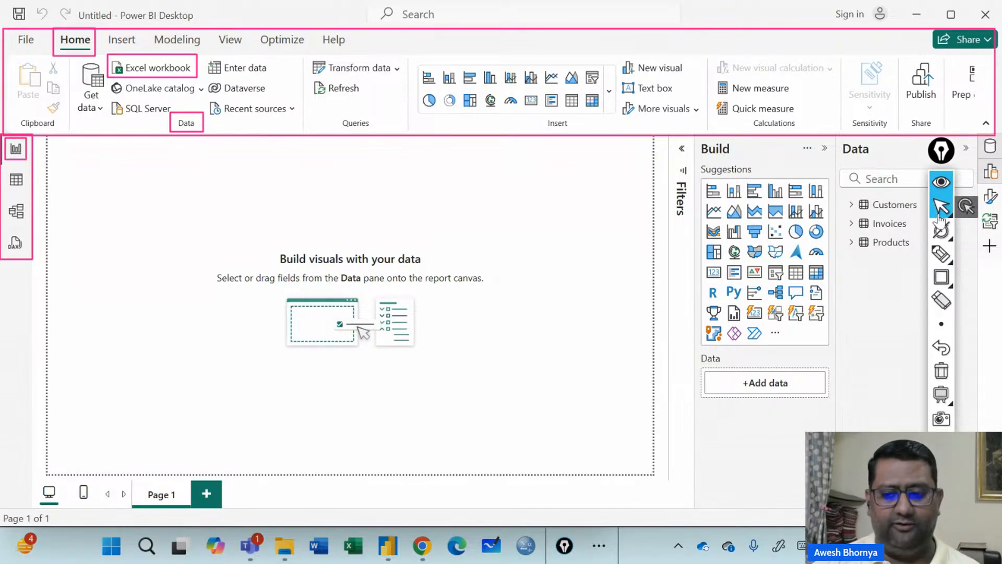
click(942, 277)
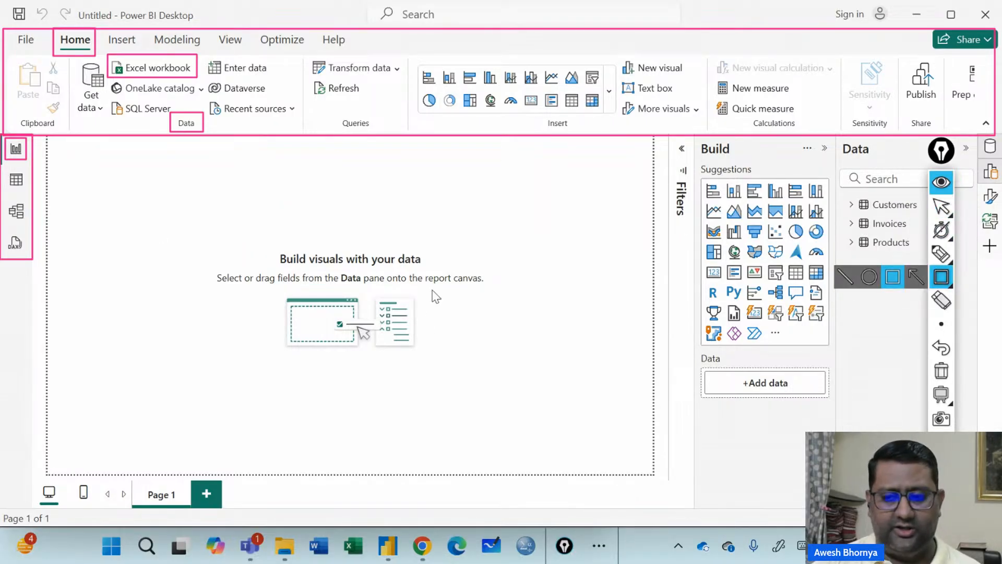
mouse_move(58, 150)
mouse_down()
mouse_move(509, 412)
mouse_move(642, 462)
mouse_up()
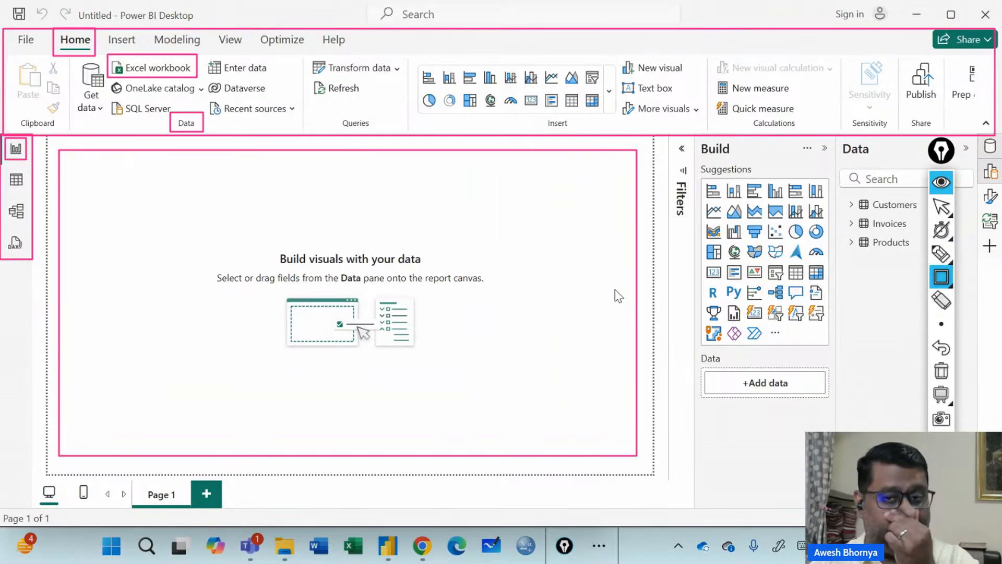
- Show the Customers table in Table view and clear all annotations from the screen
click(941, 207)
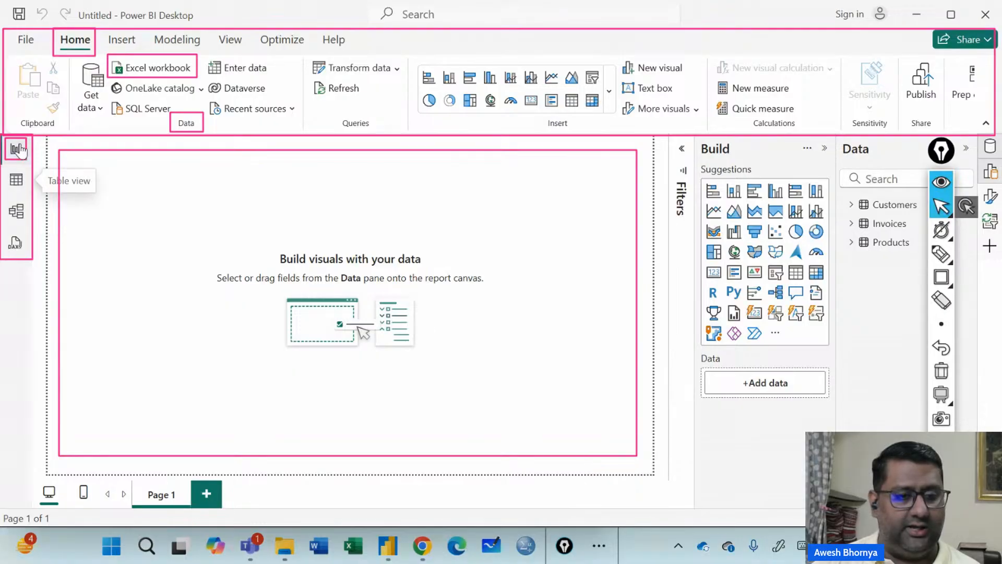
click(16, 183)
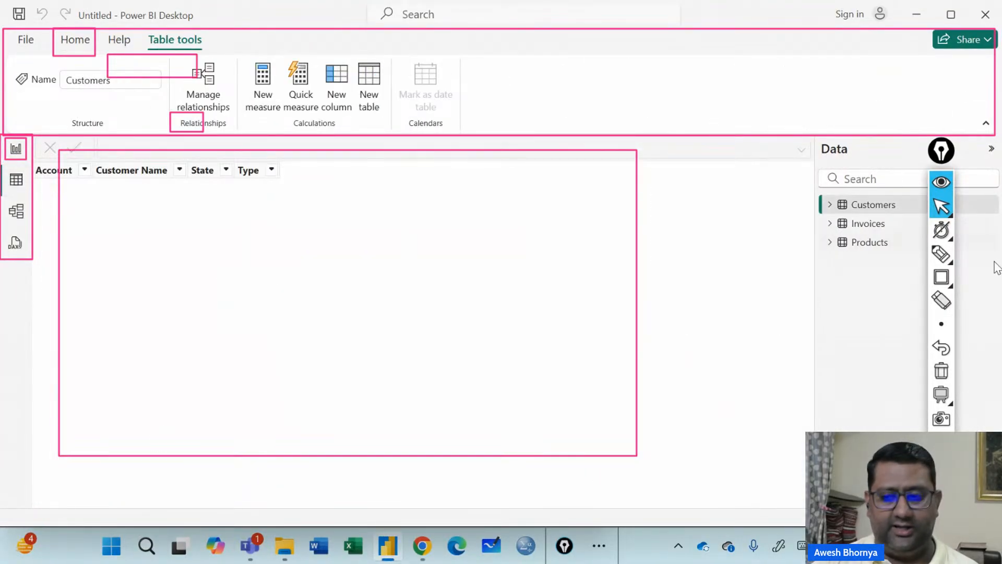
click(941, 371)
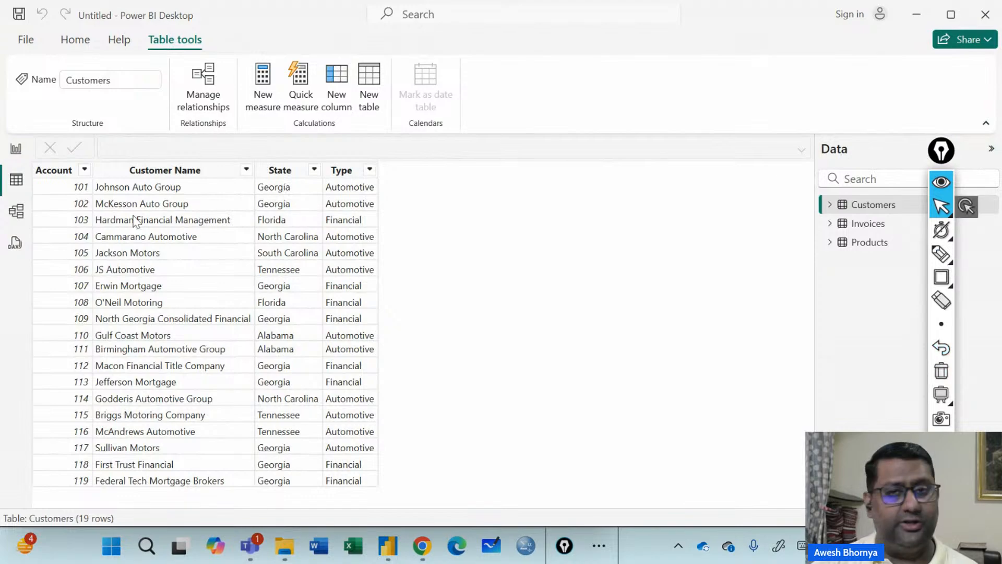
- Examine the Customers, Invoices and Products cards in Model view, and return to Report view
click(15, 214)
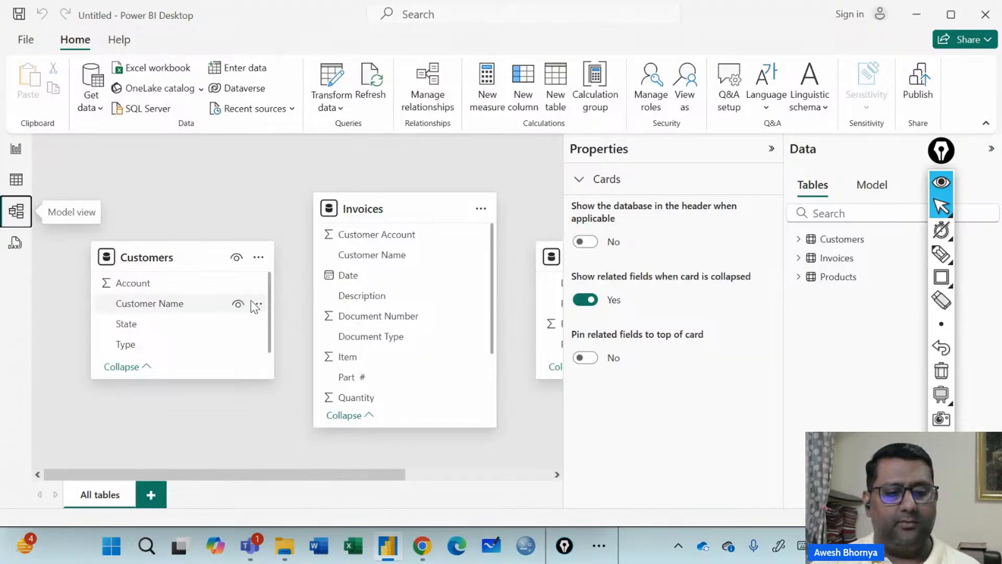
drag(354, 480, 442, 483)
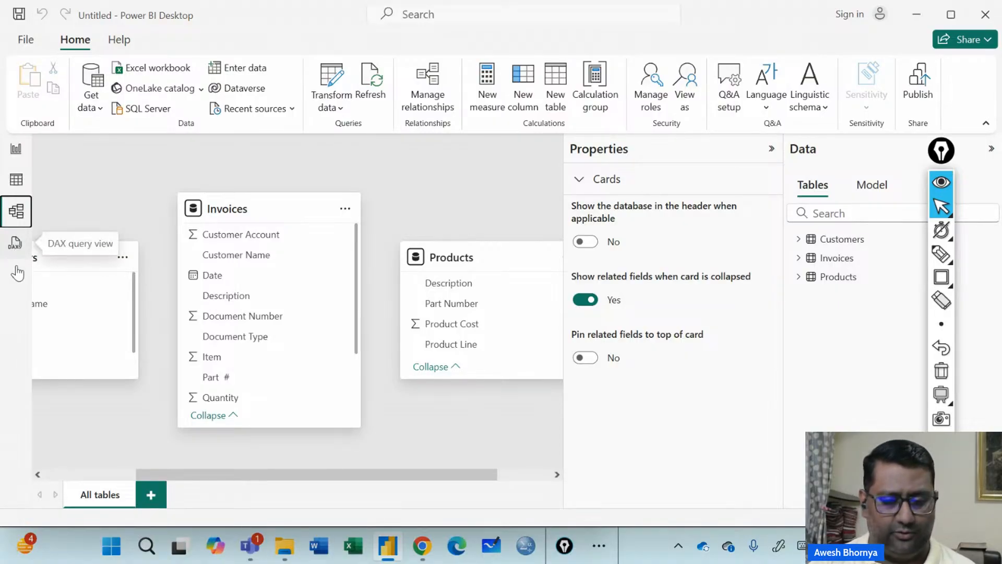
click(15, 149)
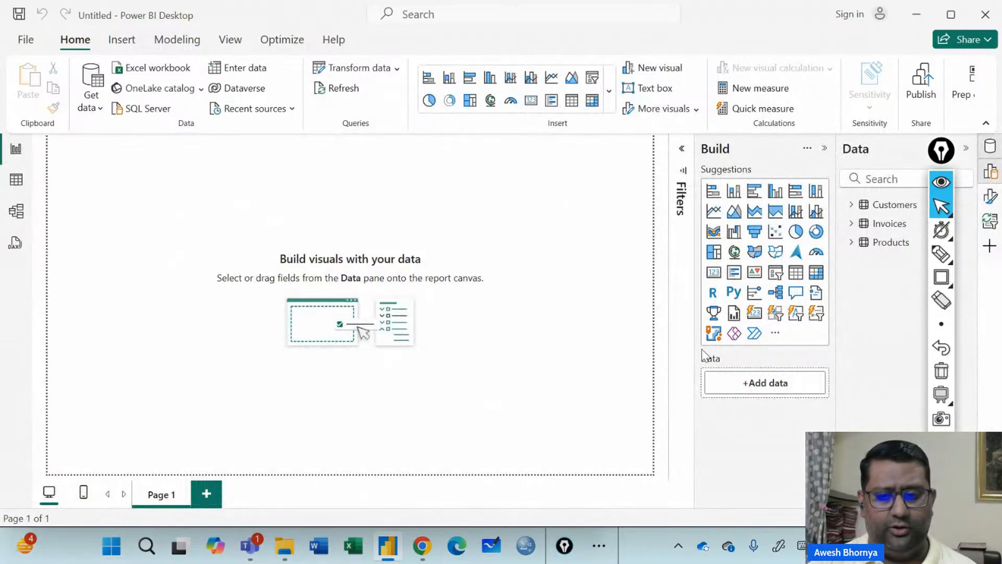
- Expand the Filters pane and add the Revenue (PQ) field from the Invoices table to Page 1 as a card
click(682, 151)
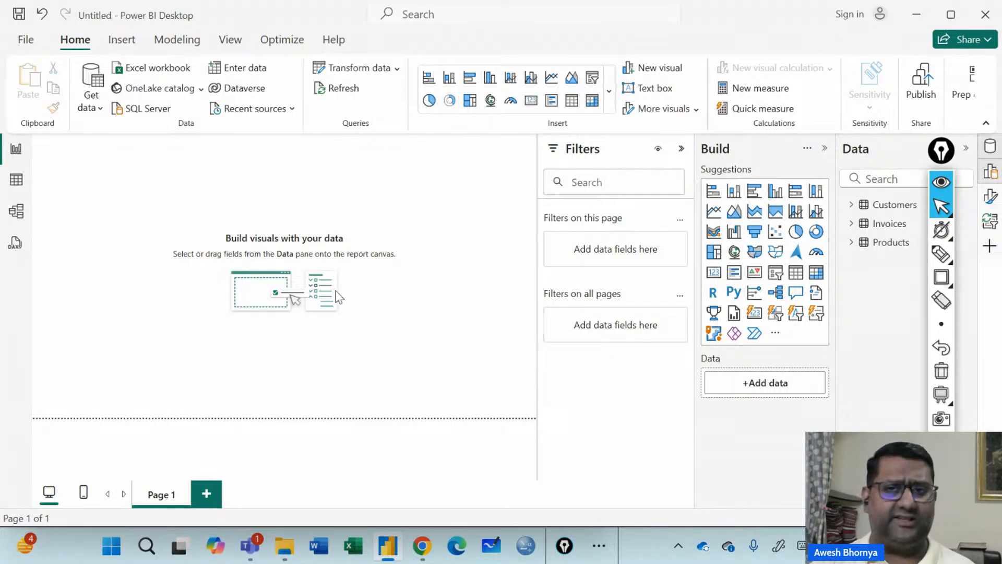
click(851, 224)
drag(944, 146, 800, 142)
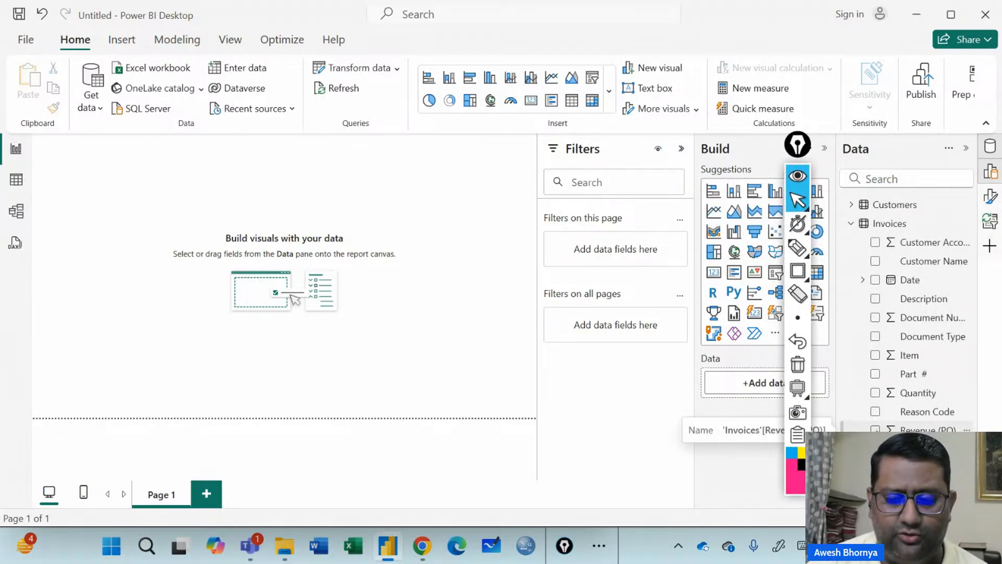
click(875, 429)
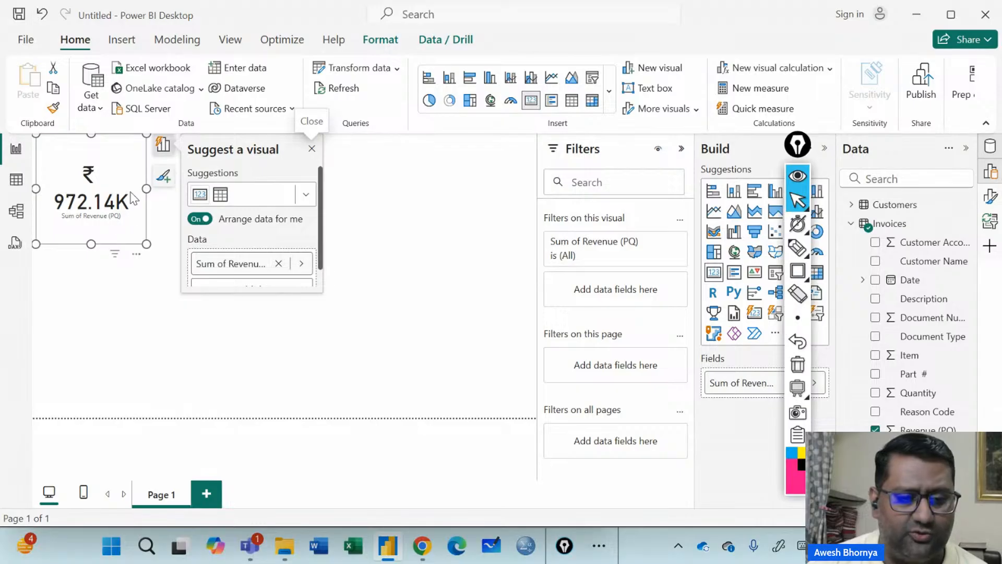
- Move the revenue card away from the canvas corner and enlarge it
drag(147, 214, 146, 216)
drag(162, 267, 202, 263)
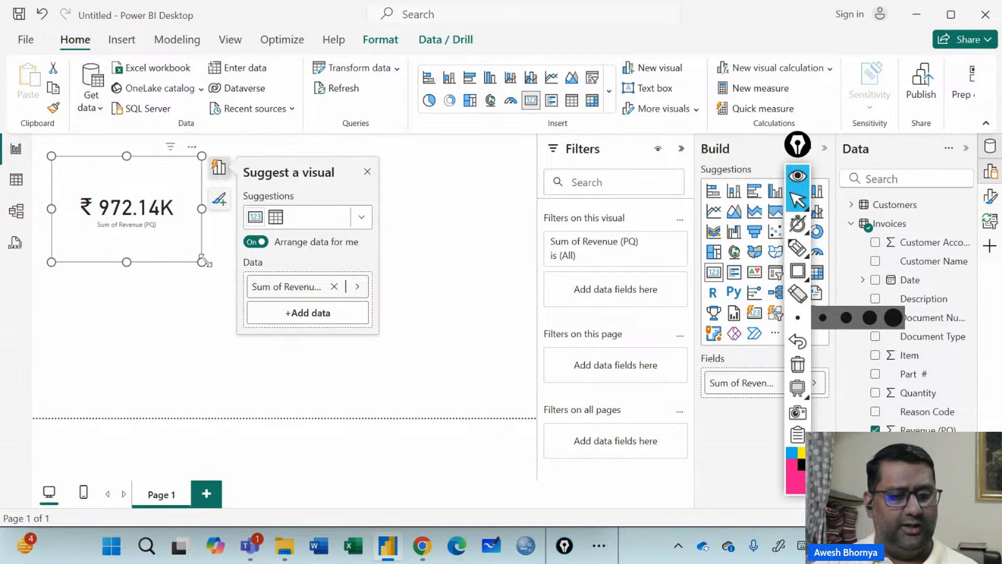
drag(201, 262, 200, 290)
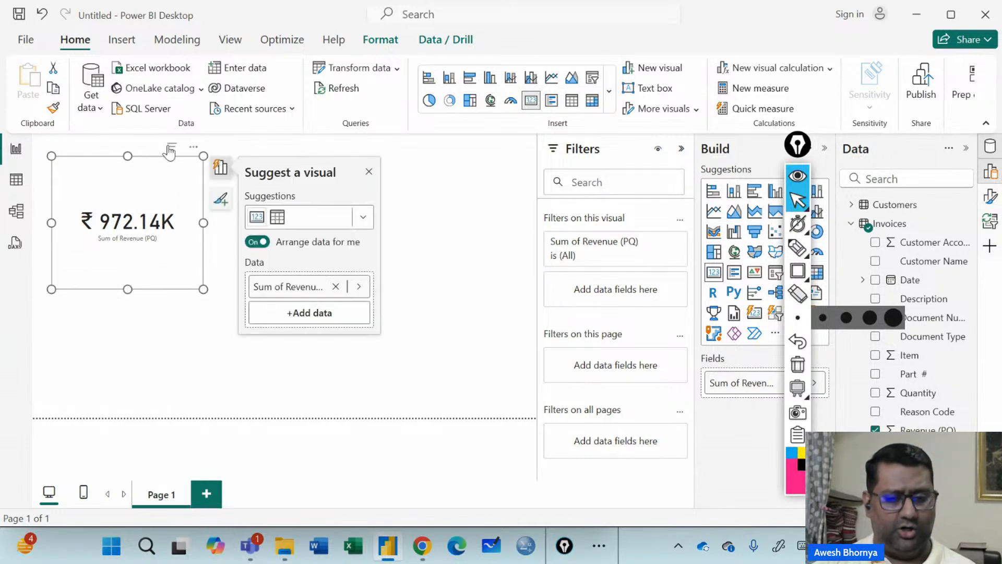
- Outline the Filters pane, mark the words "visual" and "page" in its headings, and draw an arrow to the revenue card
click(798, 271)
mouse_move(542, 135)
mouse_down()
mouse_move(645, 488)
mouse_move(694, 491)
mouse_move(693, 481)
mouse_up()
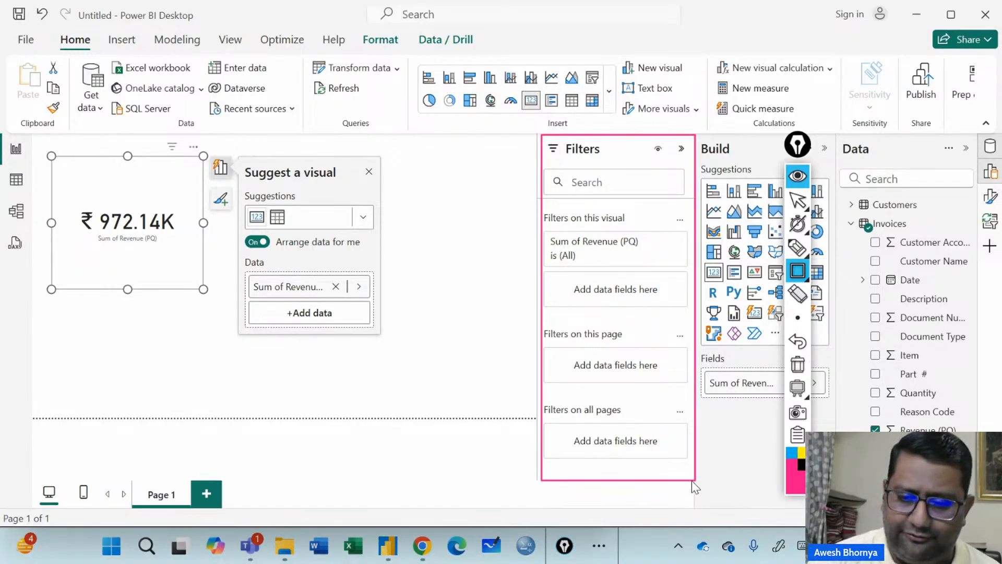
click(798, 248)
mouse_move(623, 233)
mouse_down()
mouse_move(635, 199)
mouse_move(603, 243)
mouse_up()
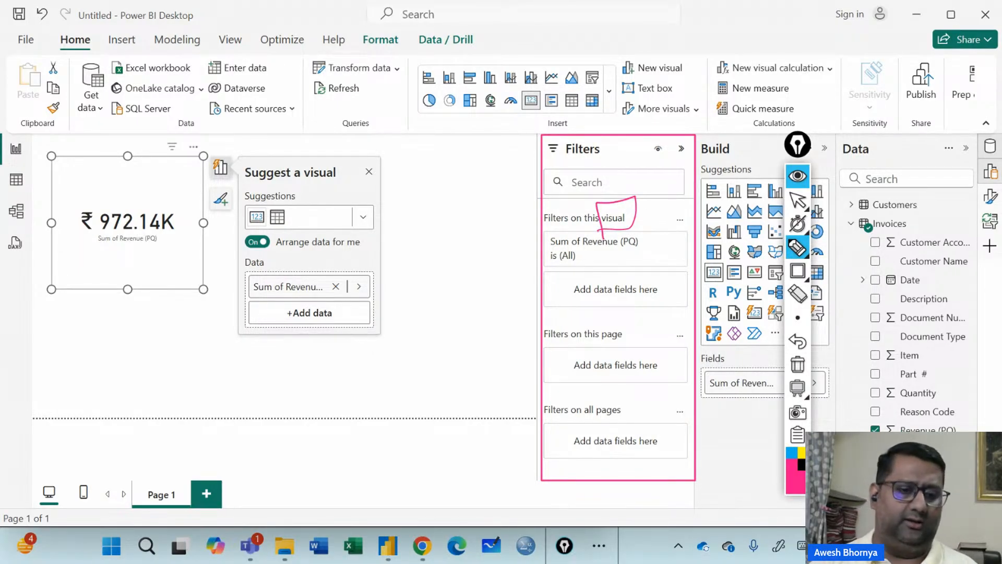
mouse_move(157, 337)
mouse_down()
mouse_move(137, 292)
mouse_move(116, 284)
mouse_up()
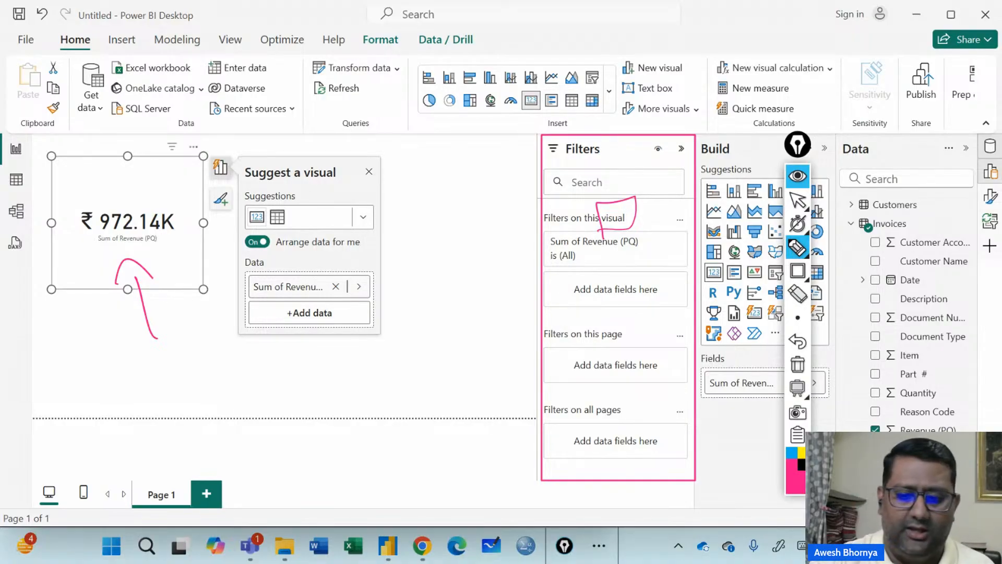
mouse_move(597, 328)
mouse_down()
mouse_move(629, 351)
mouse_move(588, 321)
mouse_up()
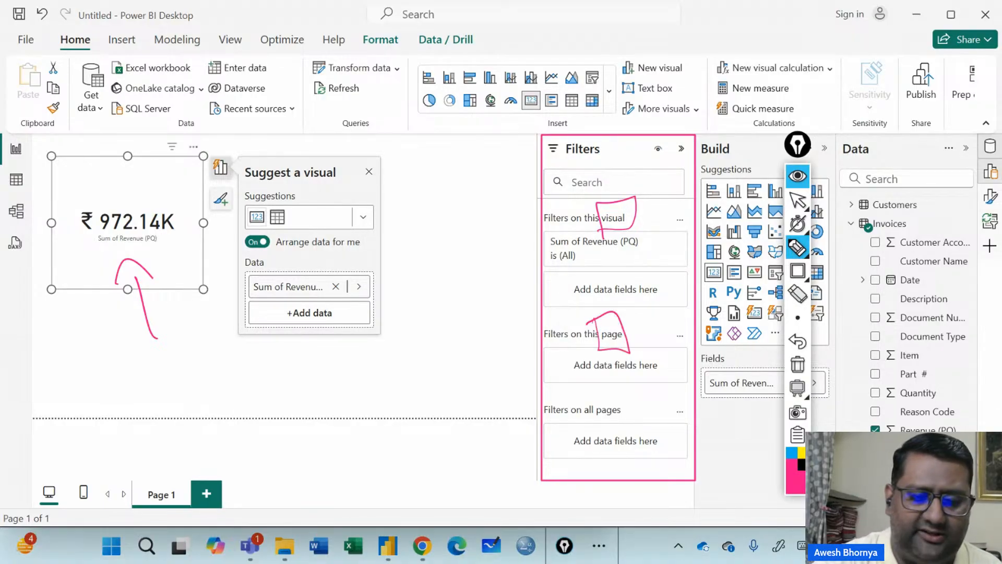
- Sketch two more visual boxes on the canvas and draw a slanted stroke across each box and the revenue card
mouse_move(408, 266)
mouse_down()
mouse_move(511, 209)
mouse_move(392, 261)
mouse_up()
mouse_move(282, 361)
mouse_down()
mouse_move(369, 403)
mouse_move(270, 445)
mouse_up()
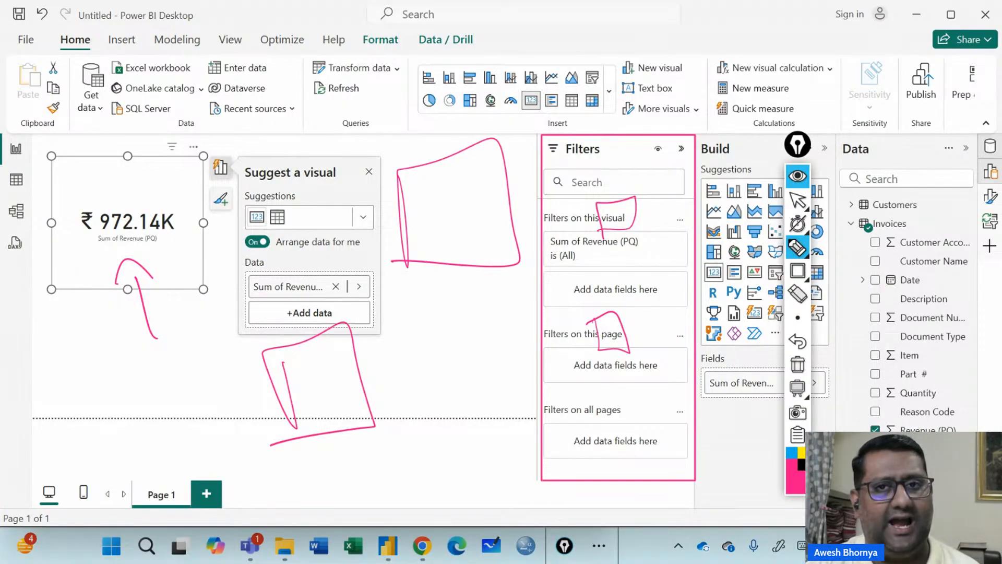
drag(335, 394, 386, 311)
drag(470, 226, 511, 159)
drag(166, 237, 201, 157)
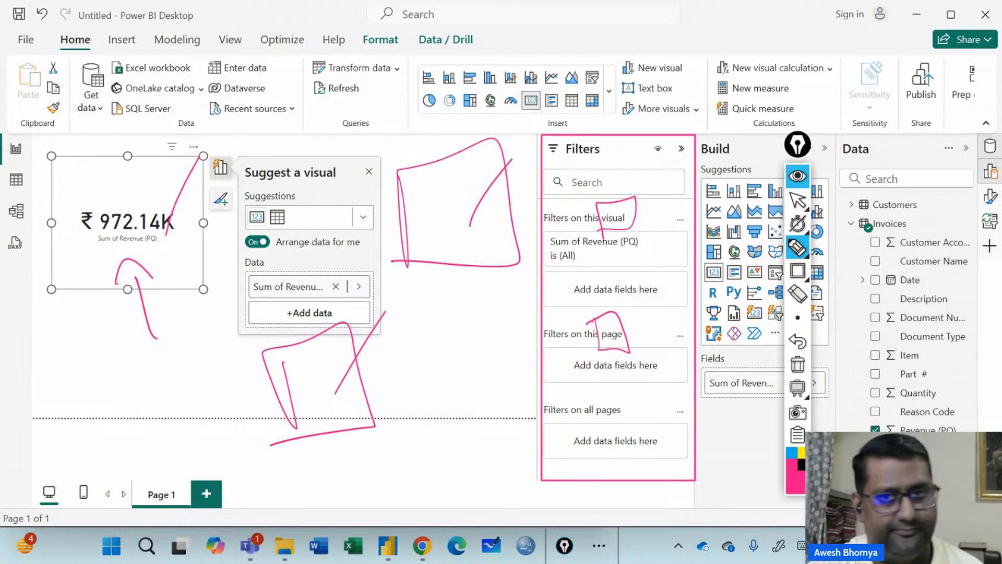
- Mark "all pages" in the Filters on all pages heading and handwrite "Report" beside it
mouse_move(579, 393)
mouse_down()
mouse_move(617, 402)
mouse_move(571, 391)
mouse_up()
mouse_move(633, 398)
mouse_down()
mouse_move(644, 433)
mouse_move(672, 419)
mouse_up()
mouse_move(667, 400)
mouse_down()
mouse_move(689, 452)
mouse_move(731, 384)
mouse_move(723, 410)
mouse_up()
drag(723, 392, 747, 383)
- Draw arrows to the Page 1 tab and the new page control, and circle the Filters on all pages section
drag(138, 444, 156, 490)
drag(133, 462, 157, 490)
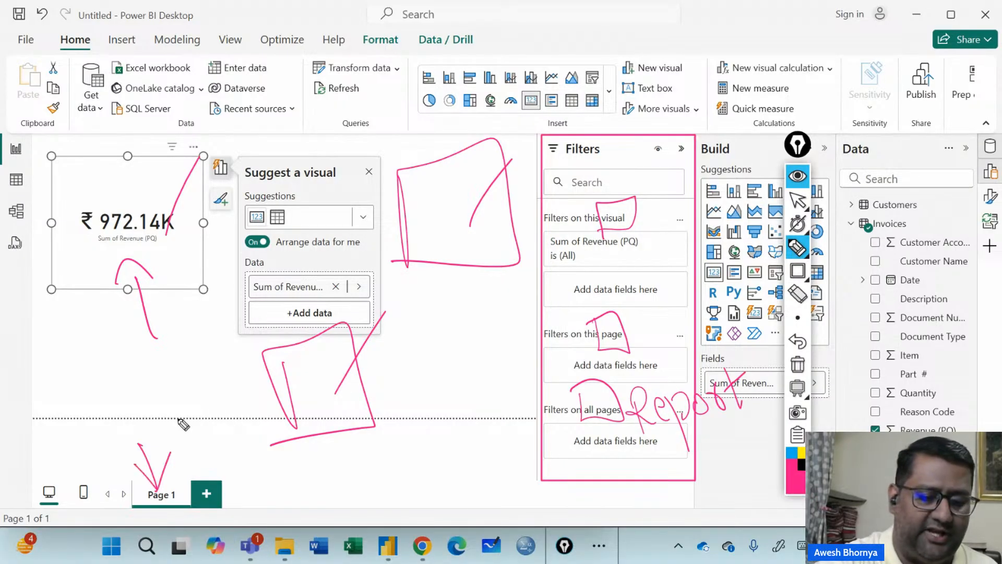
drag(171, 452, 156, 488)
drag(189, 444, 206, 475)
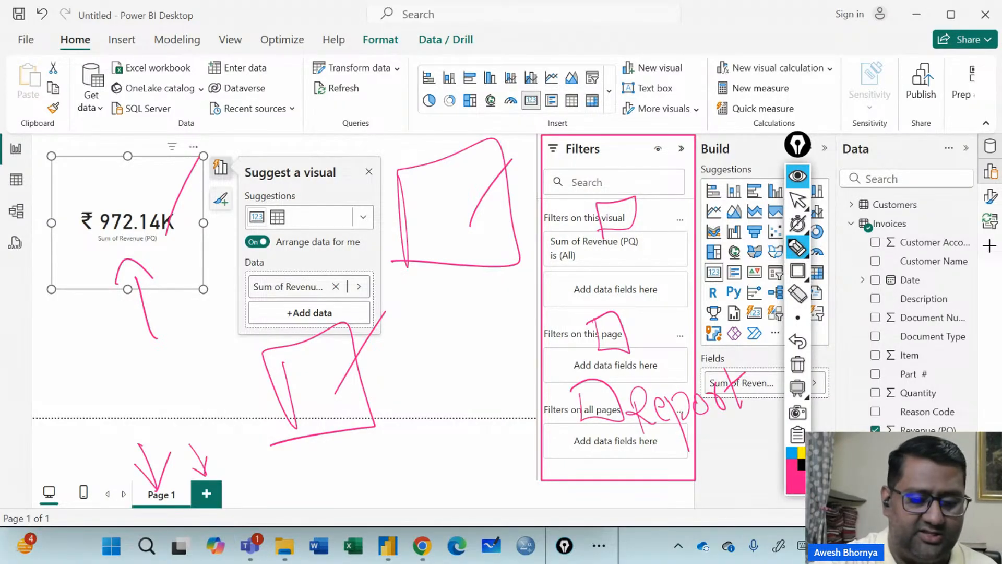
mouse_move(614, 368)
mouse_down()
mouse_move(587, 372)
mouse_move(752, 376)
mouse_move(553, 399)
mouse_up()
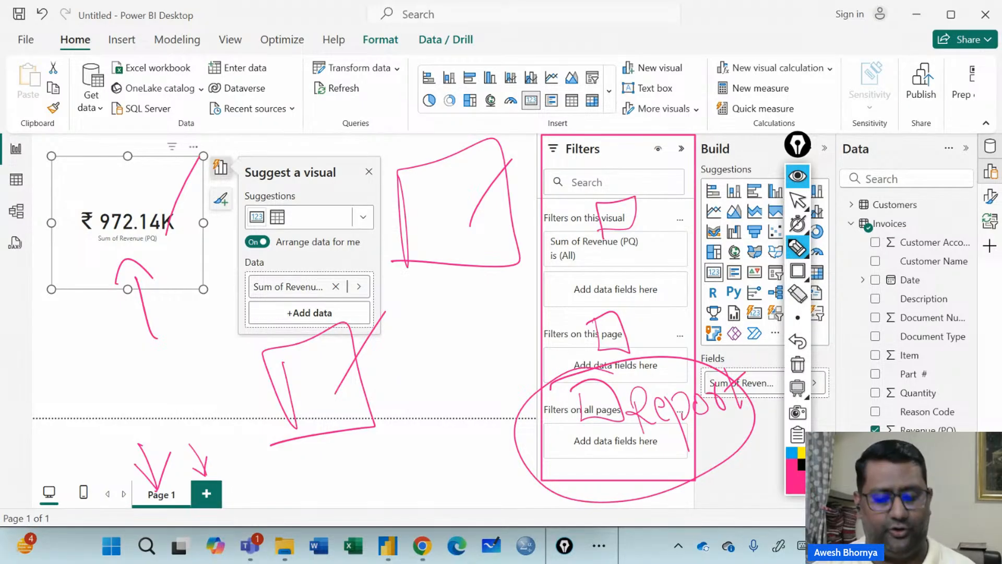
- Draw a tick mark beside the Filters heading, and clear all annotations from the screen
drag(612, 153, 699, 108)
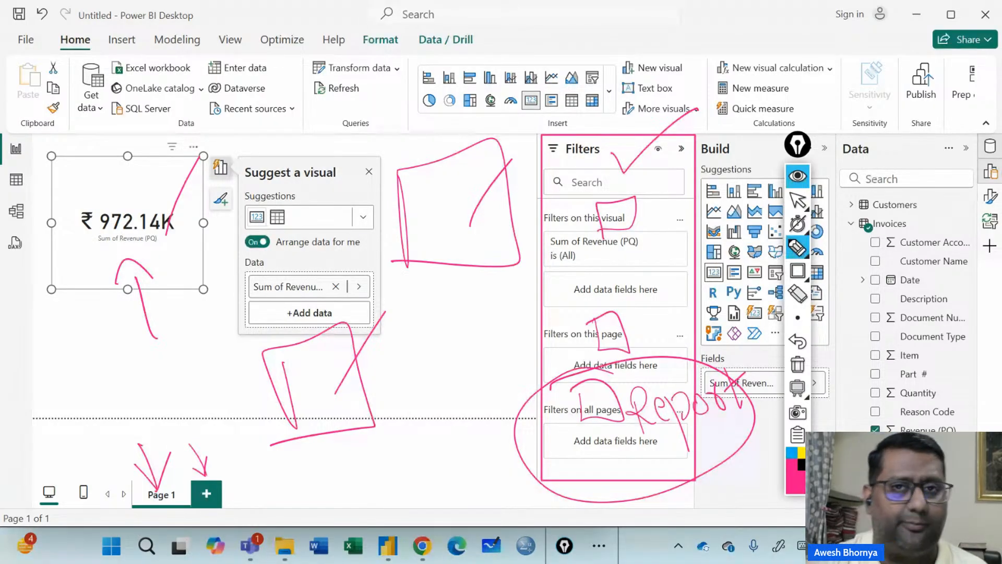
click(798, 364)
- Move the annotation toolbar clear of the side panes and outline the Build pane, its Fields section and the revenue card
drag(797, 144, 950, 151)
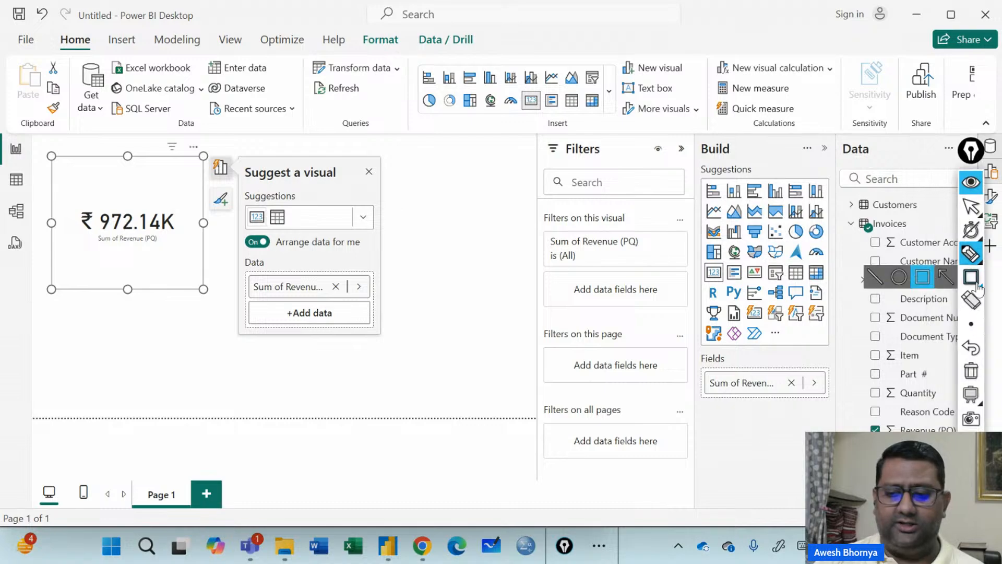
mouse_move(753, 171)
mouse_down()
mouse_move(437, 129)
mouse_move(473, 127)
mouse_up()
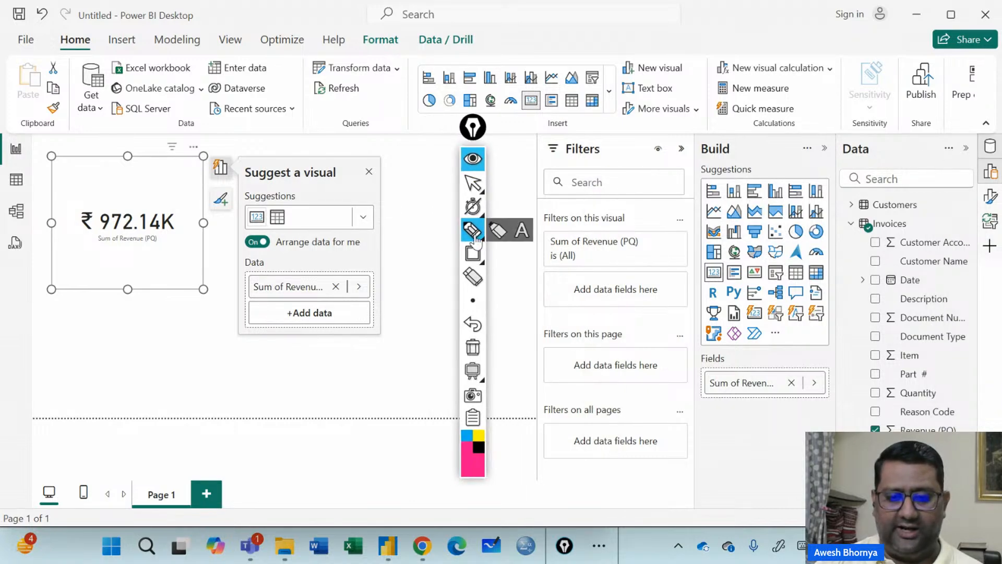
click(474, 254)
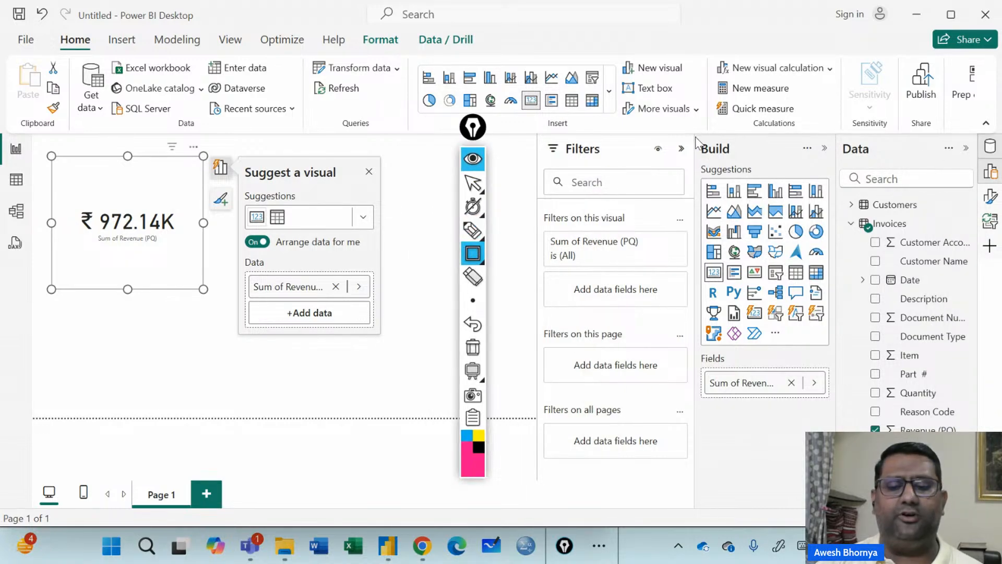
mouse_move(696, 137)
mouse_down()
mouse_move(835, 524)
mouse_move(839, 505)
mouse_up()
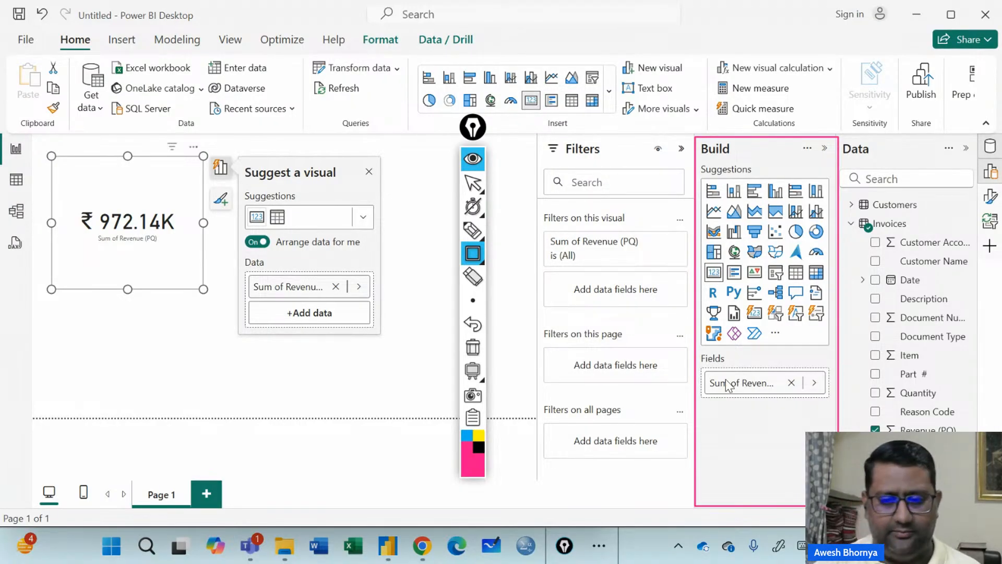
mouse_move(699, 351)
mouse_down()
mouse_move(809, 408)
mouse_move(835, 406)
mouse_up()
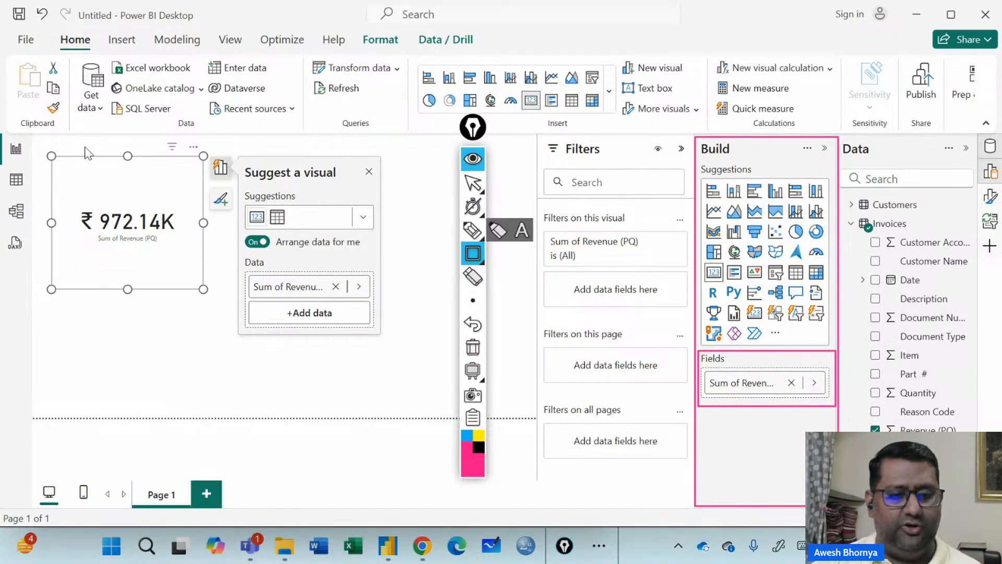
mouse_move(37, 142)
mouse_down()
mouse_move(197, 306)
mouse_move(220, 306)
mouse_up()
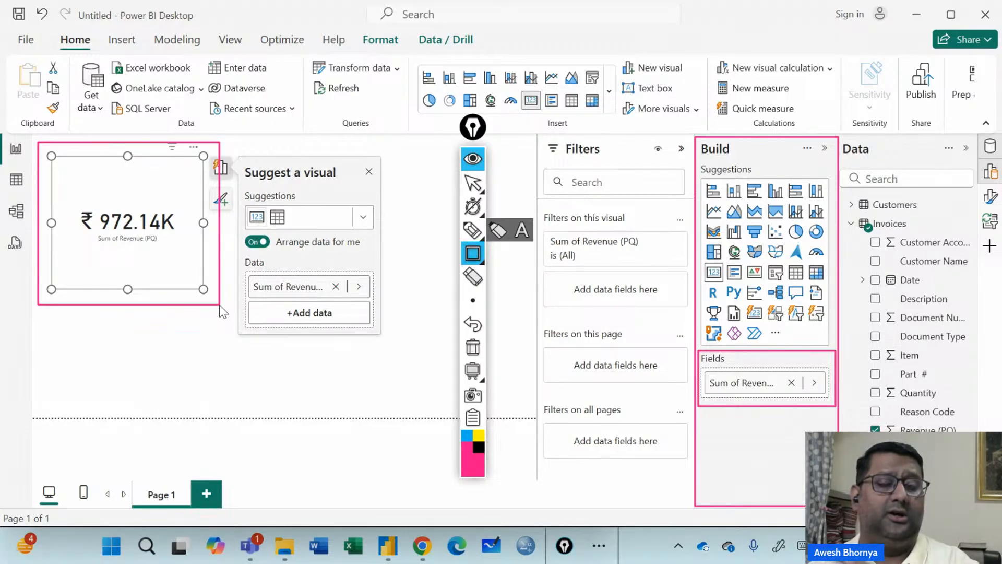
- Outline the Data pane, its Revenue (PQ) field and the card icon in the Insert visual gallery with annotation rectangles
mouse_move(838, 133)
mouse_down()
mouse_move(936, 506)
mouse_move(972, 506)
mouse_up()
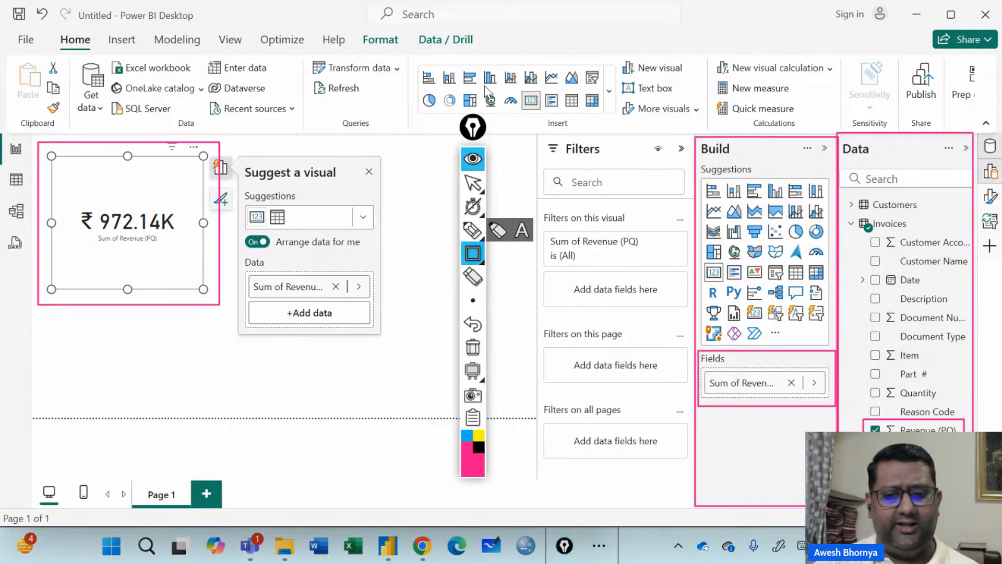
drag(519, 86, 545, 113)
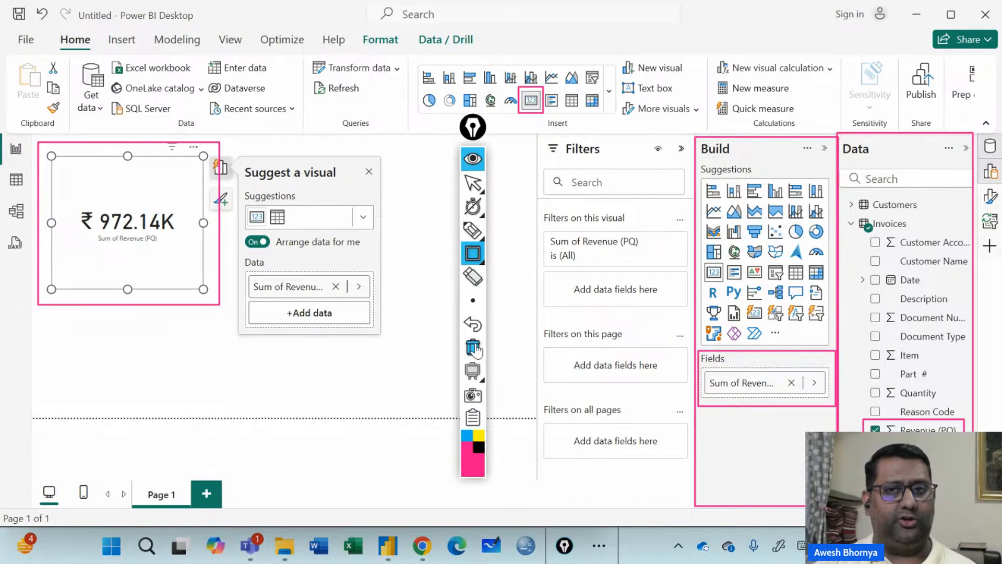
click(472, 230)
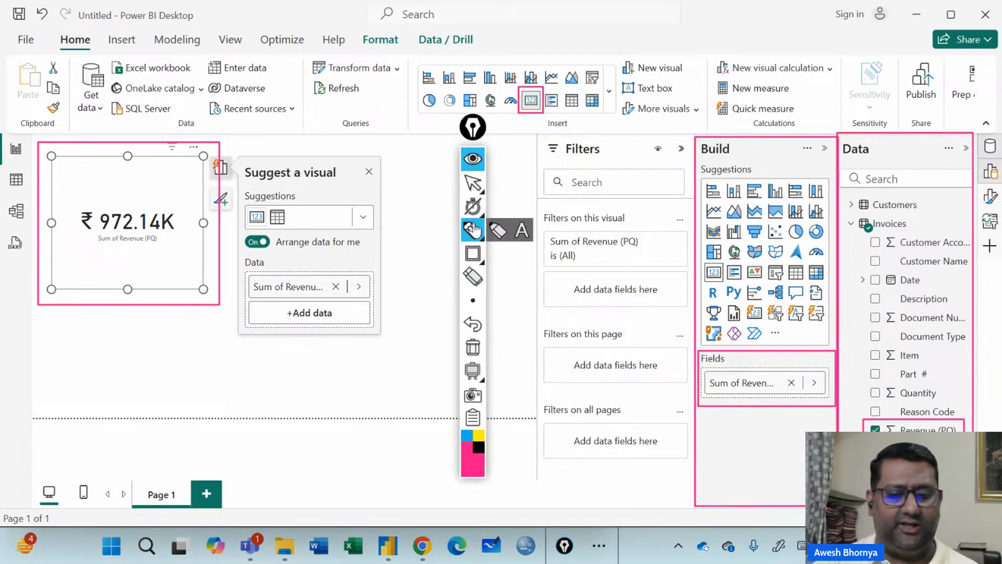
- Handwrite "On object interaction" across the canvas with the pen, and clear all annotations from the screen
click(498, 230)
mouse_move(151, 360)
mouse_down()
mouse_move(175, 399)
mouse_move(222, 366)
mouse_move(265, 389)
mouse_move(270, 367)
mouse_move(351, 360)
mouse_move(305, 465)
mouse_move(360, 413)
mouse_move(402, 400)
mouse_move(441, 319)
mouse_move(407, 302)
mouse_move(442, 289)
mouse_up()
drag(315, 487, 504, 256)
drag(442, 285, 460, 254)
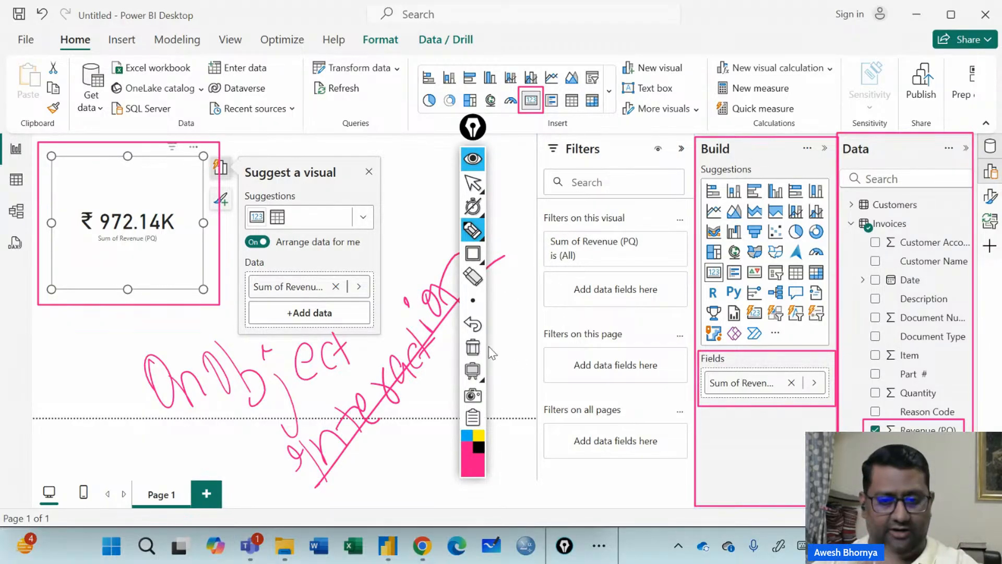
click(472, 347)
click(473, 183)
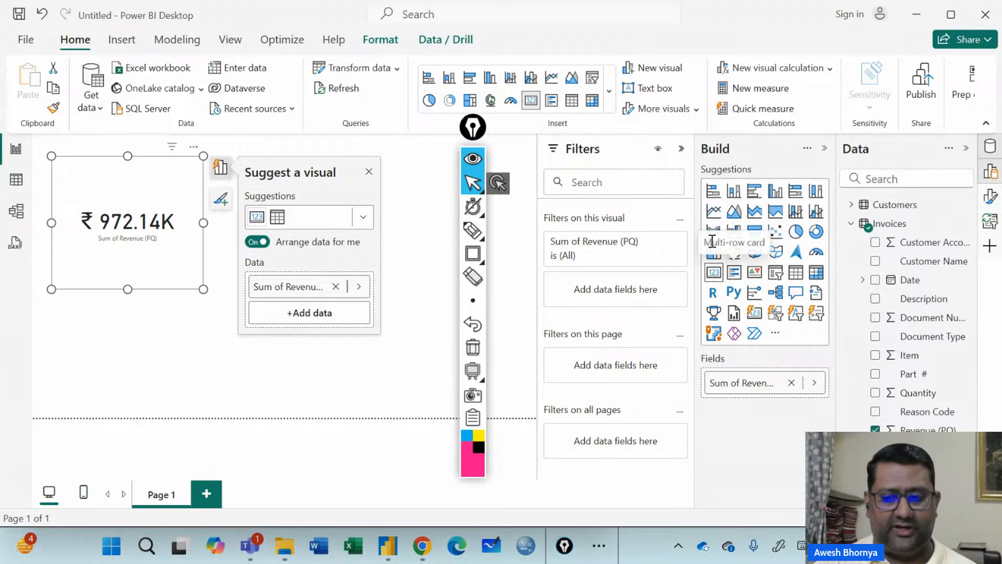
- Outline the Data pane and its Customers and Invoices tables with annotation rectangles
mouse_move(487, 253)
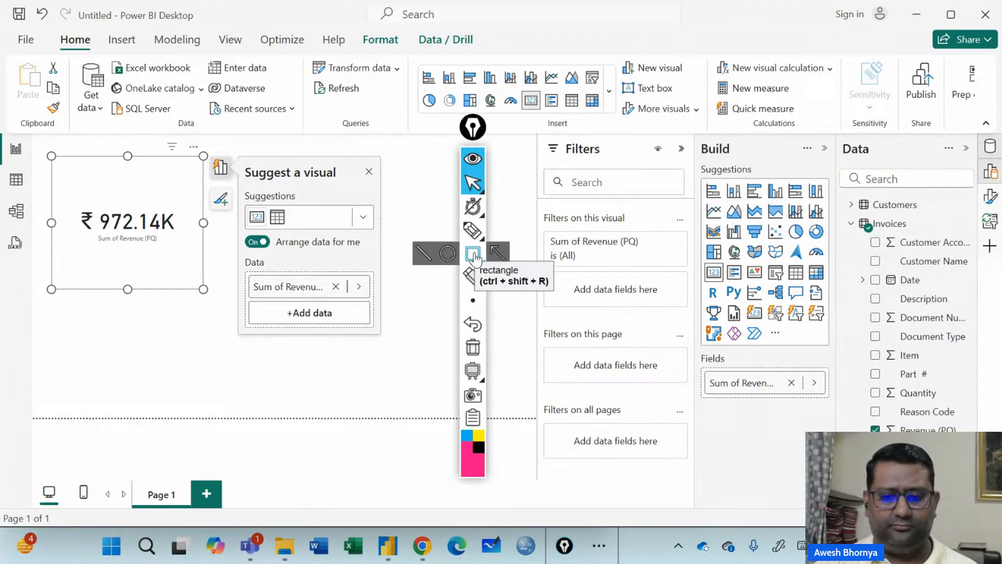
click(473, 254)
drag(836, 137, 980, 439)
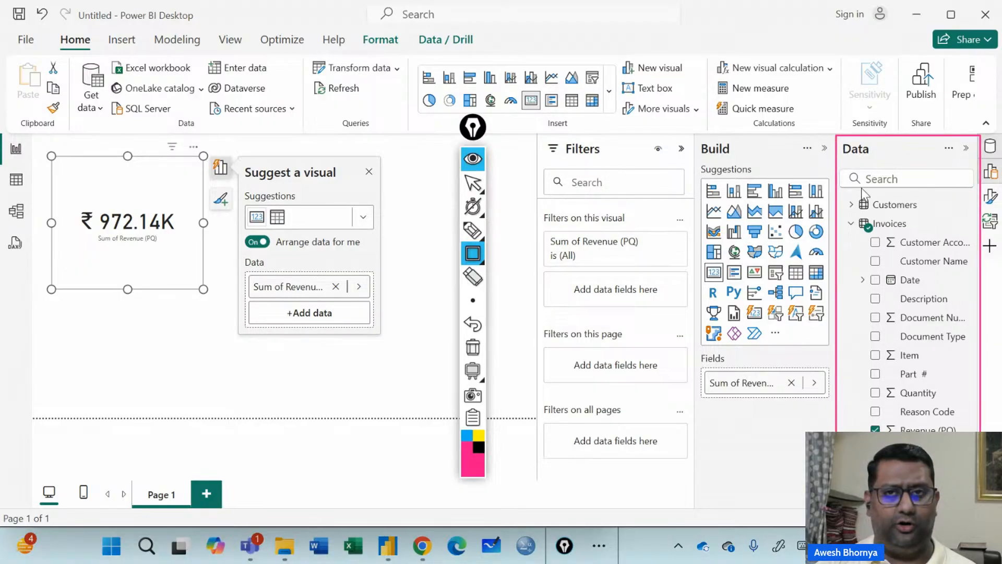
drag(842, 194, 928, 214)
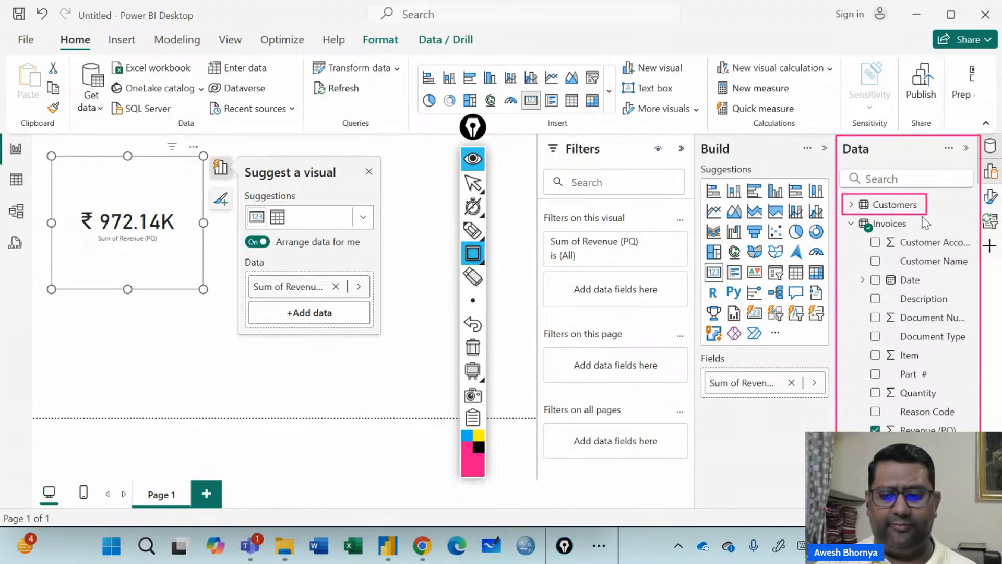
mouse_move(842, 214)
mouse_down()
mouse_move(939, 236)
mouse_move(928, 234)
mouse_up()
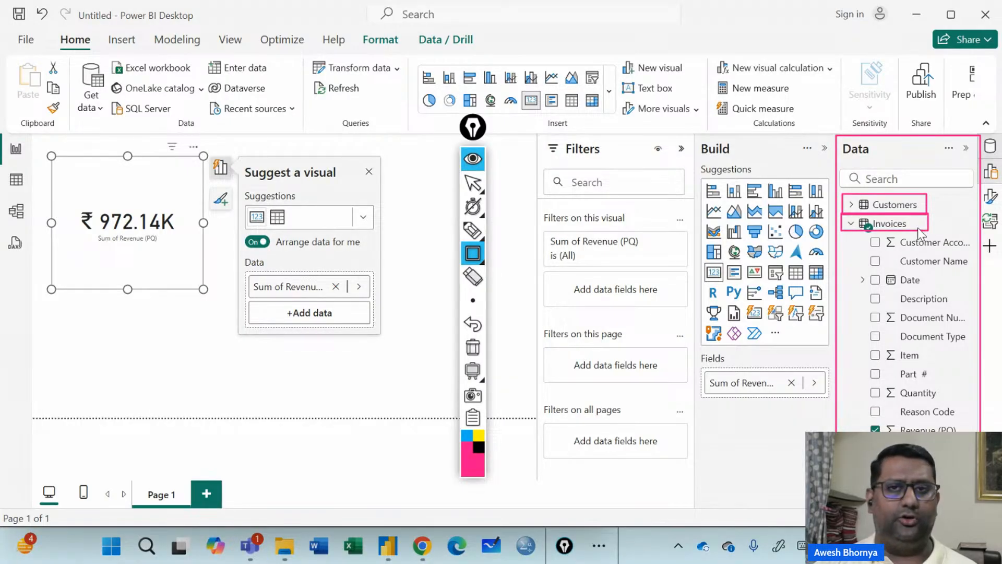
- Handwrite "Semantic Model" on the canvas with the pen, and clear all annotations from the screen
click(475, 230)
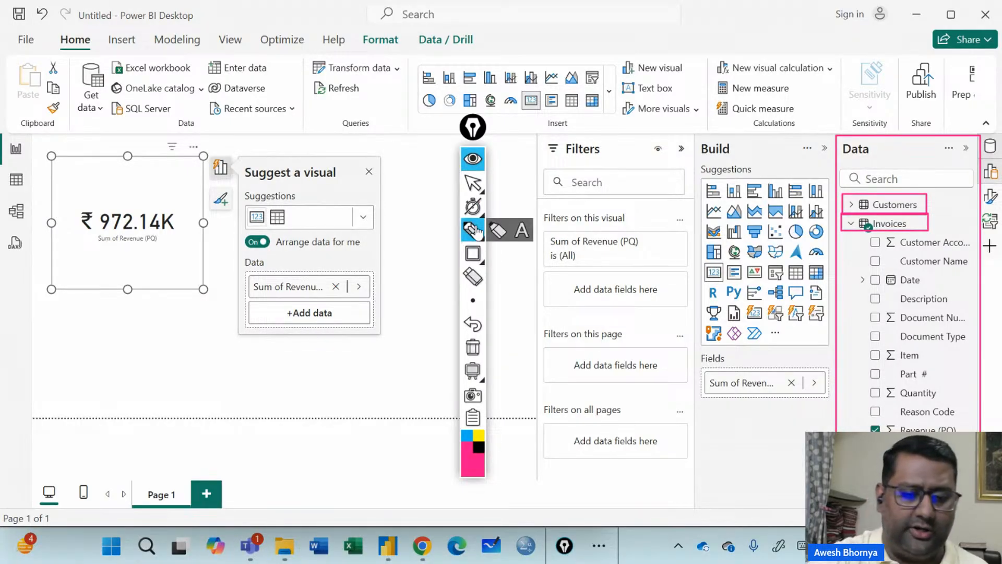
mouse_move(259, 360)
mouse_down()
mouse_move(273, 392)
mouse_move(335, 357)
mouse_move(396, 301)
mouse_move(415, 300)
mouse_move(400, 271)
mouse_move(431, 285)
mouse_move(417, 289)
mouse_up()
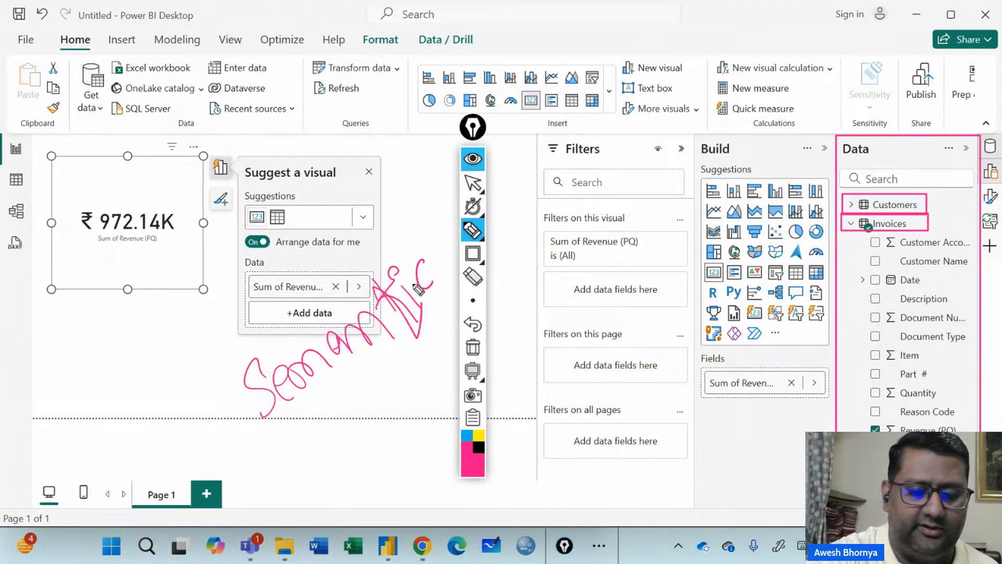
mouse_move(323, 428)
mouse_down()
mouse_move(458, 366)
mouse_move(354, 481)
mouse_up()
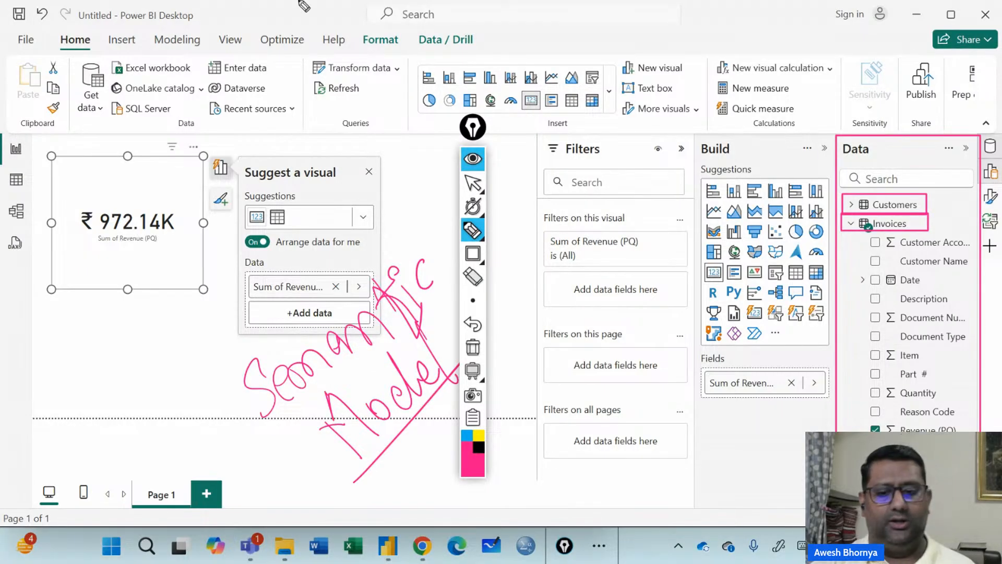
click(473, 347)
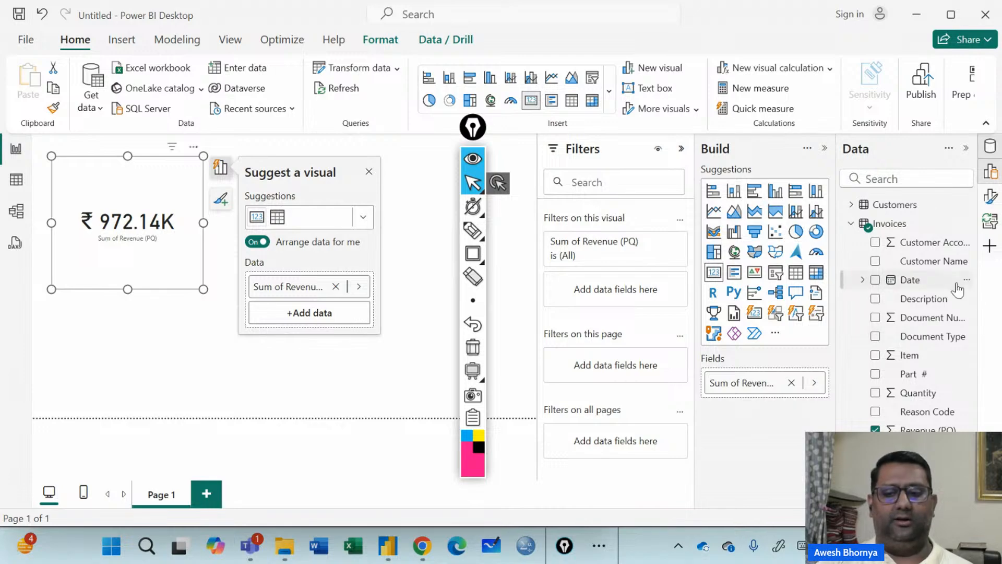
- Expand the Customers and Products tables in the Data pane, and select the Account column followed by the Customers table to view their tools
click(868, 205)
scroll(863, 271, down, 2)
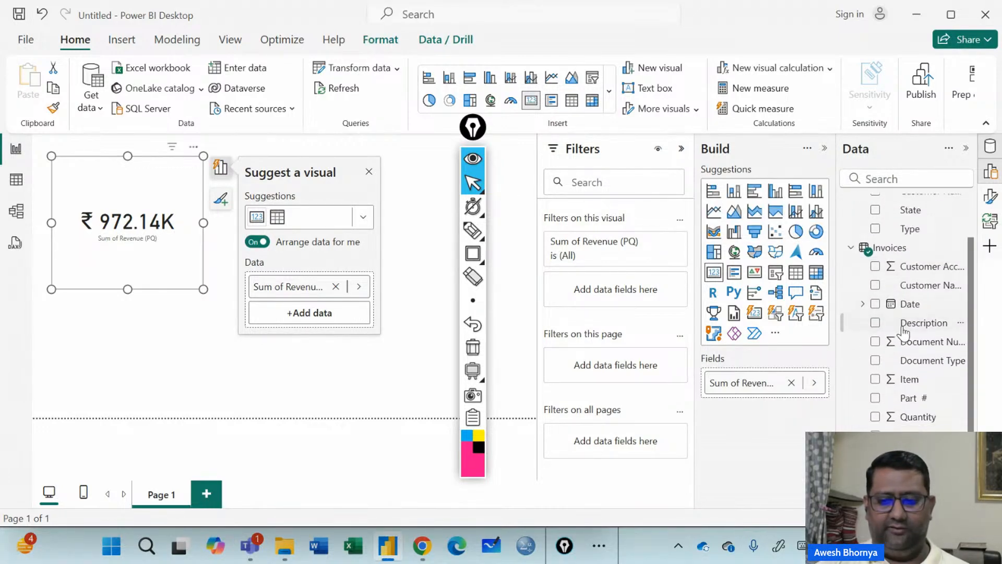
click(867, 473)
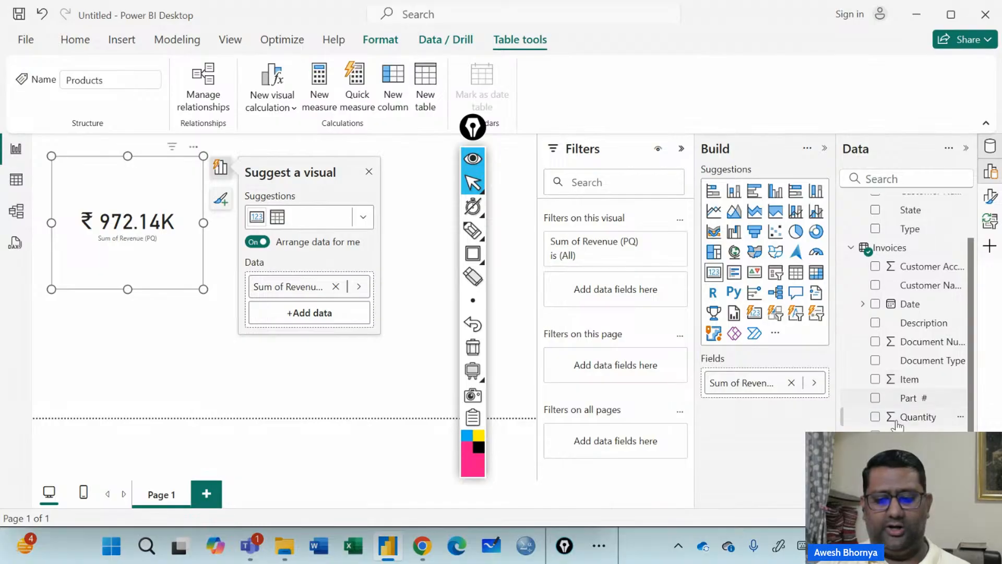
scroll(872, 397, down, 3)
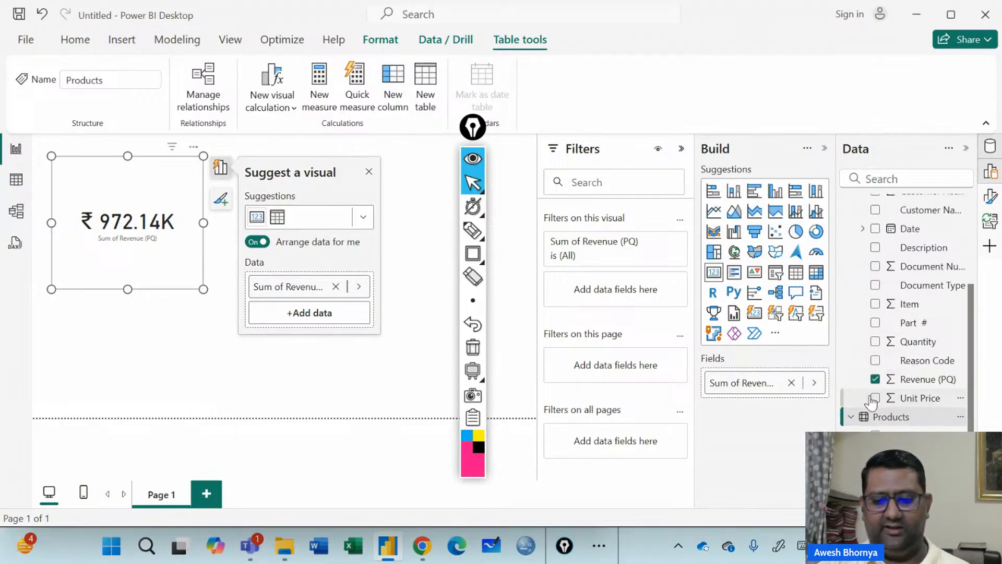
scroll(911, 313, up, 5)
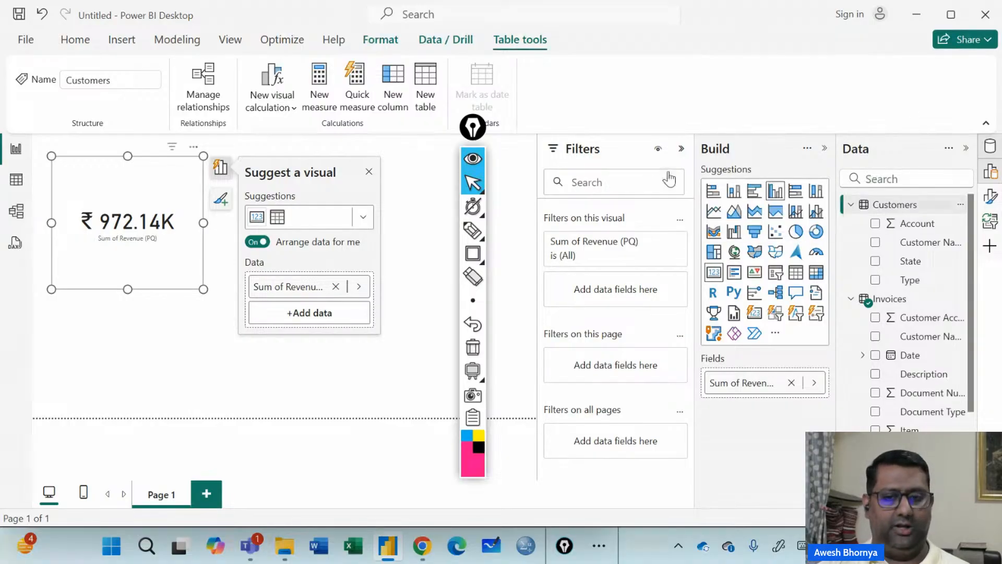
click(917, 223)
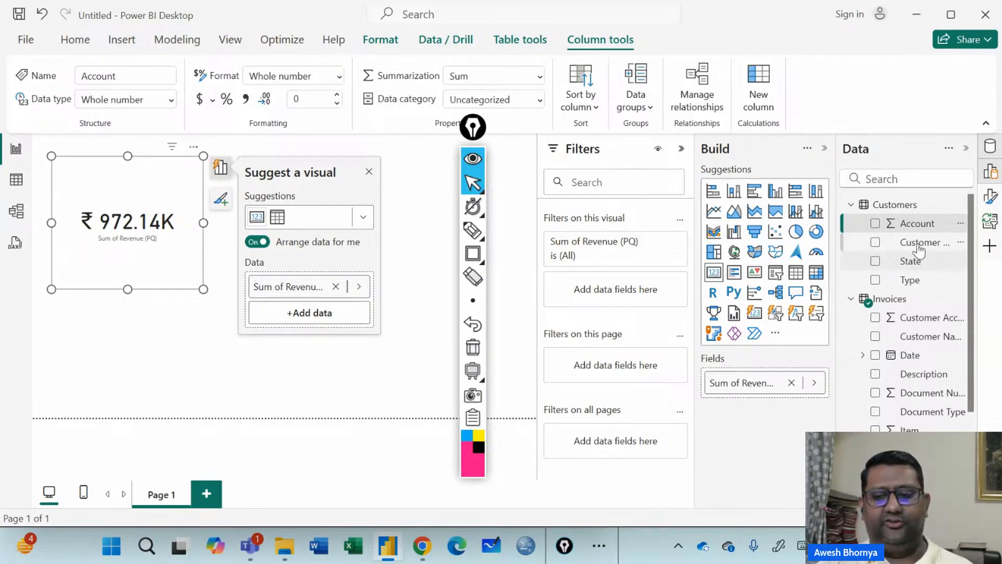
click(894, 206)
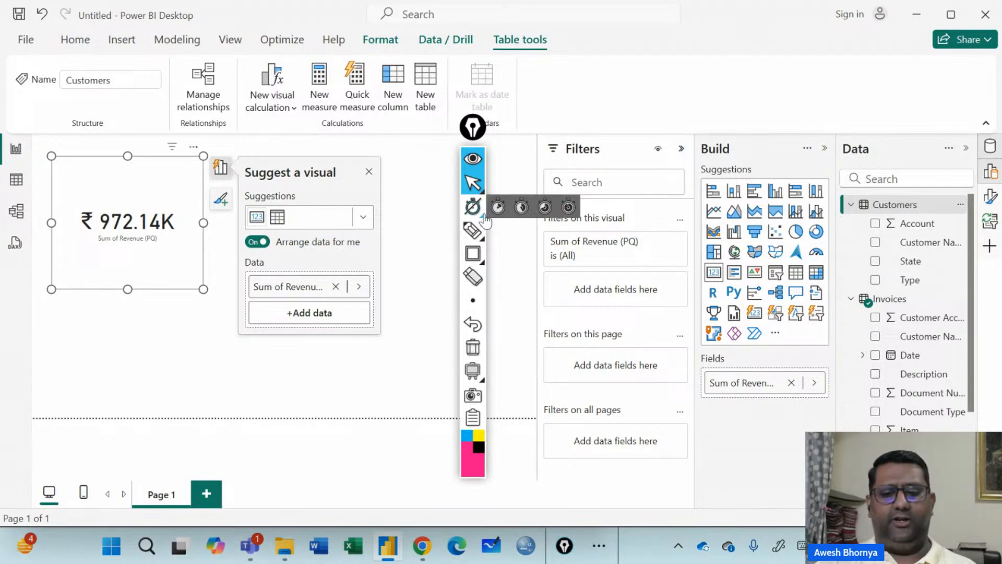
- Outline the pane switcher strip and its add-pane control with annotation rectangles
click(476, 257)
mouse_move(972, 131)
mouse_down()
mouse_move(986, 144)
mouse_move(1001, 263)
mouse_up()
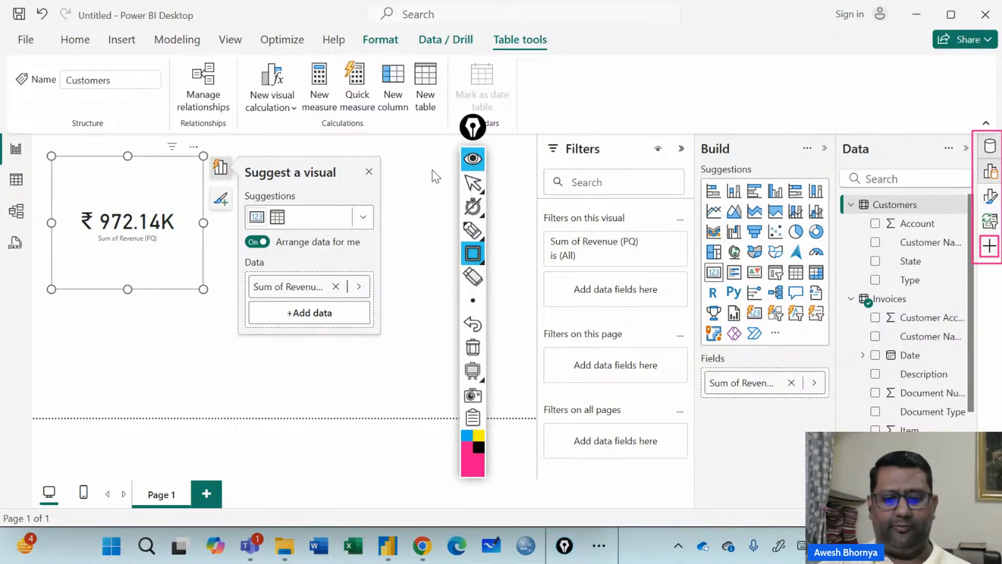
click(472, 183)
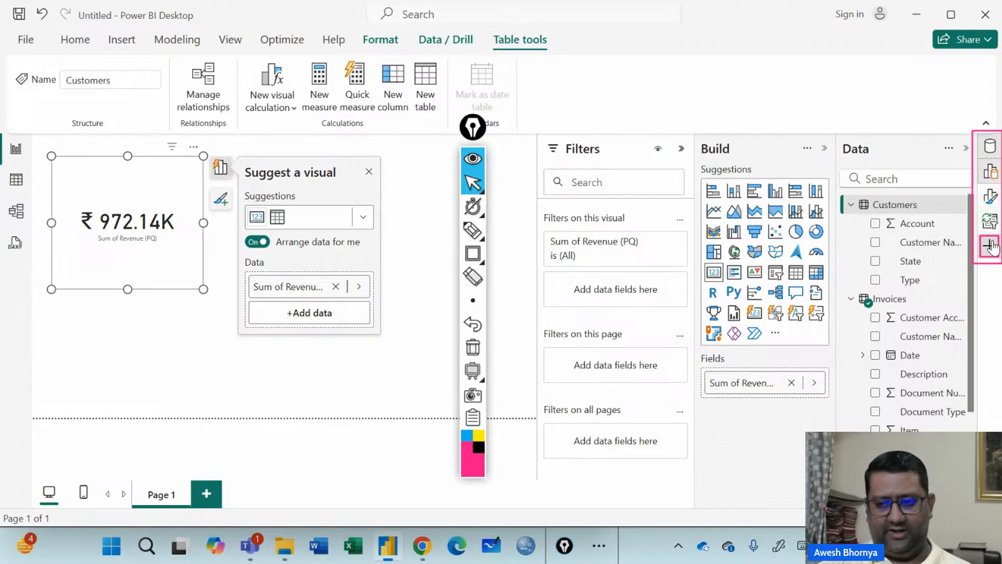
- Review the panes offered in the Customize list and return to the Data pane
click(990, 245)
scroll(840, 214, down, 5)
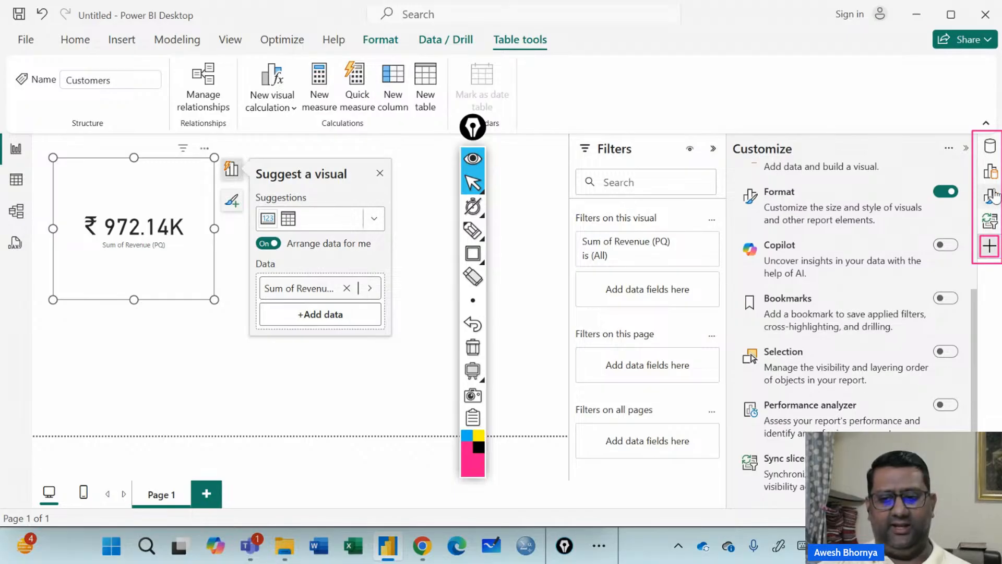
mouse_move(472, 207)
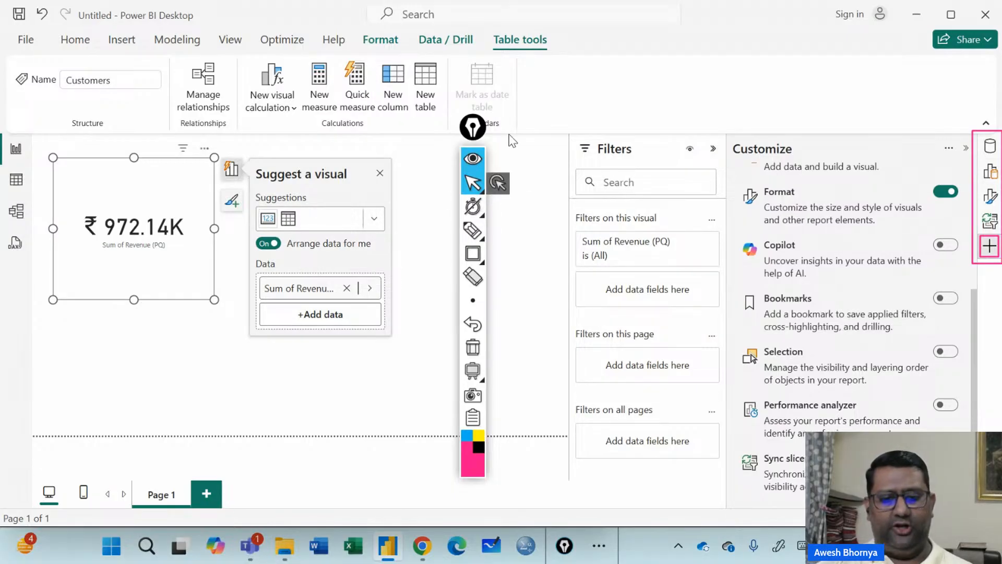
click(990, 148)
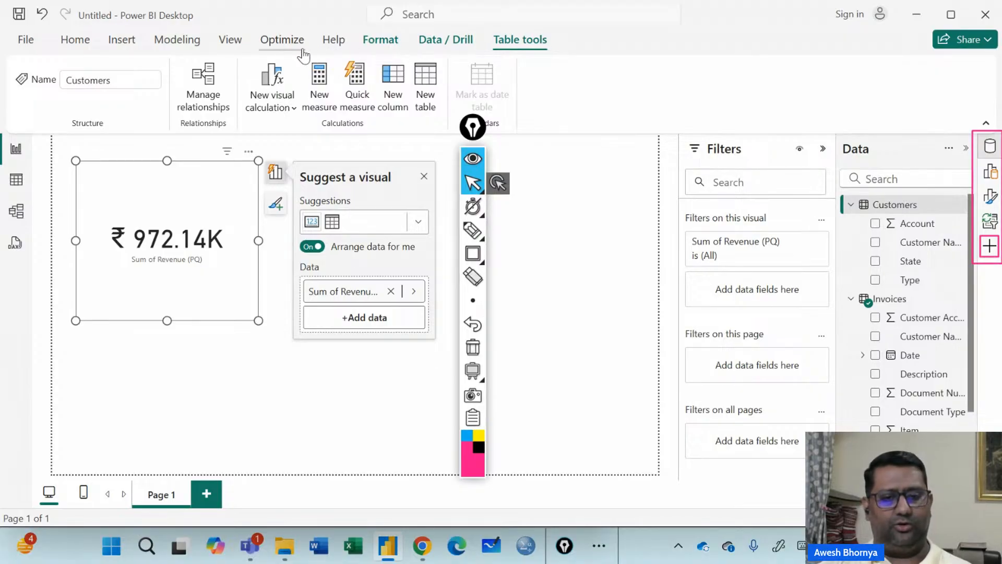
- Show the View ribbon and outline its Pane manager control with an annotation rectangle
click(232, 43)
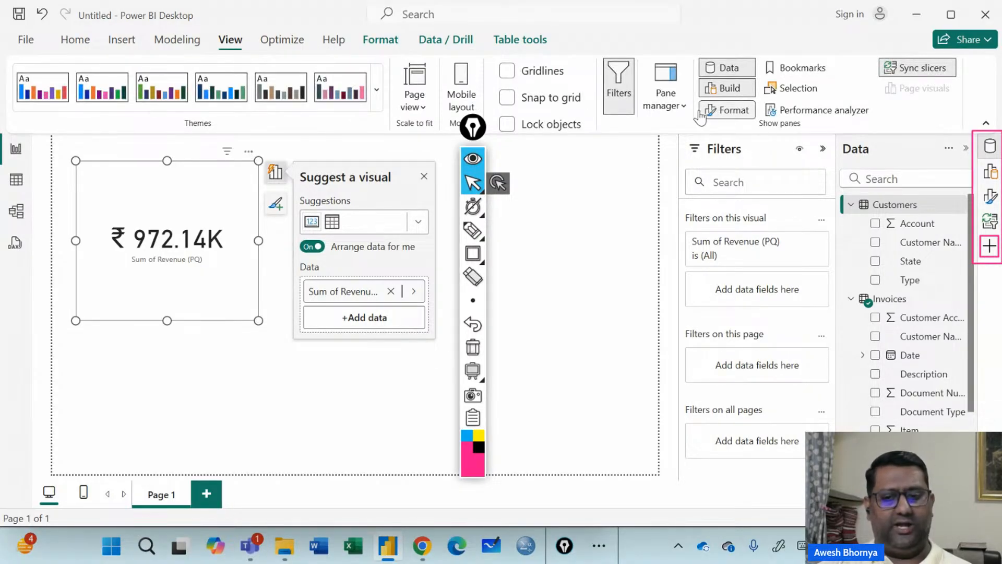
click(473, 253)
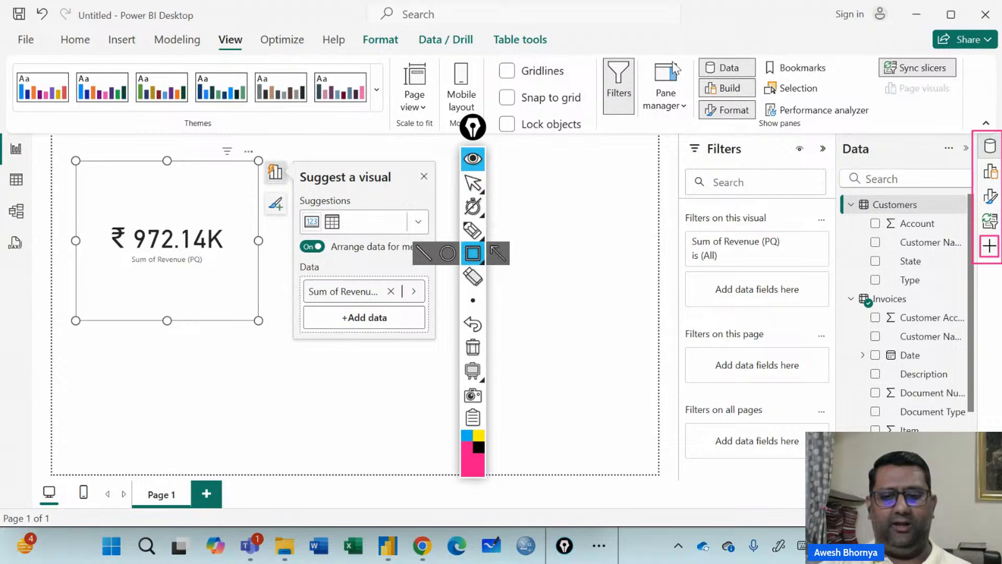
drag(638, 55, 691, 120)
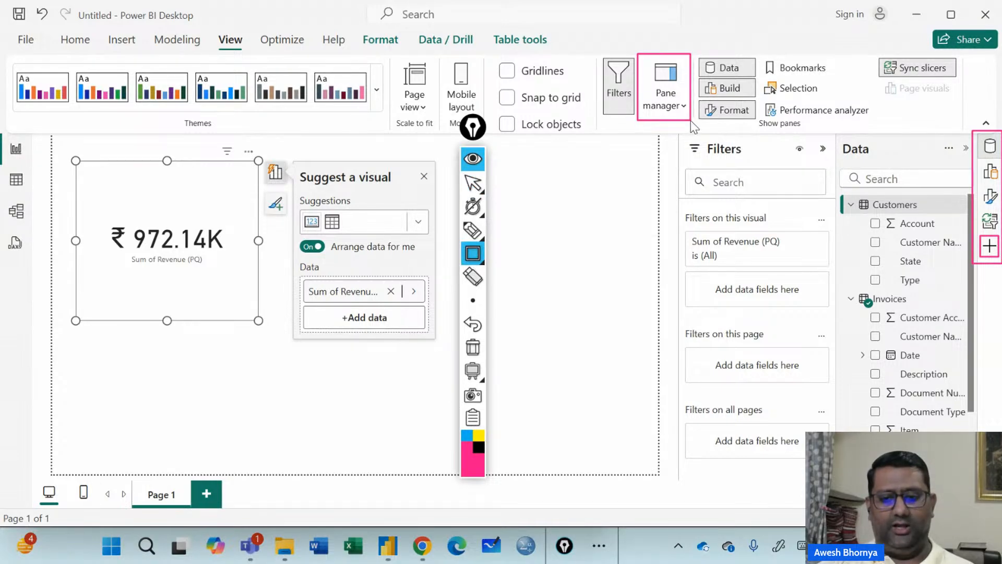
- Turn off Show only one active pane, hide and reshow the Data pane, and show the Build pane beside it
click(473, 183)
click(667, 97)
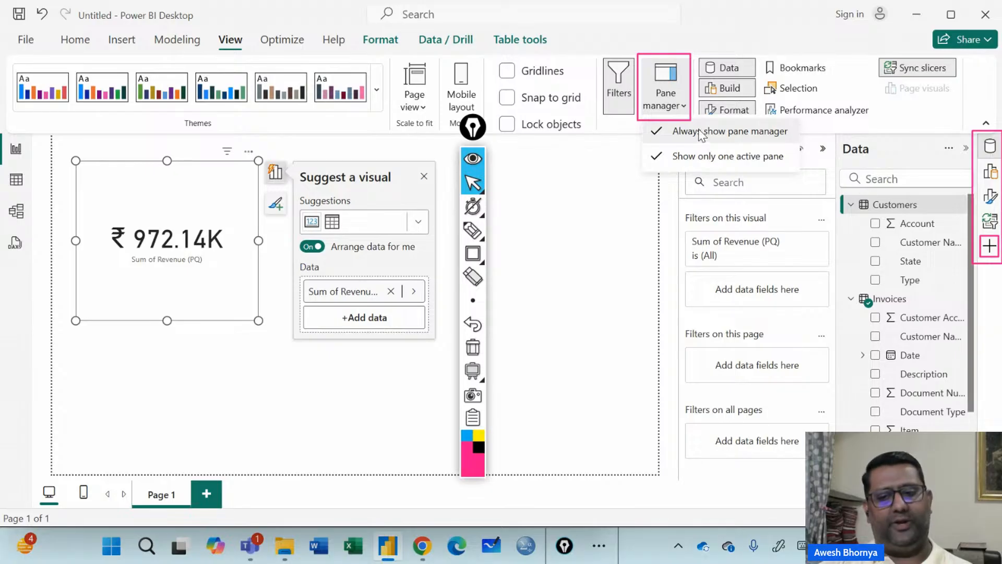
click(712, 158)
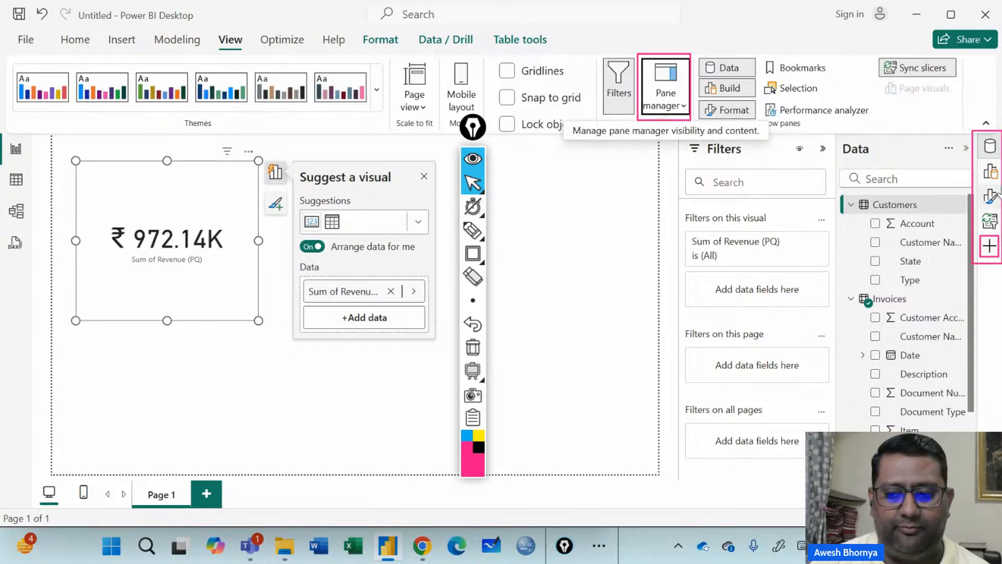
click(991, 148)
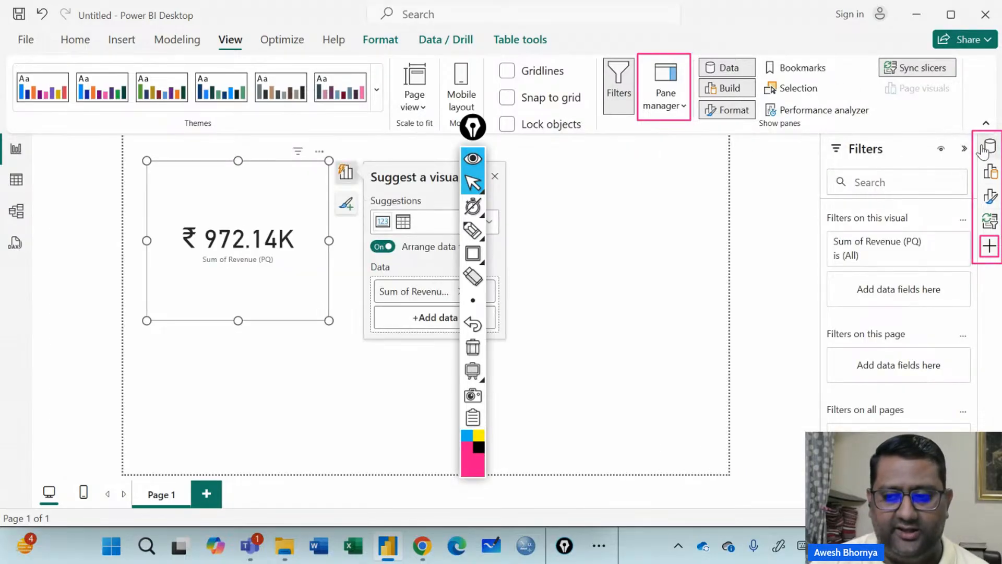
click(990, 147)
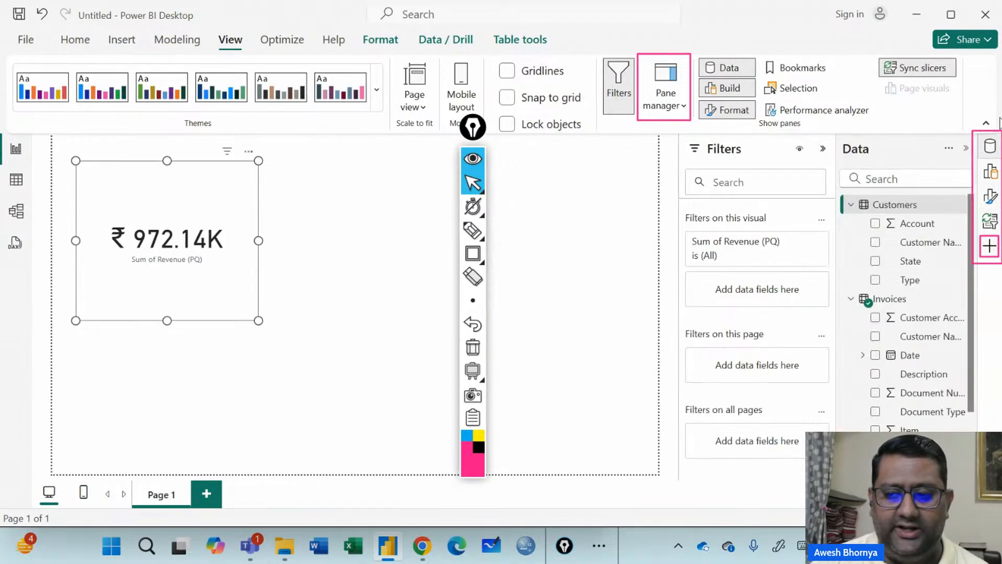
click(991, 175)
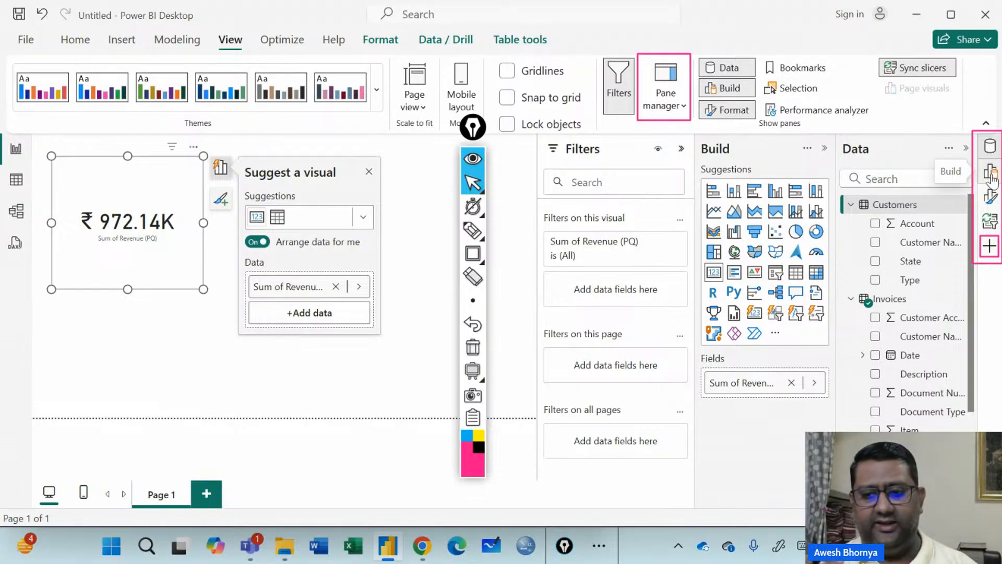
- Turn on Show only one active pane, and switch from the Data pane to Build and back to Data
click(665, 94)
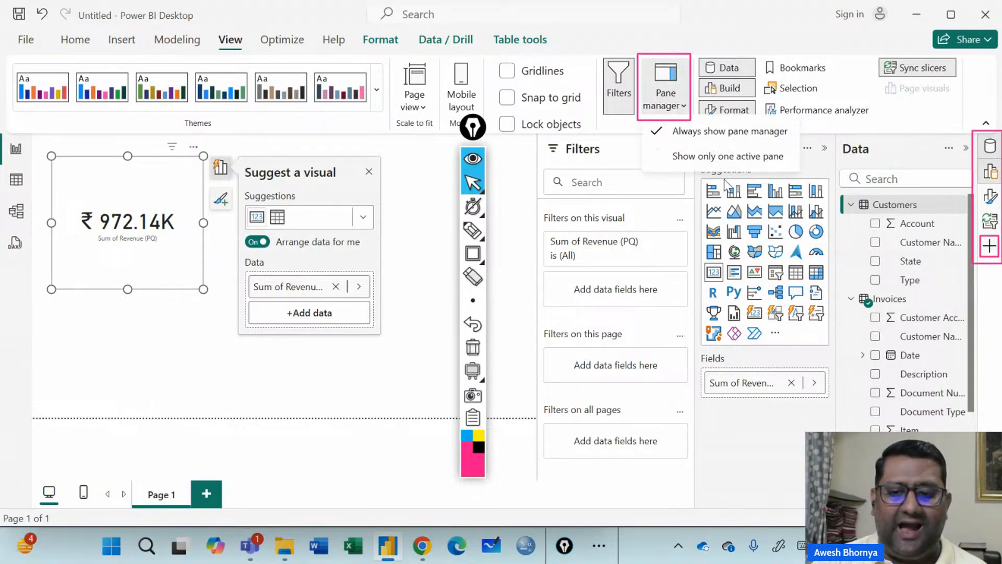
click(744, 157)
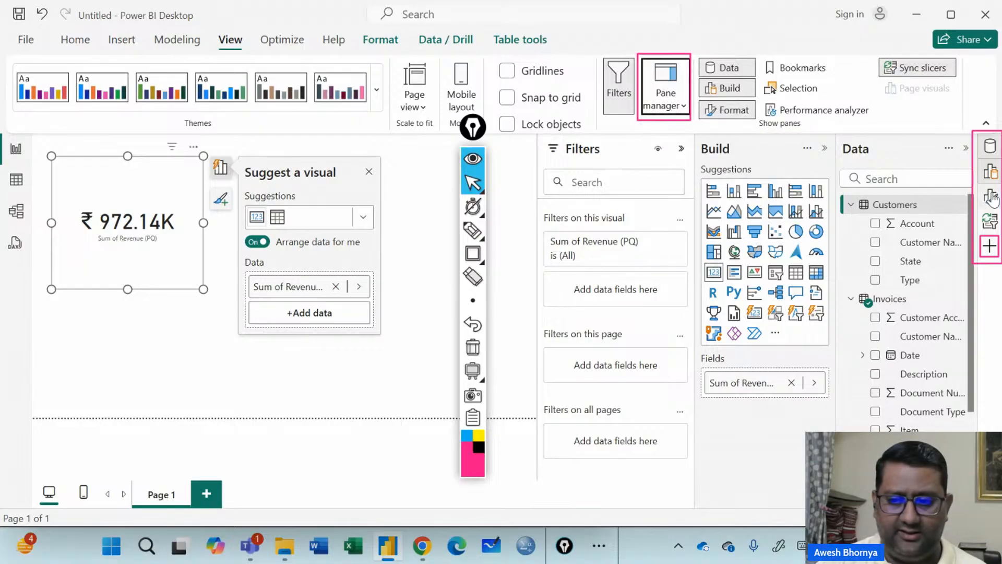
click(990, 149)
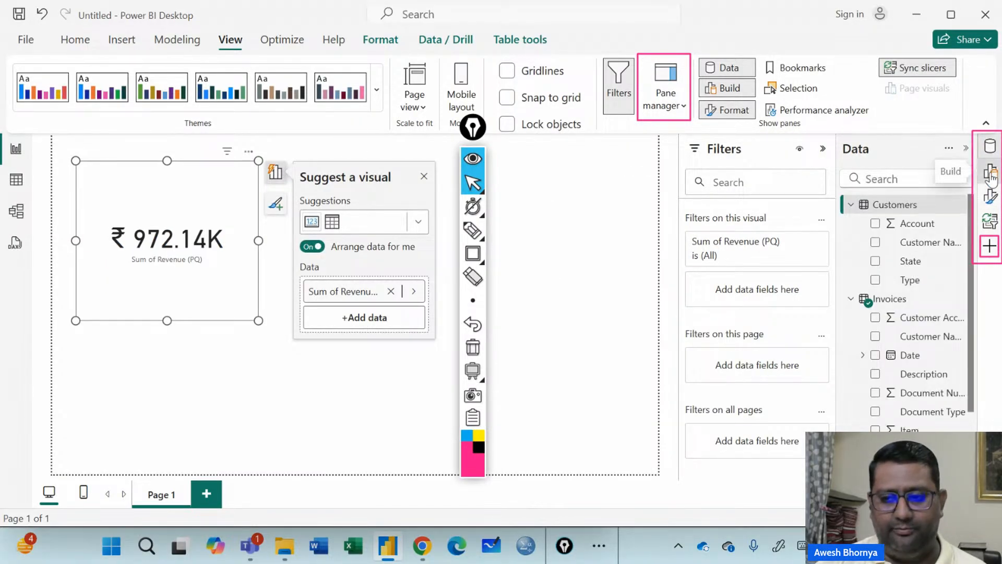
click(991, 172)
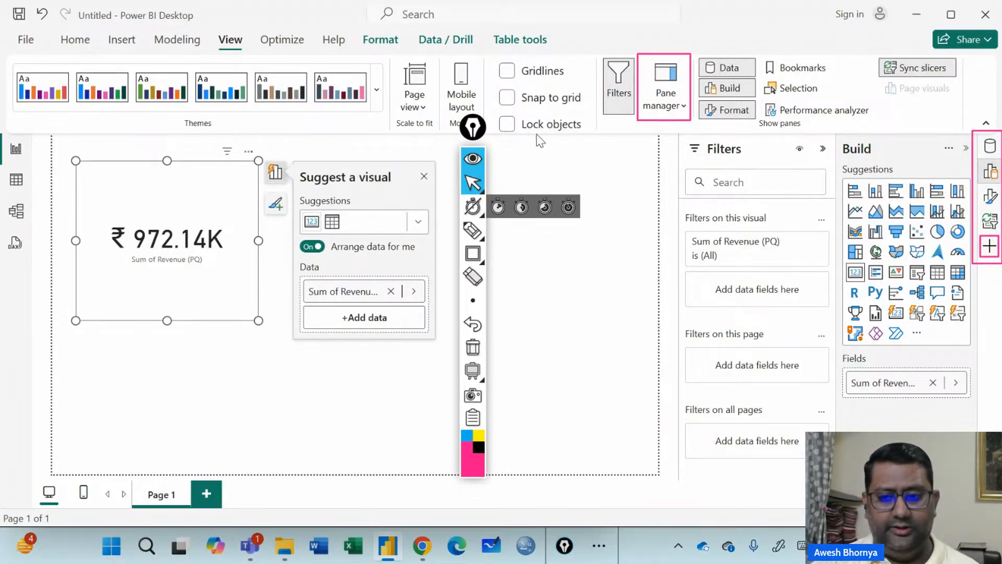
mouse_move(474, 191)
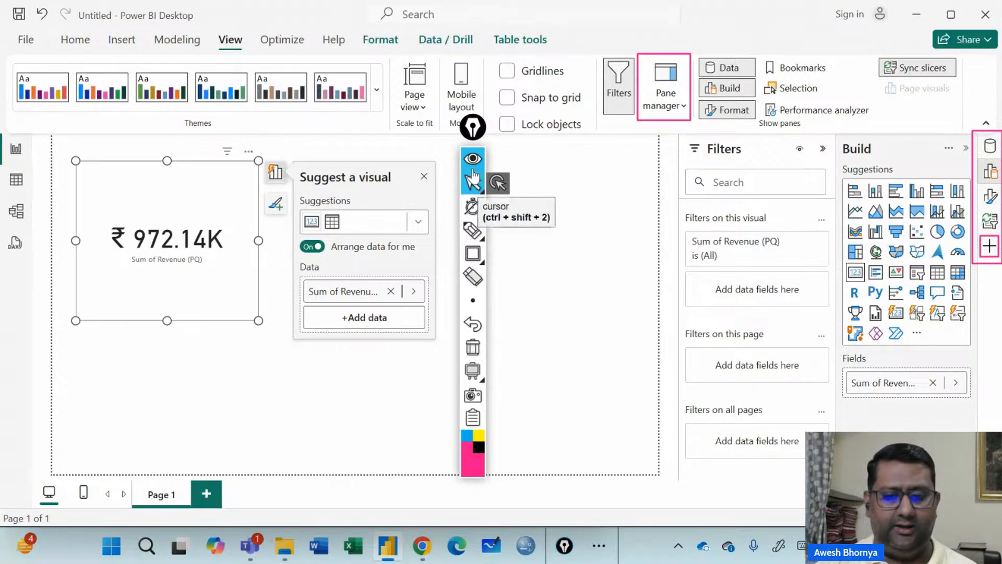
click(990, 147)
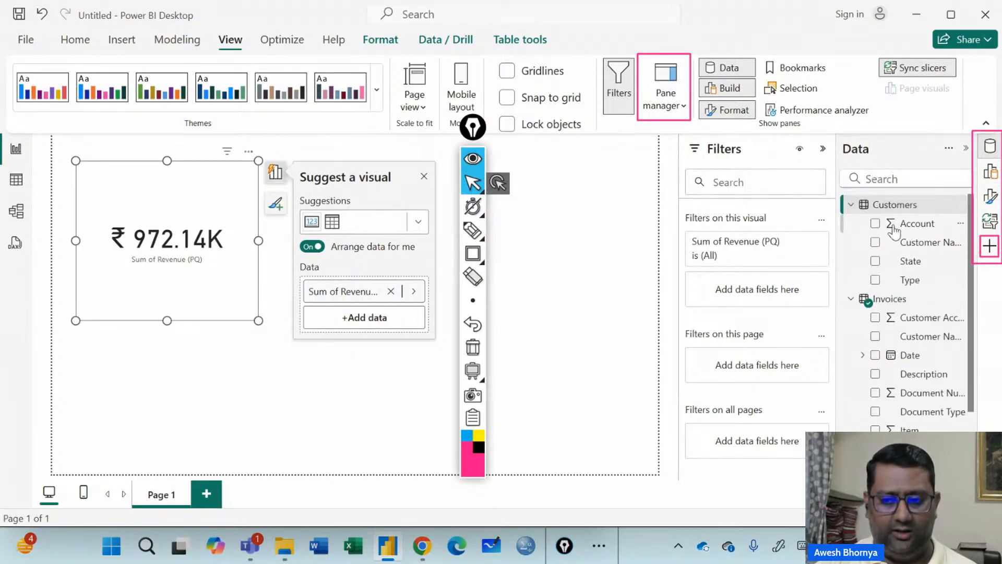
- Switch to Table view and clear the annotation drawings from the screen
scroll(911, 271, down, 3)
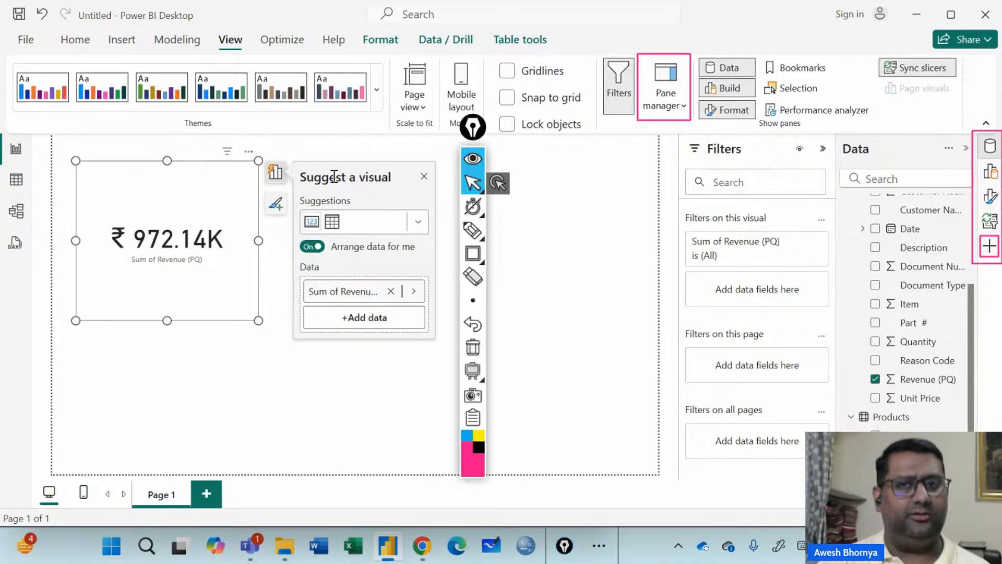
click(16, 180)
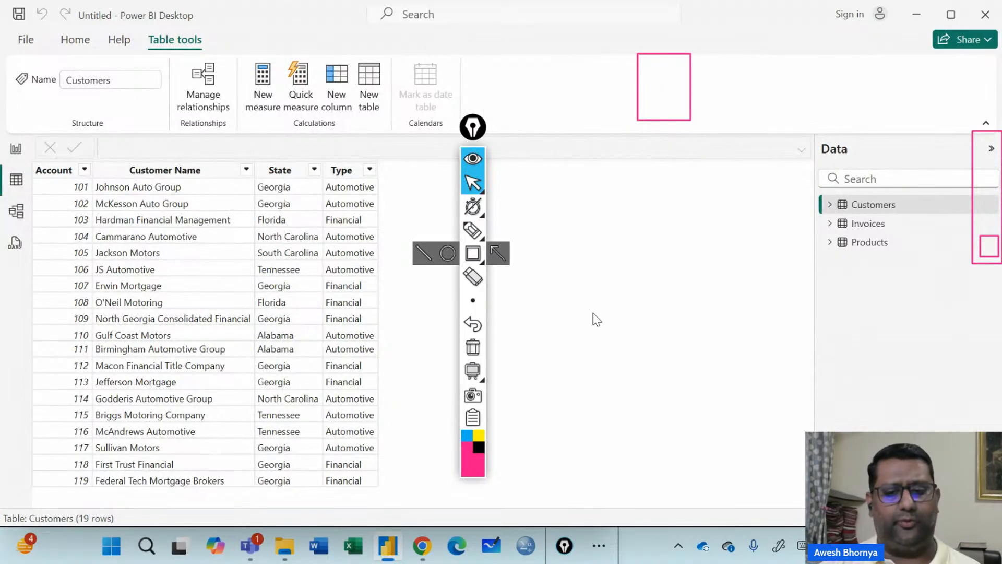
click(473, 347)
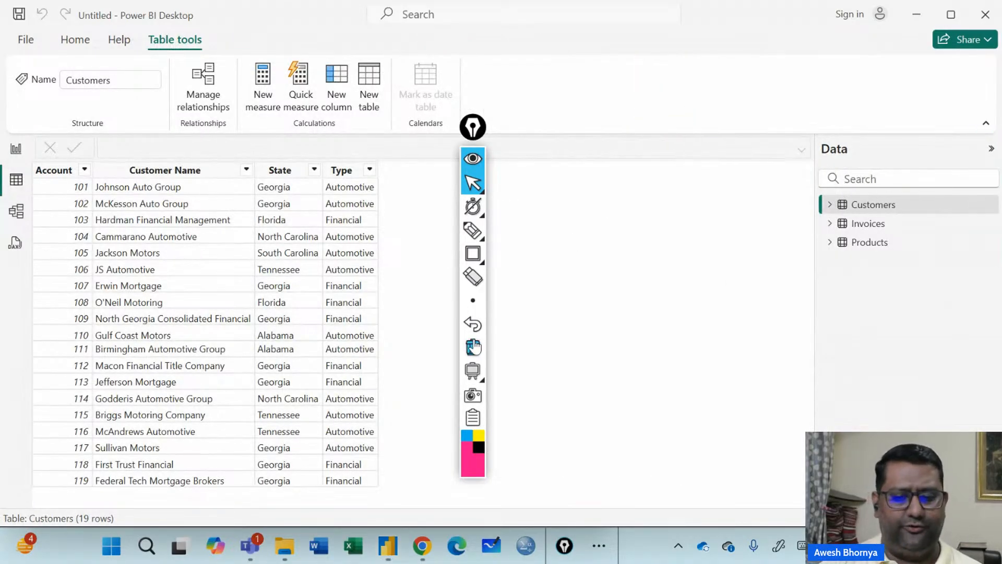
click(470, 193)
- Show the data of the Invoices, Products and Customers tables in turn, and return to Invoices to see its last columns
click(872, 223)
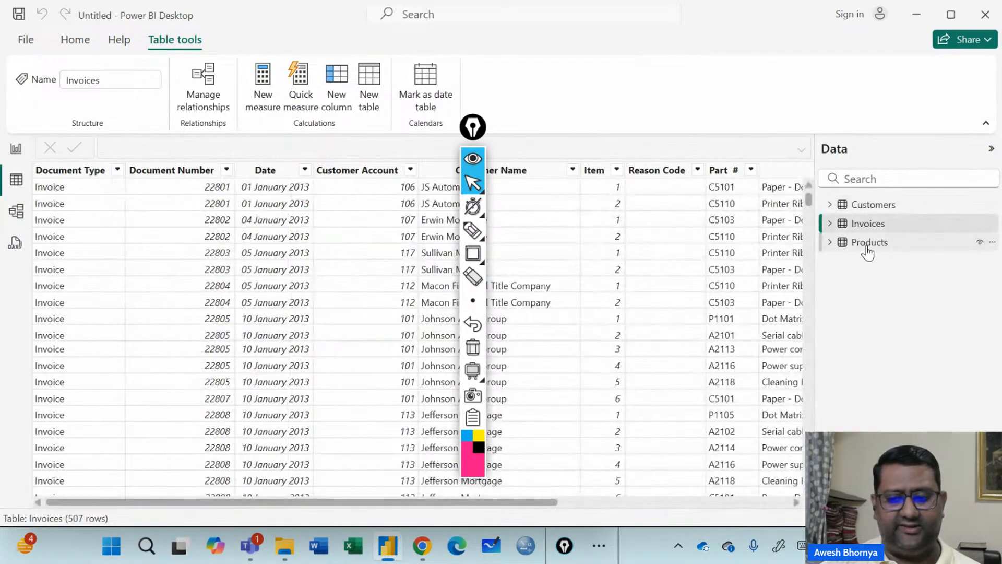
click(867, 247)
mouse_move(482, 135)
mouse_down()
mouse_move(767, 146)
mouse_move(713, 125)
mouse_up()
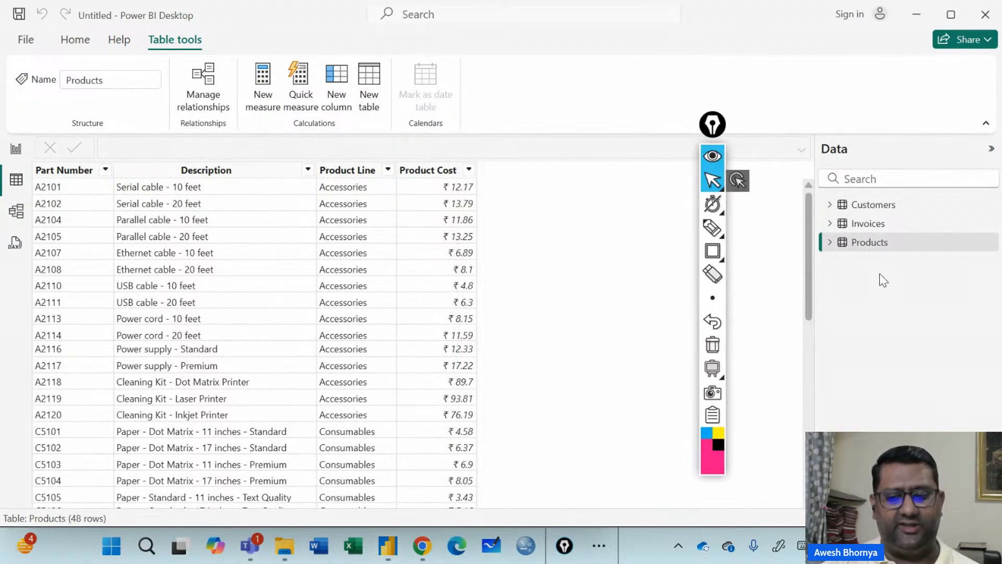
click(873, 205)
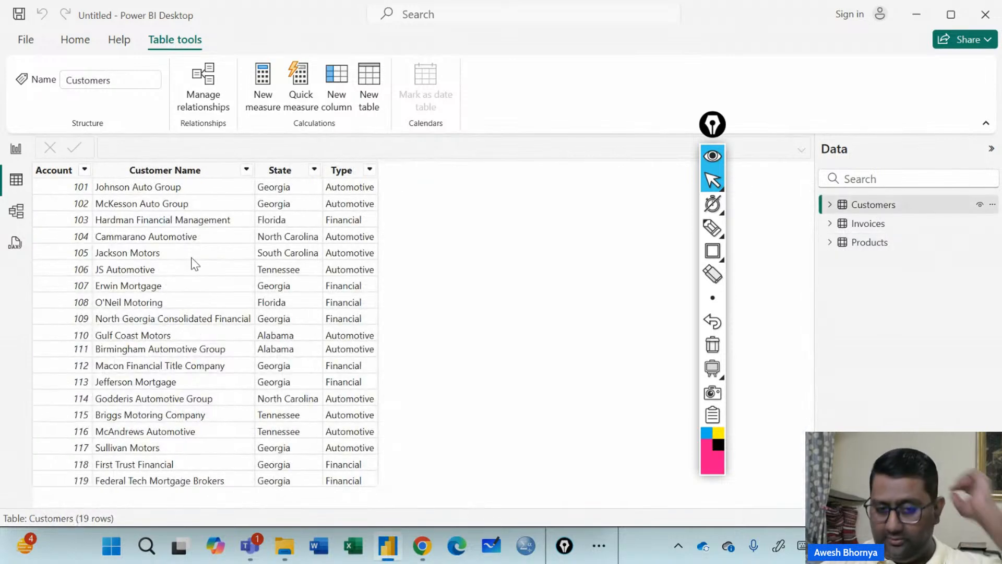
click(867, 224)
drag(470, 503, 772, 515)
- Format the Unit Price and Revenue (PQ) columns of the Invoices table as dollar currency
mouse_move(712, 124)
mouse_down()
mouse_move(995, 149)
mouse_move(989, 142)
mouse_up()
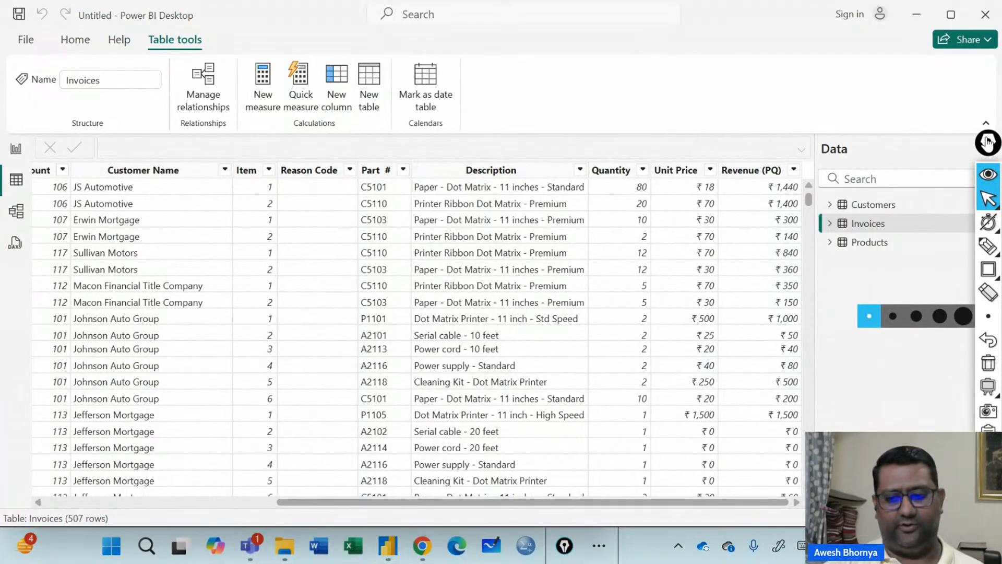
click(679, 170)
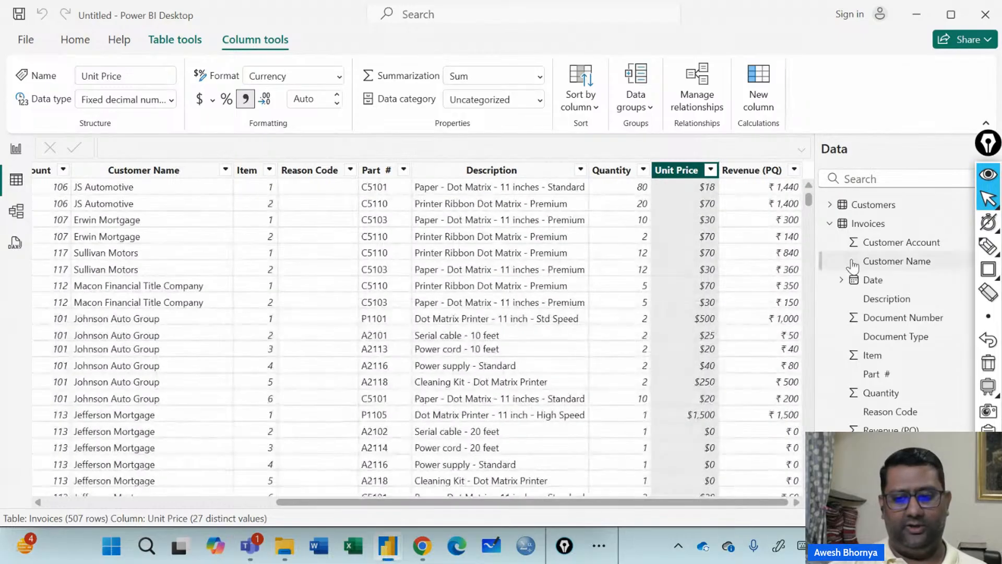
click(752, 170)
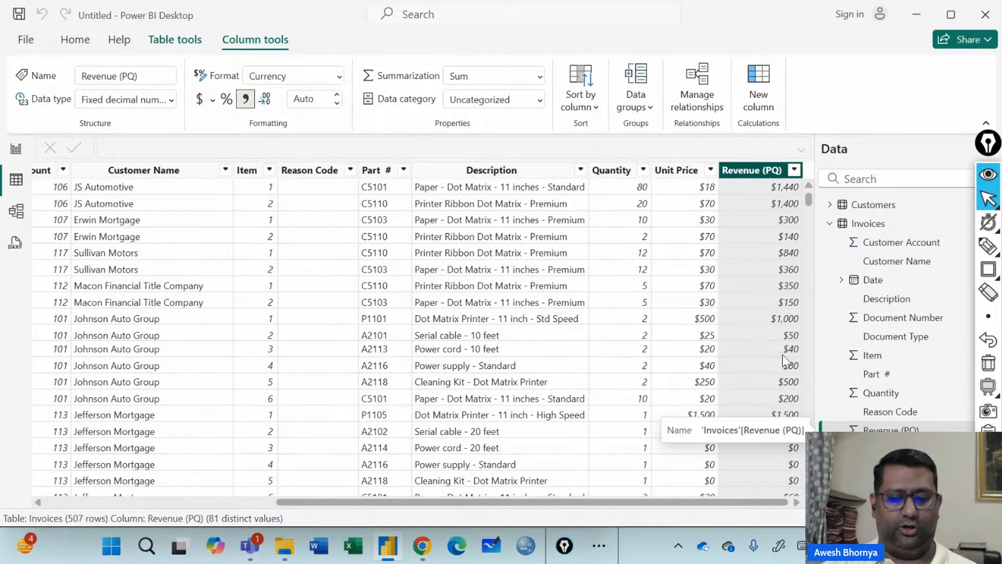
- Format the Product Cost column of the Products table as dollar currency
scroll(895, 313, down, 2)
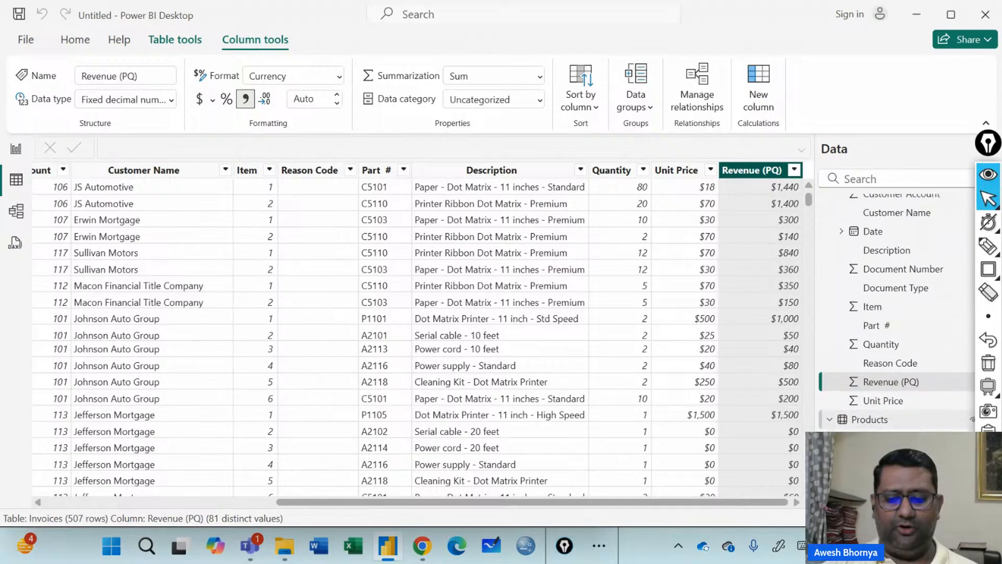
click(870, 417)
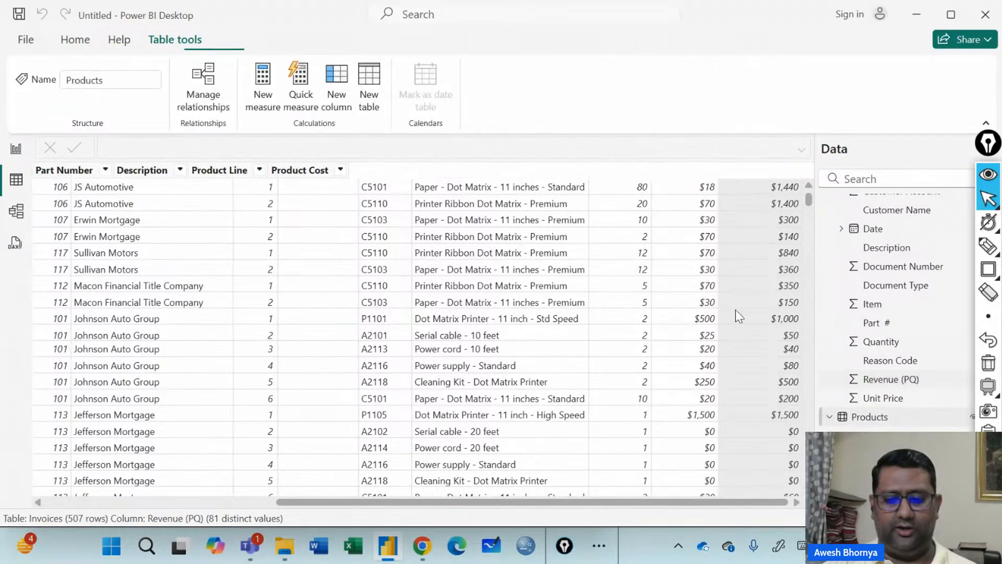
click(439, 171)
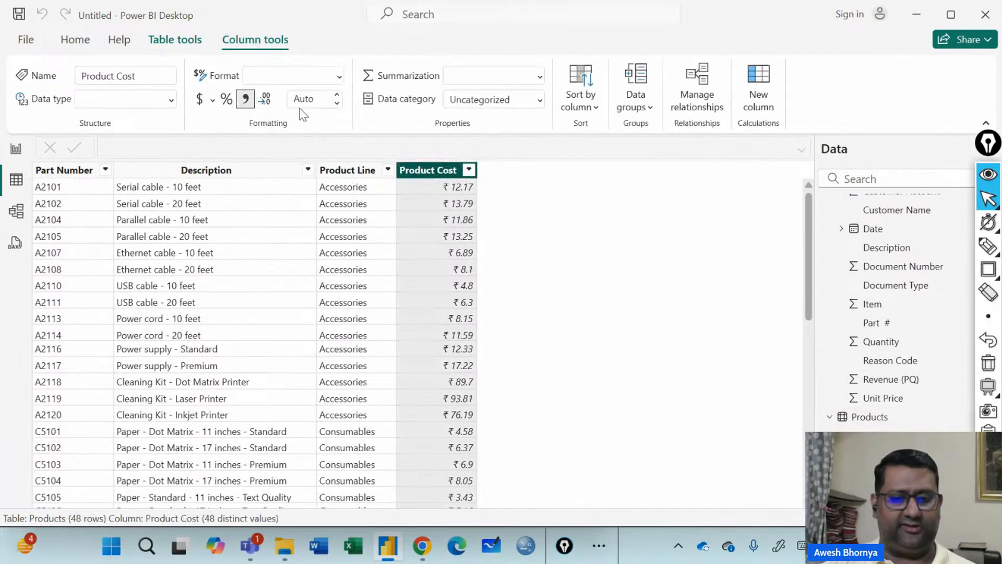
click(200, 99)
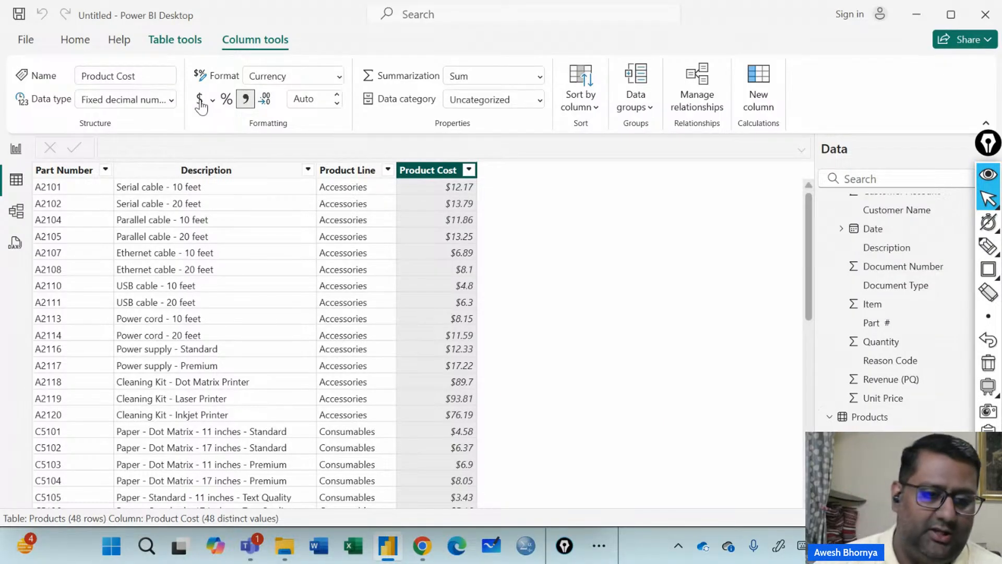
- Switch to Model view, collapse and reopen the Properties pane, and fit all three table cards in the diagram area
click(16, 211)
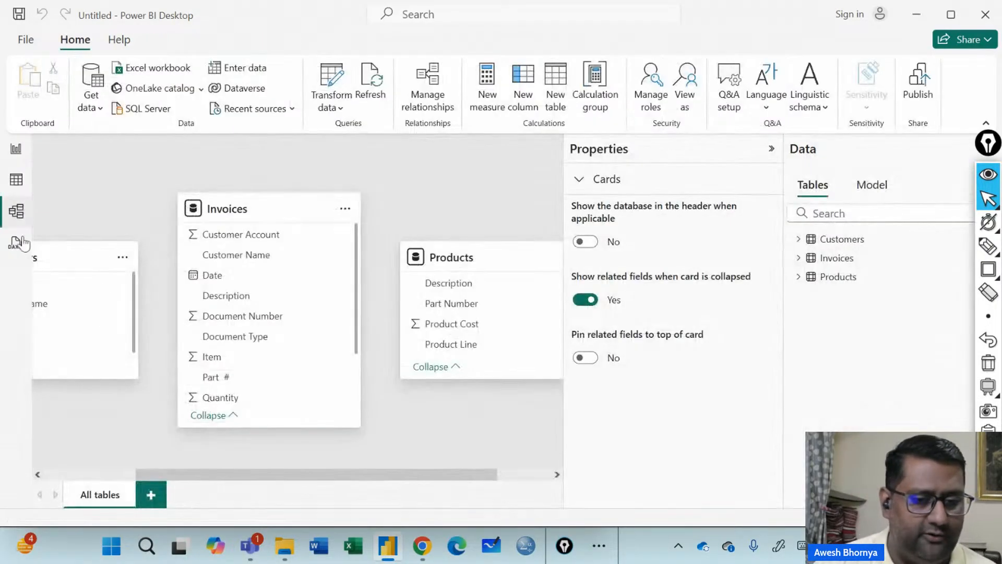
click(762, 152)
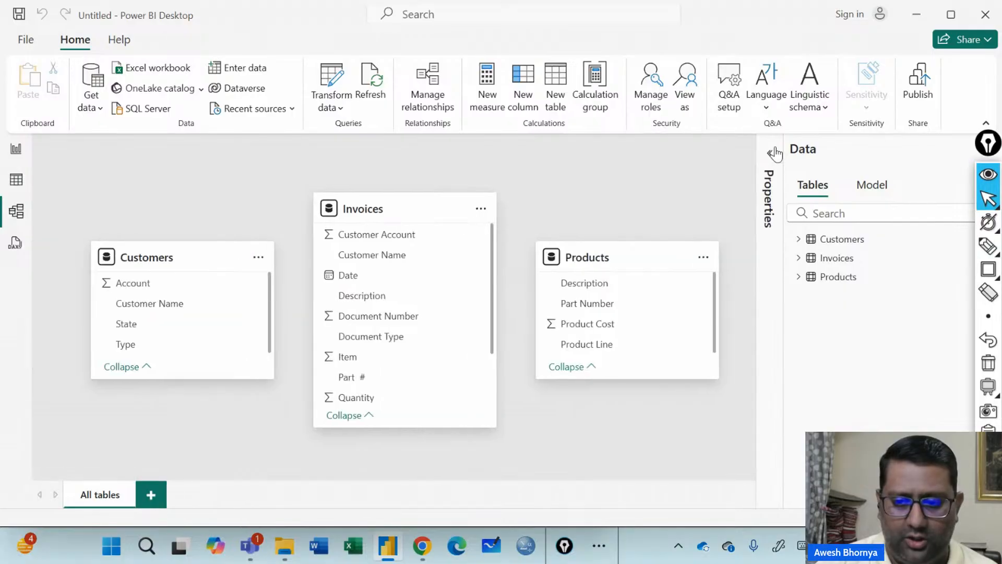
drag(989, 143, 735, 149)
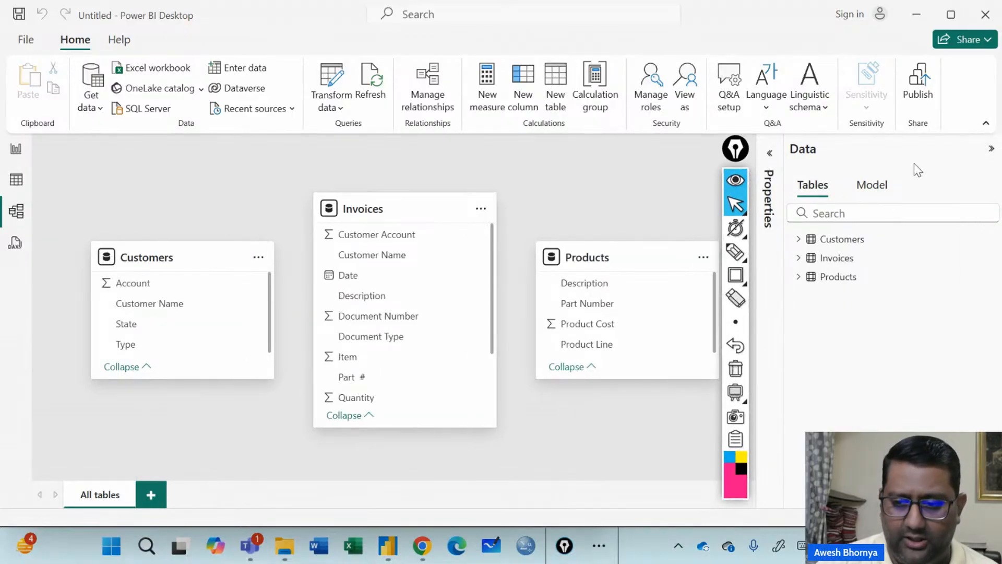
click(766, 153)
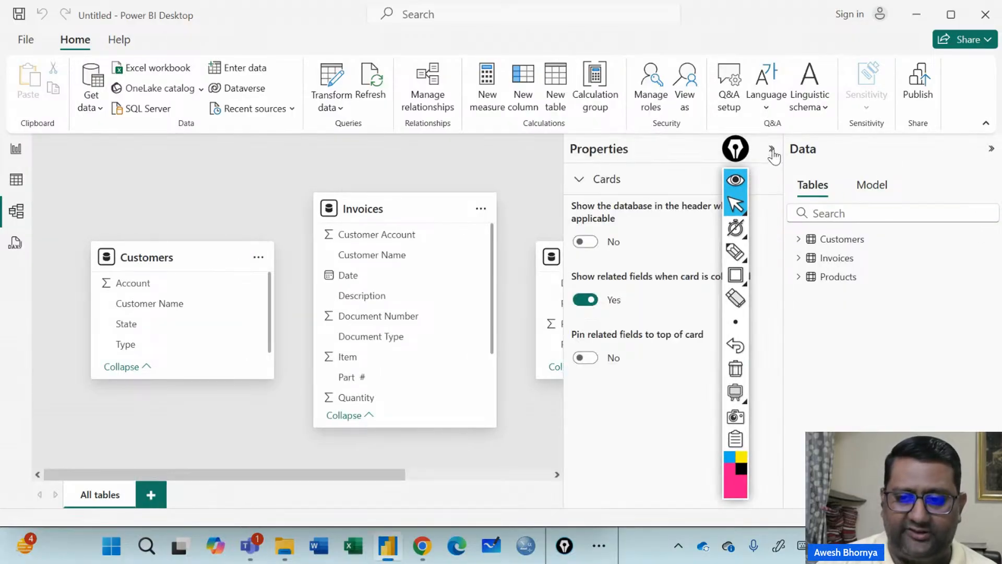
mouse_move(735, 149)
mouse_down()
mouse_move(972, 171)
mouse_move(957, 146)
mouse_up()
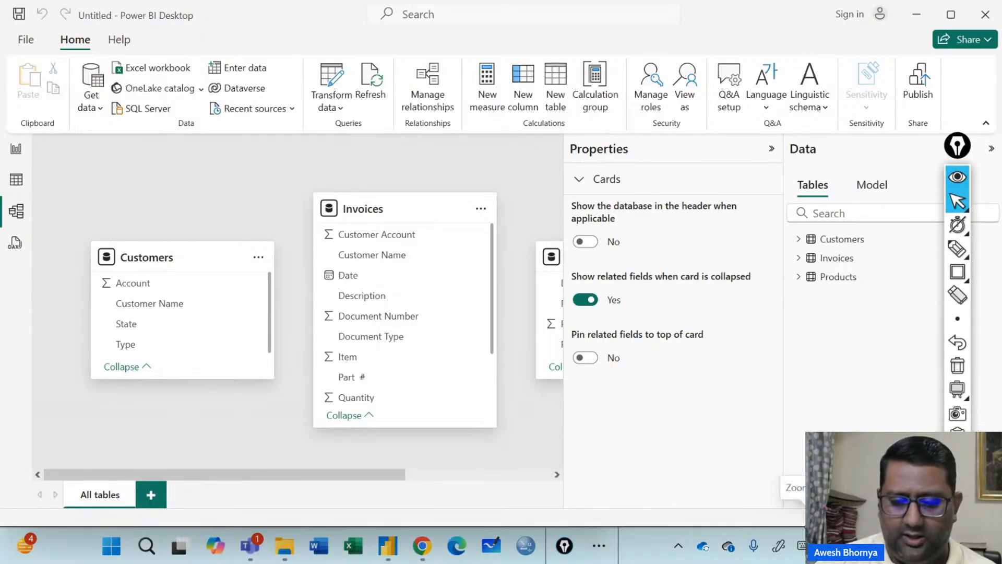
click(811, 517)
click(811, 517)
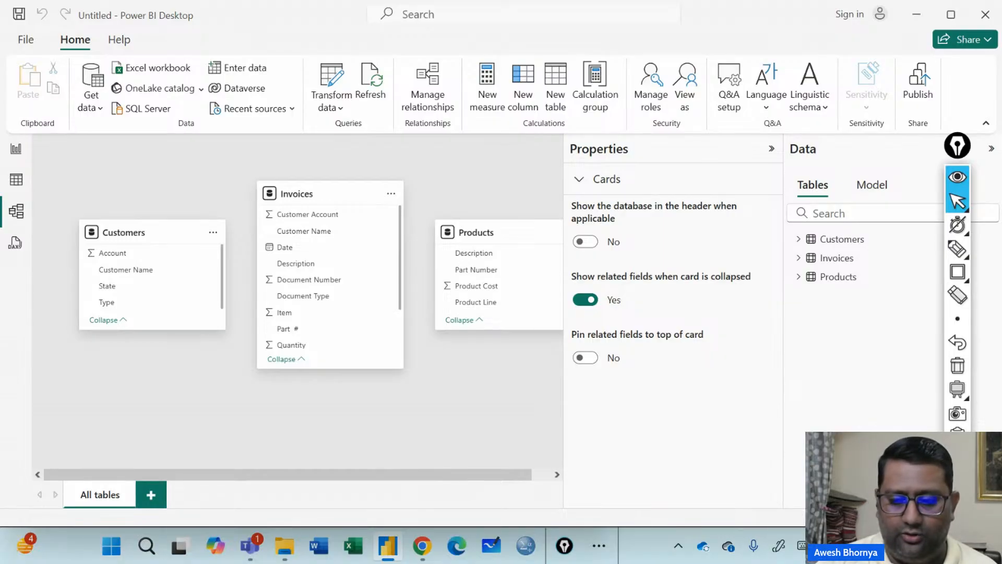
click(811, 517)
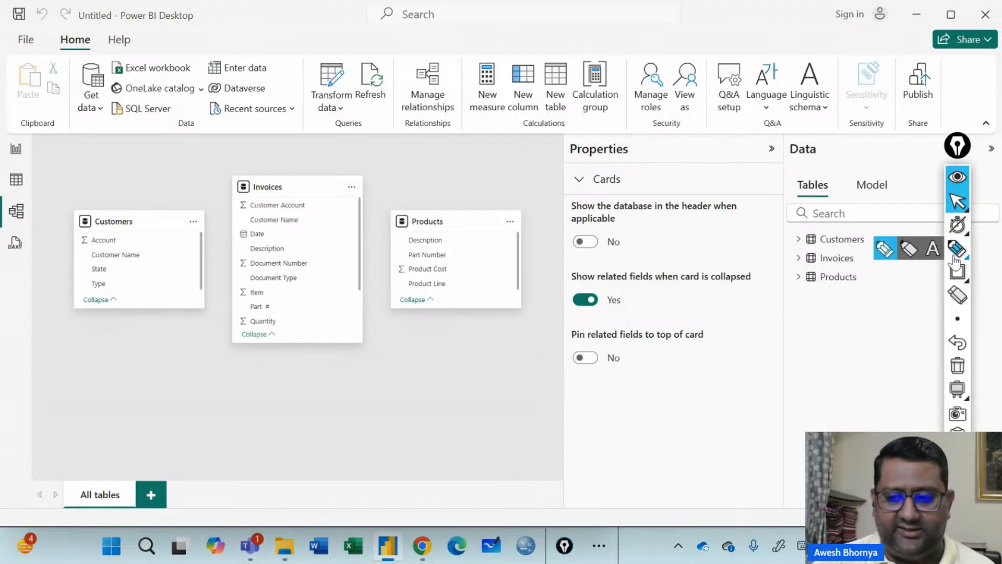
- Outline the Properties pane with an annotation rectangle
click(957, 272)
mouse_move(565, 141)
mouse_down()
mouse_move(716, 190)
mouse_move(779, 486)
mouse_up()
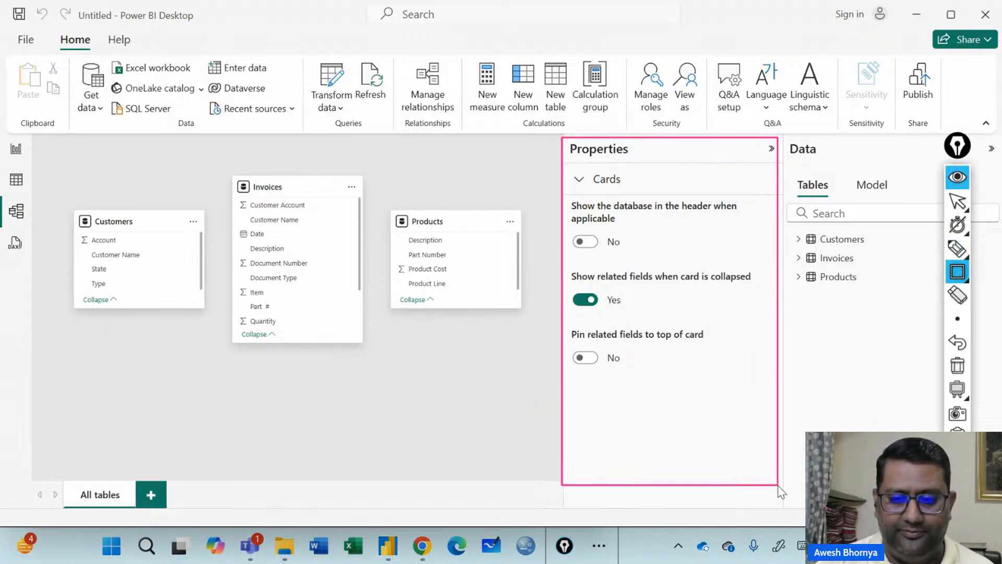
click(959, 201)
- Show the properties of the Customers table and of its Account and Customer Name columns
click(837, 239)
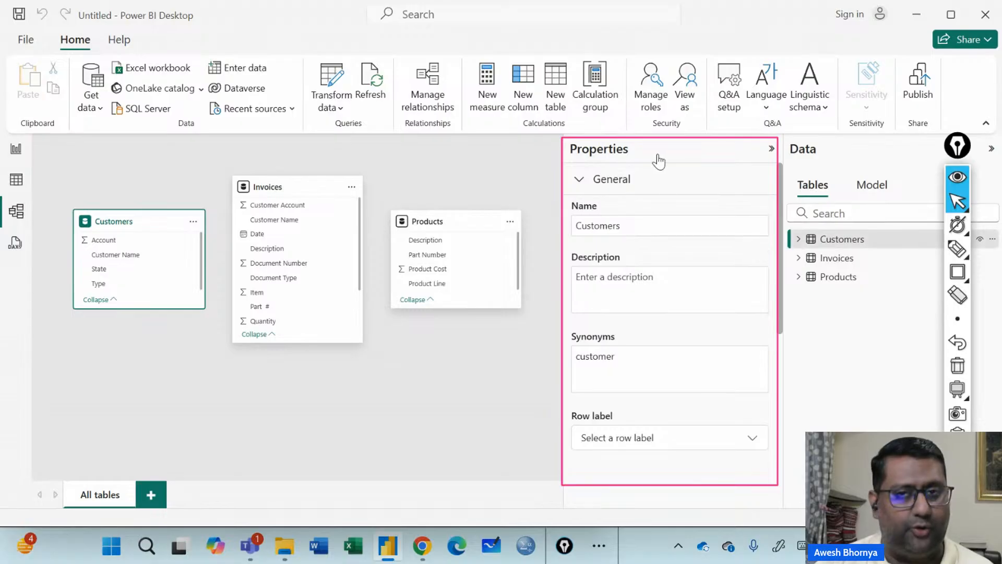
click(805, 240)
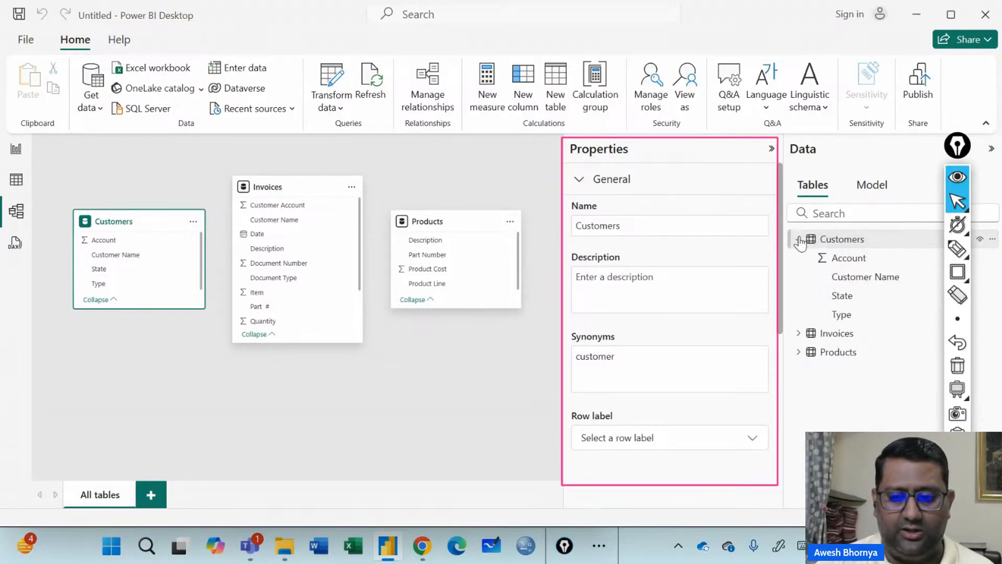
click(836, 258)
click(846, 282)
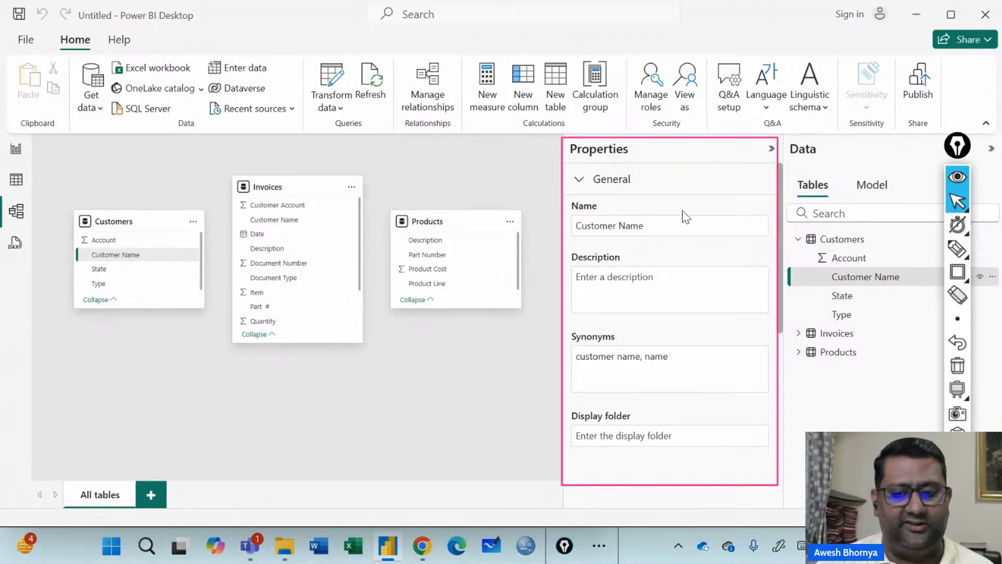
scroll(661, 317, down, 4)
scroll(660, 318, up, 4)
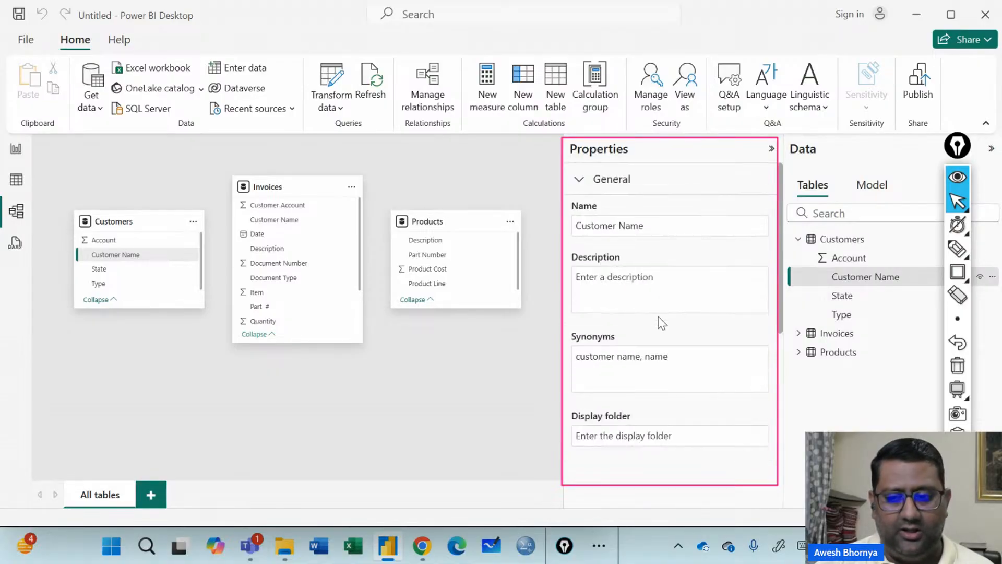
- Show the Data pane's Model listing and view the properties of the Semantic model item
click(875, 186)
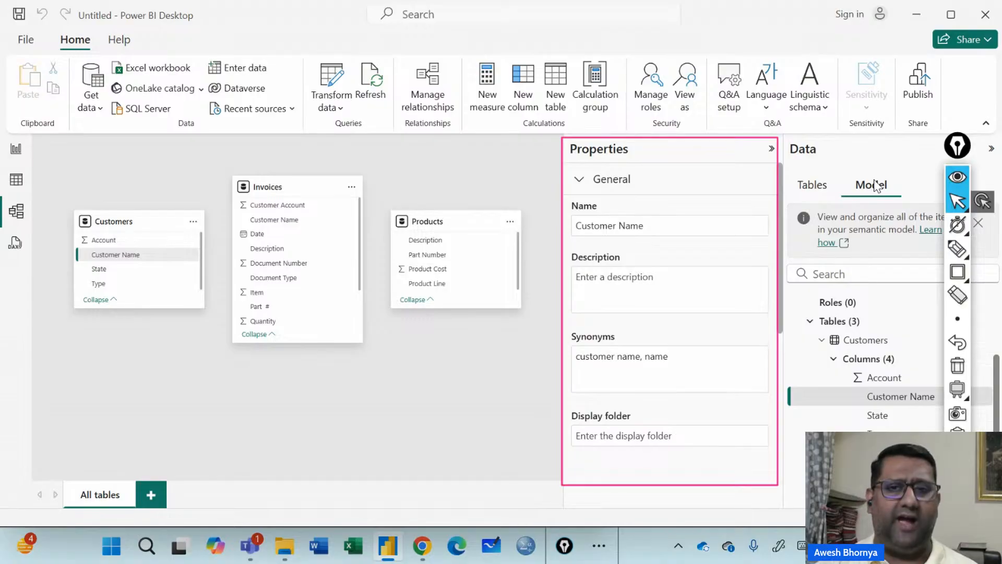
mouse_move(958, 147)
mouse_down()
mouse_move(503, 162)
mouse_move(537, 136)
mouse_up()
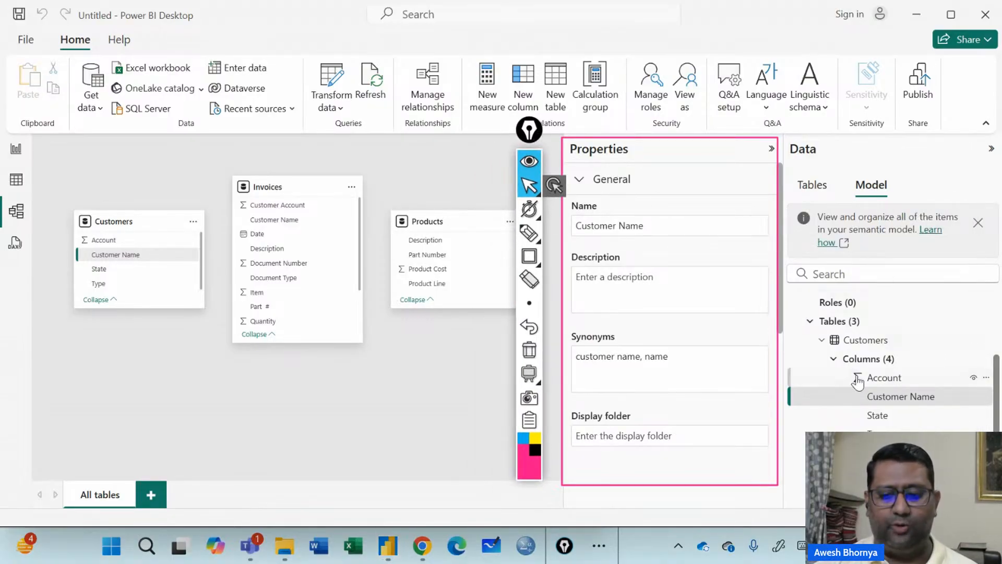
click(810, 324)
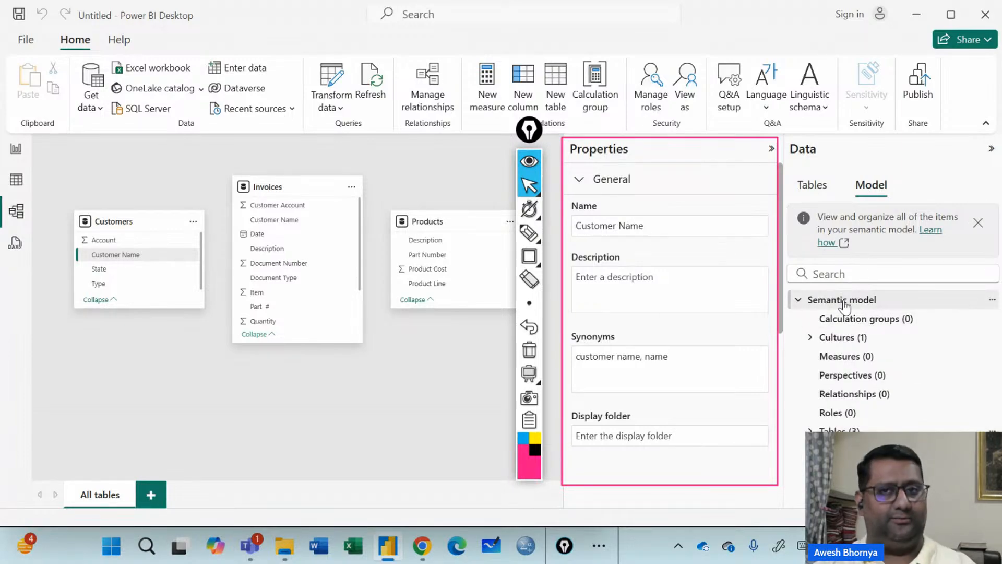
click(800, 304)
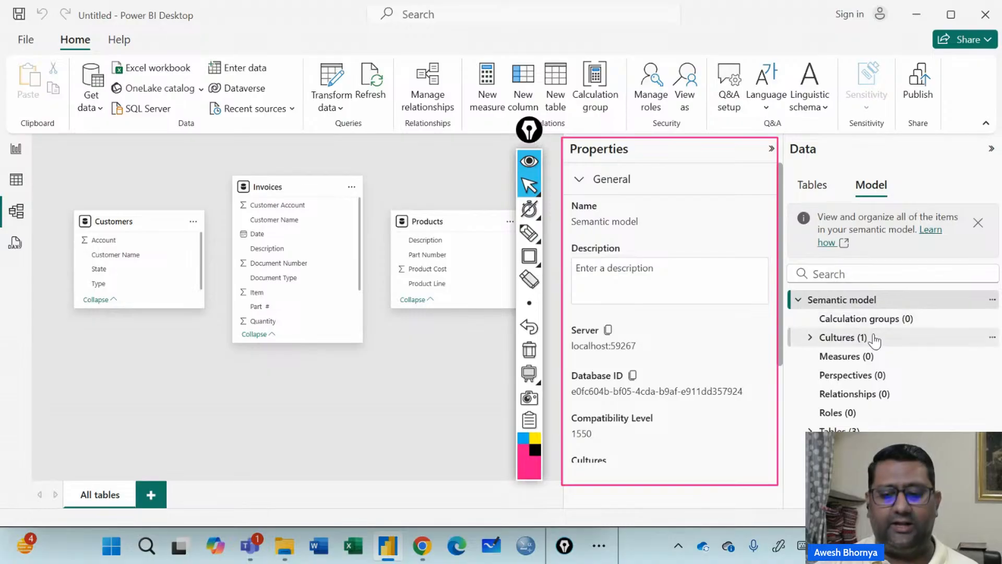
- Expand Cultures in the semantic model, view the en-US culture's properties, and collapse Cultures
click(810, 338)
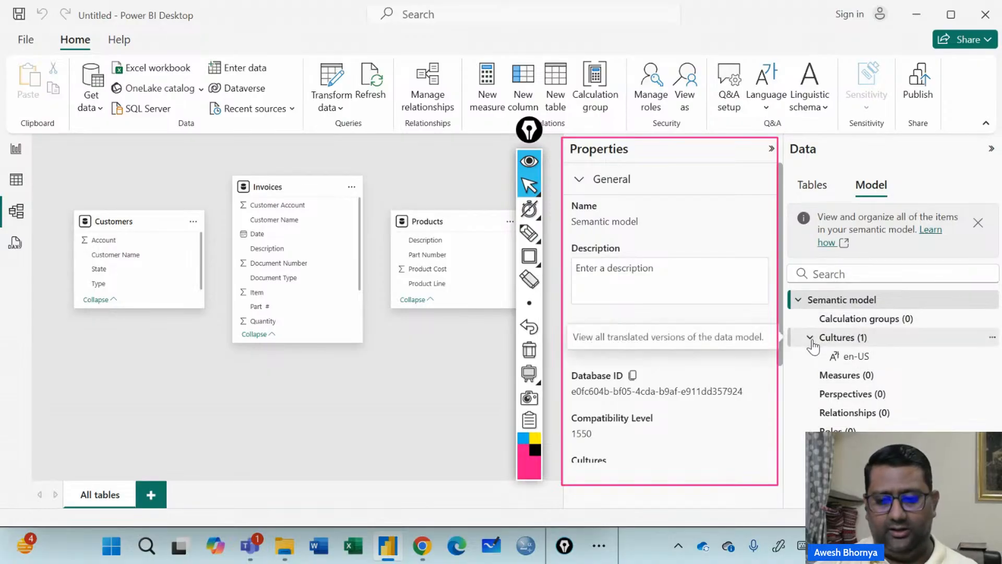
click(868, 364)
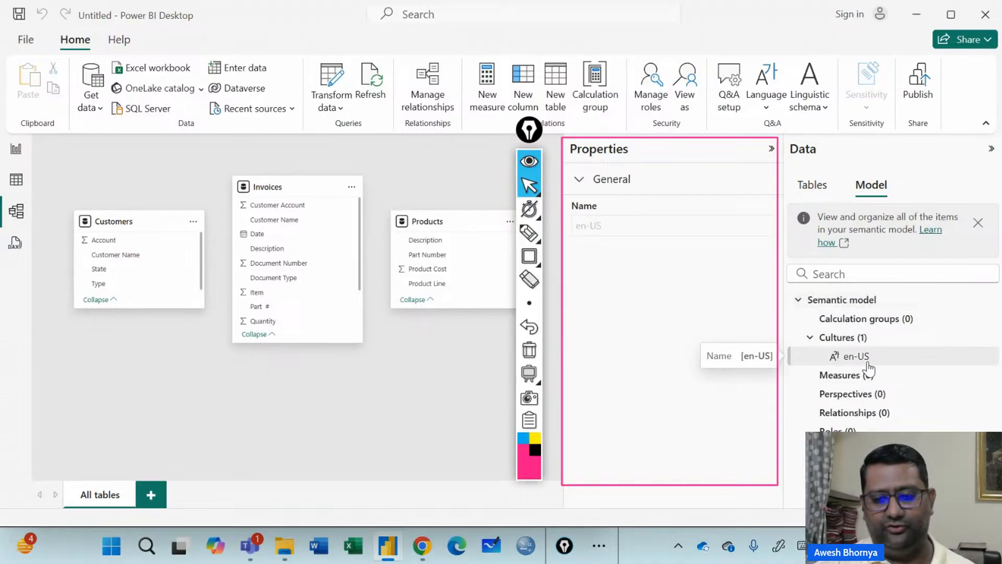
click(845, 339)
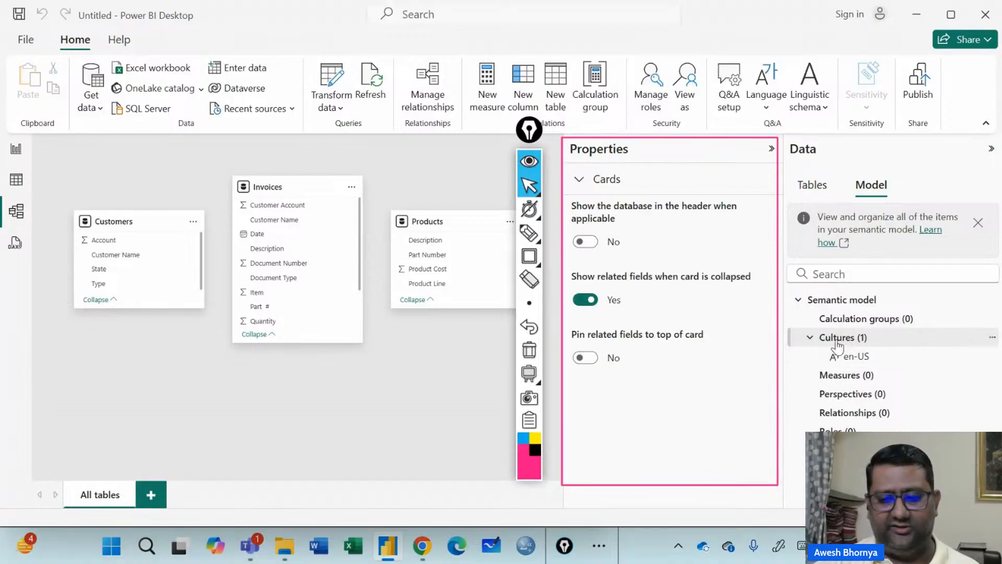
click(810, 338)
- Select Measures in the semantic model and review the items below it down to the Customers table's contents
click(841, 360)
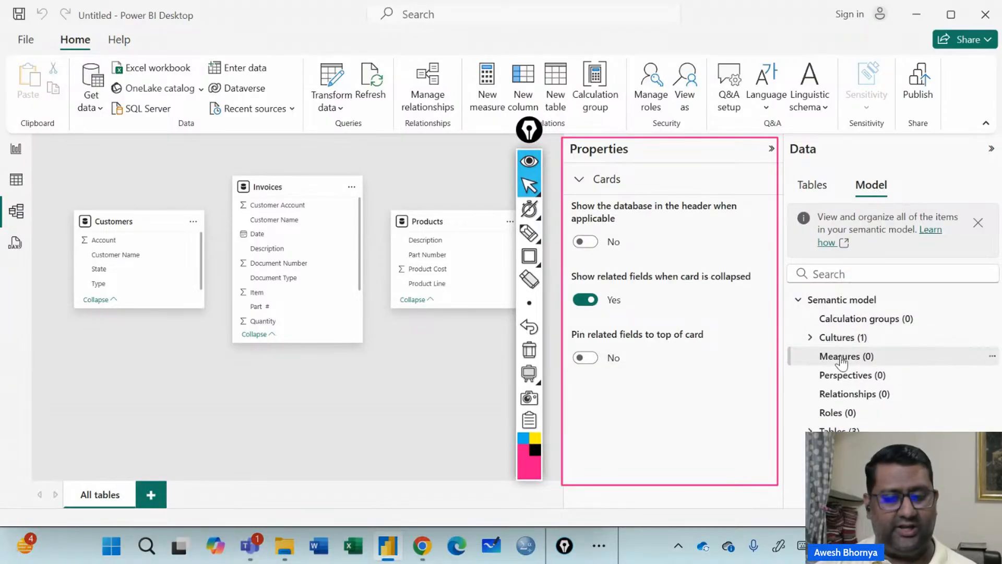
click(840, 361)
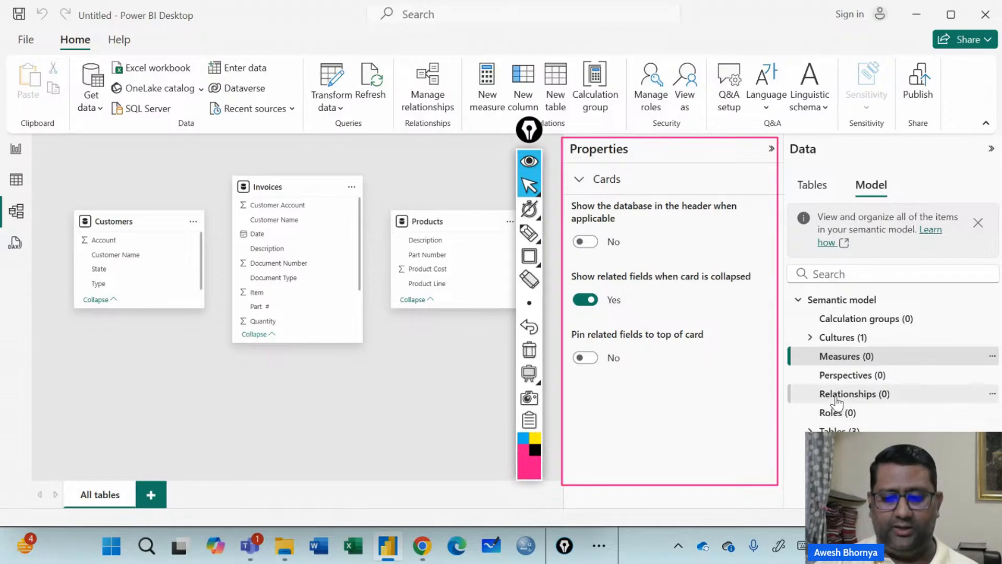
scroll(808, 434, down, 3)
scroll(810, 432, up, 1)
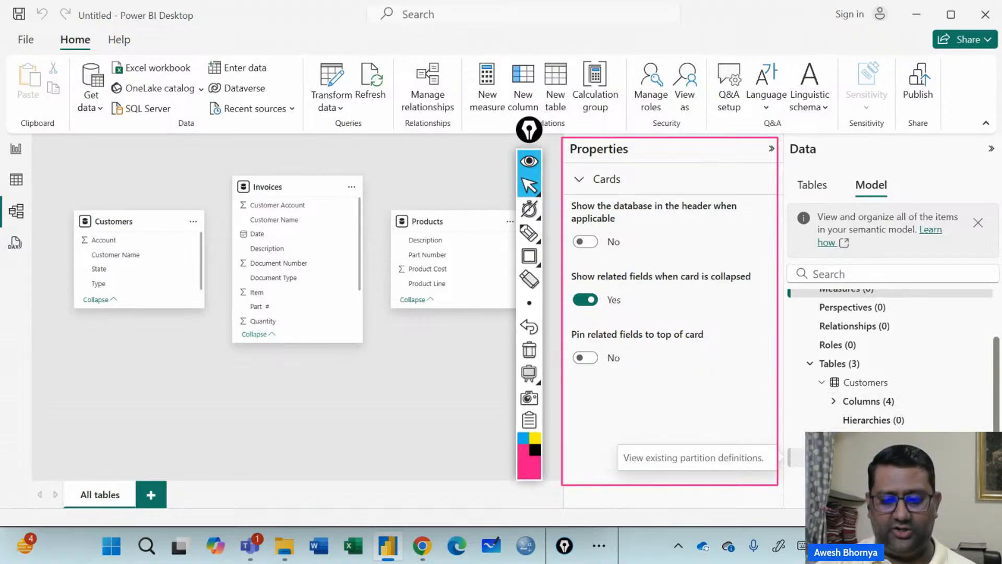
- Return to Report view, enlarge the revenue card to cover much of the page, and clear the drawn annotation
scroll(798, 454, down, 1)
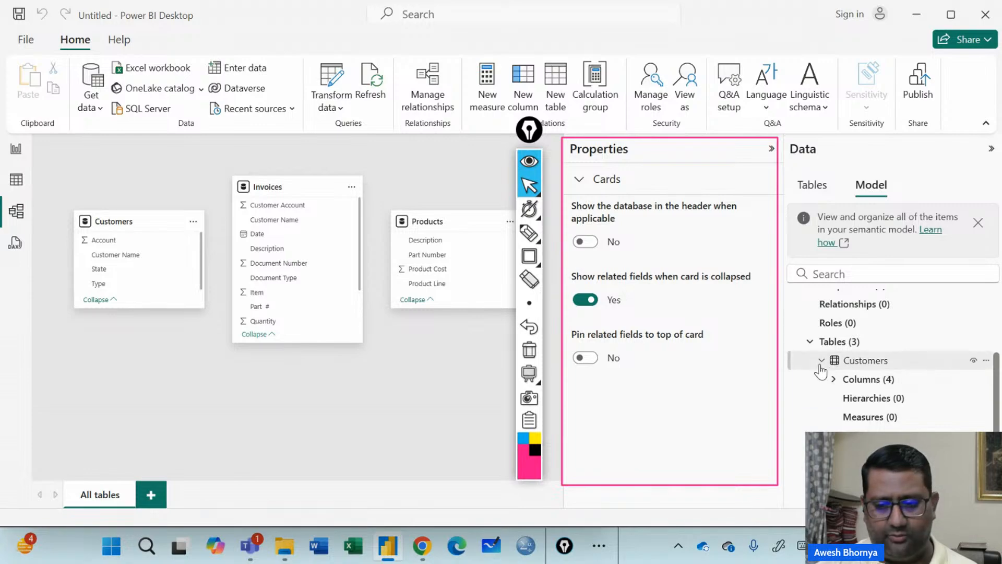
scroll(821, 371, up, 4)
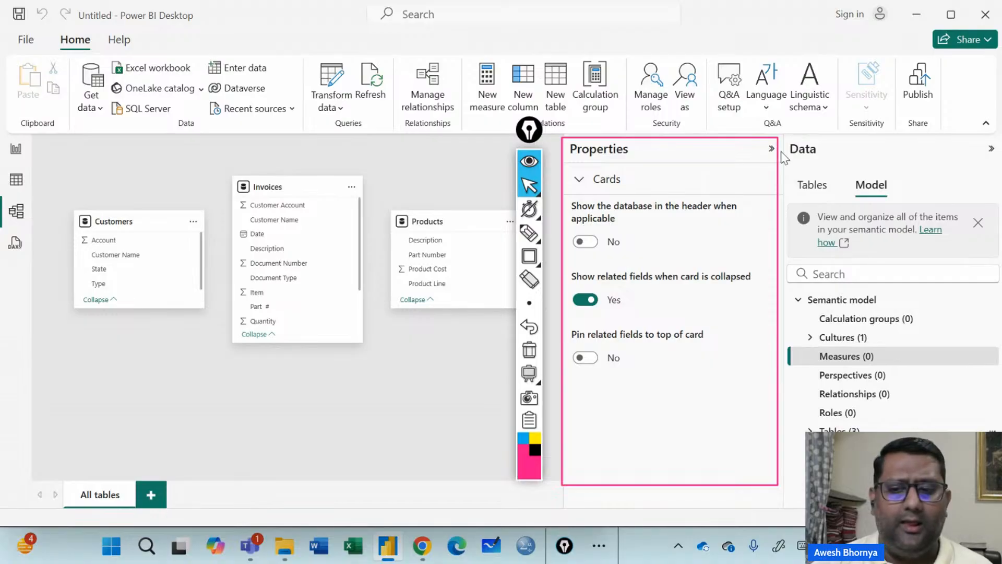
click(16, 149)
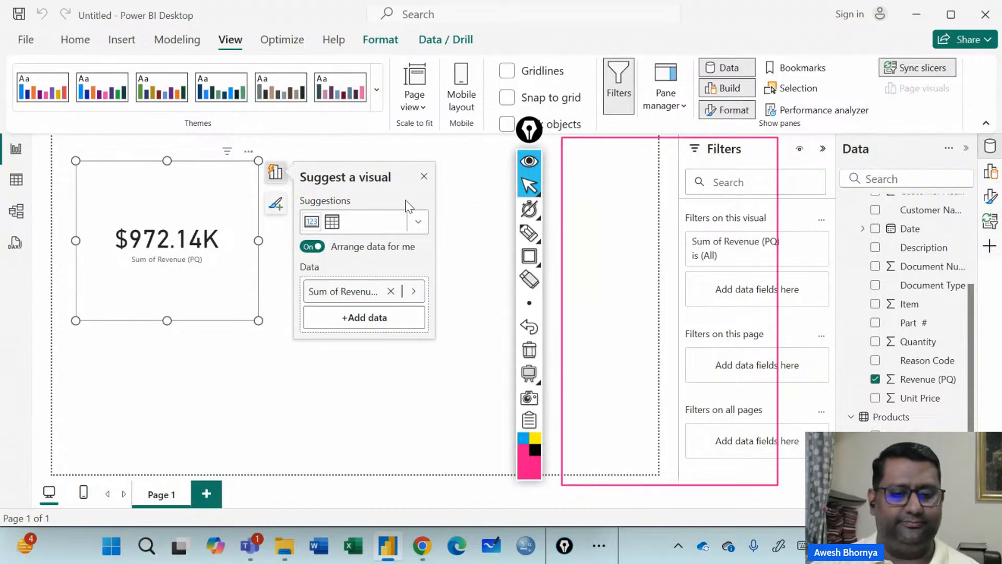
drag(259, 320, 485, 416)
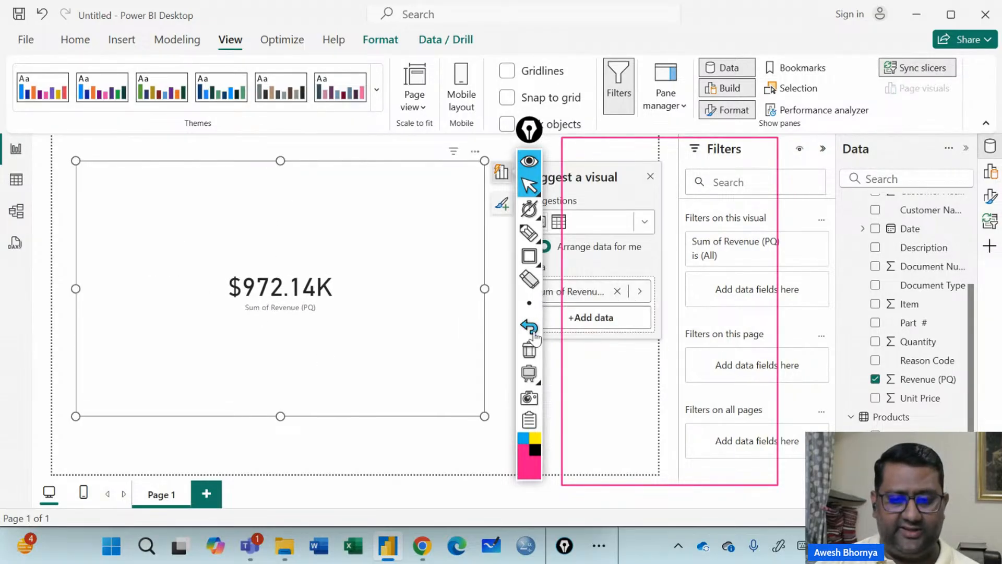
click(529, 350)
drag(529, 133, 796, 137)
drag(483, 416, 448, 396)
- Handwrite the title "Analytic Query" on a blank whiteboard with the pen and underline it
click(800, 234)
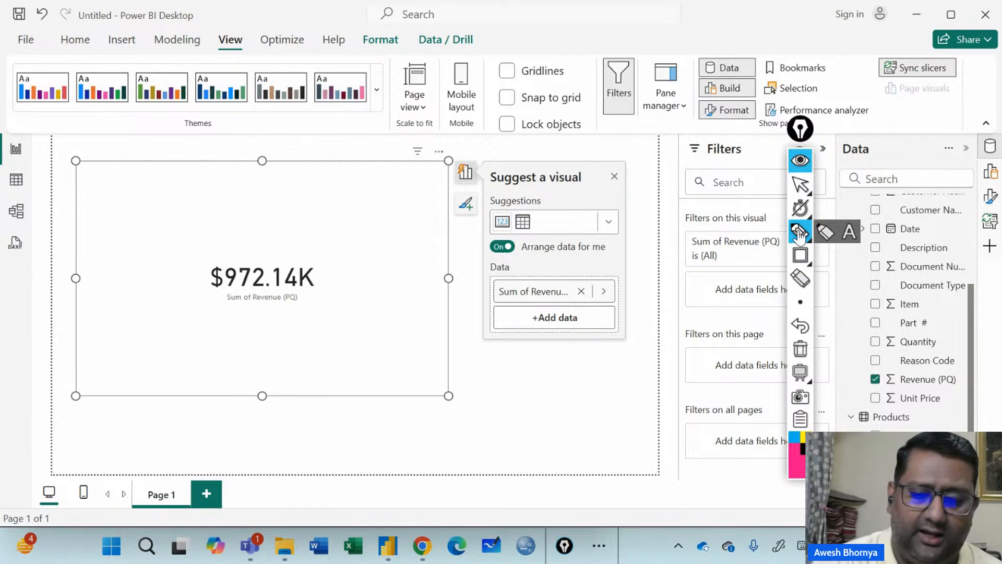
click(800, 372)
mouse_move(379, 113)
mouse_down()
mouse_move(389, 92)
mouse_move(473, 83)
mouse_up()
drag(460, 28, 464, 82)
mouse_move(474, 57)
mouse_down()
mouse_move(508, 67)
mouse_move(538, 45)
mouse_move(600, 67)
mouse_move(639, 61)
mouse_move(691, 73)
mouse_move(761, 38)
mouse_move(752, 136)
mouse_up()
drag(345, 168, 838, 86)
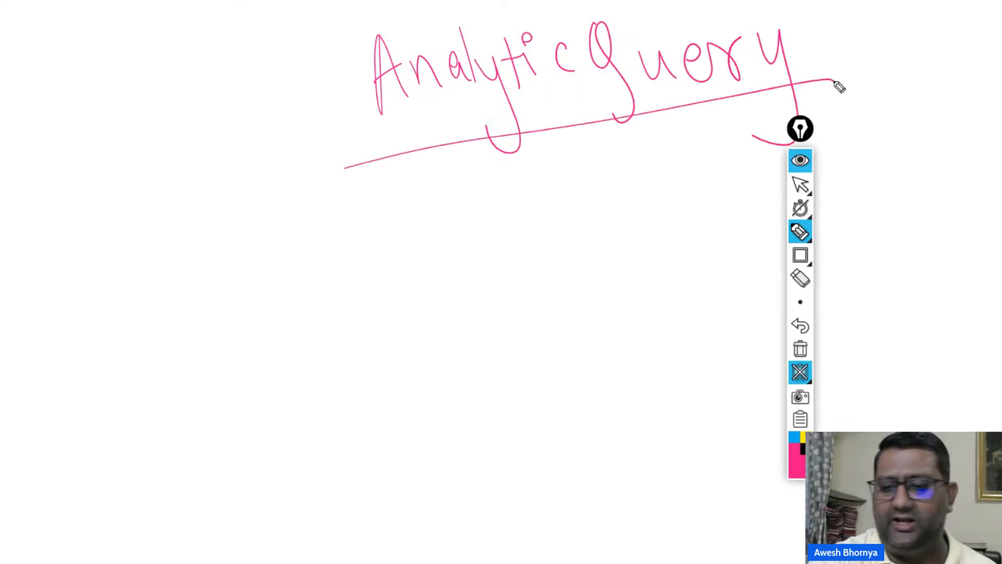
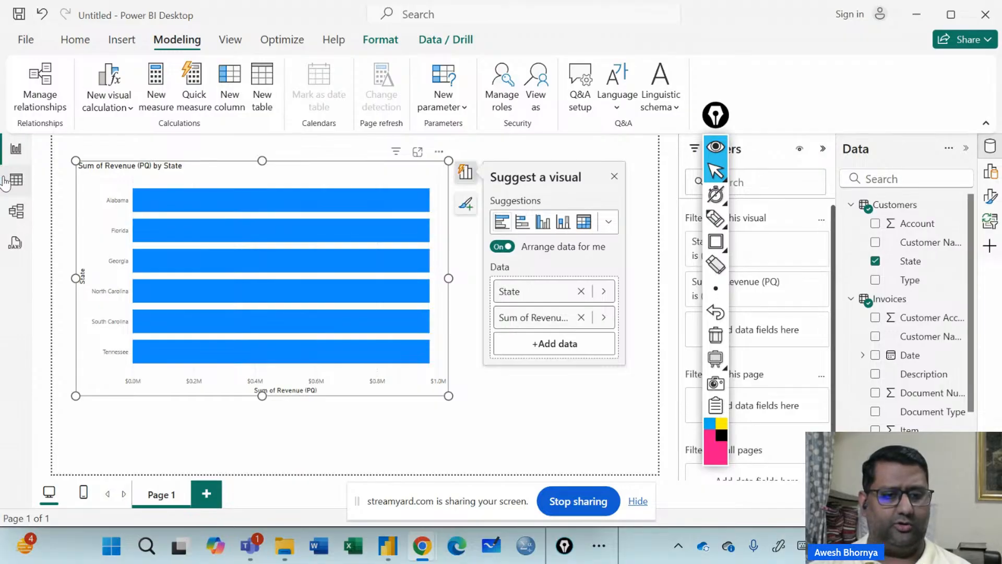
- Check the tables in Model view, return to Report view, and autodetect the relationships between the tables
click(16, 210)
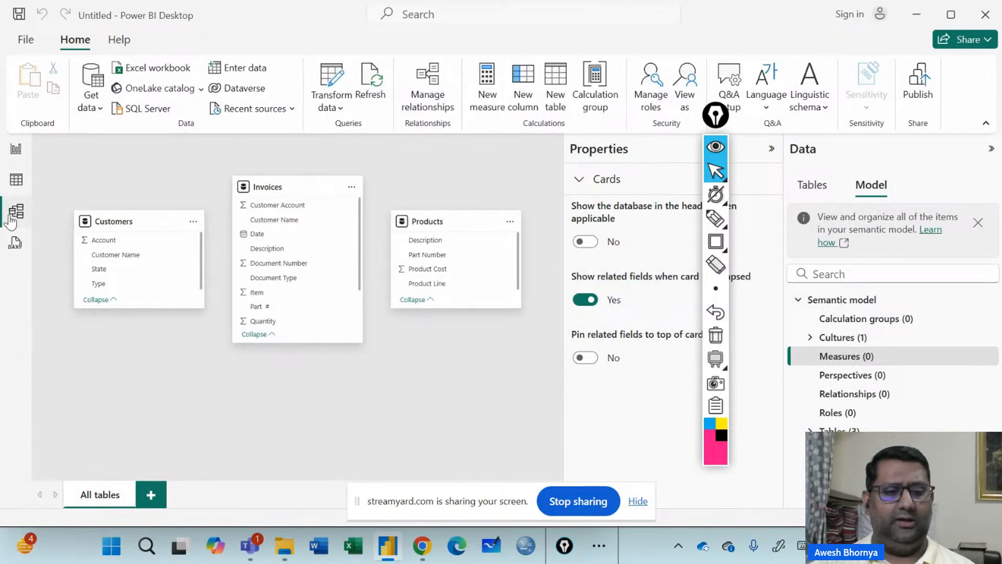
click(16, 150)
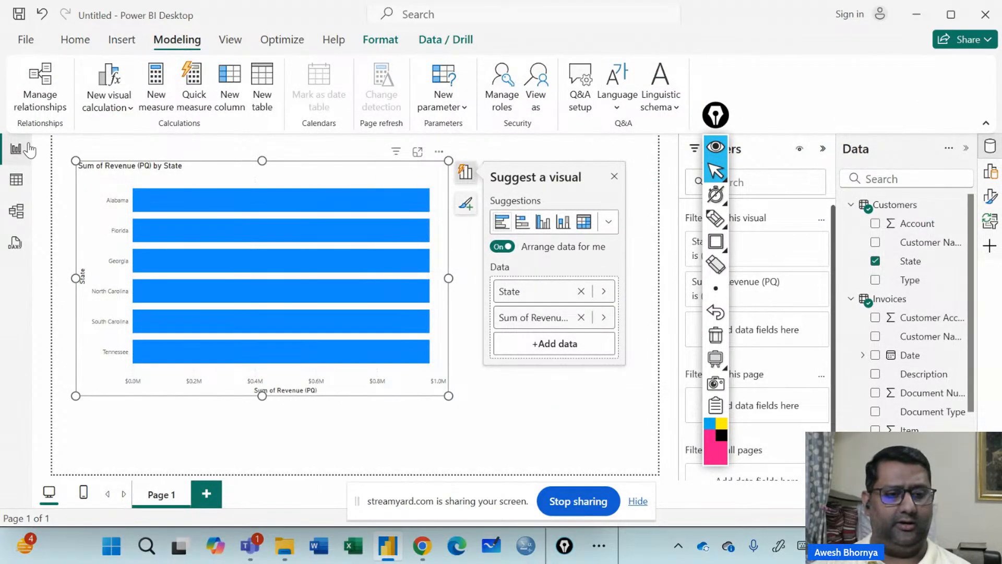
click(41, 89)
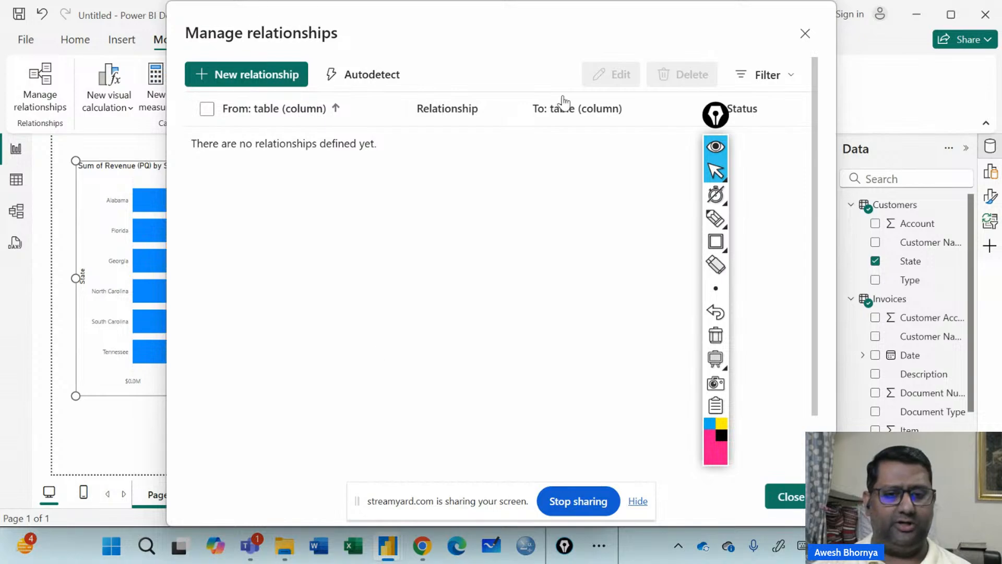
click(369, 74)
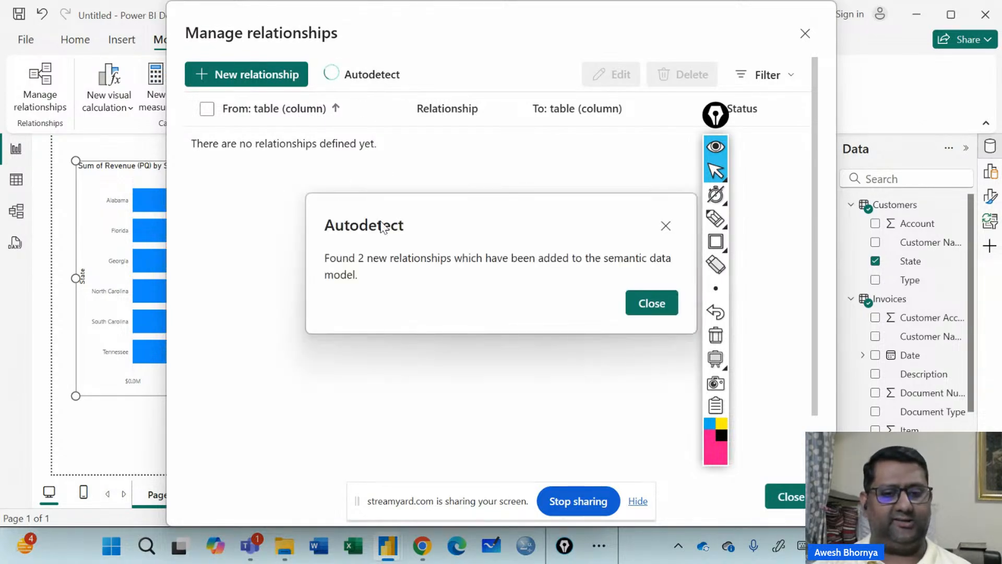
click(637, 302)
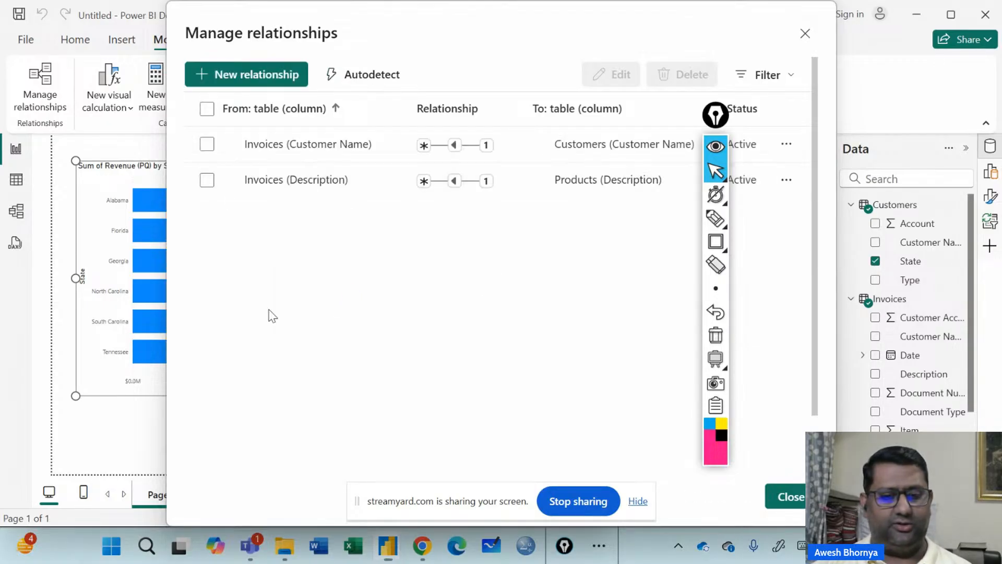
click(791, 497)
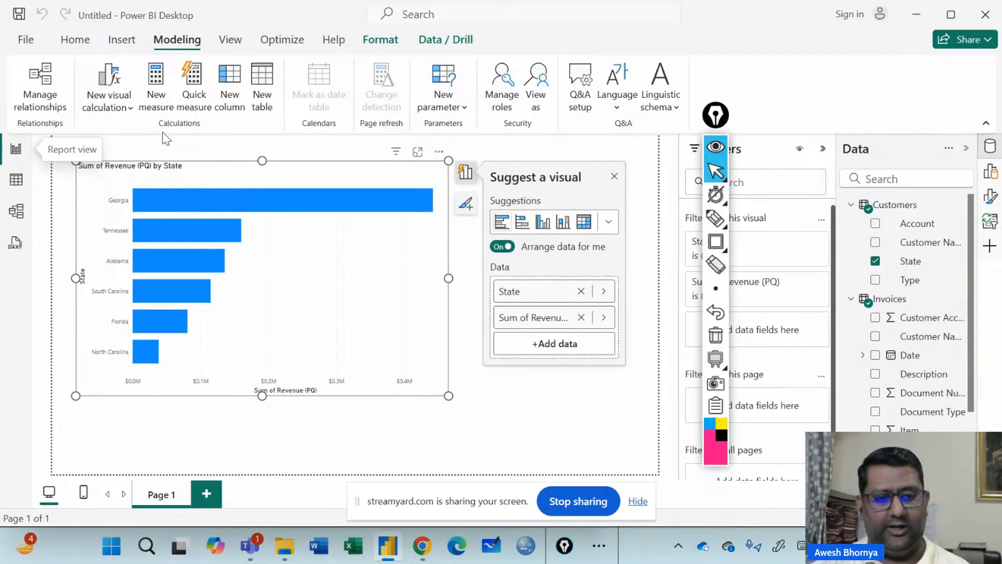
- Reopen Manage relationships and outline the Invoices–Customers relationship and the Autodetect option with rectangles
click(46, 83)
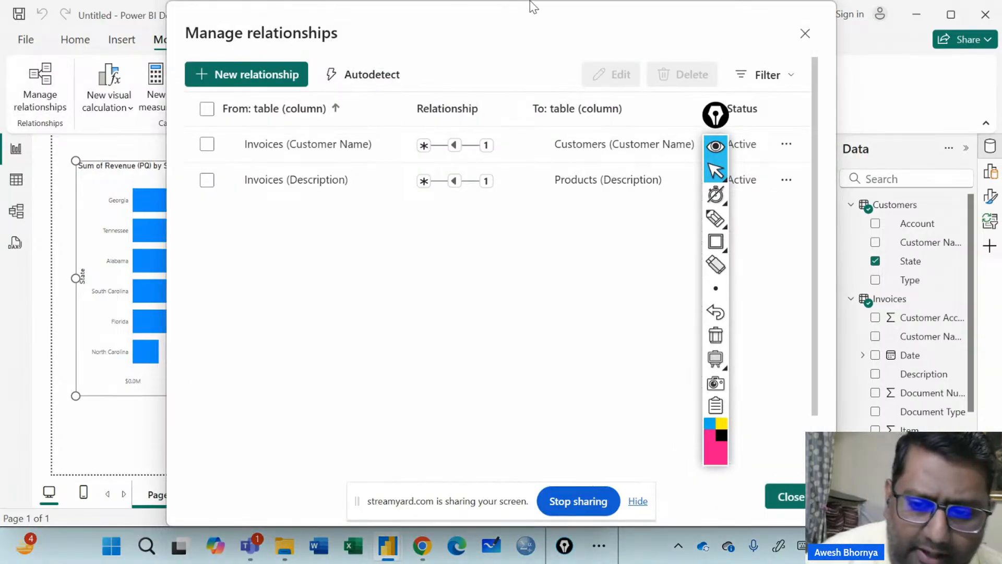
mouse_move(716, 115)
mouse_down()
mouse_move(841, 144)
mouse_move(842, 124)
mouse_up()
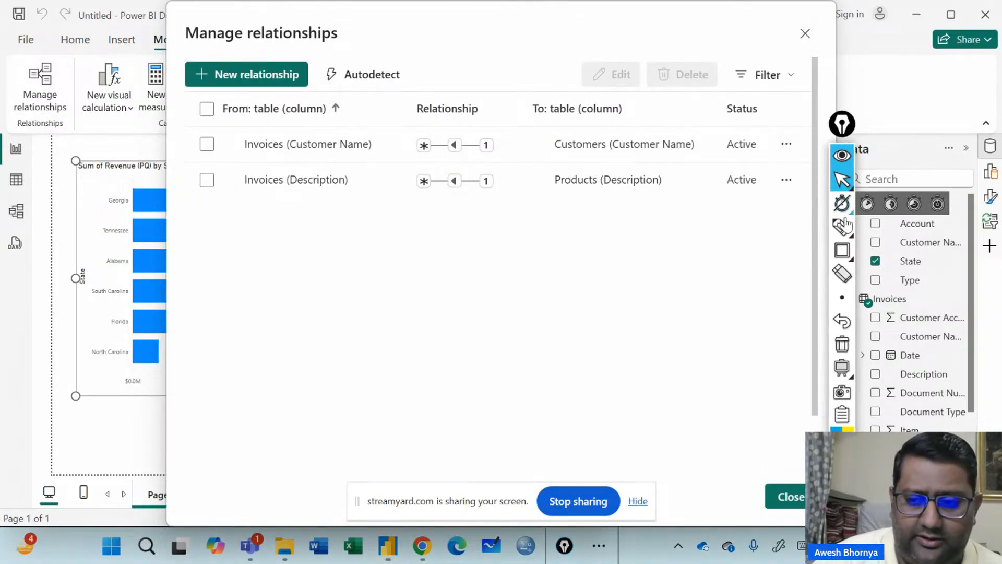
click(842, 251)
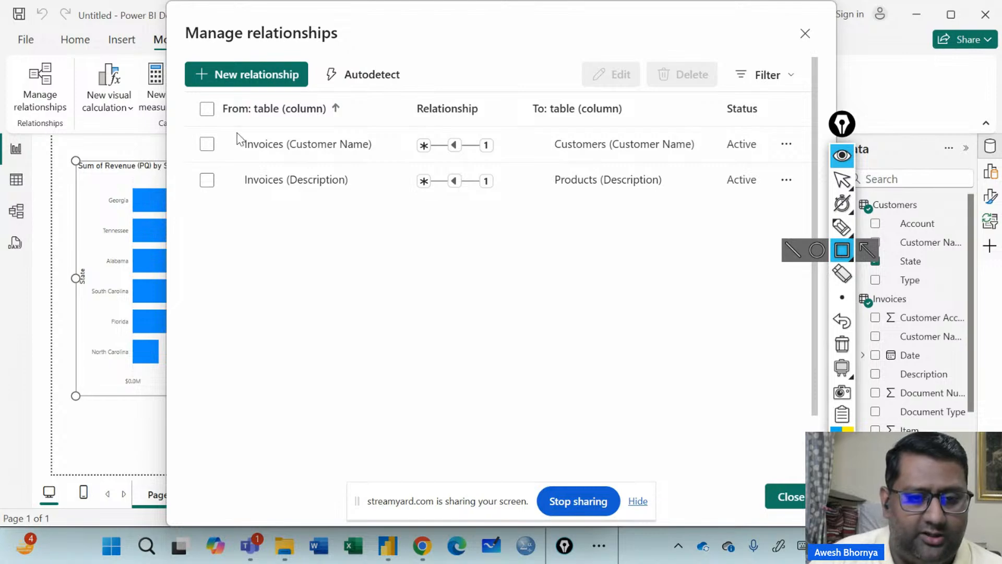
mouse_move(237, 133)
mouse_down()
mouse_move(384, 159)
mouse_move(706, 156)
mouse_up()
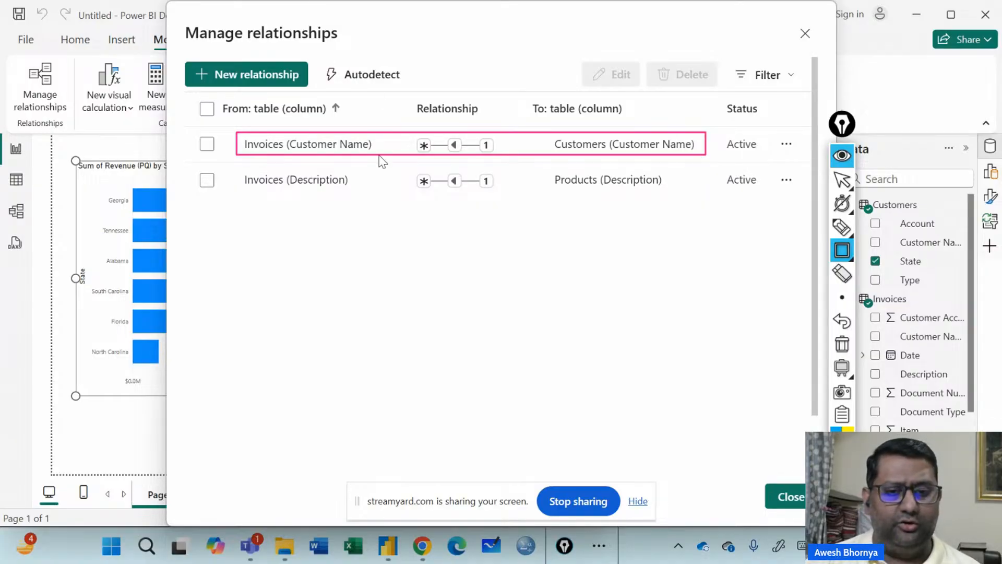
drag(323, 62, 405, 85)
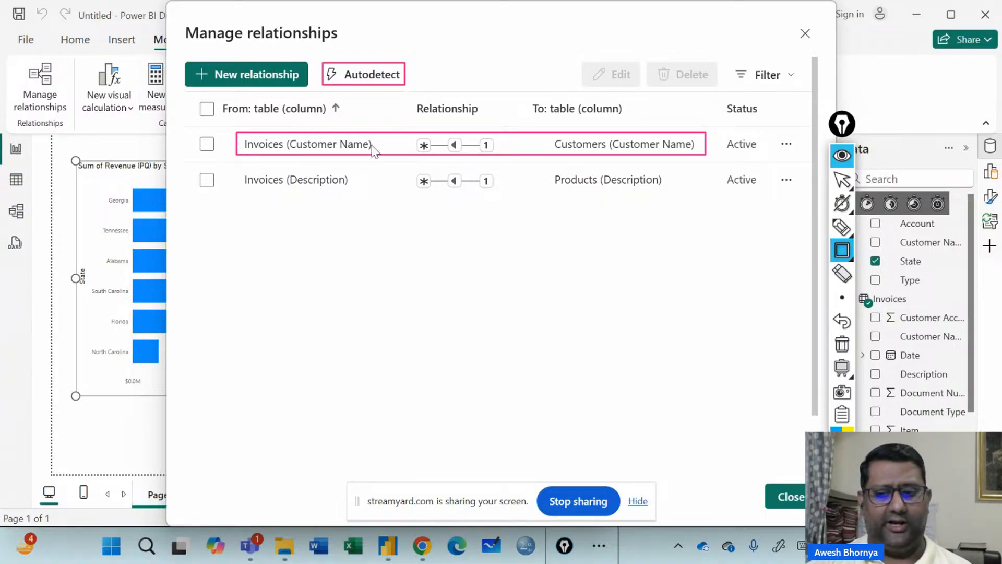
- Select all the relationships, delete them, and close the relationship manager
click(843, 179)
click(207, 108)
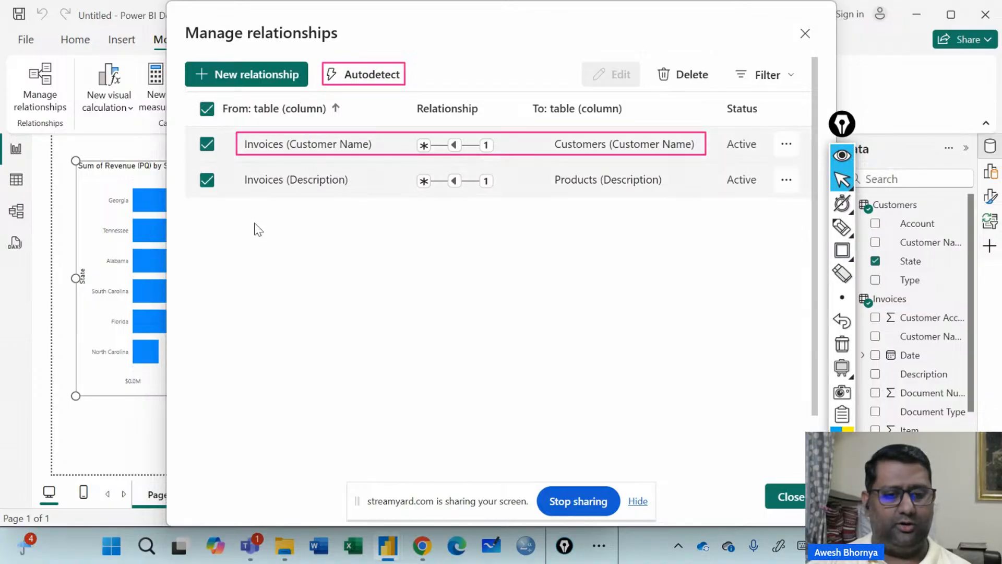
click(689, 74)
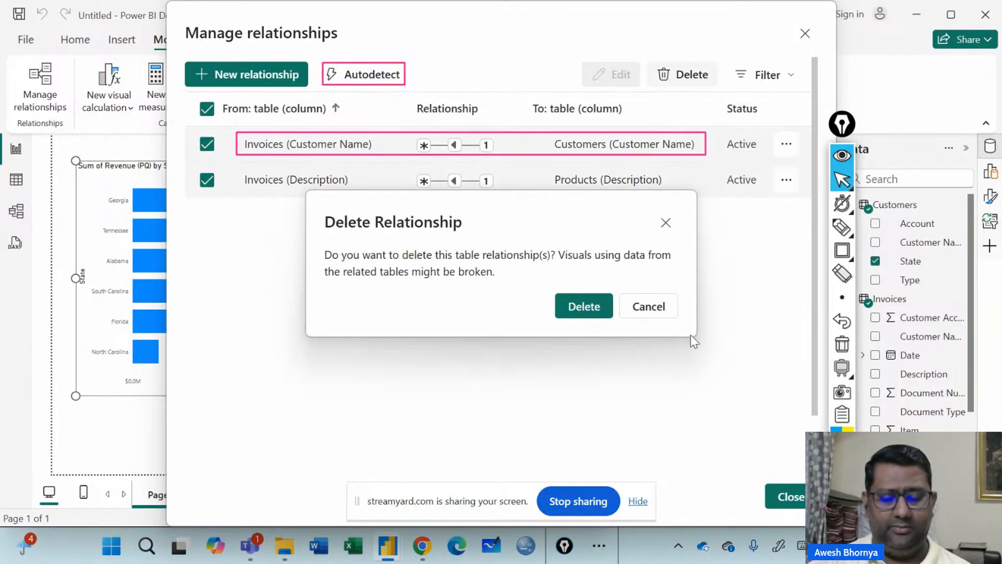
click(590, 305)
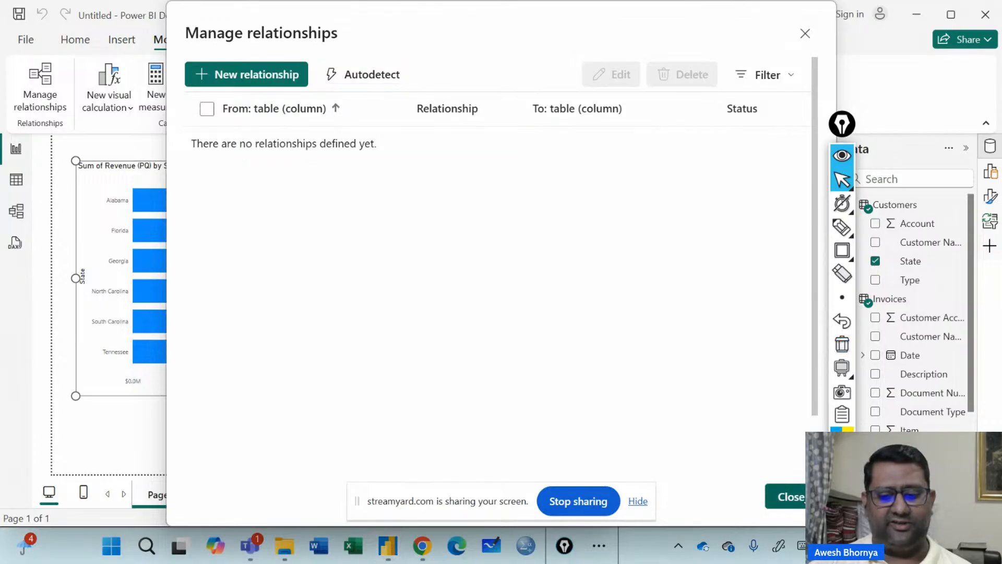
click(780, 502)
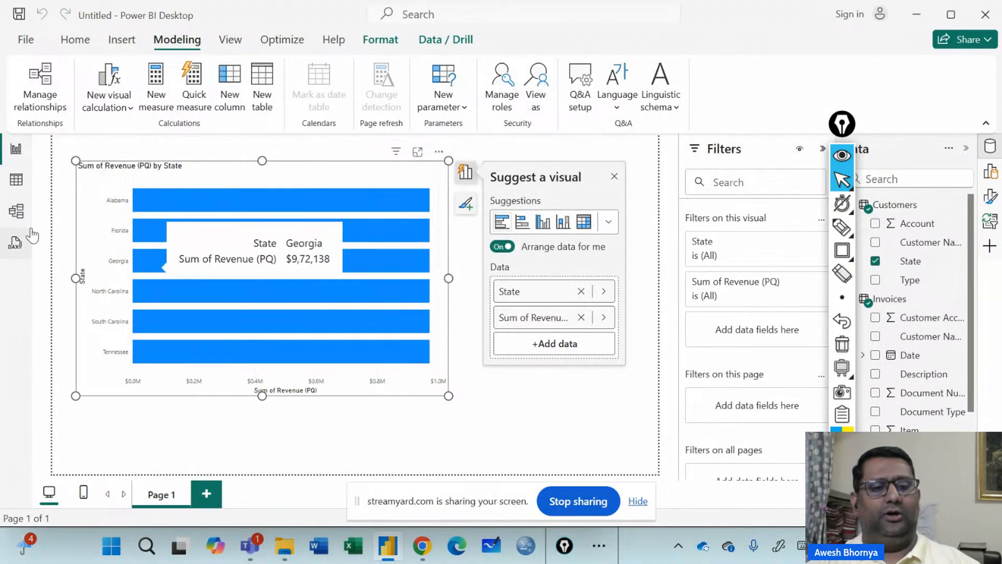
- In Model view, set up a new relationship from the Customers table's Account column to the Invoices table's Customer Account column
click(16, 212)
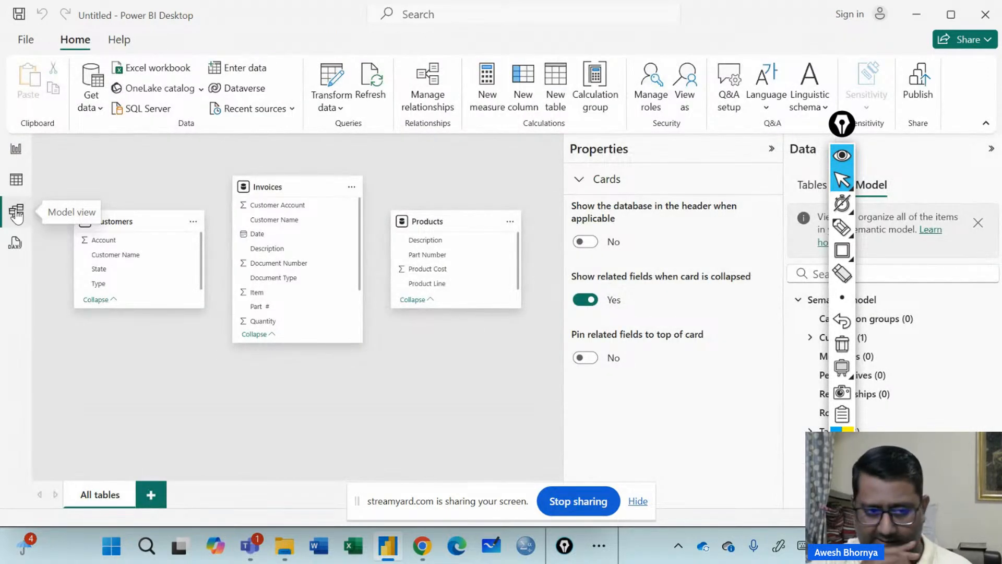
click(438, 99)
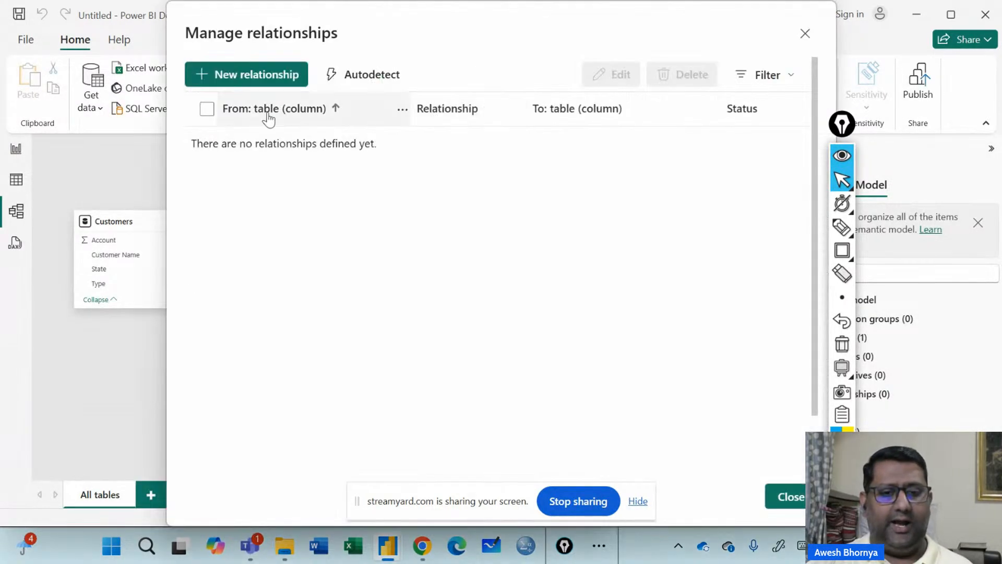
click(284, 78)
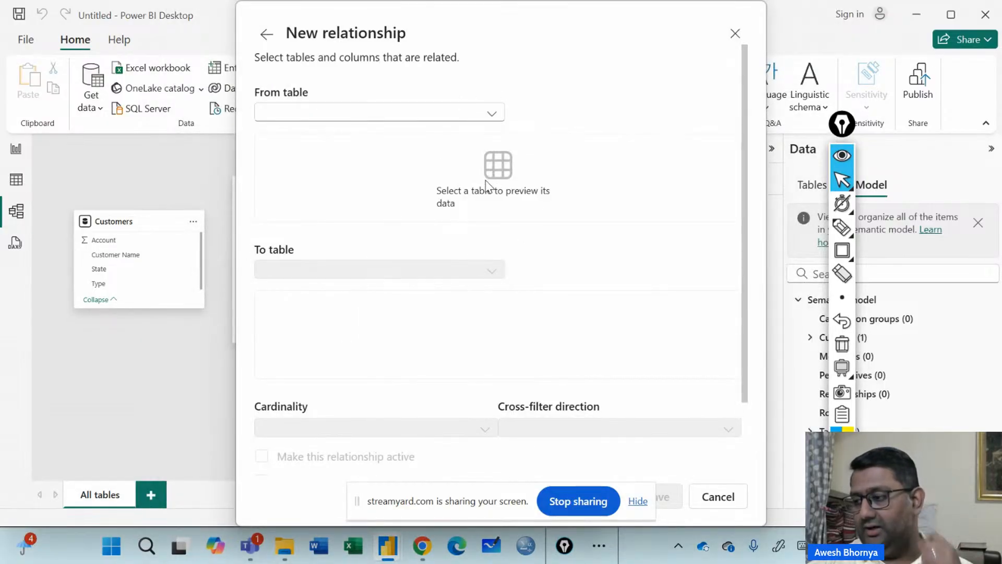
click(478, 115)
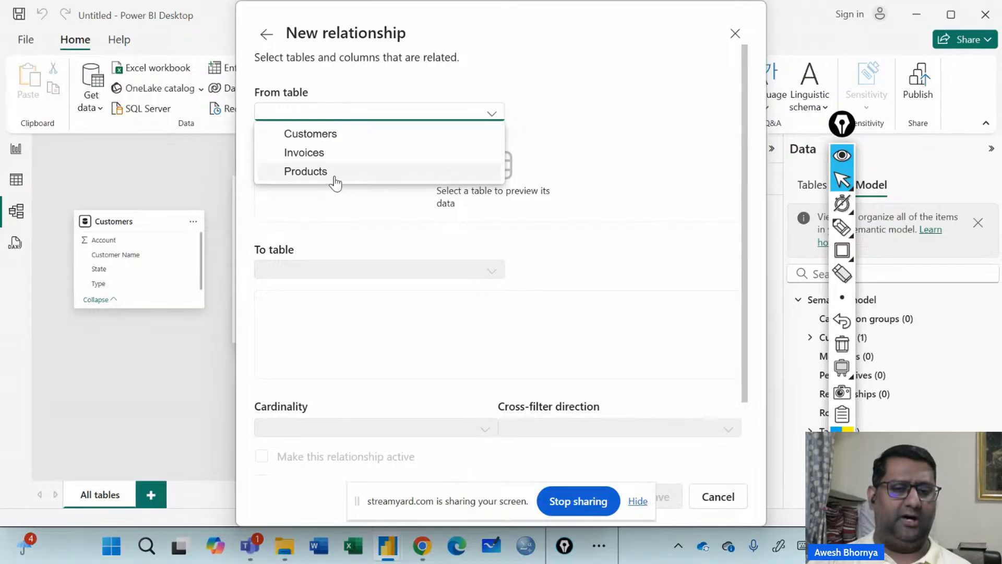
click(336, 133)
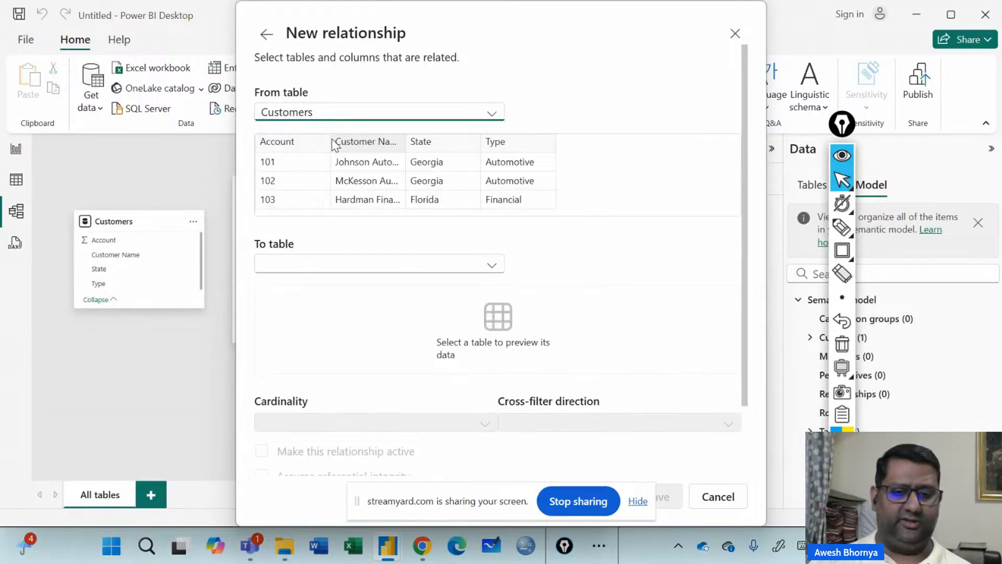
click(347, 269)
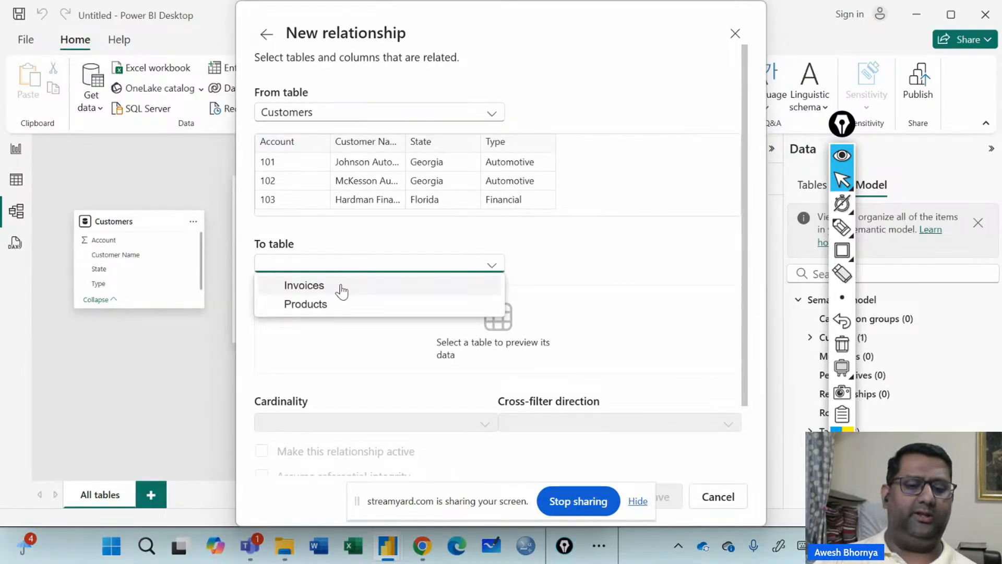
click(341, 286)
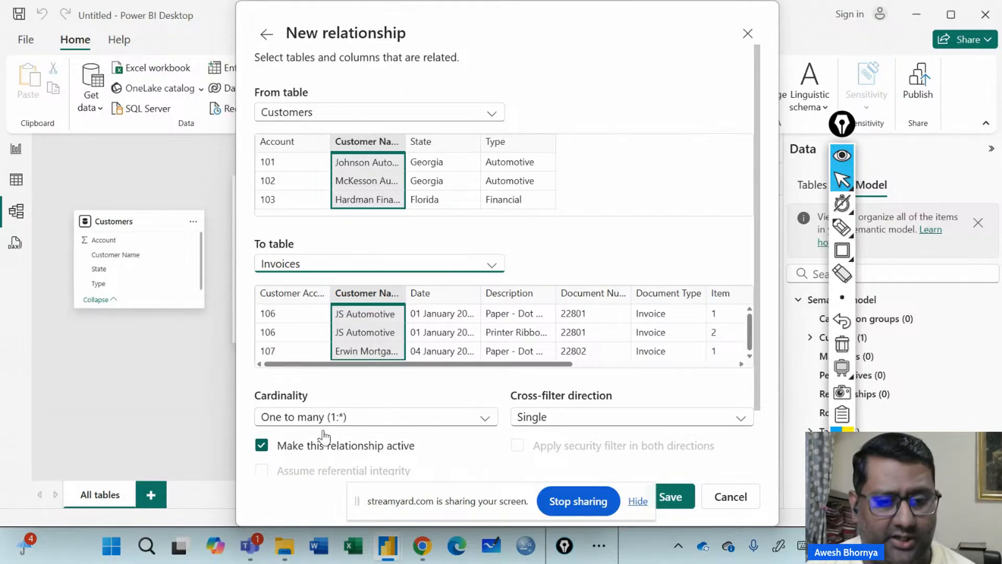
click(277, 143)
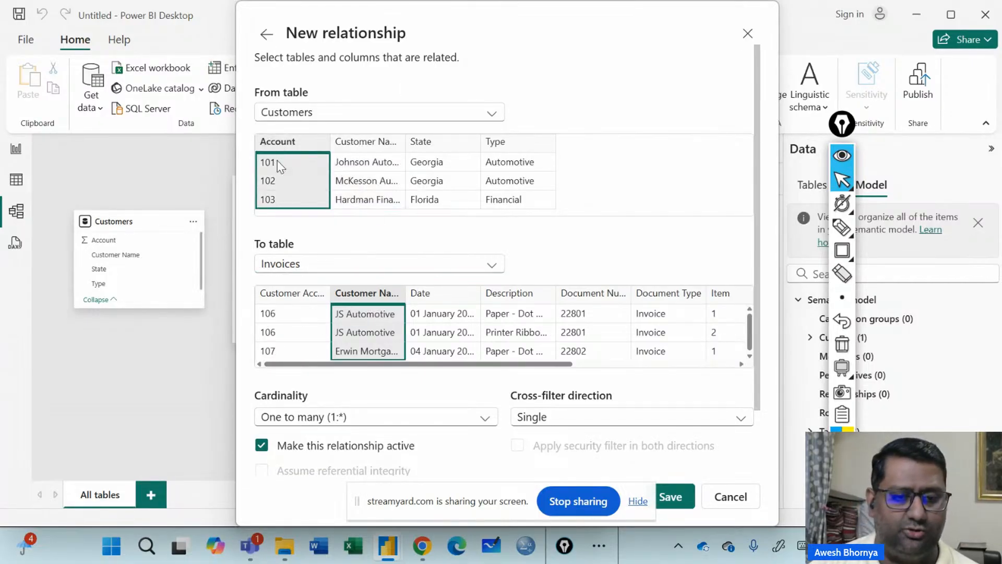
click(294, 295)
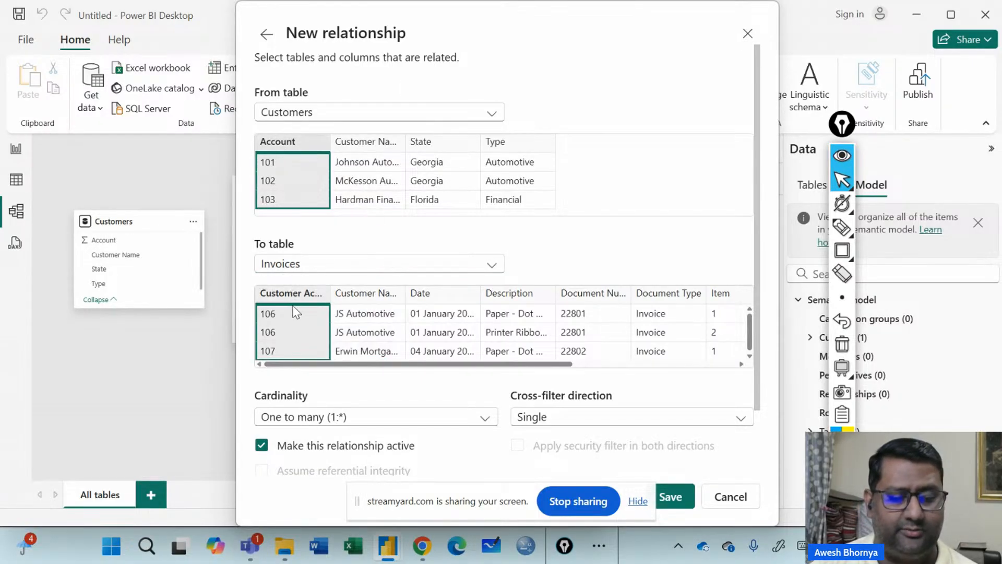
- Outline the Account and Customer Account column headings with rectangles and clear the markings
click(851, 253)
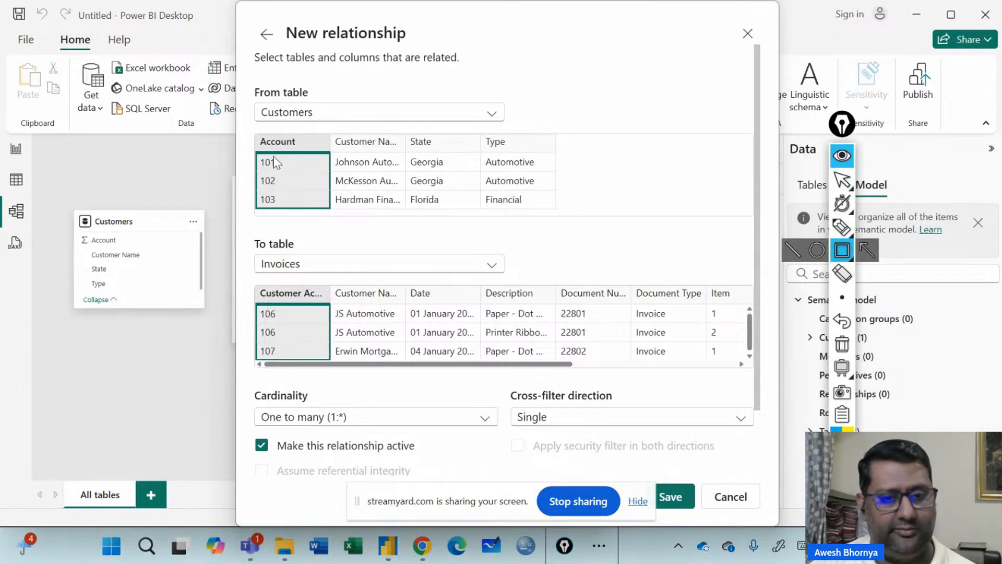
drag(255, 133, 309, 148)
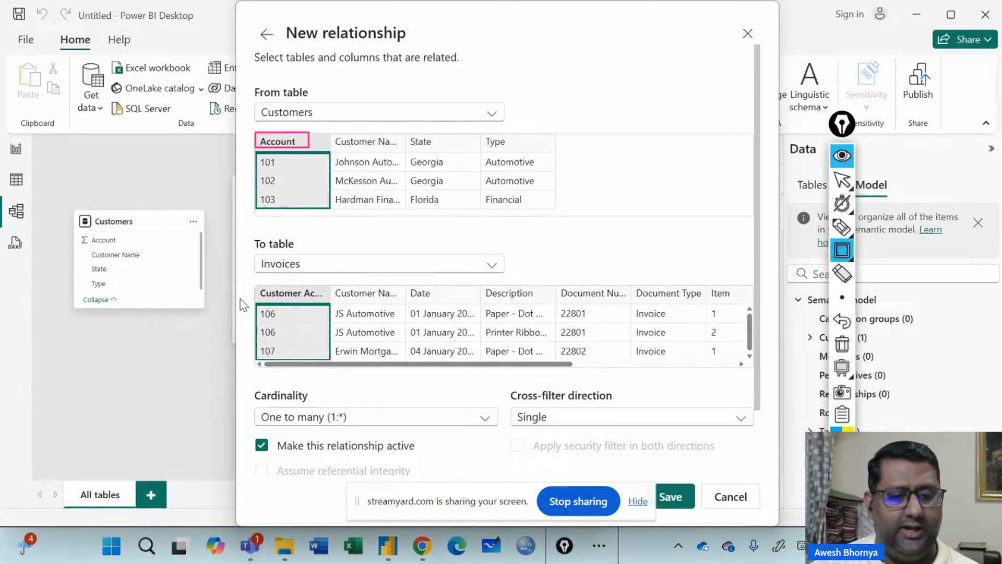
drag(251, 282, 335, 302)
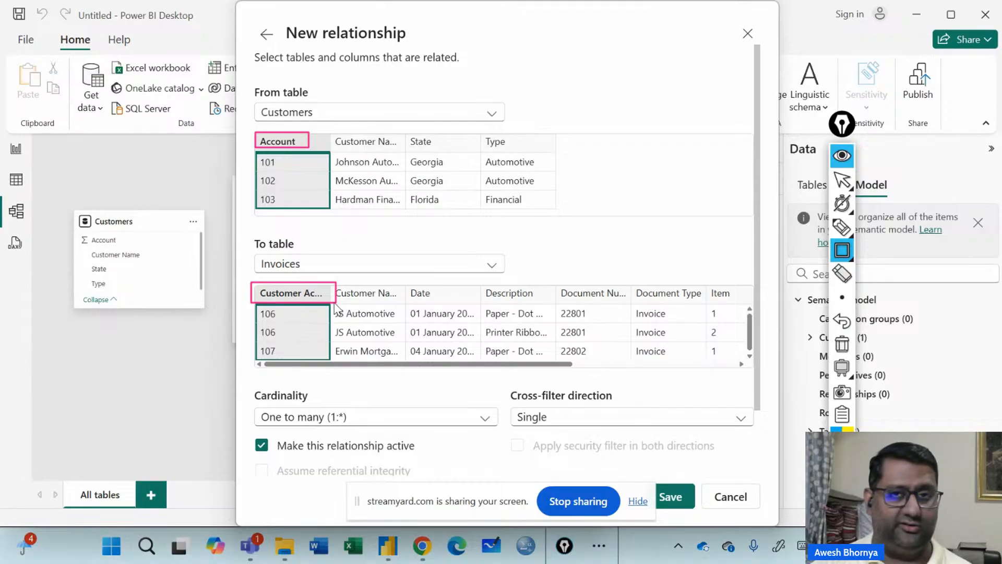
click(843, 346)
click(844, 183)
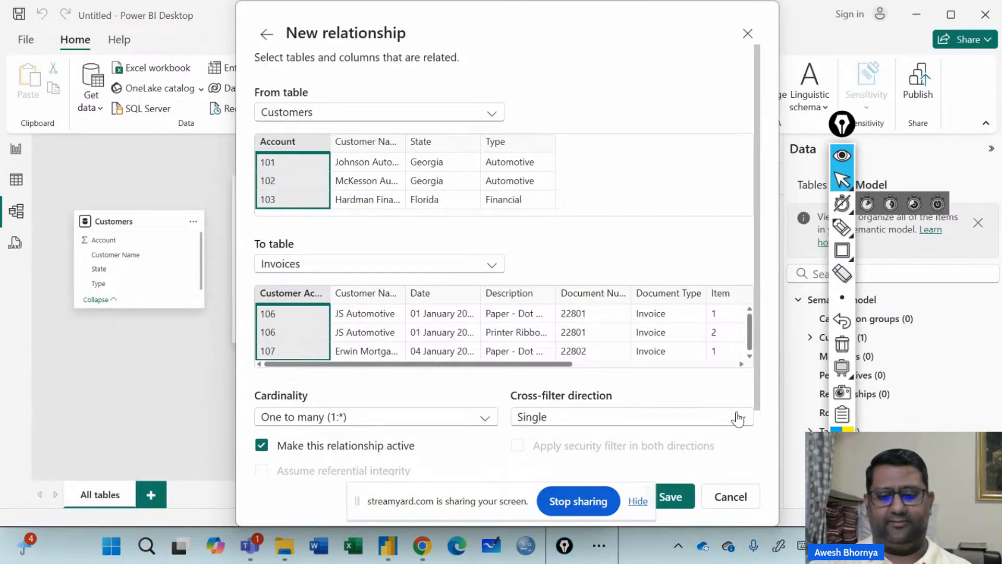
- Cancel the new relationship and close the relationship manager
click(738, 501)
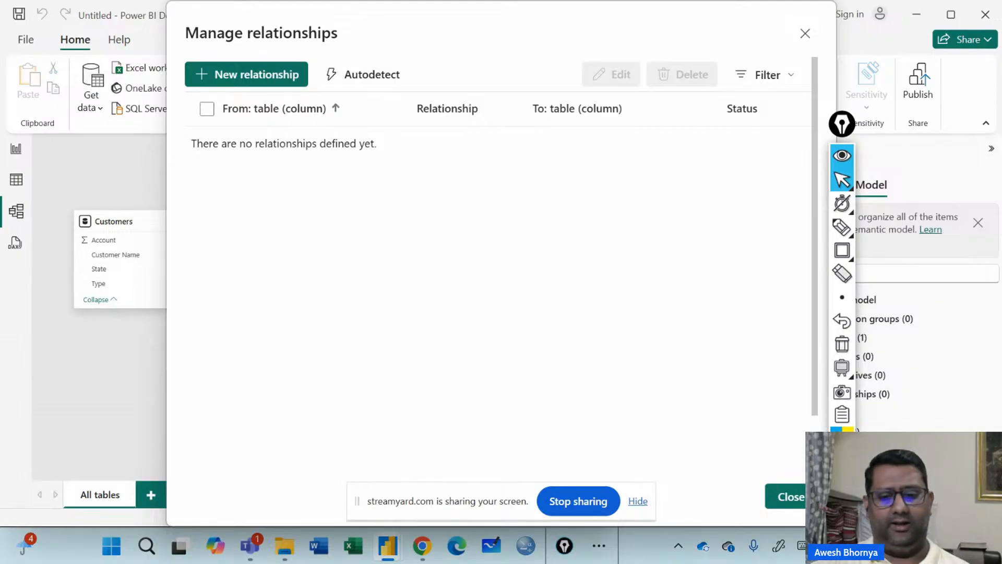
click(775, 496)
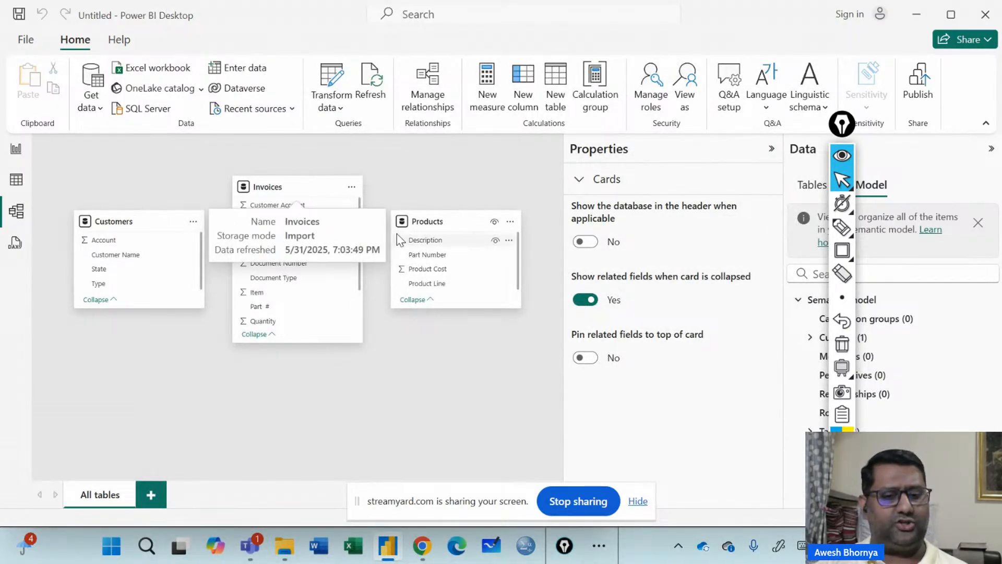
- Rearrange the model diagram with Customers and Products level at either side and the Invoices card lower between them, enlarged to show its fields
drag(435, 223, 456, 218)
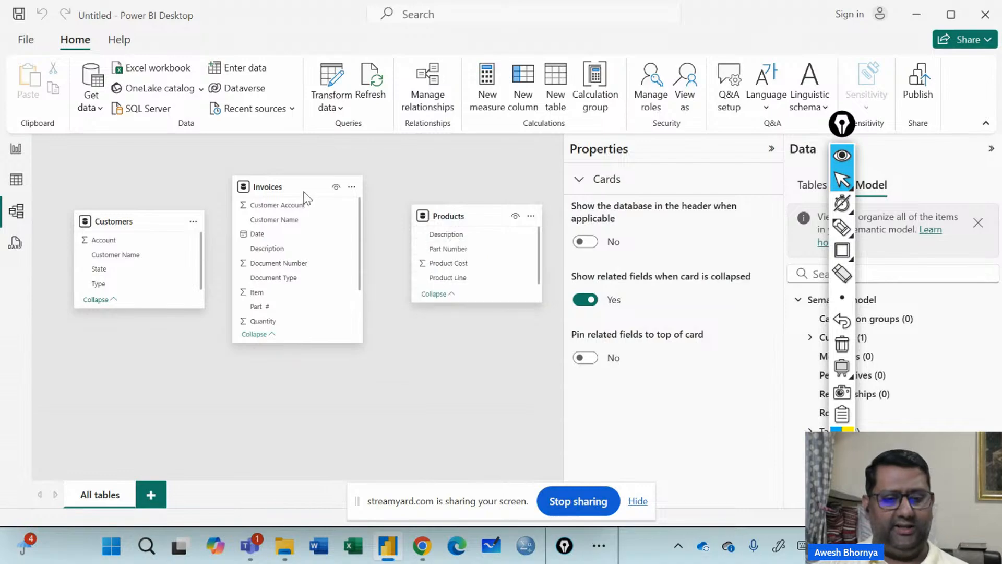
drag(302, 200, 308, 302)
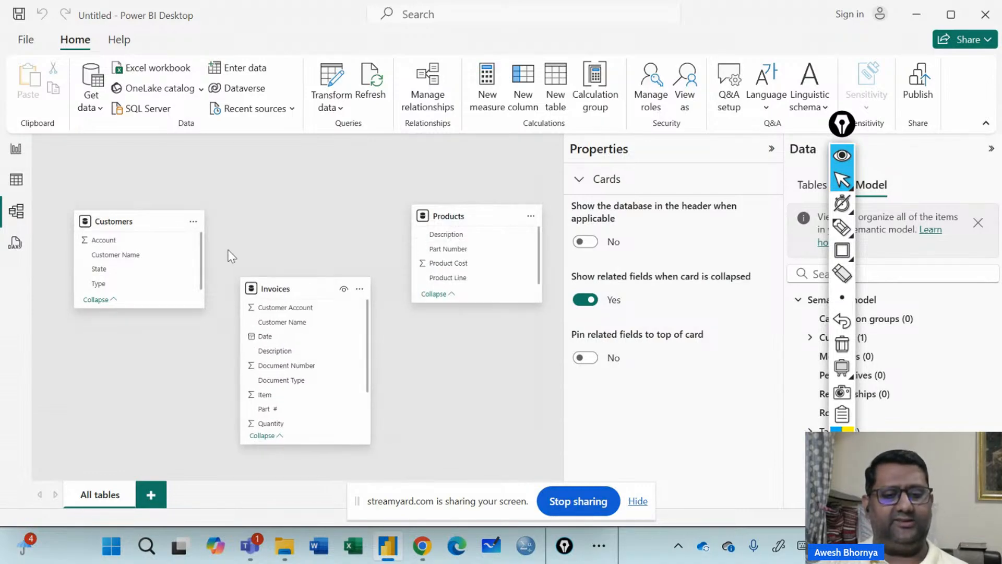
drag(152, 217, 148, 183)
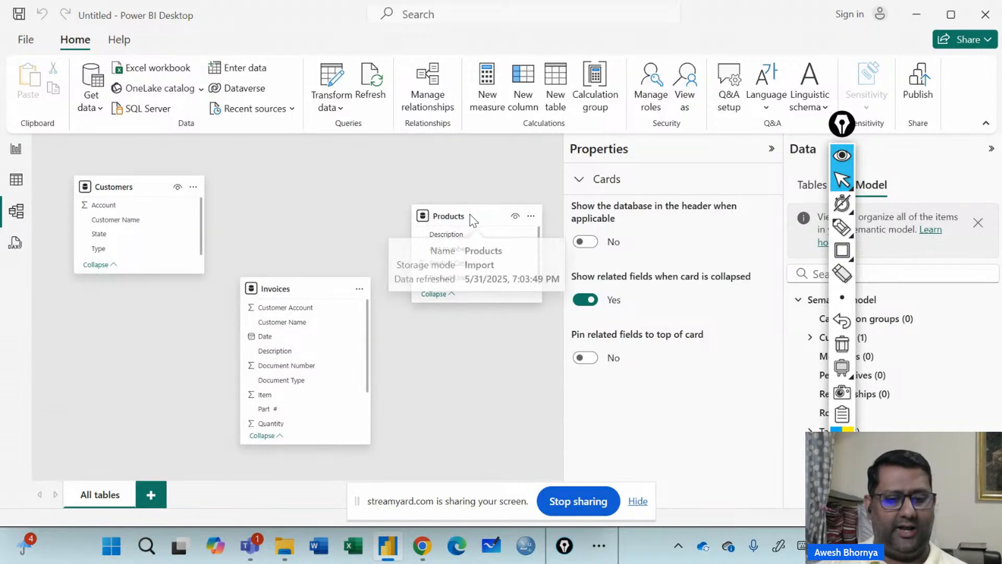
drag(470, 217, 473, 188)
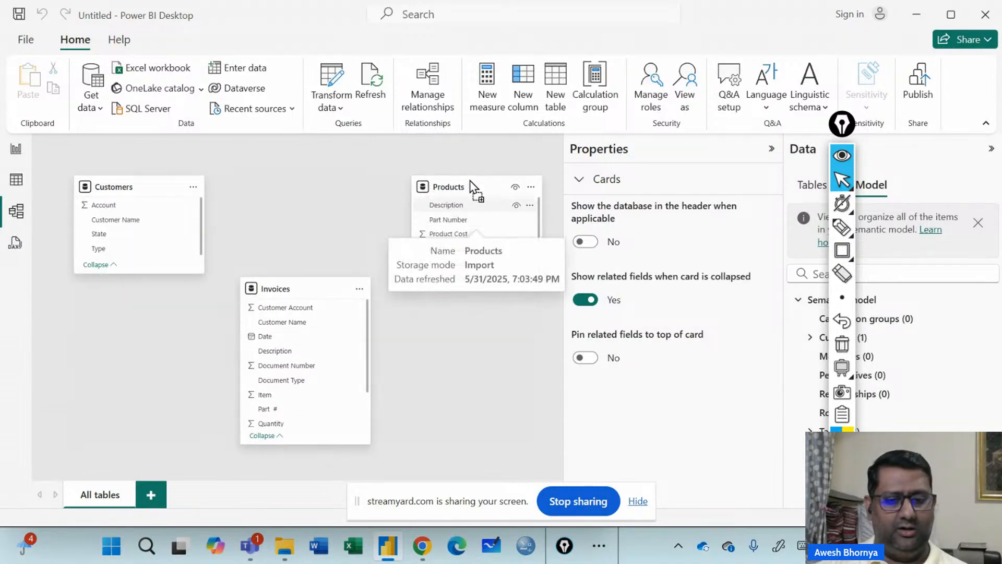
drag(304, 274, 305, 240)
click(305, 290)
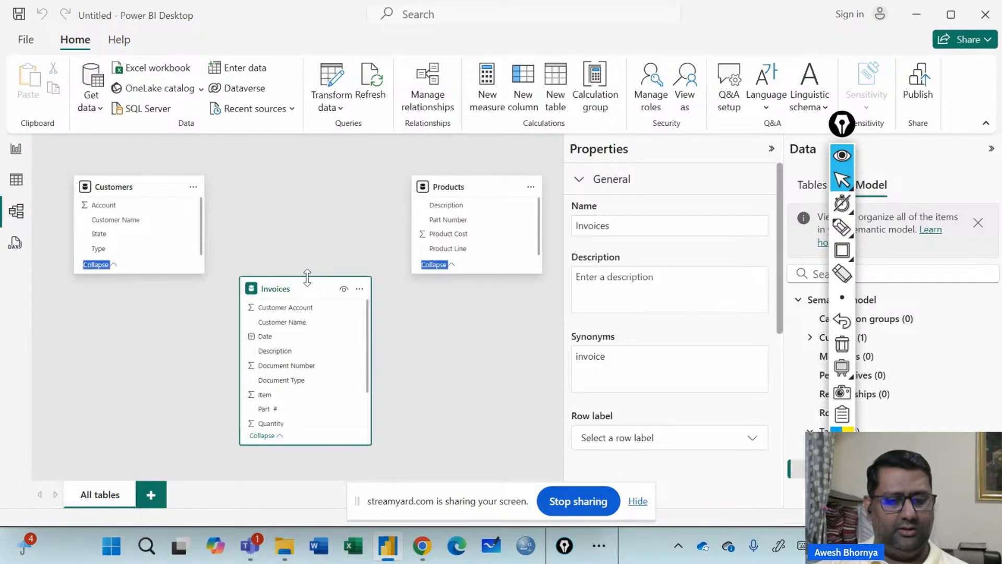
drag(307, 277, 298, 246)
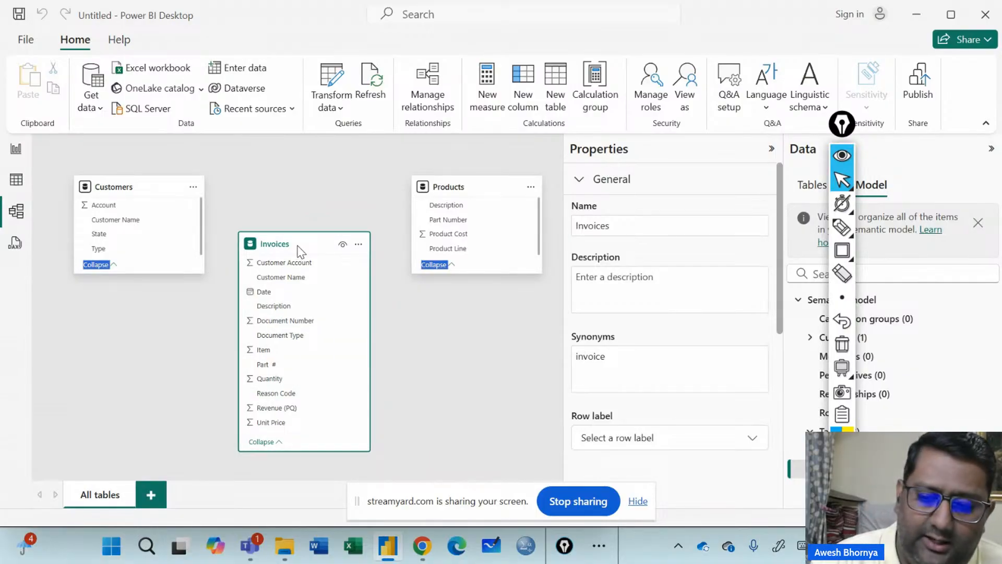
- Draw a large freehand star across the model diagram and write a boxed "fact" label over the Invoices table at its centre
click(841, 227)
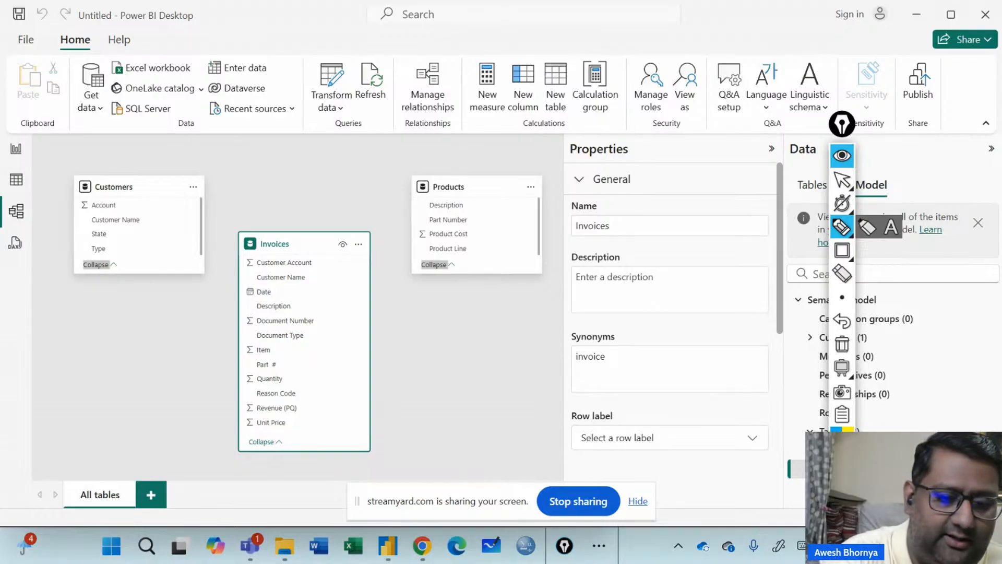
mouse_move(126, 372)
mouse_down()
mouse_move(320, 140)
mouse_move(532, 411)
mouse_move(109, 239)
mouse_move(320, 212)
mouse_move(517, 212)
mouse_move(104, 386)
mouse_up()
mouse_move(313, 240)
mouse_down()
mouse_move(263, 251)
mouse_move(370, 261)
mouse_move(272, 237)
mouse_move(300, 319)
mouse_up()
mouse_move(316, 258)
mouse_down()
mouse_move(313, 272)
mouse_move(339, 264)
mouse_move(334, 270)
mouse_up()
drag(339, 231, 368, 258)
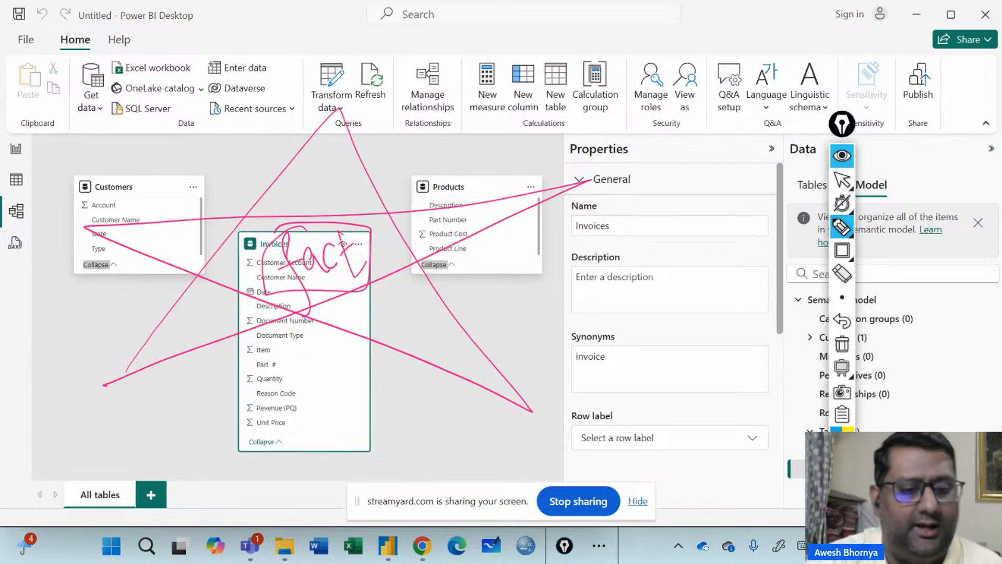
- Sketch a freehand table box at each of the five points of the star
drag(66, 169, 37, 276)
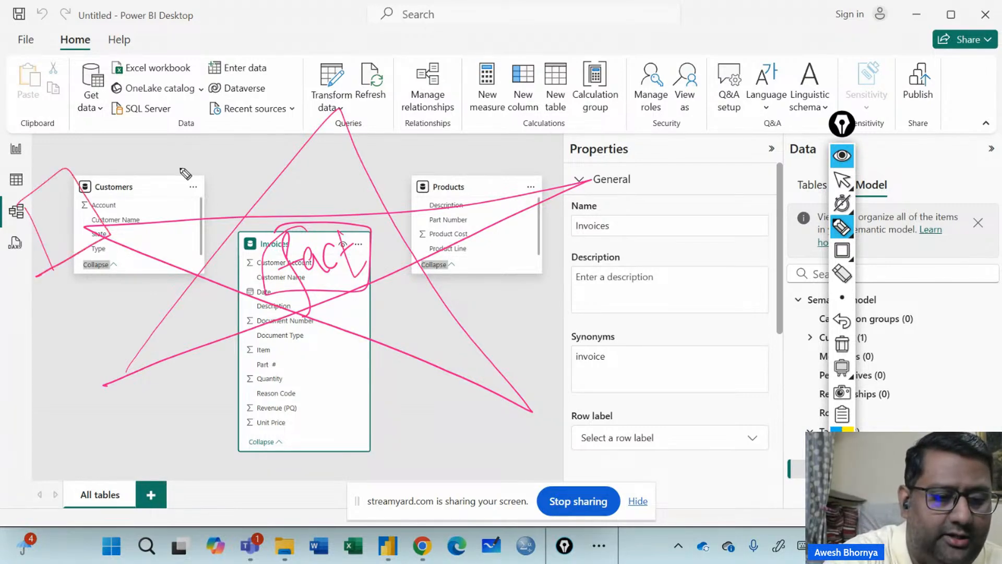
drag(357, 72, 387, 126)
mouse_move(345, 79)
mouse_down()
mouse_move(434, 88)
mouse_move(380, 147)
mouse_up()
mouse_move(604, 157)
mouse_down()
mouse_move(626, 253)
mouse_move(678, 250)
mouse_move(620, 264)
mouse_up()
drag(537, 426, 552, 470)
mouse_move(526, 419)
mouse_down()
mouse_move(627, 457)
mouse_move(548, 479)
mouse_up()
mouse_move(63, 371)
mouse_down()
mouse_move(102, 459)
mouse_move(66, 465)
mouse_up()
- Switch the annotations to a whiteboard background and label two of the star's boxes "Cust" and "Prod"
click(842, 368)
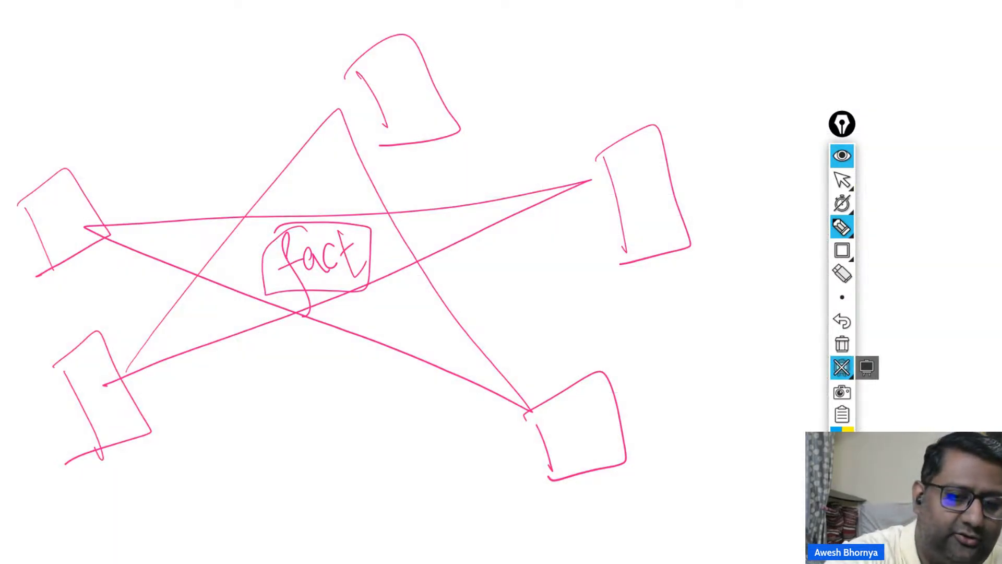
drag(88, 96, 102, 169)
drag(107, 136, 128, 152)
mouse_move(151, 125)
mouse_down()
mouse_move(139, 154)
mouse_move(170, 152)
mouse_up()
drag(140, 127, 187, 100)
mouse_move(646, 78)
mouse_down()
mouse_move(662, 129)
mouse_move(652, 104)
mouse_up()
mouse_move(684, 88)
mouse_down()
mouse_move(730, 86)
mouse_move(769, 54)
mouse_move(789, 103)
mouse_up()
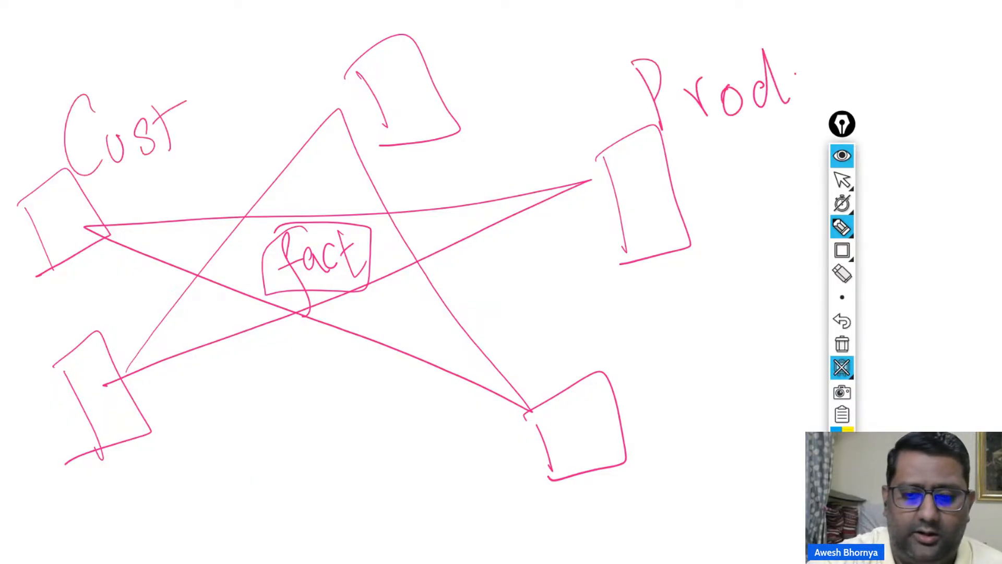
- Draw arrows from the Prod and Cust boxes to the fact box, and clear the drawing to return to the model diagram
mouse_move(731, 147)
mouse_down()
mouse_move(390, 253)
mouse_move(478, 247)
mouse_up()
drag(133, 182, 256, 259)
drag(217, 254, 256, 260)
drag(258, 225, 263, 264)
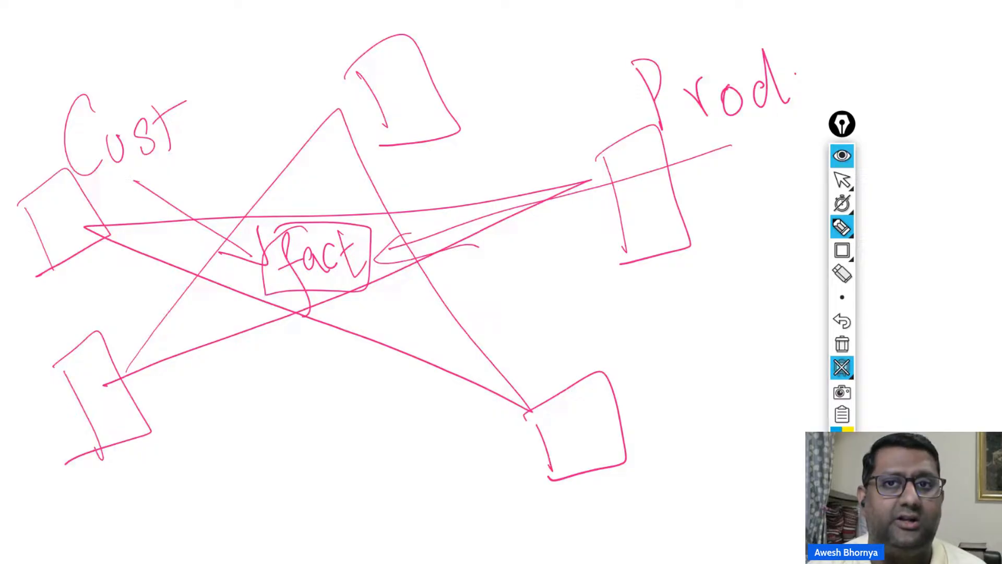
click(842, 344)
click(843, 368)
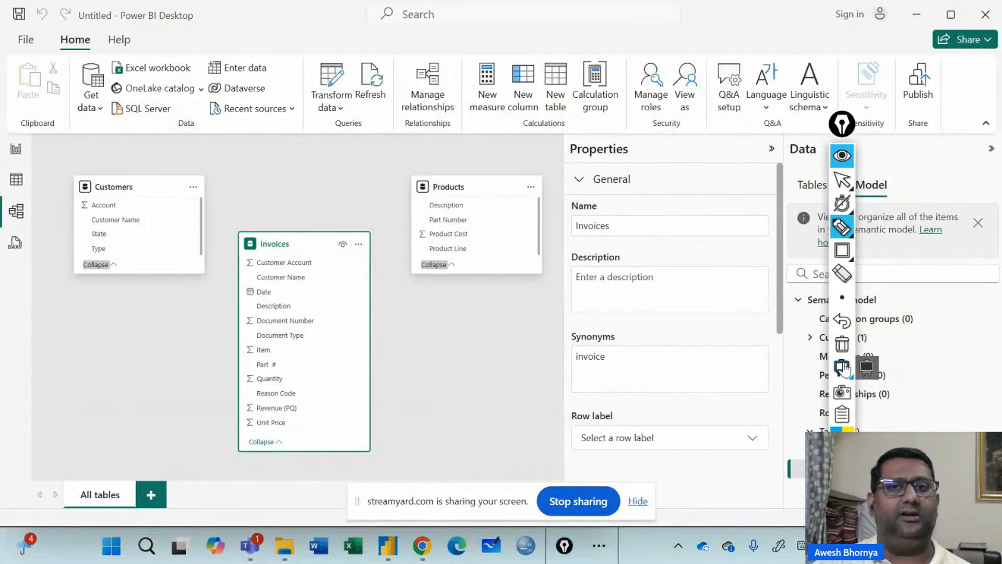
mouse_move(846, 249)
click(842, 180)
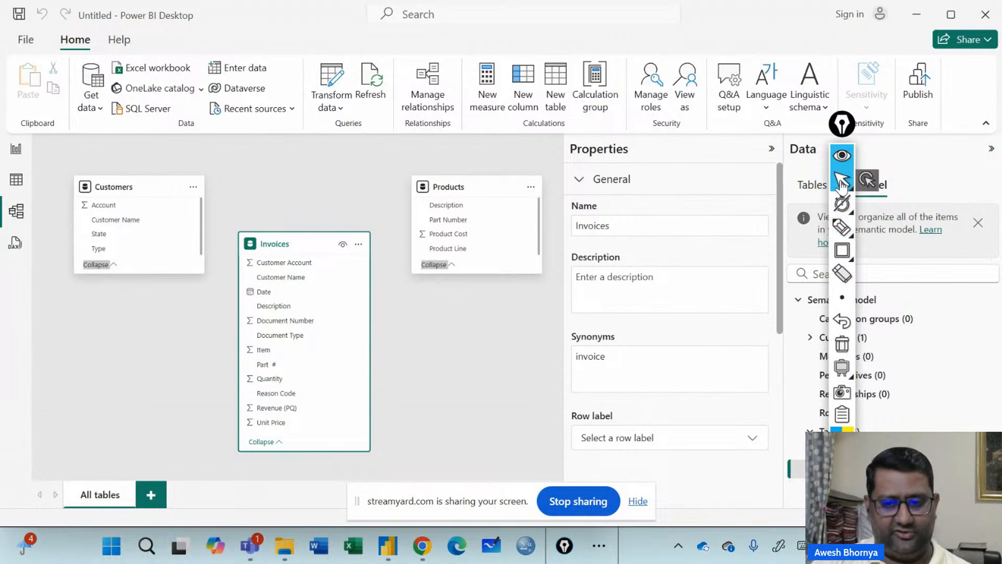
- Link the Customers table's Account field to the Invoices table's Customer Account field in the model diagram to set up a new relationship
click(136, 207)
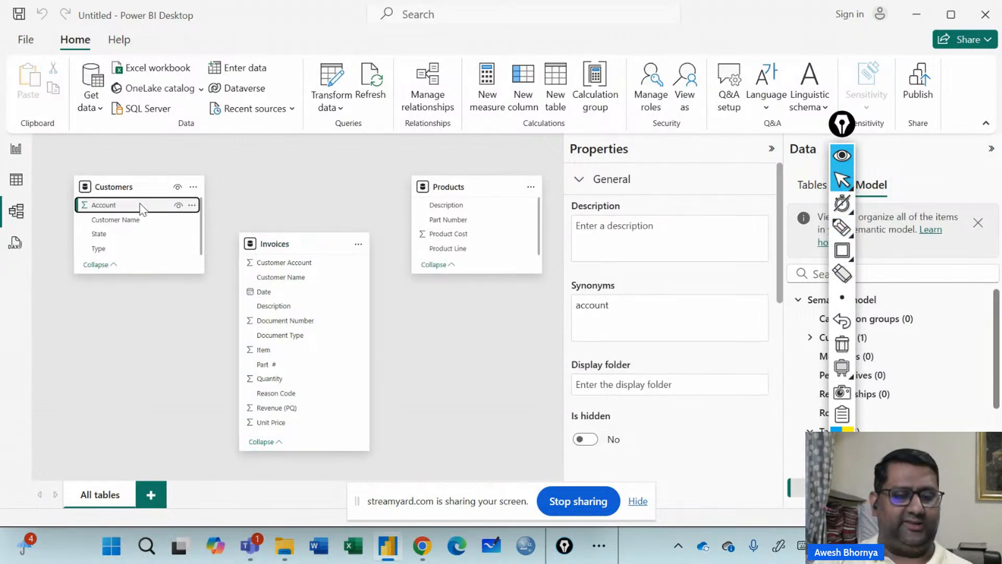
drag(146, 208, 290, 268)
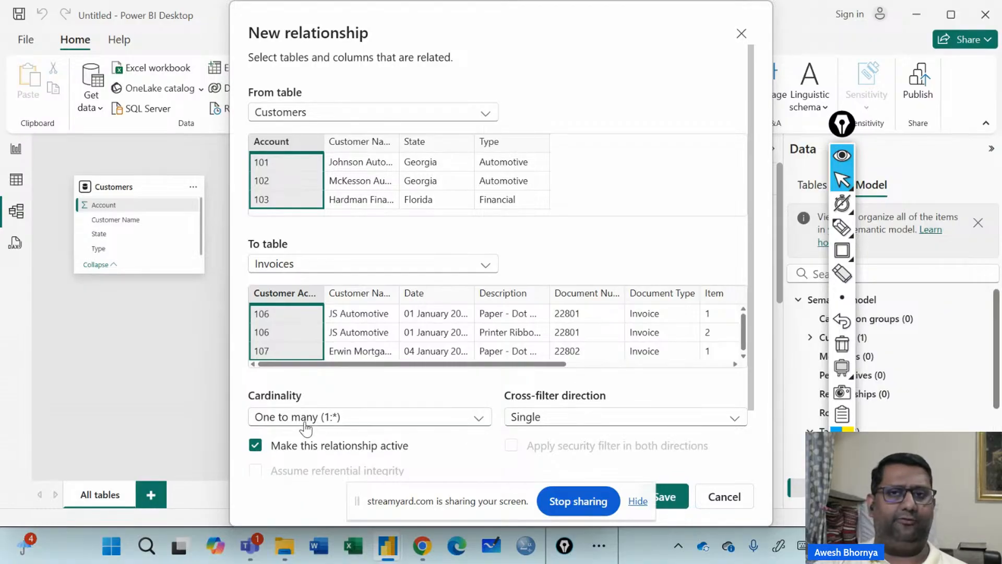
- Outline the From table, To table and One to many cardinality settings with rectangles
click(843, 250)
mouse_move(242, 82)
mouse_down()
mouse_move(280, 112)
mouse_move(514, 127)
mouse_up()
mouse_move(243, 234)
mouse_down()
mouse_move(462, 301)
mouse_move(512, 284)
mouse_up()
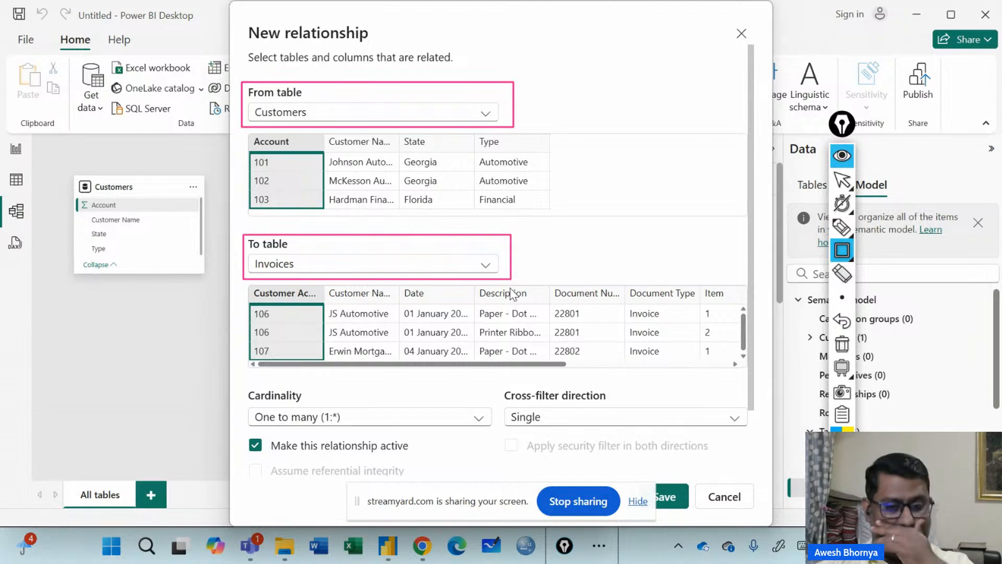
drag(246, 405, 367, 427)
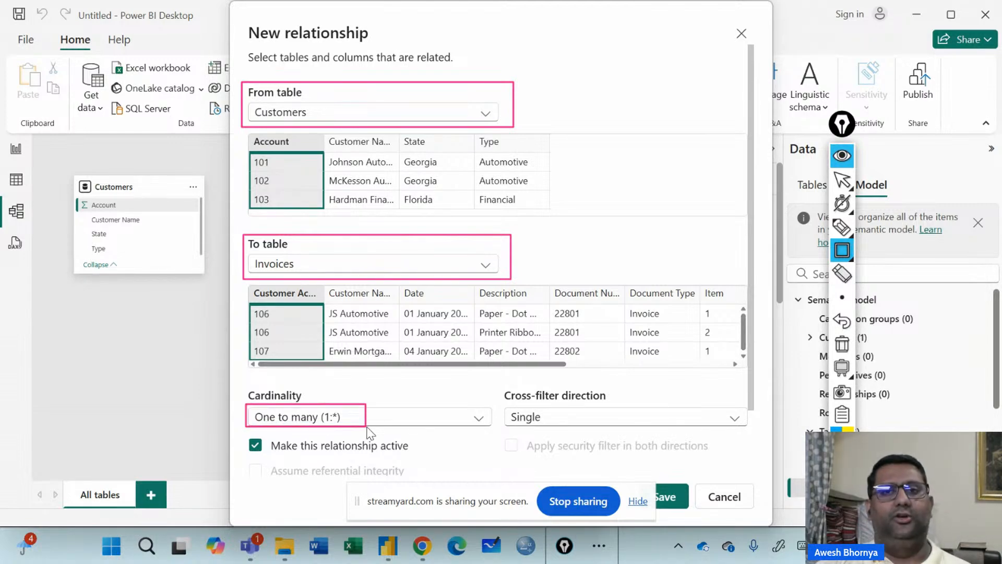
- Tick the Account column, circle the Customers table name, write a boxed "PK" beside the table, and circle the Account values
click(842, 226)
drag(279, 166, 324, 132)
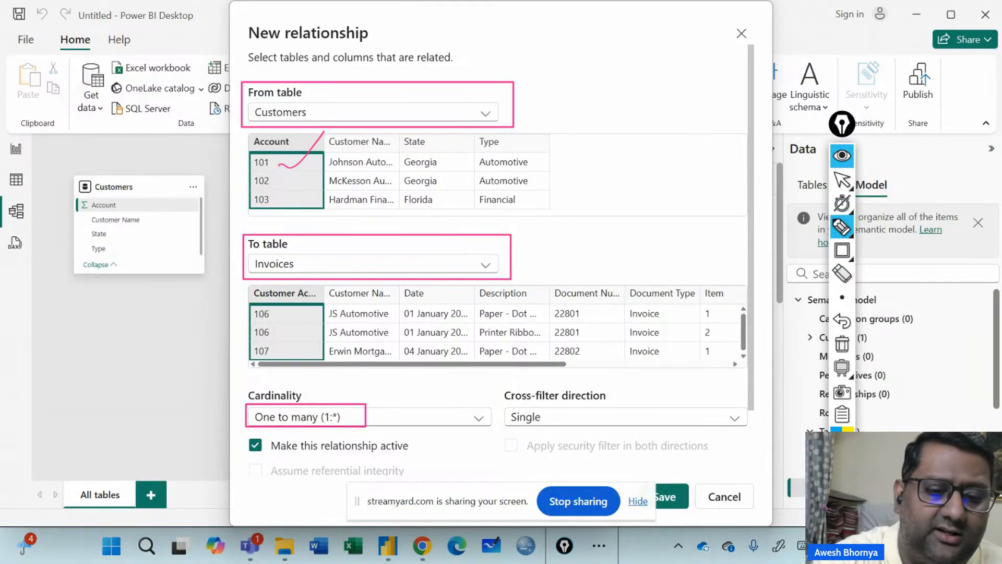
drag(287, 105, 321, 121)
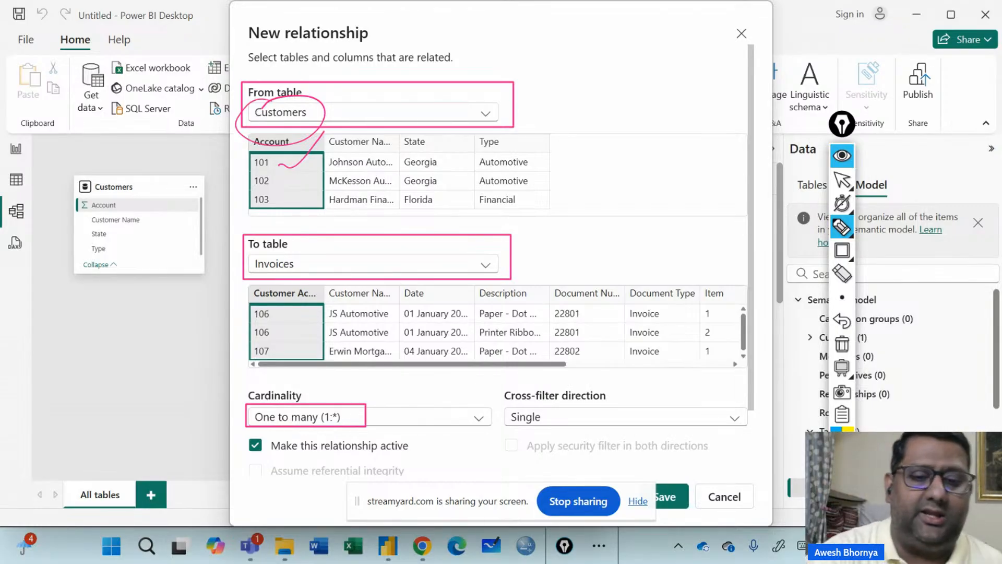
drag(577, 156, 594, 212)
mouse_move(568, 158)
mouse_down()
mouse_move(589, 164)
mouse_move(581, 180)
mouse_up()
mouse_move(594, 148)
mouse_down()
mouse_move(613, 198)
mouse_move(634, 188)
mouse_up()
mouse_move(585, 217)
mouse_down()
mouse_move(612, 204)
mouse_move(538, 152)
mouse_move(586, 230)
mouse_up()
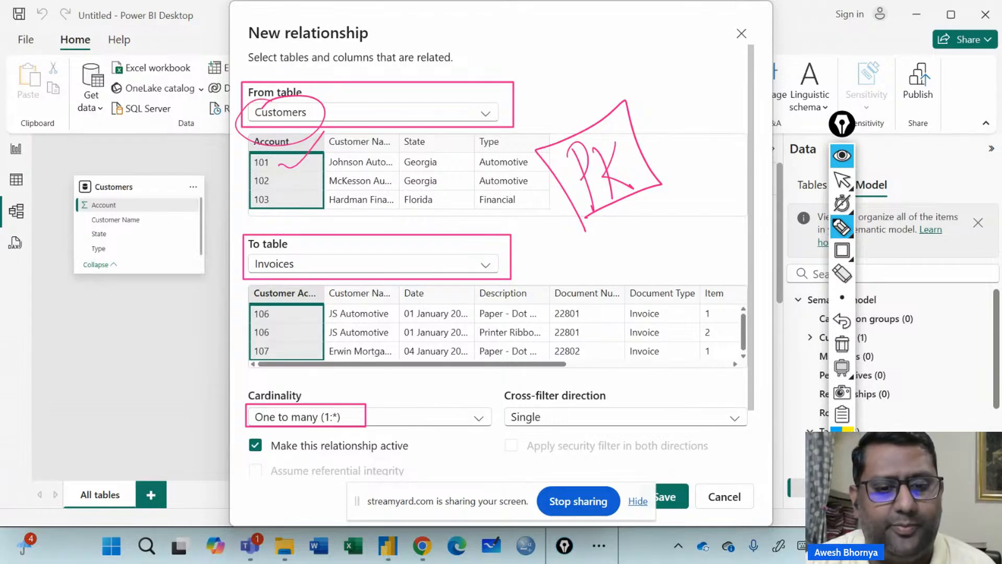
mouse_move(268, 123)
mouse_down()
mouse_move(305, 208)
mouse_move(284, 113)
mouse_up()
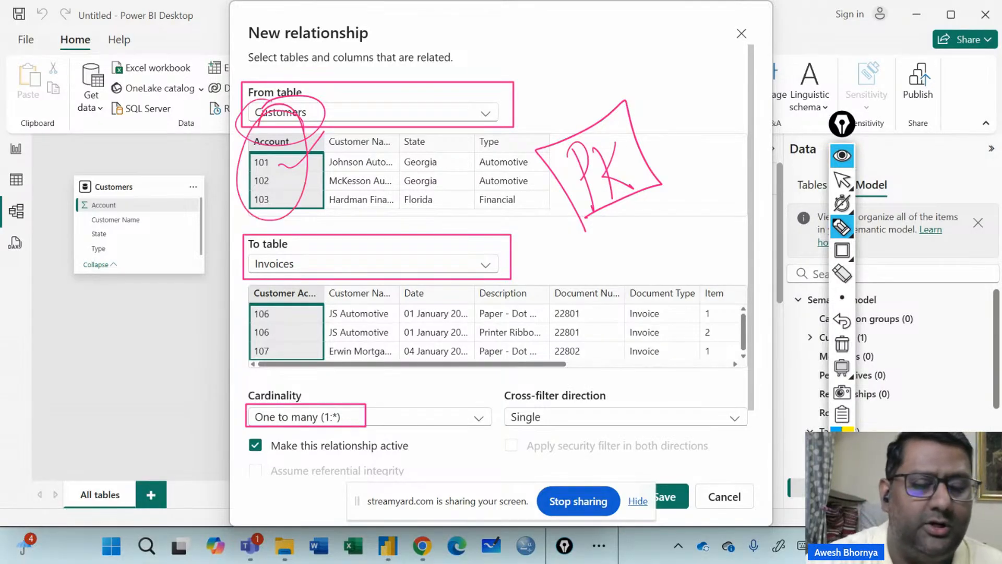
- Write "Unique" and "Not Null" beside the PK label, mark the 102 account value, and underline the notes
mouse_move(643, 93)
mouse_down()
mouse_move(671, 74)
mouse_move(735, 79)
mouse_move(783, 126)
mouse_move(800, 56)
mouse_move(835, 55)
mouse_up()
mouse_move(678, 172)
mouse_down()
mouse_move(689, 208)
mouse_move(710, 173)
mouse_move(766, 138)
mouse_move(806, 141)
mouse_move(830, 118)
mouse_move(813, 93)
mouse_move(831, 137)
mouse_up()
drag(822, 77, 853, 98)
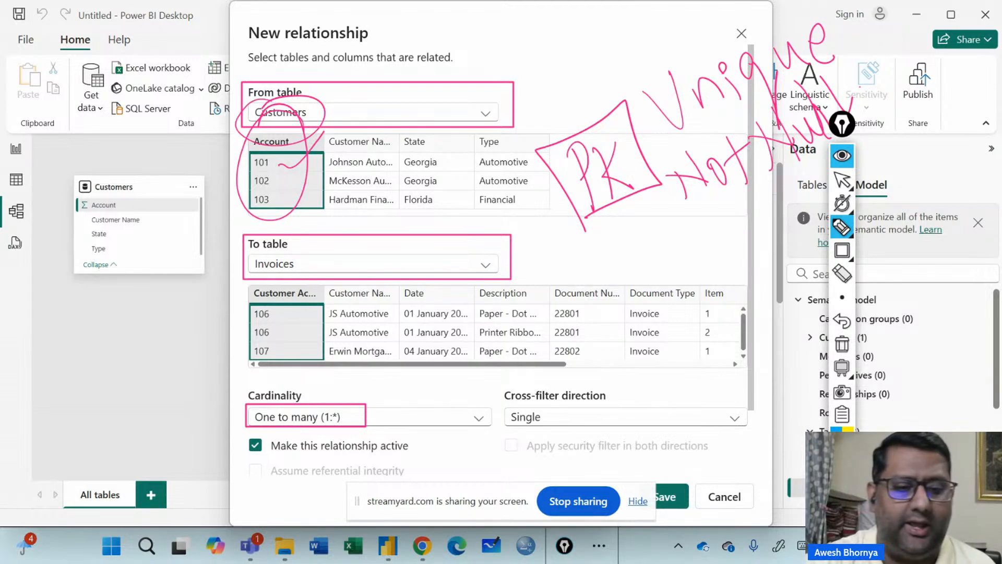
mouse_move(303, 172)
mouse_down()
mouse_move(246, 191)
mouse_move(290, 183)
mouse_up()
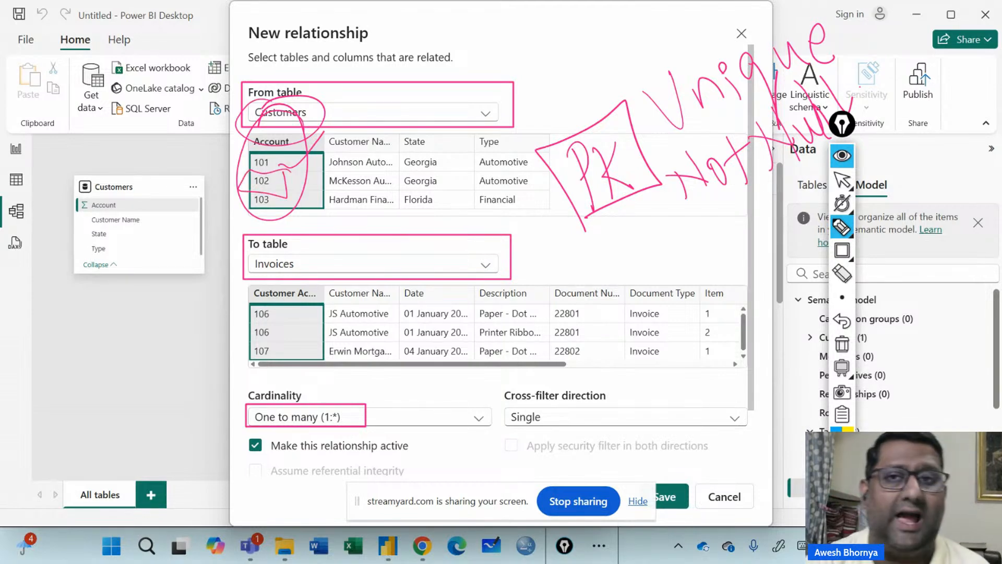
drag(705, 240, 842, 136)
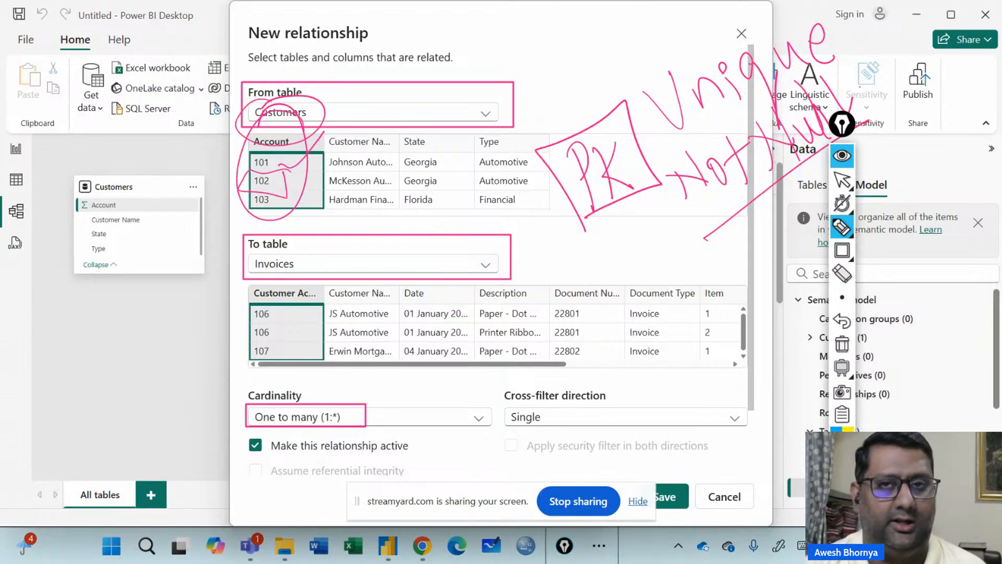
- Write the heading "Constraints" above the PK notes and underline it
mouse_move(543, 68)
mouse_down()
mouse_move(528, 73)
mouse_move(525, 131)
mouse_up()
mouse_move(556, 105)
mouse_down()
mouse_move(543, 122)
mouse_move(580, 109)
mouse_up()
drag(577, 52, 590, 104)
mouse_move(579, 89)
mouse_down()
mouse_move(596, 81)
mouse_move(595, 97)
mouse_move(644, 51)
mouse_move(679, 66)
mouse_move(700, 45)
mouse_move(600, 123)
mouse_move(734, 60)
mouse_up()
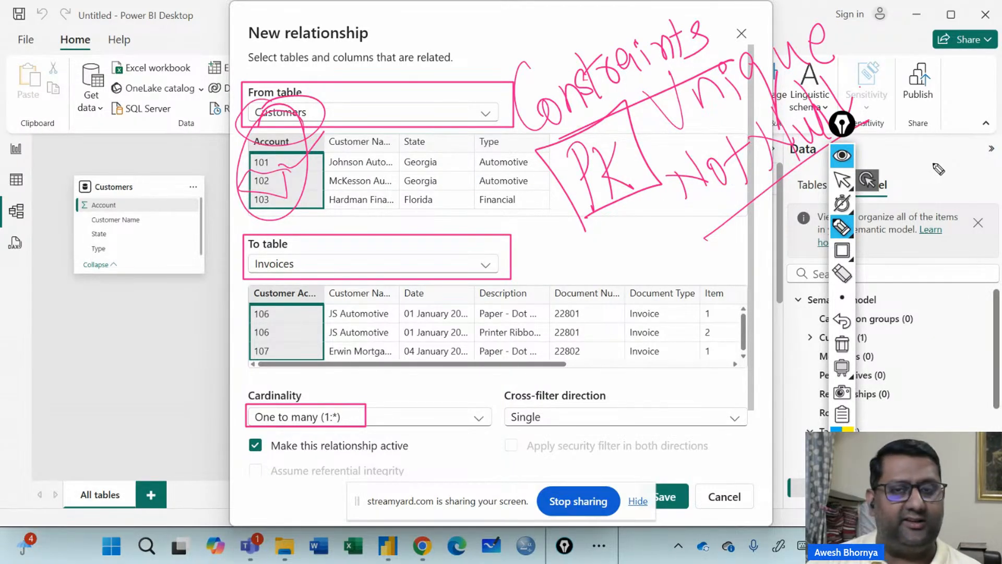
- Clear all the markings and save the one-to-many relationship between Customers and Invoices
click(842, 344)
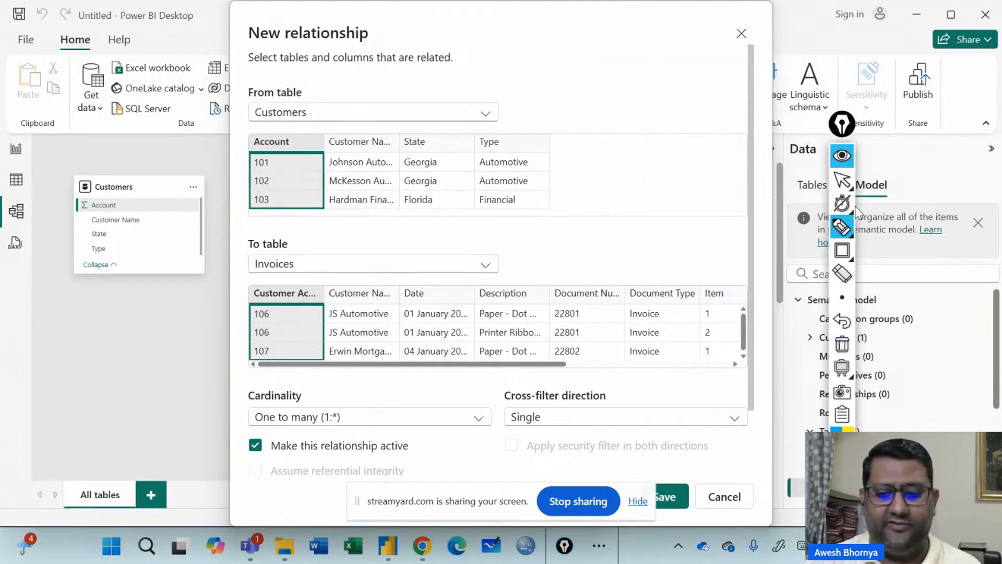
click(843, 180)
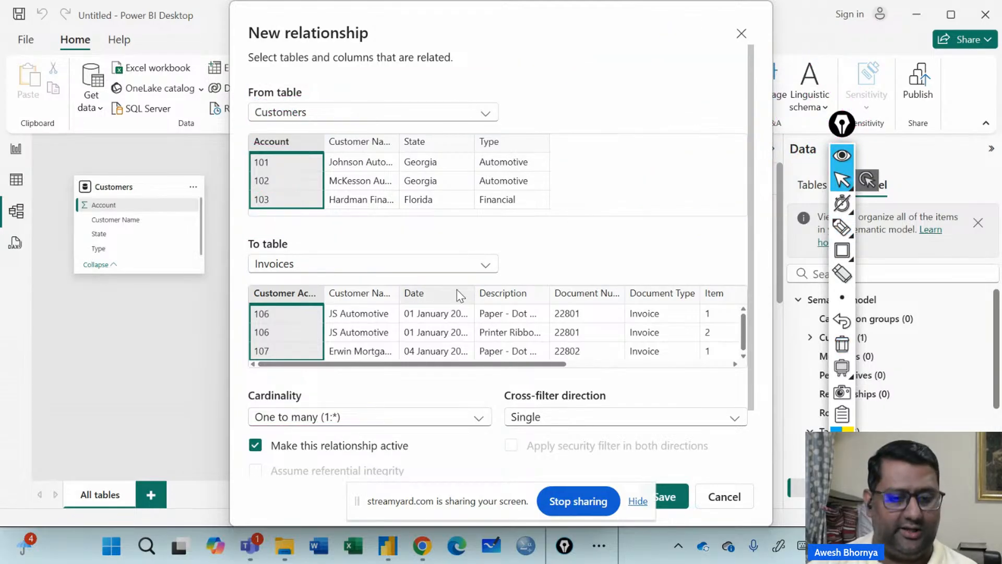
click(674, 497)
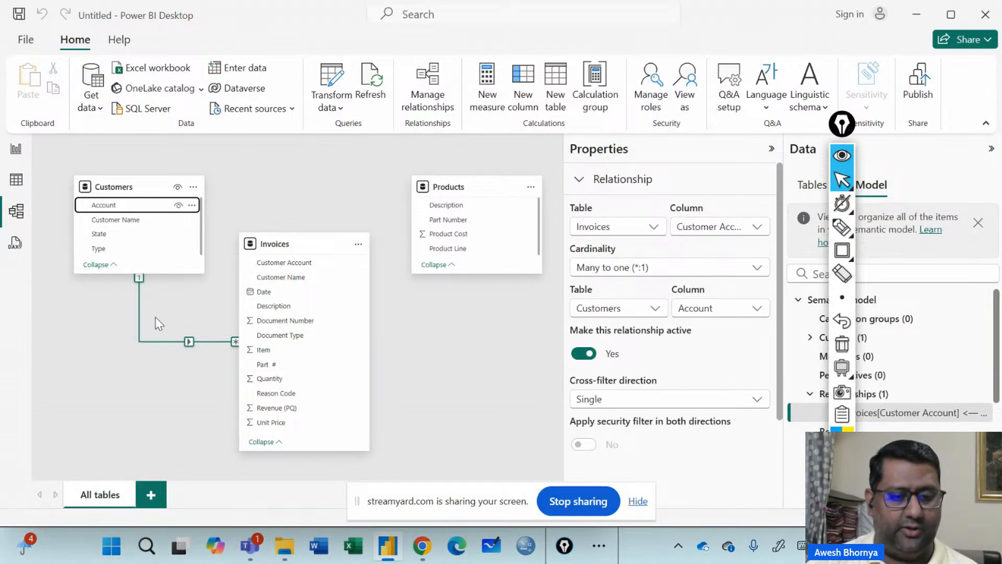
- Outline the relationship line's one end, many end and cross-filter direction arrow with rectangles
click(842, 250)
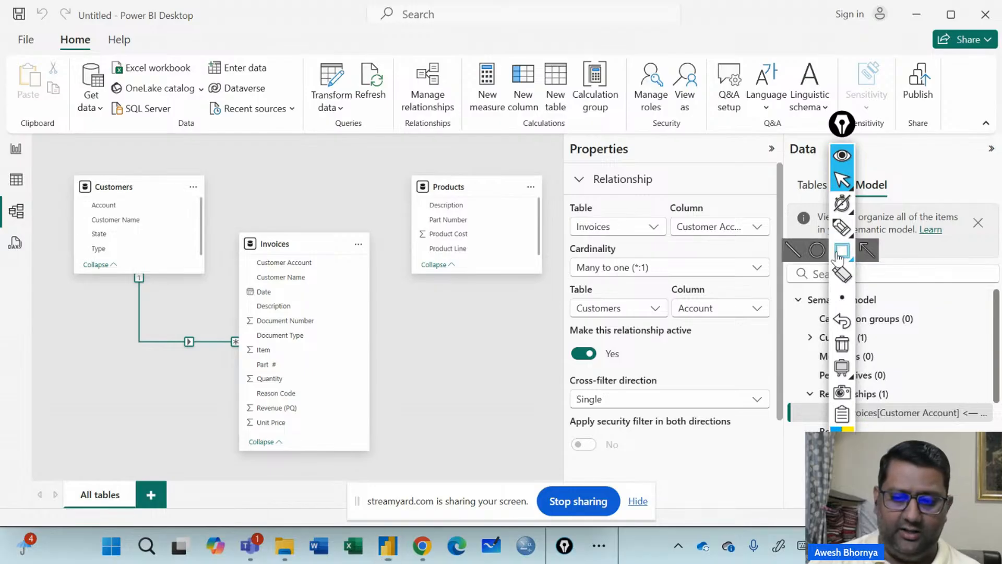
drag(128, 259, 153, 288)
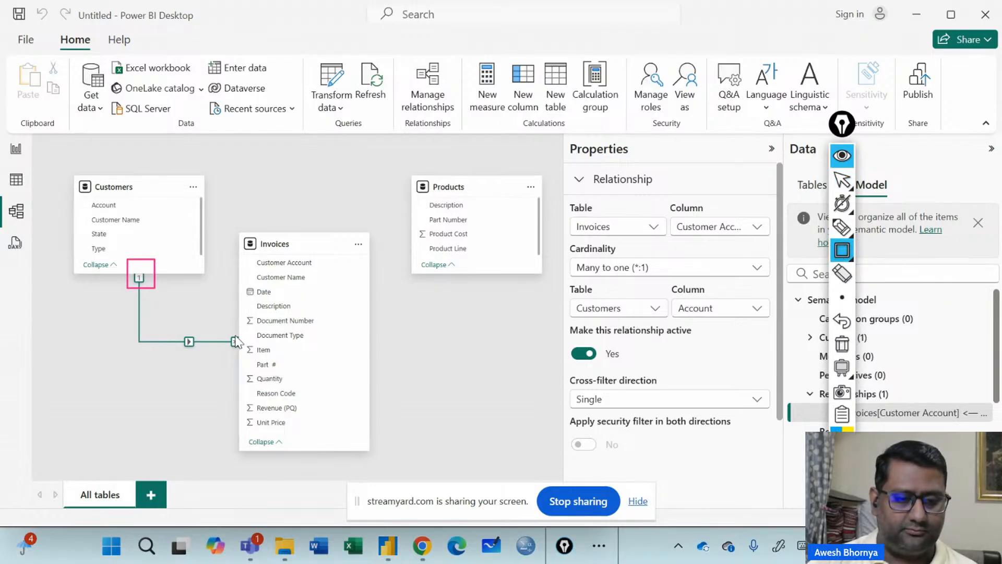
drag(221, 327, 243, 352)
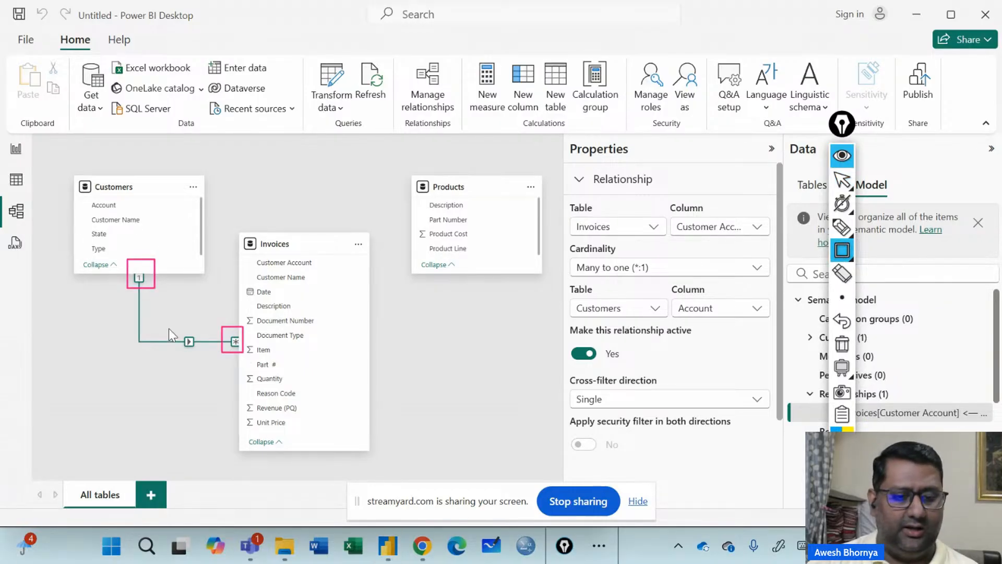
drag(169, 328, 208, 355)
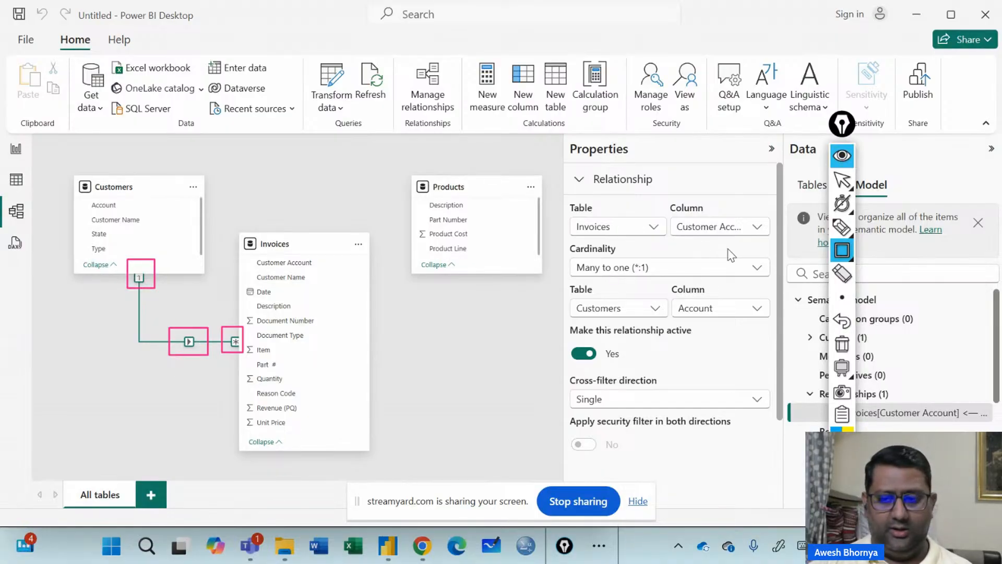
- Draw an arrow from the relationship line's middle rectangle, write "Cardinality" at its tip, and underline the word
click(842, 228)
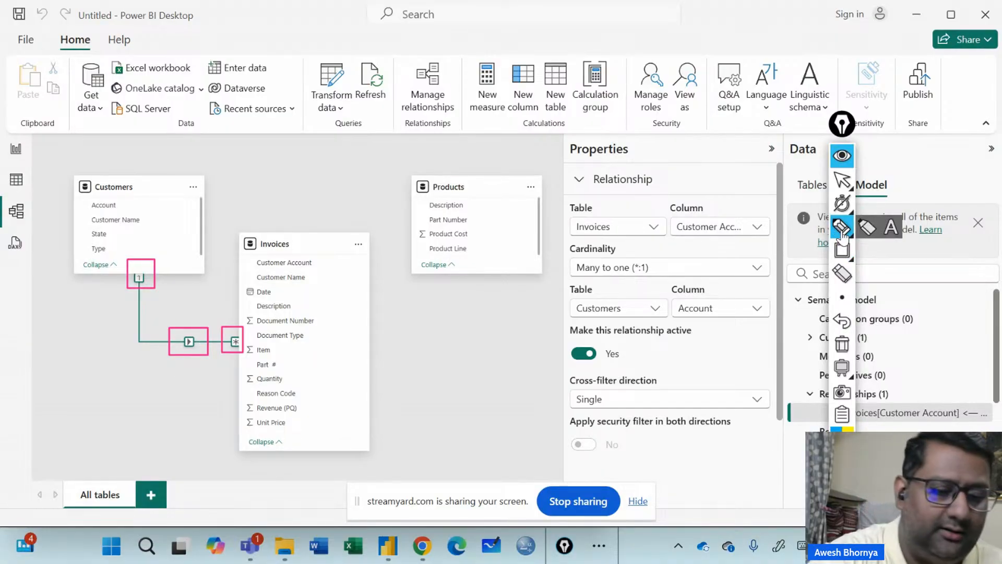
mouse_move(191, 329)
mouse_down()
mouse_move(232, 236)
mouse_move(291, 186)
mouse_move(308, 202)
mouse_move(338, 204)
mouse_move(401, 166)
mouse_move(441, 167)
mouse_move(444, 156)
mouse_move(478, 150)
mouse_move(444, 212)
mouse_up()
drag(324, 236, 465, 199)
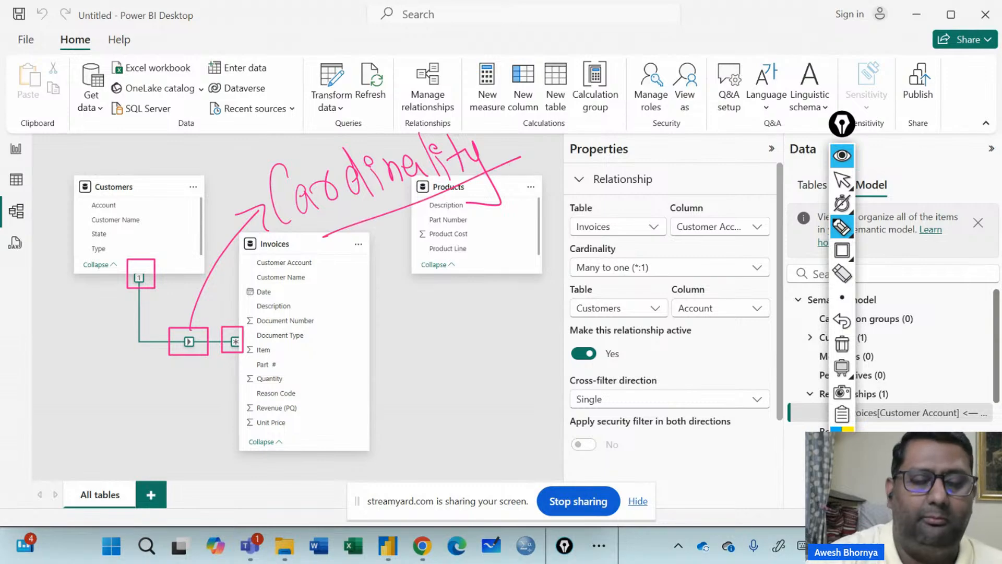
- Draw an arrow from "Cardinality" to an underlined "Directionality" note, and circle the relationship line's one end and many end
mouse_move(389, 237)
mouse_down()
mouse_move(436, 326)
mouse_move(426, 360)
mouse_move(439, 380)
mouse_move(444, 358)
mouse_move(514, 334)
mouse_move(543, 360)
mouse_move(540, 322)
mouse_move(560, 309)
mouse_move(617, 311)
mouse_up()
drag(406, 448, 649, 320)
mouse_move(628, 266)
mouse_down()
mouse_move(633, 281)
mouse_move(666, 274)
mouse_move(661, 249)
mouse_move(700, 256)
mouse_move(742, 305)
mouse_up()
drag(757, 251, 735, 261)
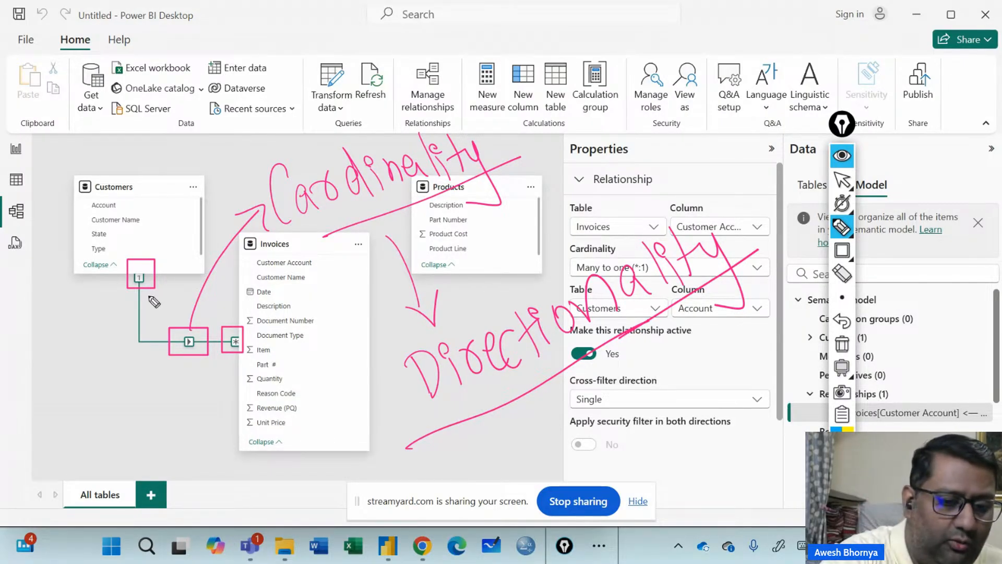
drag(116, 299, 127, 232)
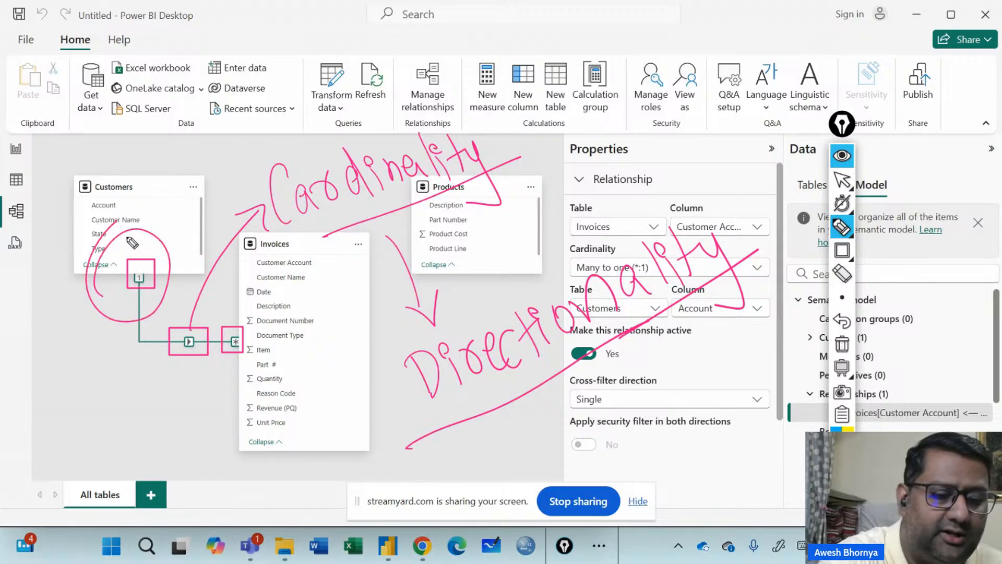
drag(205, 324, 234, 299)
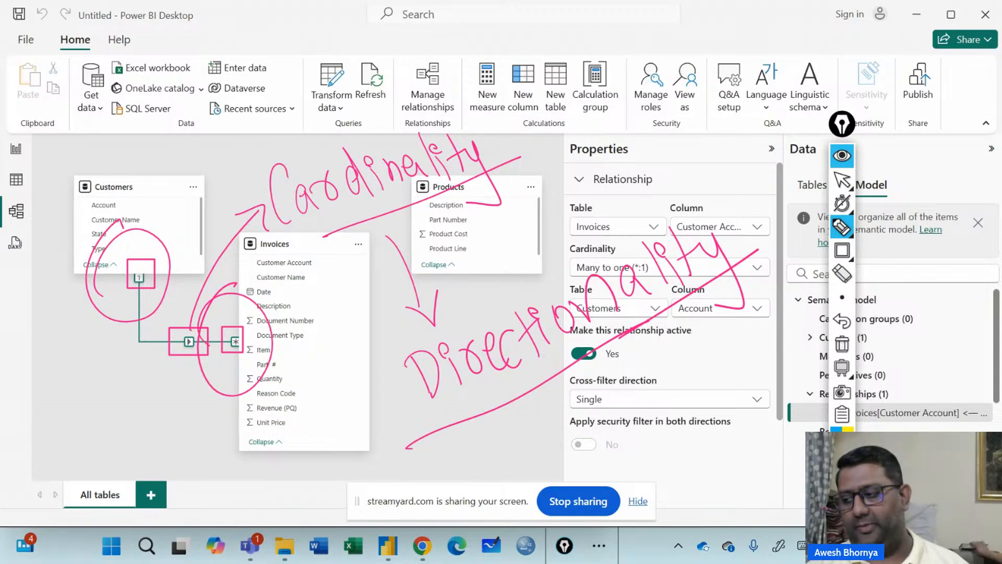
- Clear all the markings and review the Sum of Revenue (PQ) by State bar chart in the report view
click(842, 343)
click(842, 178)
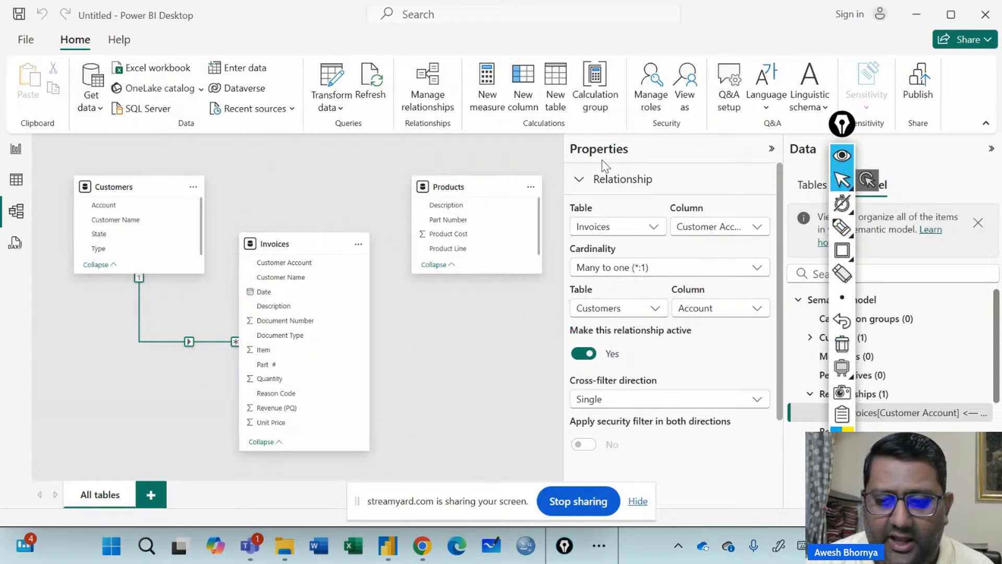
click(17, 148)
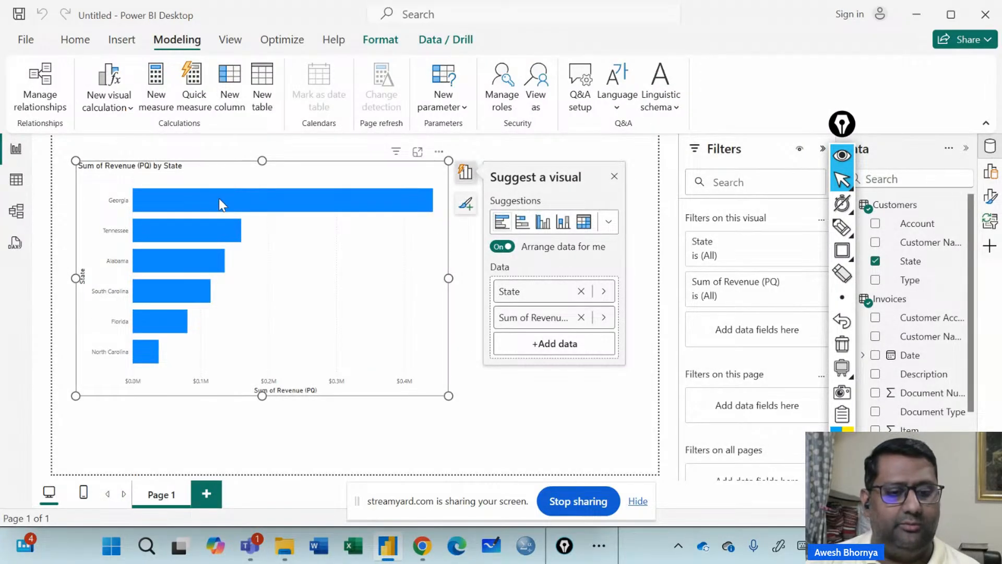
mouse_move(341, 215)
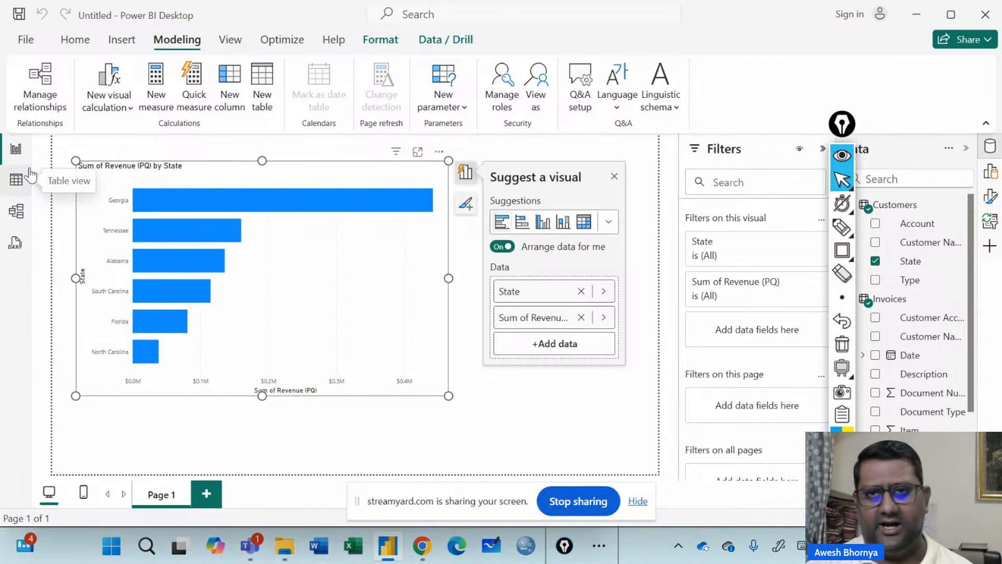
- Create a one-to-many relationship from Part Number in Products to Part # in Invoices in the Model view
click(16, 211)
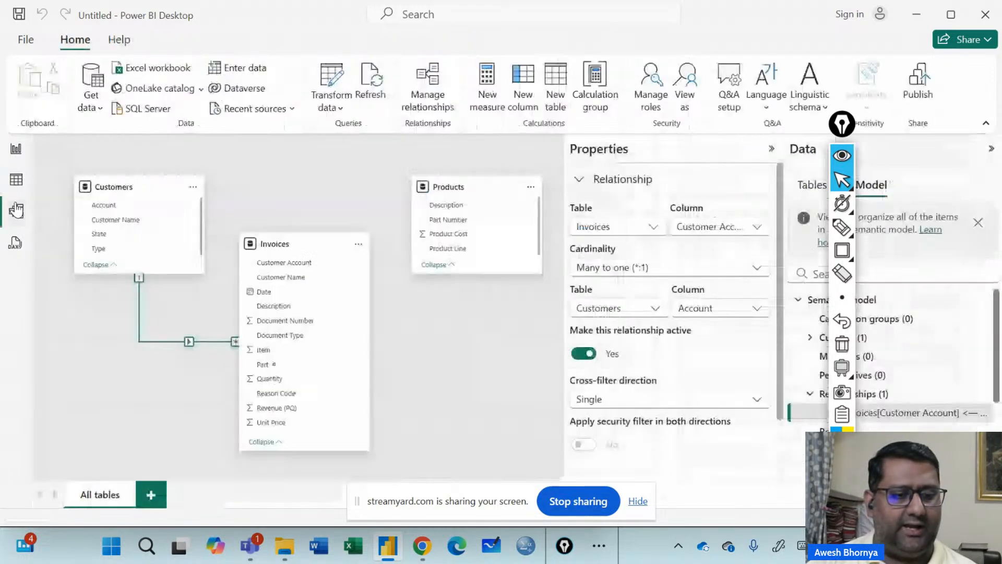
click(478, 194)
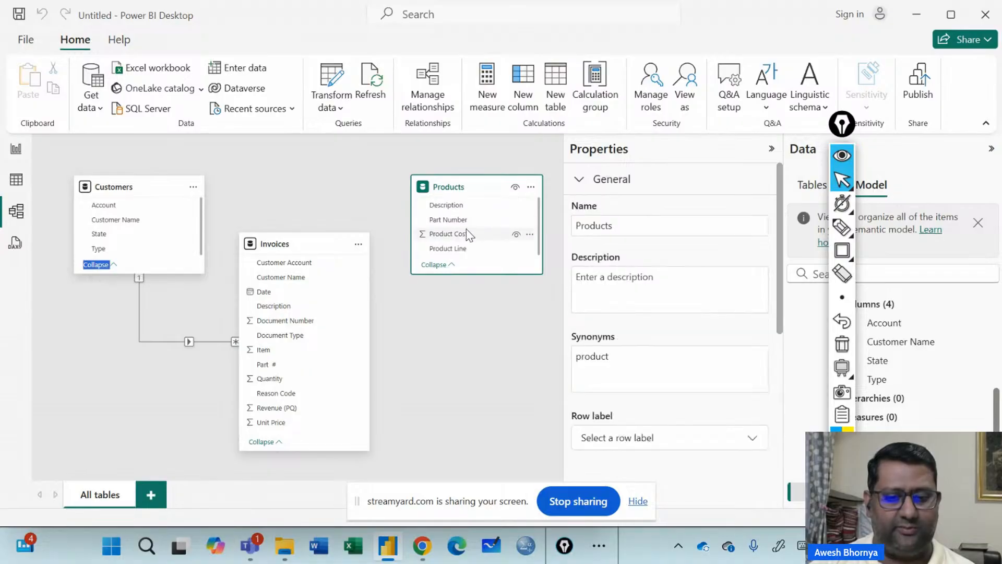
click(462, 236)
click(459, 203)
click(456, 220)
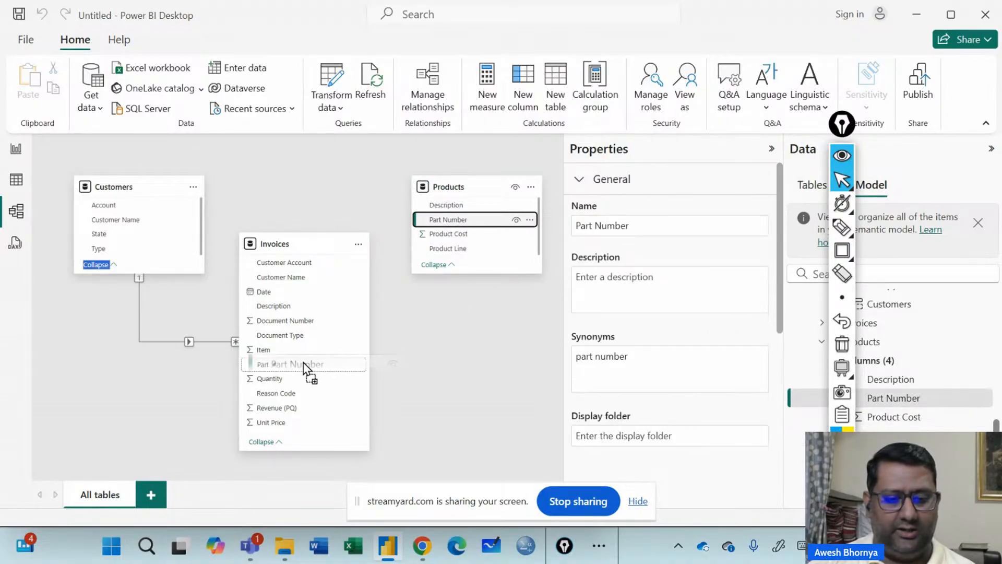
drag(308, 368, 308, 368)
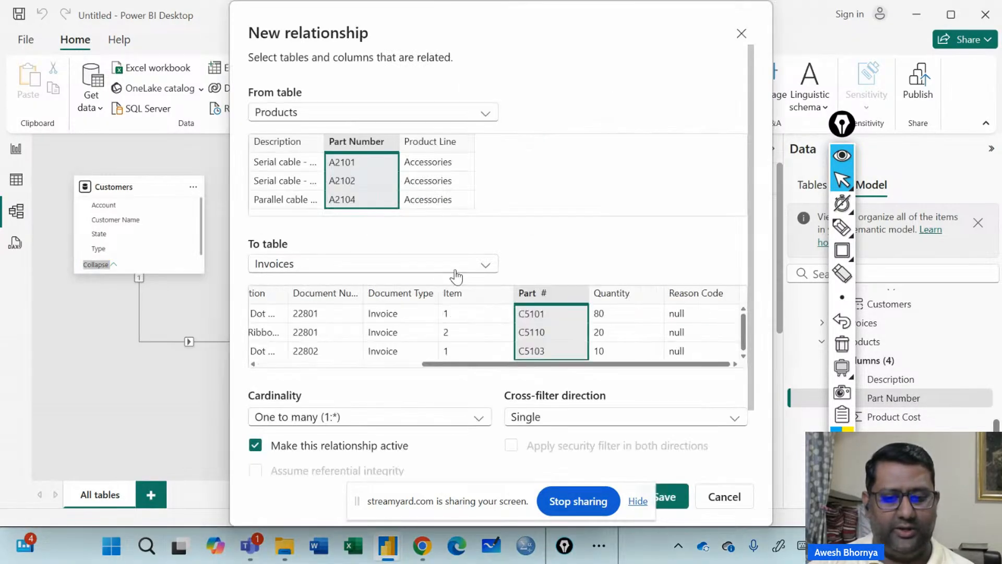
click(679, 500)
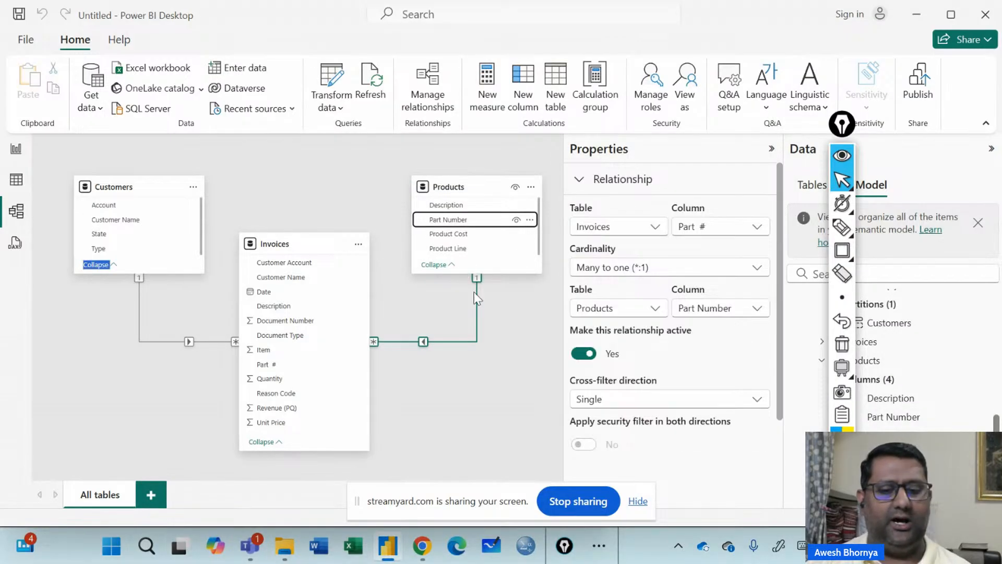
- Shrink the revenue by State bar chart in the report view and move it into the page's upper-left corner
click(16, 148)
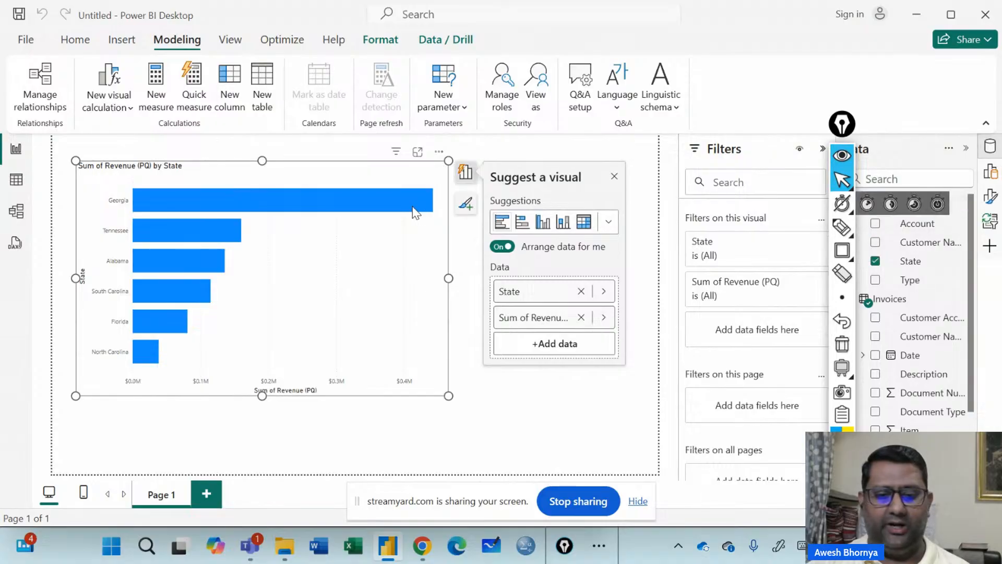
drag(442, 392, 378, 337)
drag(313, 243, 269, 224)
click(288, 233)
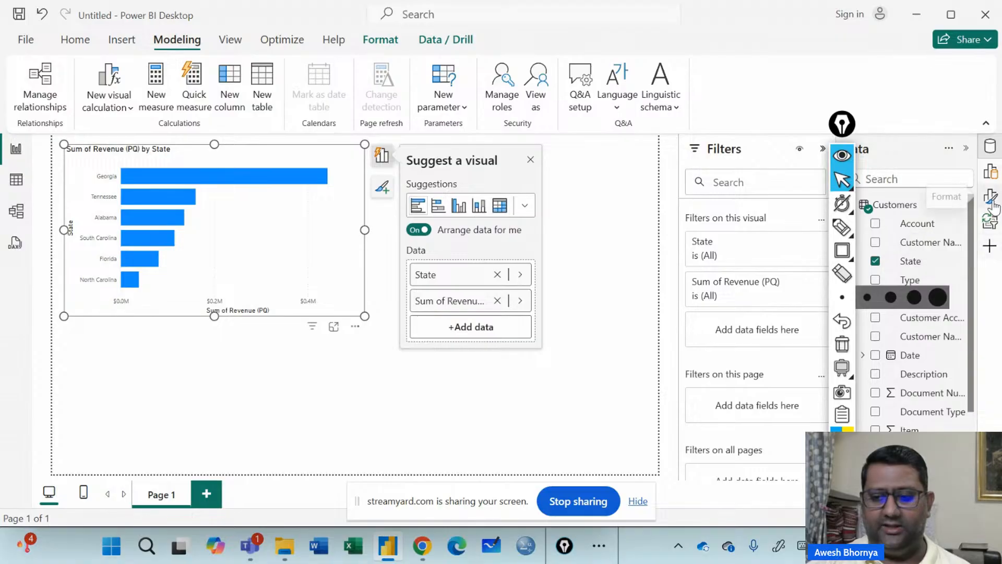
- Turn on data labels for the revenue by State bar chart and dismiss the visual suggestions
click(990, 246)
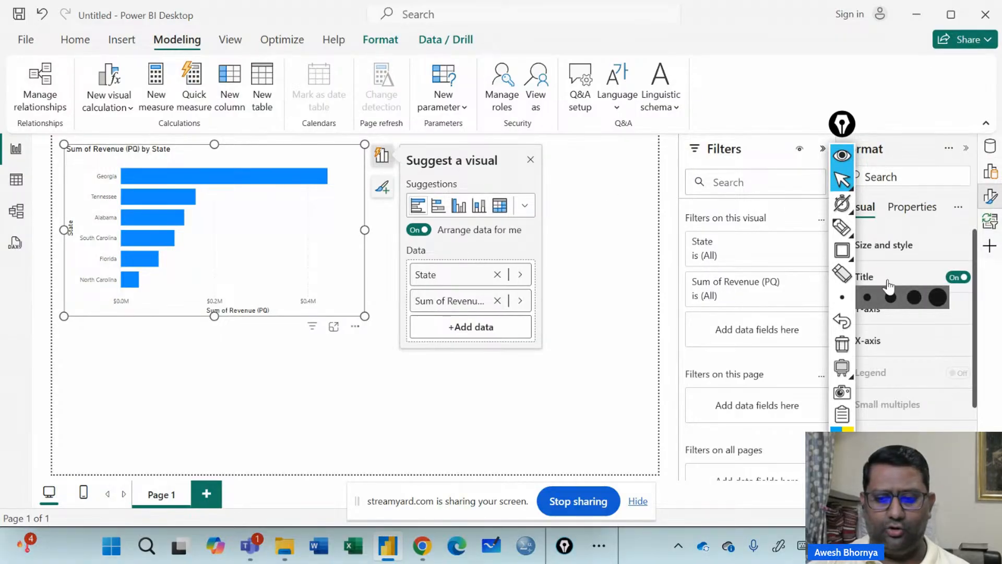
scroll(877, 311, down, 3)
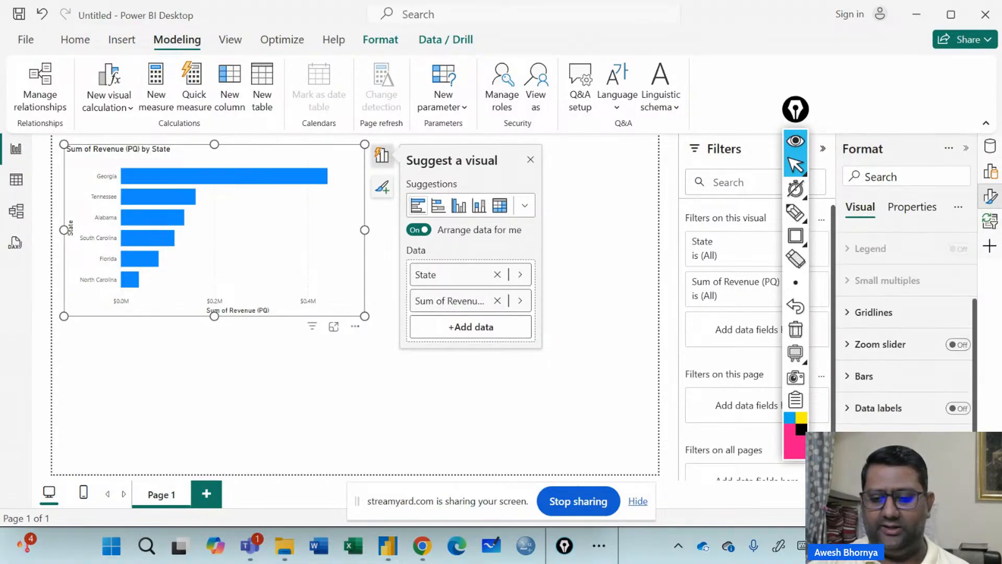
click(958, 391)
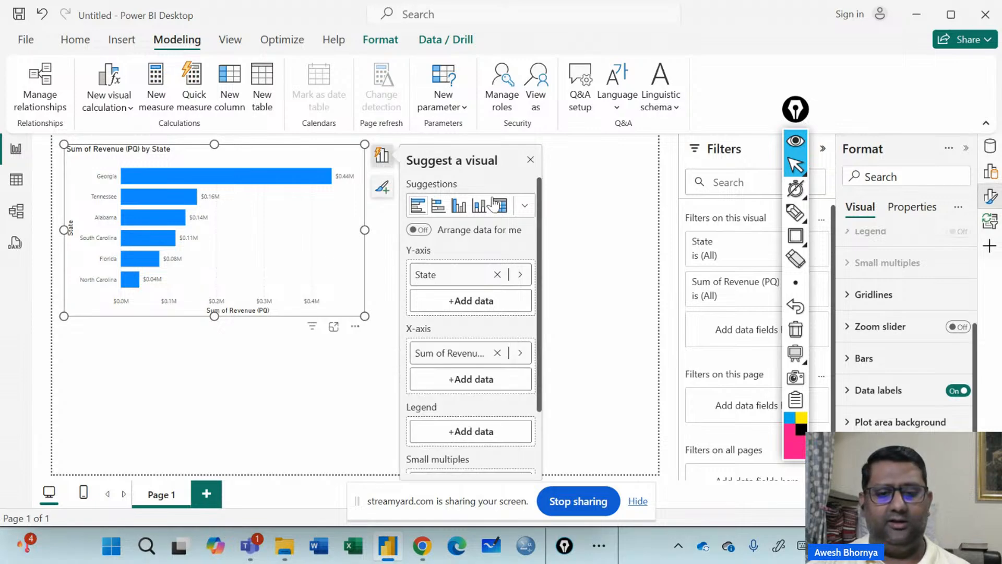
click(531, 161)
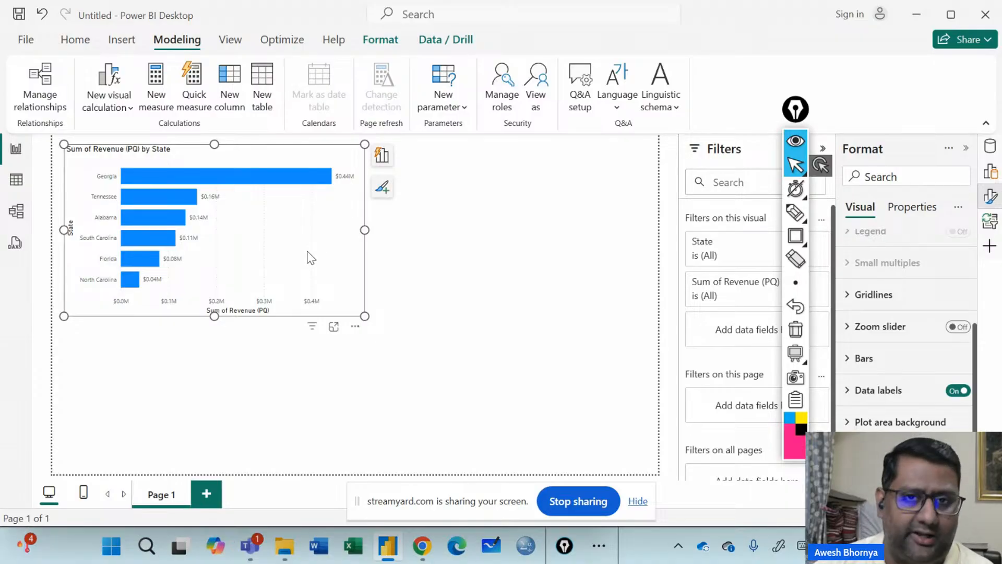
- Set the display units of the data label values to Thousands and enlarge the bar chart
click(848, 392)
scroll(866, 366, down, 5)
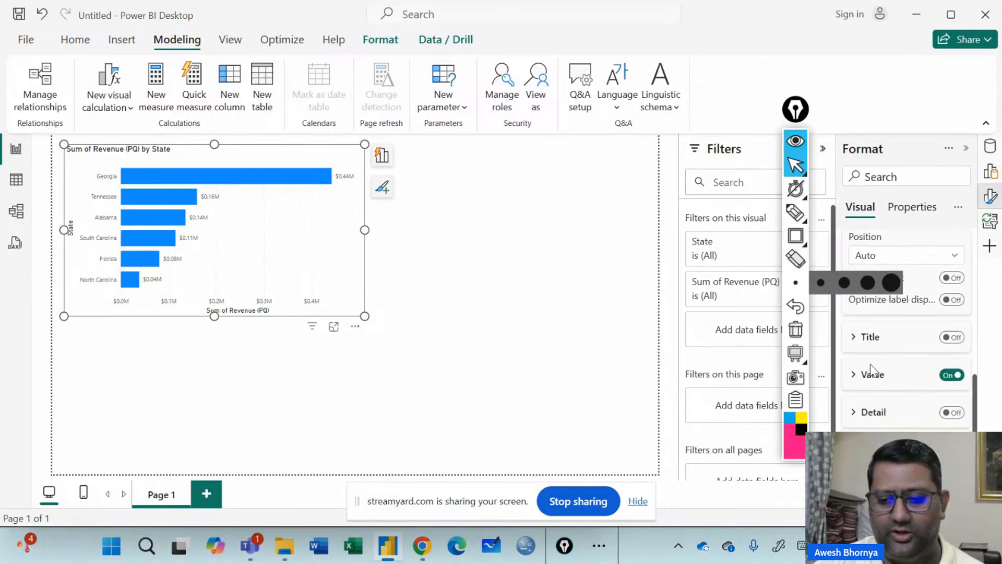
scroll(863, 377, up, 3)
click(856, 376)
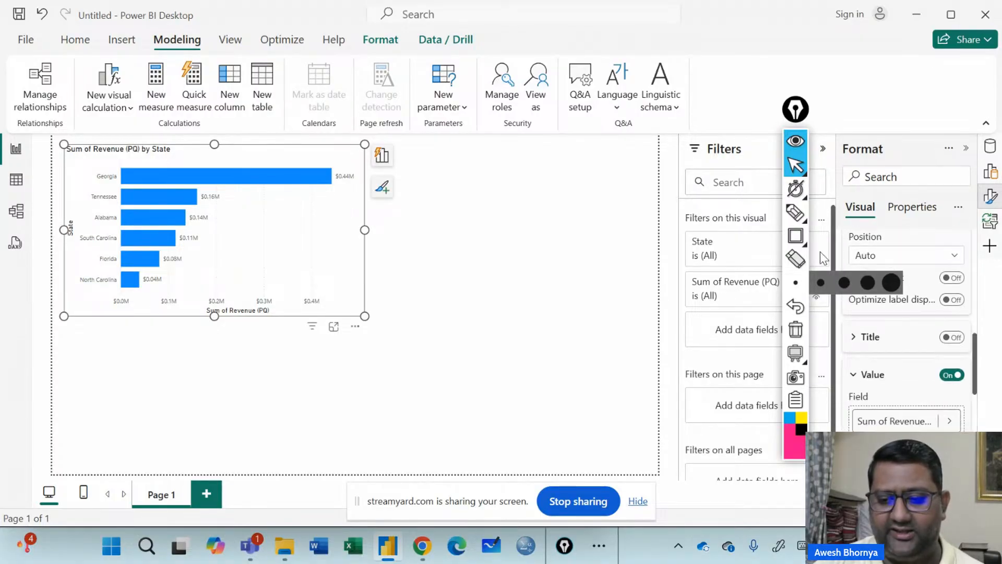
scroll(925, 334, down, 5)
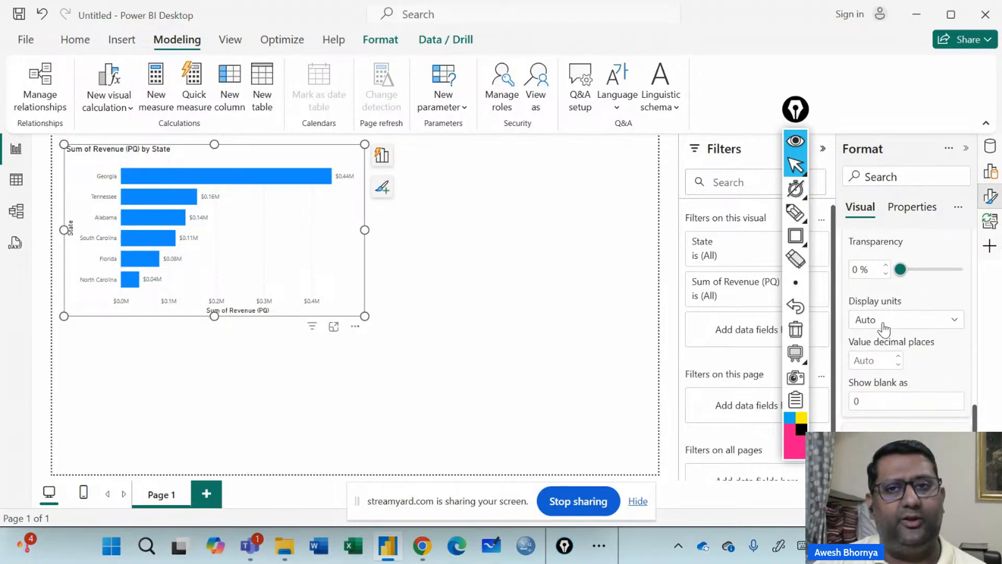
click(884, 328)
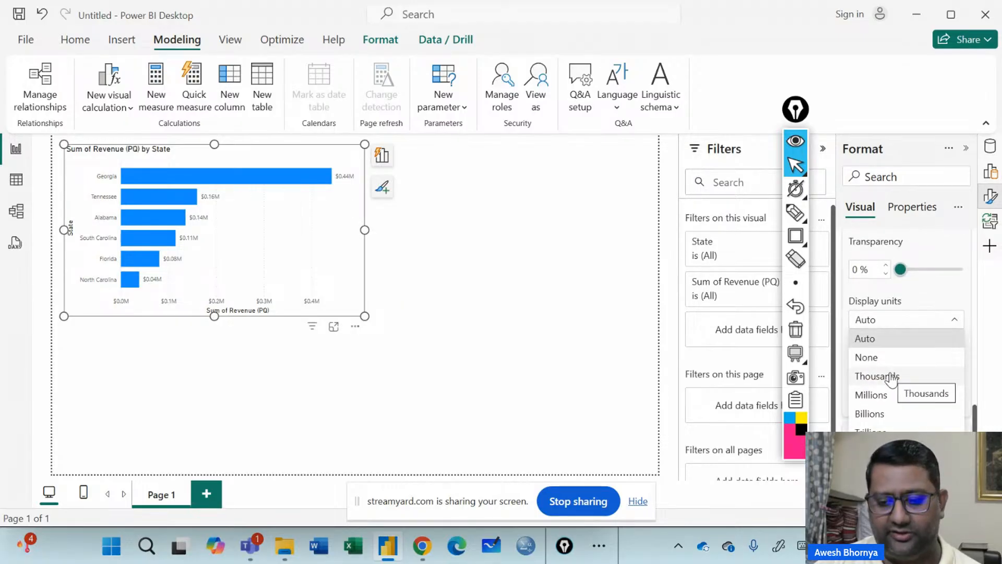
key(Escape)
drag(365, 316, 436, 375)
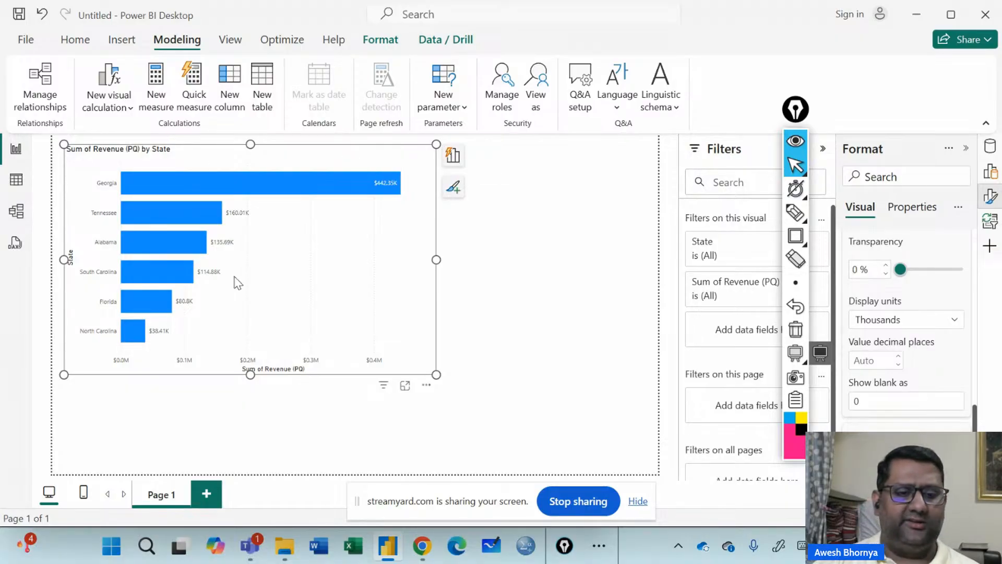
- Search the formatting options for "font" and set the chart title's font size to 16
drag(796, 109, 681, 101)
click(920, 178)
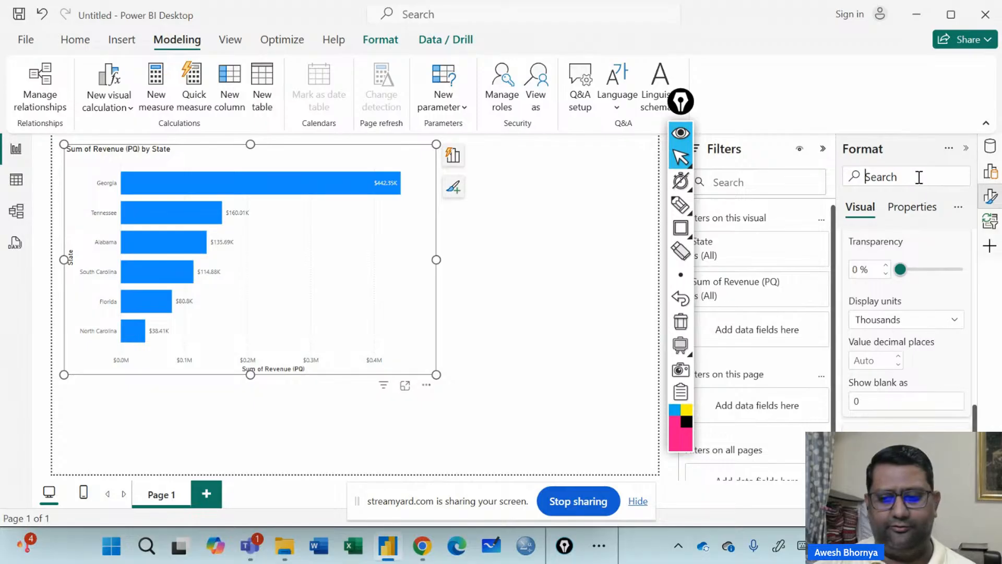
text(gr)
key(BackSpace)
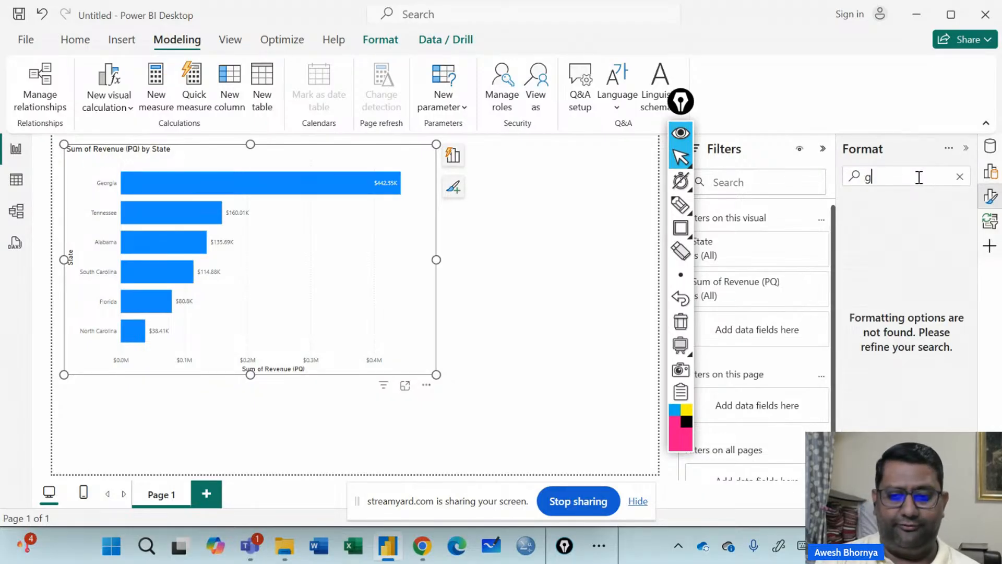
key(BackSpace)
text(font)
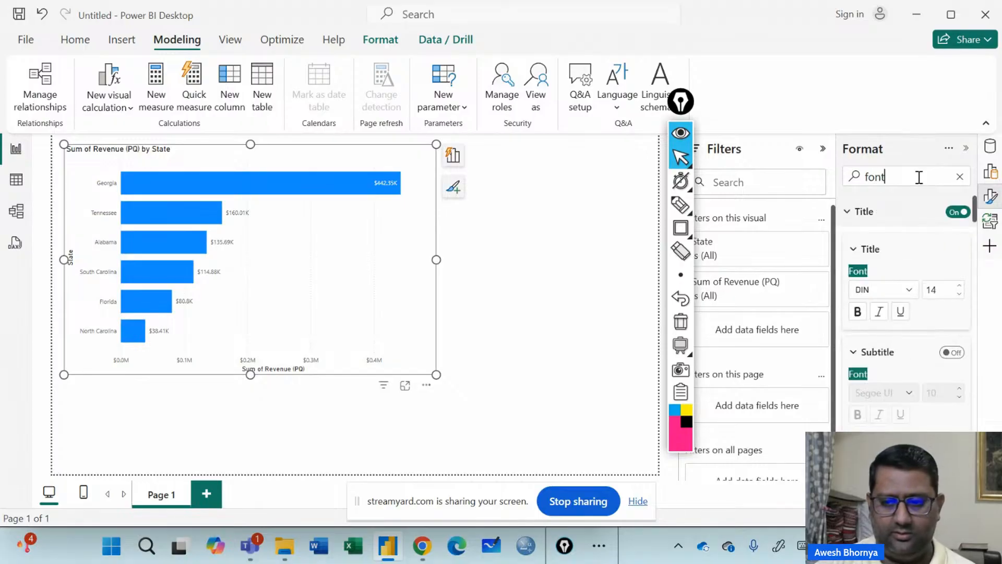
scroll(886, 341, down, 5)
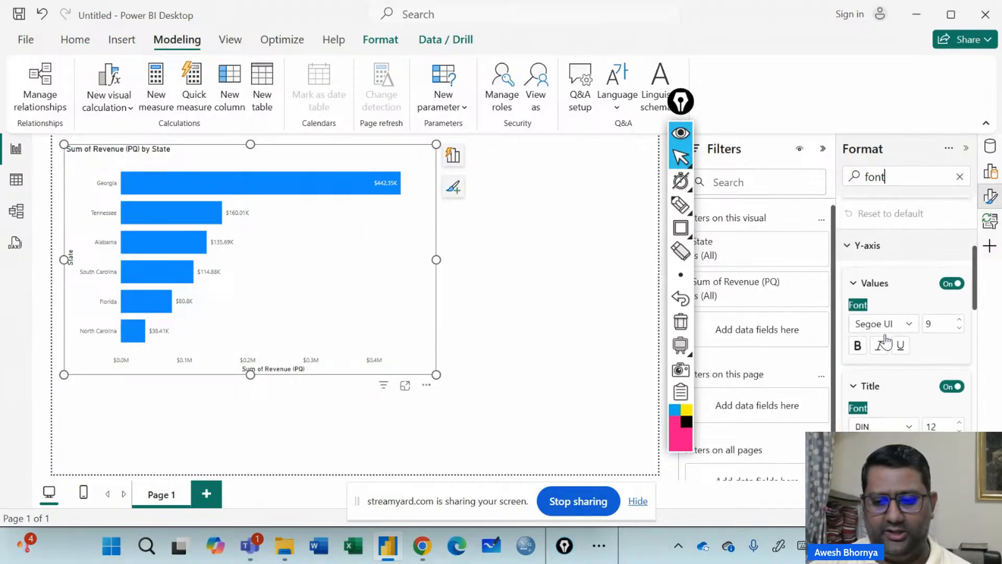
scroll(886, 341, down, 3)
scroll(886, 346, up, 5)
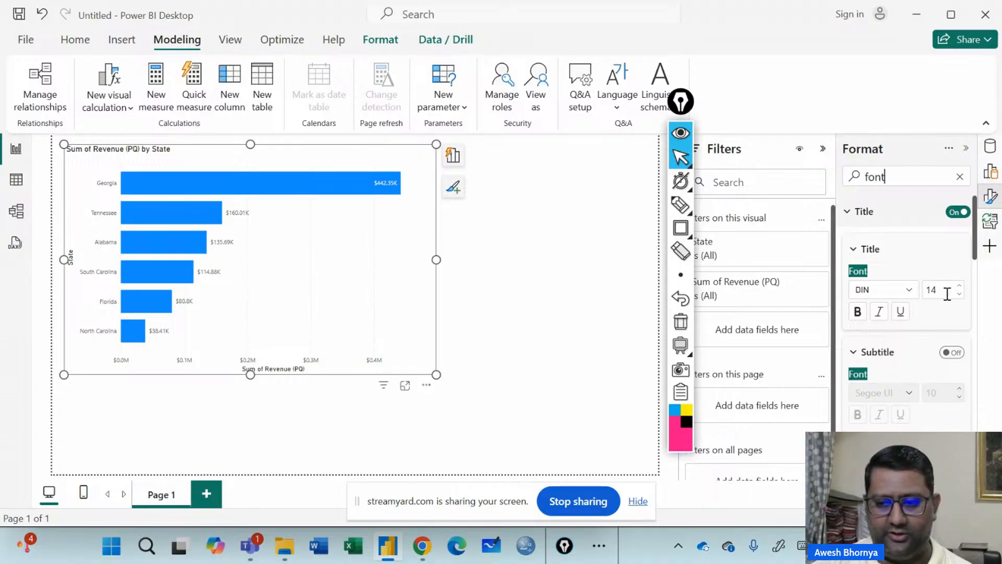
click(960, 286)
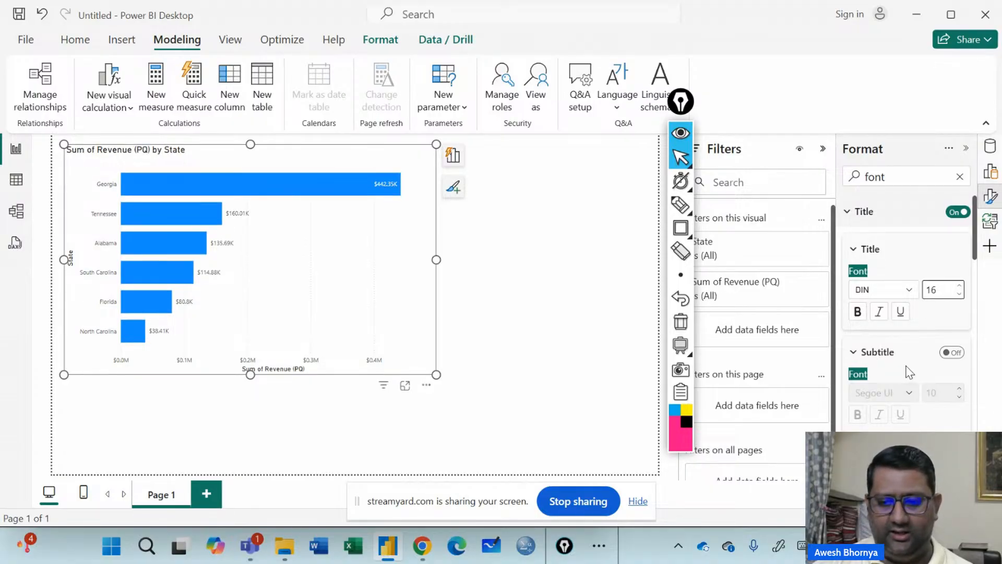
- Set the font size of the chart's Y-axis values to 15
scroll(906, 369, down, 5)
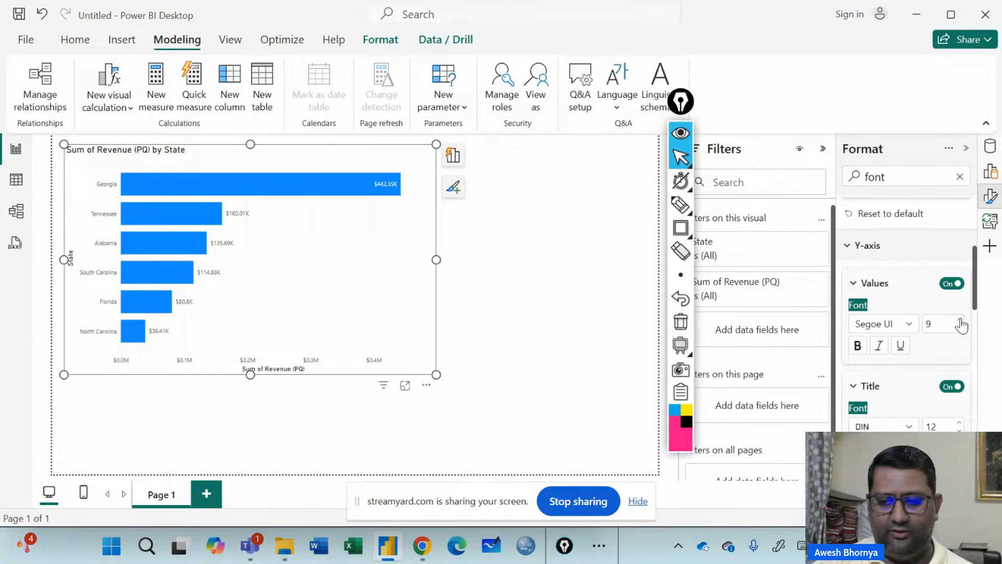
click(960, 320)
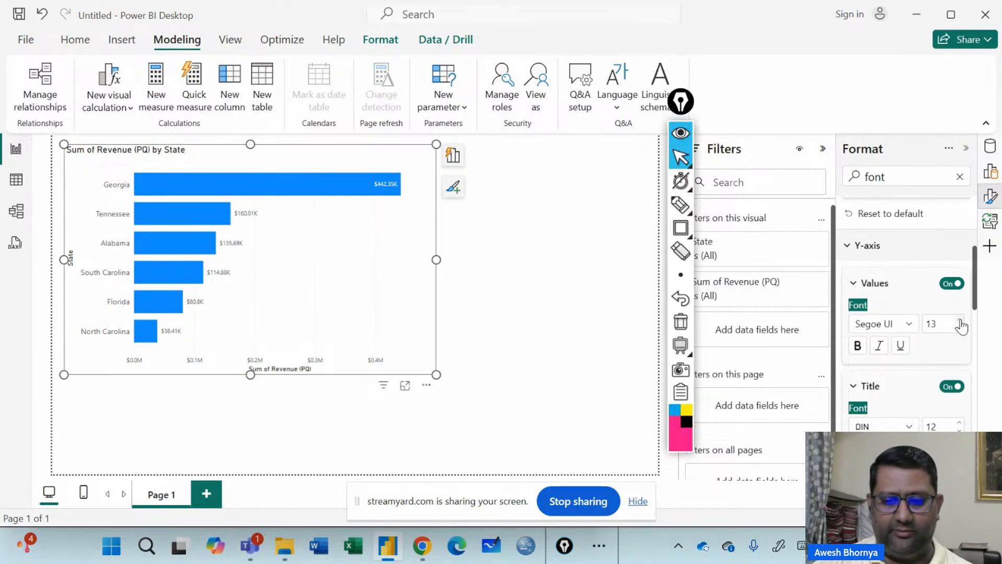
click(960, 320)
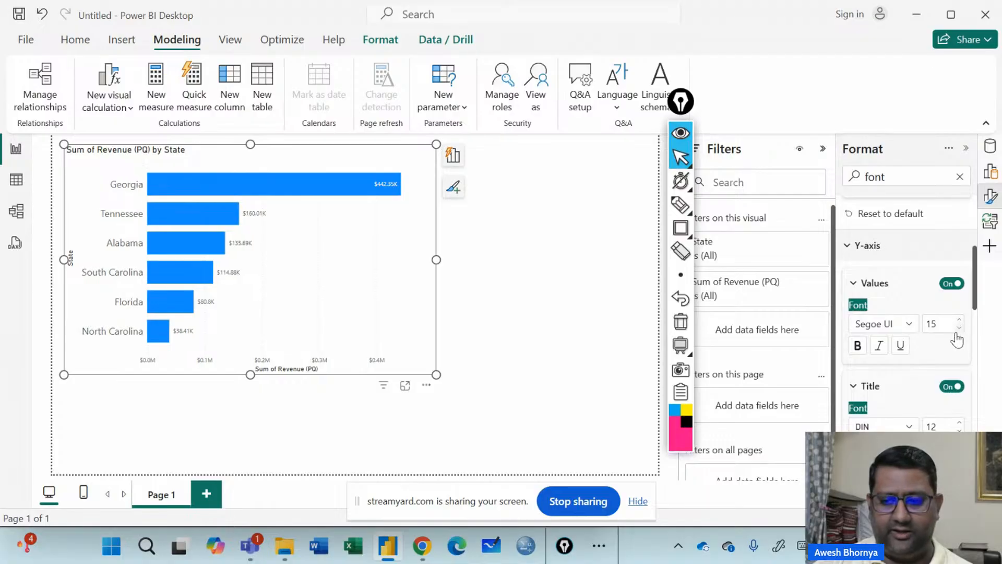
- Set the font size of the chart's X-axis values to 12 and turn the X-axis values off
scroll(943, 384, down, 5)
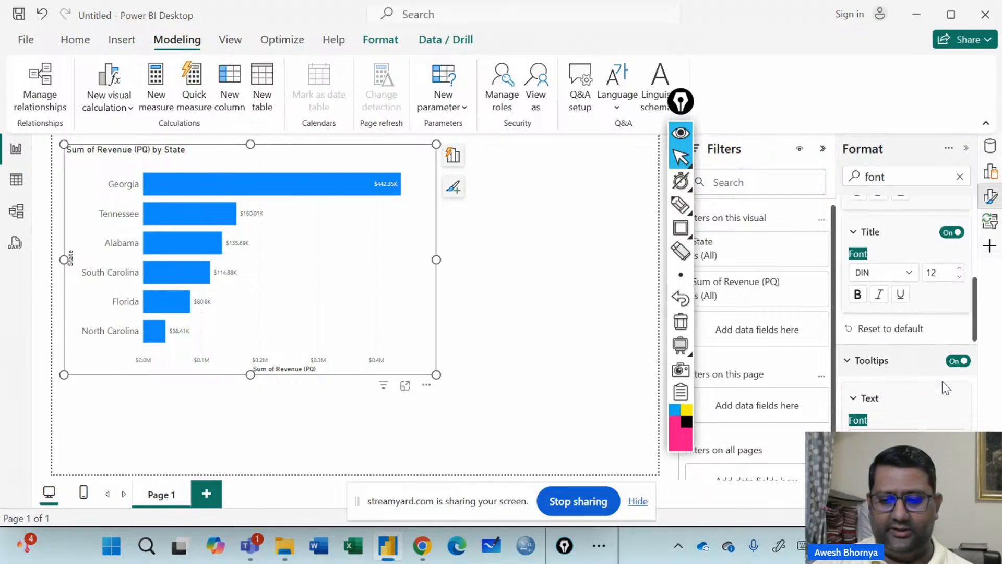
scroll(943, 386, down, 3)
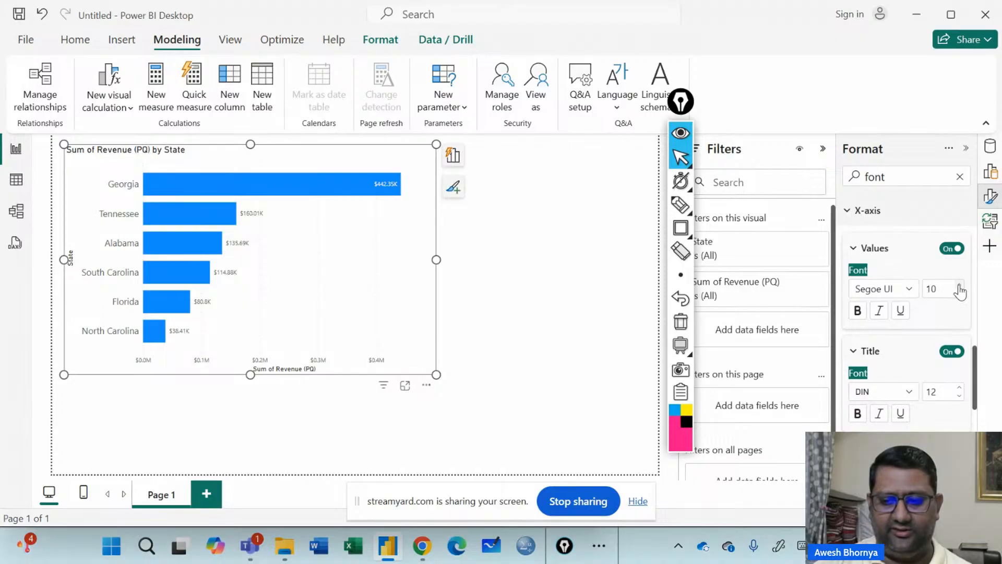
click(959, 285)
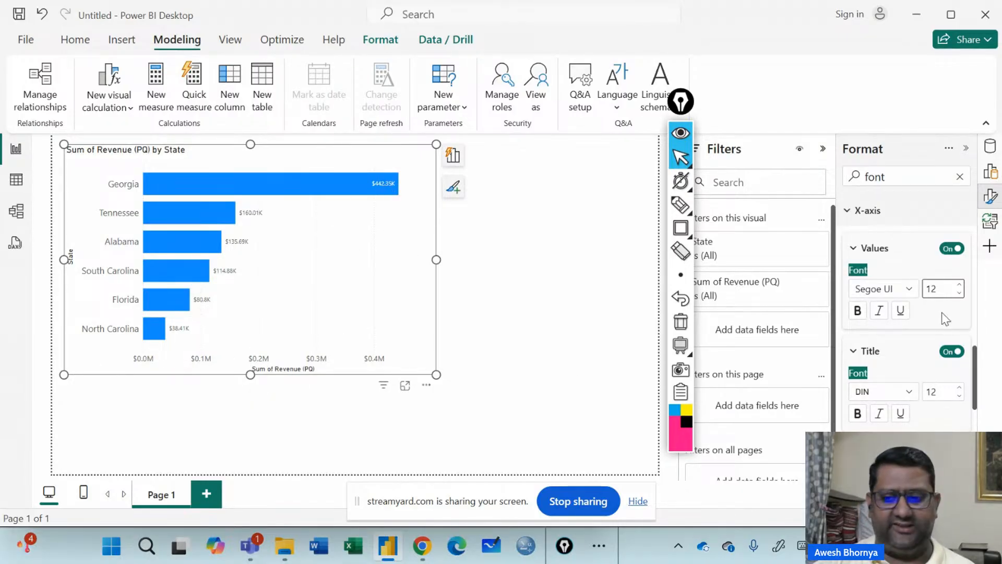
click(950, 250)
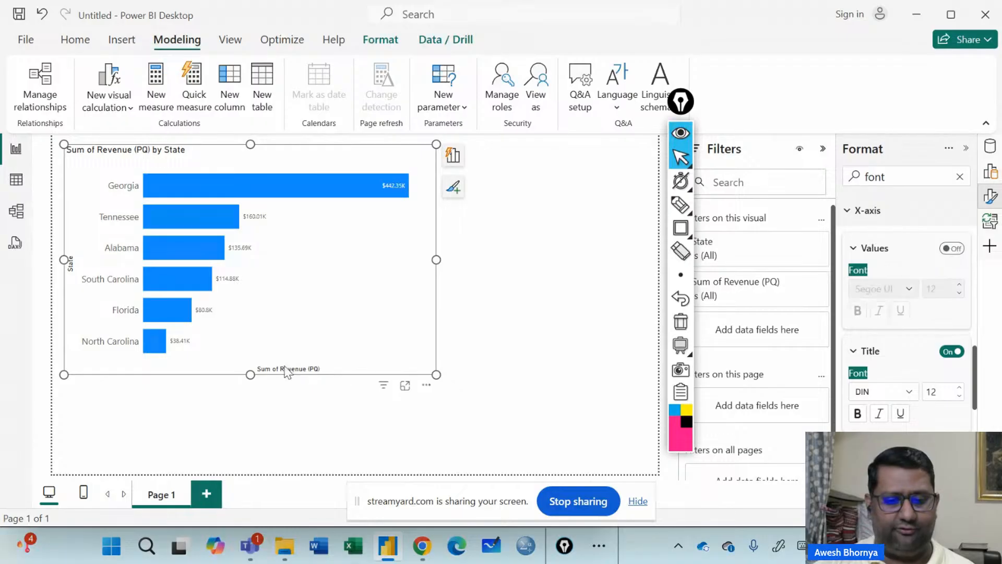
- Set the font size of the chart's data label values to 14
scroll(922, 363, down, 5)
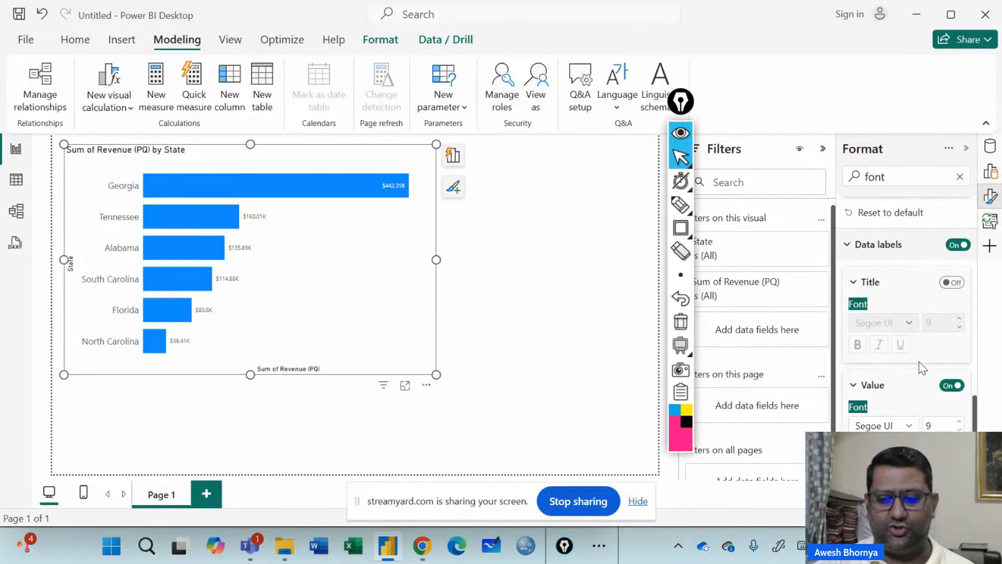
scroll(960, 349, down, 2)
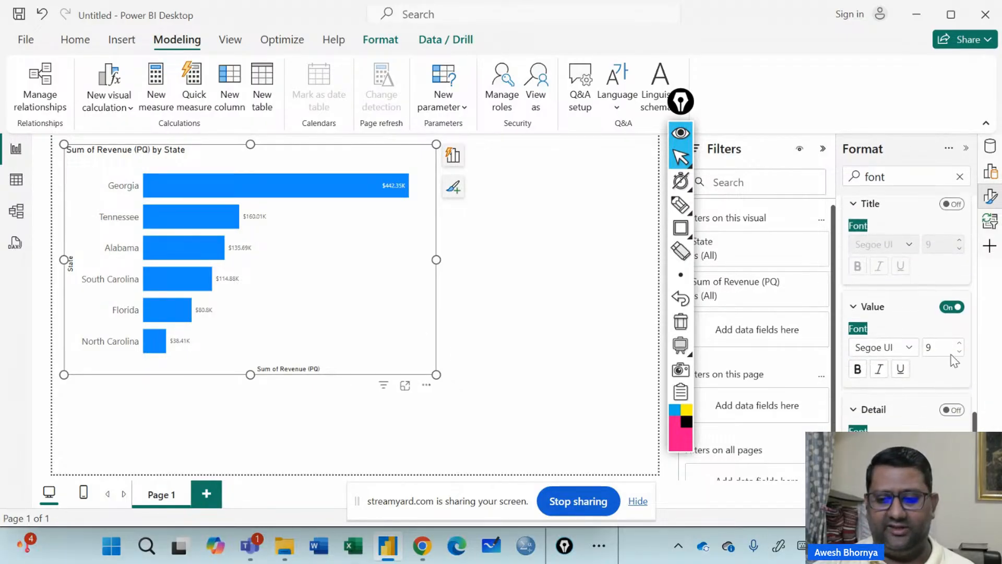
click(960, 345)
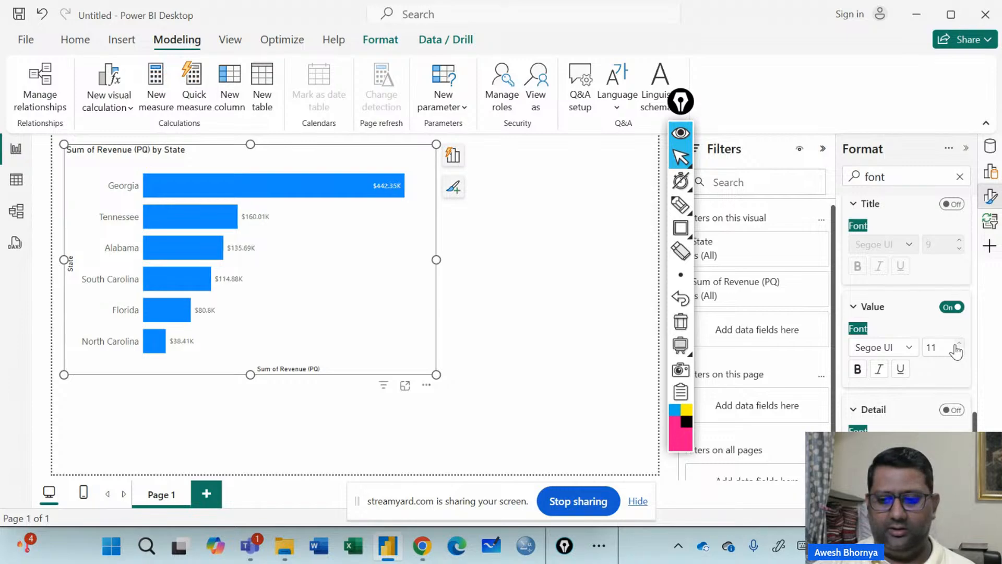
click(959, 345)
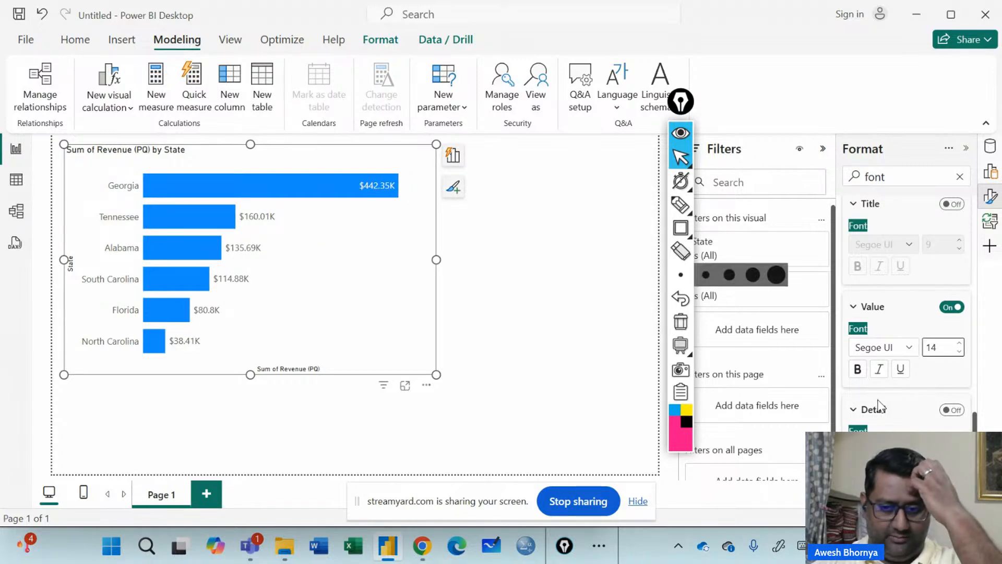
scroll(880, 415, down, 3)
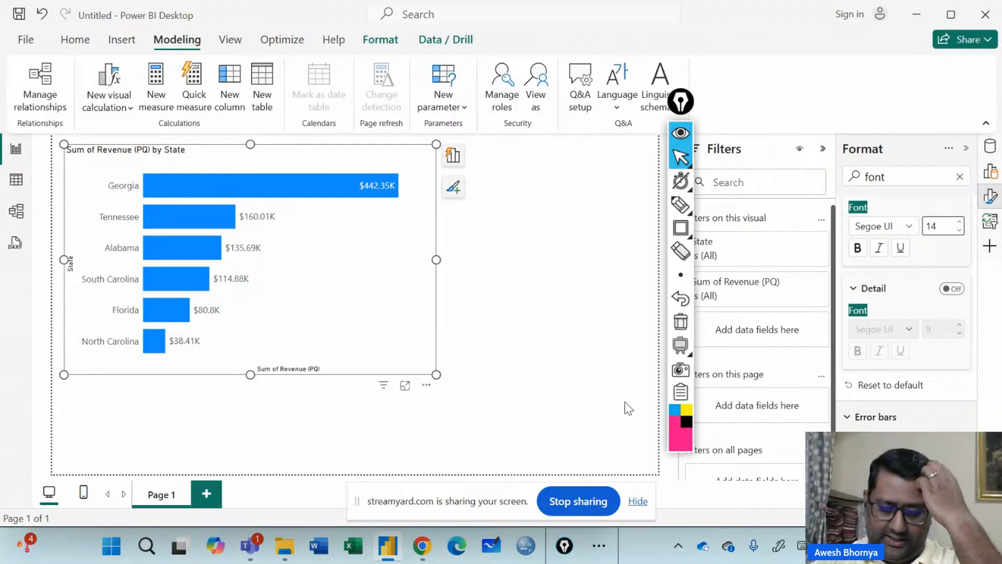
- Clear the formatting search, make the revenue by State chart smaller and deselect it
click(960, 176)
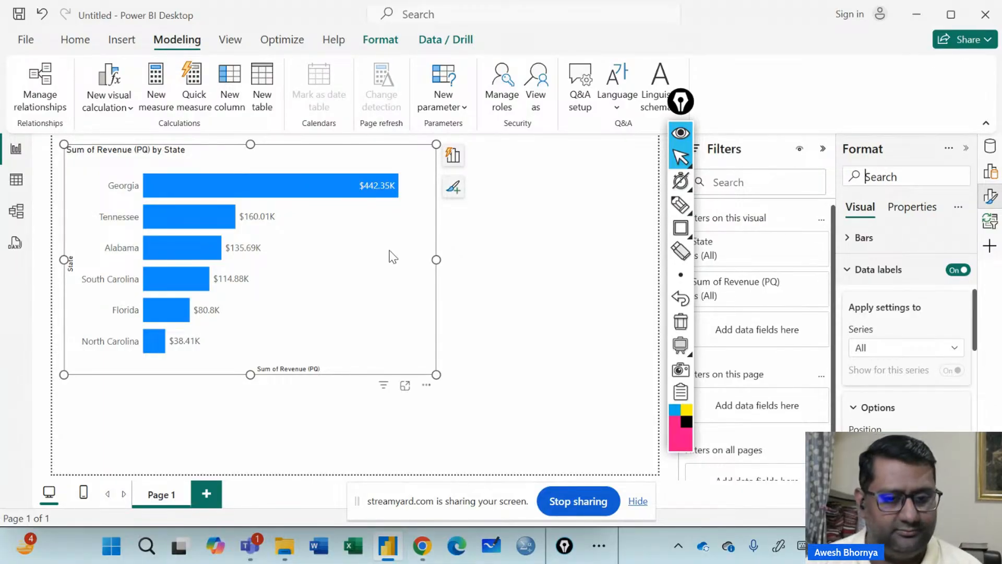
drag(437, 375, 385, 334)
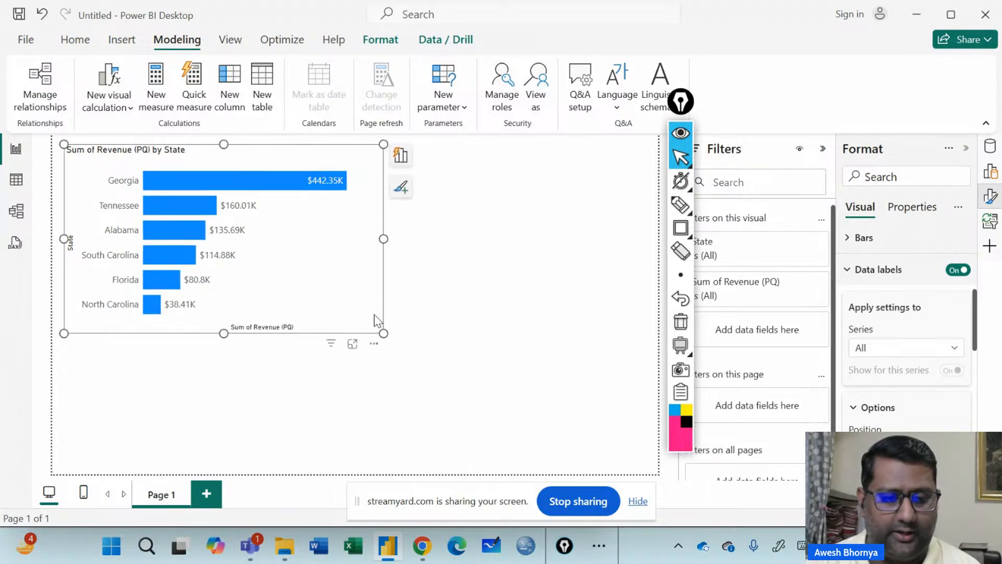
click(517, 204)
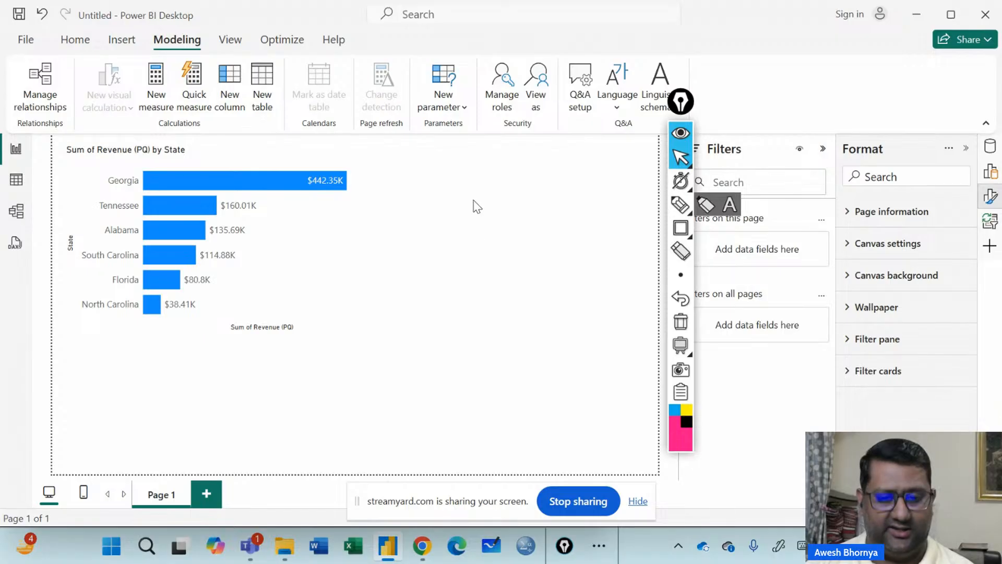
- Create a new visual from Revenue (PQ) in Invoices and place it in the empty area beside the State chart
click(989, 148)
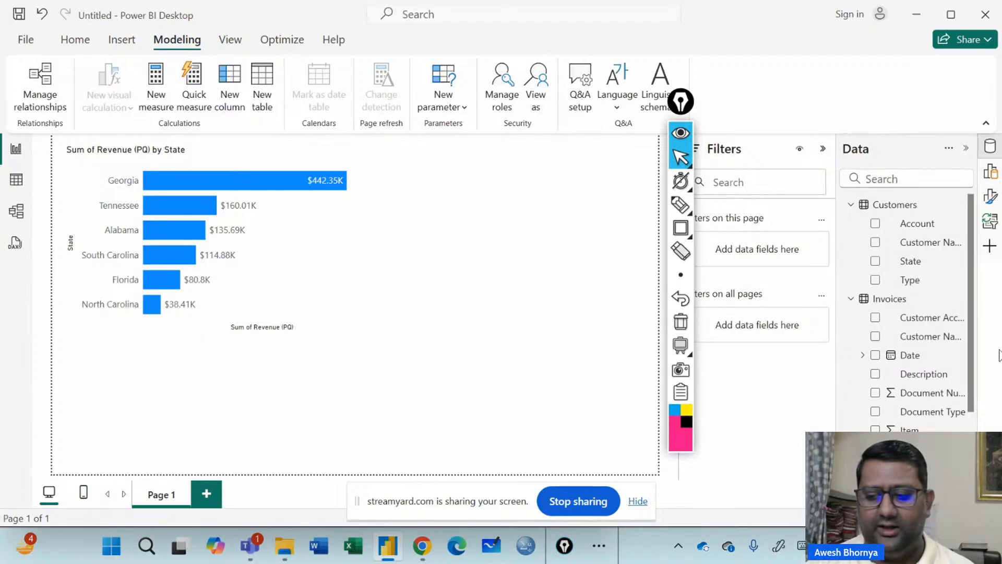
scroll(868, 374, down, 5)
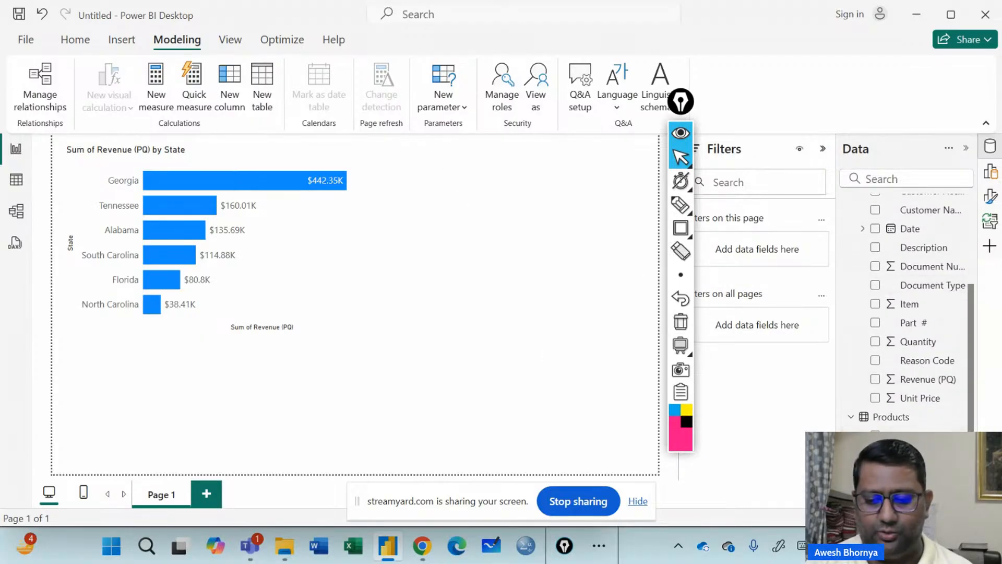
click(876, 379)
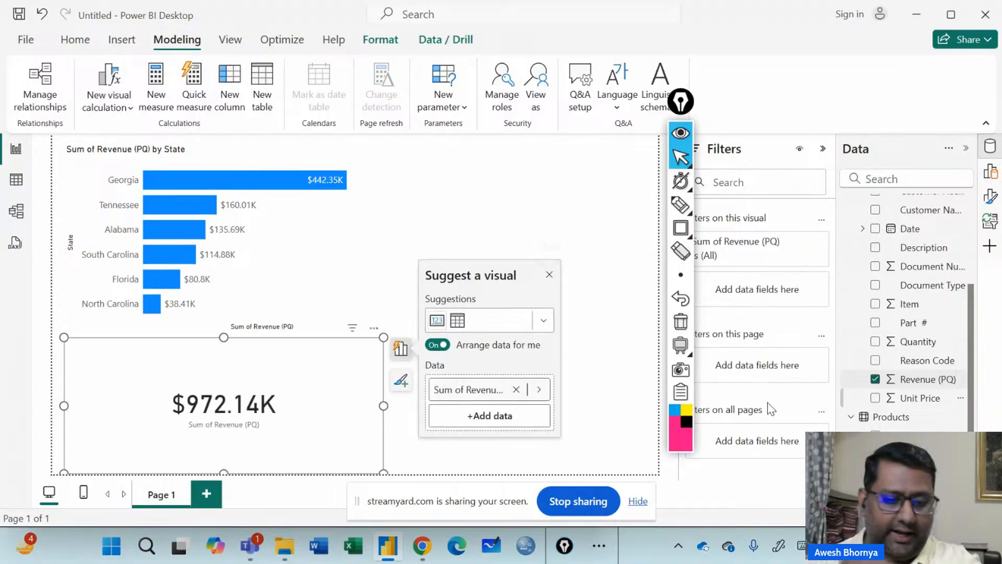
click(590, 272)
drag(564, 284, 631, 210)
- Narrow and shorten the revenue by State bar chart to make room for the second visual
drag(339, 213, 338, 242)
click(373, 231)
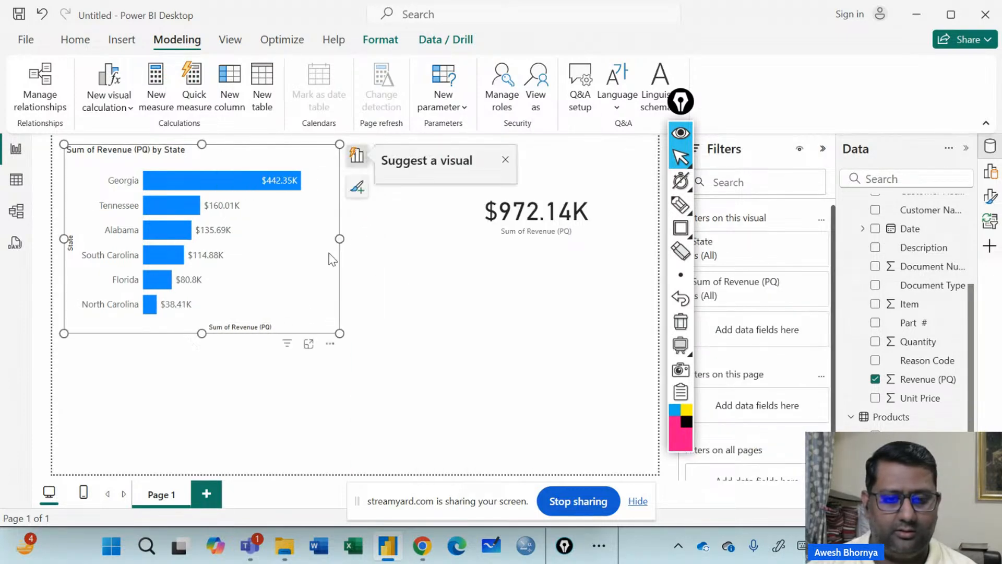
drag(202, 333, 202, 303)
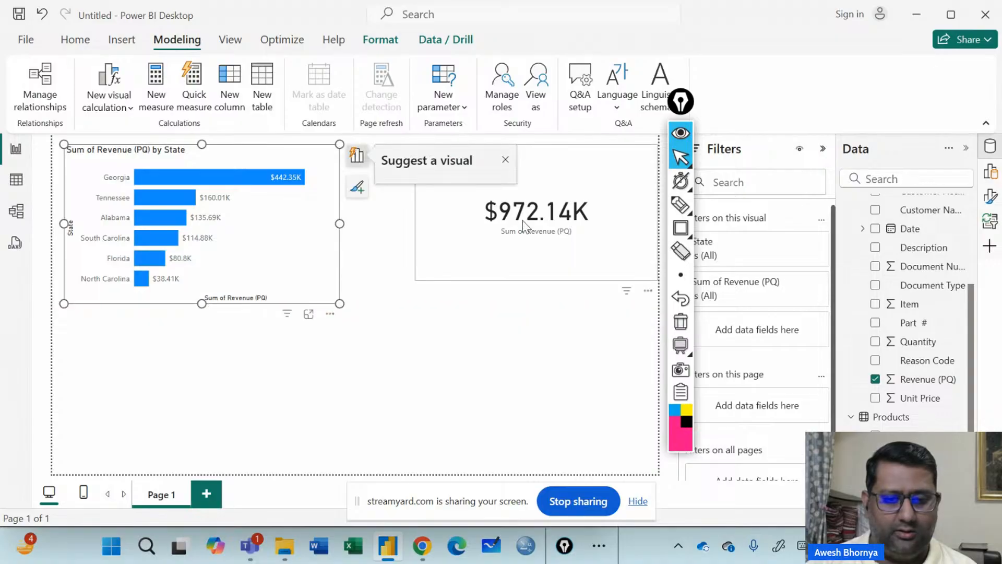
- Resize the total revenue card to match the State chart's height and position it just beside that chart
click(465, 230)
click(573, 266)
drag(575, 265, 476, 309)
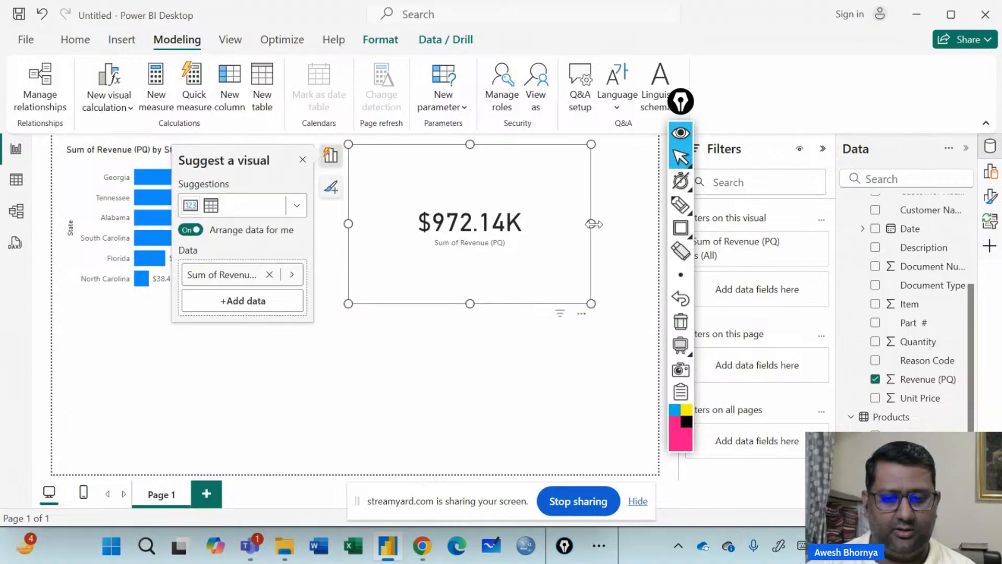
mouse_move(570, 254)
mouse_down()
mouse_move(583, 256)
mouse_move(579, 249)
mouse_up()
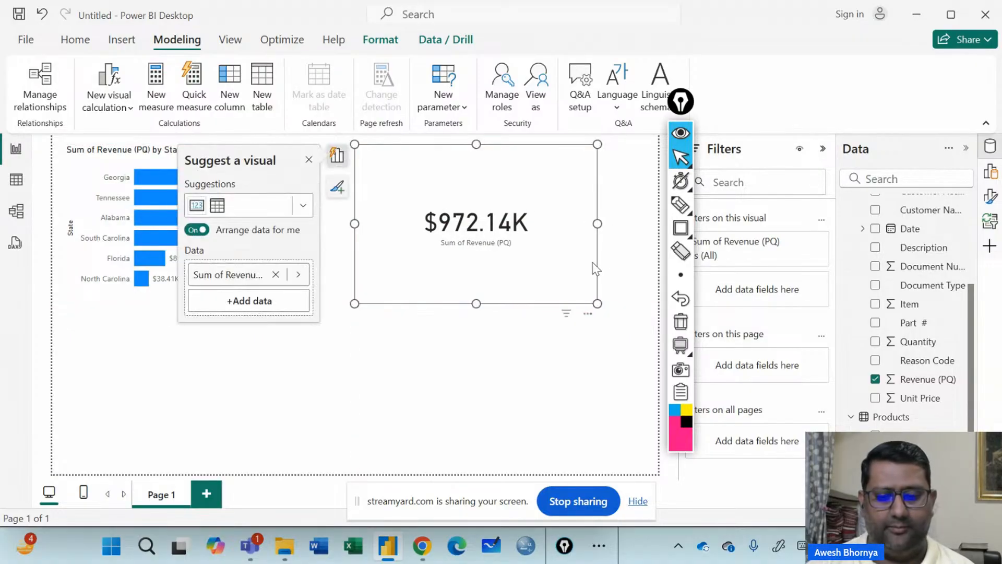
- Add Product Line from Products to the revenue card, widen the visual and deselect it
scroll(943, 325, up, 3)
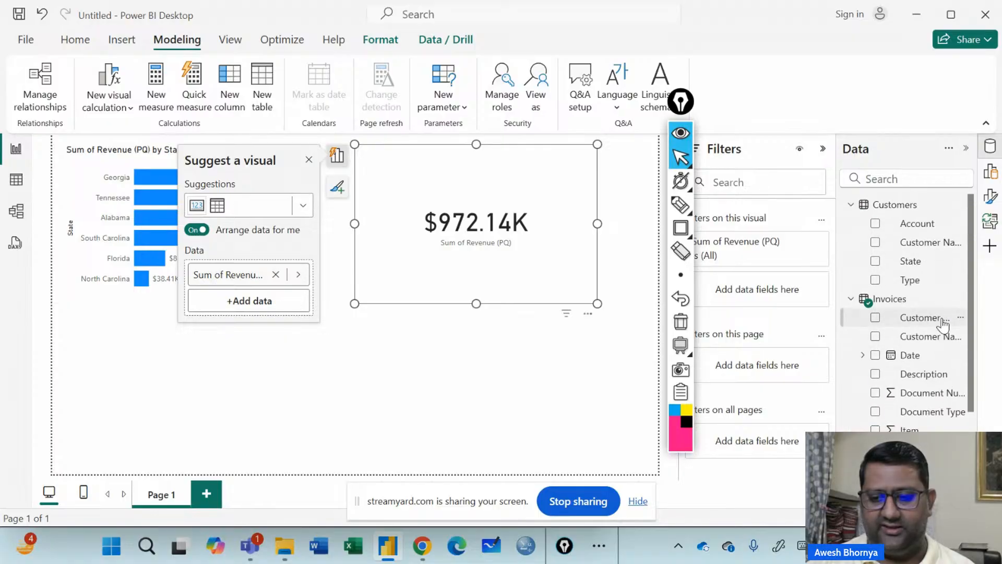
scroll(943, 325, down, 3)
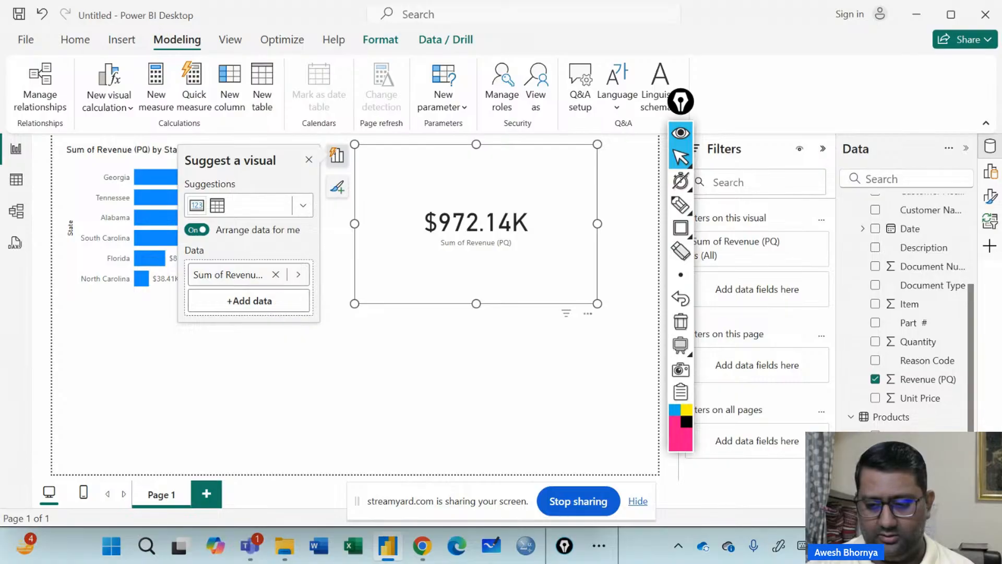
click(876, 470)
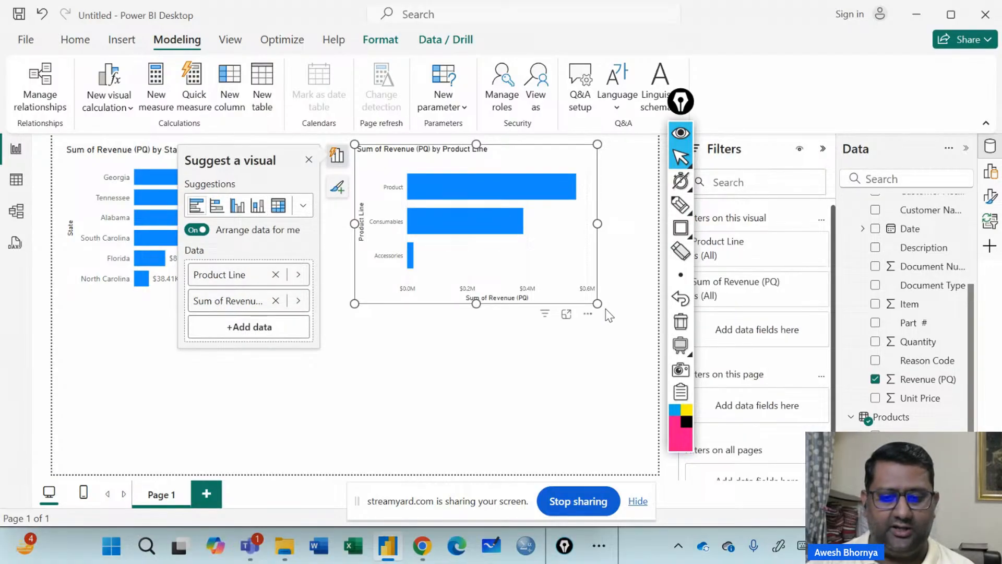
drag(596, 302, 644, 302)
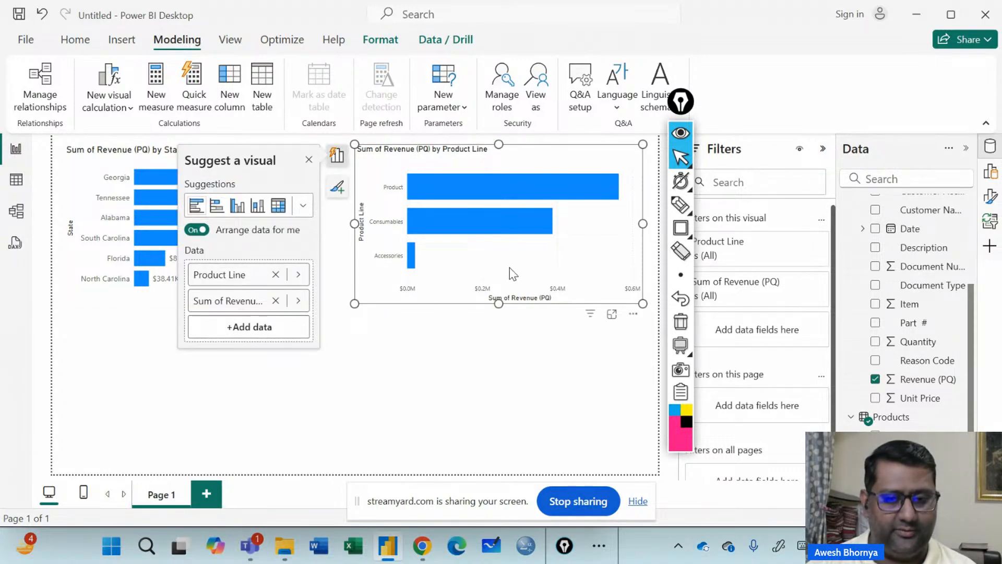
click(487, 360)
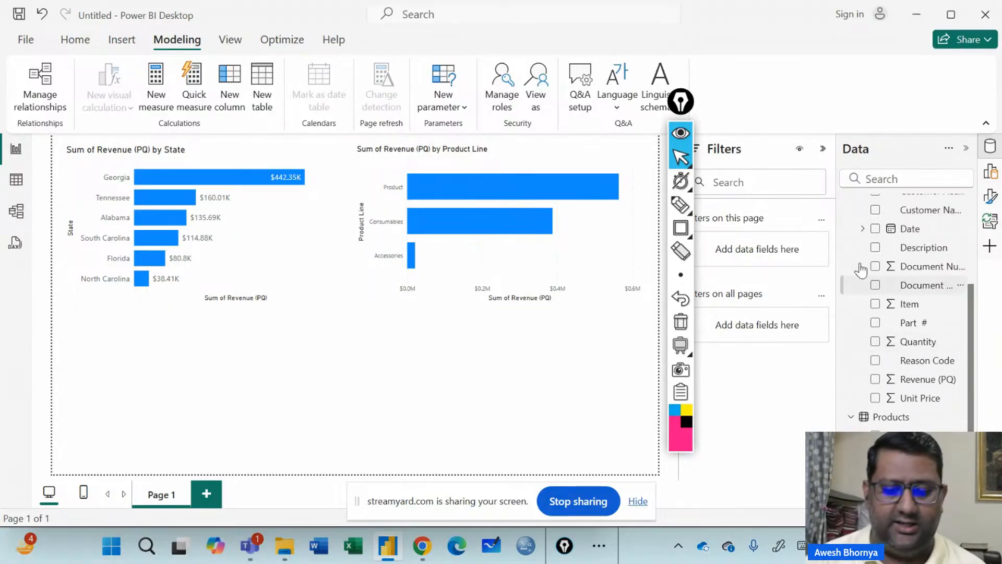
- Add a second report page, revisit Page 1 briefly, and return to the blank Page 2
mouse_move(680, 208)
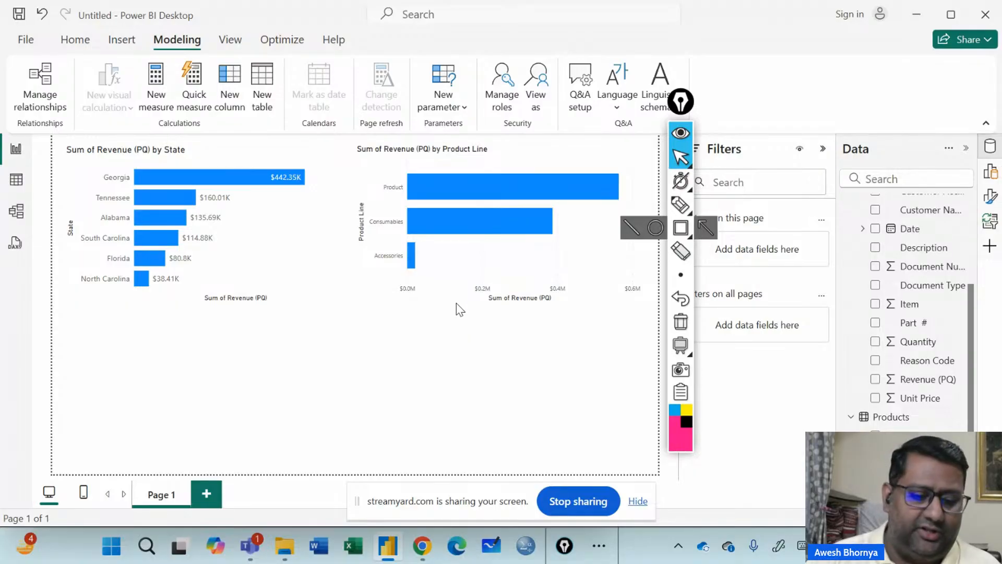
click(207, 494)
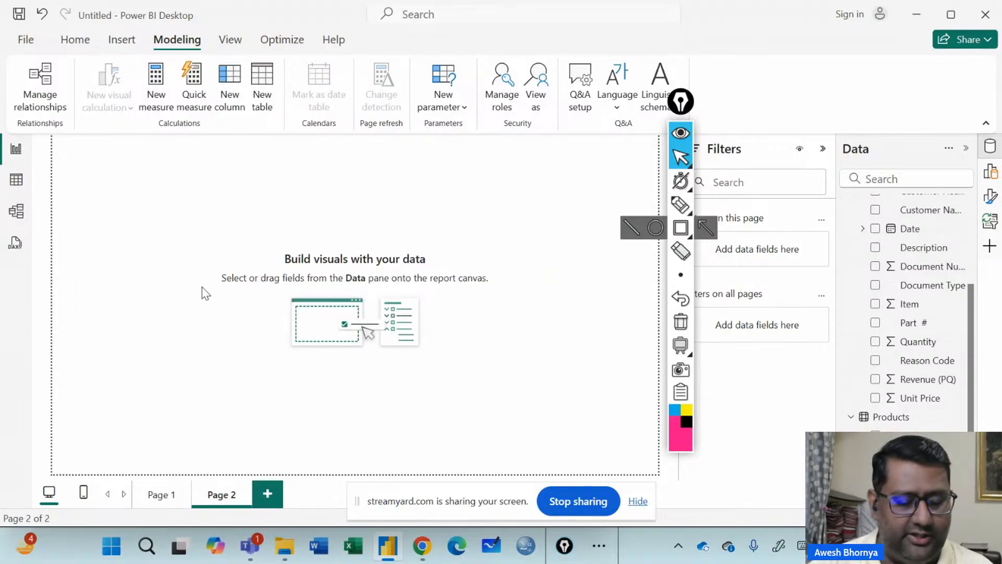
click(166, 497)
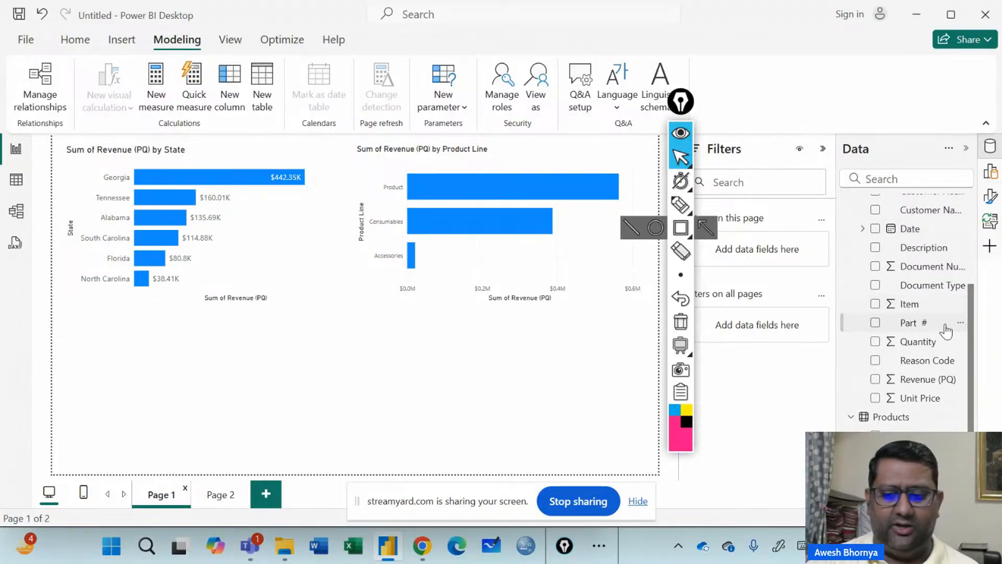
scroll(943, 328, up, 2)
scroll(904, 324, down, 2)
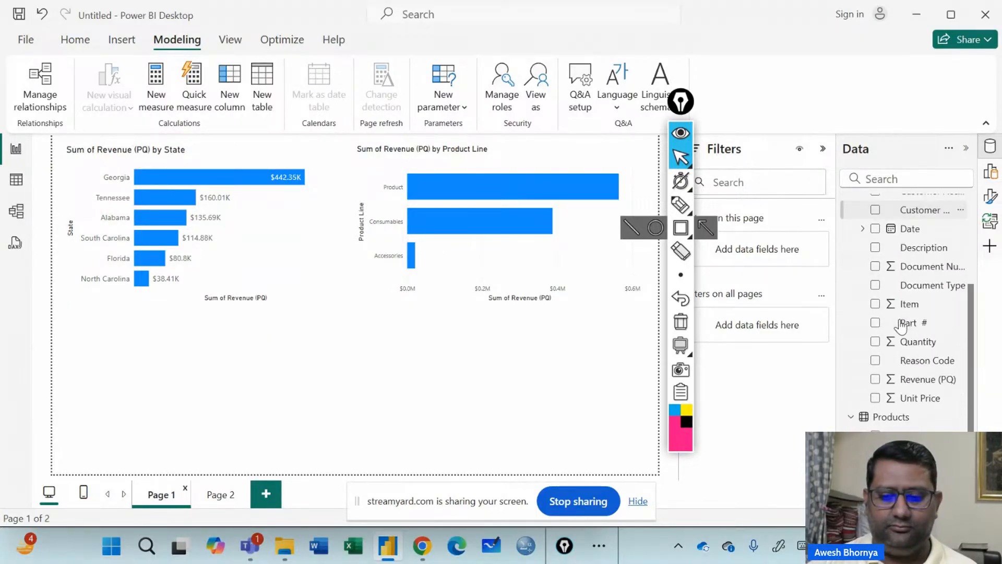
click(211, 495)
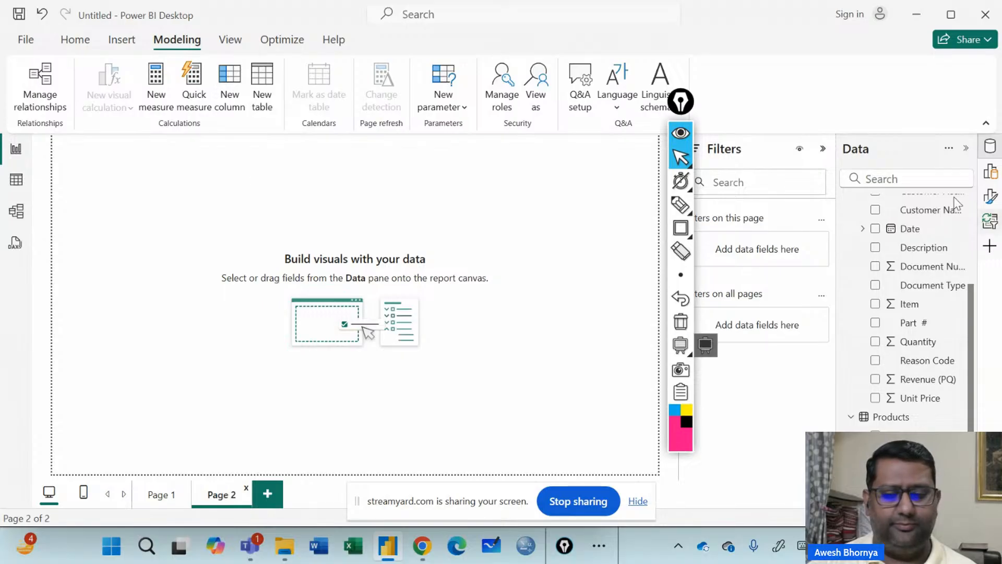
scroll(920, 307, up, 3)
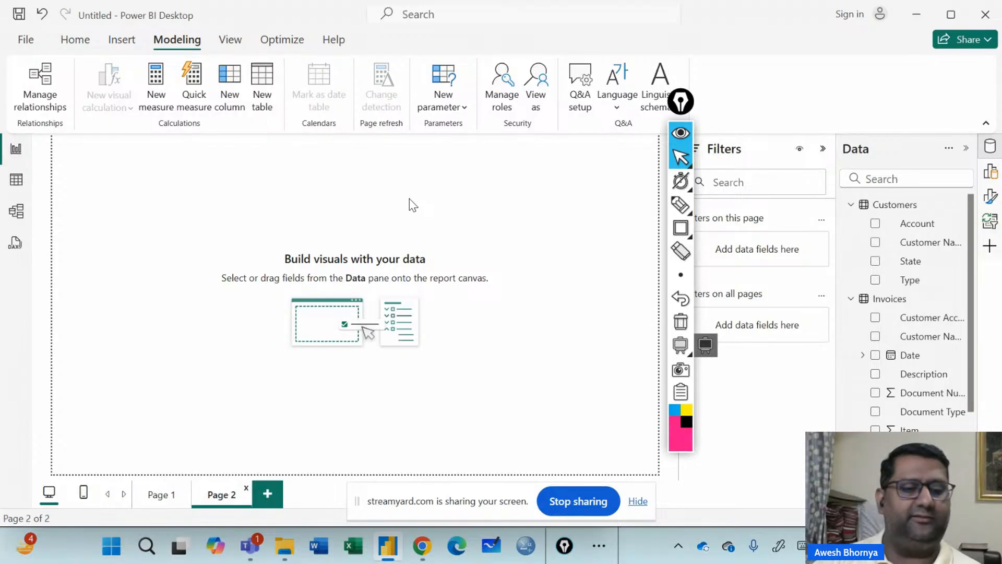
- Open the semantic model's table list and select the State column of Customers to show its properties
click(16, 211)
scroll(891, 346, down, 1)
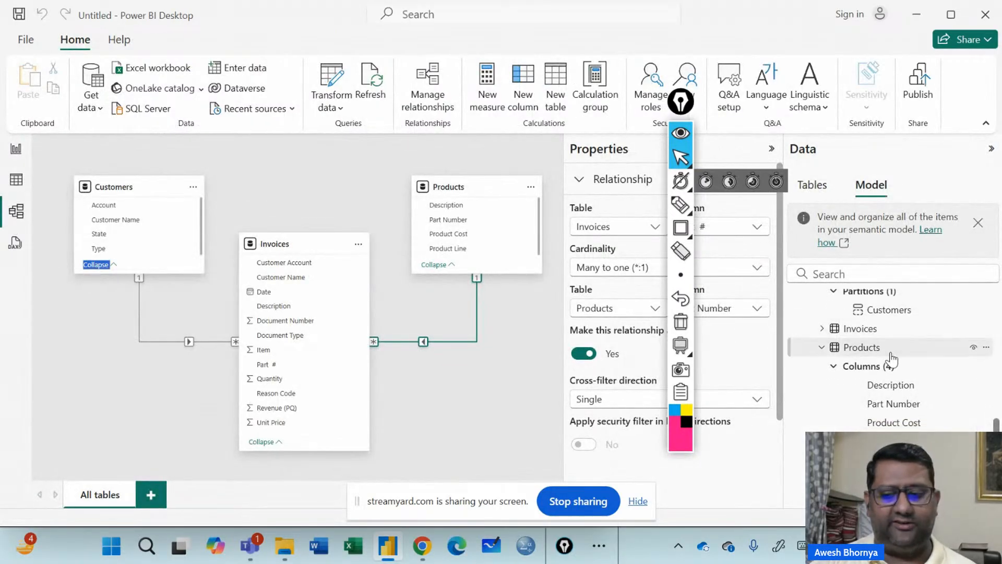
click(823, 191)
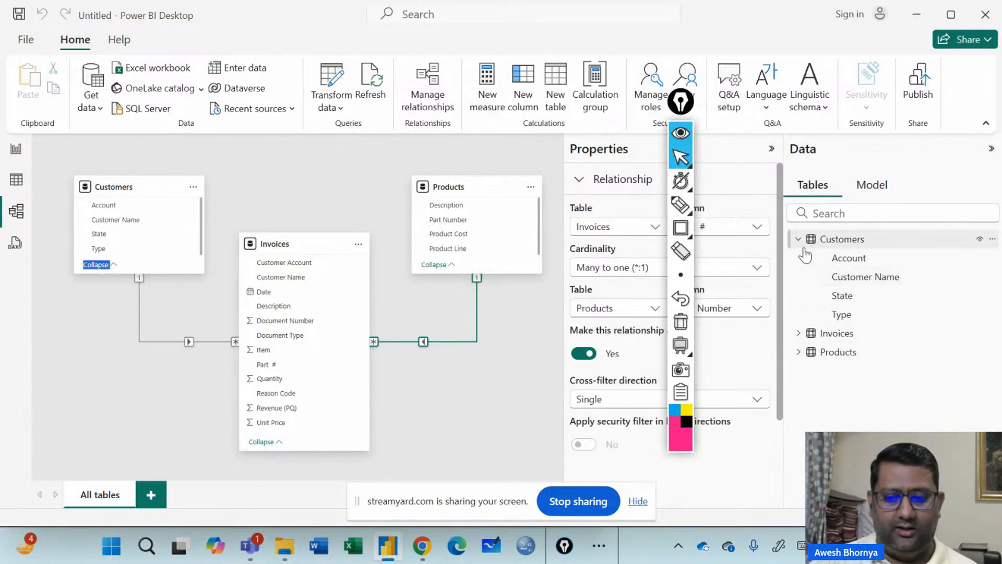
mouse_move(680, 103)
mouse_down()
mouse_move(995, 184)
mouse_move(953, 142)
mouse_up()
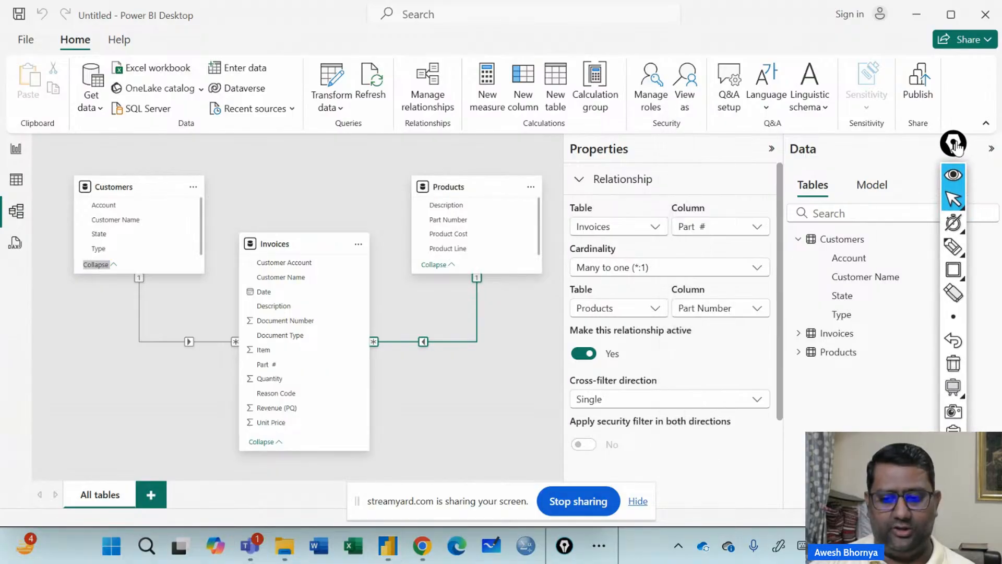
click(850, 302)
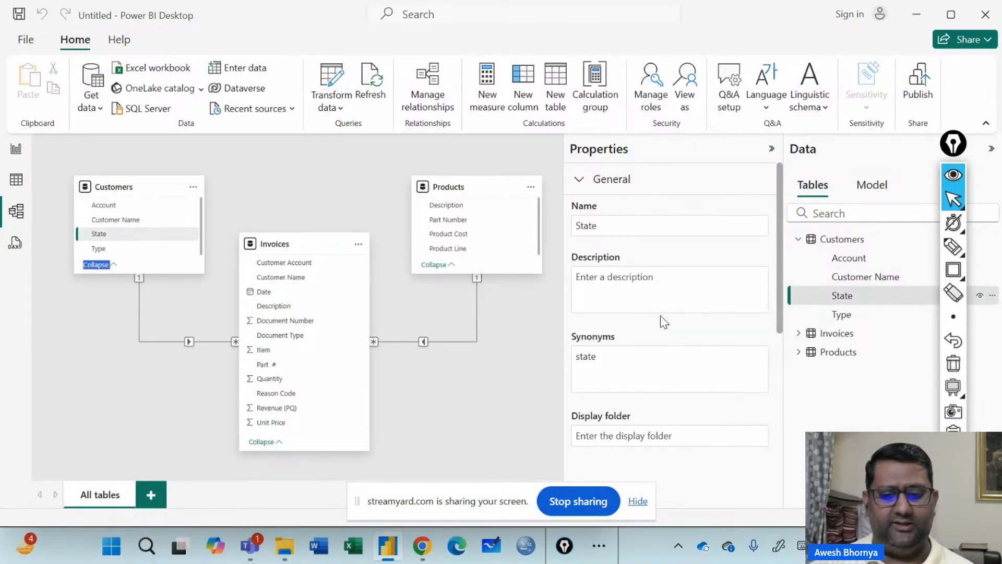
- Set the State column's data category to State or Province in its advanced properties
scroll(663, 317, down, 4)
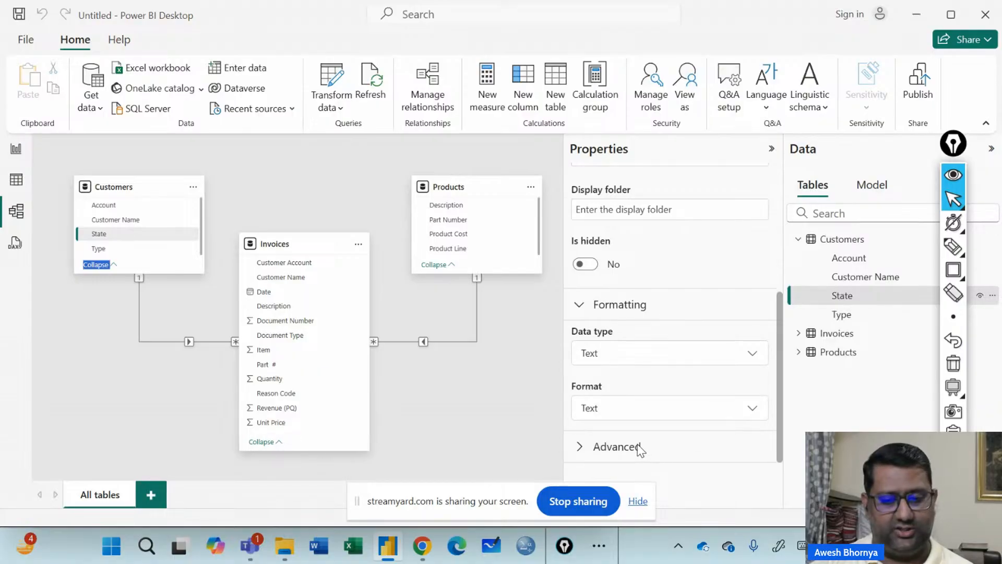
click(640, 448)
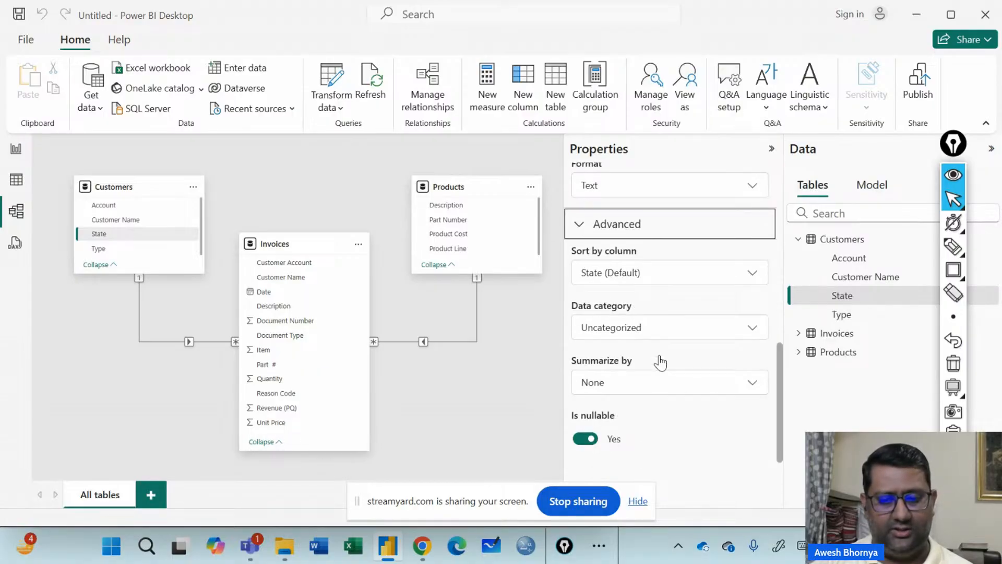
click(631, 329)
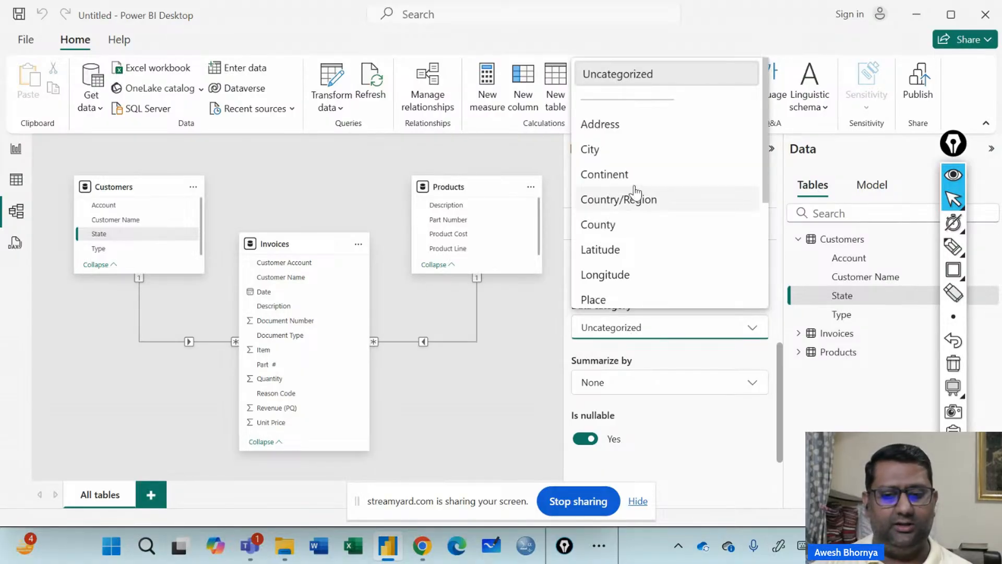
scroll(643, 214, down, 5)
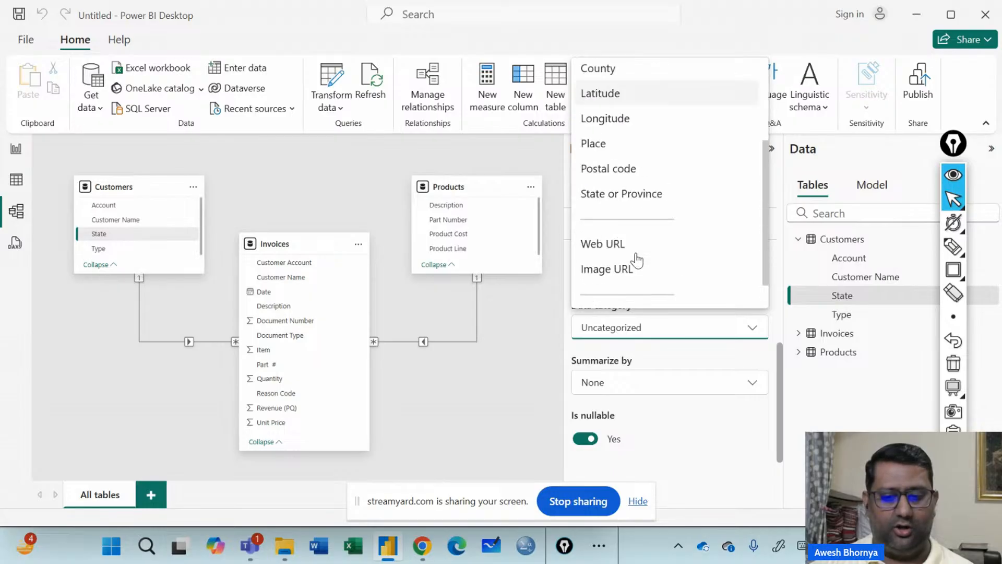
click(638, 176)
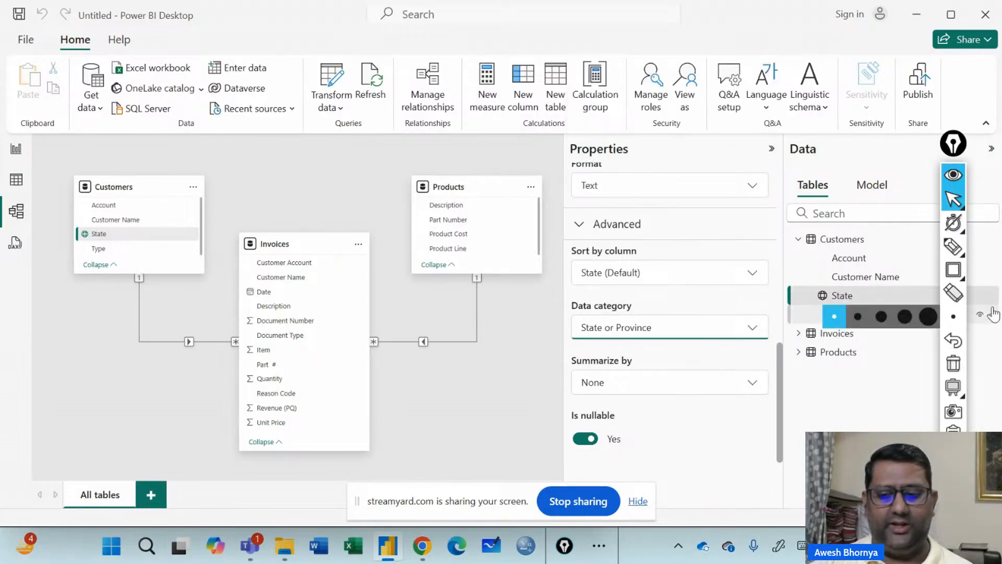
click(954, 273)
drag(811, 285, 867, 305)
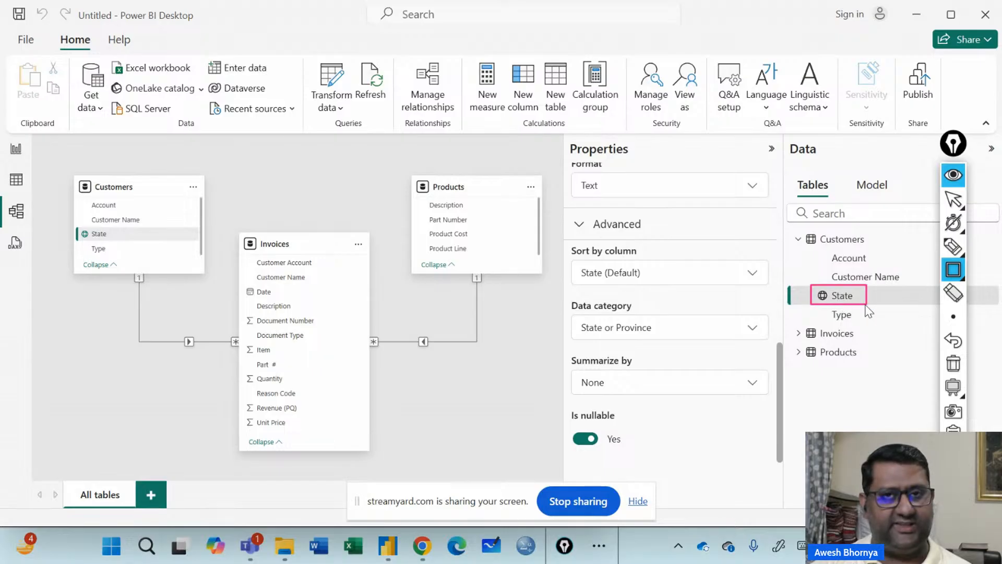
click(952, 202)
click(952, 204)
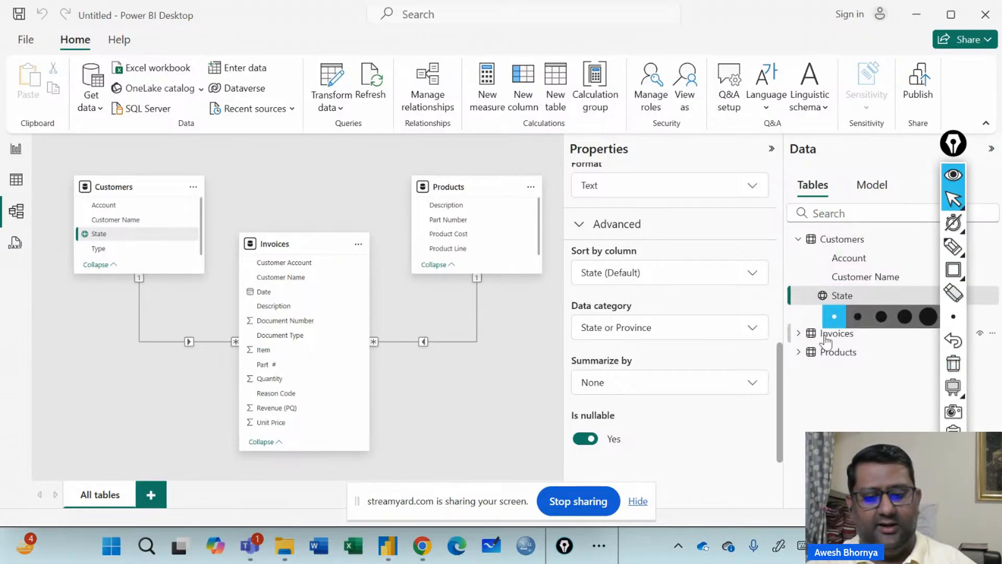
- Return to the blank report Page 2, add Revenue (PQ) from Invoices as a visual and enlarge it to over half the page width
click(16, 150)
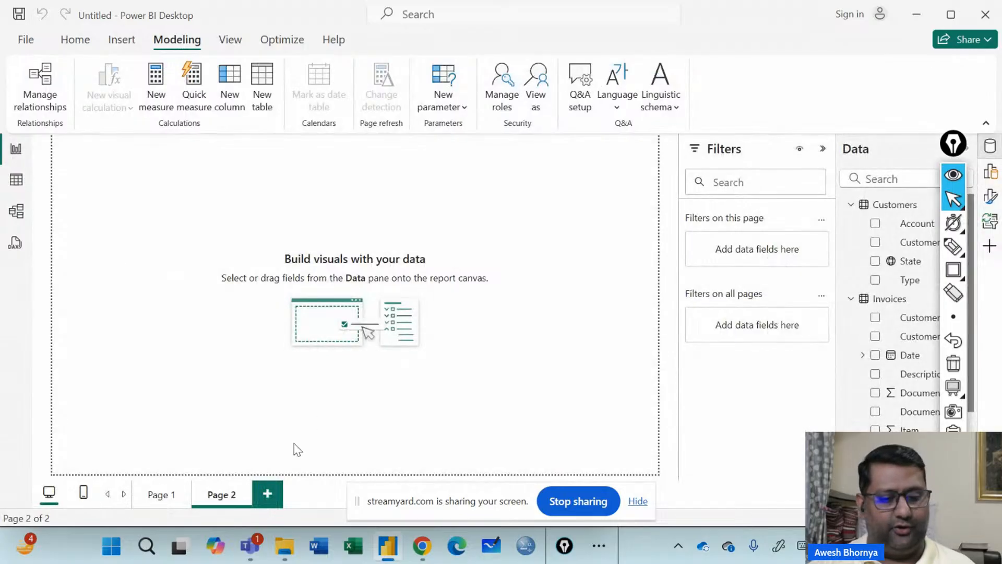
scroll(877, 381, down, 5)
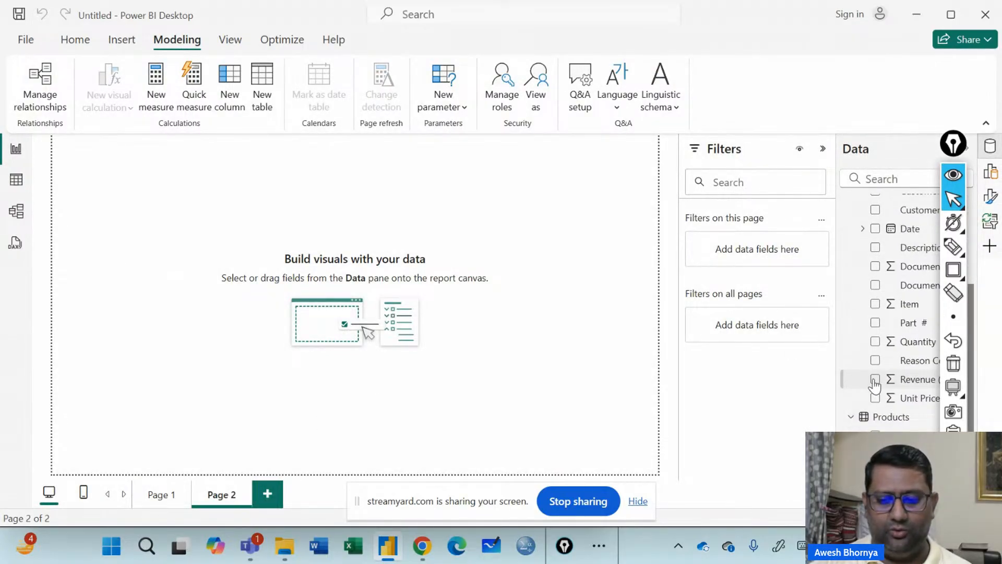
click(875, 379)
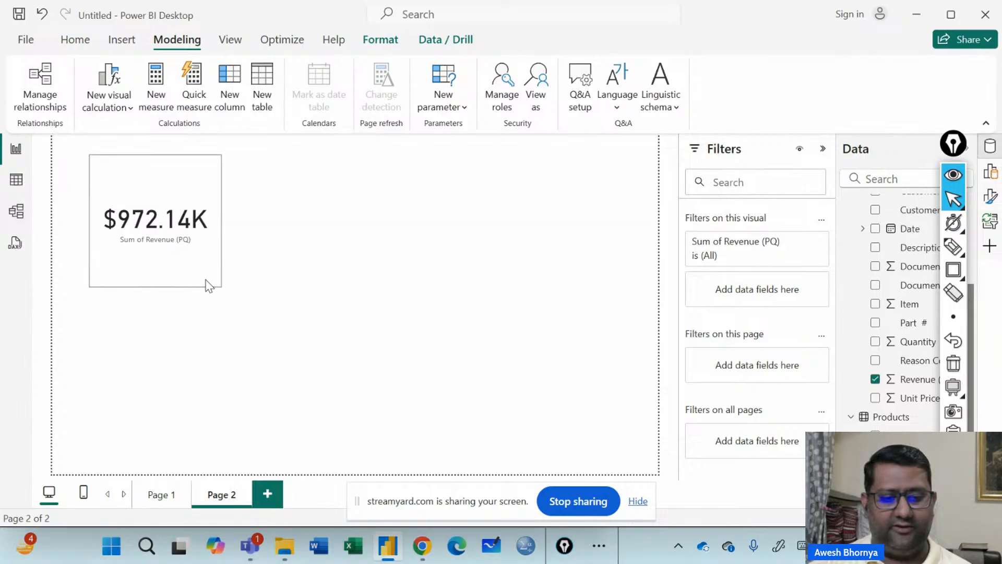
drag(220, 286, 459, 390)
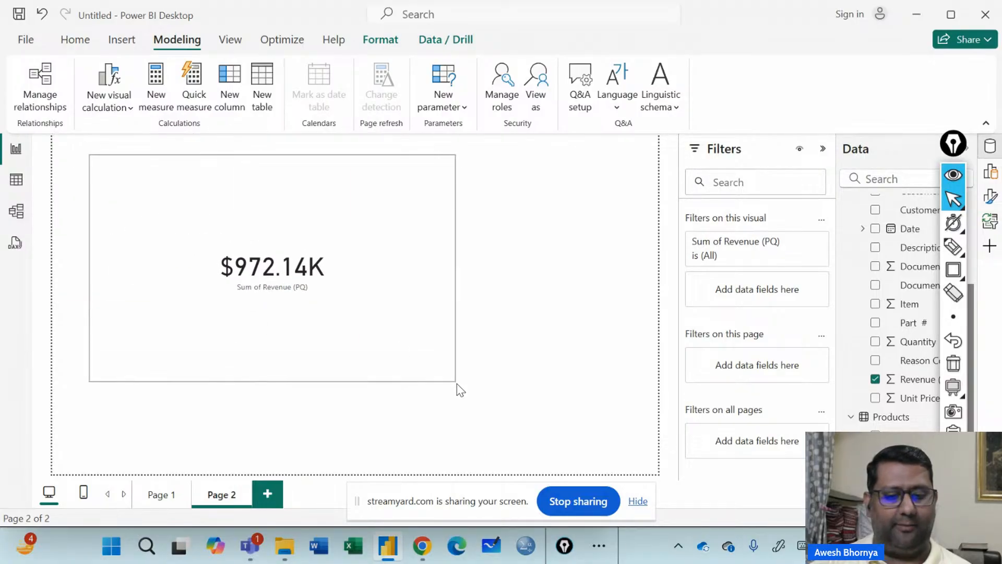
- Add State from Customers to the revenue visual, try the filled map, and convert the visual to a shape map
scroll(876, 293, up, 5)
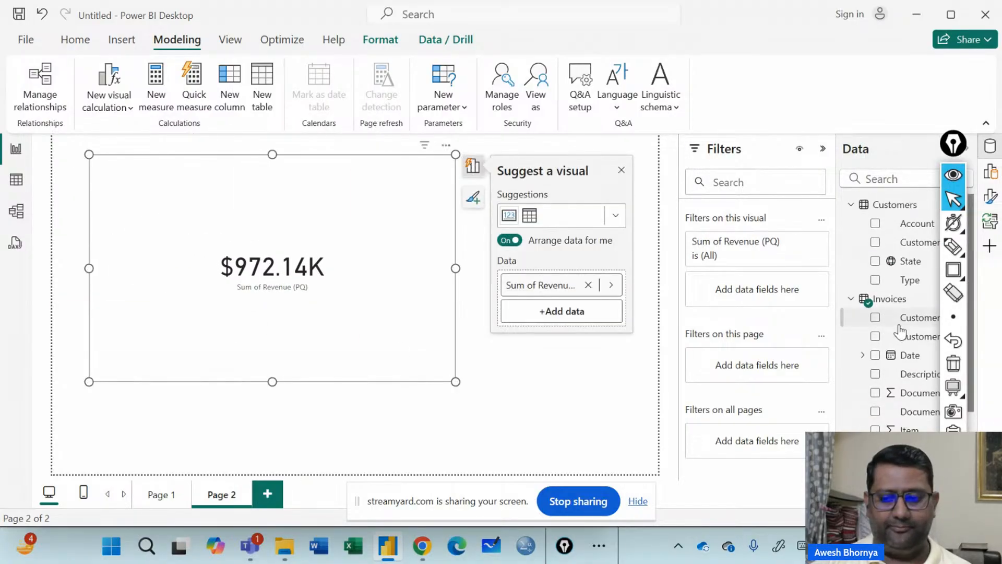
click(875, 261)
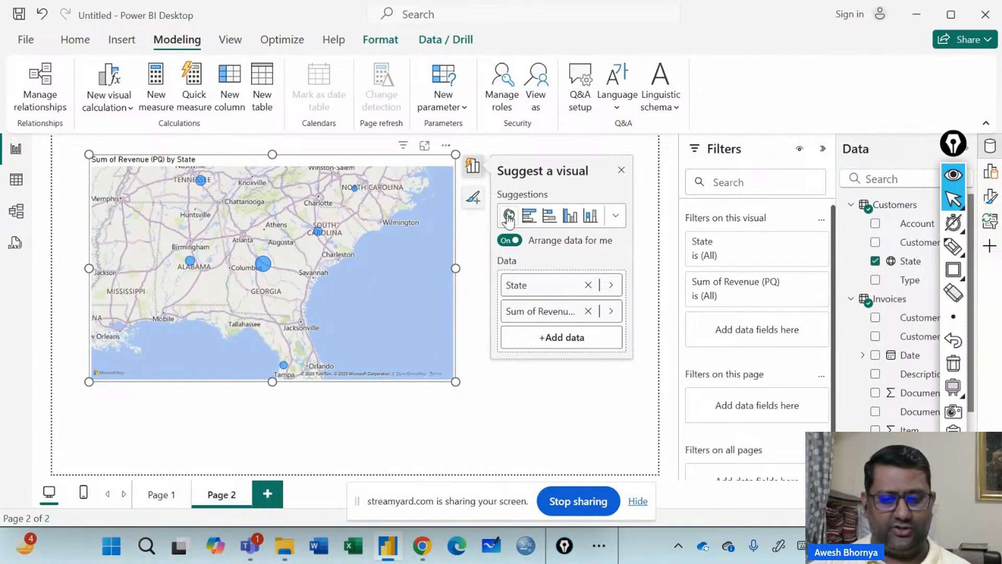
click(616, 223)
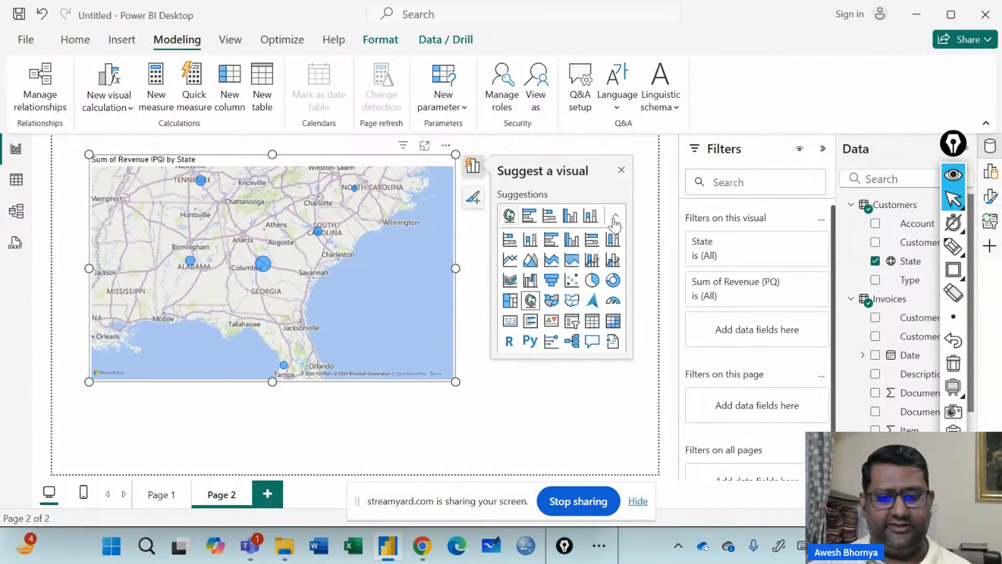
click(557, 309)
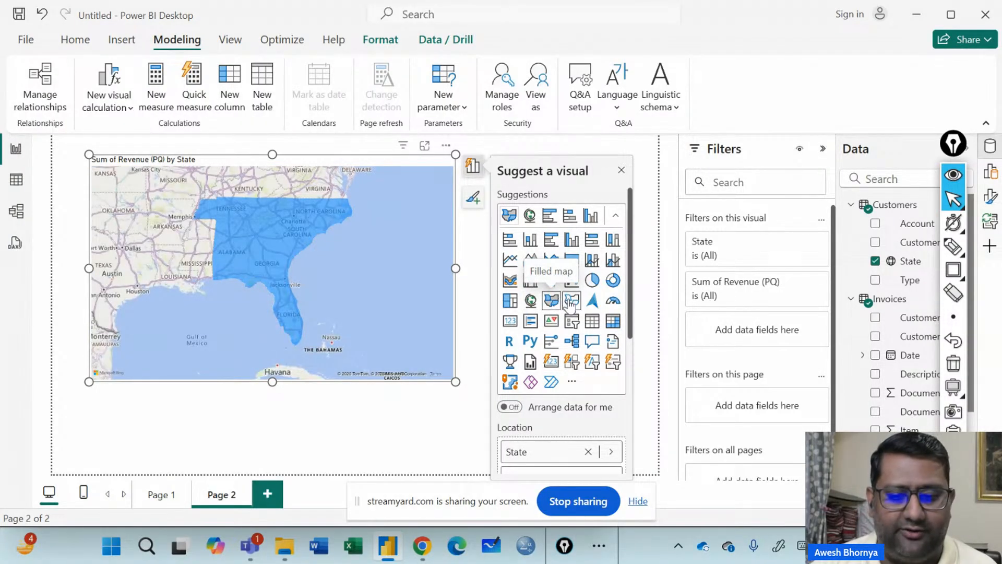
click(572, 301)
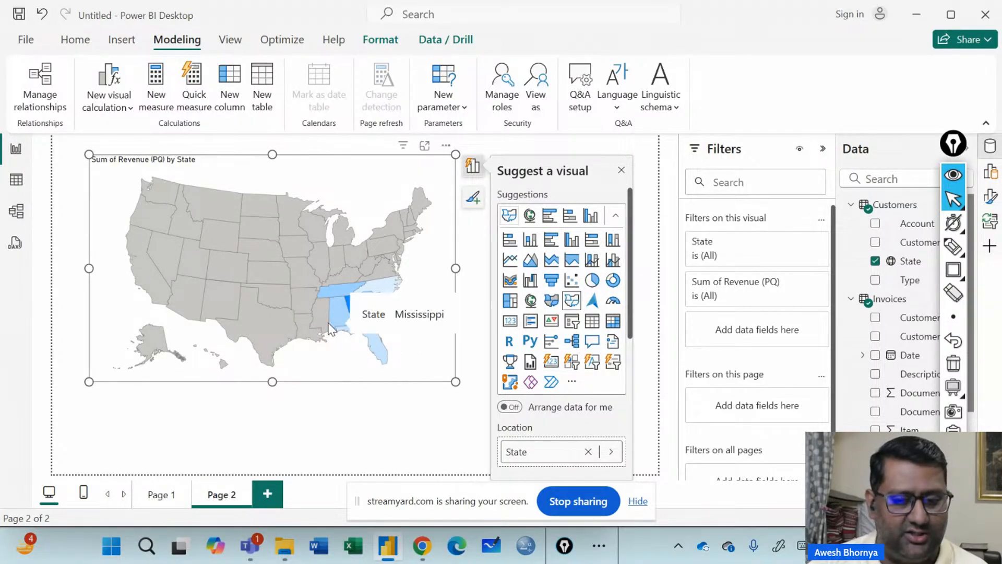
mouse_move(349, 327)
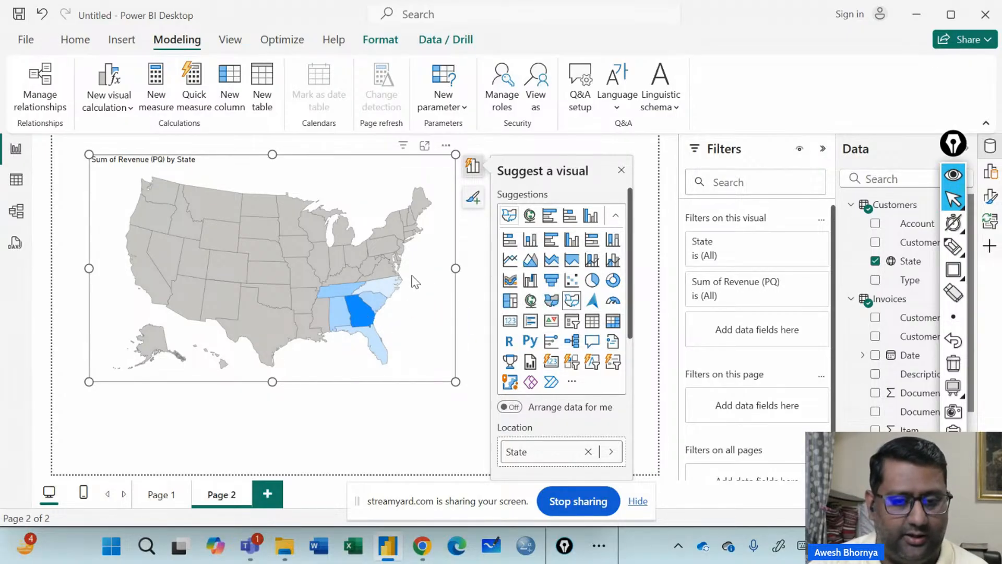
- Examine the revenue by State shape map in focus mode and return to the report page
click(424, 146)
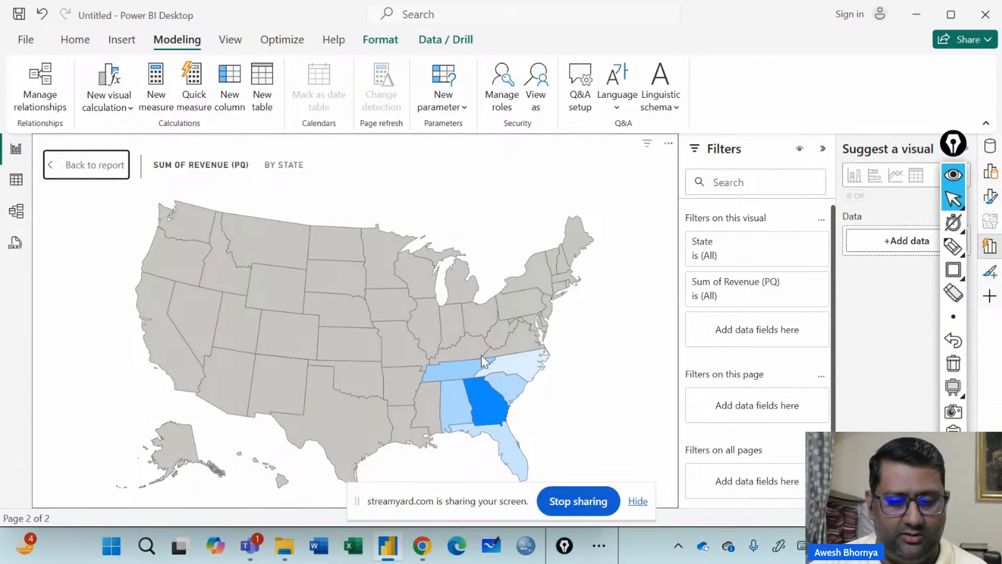
click(461, 378)
click(574, 375)
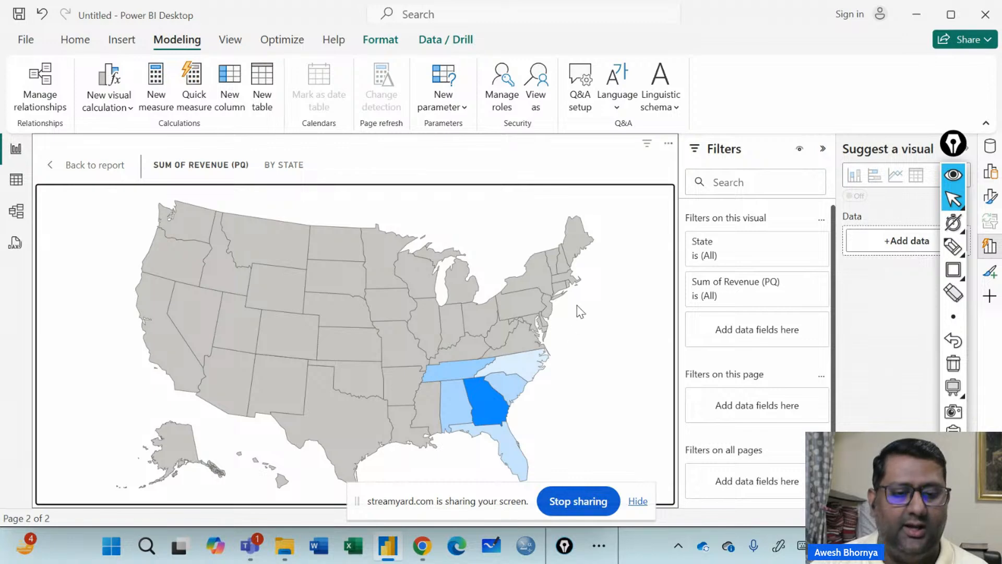
click(56, 166)
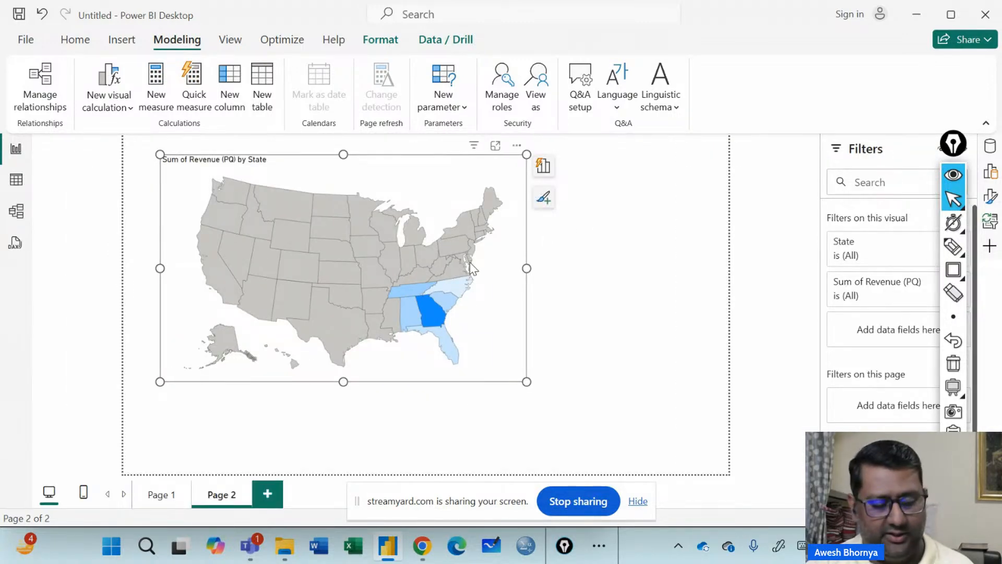
- Move the shape map from Page 2 to Page 1, shrink it and position it below the revenue by State bar chart
key(Delete)
click(162, 494)
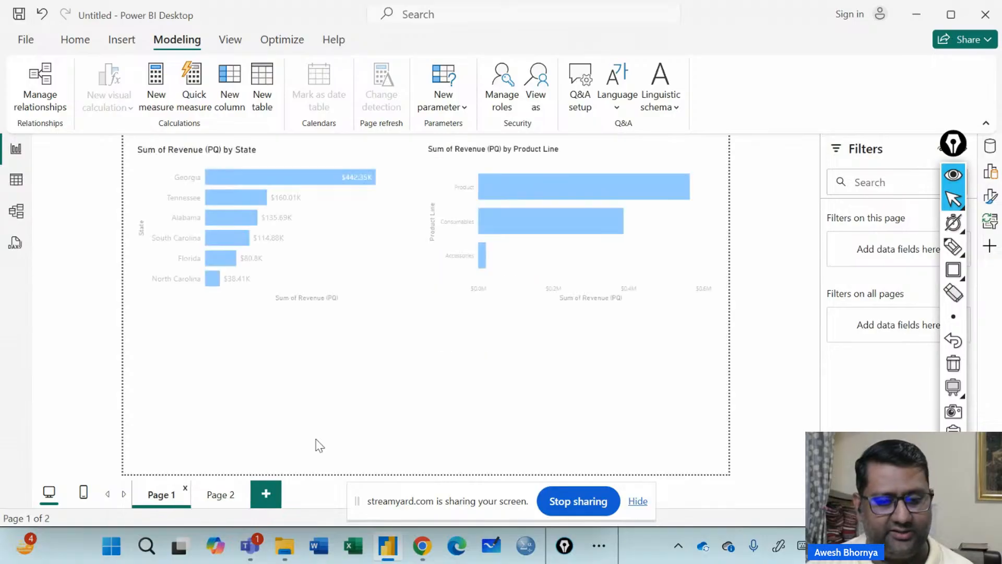
key(ctrl+v)
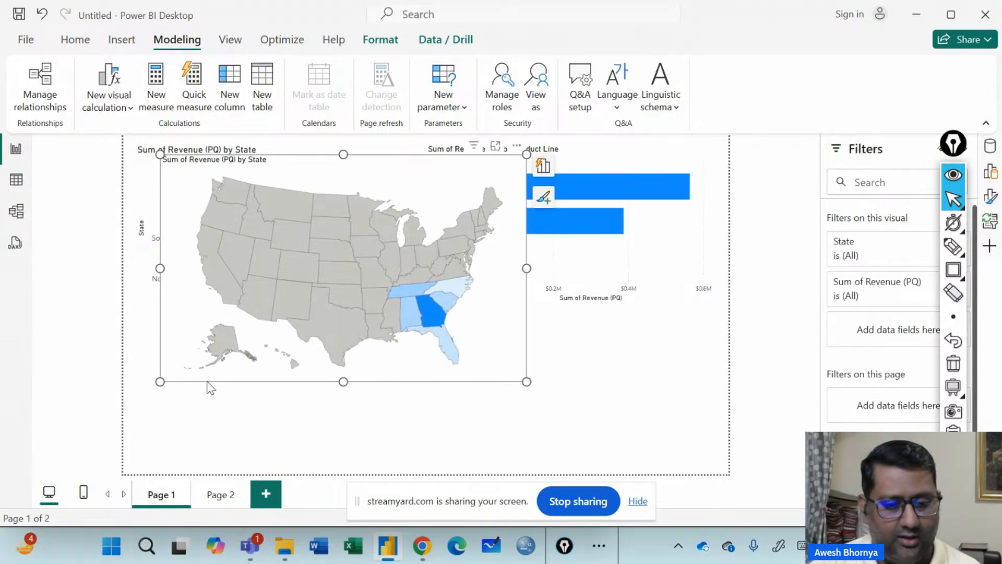
drag(158, 381, 264, 296)
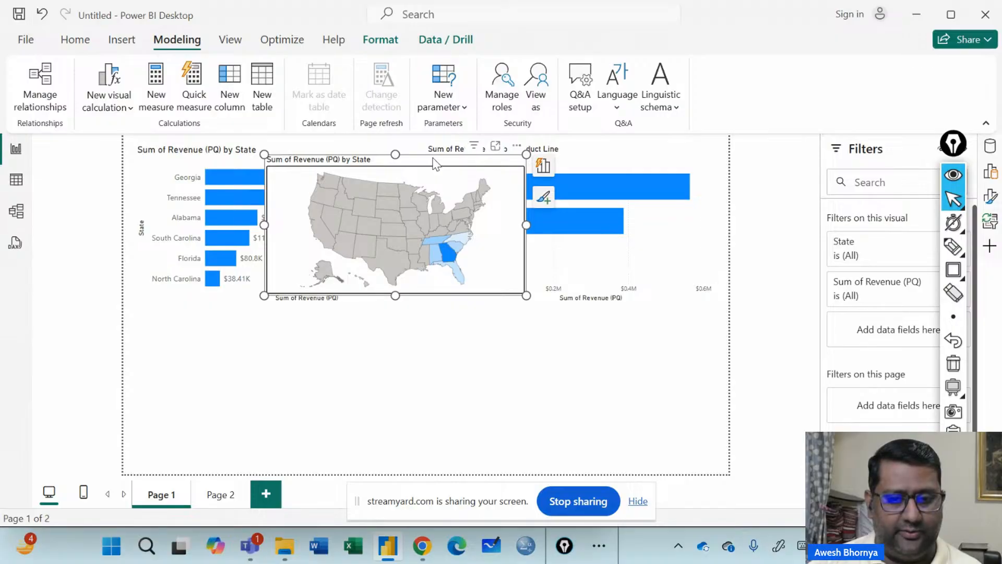
drag(402, 179, 316, 331)
- Cross-highlight the bar charts by selecting Georgia, North Carolina and Florida in turn on the shape map
click(327, 422)
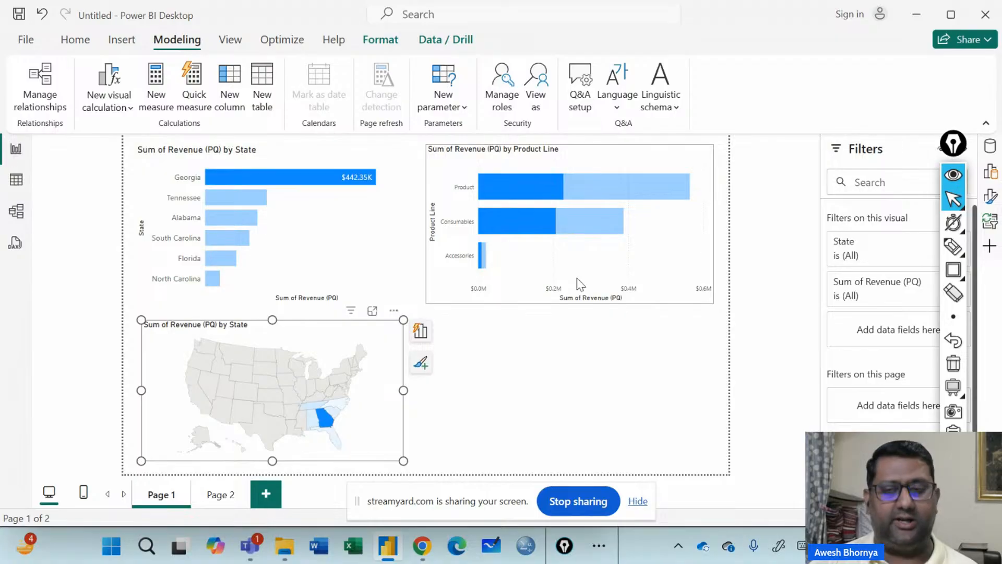
click(340, 403)
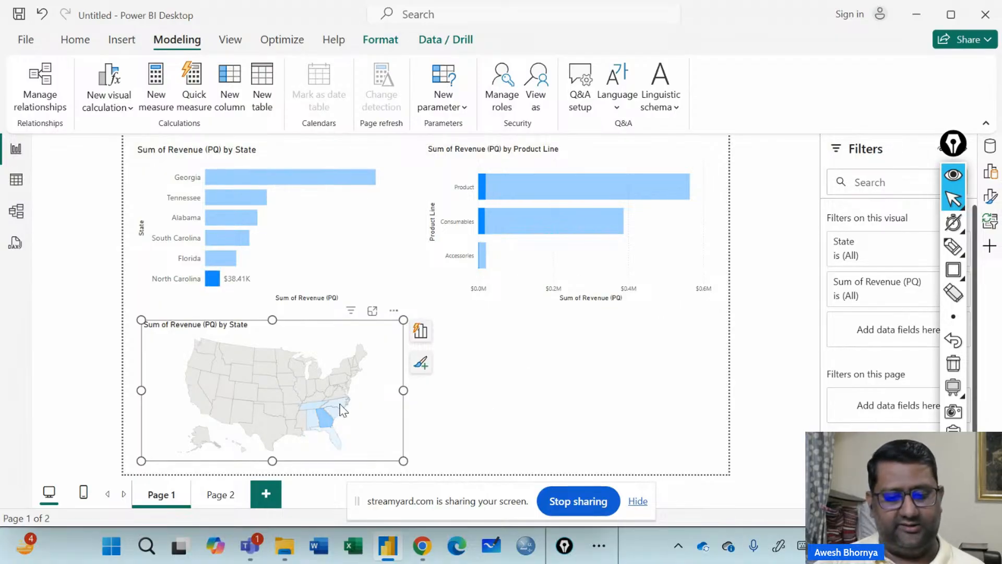
click(331, 436)
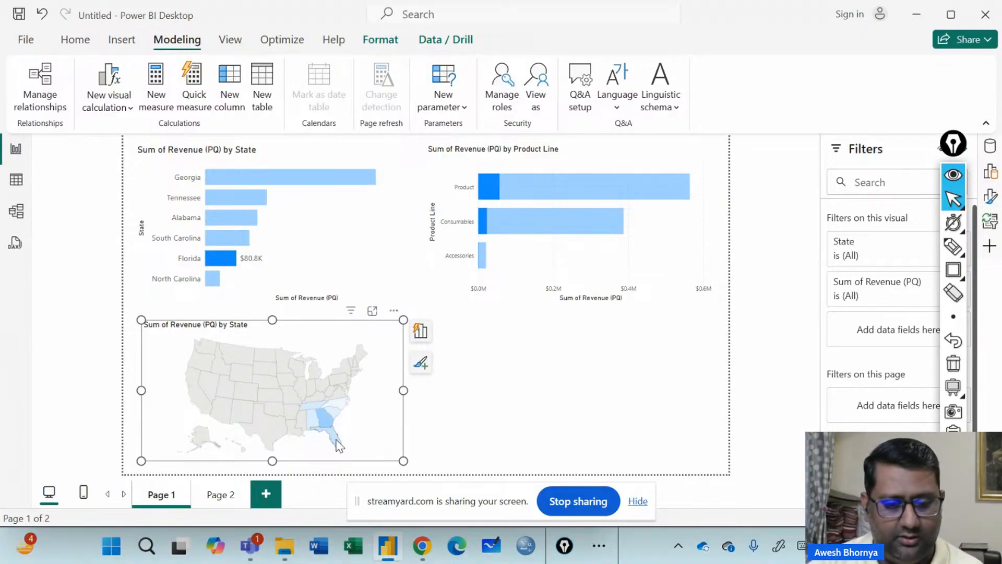
mouse_move(338, 445)
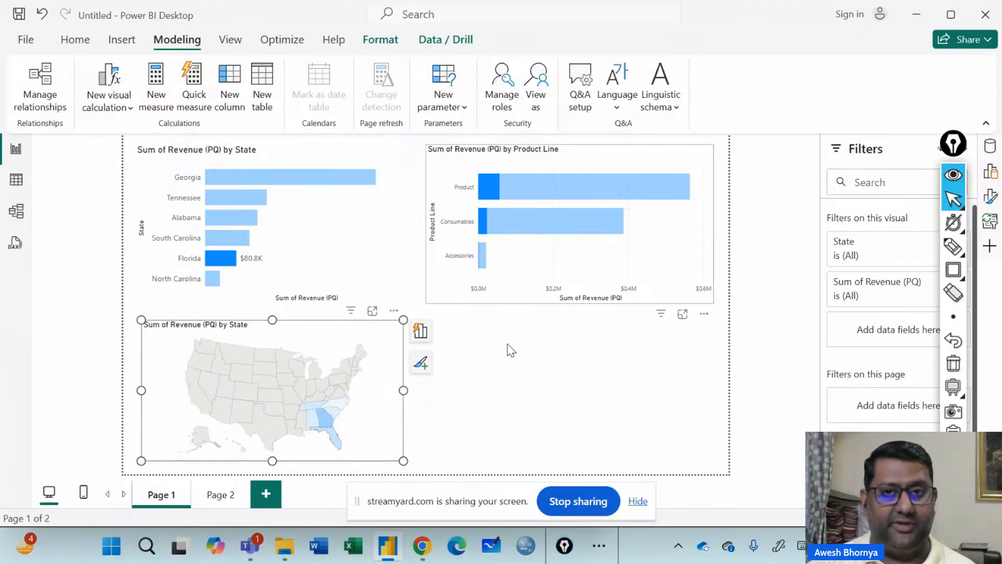
- Clear the state highlighting and delete the shape map from Page 1
click(531, 369)
click(337, 347)
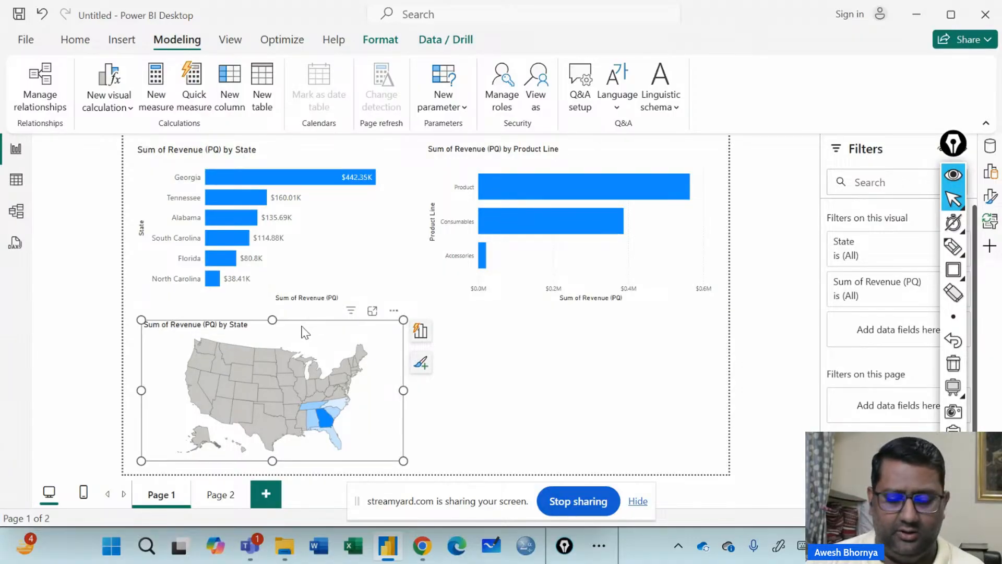
key(Delete)
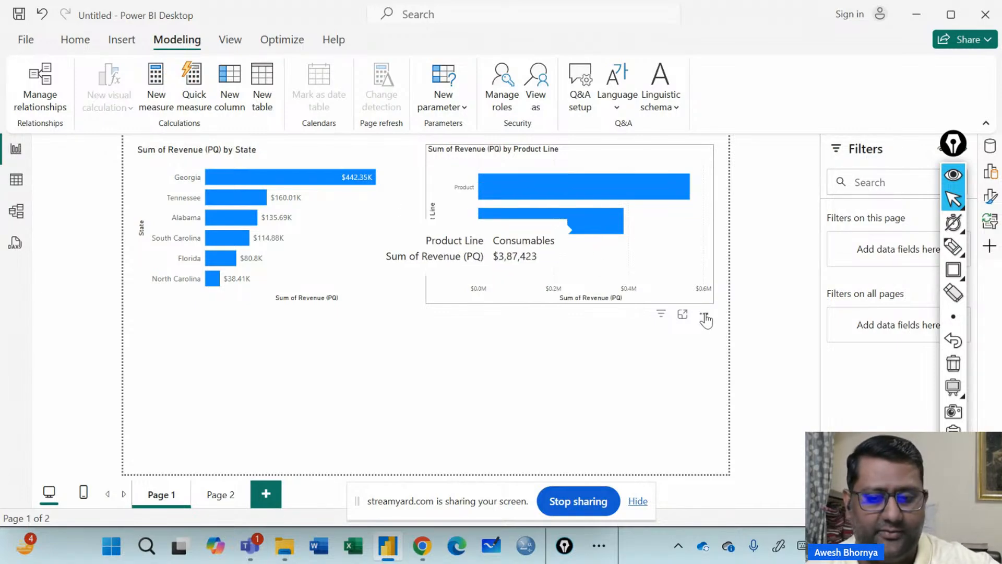
- Cross-highlight the State chart by selecting the Product bar in the revenue by Product Line chart
click(674, 160)
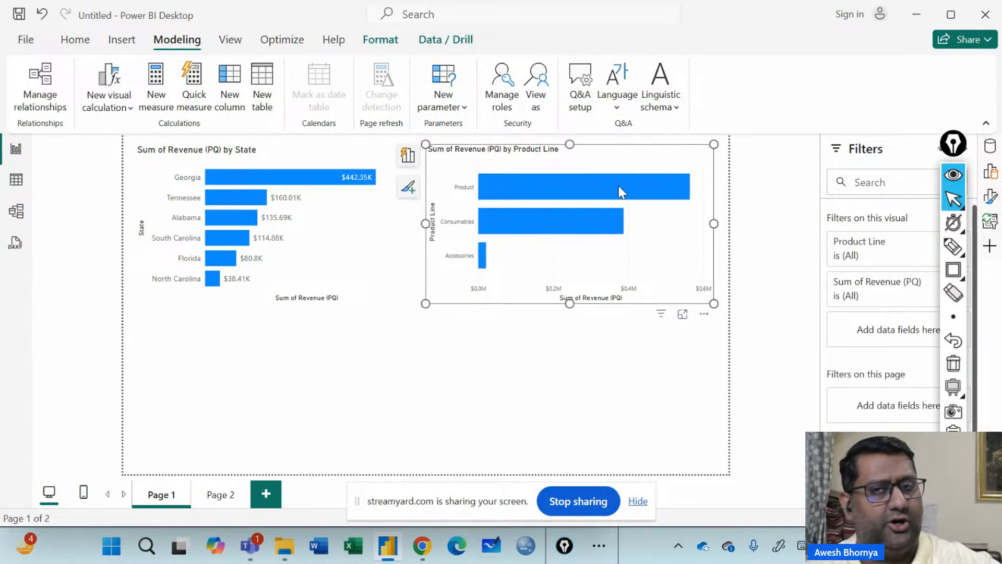
click(569, 183)
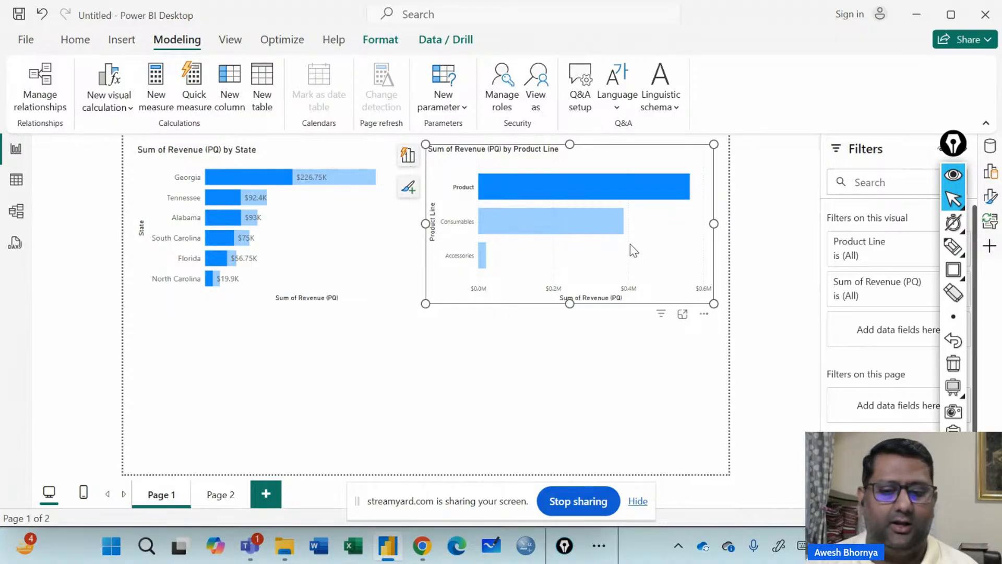
- Clear the Product bar highlighting and move the annotation toolbar clear of the page and visual filters
click(658, 248)
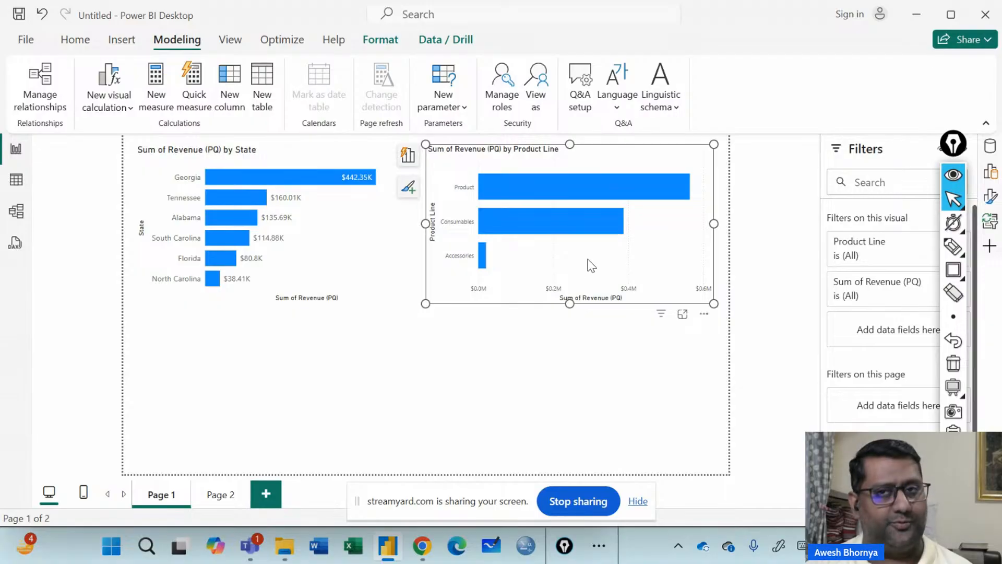
drag(954, 143, 789, 140)
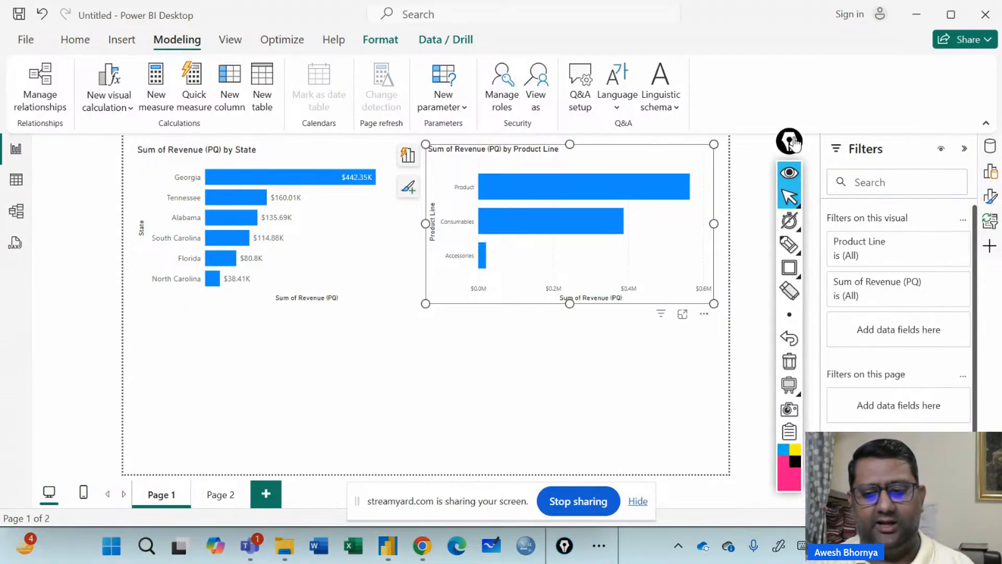
- Try adding Description from the Products table to the revenue by Product Line chart and view it in focus mode
click(990, 146)
scroll(893, 355, down, 5)
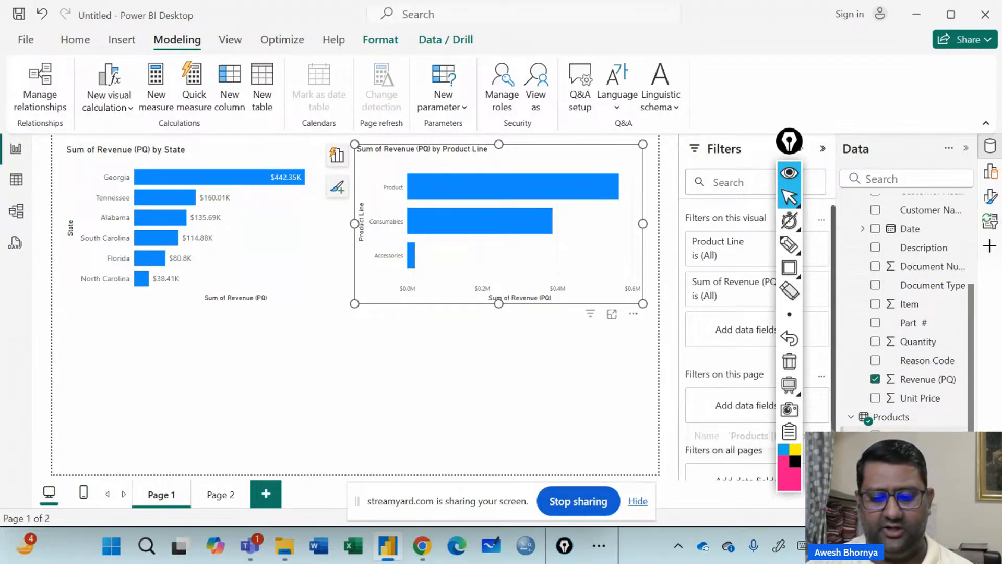
click(875, 436)
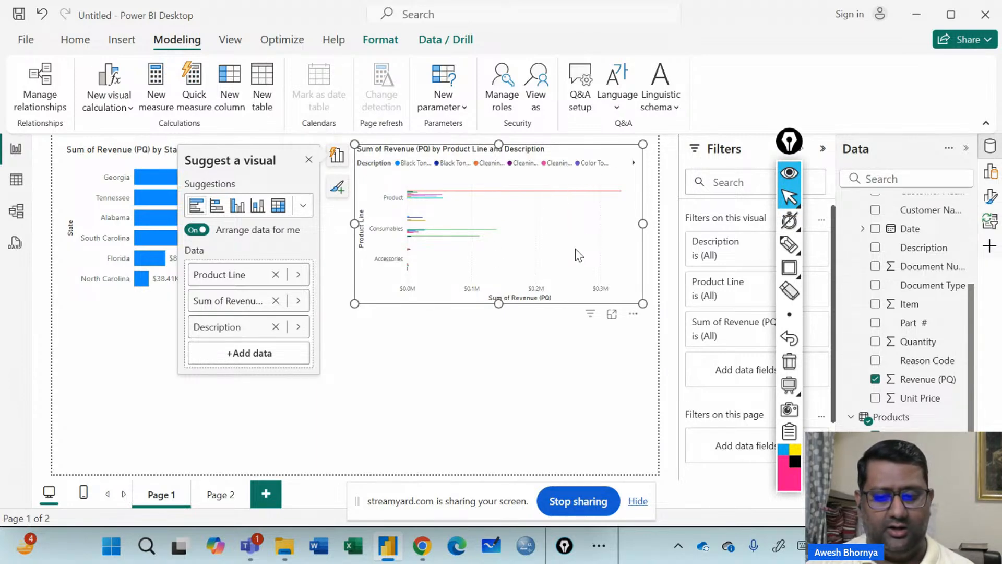
click(610, 314)
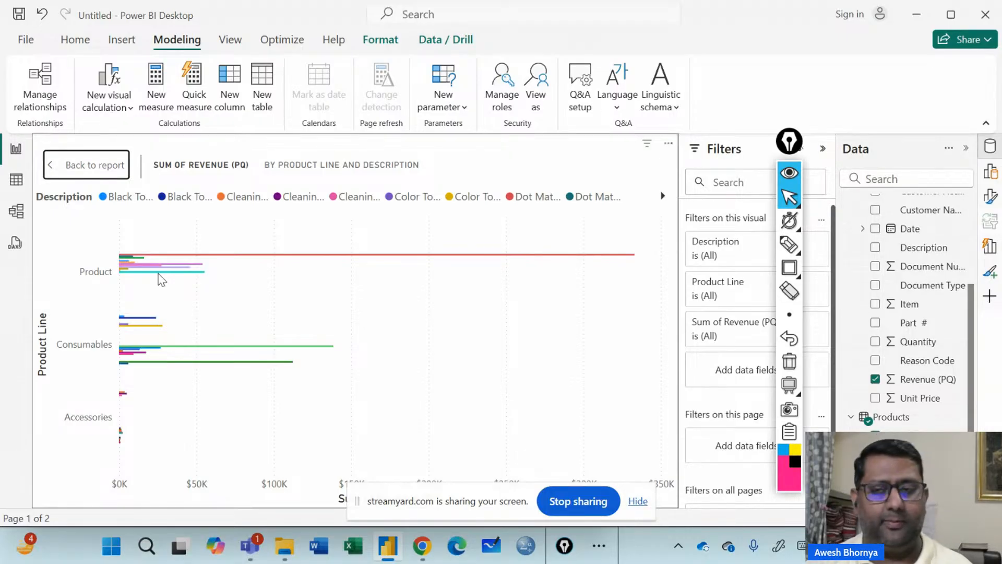
click(69, 166)
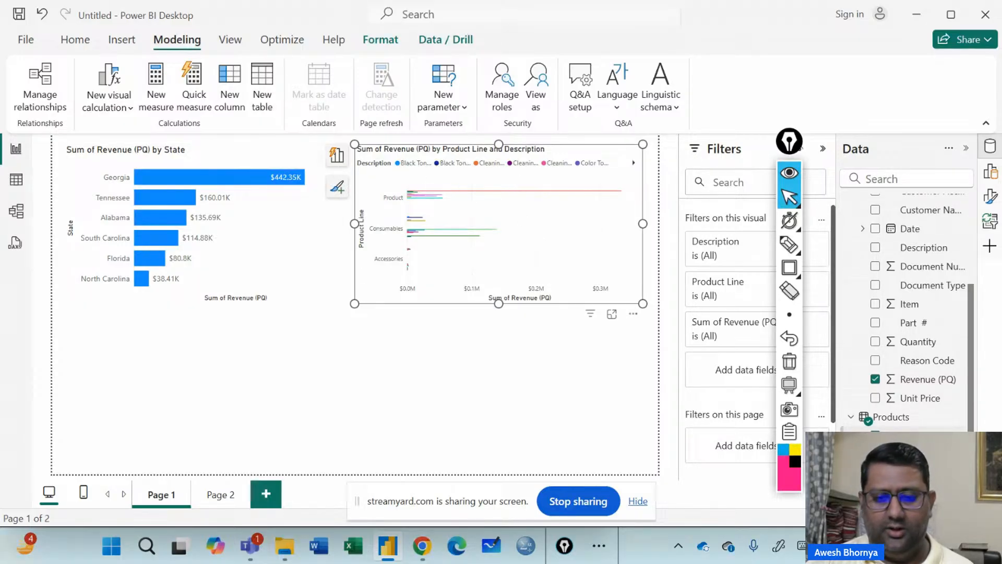
click(876, 436)
- Cross-highlight the State chart by the Product bar of the Product Line chart, and clear the highlighting again
click(439, 187)
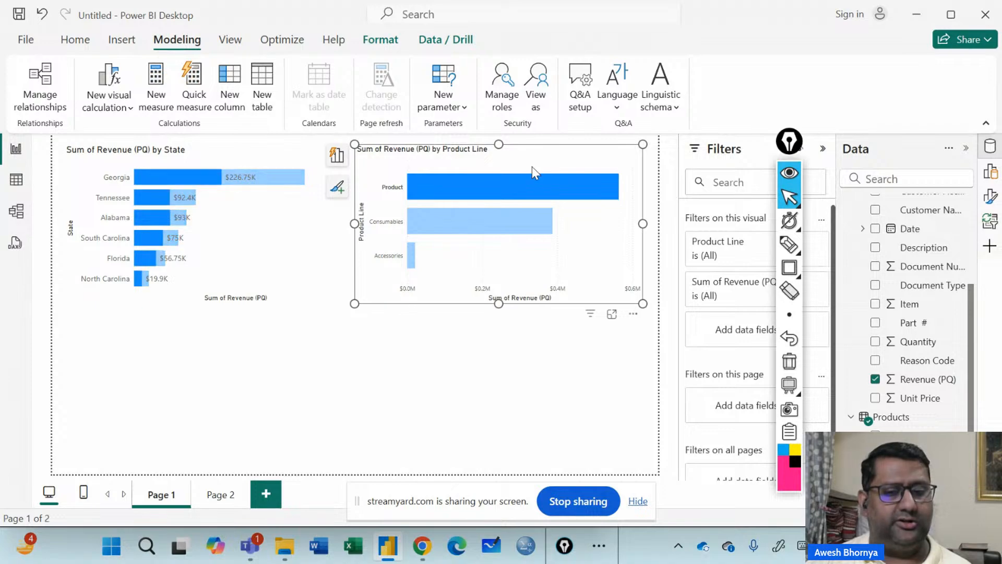
click(601, 241)
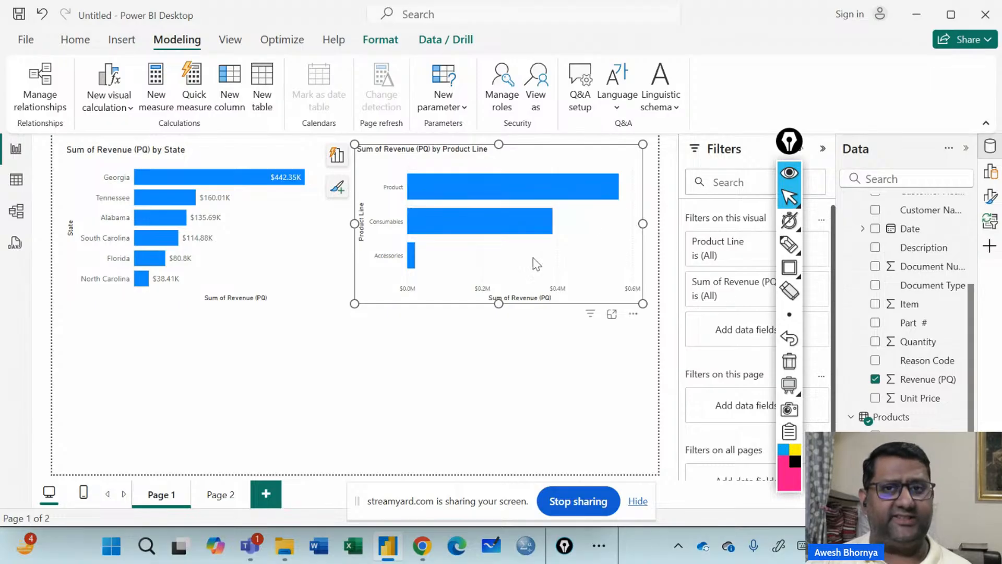
mouse_move(603, 184)
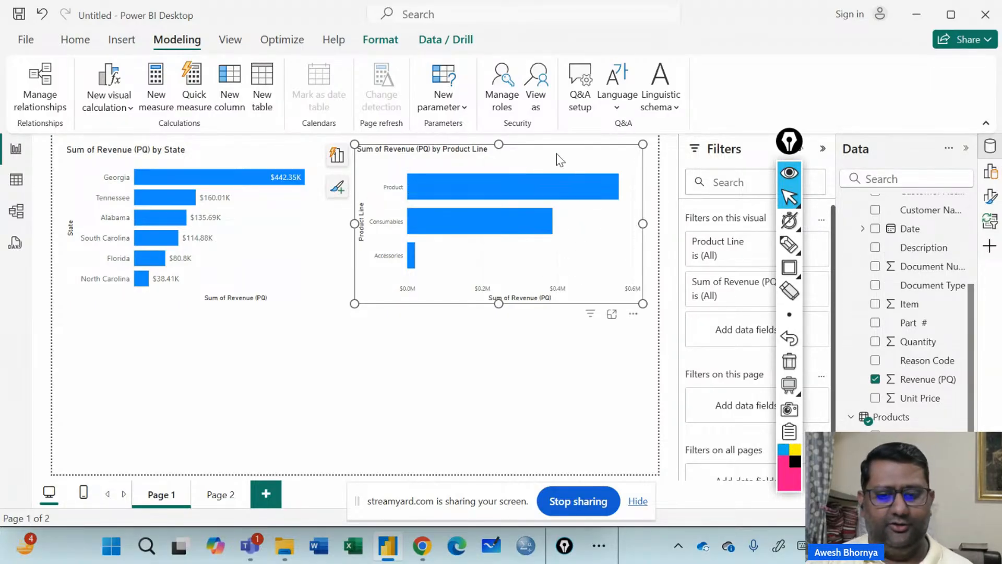
- Add Description from the Products table to the Product Line chart's Y-axis, directly below Product Line
click(990, 171)
scroll(907, 337, down, 3)
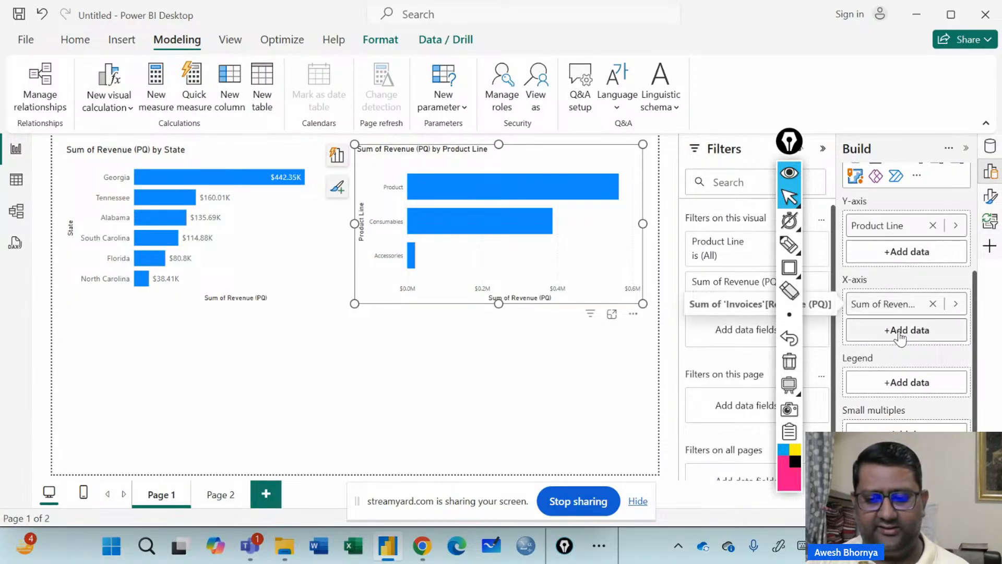
scroll(900, 357, up, 3)
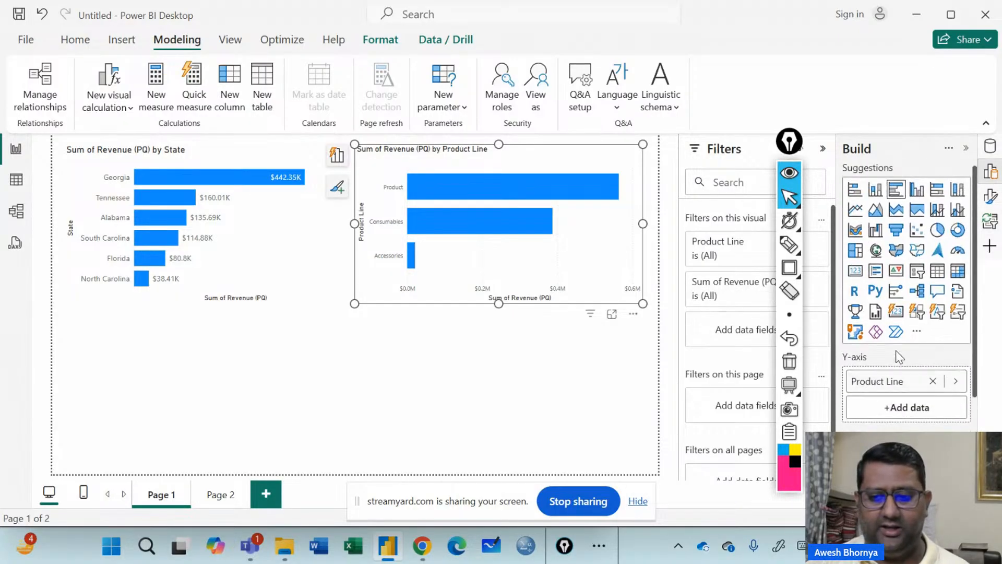
click(990, 147)
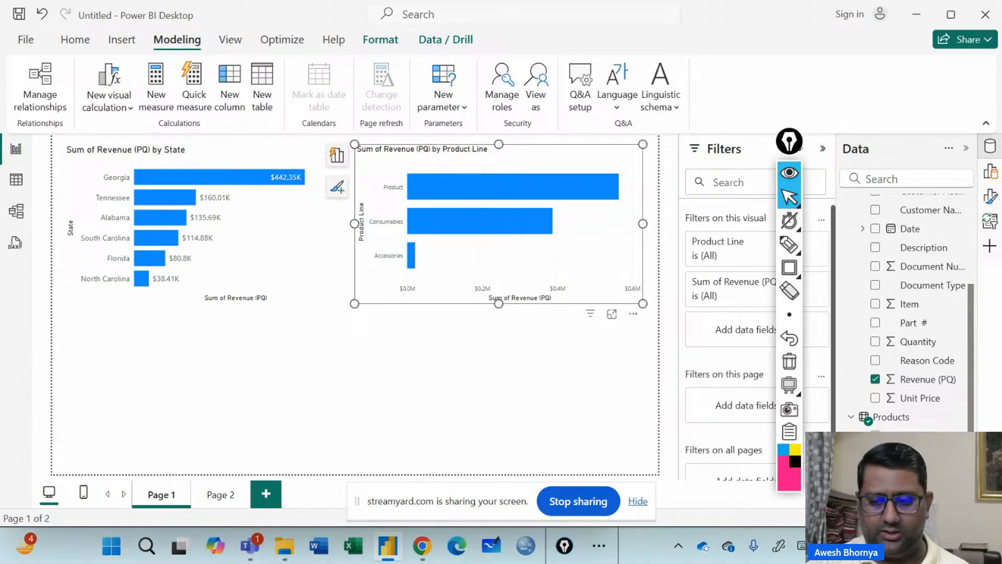
click(875, 248)
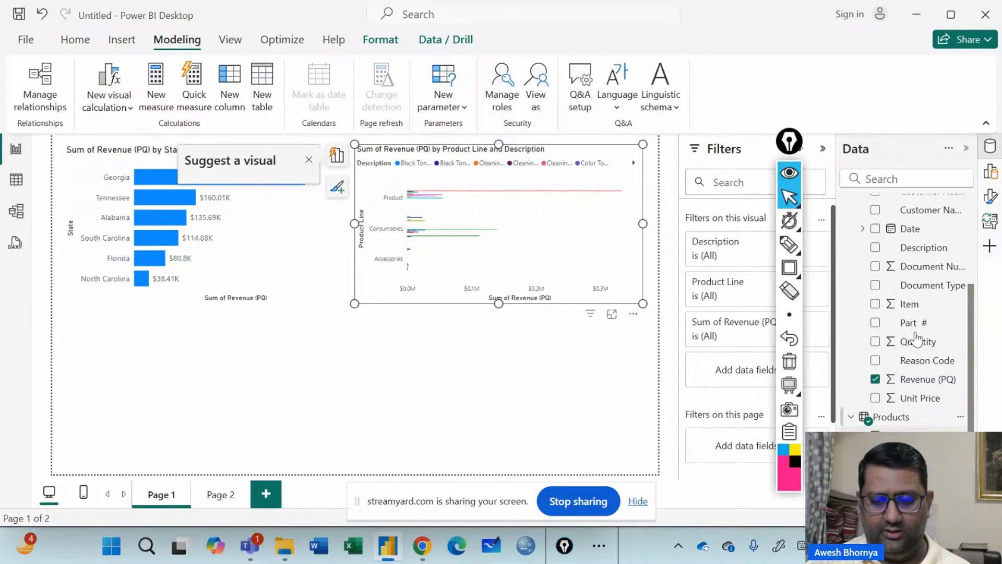
click(992, 175)
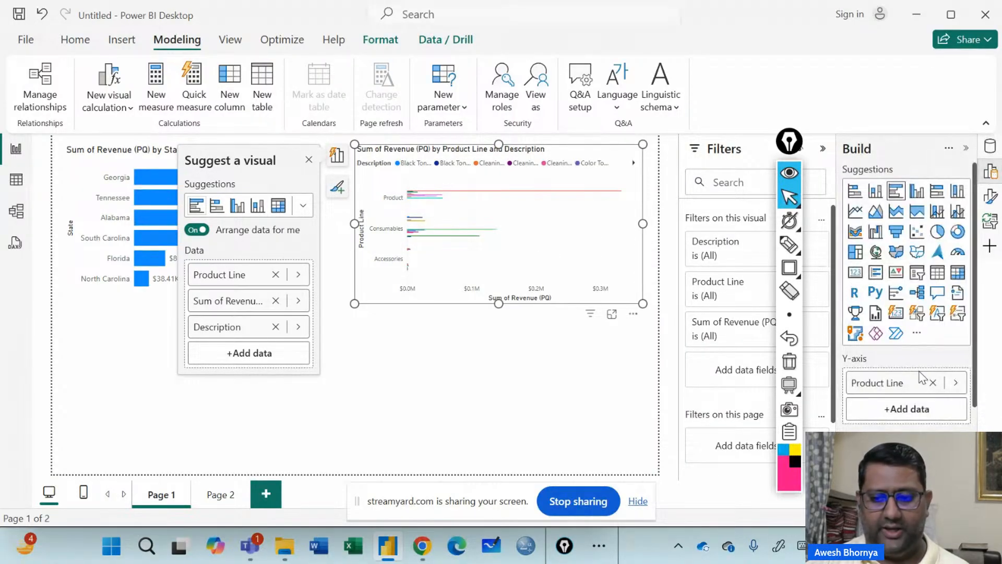
scroll(918, 375, down, 3)
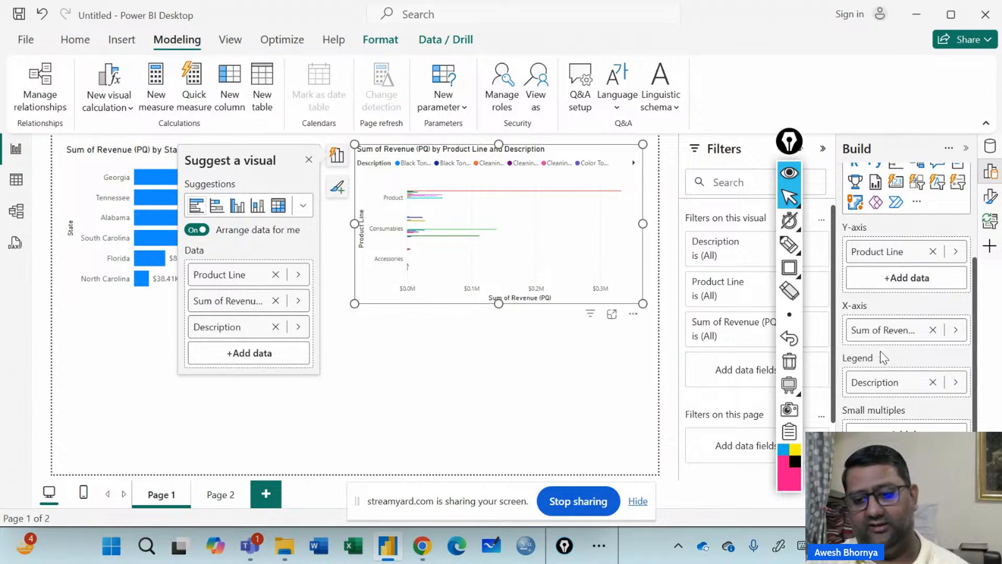
drag(895, 381, 908, 276)
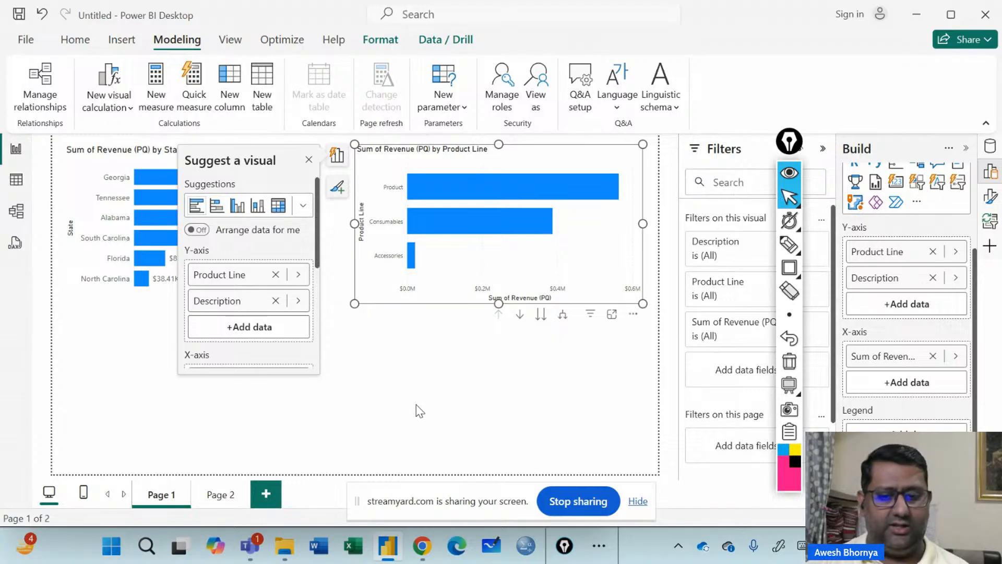
- Draw a rectangle annotation around the drill-down and expand controls beneath the Product Line chart
click(789, 268)
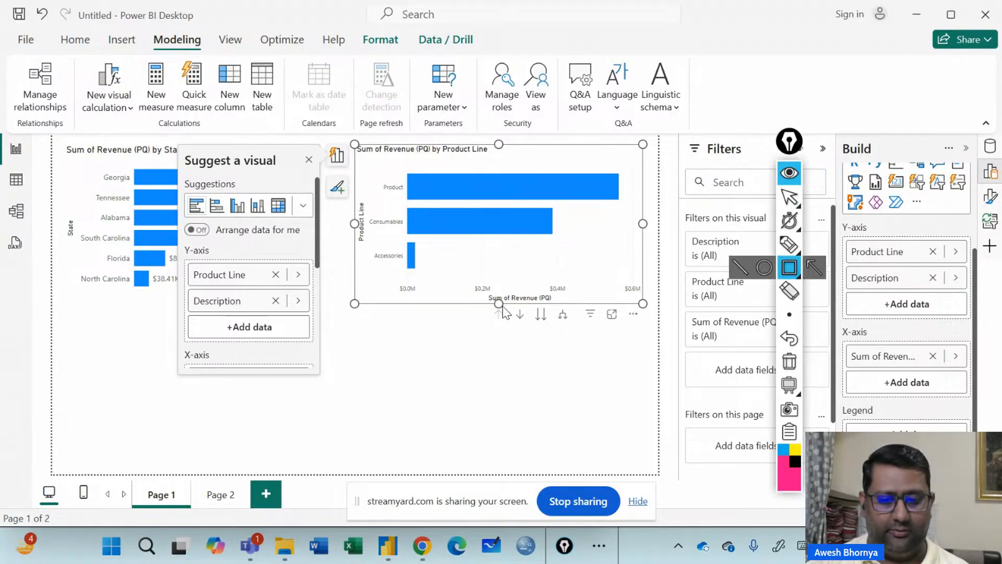
drag(511, 306, 573, 329)
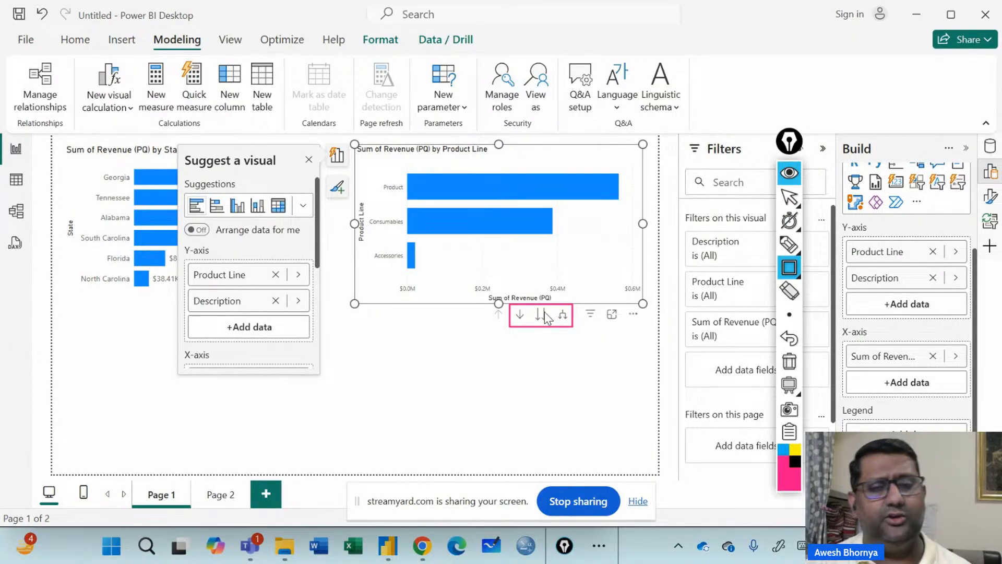
- Turn on drill-down for the Sum of Revenue (PQ) by Product Line chart and drill into the Product bar
click(790, 198)
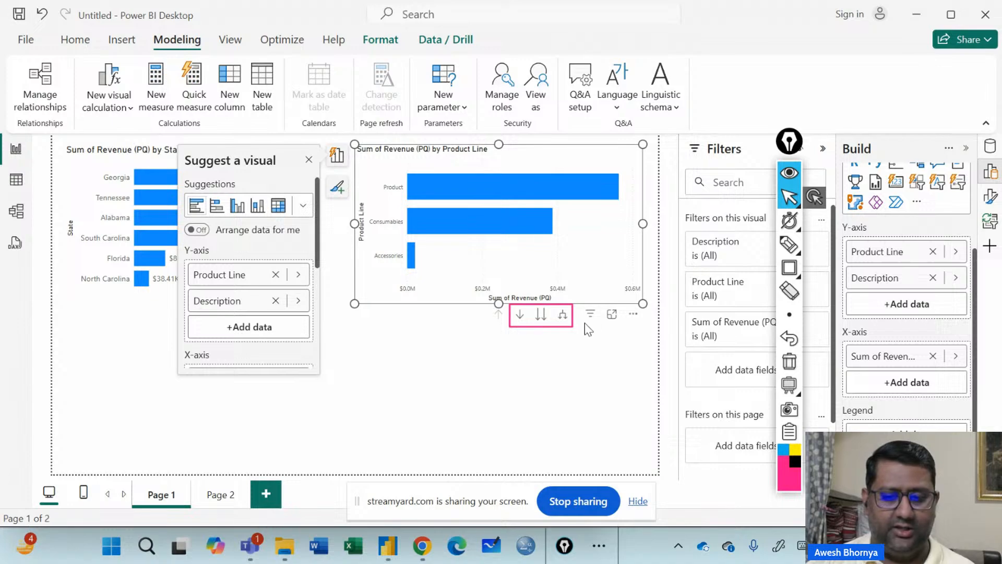
mouse_move(592, 319)
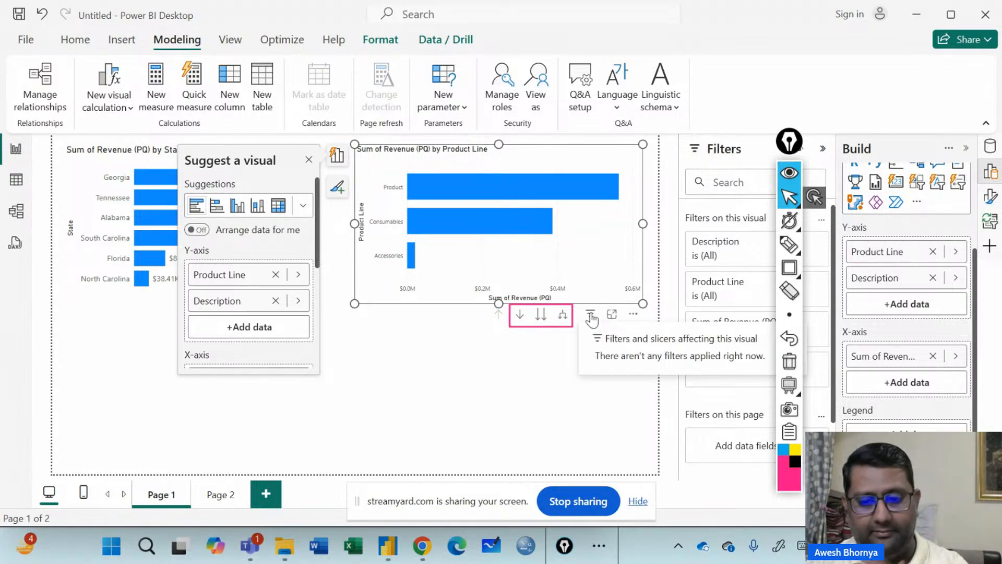
drag(791, 140, 997, 157)
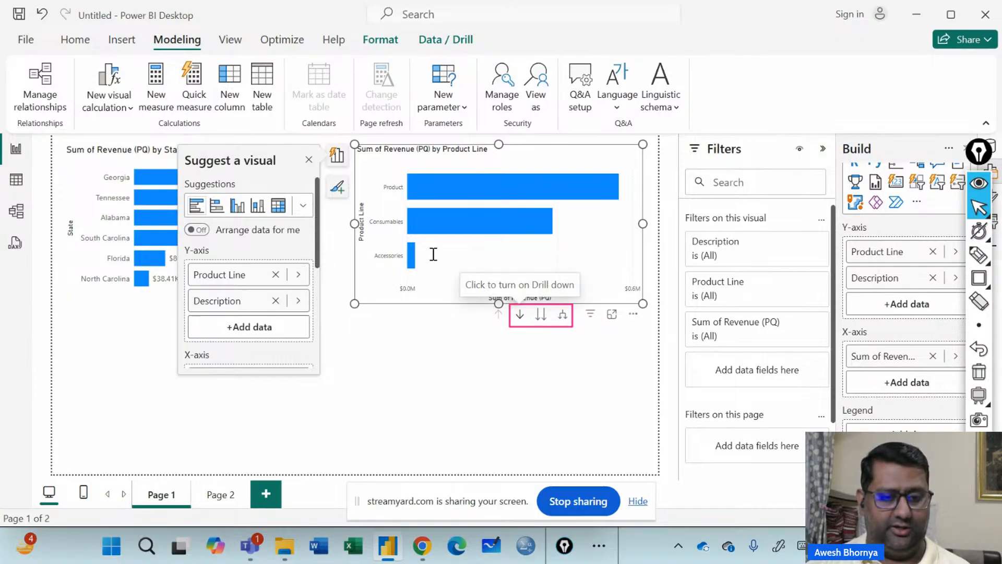
click(497, 197)
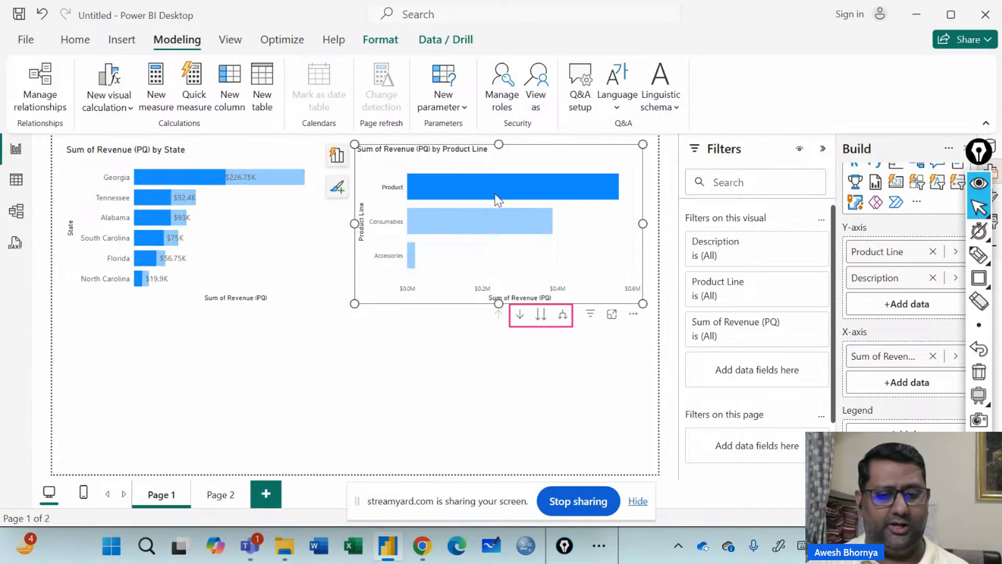
click(505, 273)
click(520, 315)
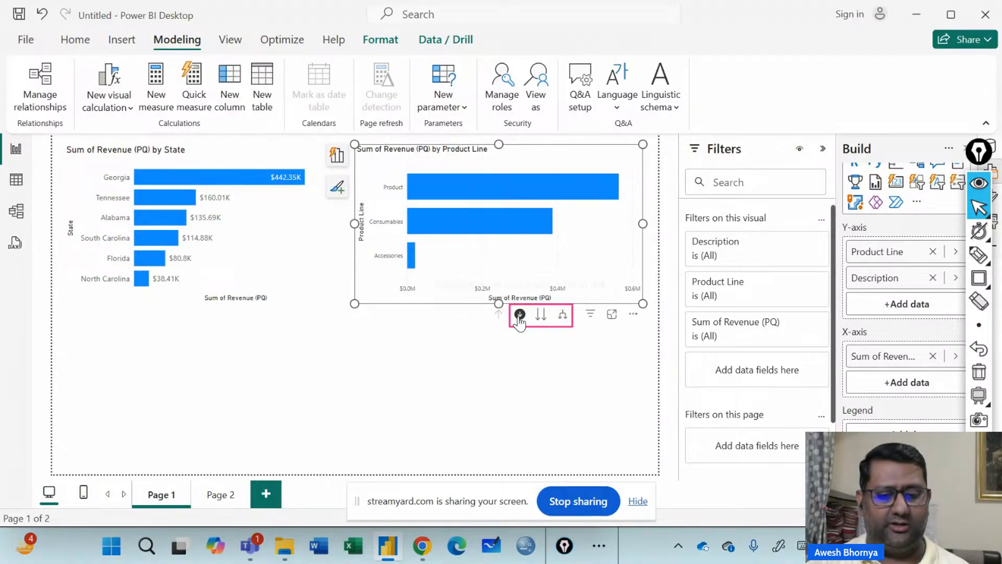
click(512, 184)
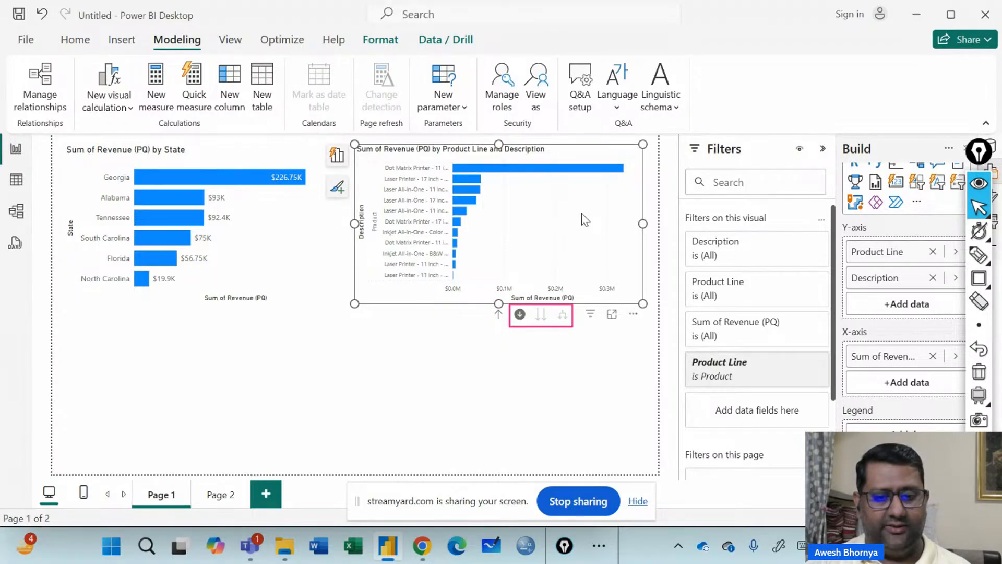
mouse_move(455, 169)
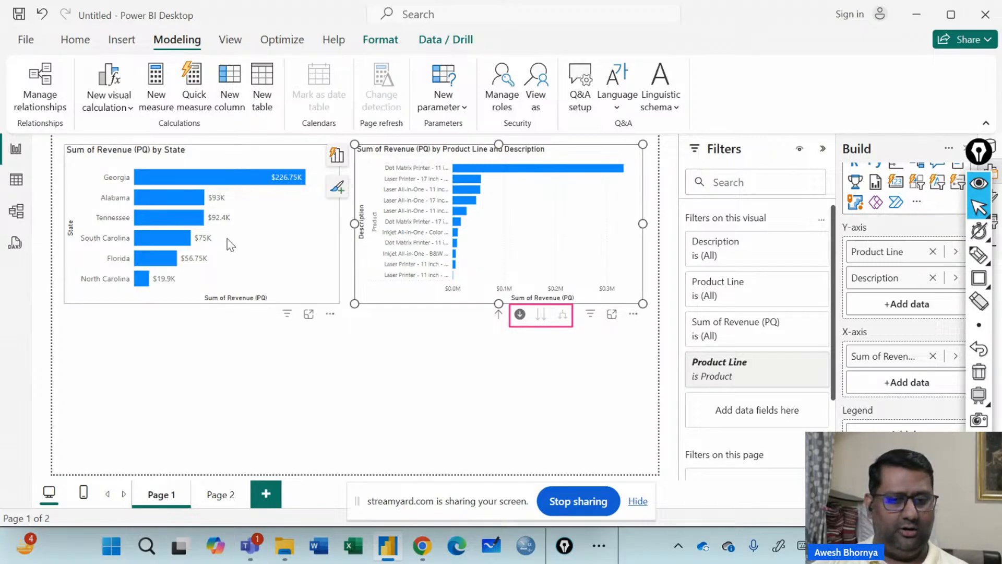
- Drill back up to the product lines, then drill into Product and Consumables in turn, returning to the product-line level each time
click(498, 313)
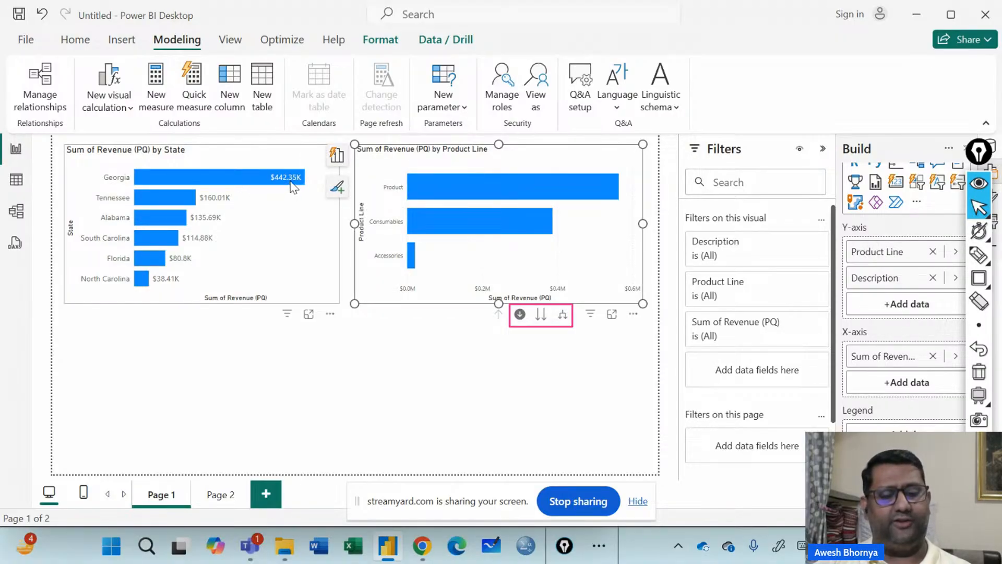
mouse_move(297, 186)
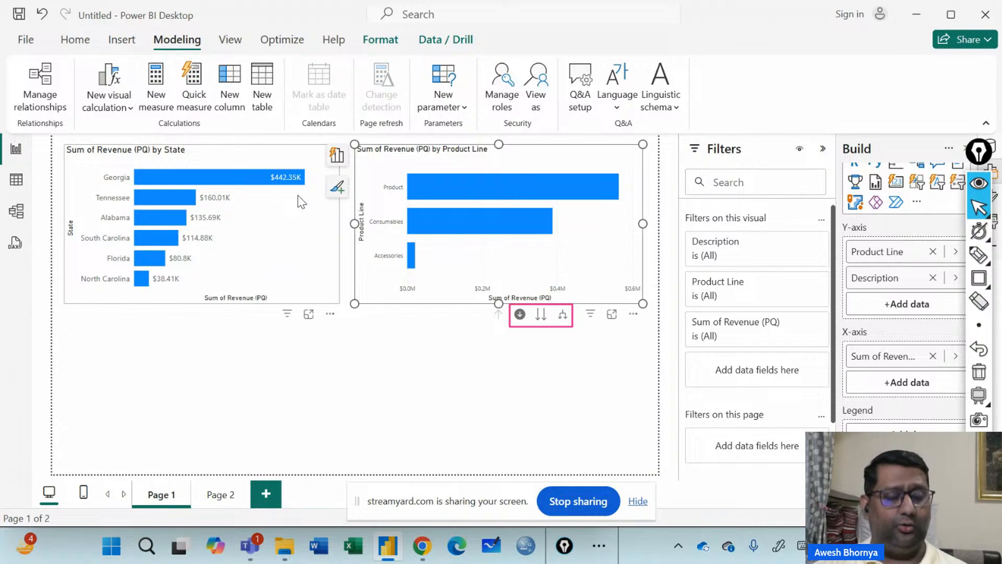
click(510, 185)
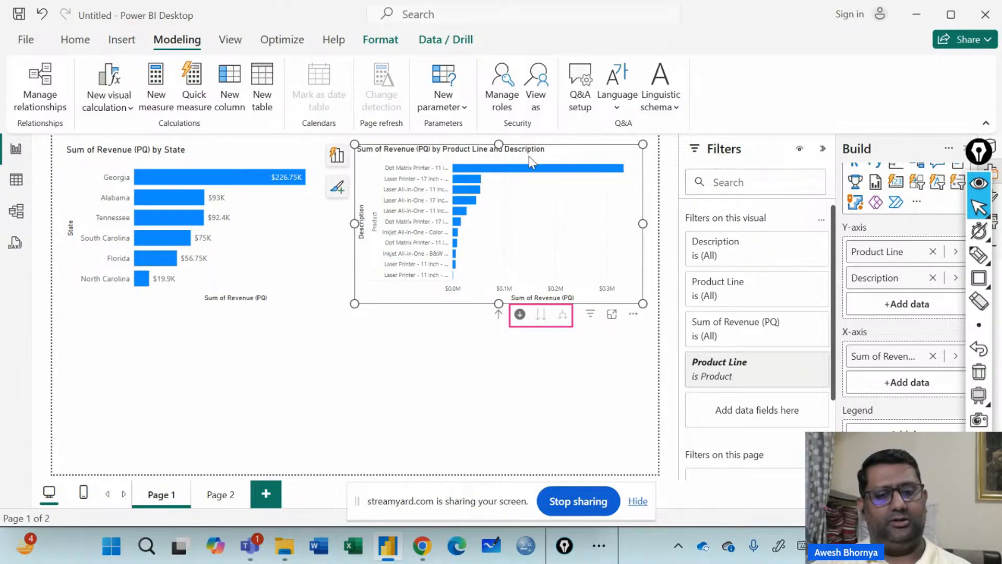
click(499, 313)
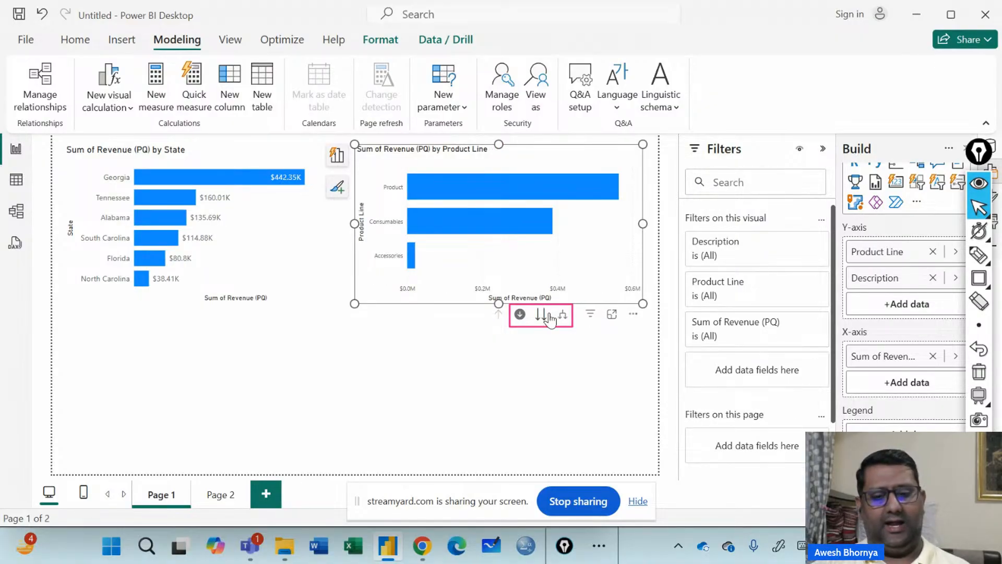
click(477, 231)
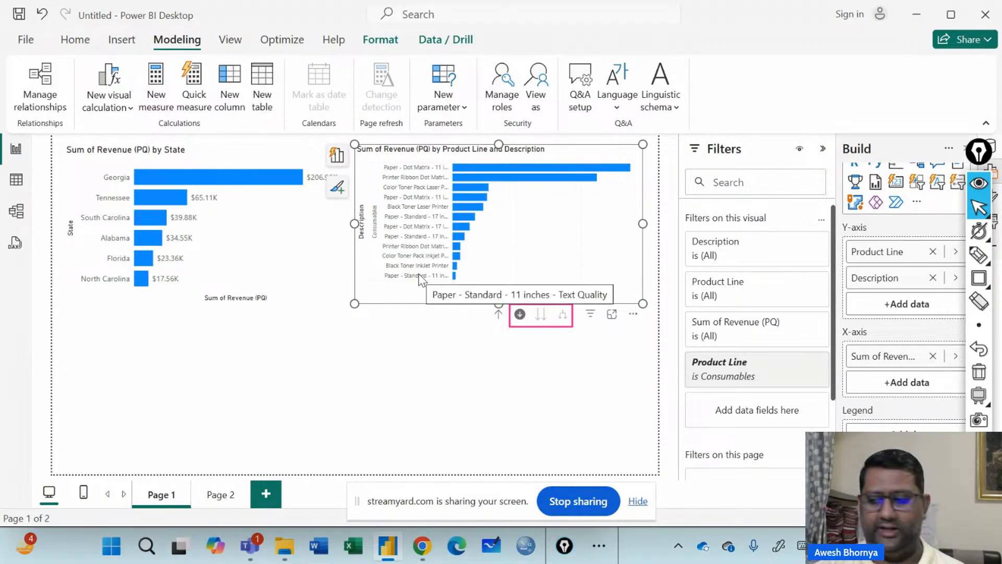
click(499, 315)
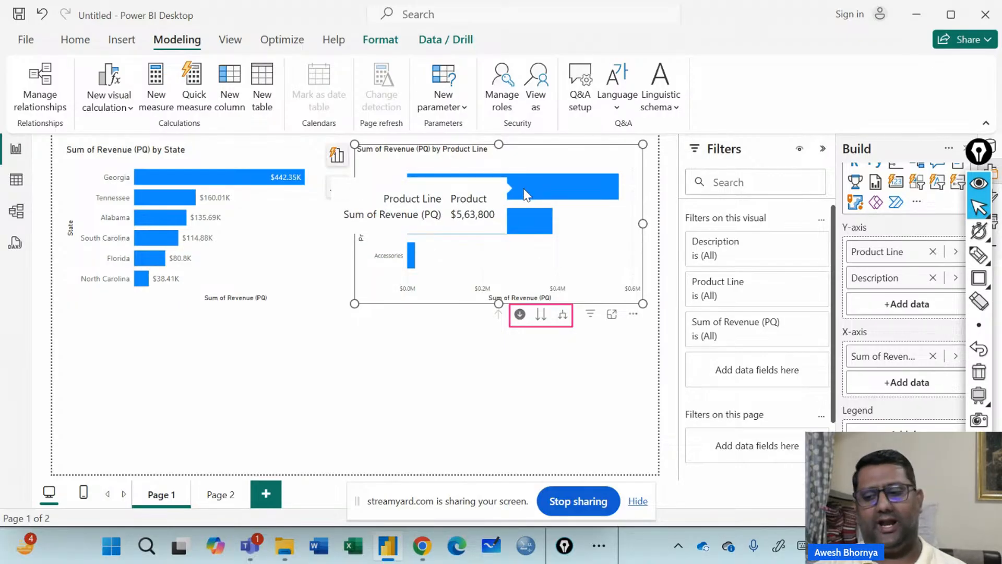
- Turn off drill-down, take the whole chart to the Description level and examine all items in focus mode
click(520, 313)
click(540, 316)
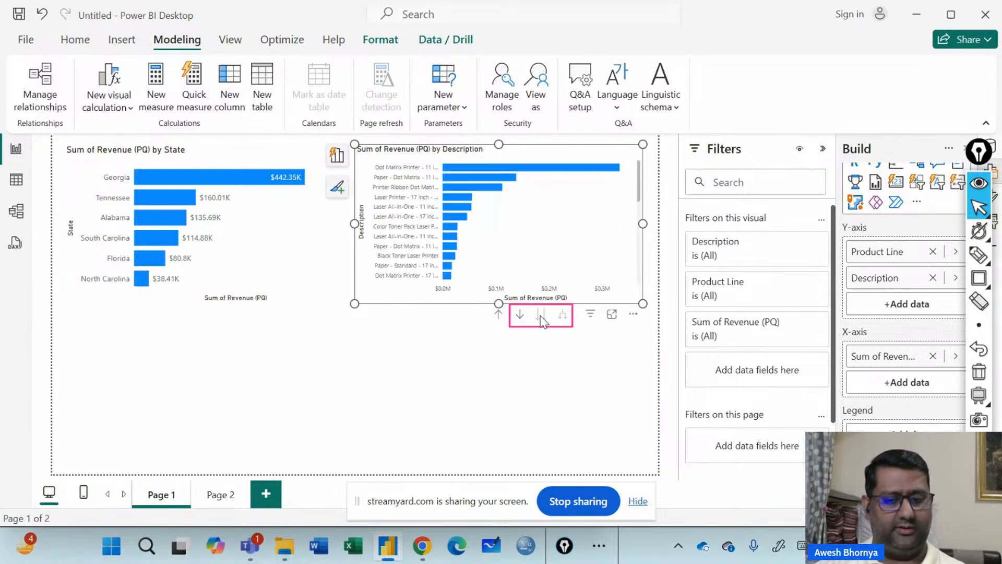
click(612, 314)
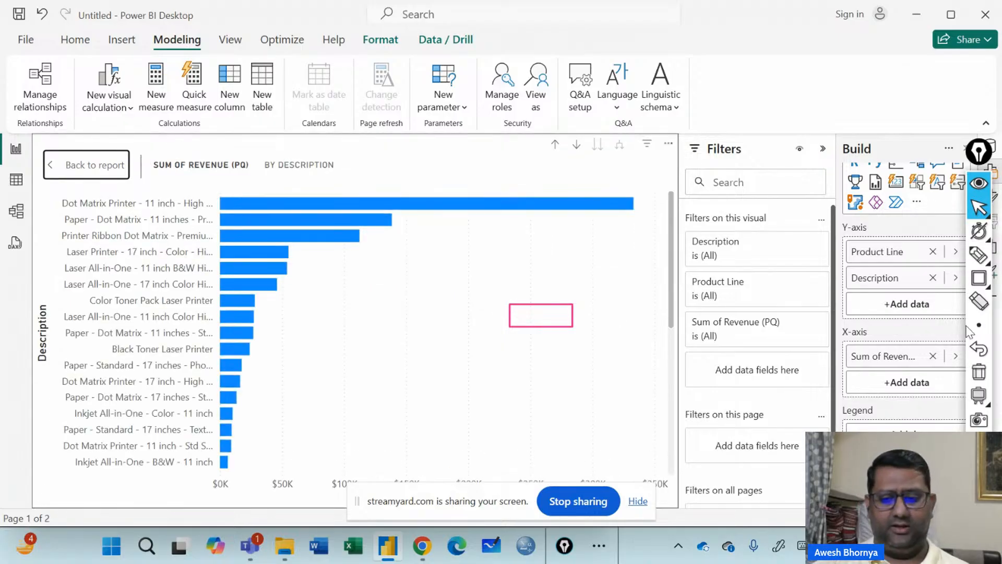
click(979, 372)
scroll(280, 224, down, 10)
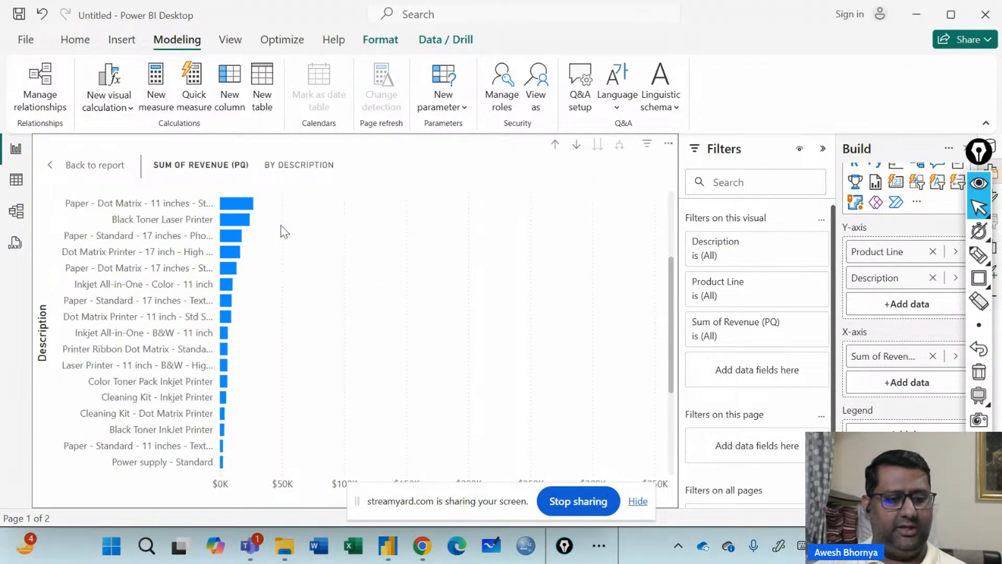
scroll(278, 254, up, 10)
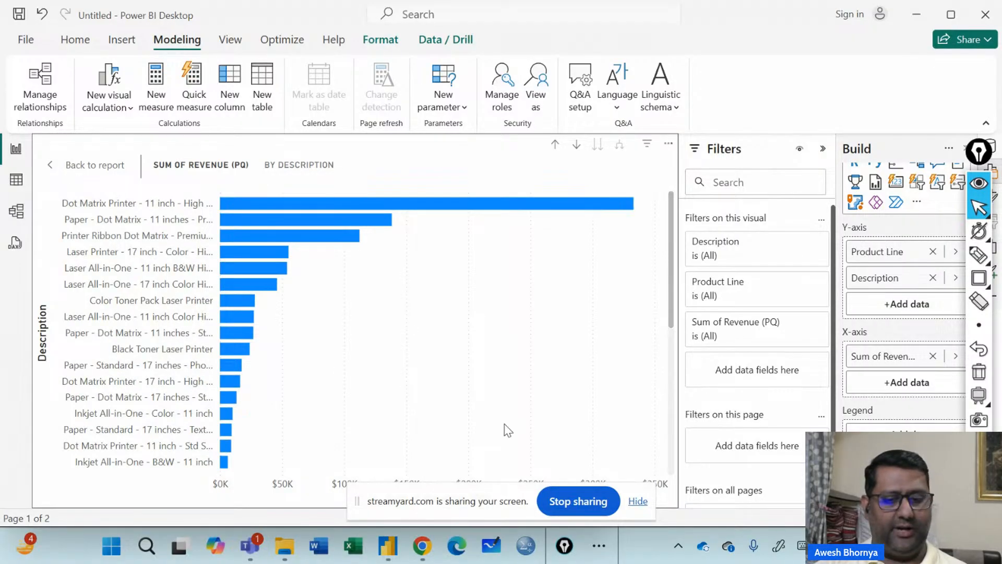
- Drill back up to Product Line and expand the hierarchy one level to show both Product Line and Description
click(555, 146)
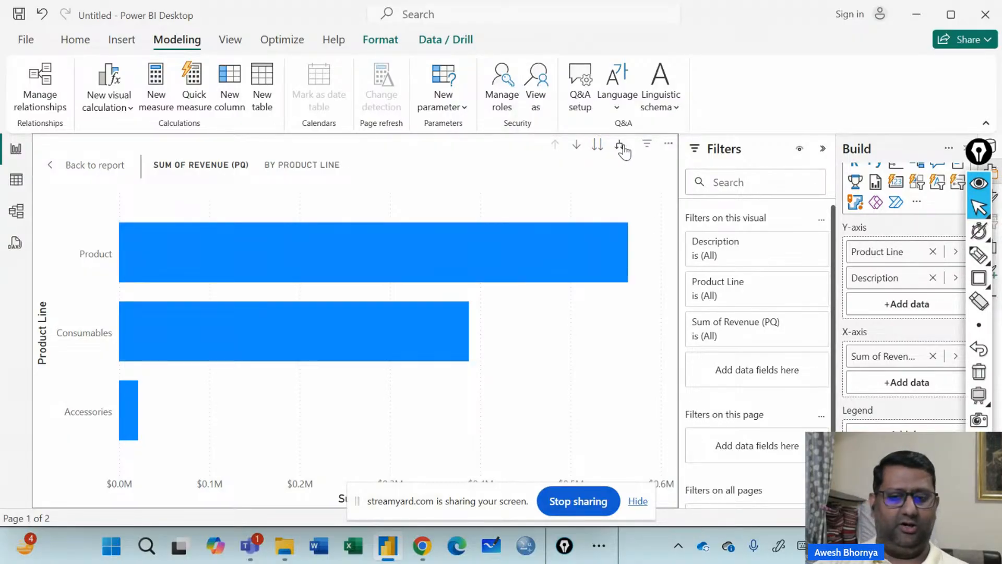
click(619, 145)
scroll(331, 266, down, 1)
scroll(95, 254, up, 1)
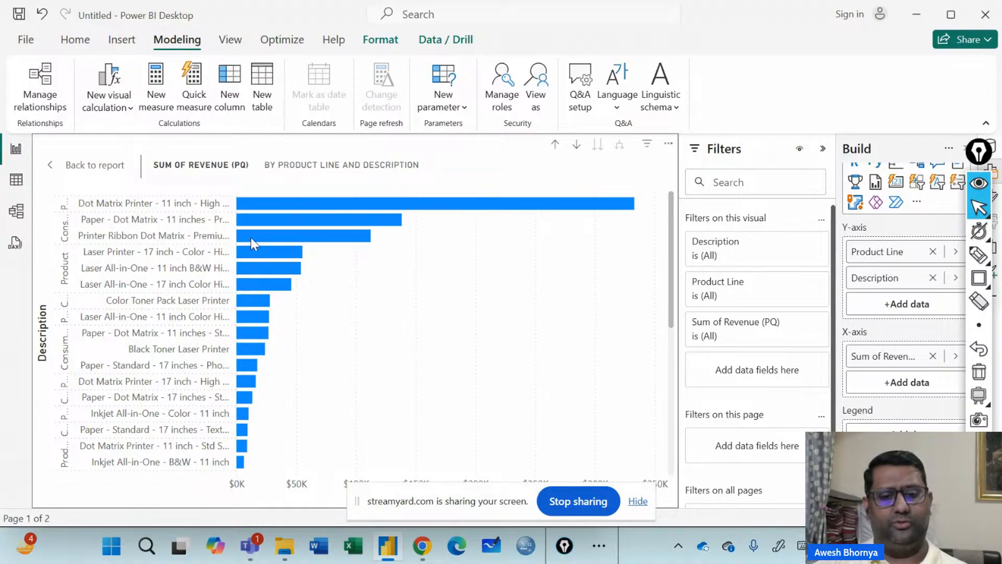
mouse_move(255, 236)
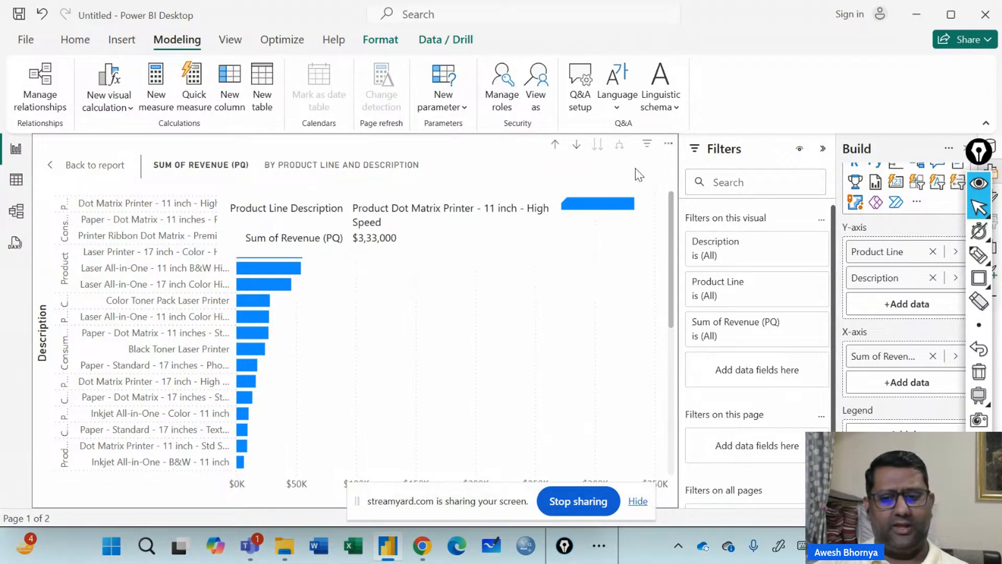
- Sort the chart's axis by Product Line Description and look through the grouped items
click(669, 144)
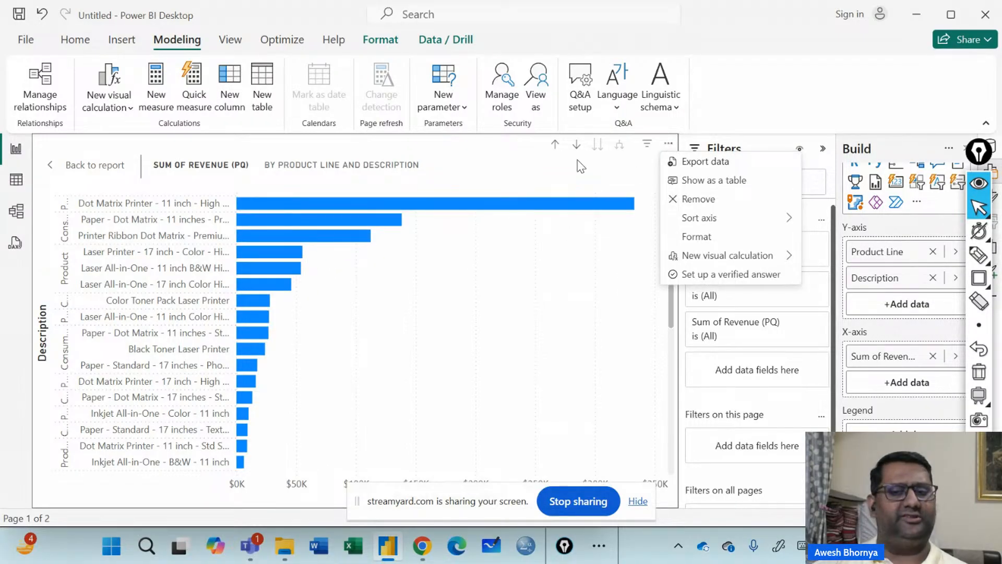
mouse_move(703, 219)
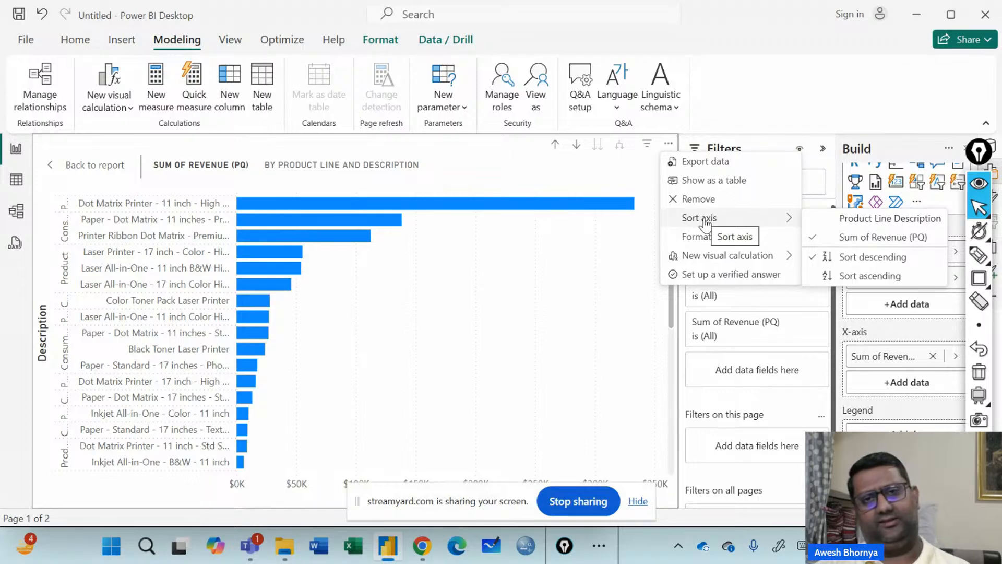
click(869, 222)
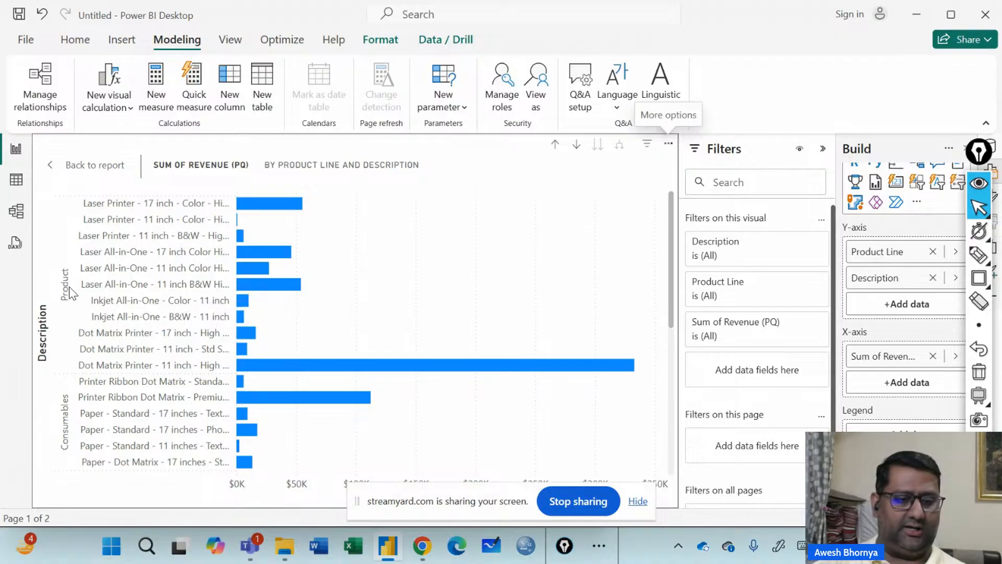
scroll(291, 241, down, 4)
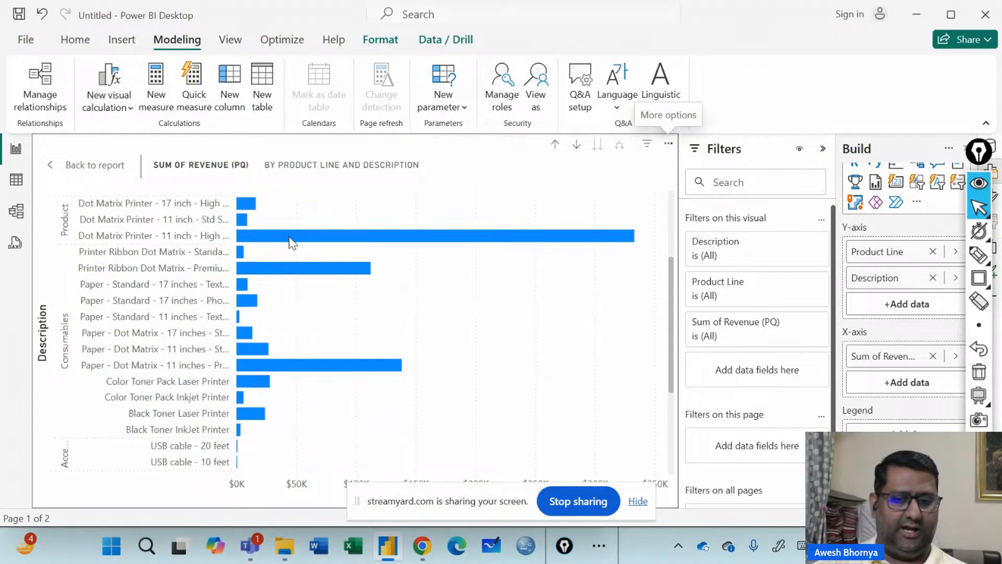
scroll(118, 292, up, 4)
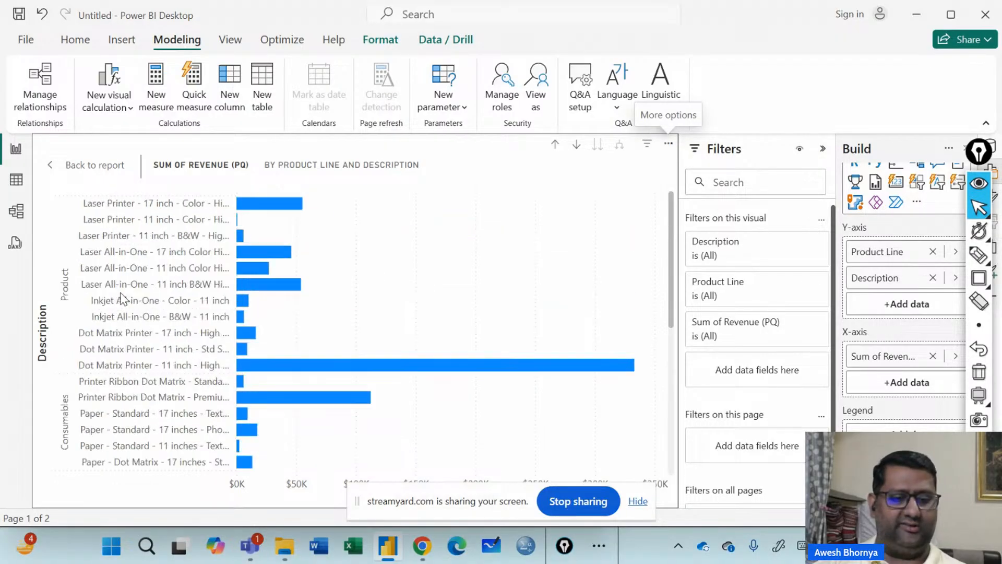
- Change the chart's Product Line Description sort to ascending and look through the reordered groups
click(669, 143)
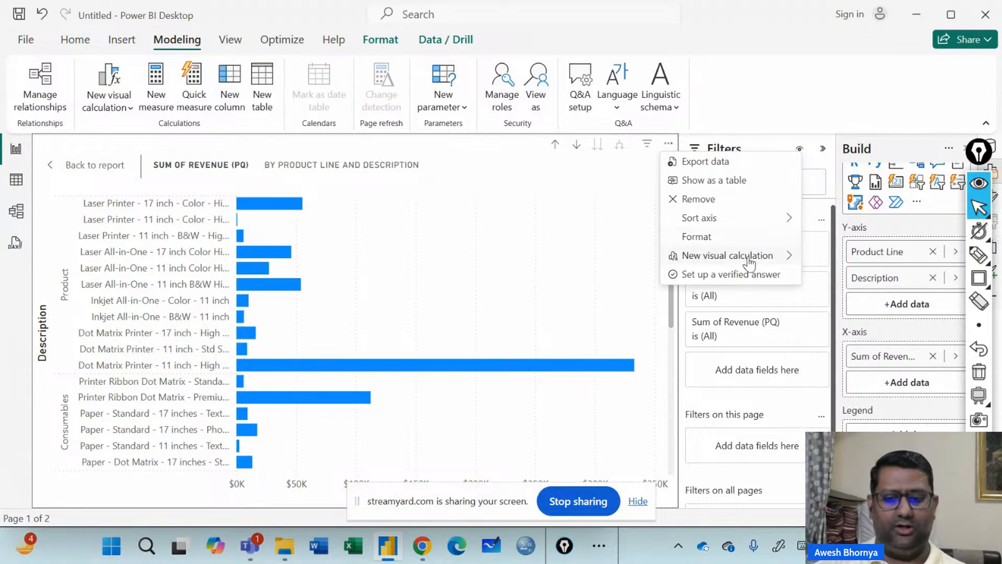
mouse_move(773, 219)
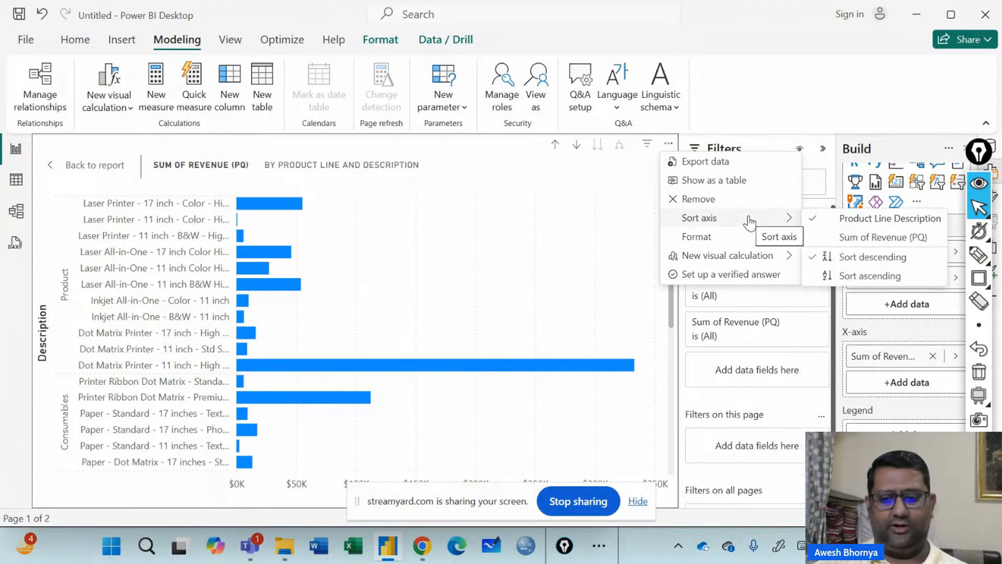
click(830, 282)
scroll(99, 270, down, 2)
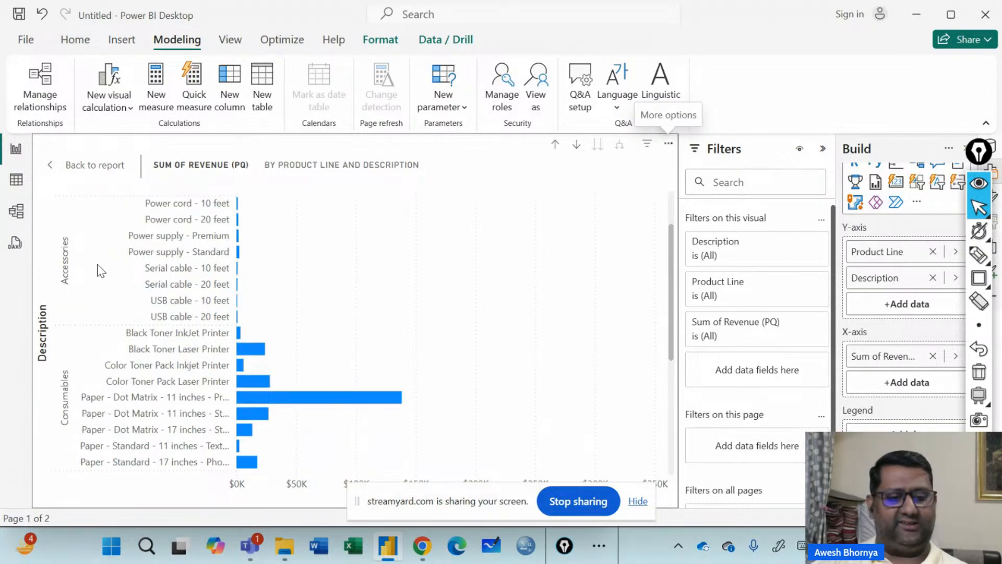
scroll(100, 271, down, 5)
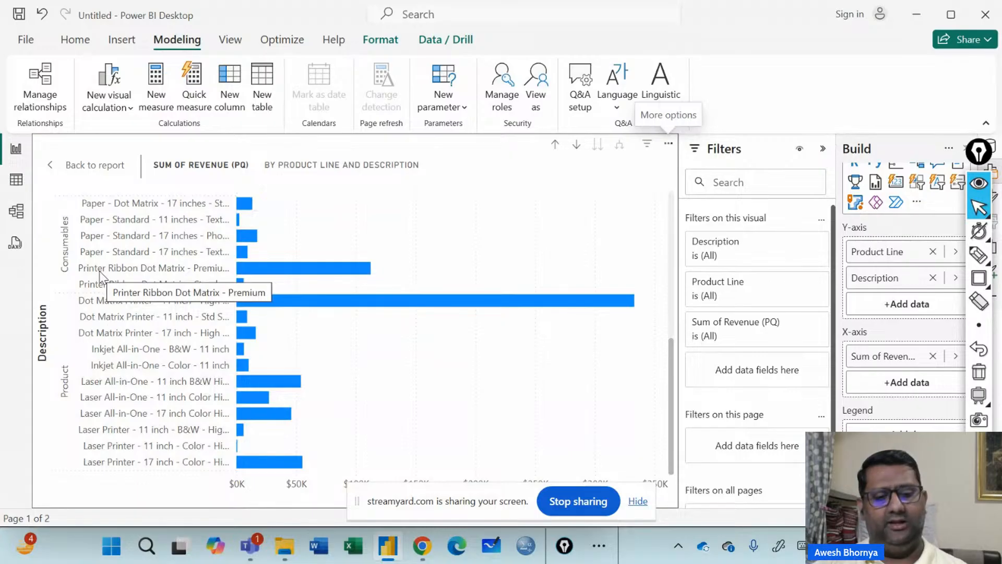
scroll(99, 271, up, 6)
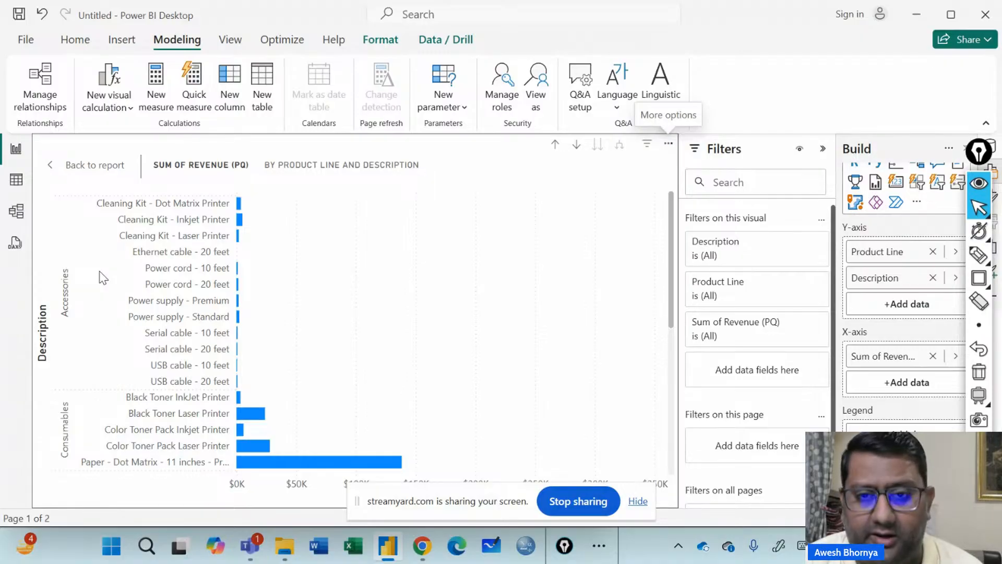
- Return to the report page and delete the revenue by Product Line and Description chart
click(107, 166)
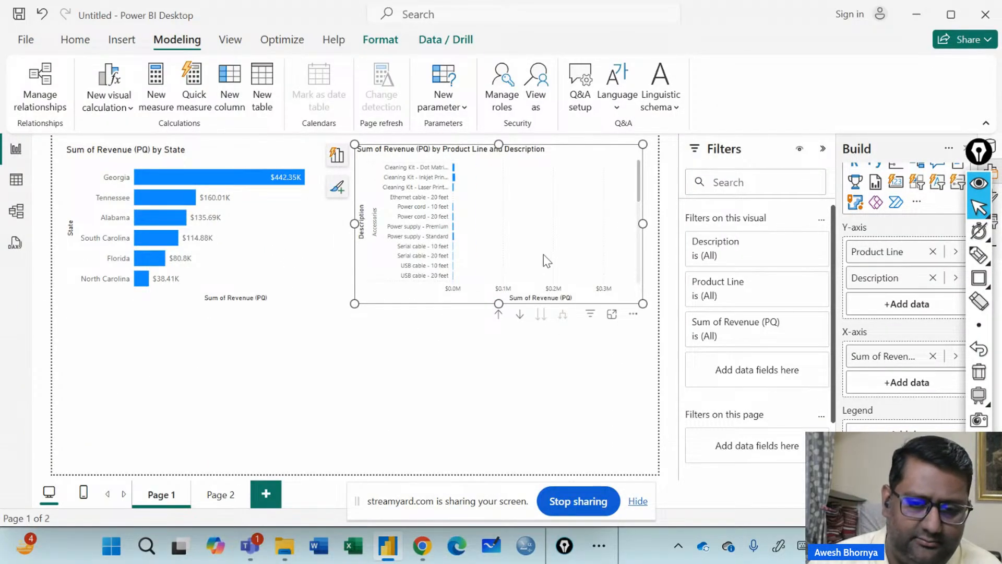
key(Delete)
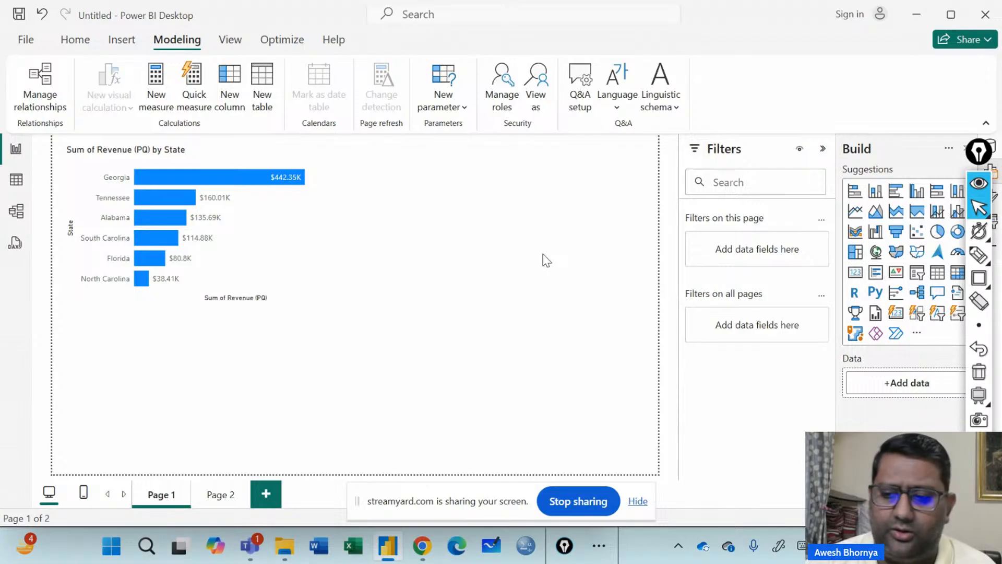
- Add a new visual to Page 1 using the Revenue (PQ) field from the Invoices table
mouse_move(979, 152)
mouse_down()
mouse_move(744, 153)
mouse_move(638, 134)
mouse_move(668, 130)
mouse_up()
click(990, 146)
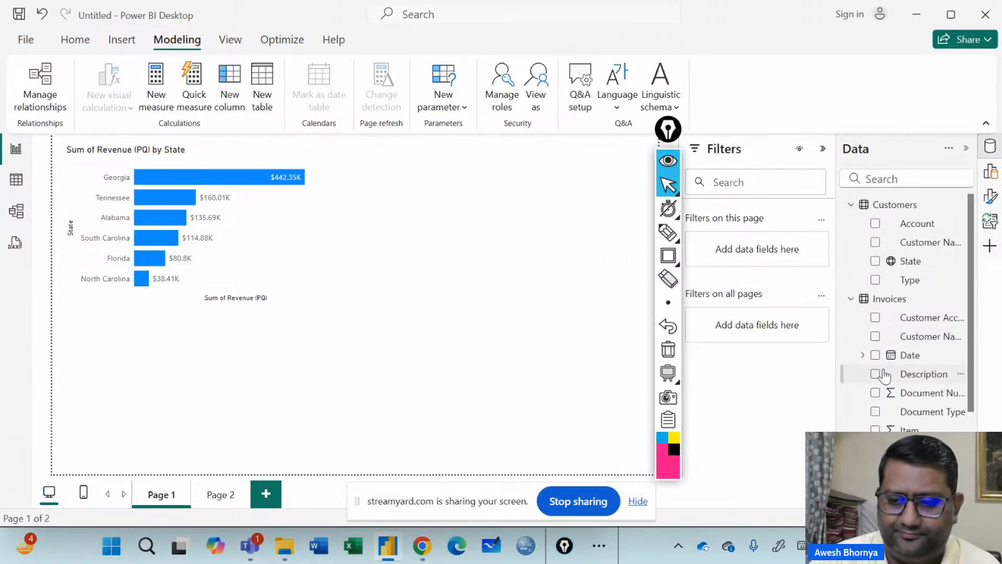
scroll(885, 375, down, 3)
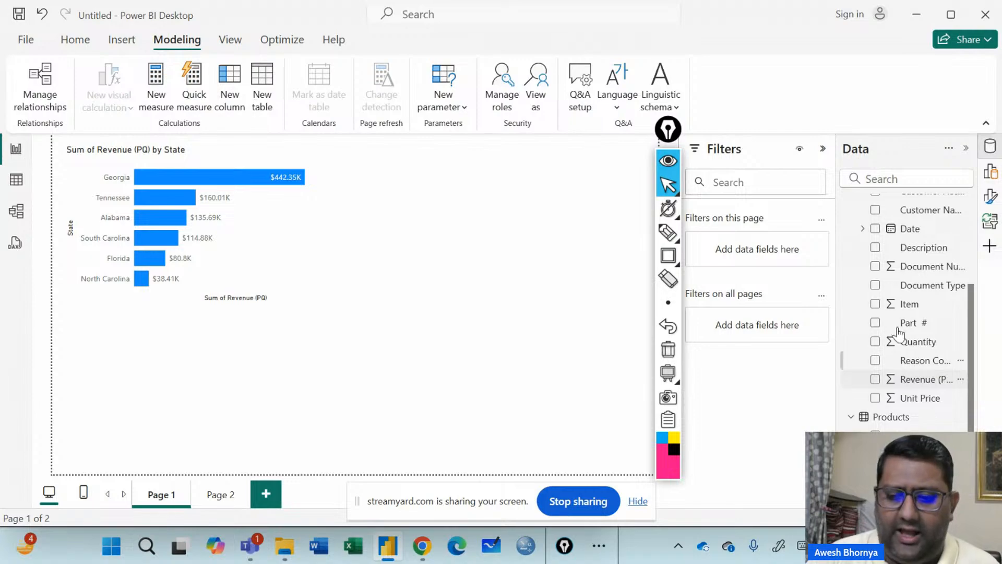
click(875, 380)
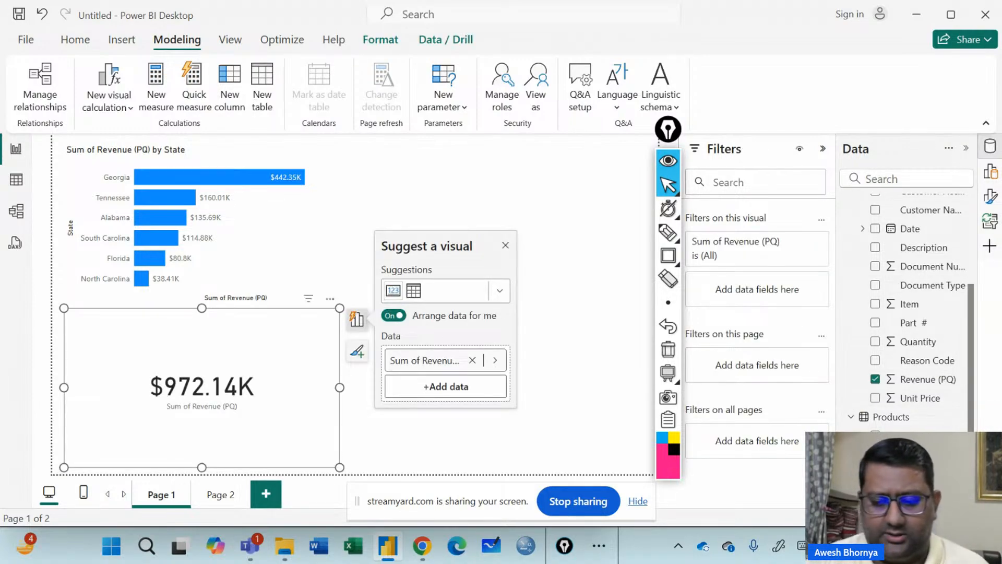
- Add Product Line and Description from the Products table to the revenue visual, and delete the resulting chart
click(875, 473)
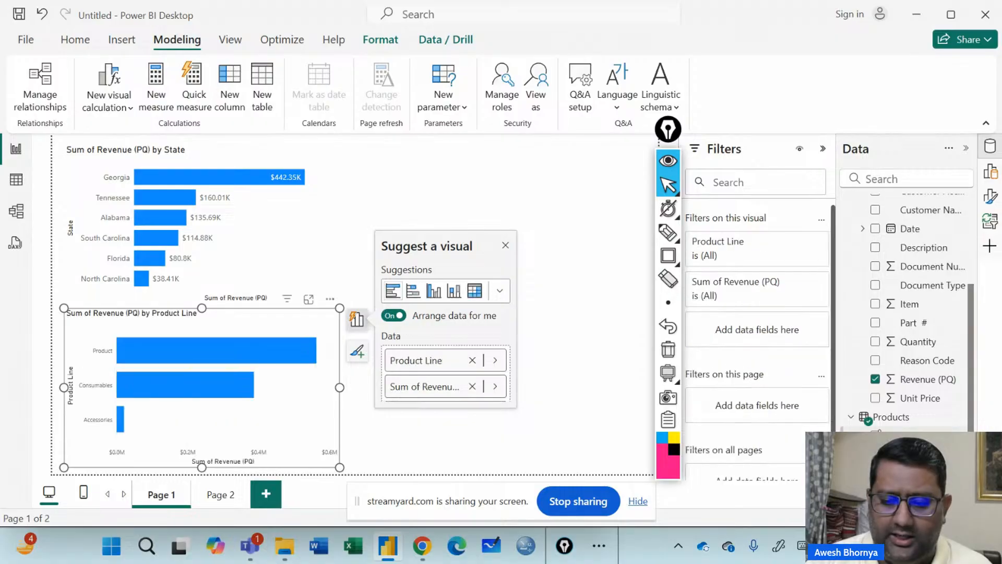
click(875, 436)
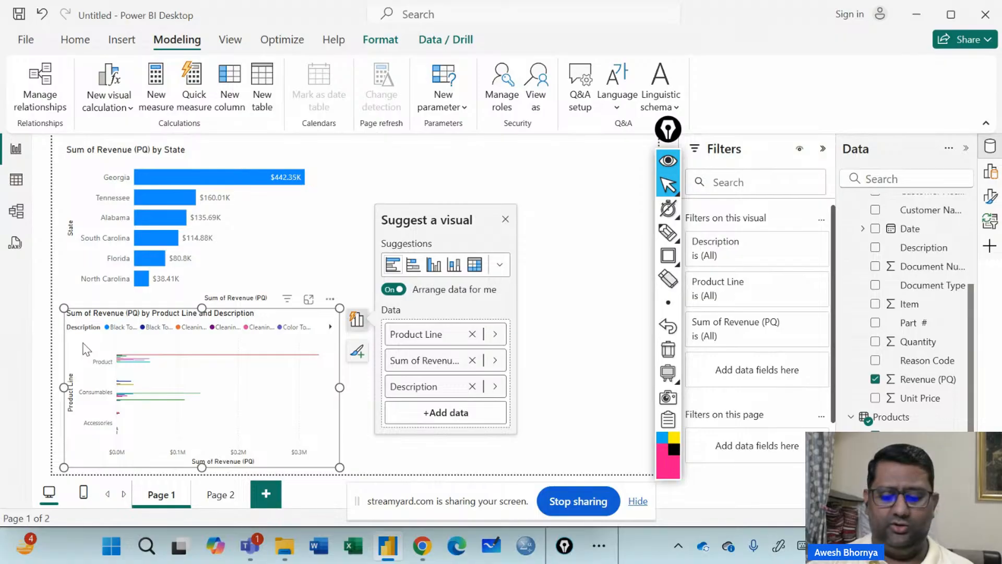
key(Delete)
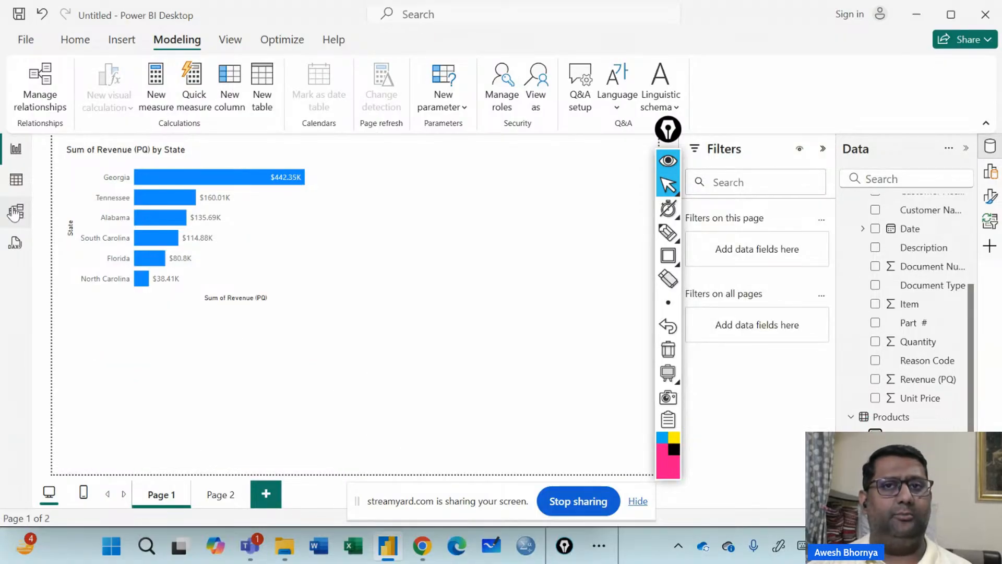
- Add a new Revenue (PQ) visual to Page 1 and place it beside the revenue by State chart
click(16, 211)
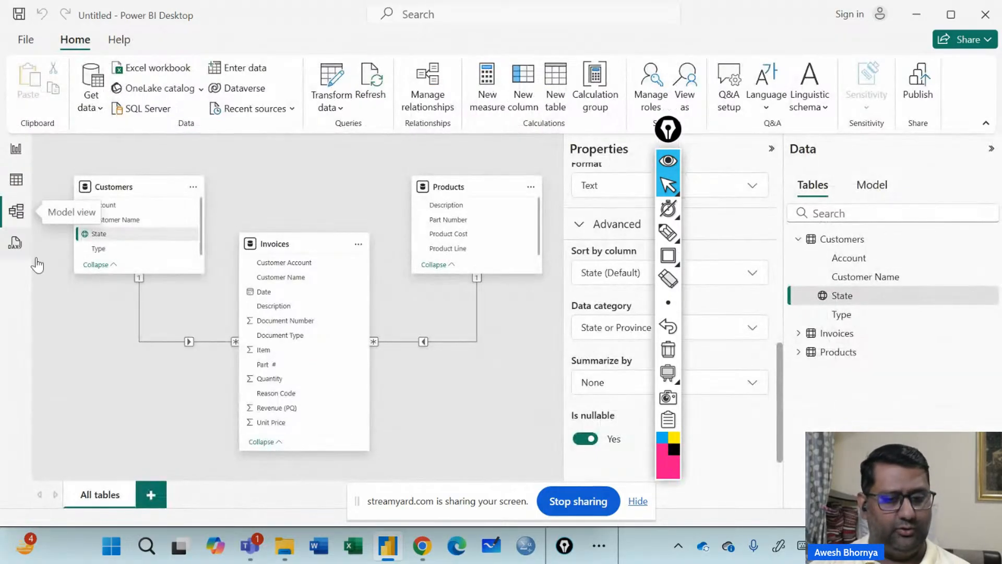
click(16, 148)
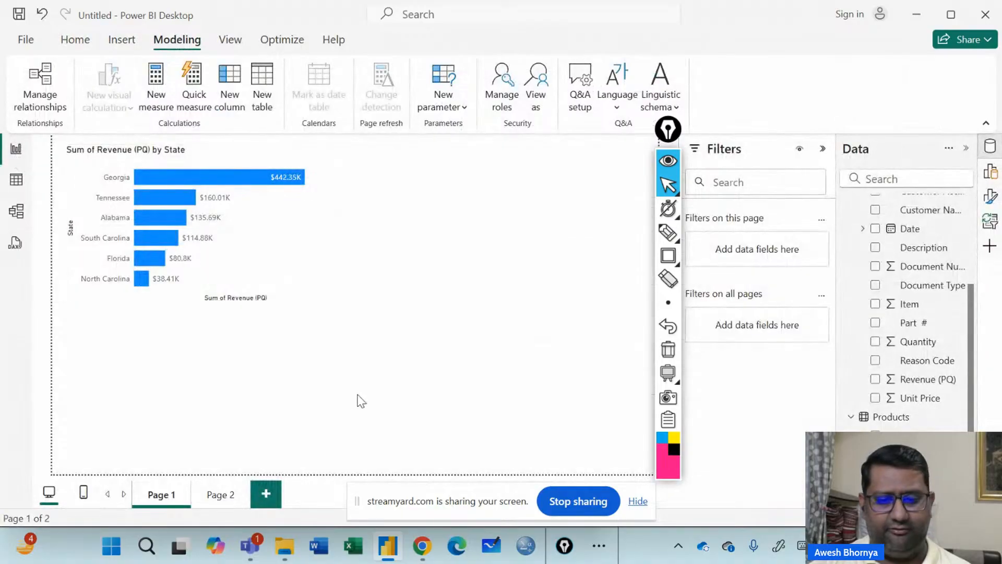
click(876, 379)
mouse_move(303, 402)
mouse_down()
mouse_move(611, 218)
mouse_move(595, 240)
mouse_up()
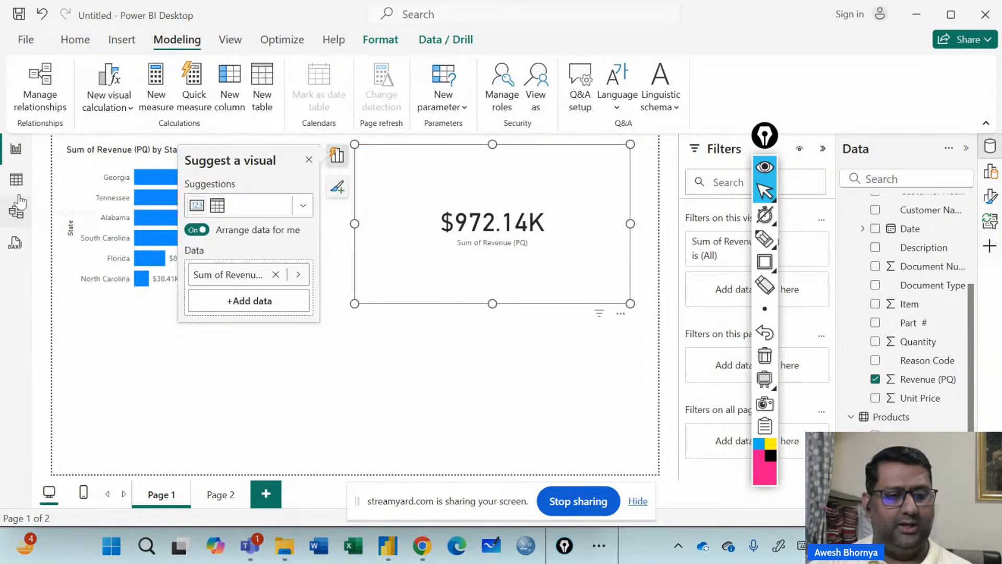
- In the data model, create a hierarchy from the Product Line column of the Products table
click(16, 213)
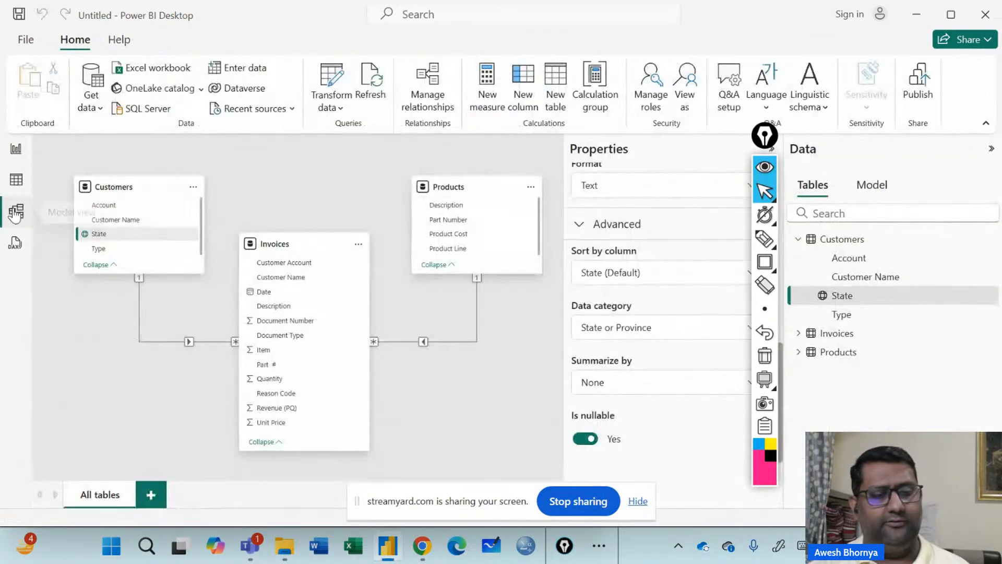
drag(760, 139, 549, 157)
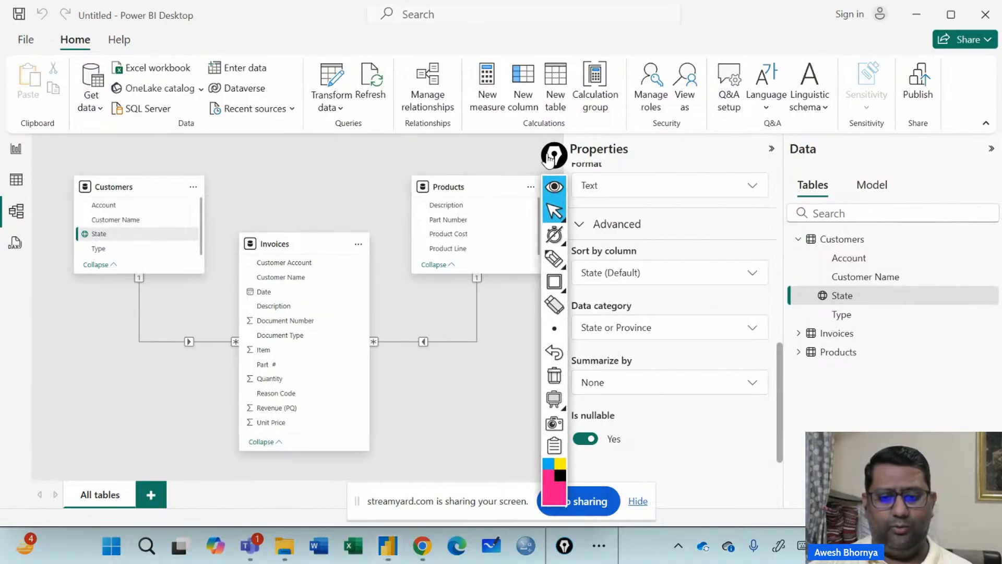
click(799, 352)
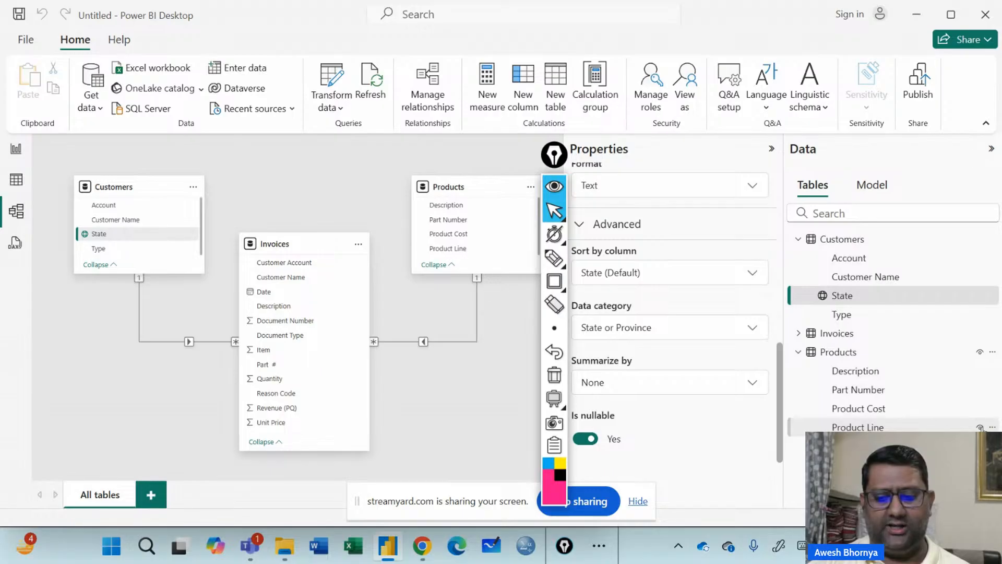
click(992, 427)
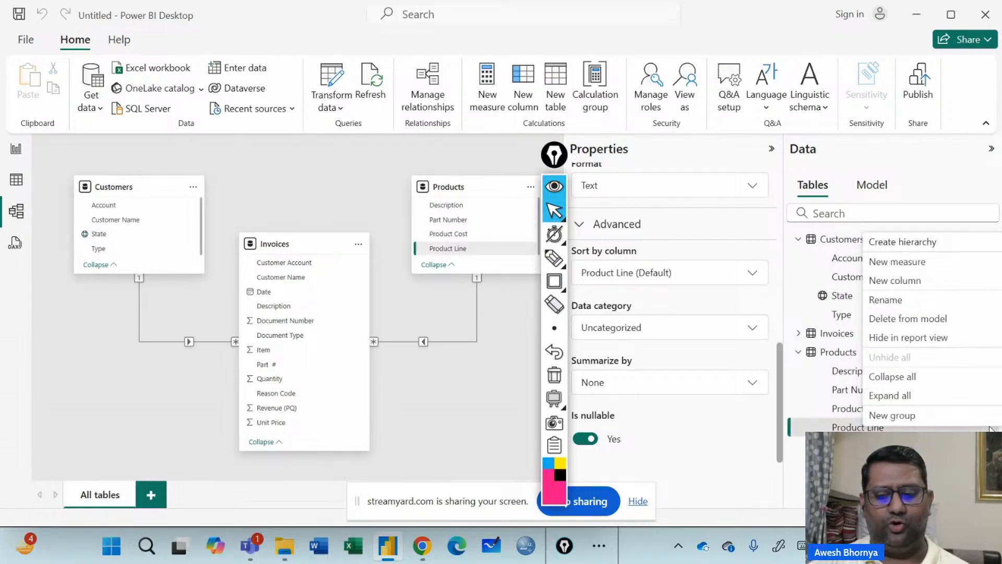
click(921, 252)
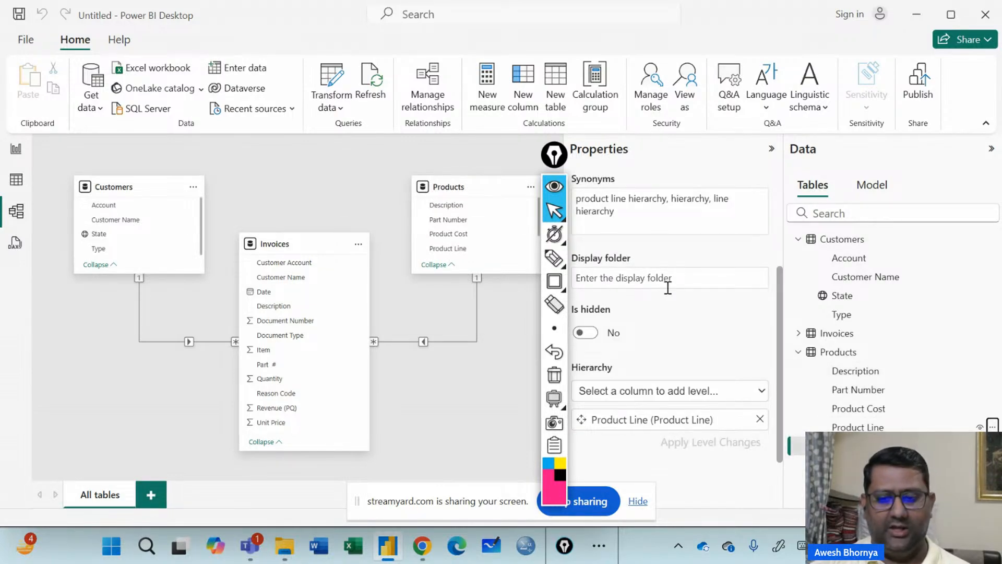
- Rename the new Product Line hierarchy as Products
scroll(671, 300, up, 3)
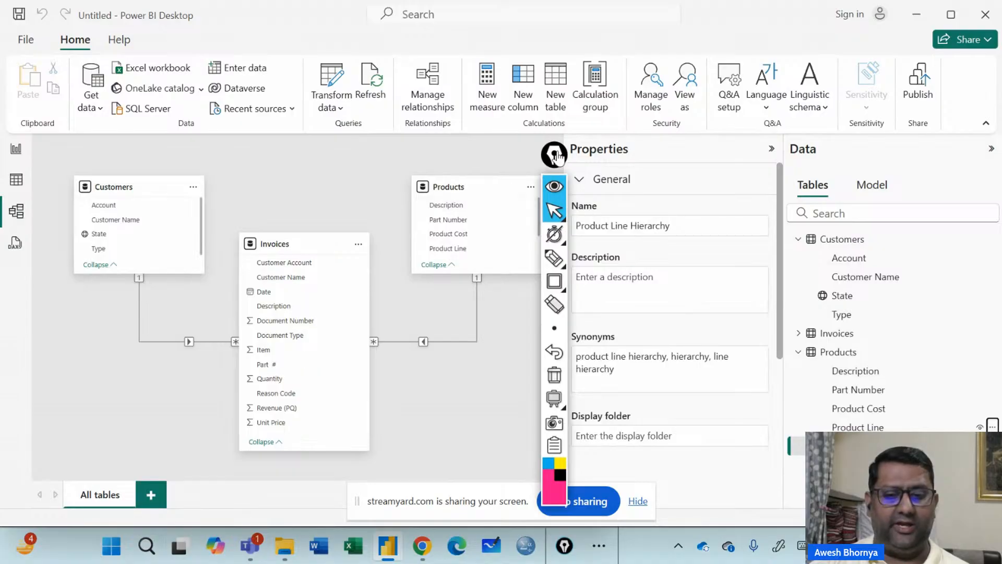
drag(555, 153, 516, 138)
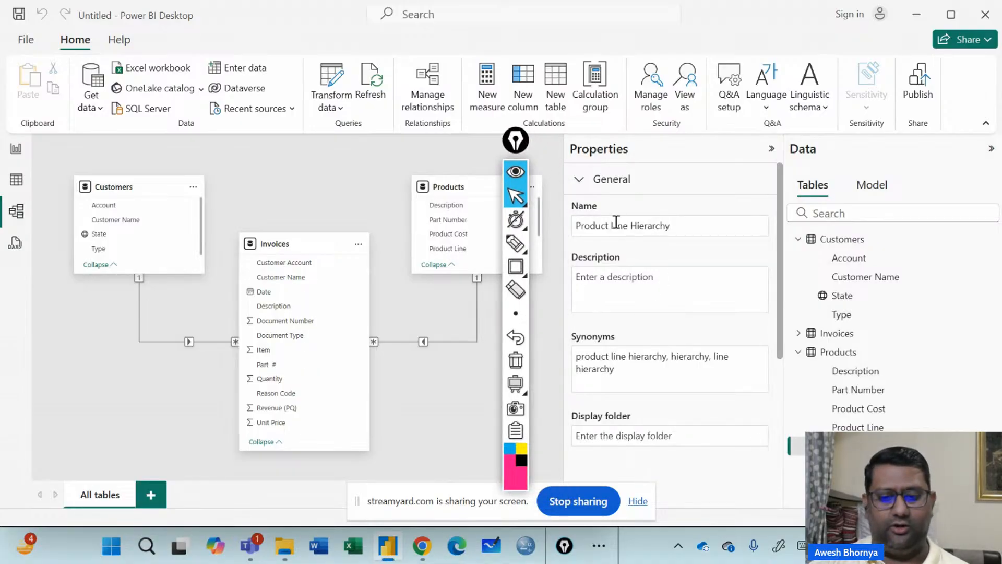
click(676, 224)
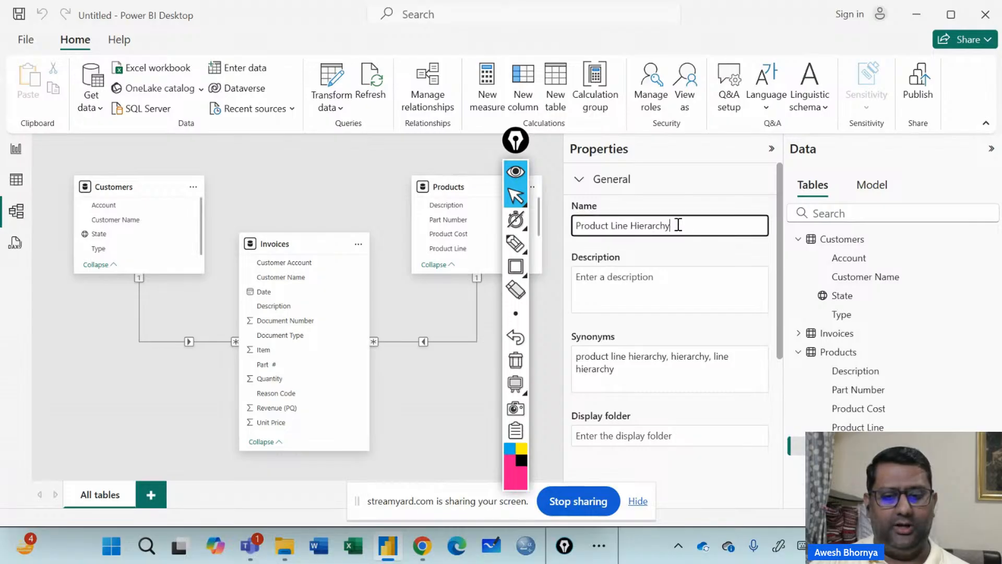
drag(673, 225, 601, 226)
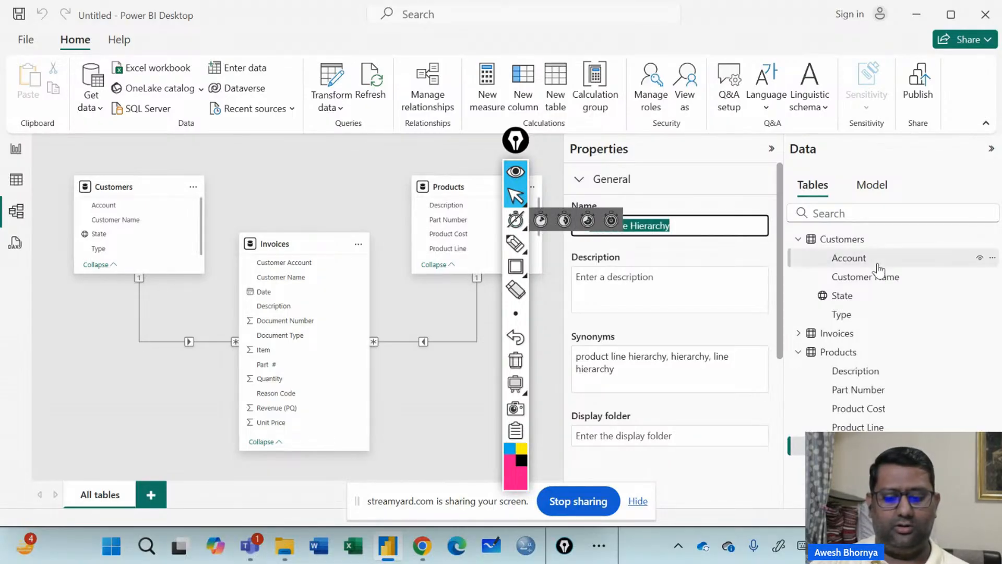
key(BackSpace)
text(Pro)
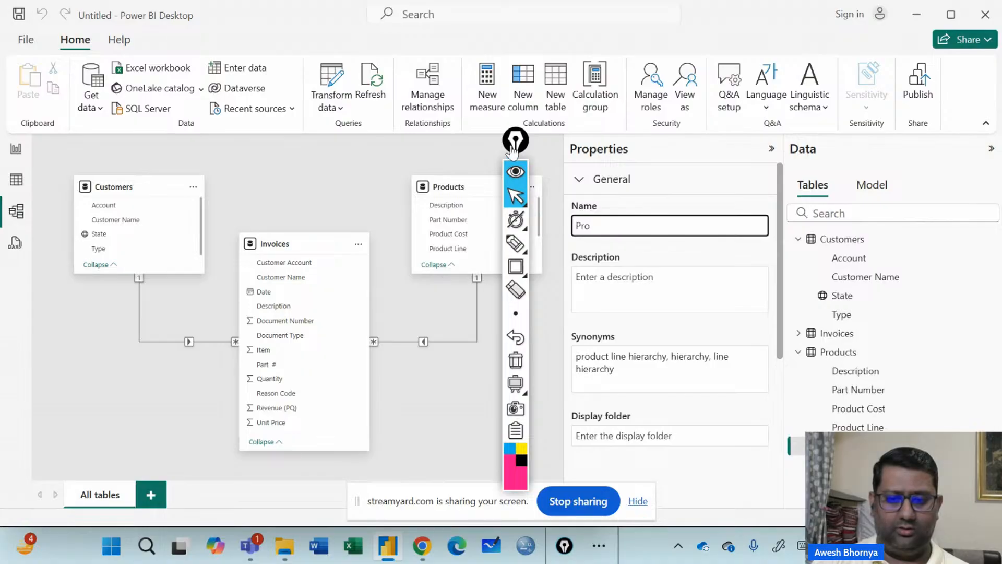
text(duct)
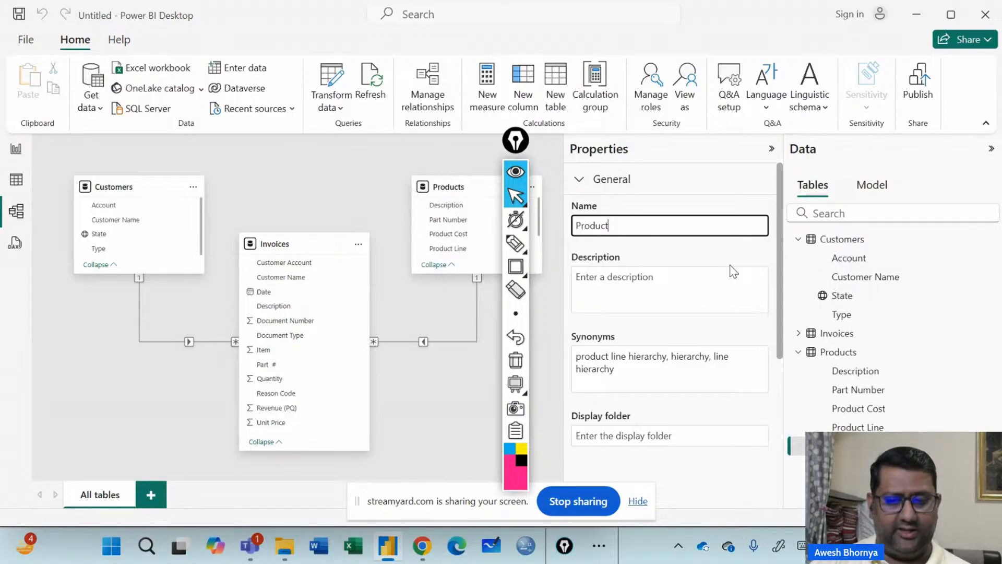
text(s)
key(Return)
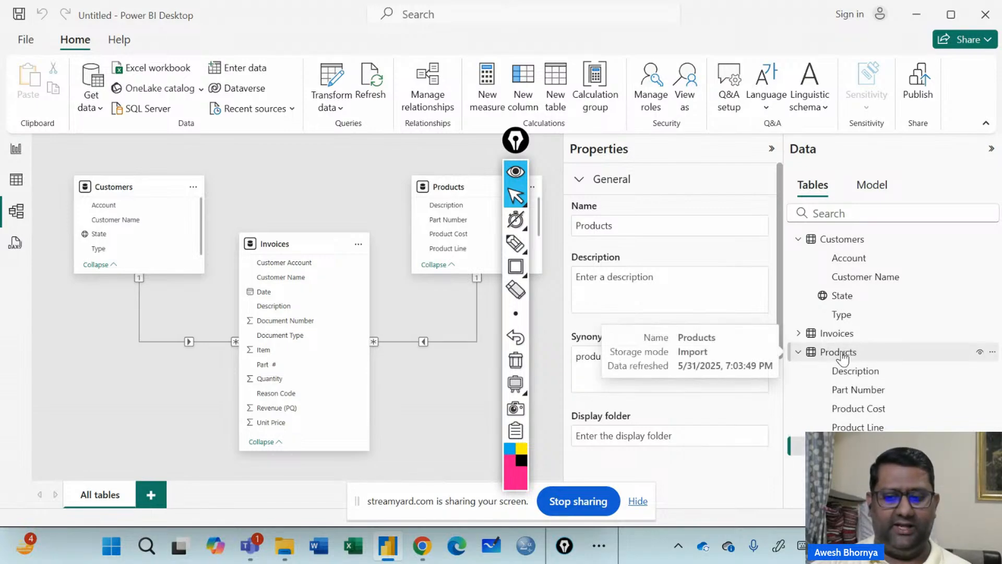
- Add Description as a level below Product Line in the Products hierarchy and apply the level changes
scroll(632, 314, down, 3)
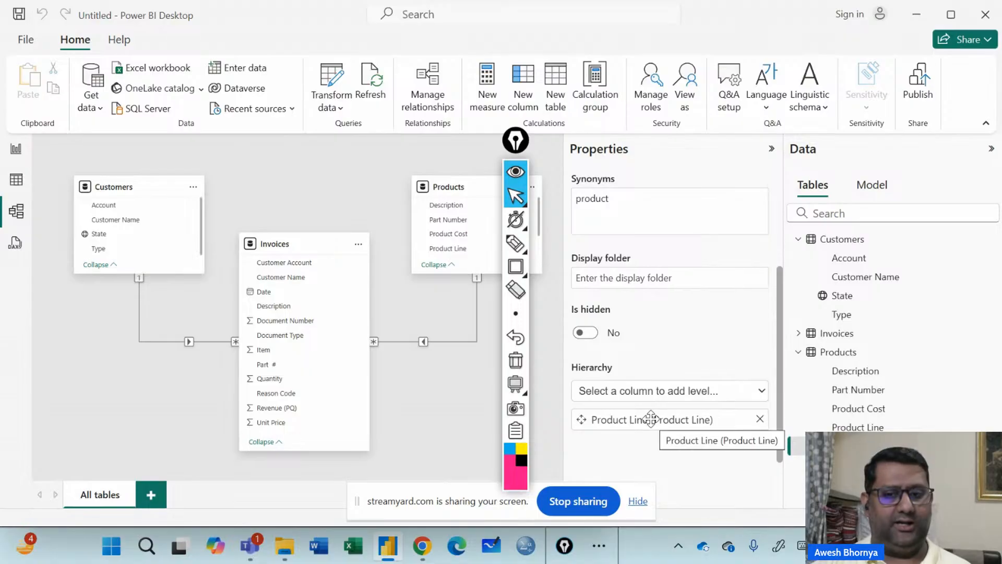
click(687, 390)
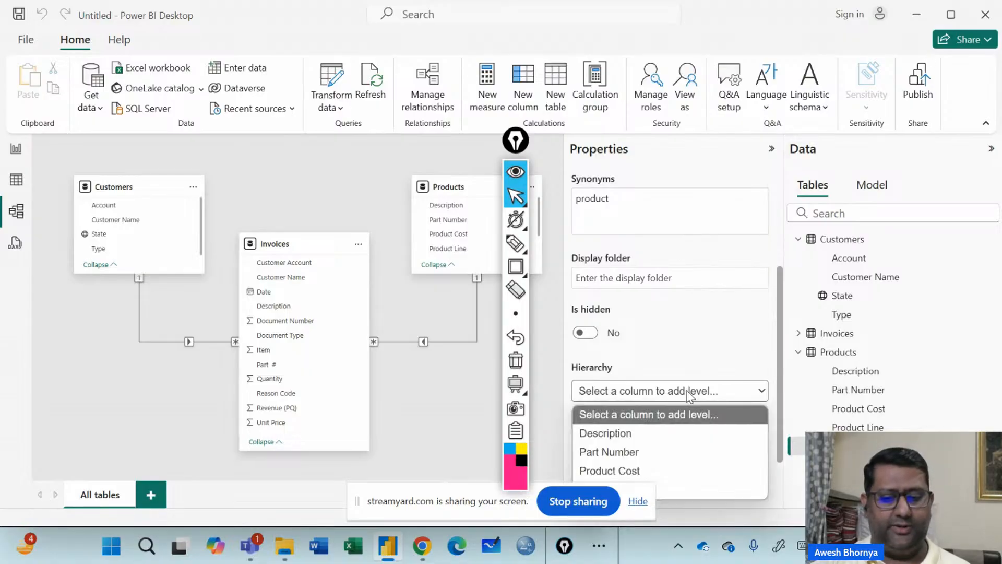
click(664, 438)
scroll(695, 296, down, 1)
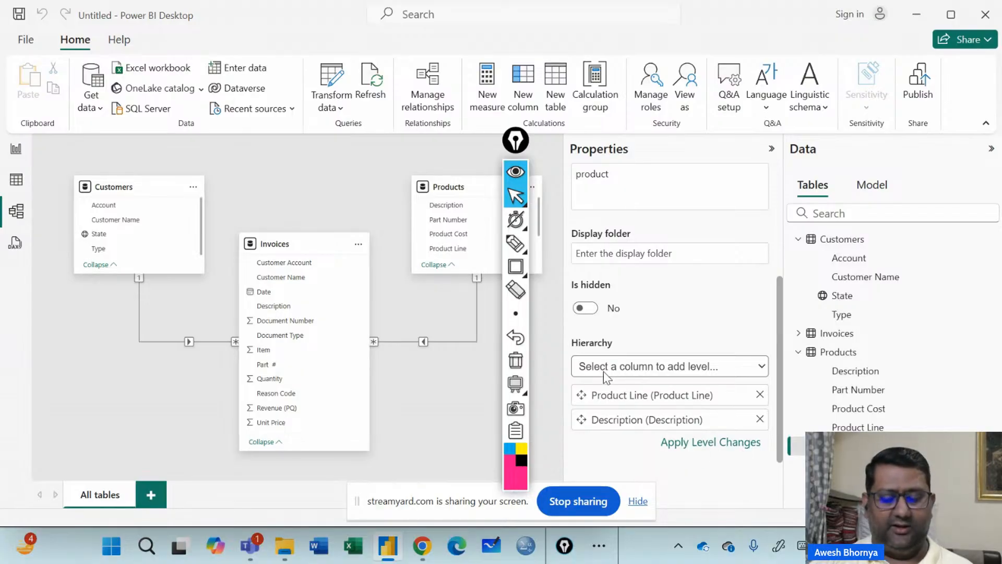
click(732, 447)
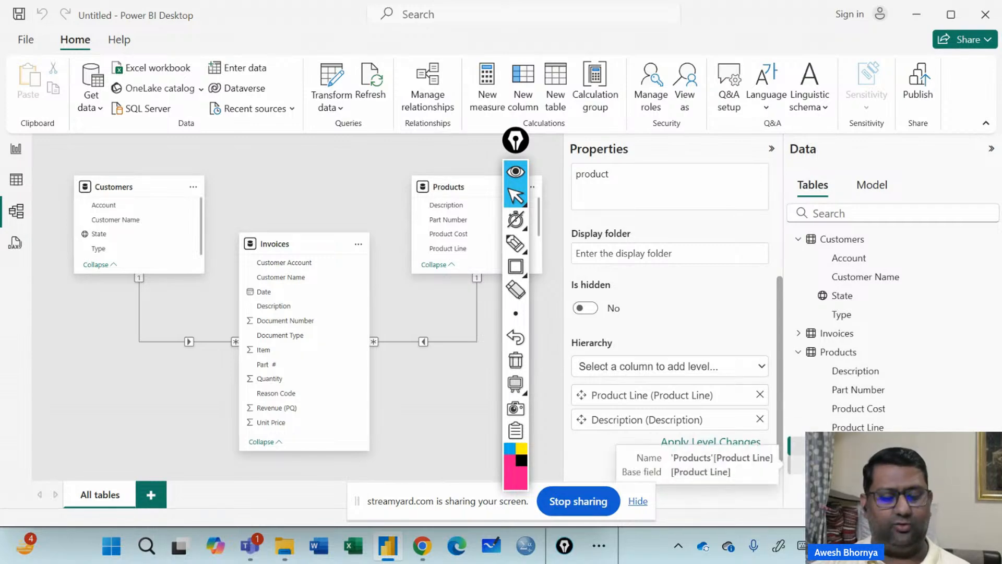
click(709, 444)
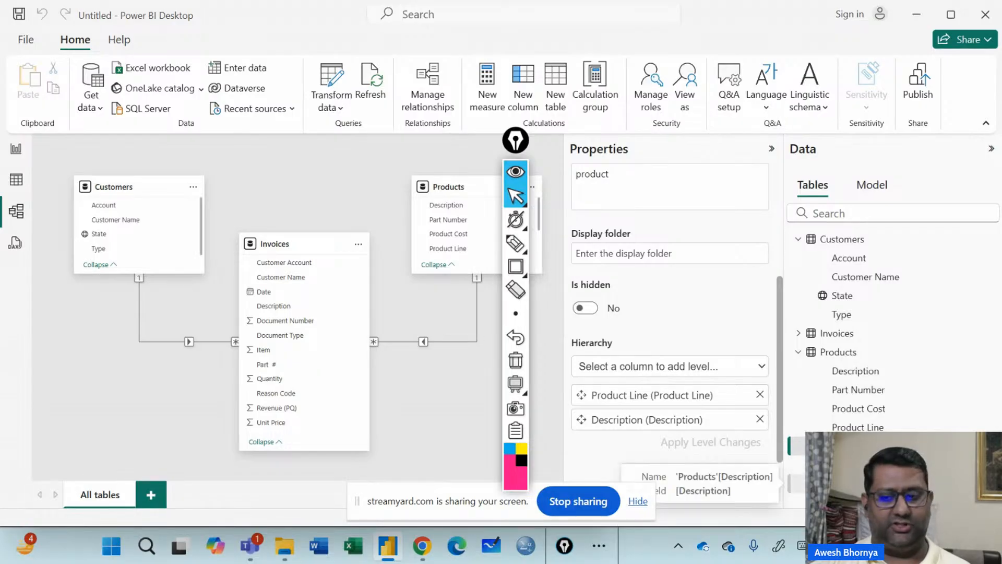
- Review the properties of the Product Line level and the levels of the Products hierarchy
click(857, 465)
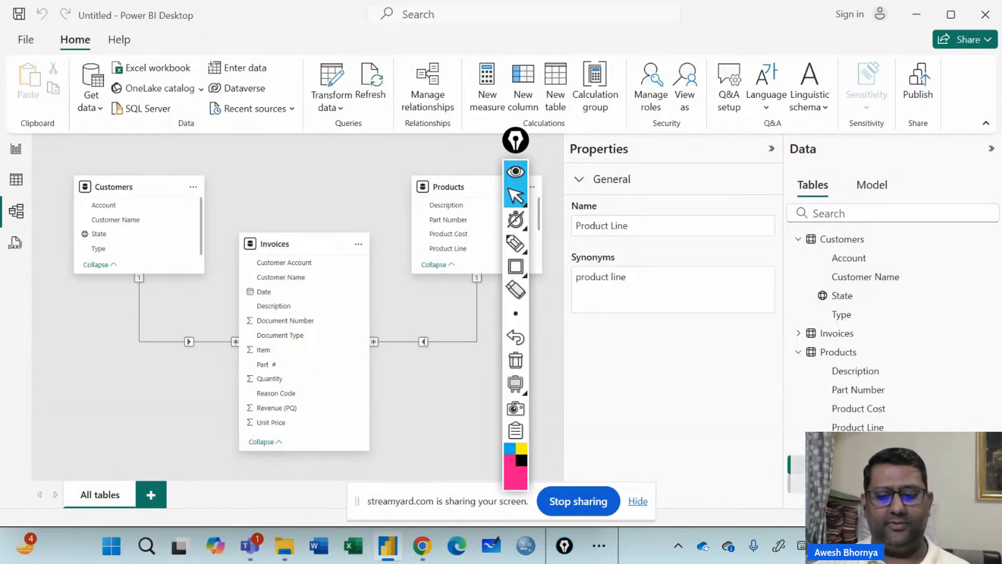
click(851, 446)
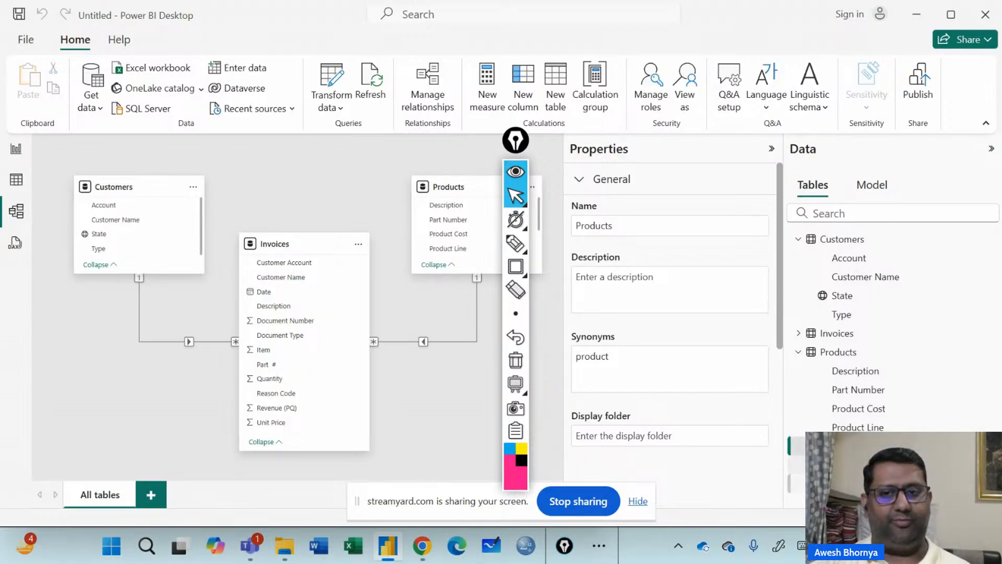
scroll(657, 404, down, 1)
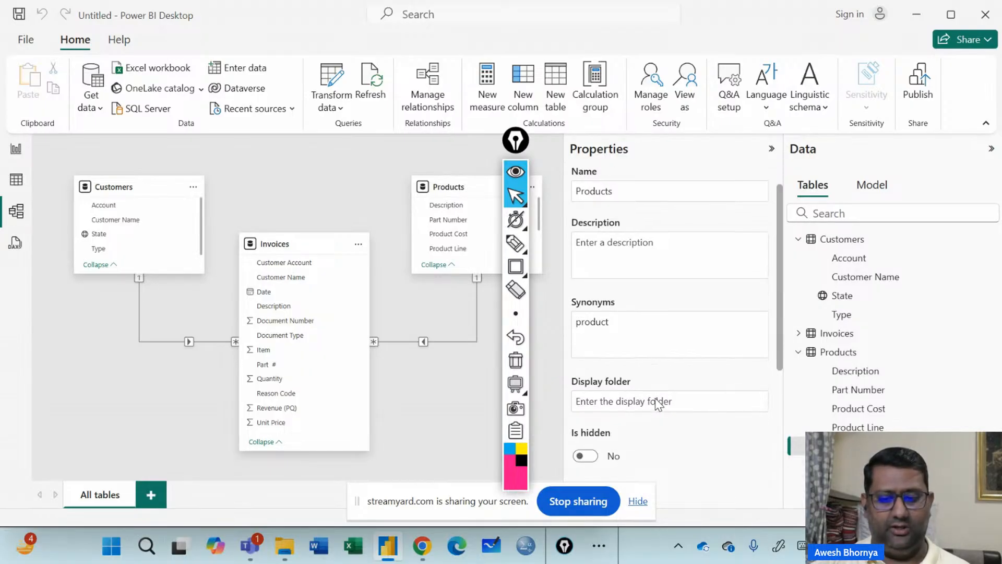
scroll(657, 403, down, 4)
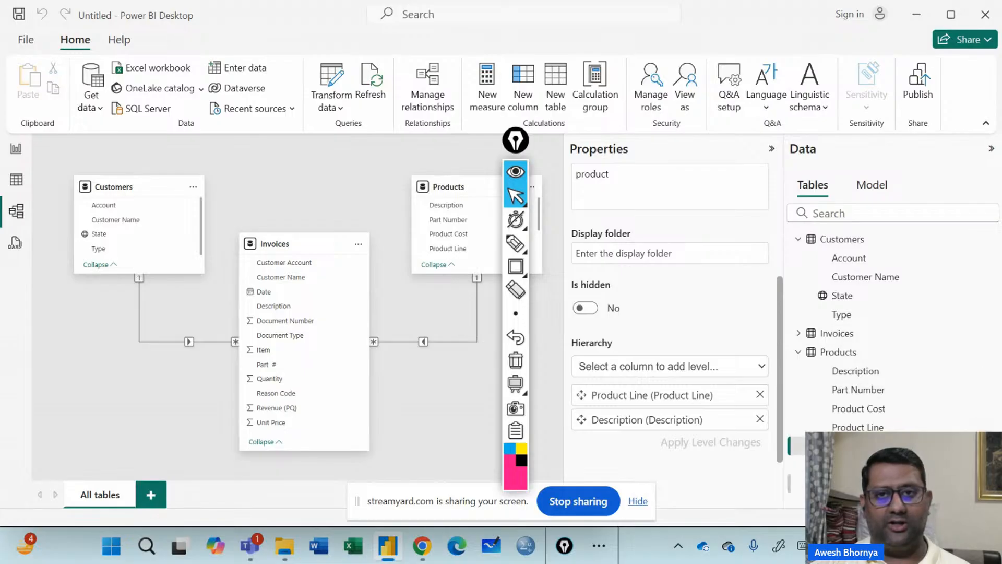
click(516, 267)
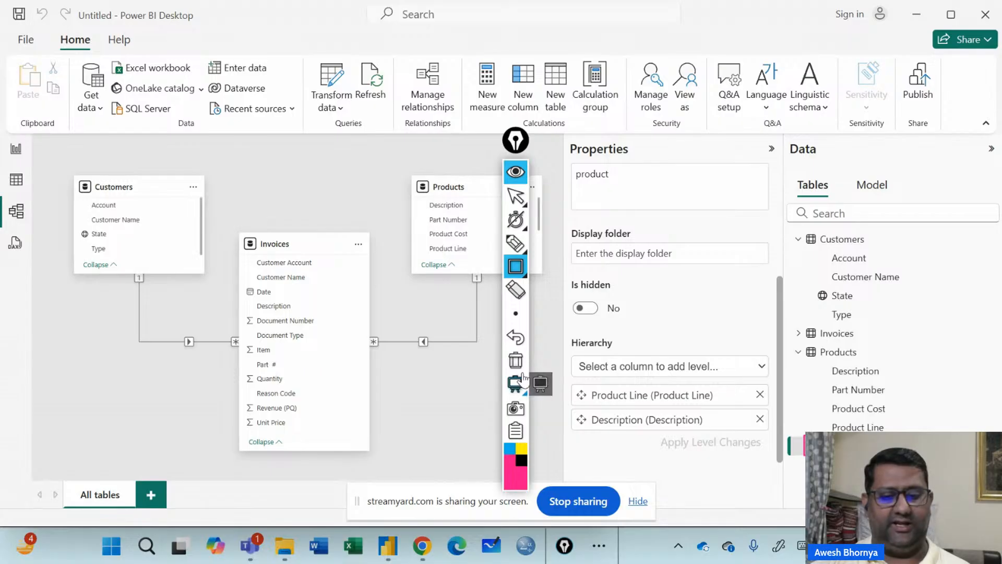
click(509, 197)
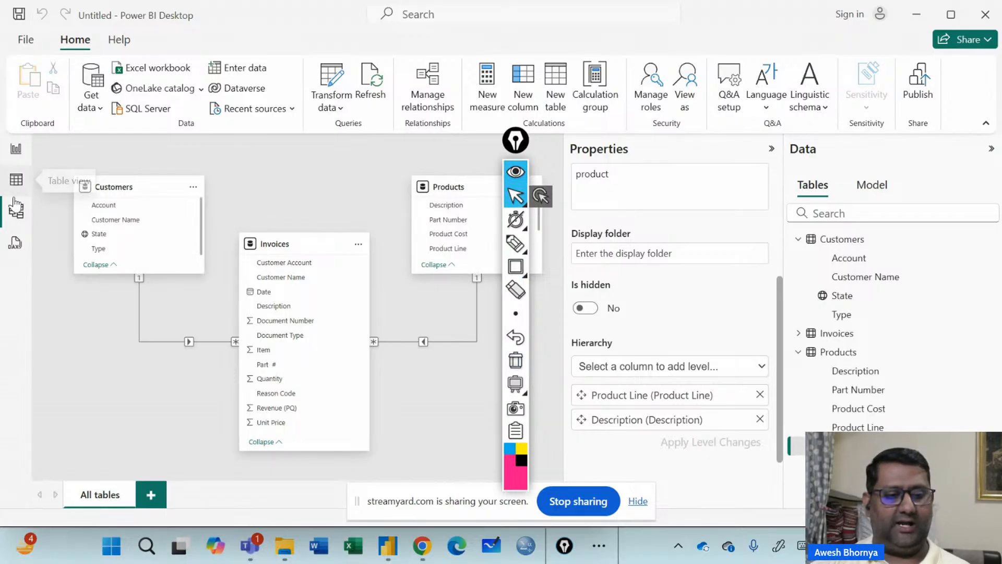
- Return to the report page and add the Products hierarchy to the Revenue (PQ) visual
click(23, 153)
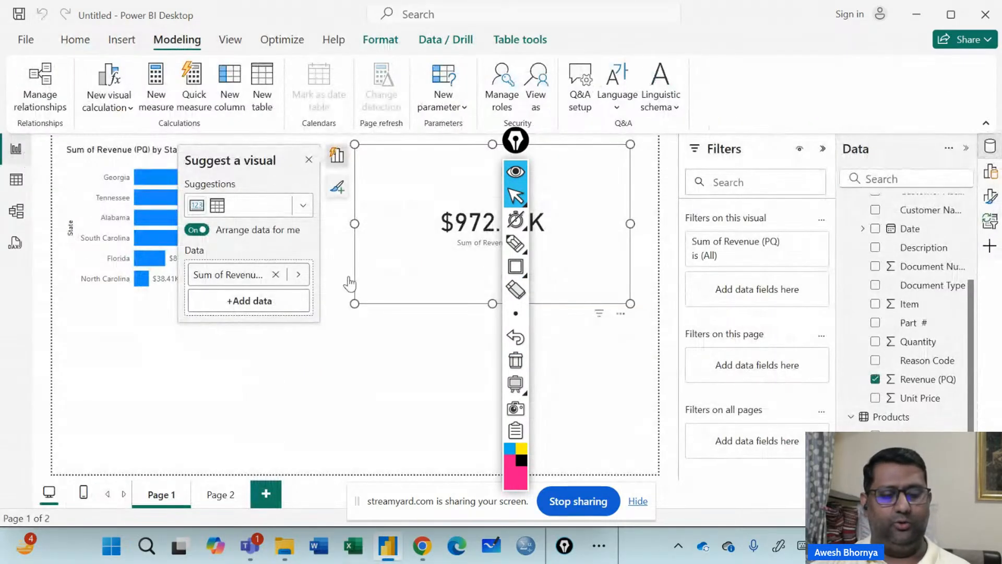
mouse_move(518, 141)
mouse_down()
mouse_move(596, 167)
mouse_move(706, 130)
mouse_up()
scroll(844, 421, down, 1)
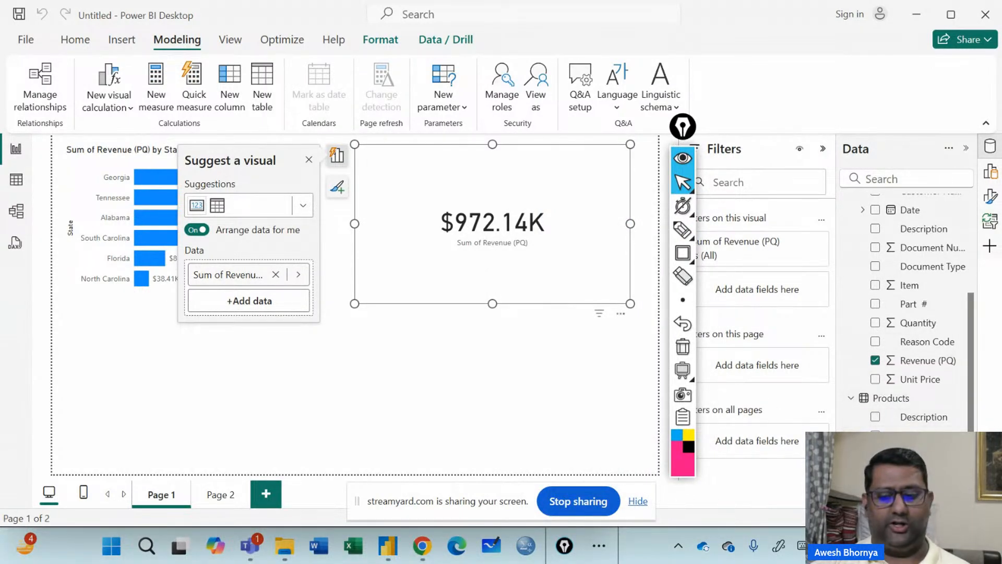
click(875, 491)
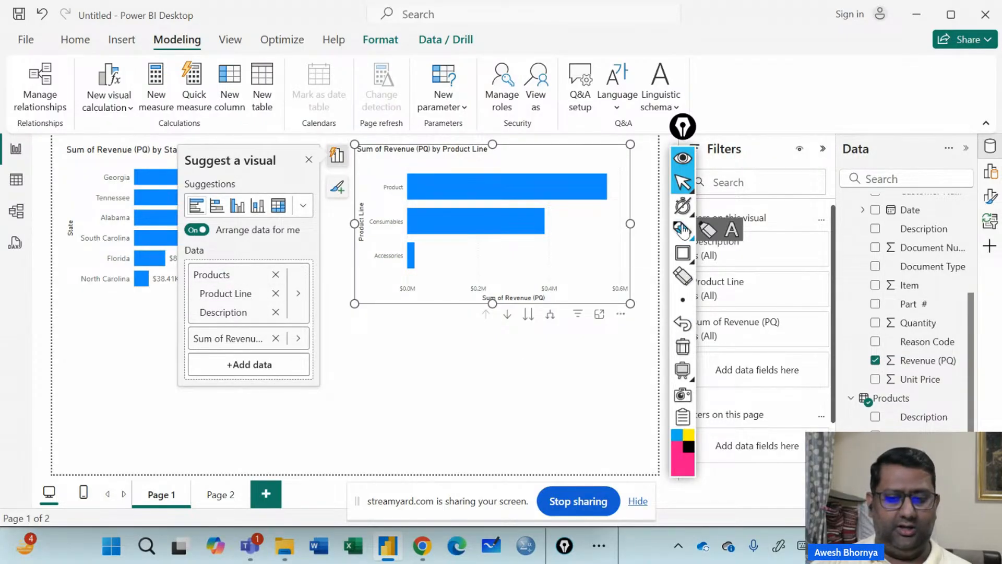
- Turn on drill-down, drill into the Product bar to its descriptions, and delete the chart
click(507, 314)
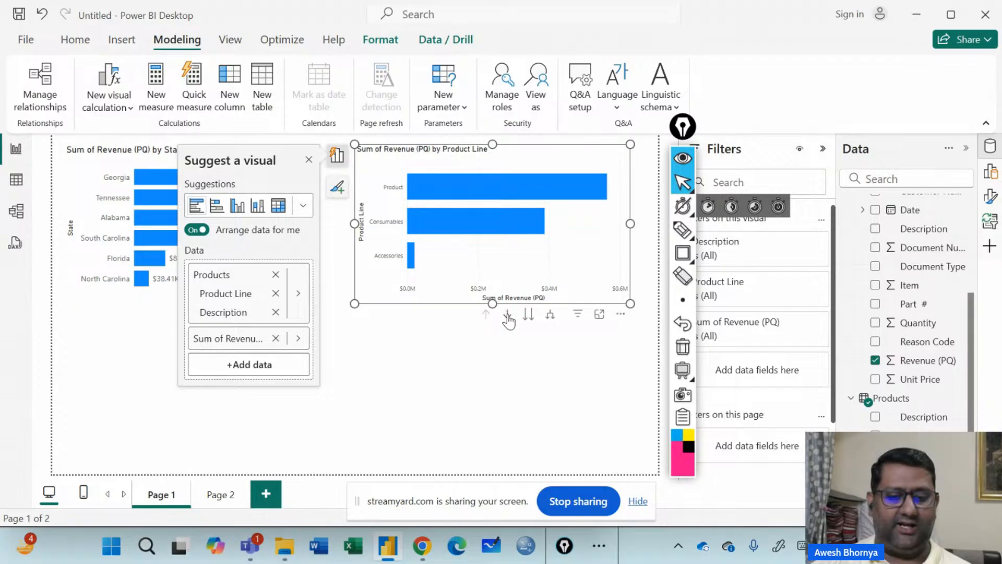
click(500, 196)
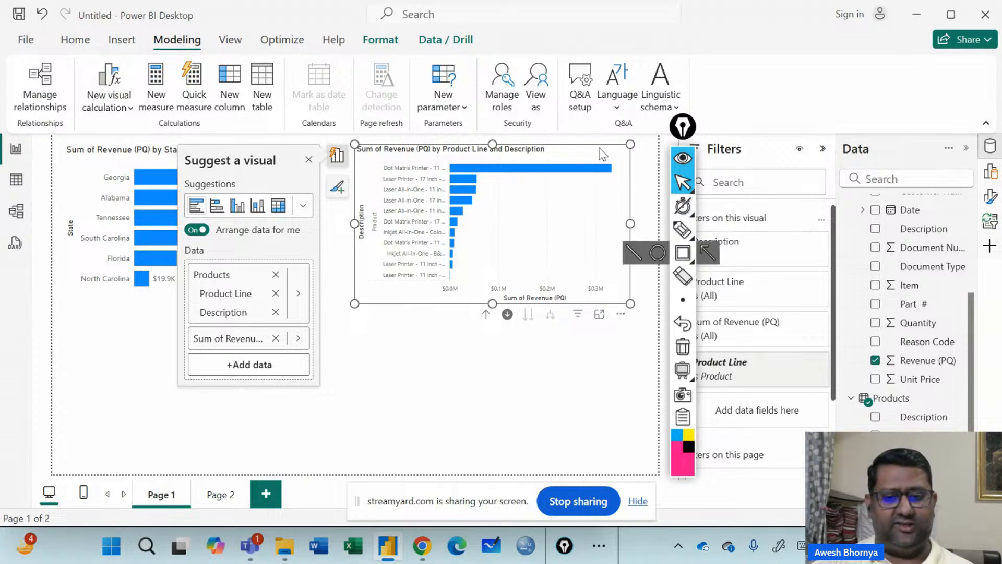
key(Delete)
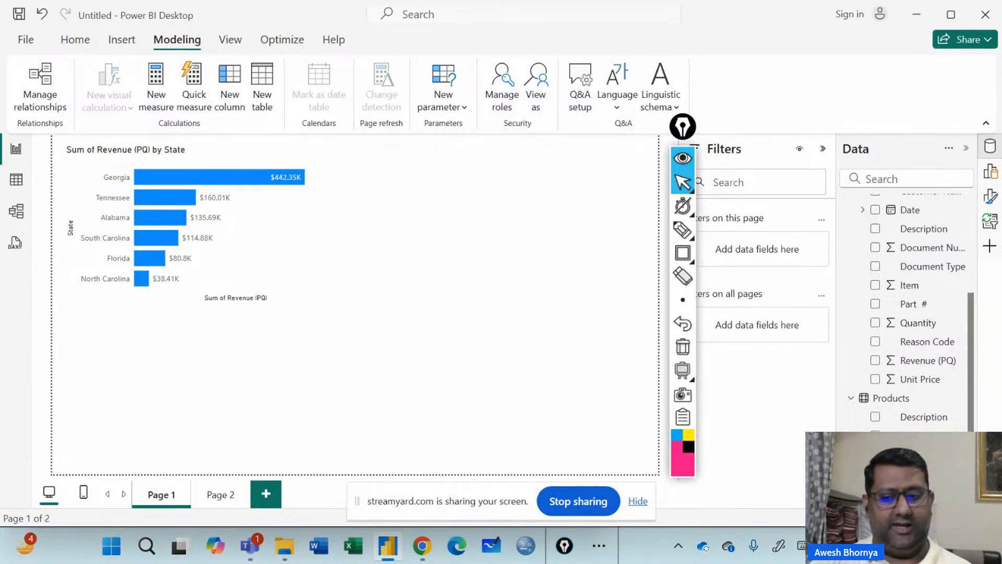
- Build a trial Revenue (PQ) bar chart by the Products hierarchy, place it beside the State chart, and delete it
scroll(890, 339, up, 3)
scroll(889, 360, down, 3)
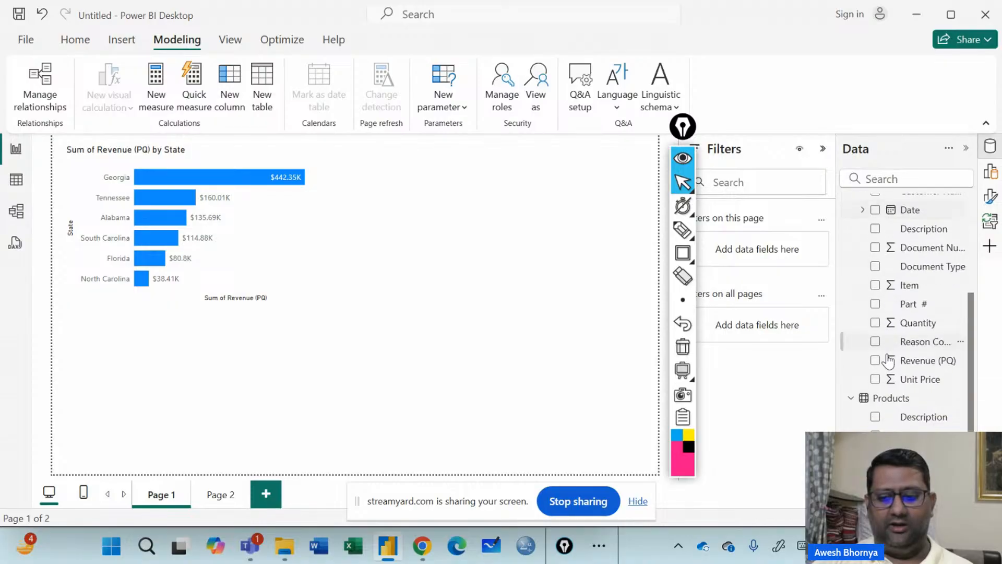
click(878, 361)
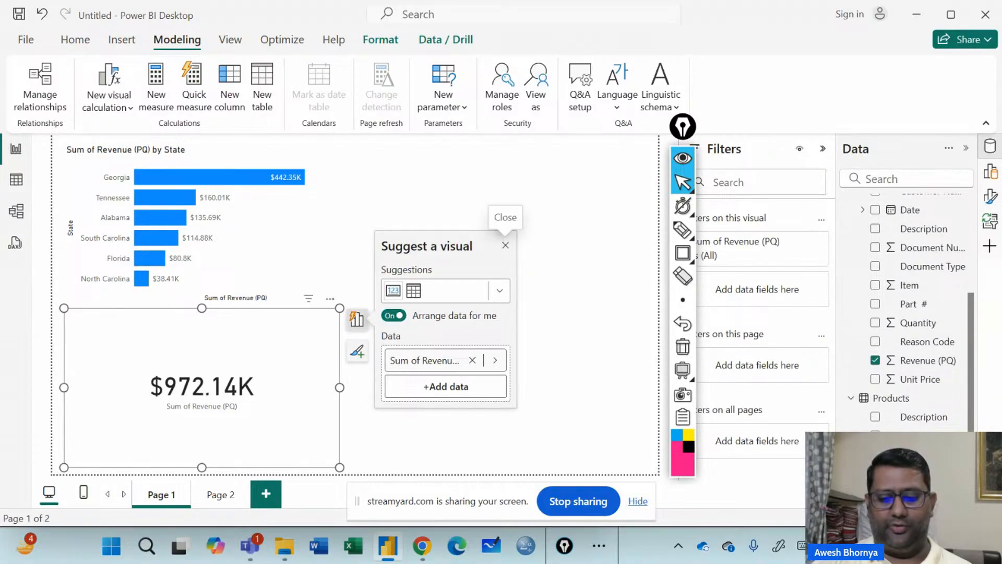
drag(321, 406, 599, 241)
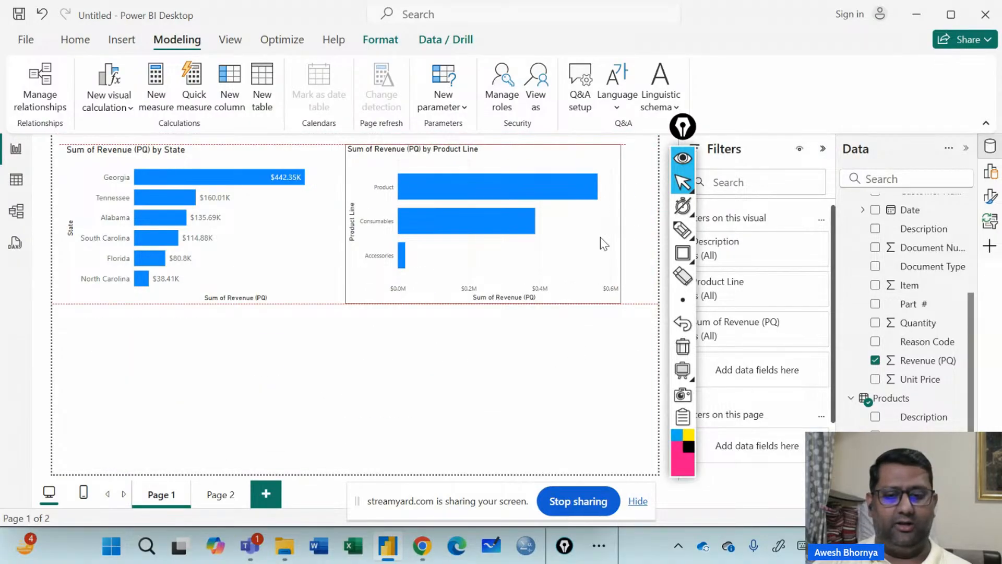
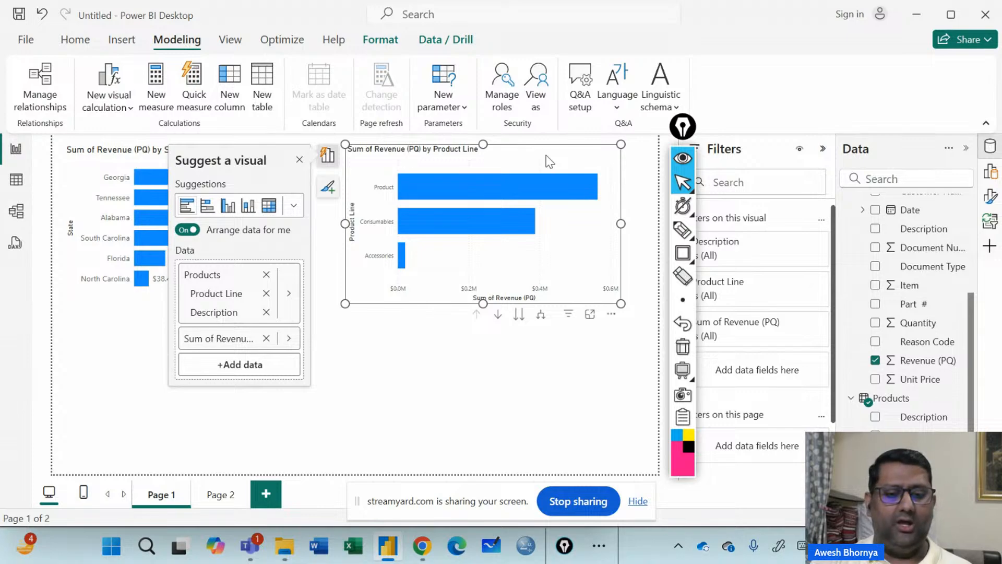
key(Delete)
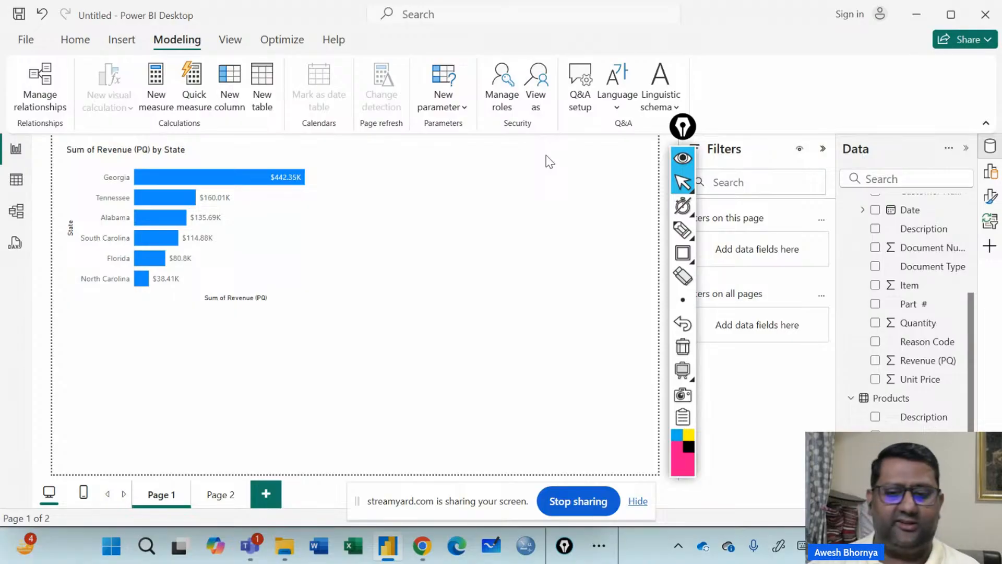
- Handwrite Hierarchies, Data Category and Relationships over the report page with the annotation pen and underline the list
click(683, 230)
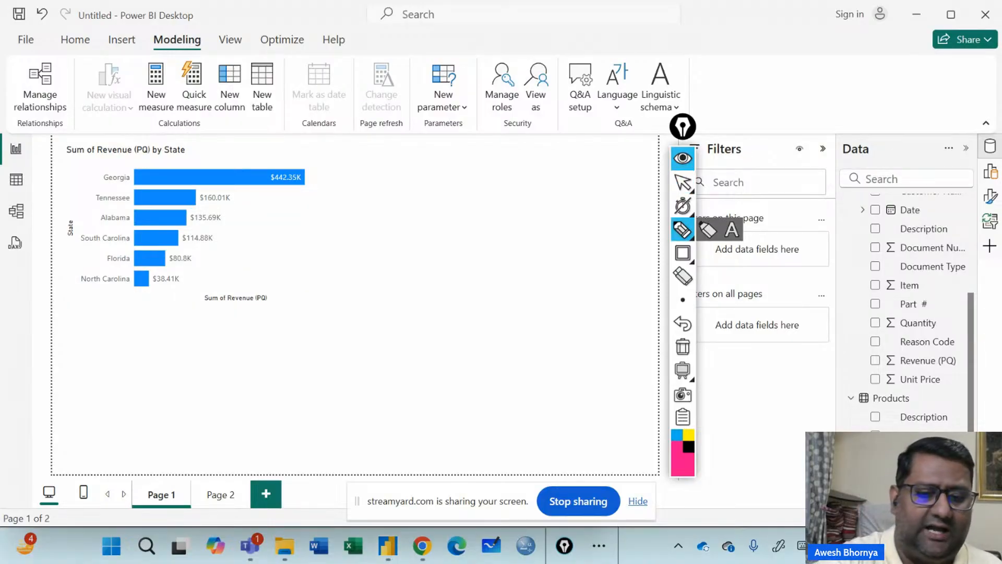
mouse_move(398, 186)
mouse_down()
mouse_move(396, 217)
mouse_move(440, 228)
mouse_move(463, 196)
mouse_move(500, 195)
mouse_move(533, 214)
mouse_move(561, 175)
mouse_move(598, 175)
mouse_move(606, 155)
mouse_move(639, 167)
mouse_move(623, 183)
mouse_up()
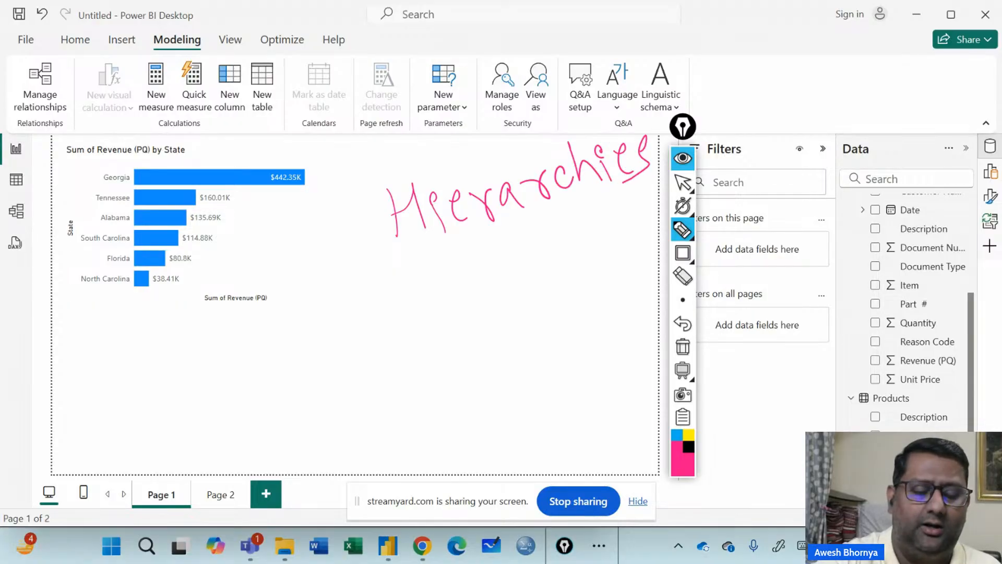
drag(429, 257, 455, 321)
mouse_move(490, 277)
mouse_down()
mouse_move(494, 264)
mouse_move(540, 272)
mouse_move(574, 256)
mouse_move(595, 227)
mouse_move(624, 222)
mouse_move(631, 206)
mouse_move(634, 232)
mouse_move(669, 194)
mouse_up()
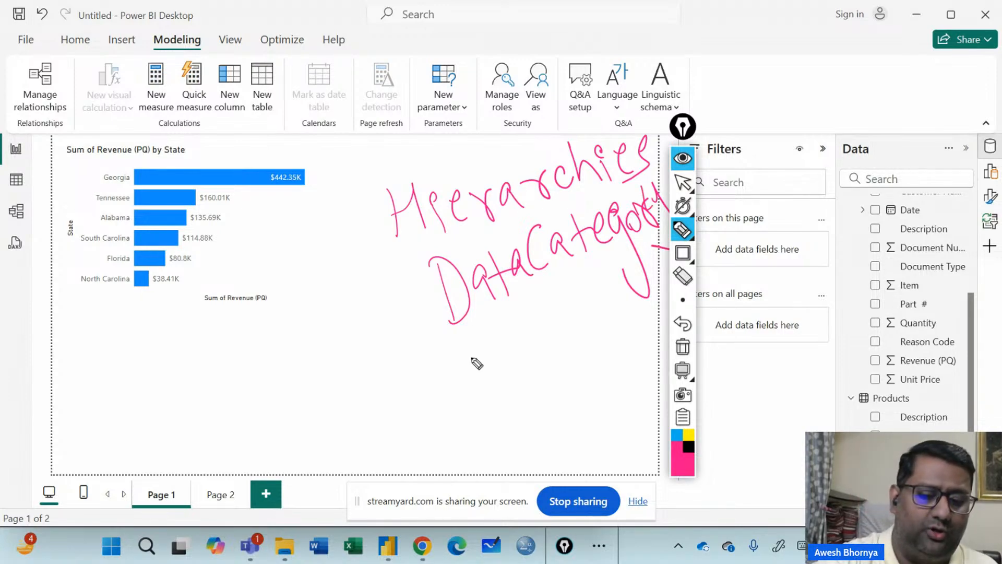
mouse_move(445, 343)
mouse_down()
mouse_move(464, 404)
mouse_move(548, 321)
mouse_move(561, 339)
mouse_move(616, 313)
mouse_move(658, 324)
mouse_move(647, 298)
mouse_up()
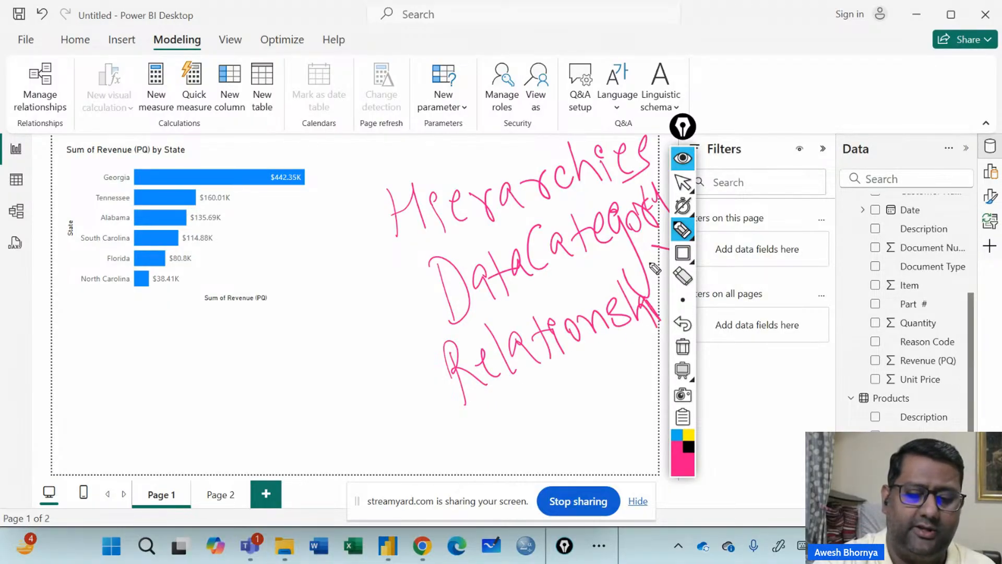
drag(683, 127, 852, 89)
drag(661, 283, 689, 339)
drag(652, 286, 659, 304)
drag(691, 253, 677, 308)
mouse_move(493, 440)
mouse_down()
mouse_move(477, 450)
mouse_move(778, 278)
mouse_up()
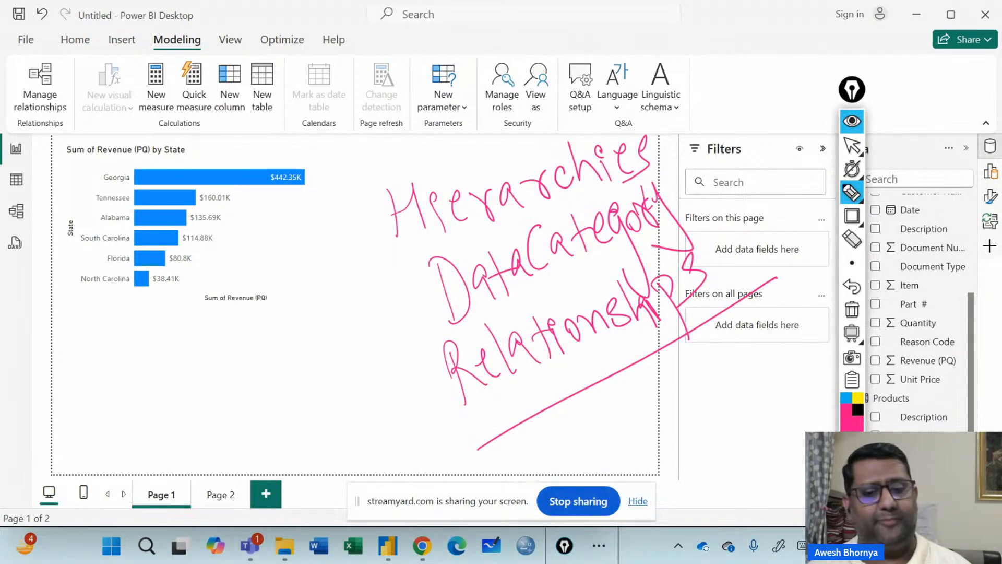
- Handwrite and underline Calculations below the annotated list, and clear all annotations
mouse_move(566, 417)
mouse_down()
mouse_move(597, 444)
mouse_move(695, 368)
mouse_move(716, 367)
mouse_move(760, 334)
mouse_move(747, 354)
mouse_up()
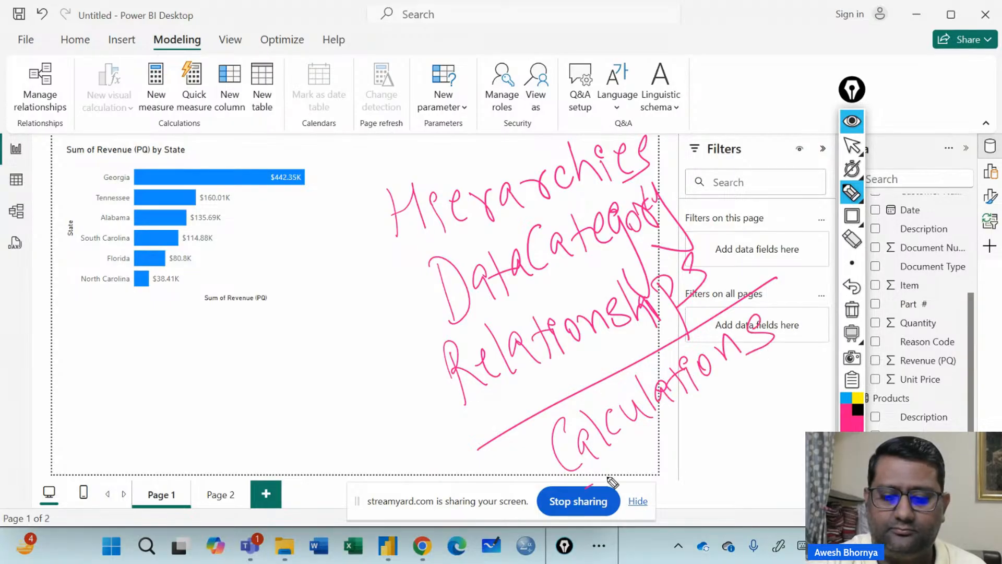
drag(585, 488, 820, 332)
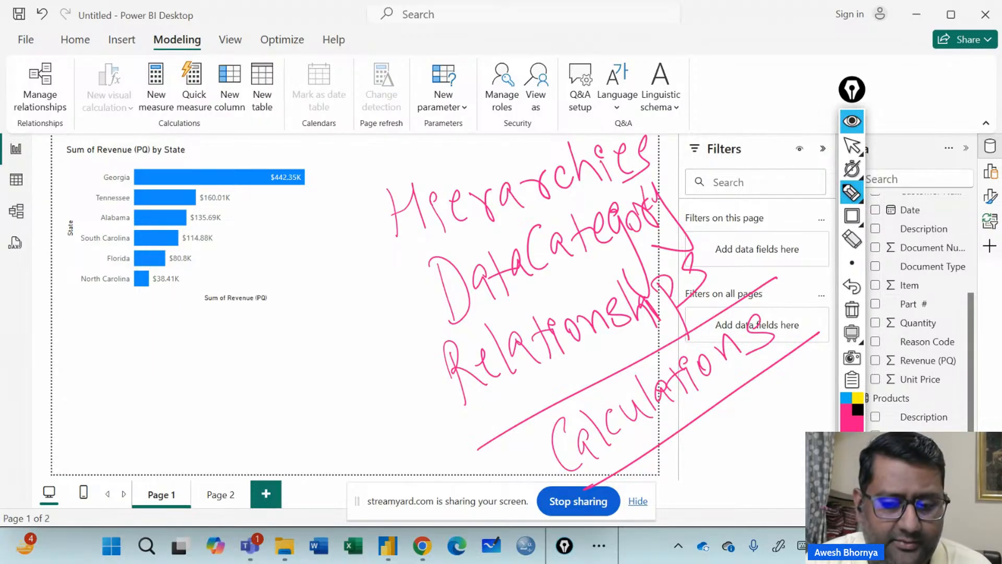
click(852, 310)
click(853, 147)
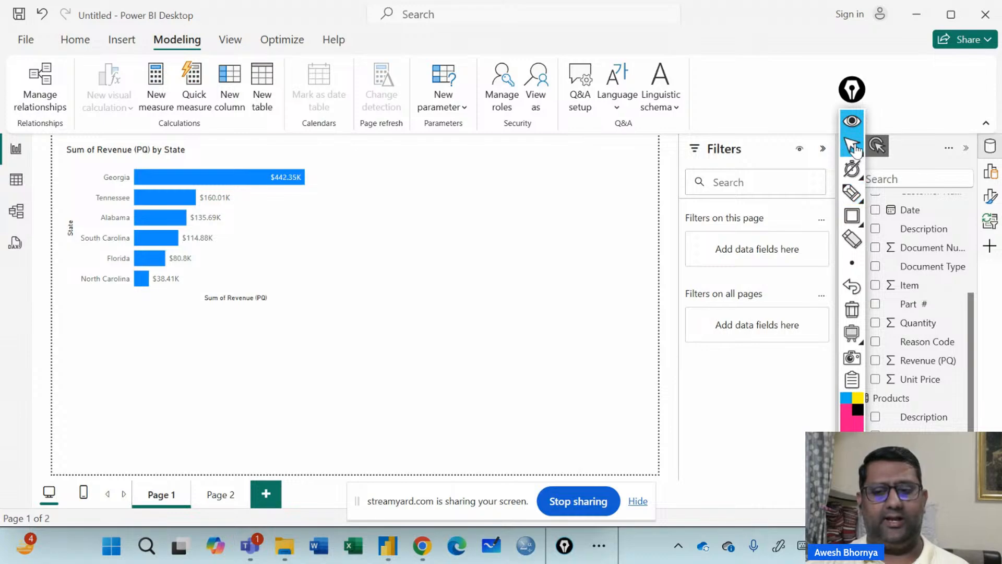
- Annotate the page with CC and Measures plus a tick at the Revenue (PQ) field, and clear the annotations
drag(853, 89, 773, 102)
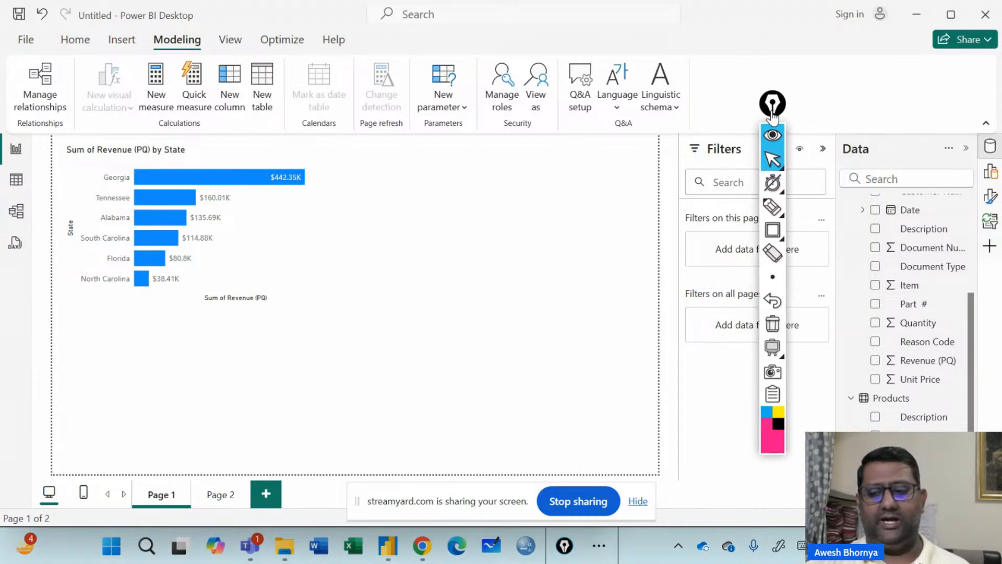
click(772, 209)
mouse_move(452, 205)
mouse_down()
mouse_move(457, 257)
mouse_move(489, 241)
mouse_up()
mouse_move(429, 298)
mouse_down()
mouse_move(414, 221)
mouse_move(448, 281)
mouse_up()
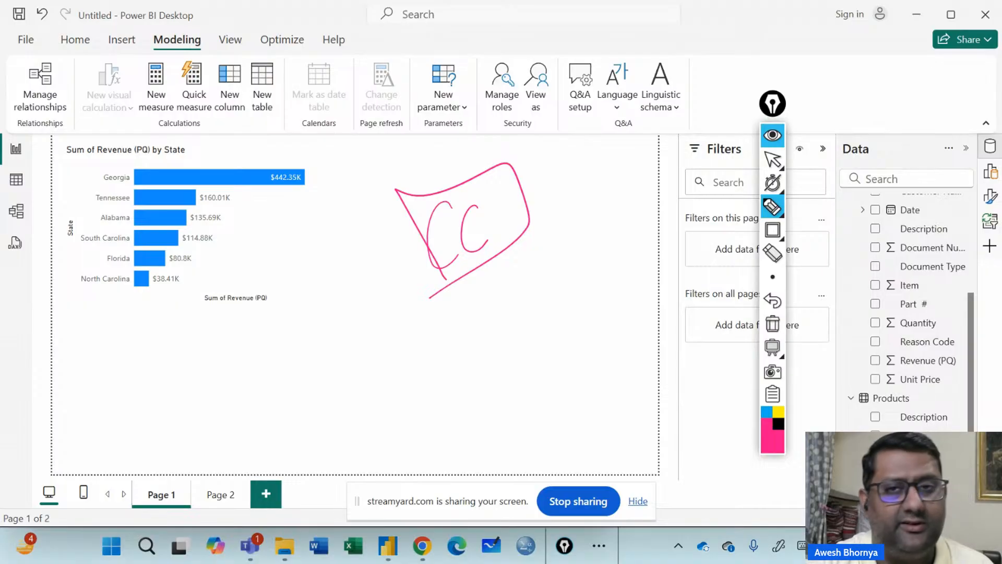
mouse_move(483, 328)
mouse_down()
mouse_move(503, 373)
mouse_move(506, 328)
mouse_move(574, 308)
mouse_move(578, 277)
mouse_move(656, 235)
mouse_move(638, 261)
mouse_up()
drag(493, 404, 708, 231)
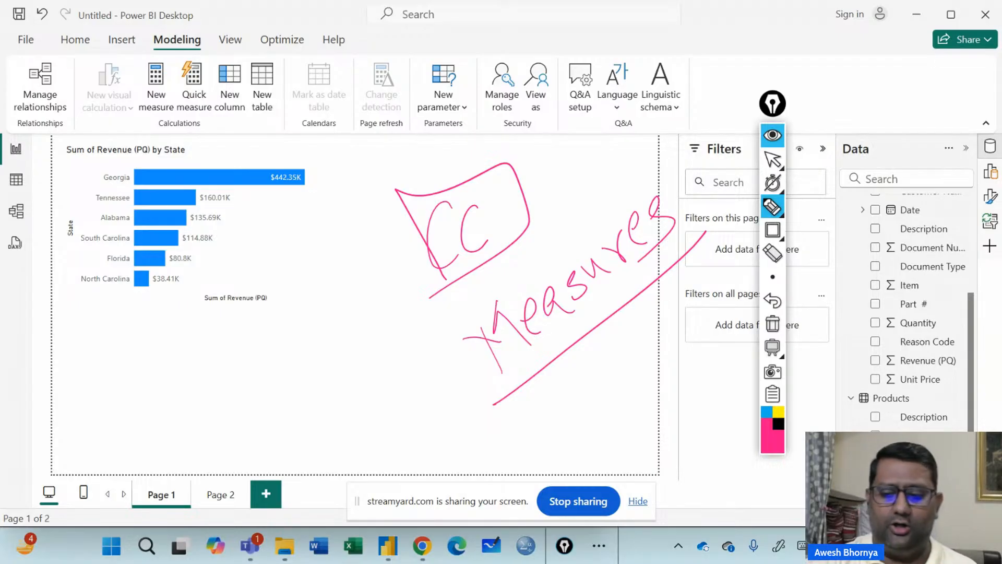
mouse_move(859, 360)
mouse_down()
mouse_move(867, 370)
mouse_move(902, 339)
mouse_up()
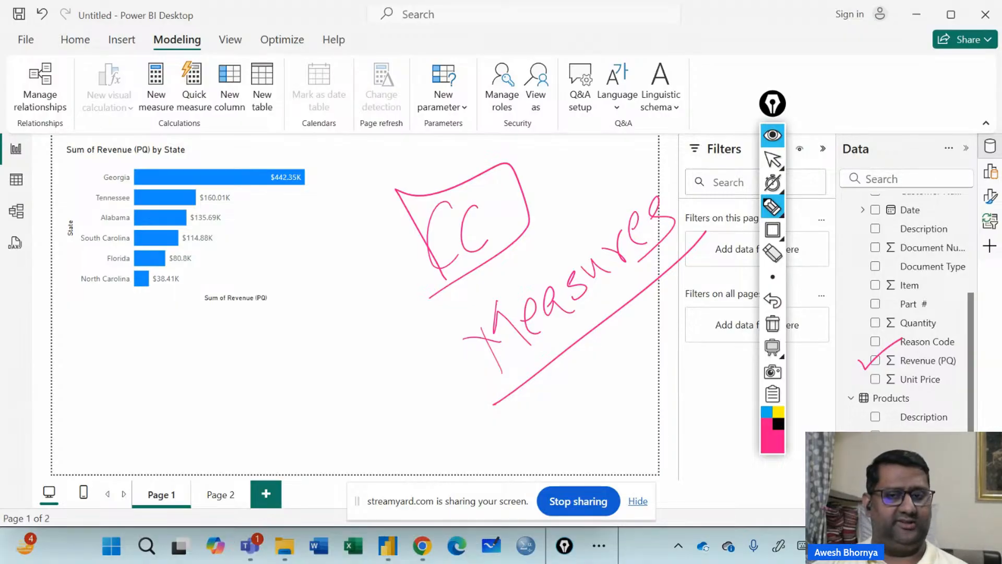
click(773, 324)
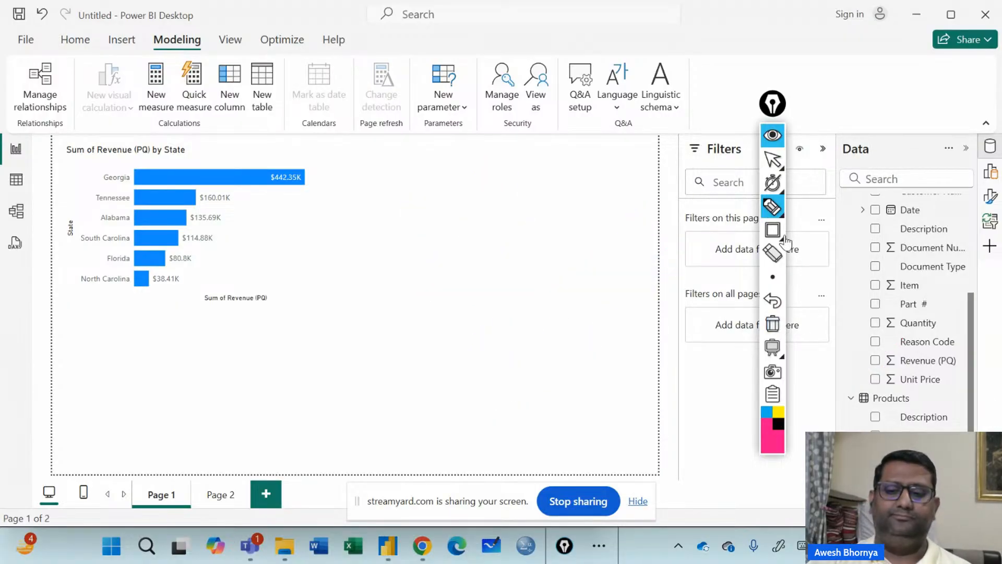
click(777, 161)
- Select the Invoices table and mark the calculation commands and New column with temporary rectangles
scroll(890, 309, up, 3)
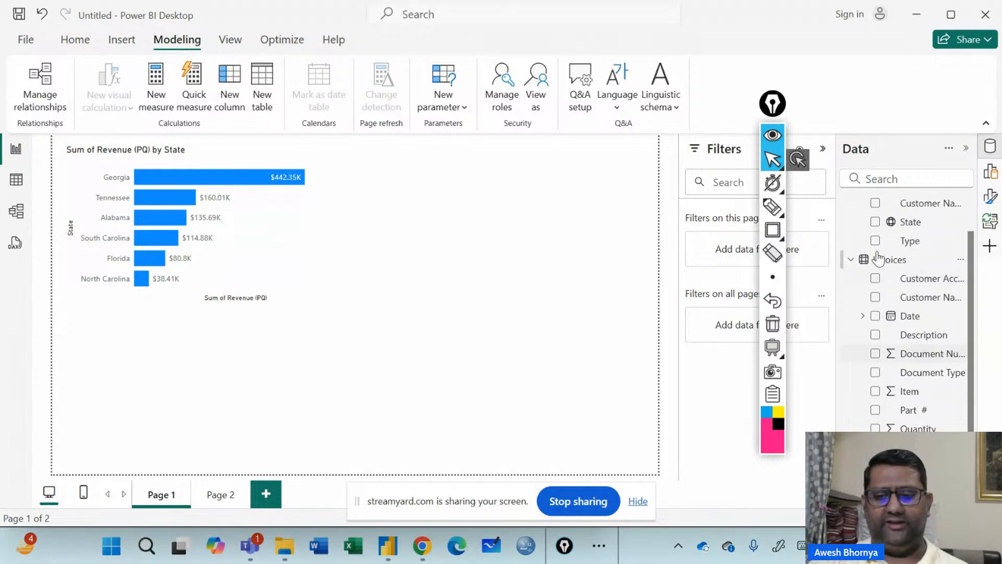
click(889, 302)
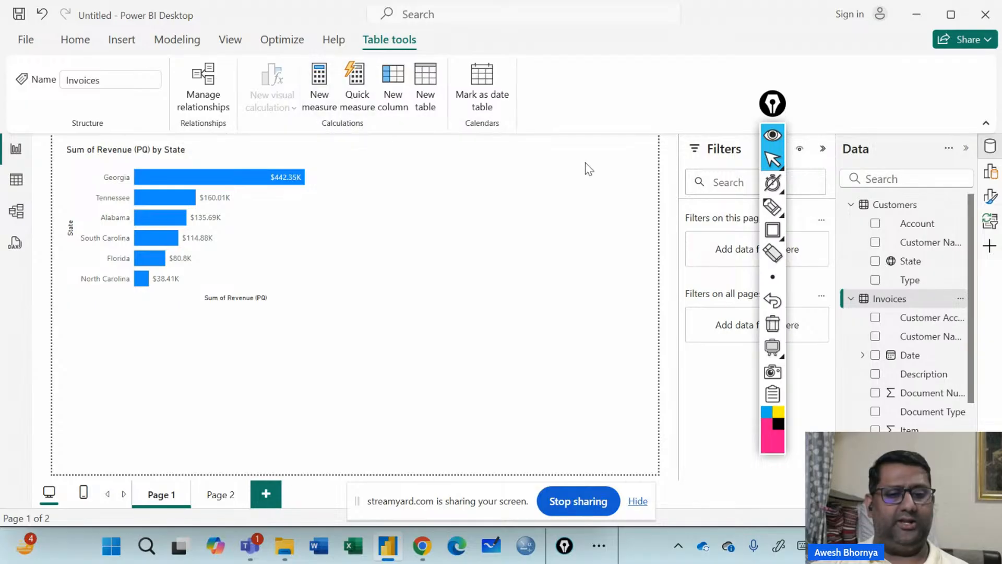
click(772, 229)
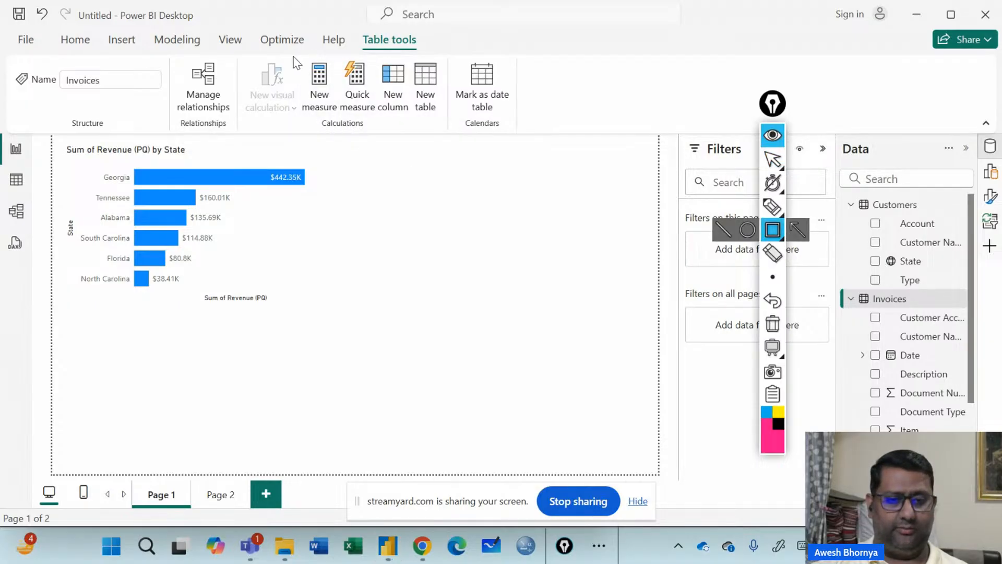
mouse_move(291, 53)
mouse_down()
mouse_move(425, 141)
mouse_move(444, 136)
mouse_up()
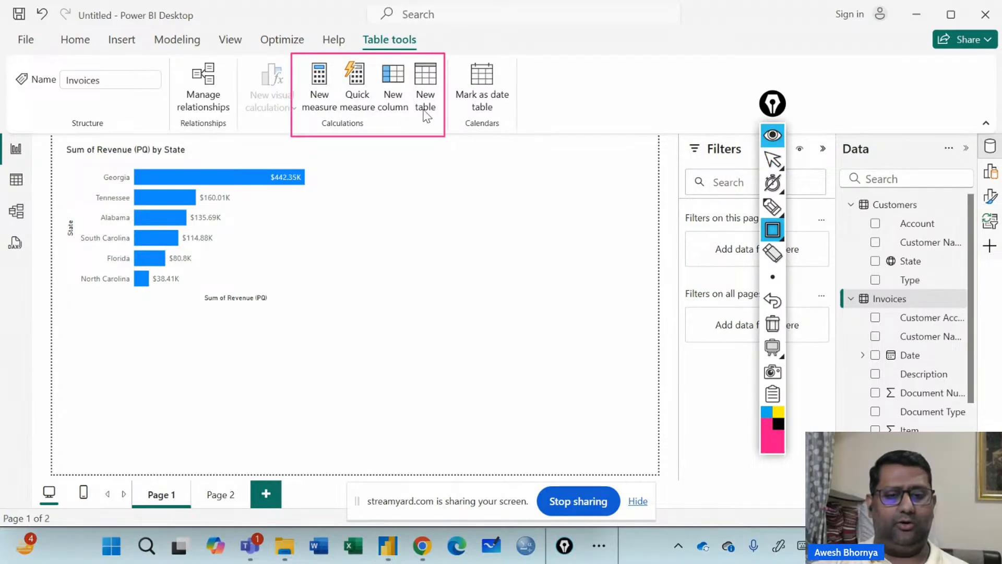
drag(372, 59, 412, 116)
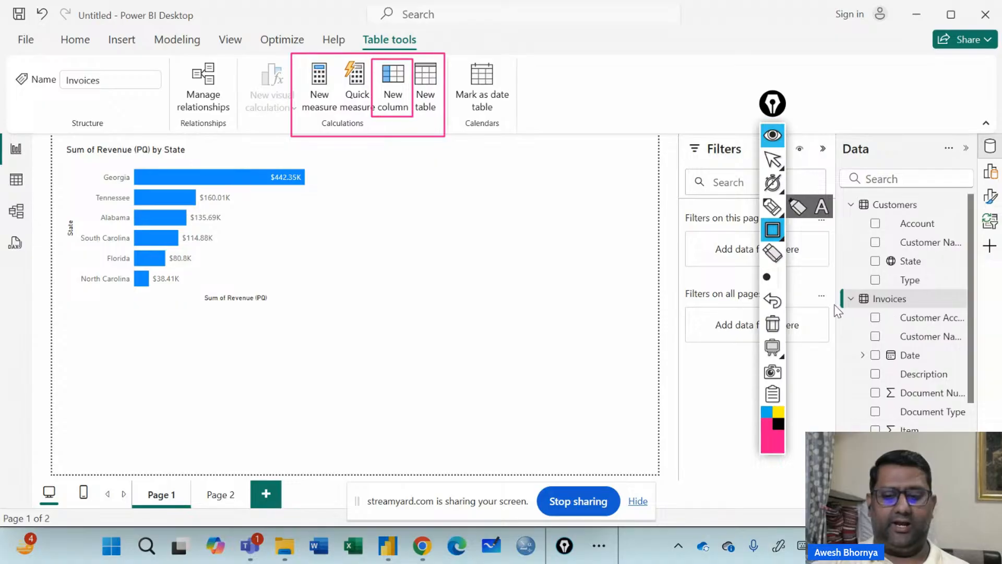
click(773, 159)
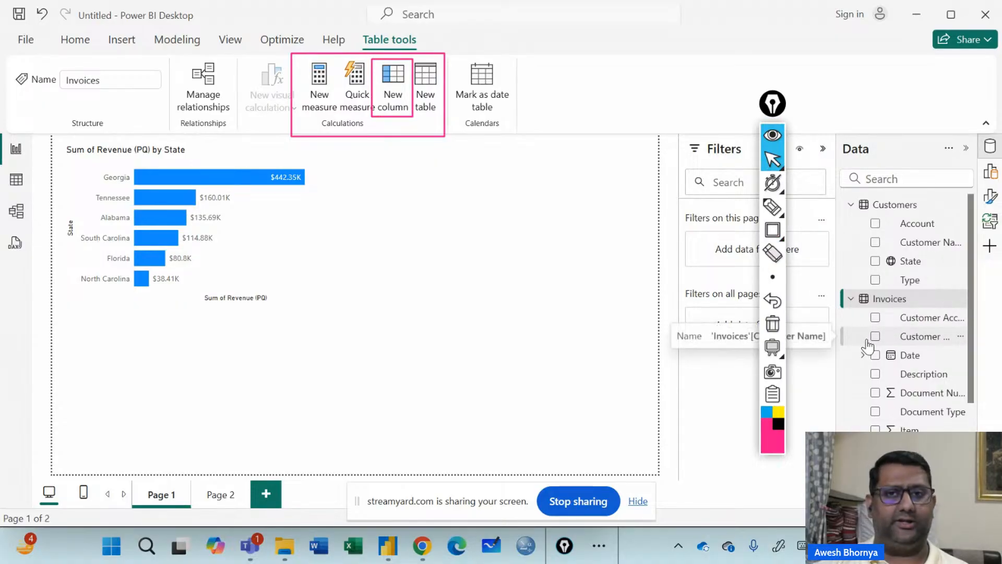
click(774, 324)
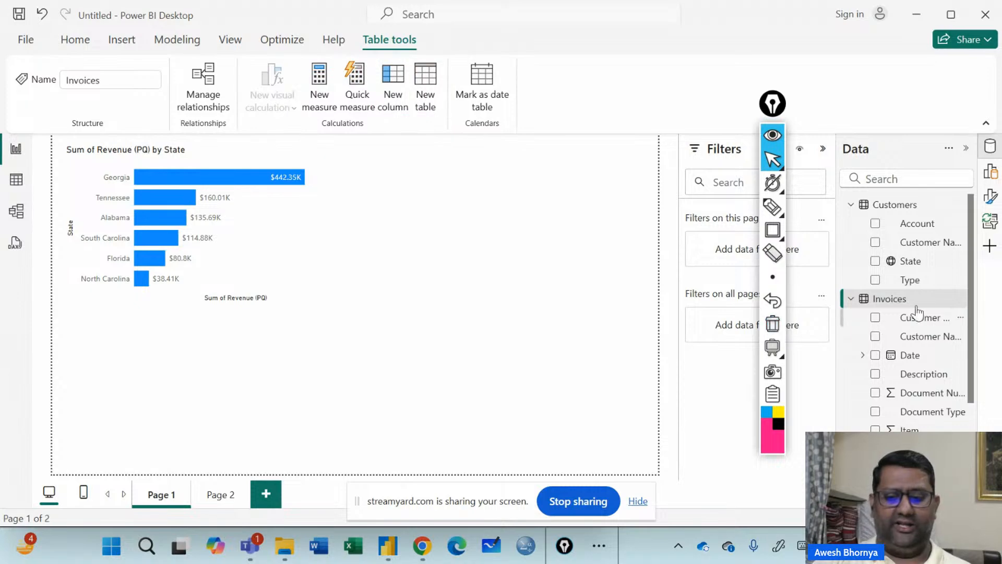
- Add a new calculated column to the Invoices table and outline its properties and formula bar with rectangles
click(399, 93)
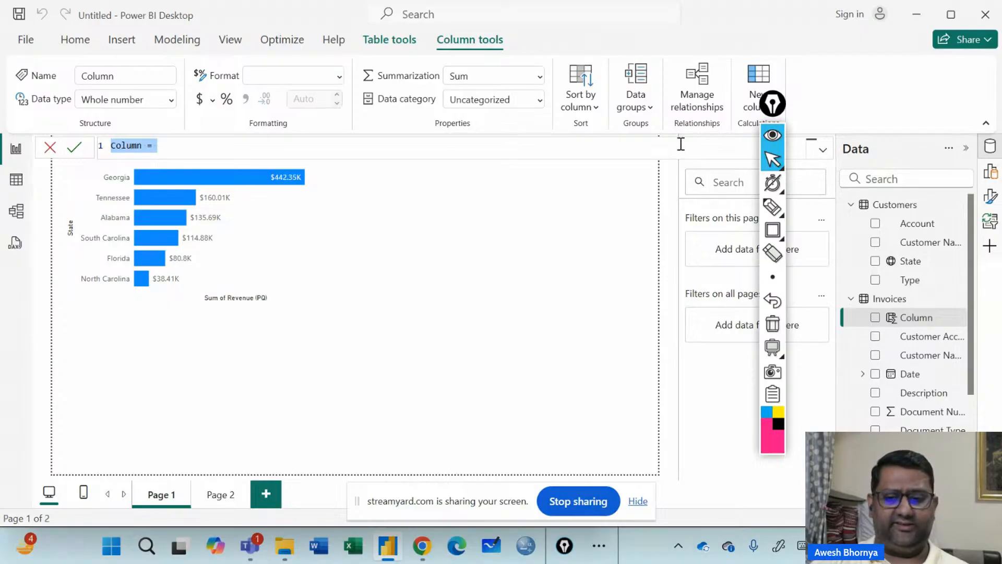
click(773, 229)
mouse_move(11, 54)
mouse_down()
mouse_move(19, 137)
mouse_move(845, 138)
mouse_move(786, 134)
mouse_up()
mouse_move(93, 135)
mouse_down()
mouse_move(347, 167)
mouse_move(830, 157)
mouse_move(836, 166)
mouse_up()
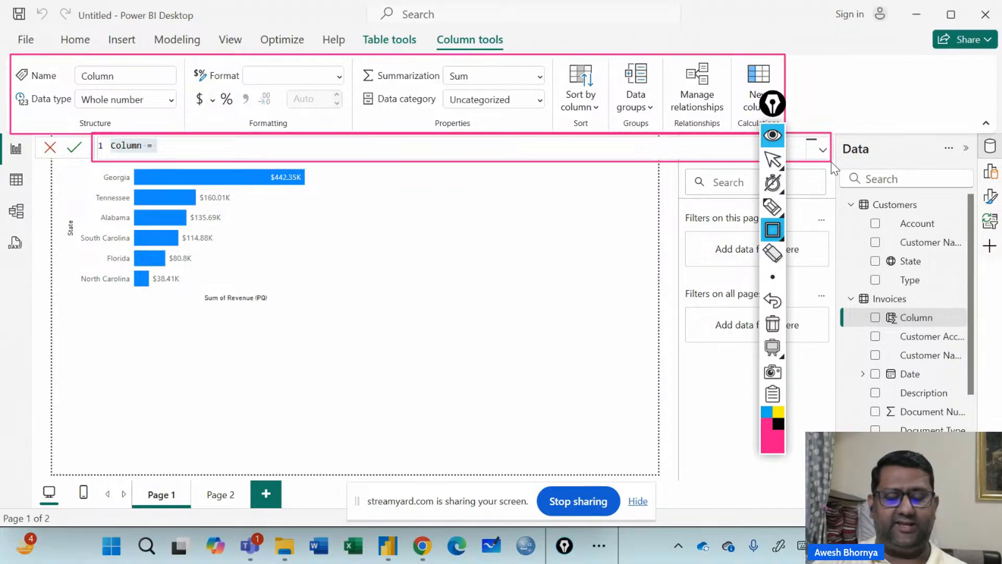
click(775, 161)
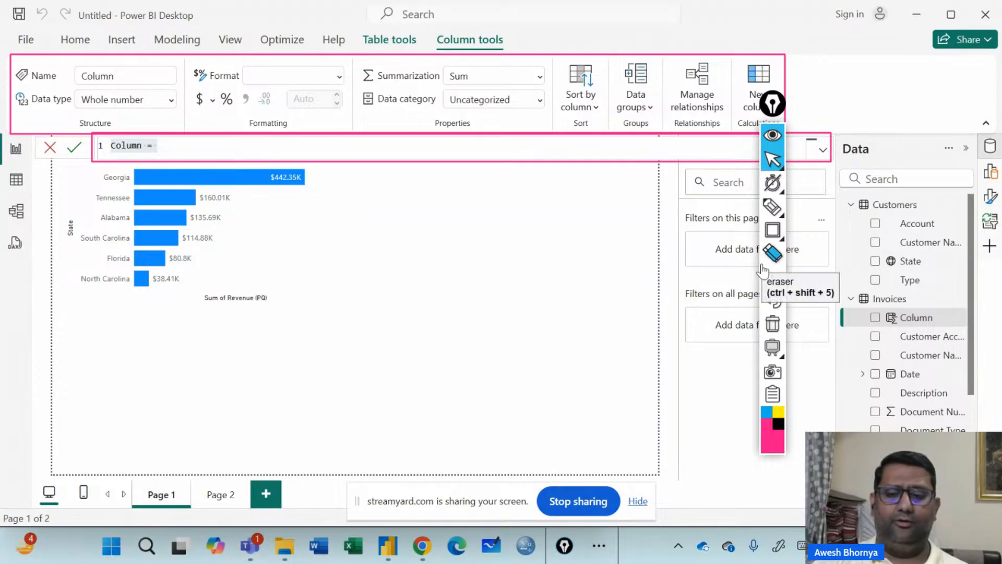
mouse_move(773, 235)
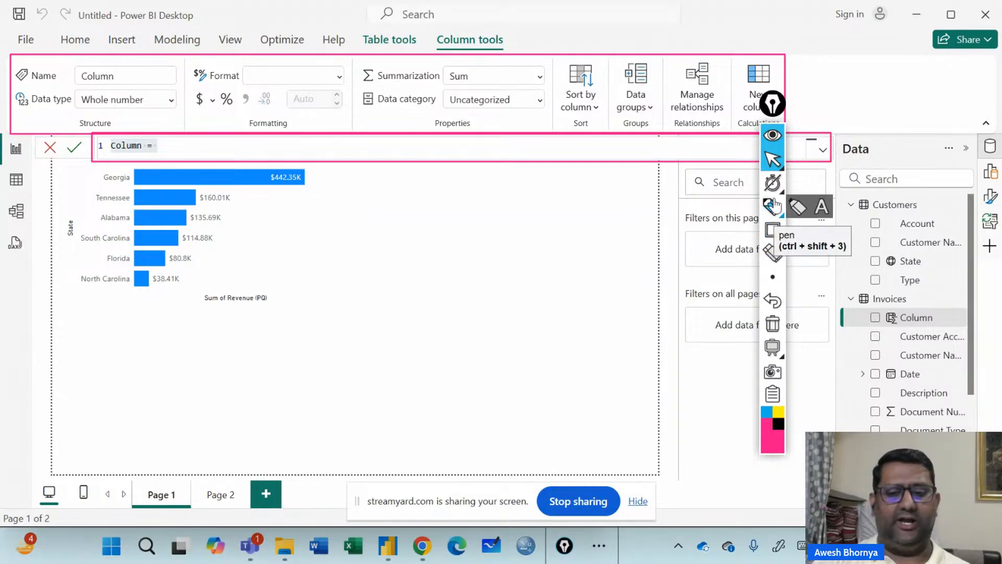
- Replace the default formula text of the new Invoices column with Revenue (CC) =
click(204, 148)
key(ctrl+a)
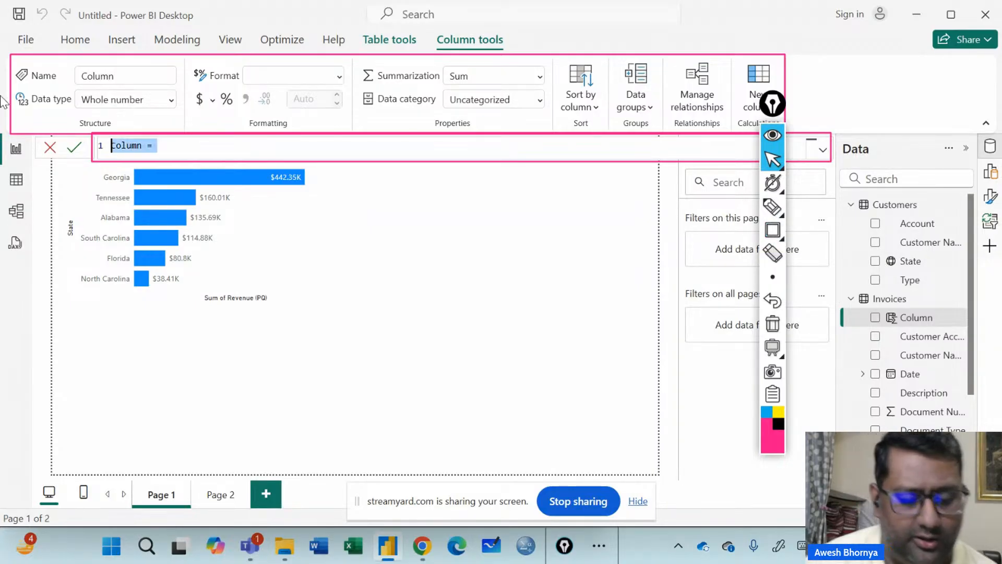
text(Revenue)
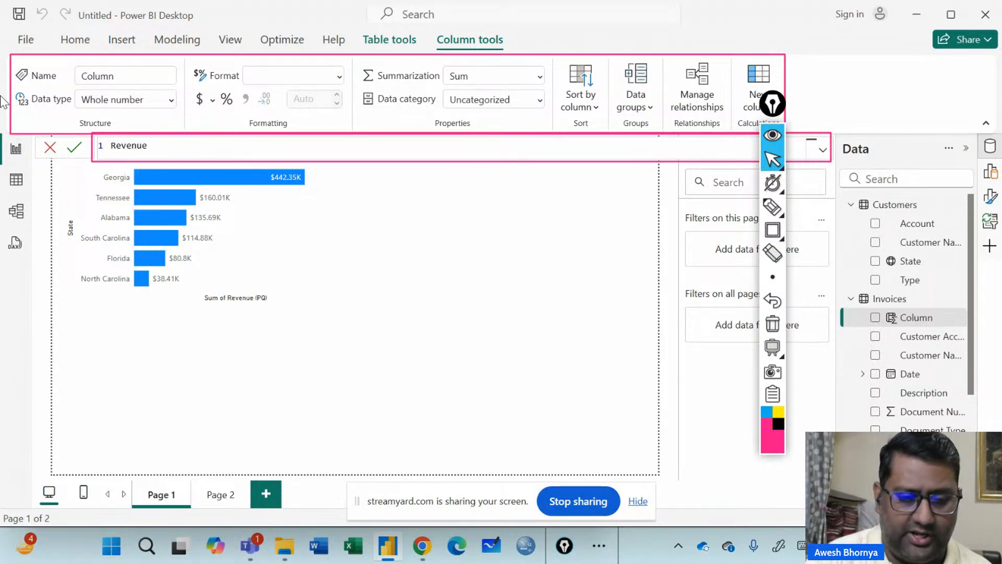
text( (CC) =)
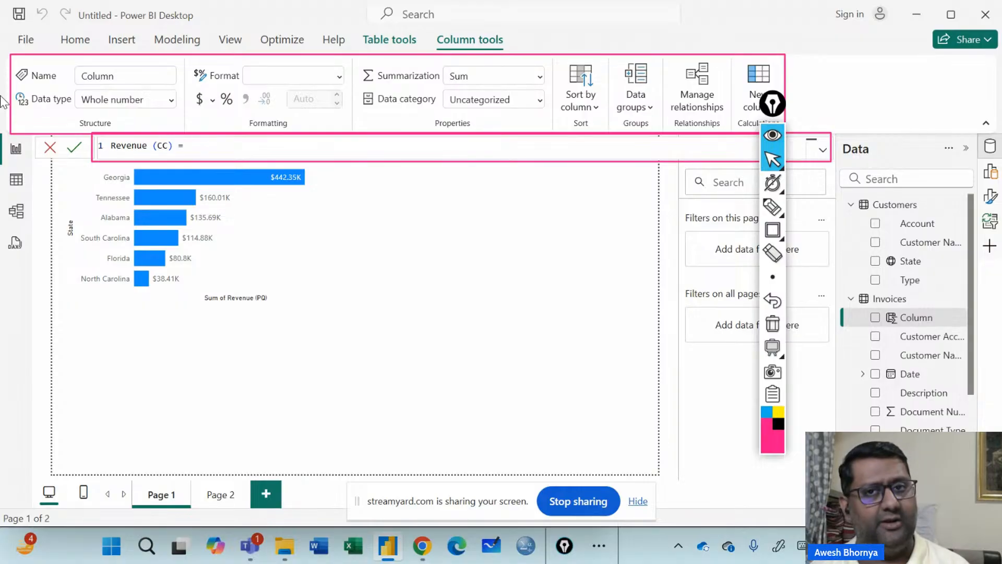
- Clear the rectangle annotations and begin the Revenue (CC) expression with unit to bring up the matching field suggestion
text(uni)
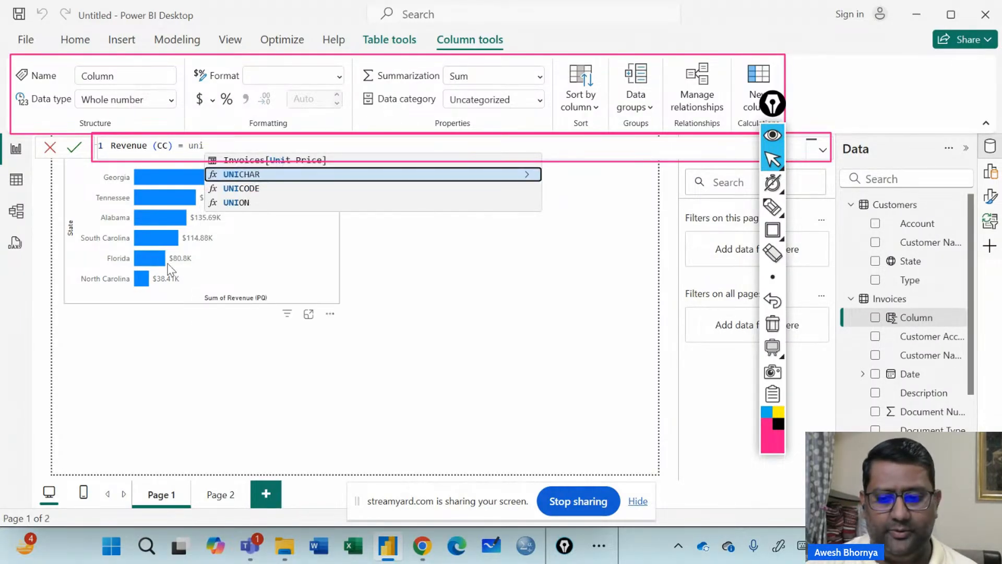
click(775, 328)
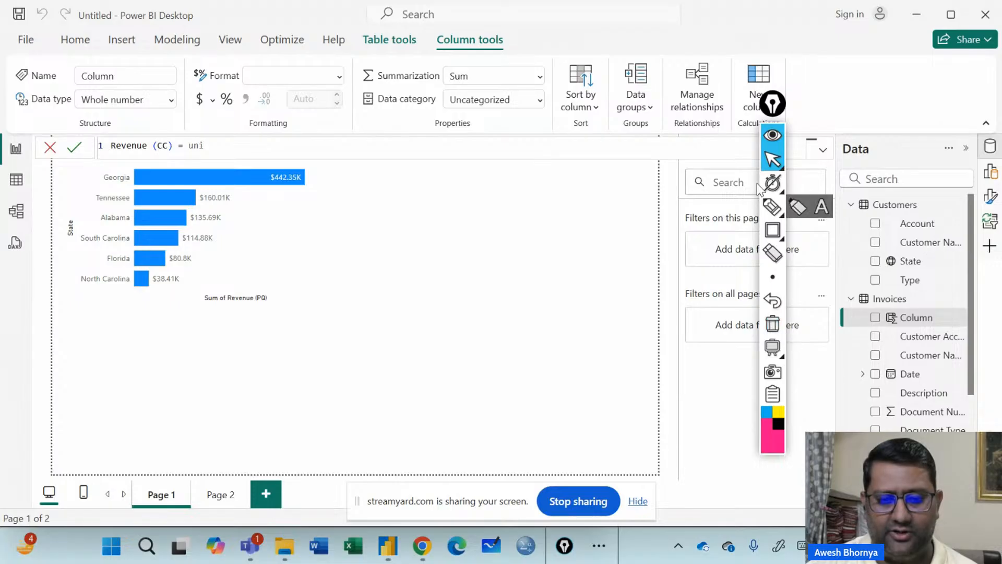
click(300, 151)
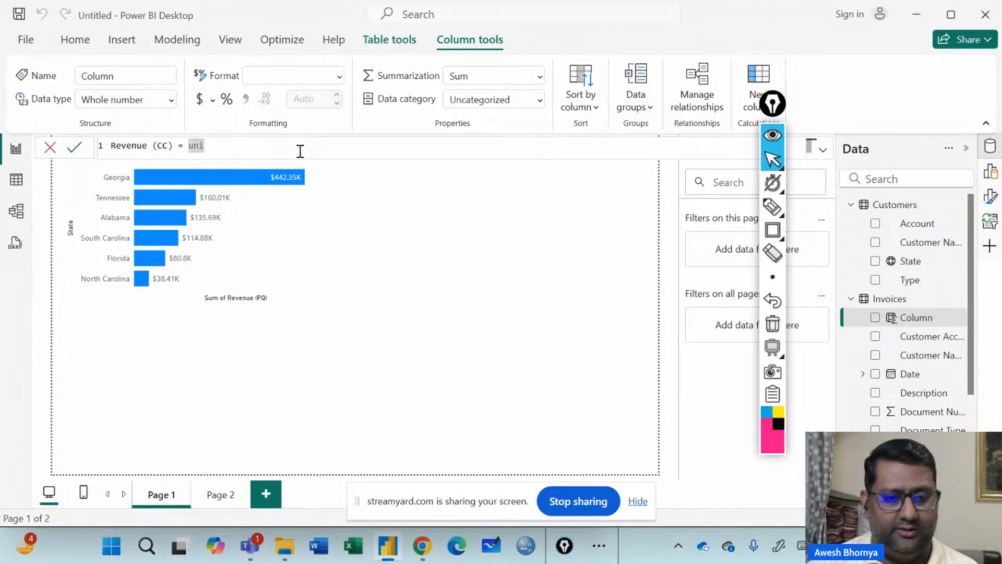
key(BackSpace)
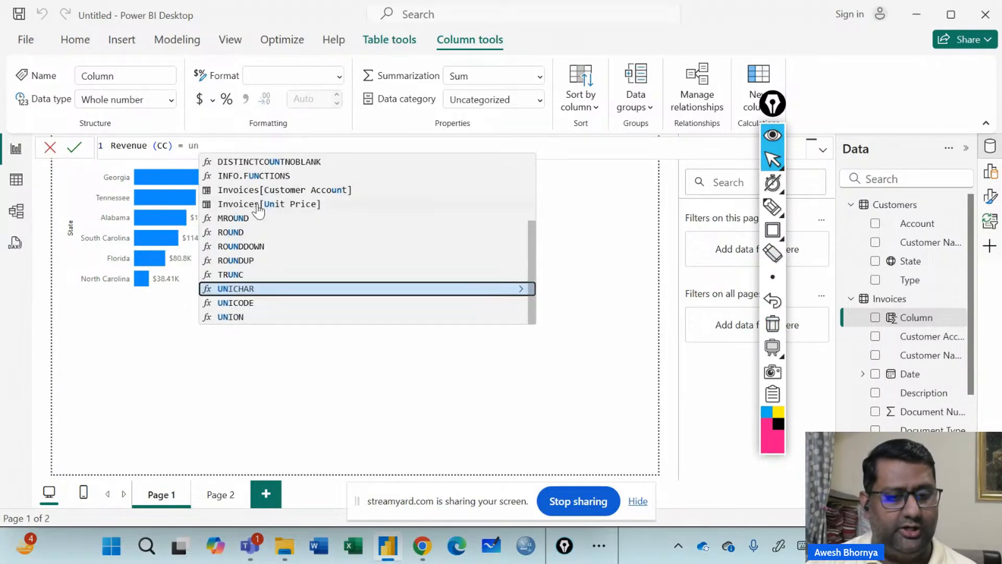
text(it)
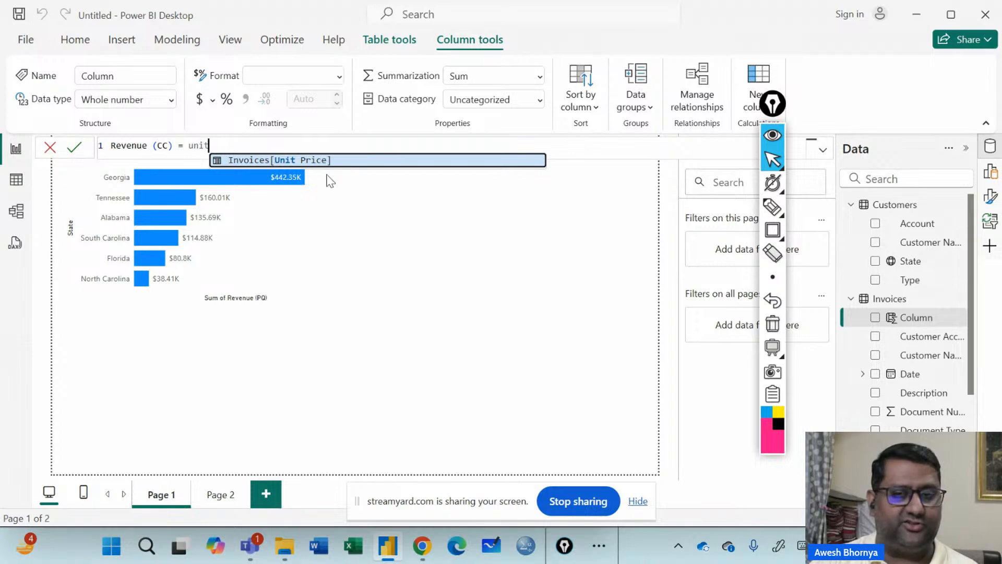
- Handwrite and underline Intellisense diagonally across the lower part of the page, and clear the annotation
click(772, 207)
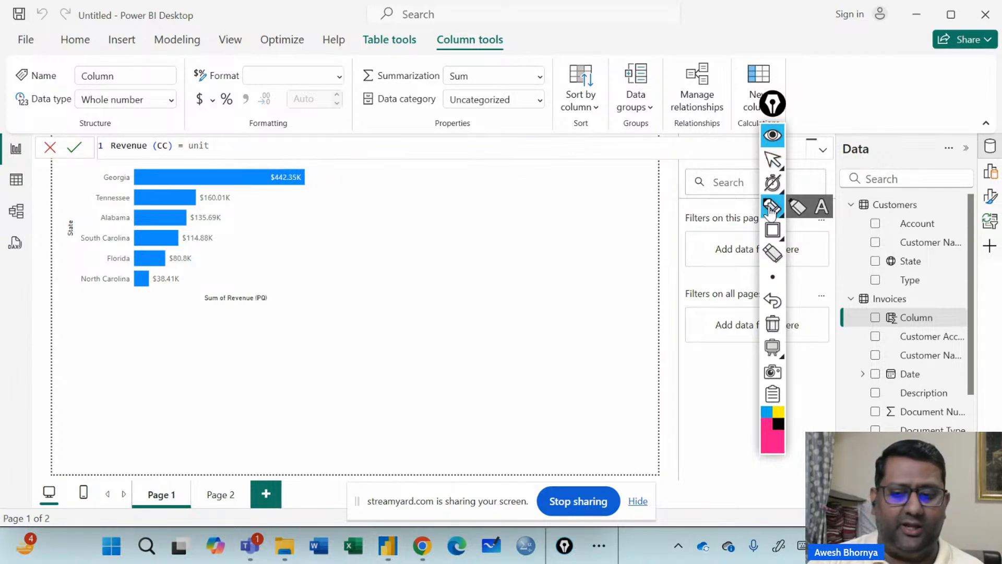
drag(470, 409, 491, 367)
drag(487, 457, 522, 399)
drag(477, 383, 502, 432)
drag(512, 388, 533, 395)
mouse_move(524, 355)
mouse_down()
mouse_move(550, 392)
mouse_move(593, 351)
mouse_move(590, 328)
mouse_move(607, 342)
mouse_move(692, 281)
mouse_up()
mouse_move(488, 481)
mouse_down()
mouse_move(512, 478)
mouse_move(707, 304)
mouse_up()
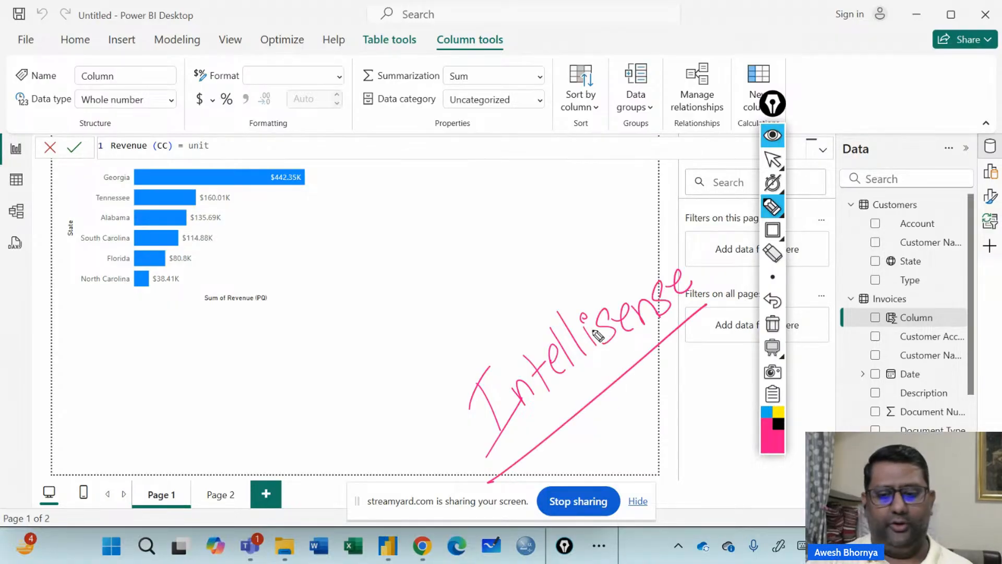
click(775, 328)
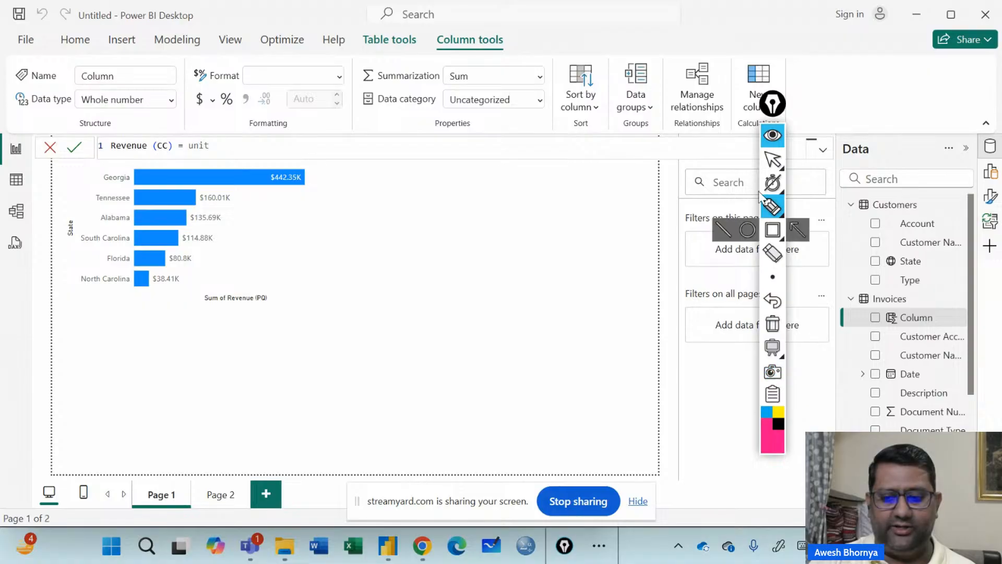
- Complete the Revenue (CC) formula as Invoices[Unit Price] * Invoices[Quantity] and commit it
click(773, 160)
click(233, 144)
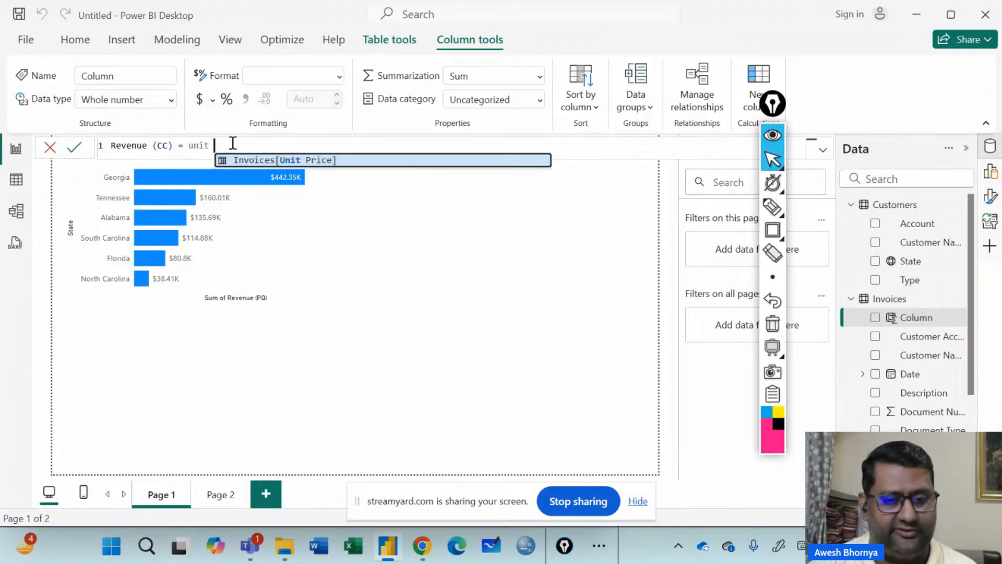
key(Tab)
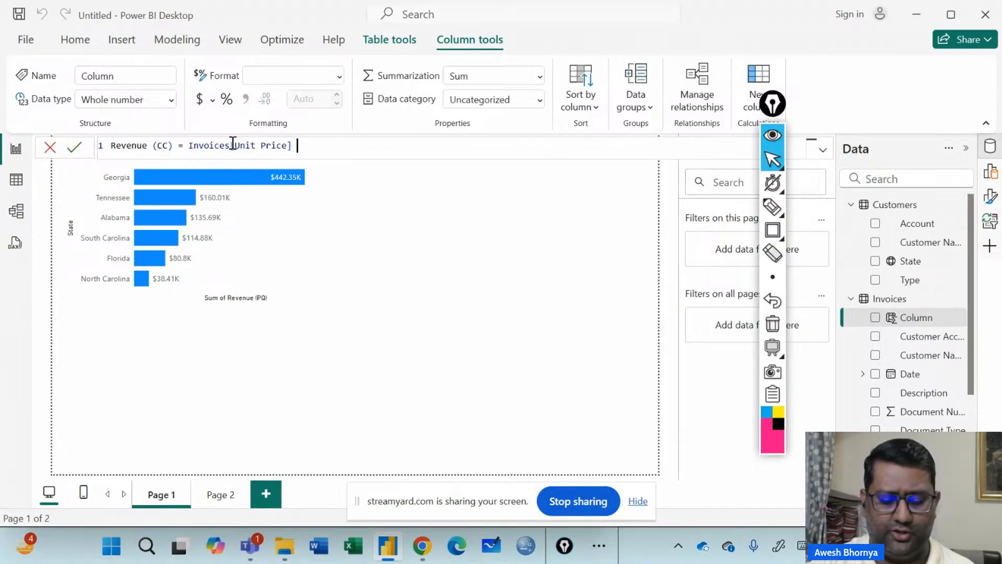
text(* Invoices[Quantity])
key(Tab)
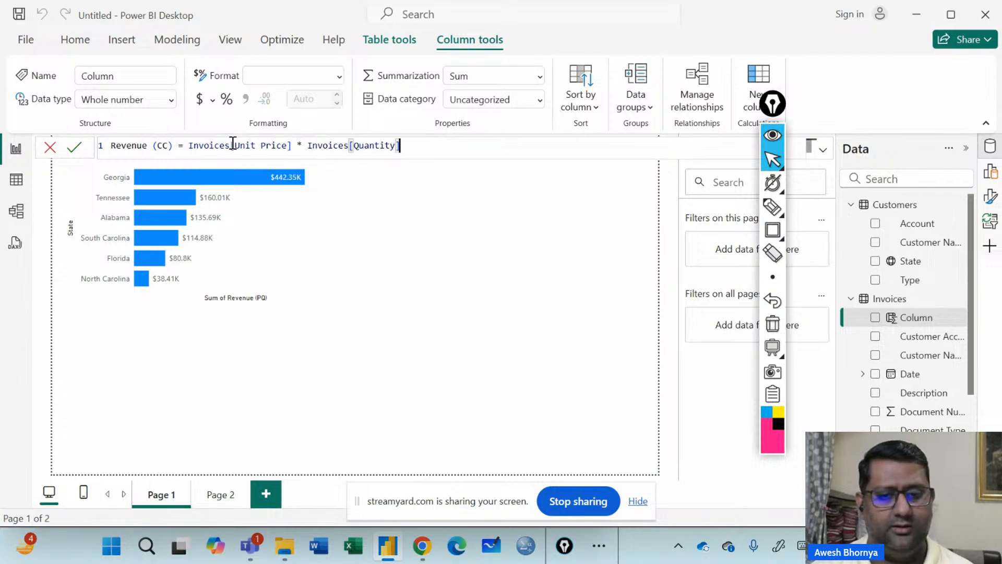
key(Return)
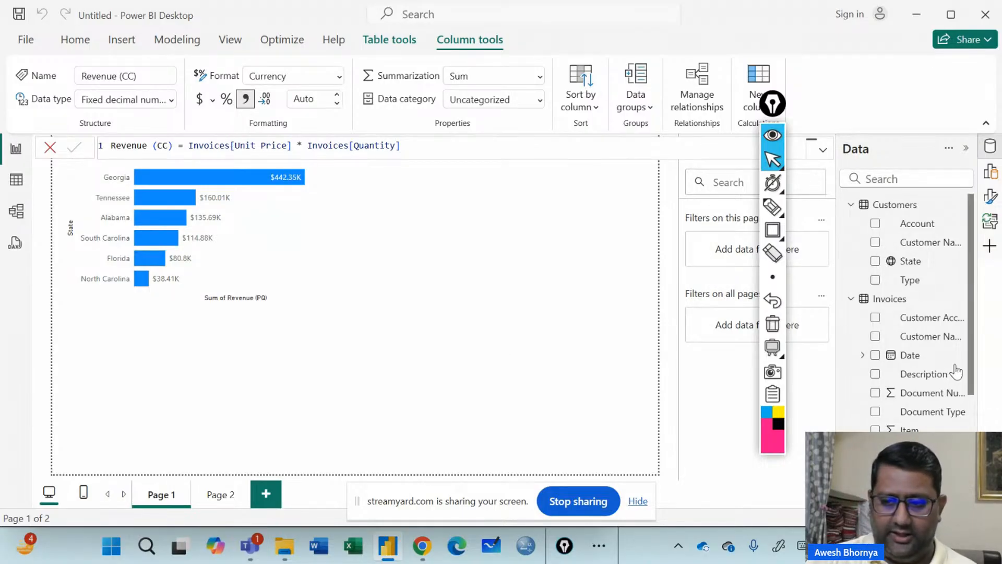
- Select the Sum of Revenue (PQ) by State bar chart and move it slightly on the page
scroll(956, 372, down, 5)
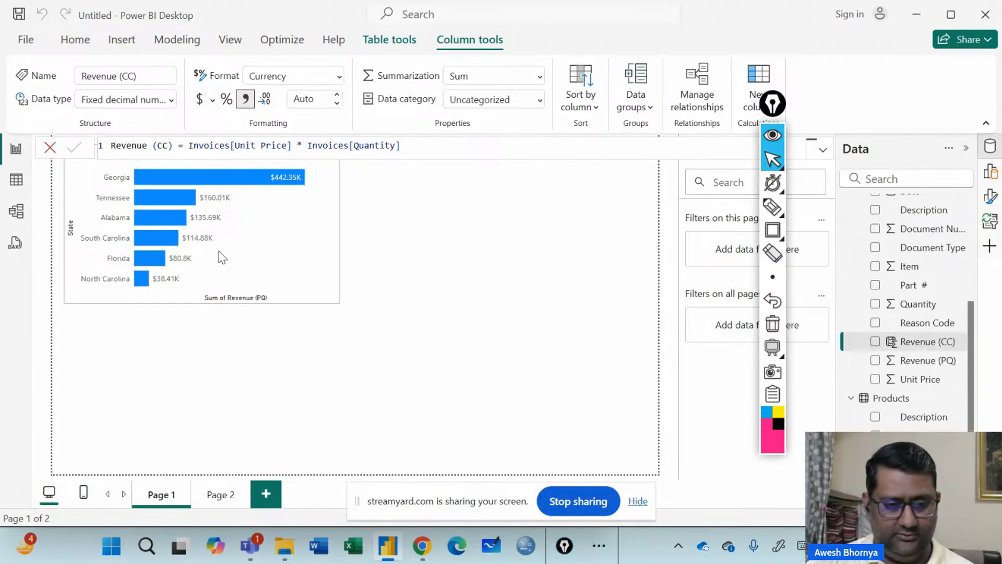
click(313, 280)
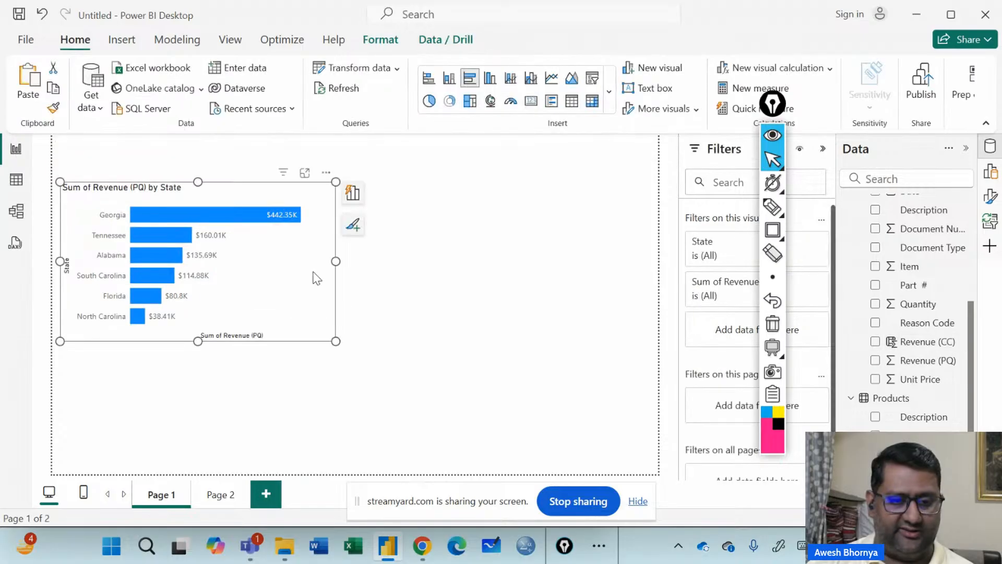
drag(313, 272, 327, 264)
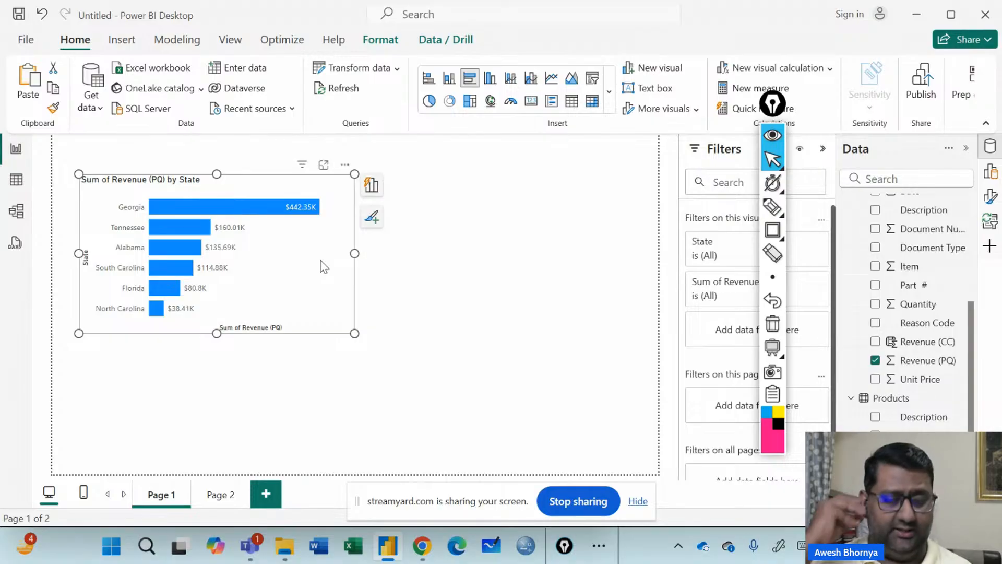
- Outline the Revenue (PQ) field, the Revenue (CC) field and the calculated column icon with rectangles
click(782, 231)
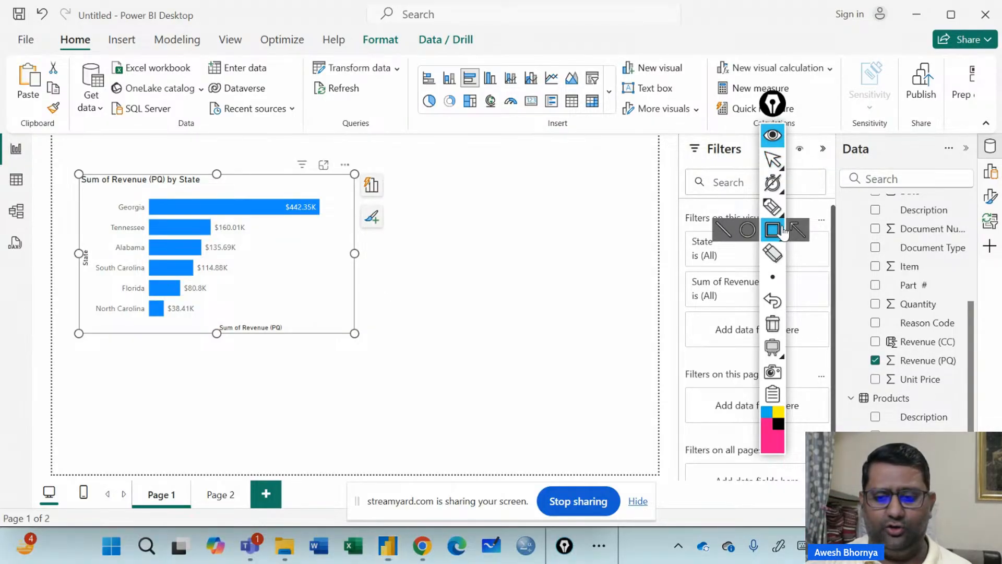
drag(866, 349, 961, 374)
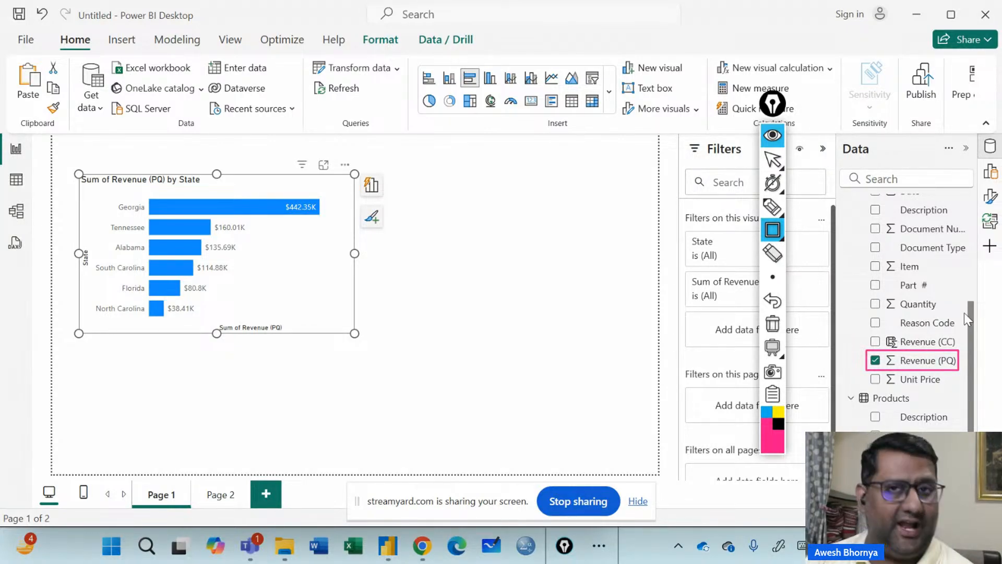
drag(868, 330, 962, 350)
mouse_move(887, 332)
mouse_down()
mouse_move(909, 365)
mouse_move(899, 351)
mouse_up()
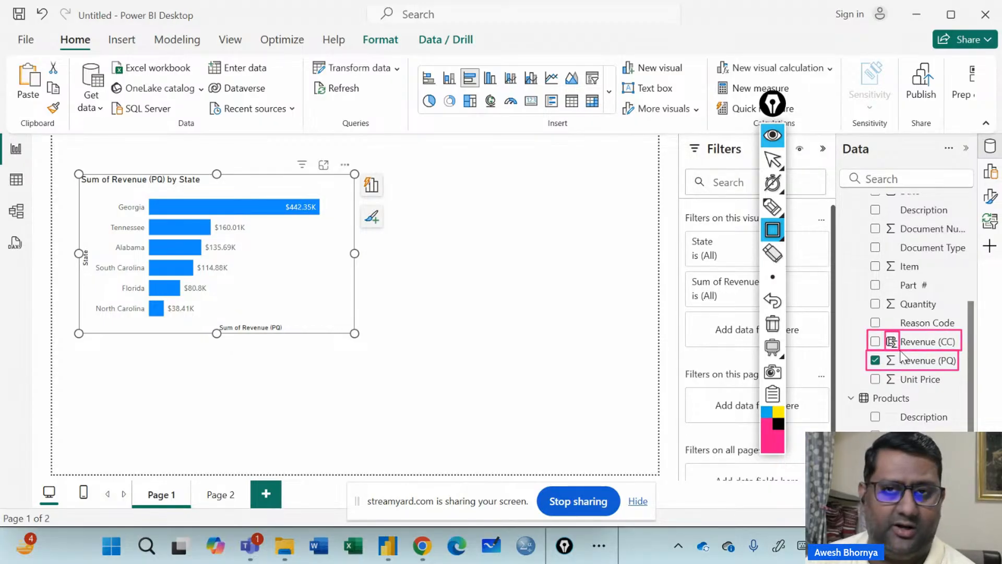
- View the Revenue (CC) values in the Invoices table data and outline that column with a rectangle
click(773, 159)
click(925, 343)
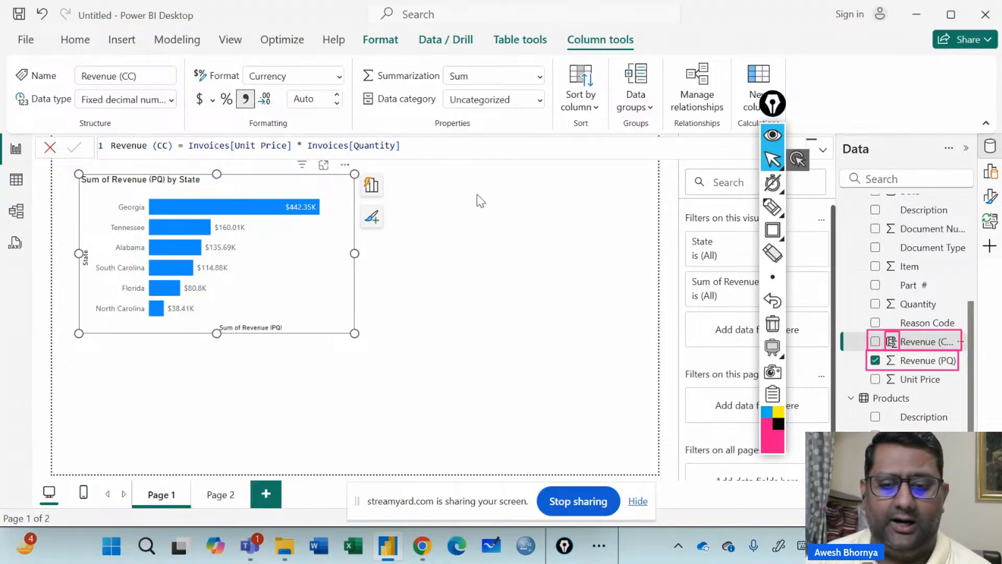
click(16, 180)
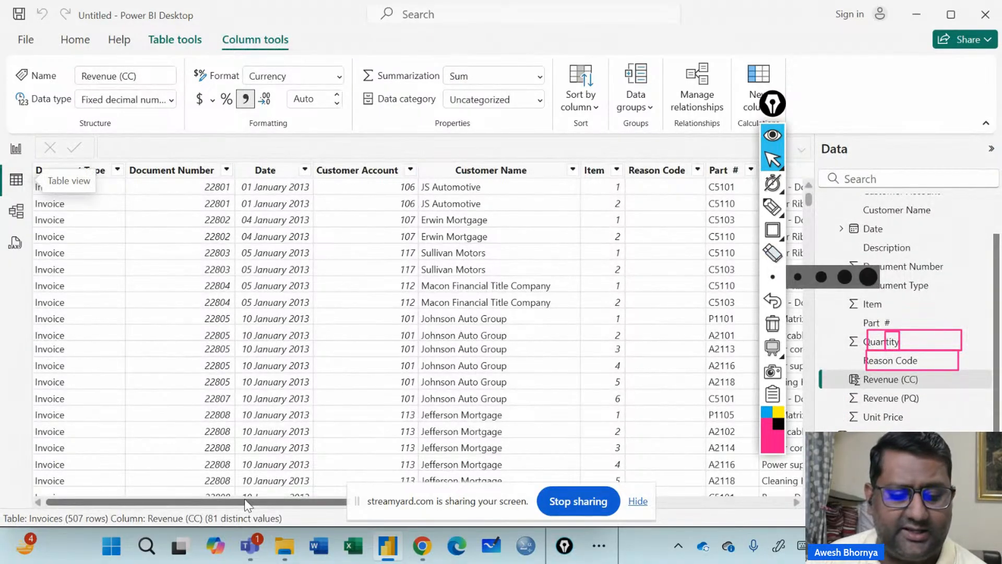
drag(291, 502, 781, 493)
drag(771, 106, 879, 106)
click(880, 230)
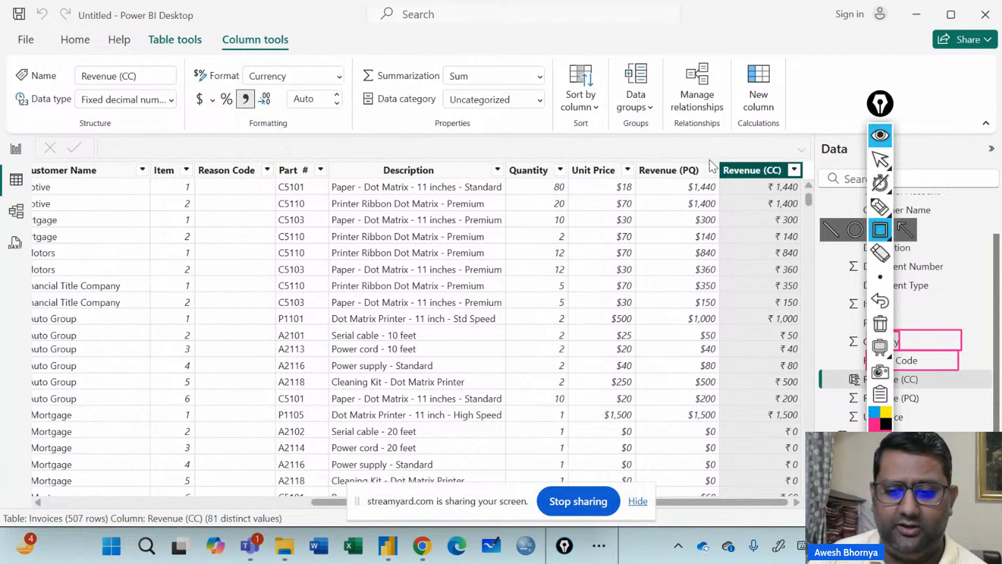
mouse_move(718, 153)
mouse_down()
mouse_move(816, 425)
mouse_move(805, 495)
mouse_up()
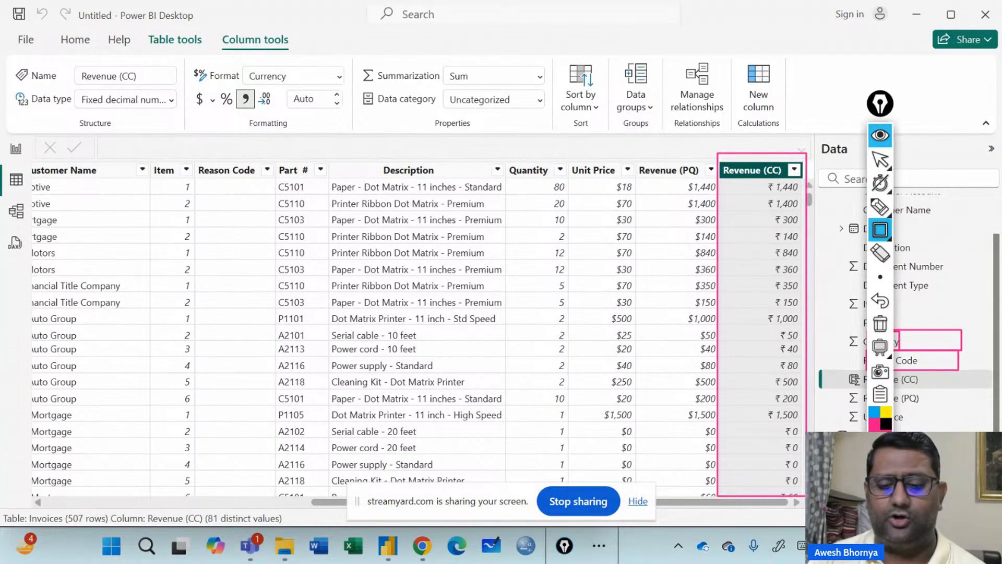
- Format the Revenue (CC) column with the dollar currency symbol and return to the report page
click(881, 164)
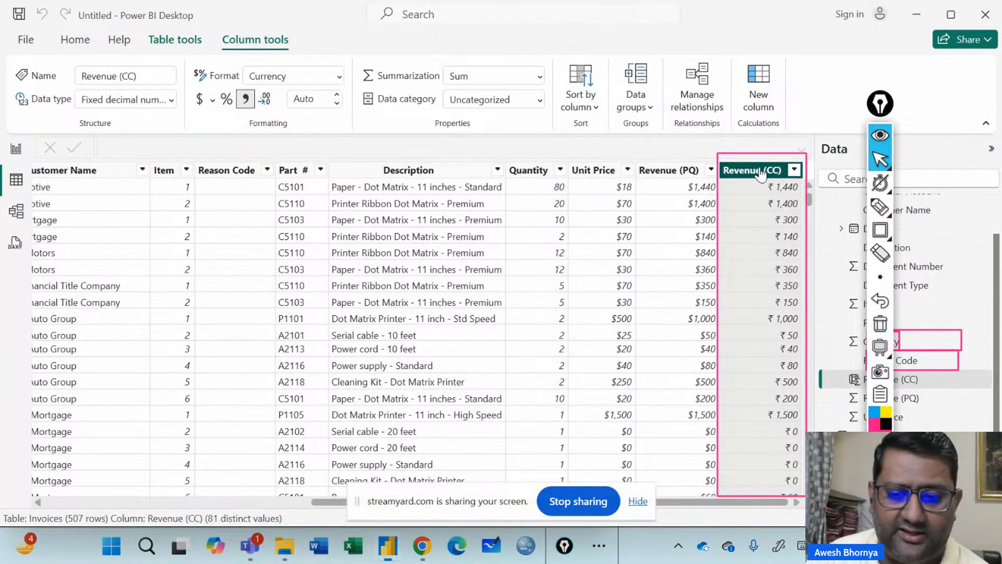
click(199, 100)
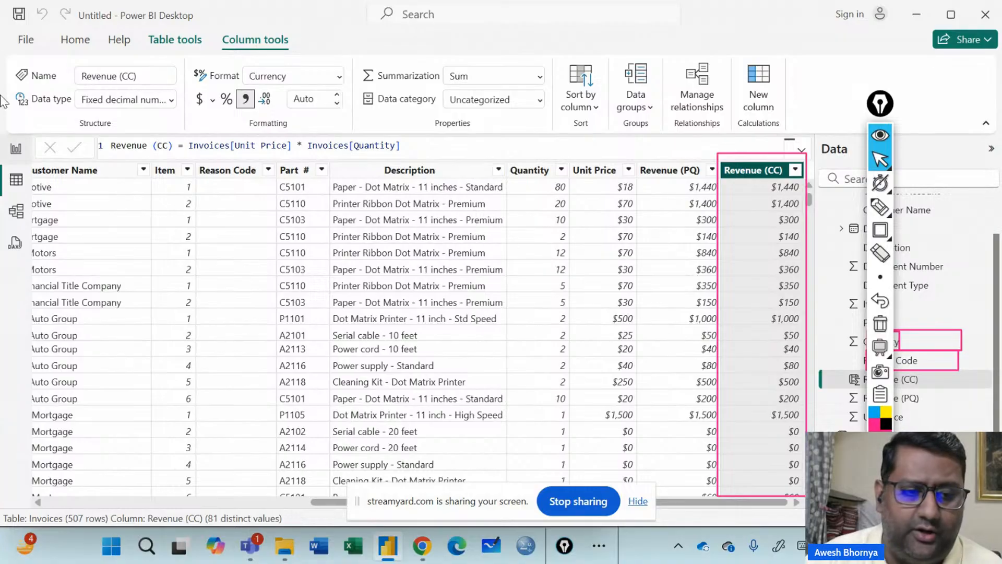
click(15, 154)
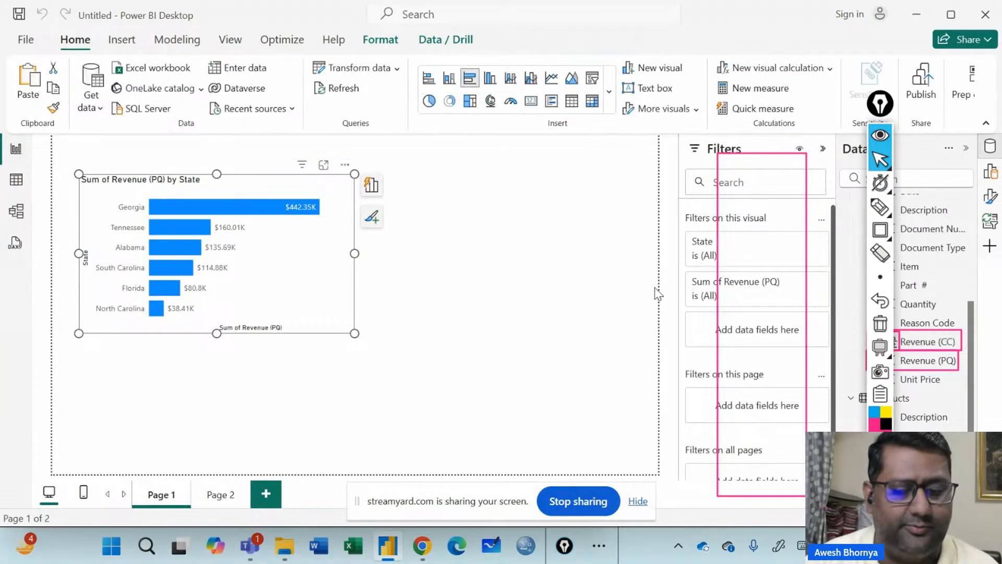
- Deselect the chart, clear all annotations and move the annotation toolbar off the field list
click(497, 243)
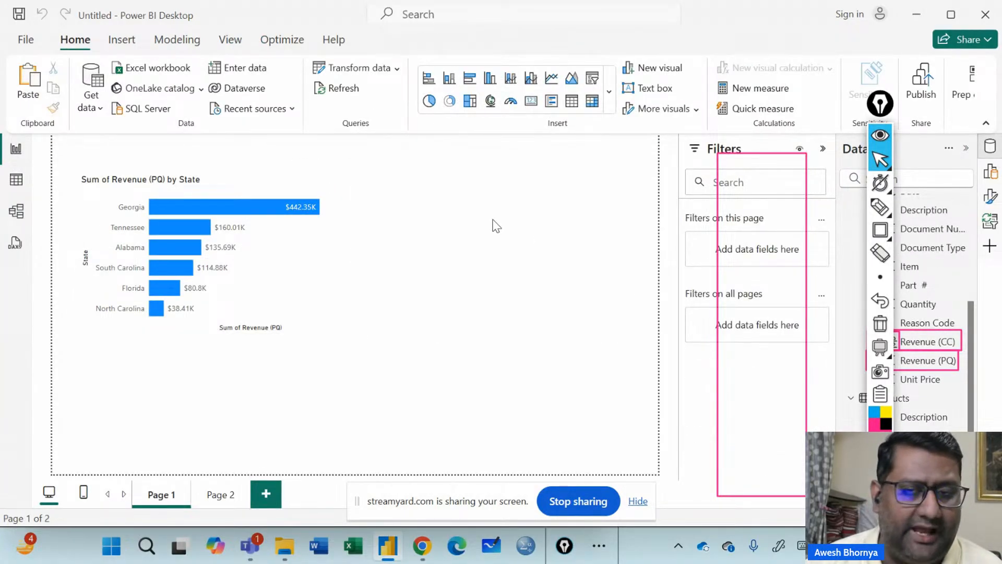
click(880, 327)
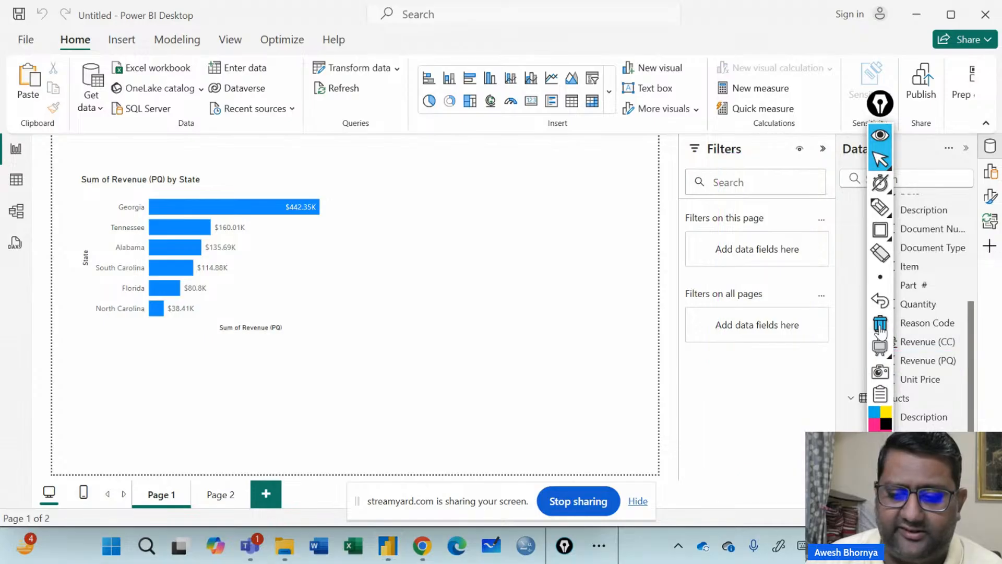
drag(882, 110, 775, 126)
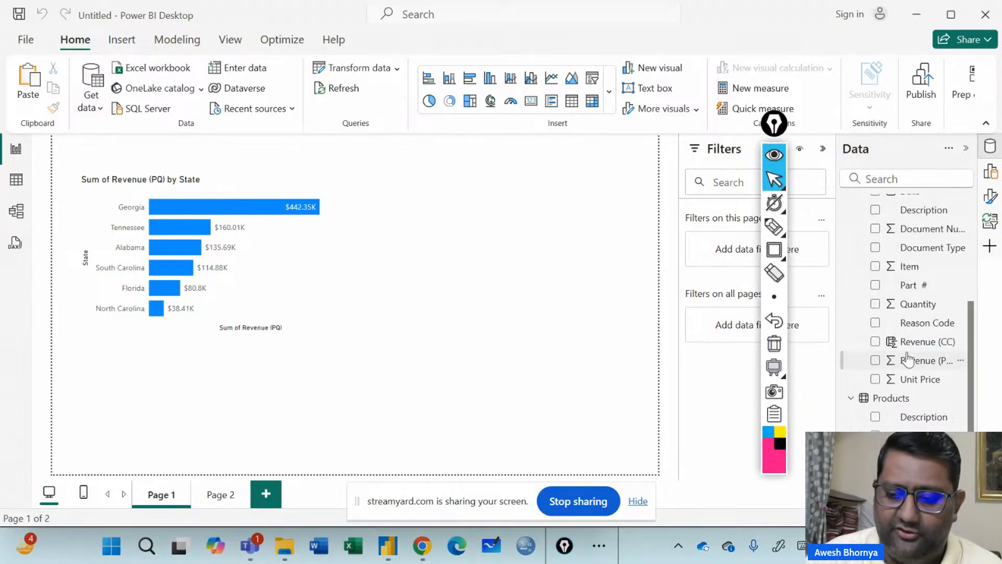
- Create a visual of Revenue (CC) by State, placed beside the existing bar chart and resized to match its height
click(876, 344)
drag(277, 410, 547, 249)
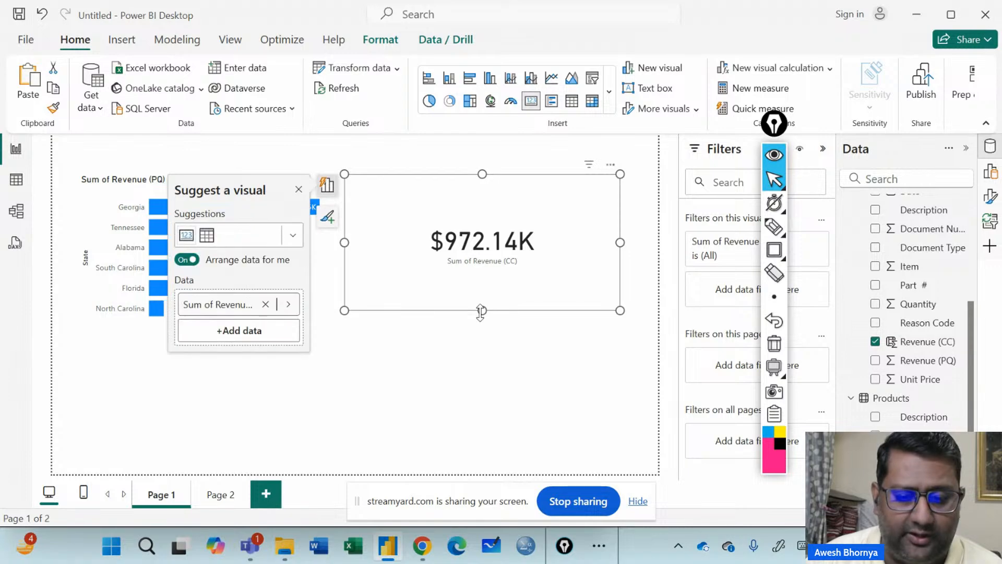
drag(480, 312, 482, 333)
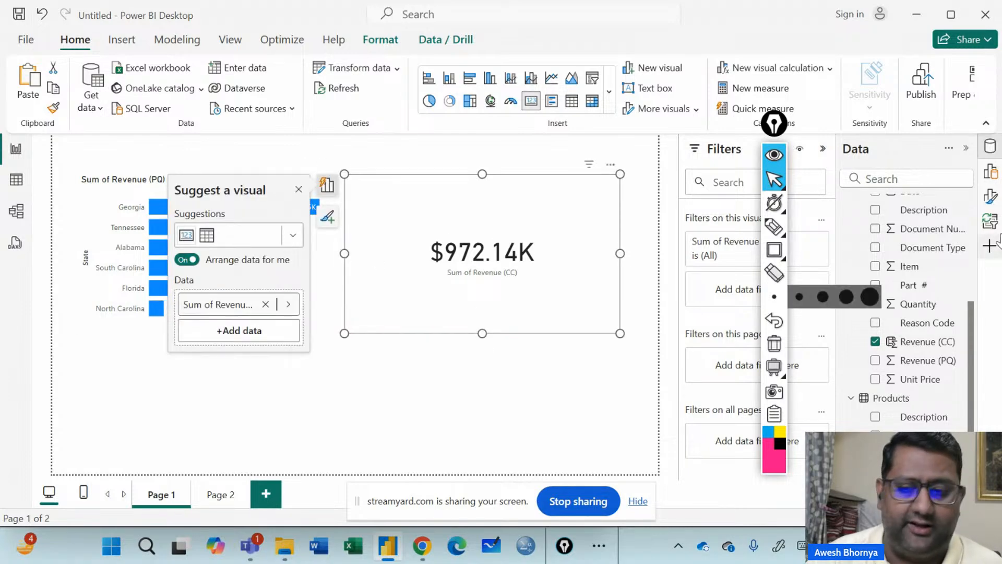
scroll(898, 292, up, 3)
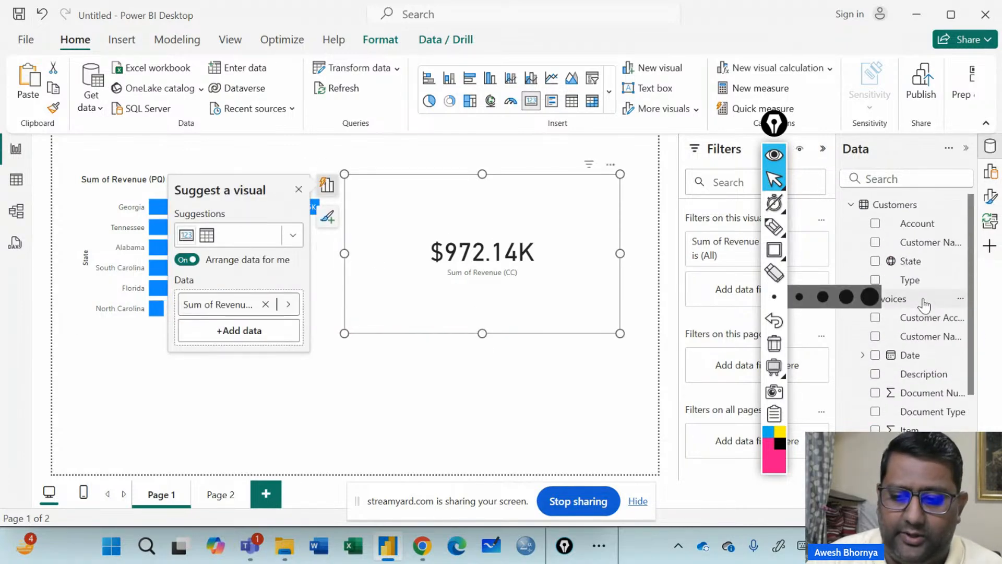
click(876, 262)
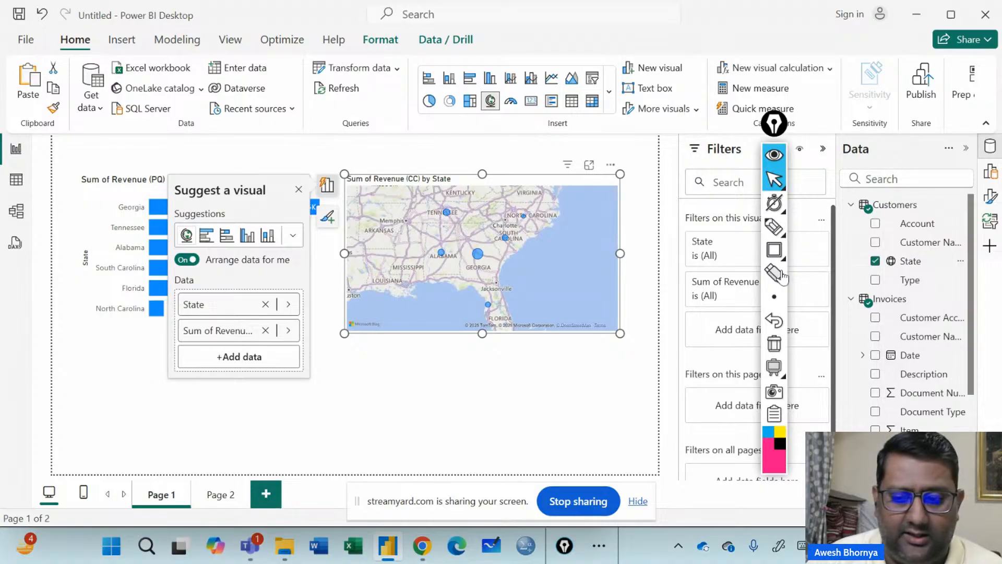
- Change the Revenue (CC) by State map to a clustered bar chart, move it clear of the PQ chart and narrow it slightly
click(207, 236)
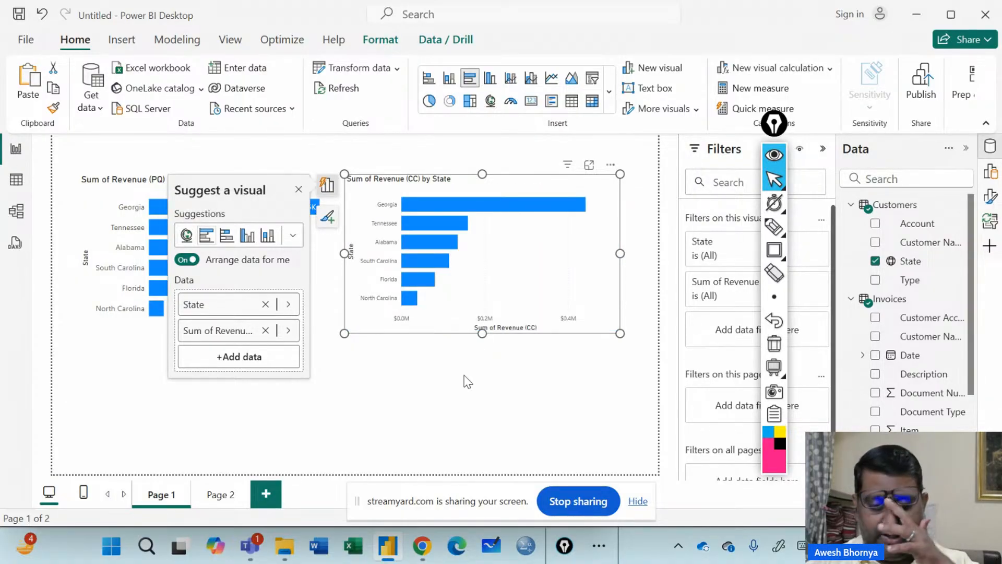
click(501, 392)
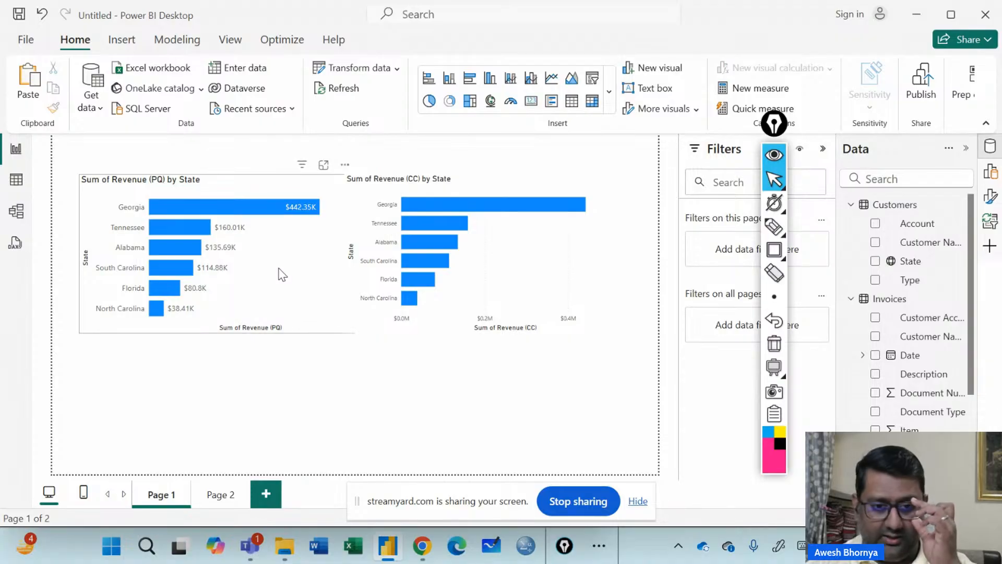
click(348, 275)
drag(480, 177, 517, 175)
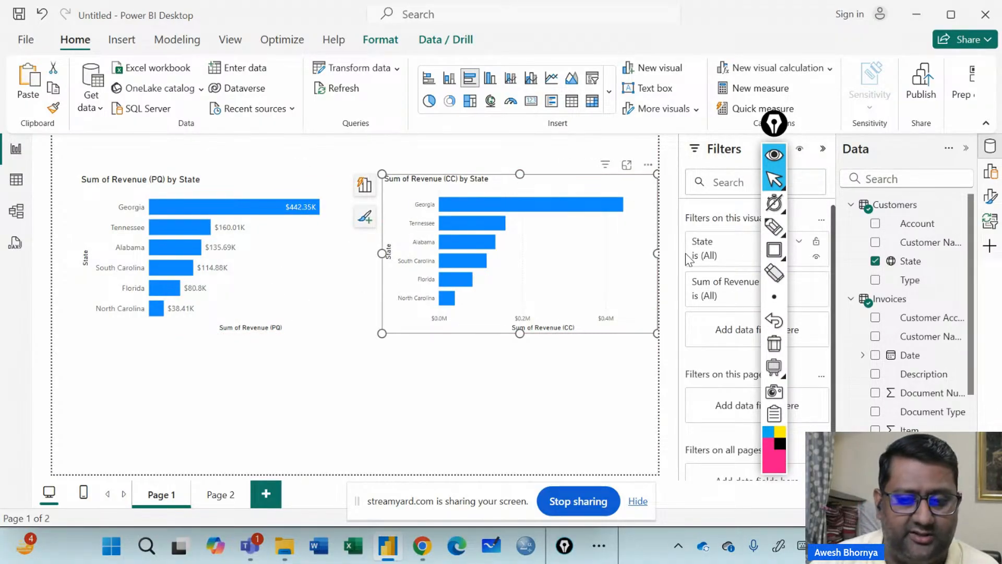
drag(659, 254, 647, 252)
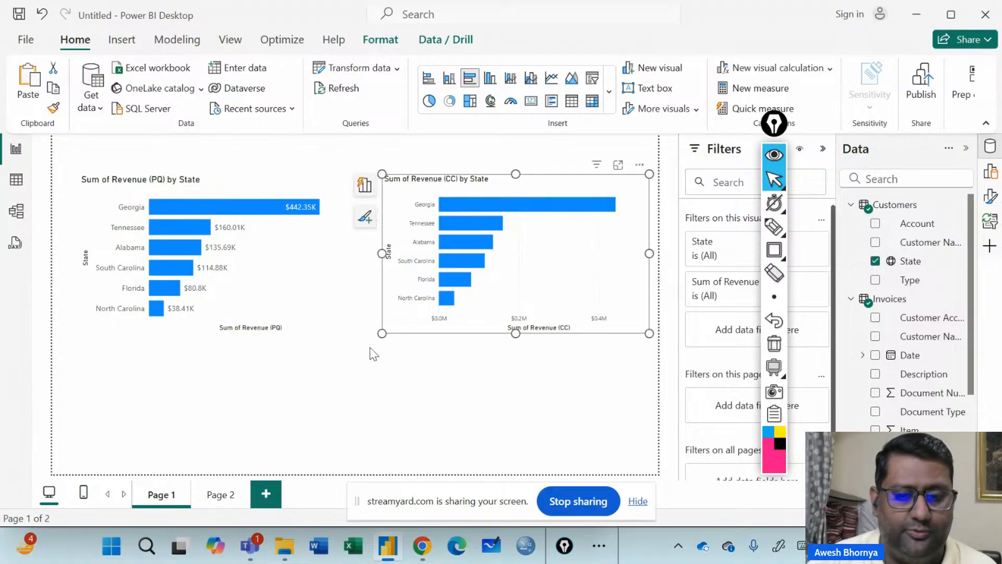
- Try to copy the formatting of the Revenue (PQ) chart onto the Revenue (CC) chart with the Format Painter
click(129, 183)
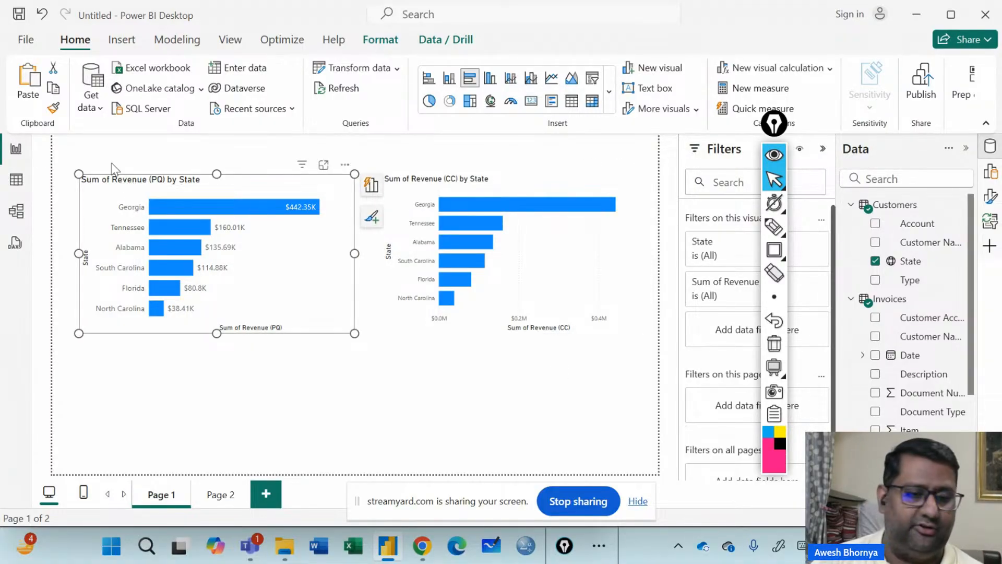
click(53, 110)
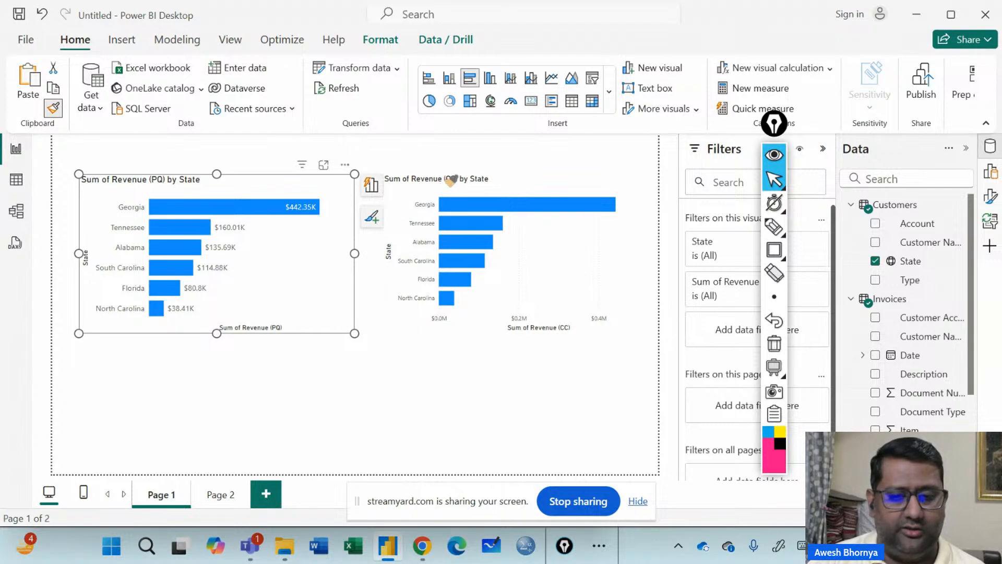
click(450, 180)
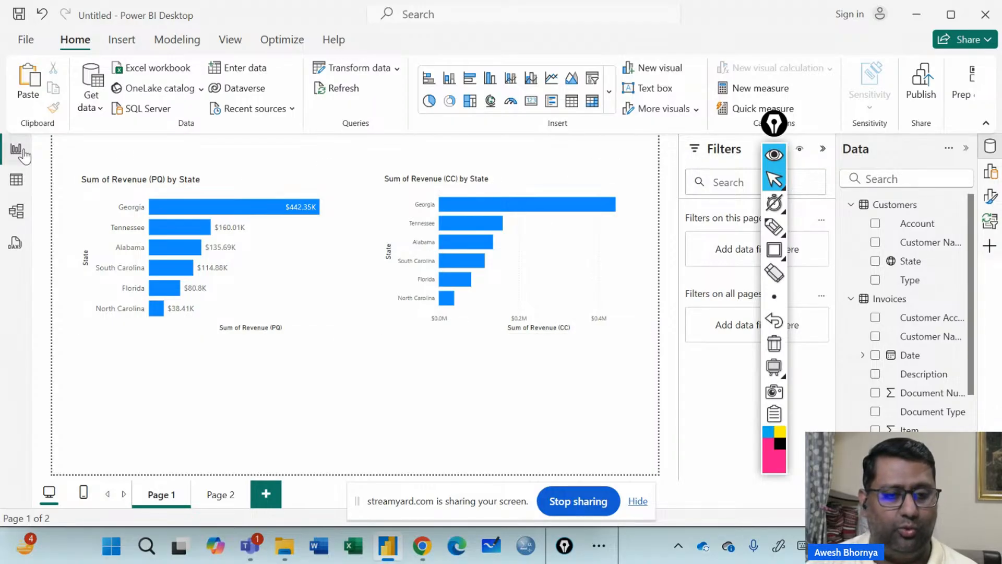
click(283, 192)
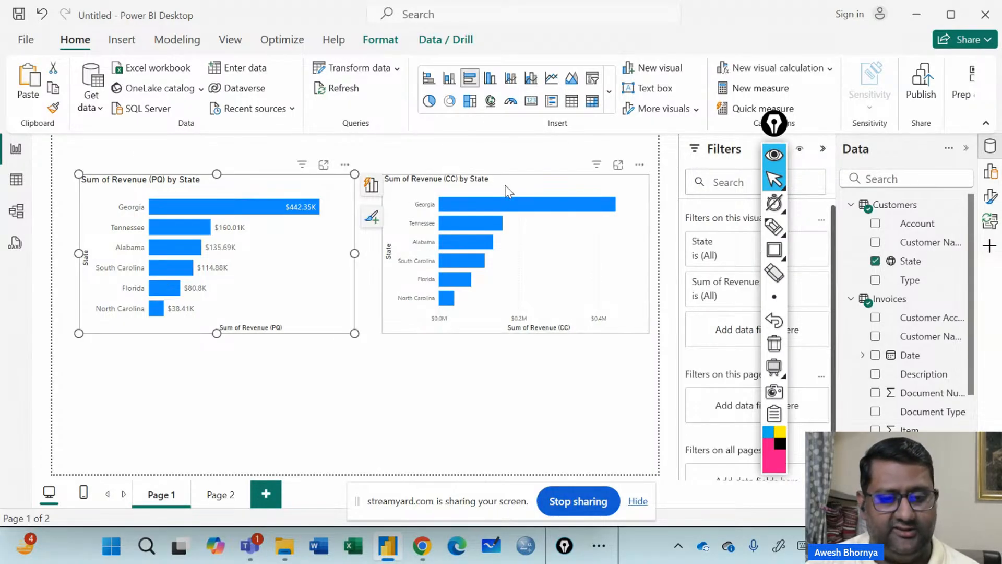
click(502, 187)
- Replace the Revenue (CC) chart with a copy of the Revenue (PQ) chart, aligned beside the original
click(228, 185)
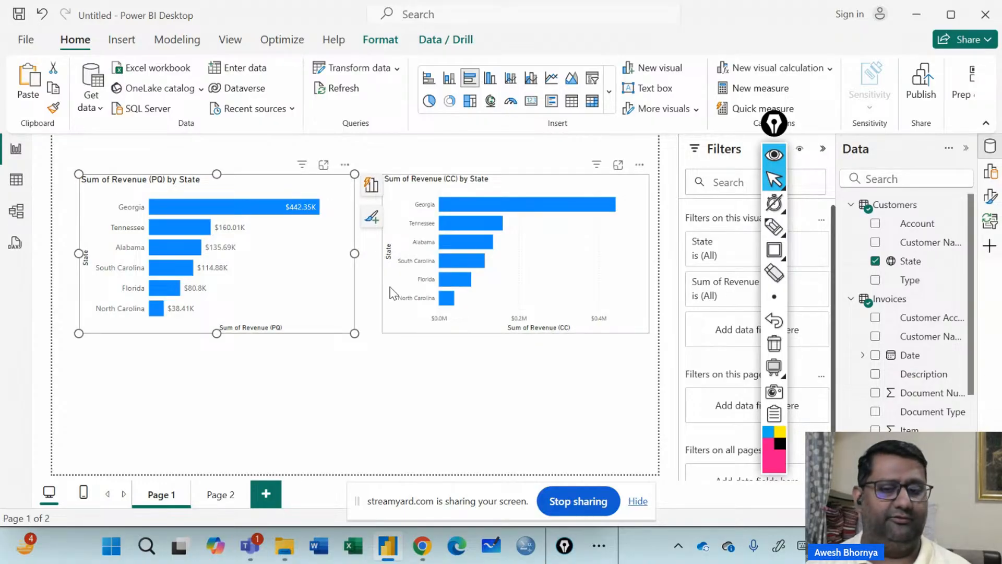
click(494, 187)
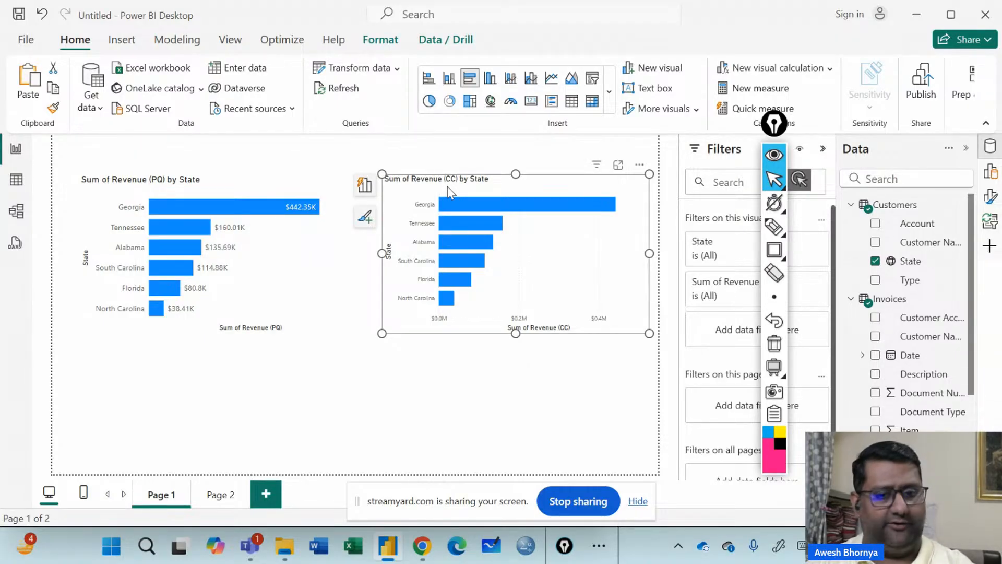
key(Delete)
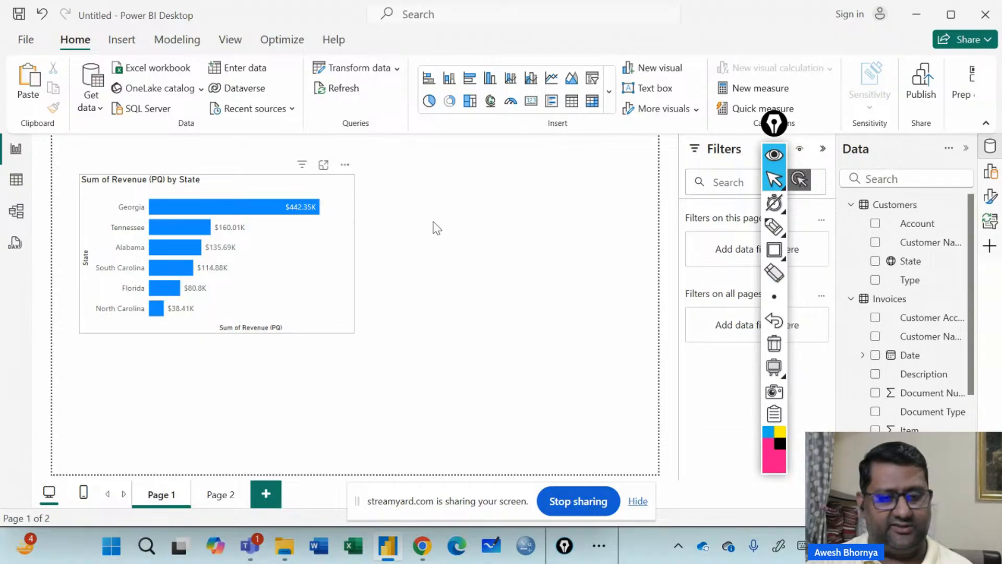
key(ctrl+v)
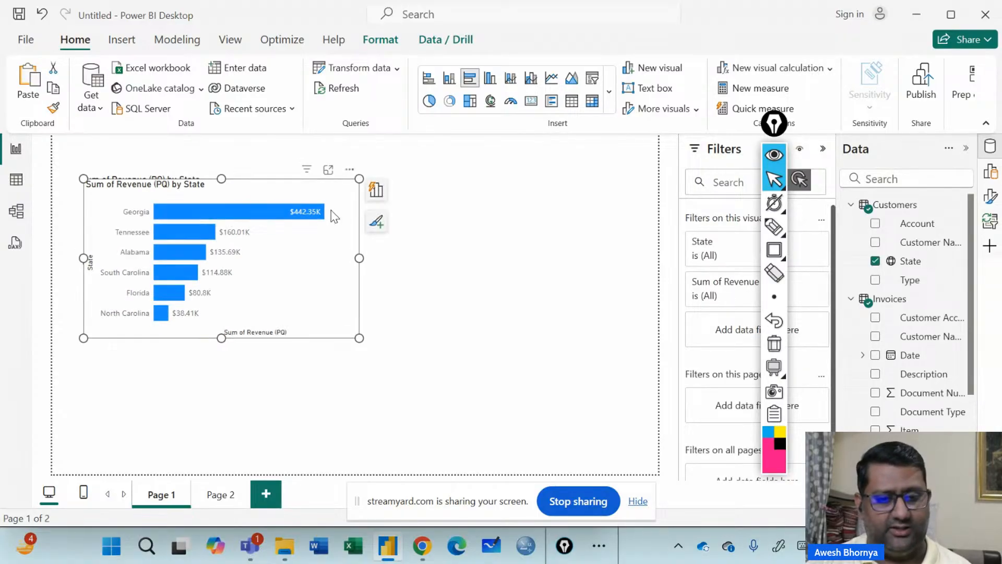
drag(284, 192, 567, 183)
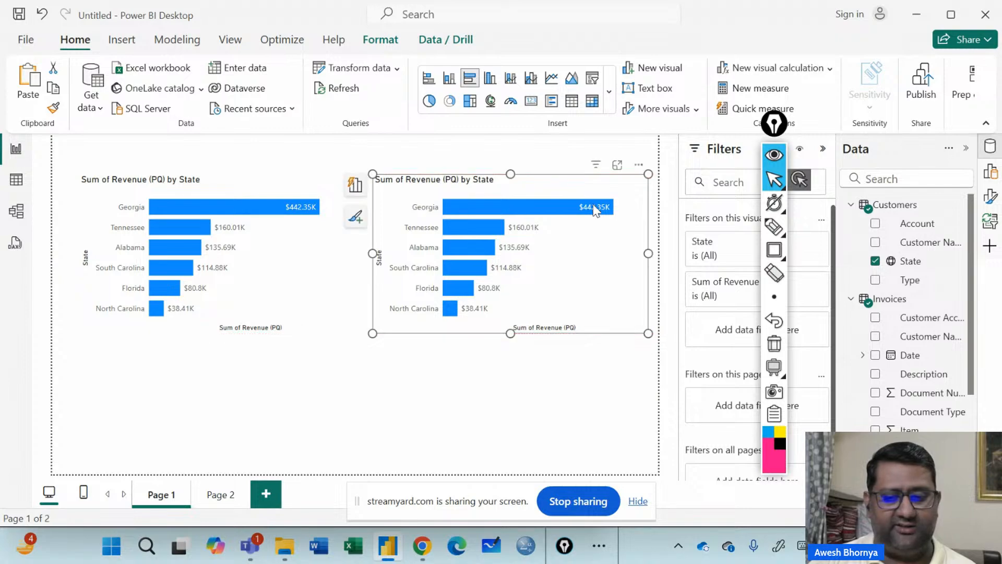
- Swap Revenue (PQ) for Revenue (CC) in the copied chart and set it as a clustered bar chart
scroll(894, 362, down, 3)
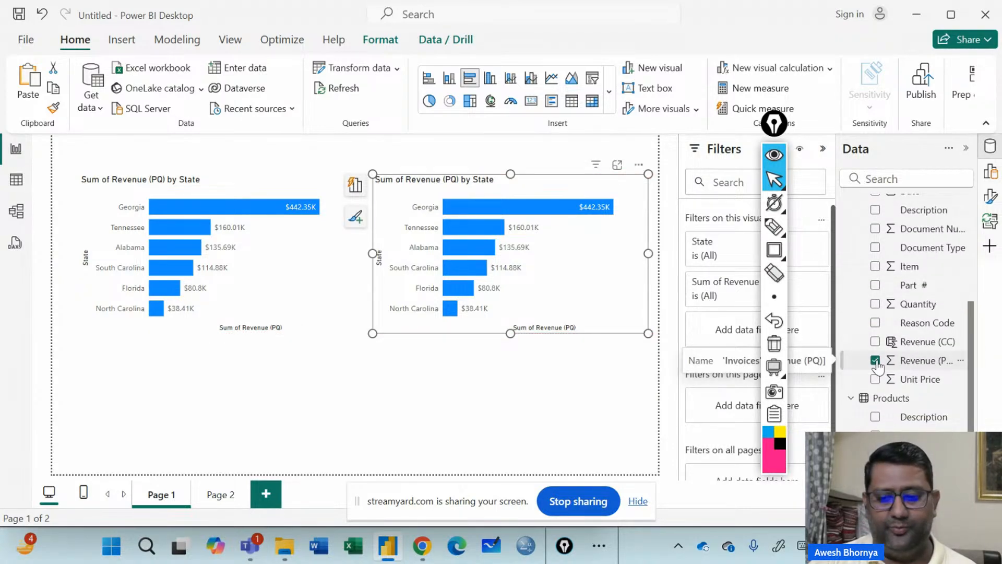
click(875, 361)
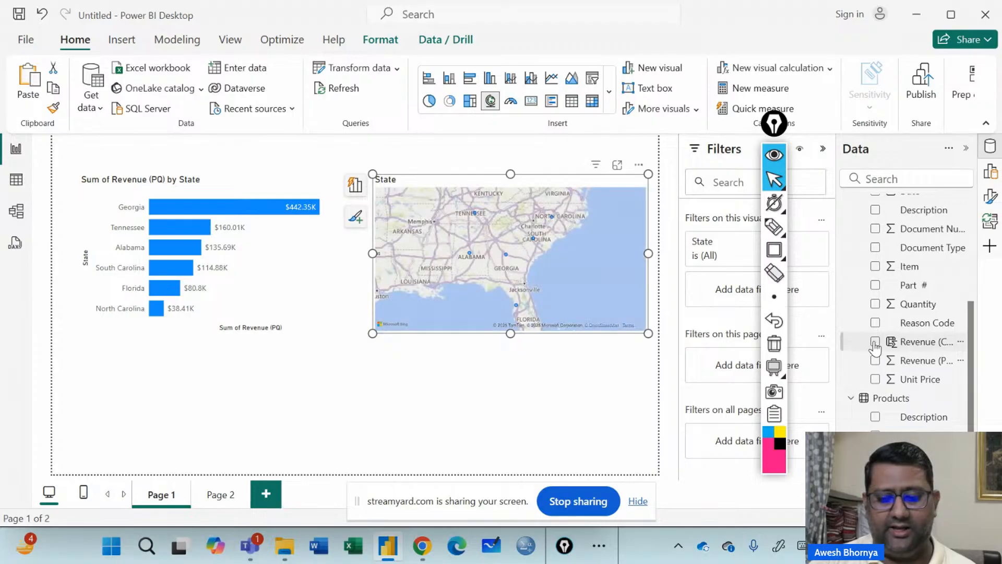
click(875, 342)
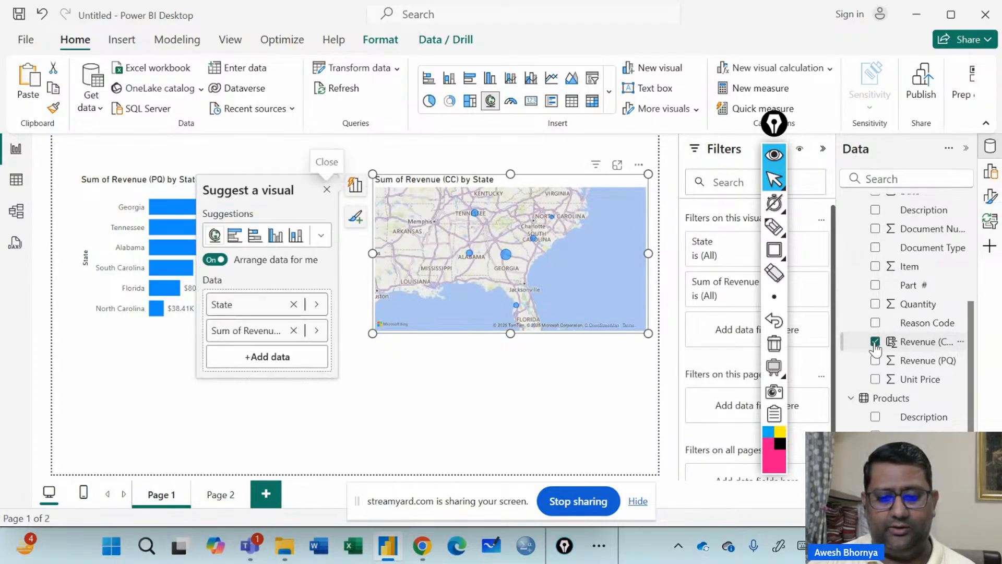
click(236, 238)
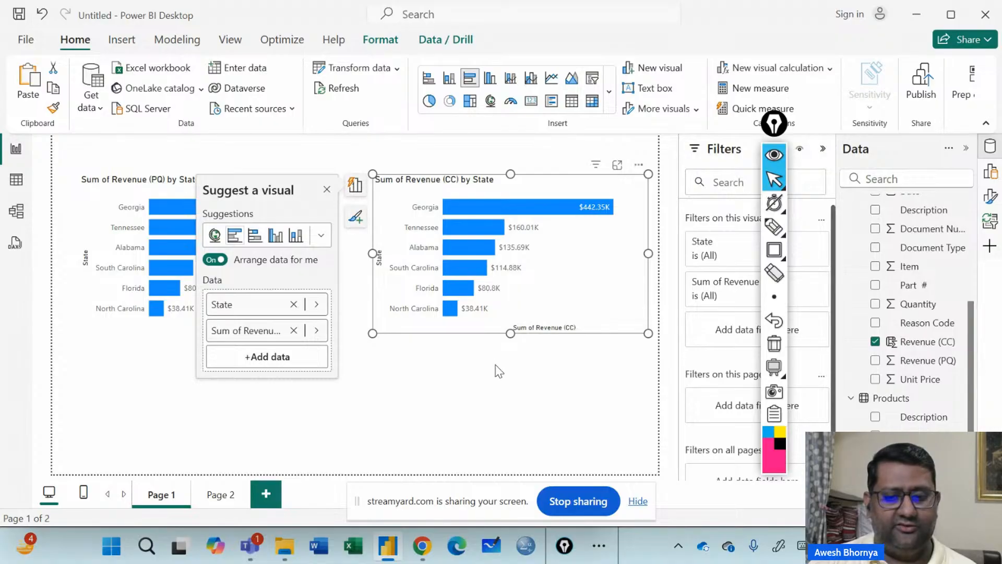
click(503, 347)
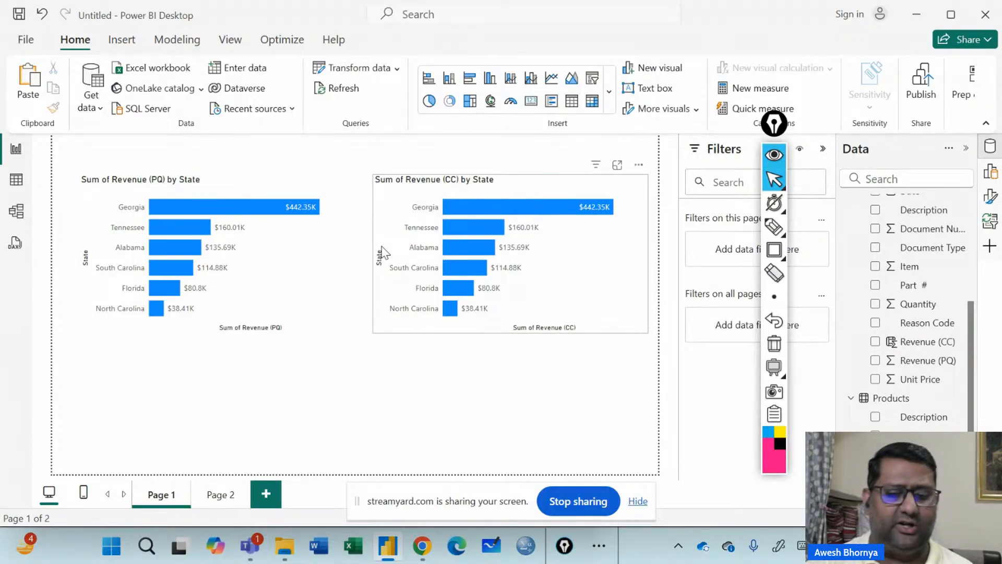
click(989, 196)
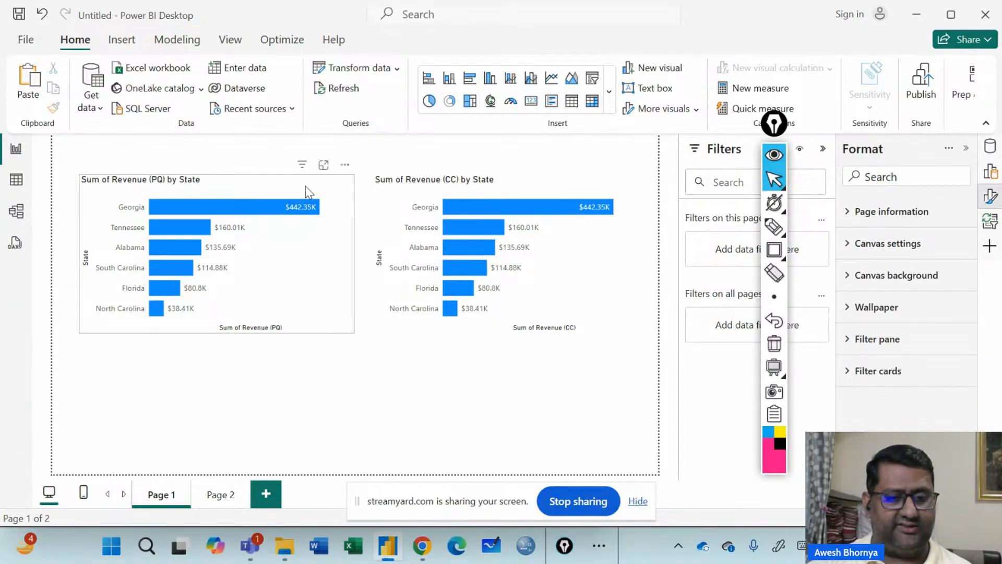
click(287, 192)
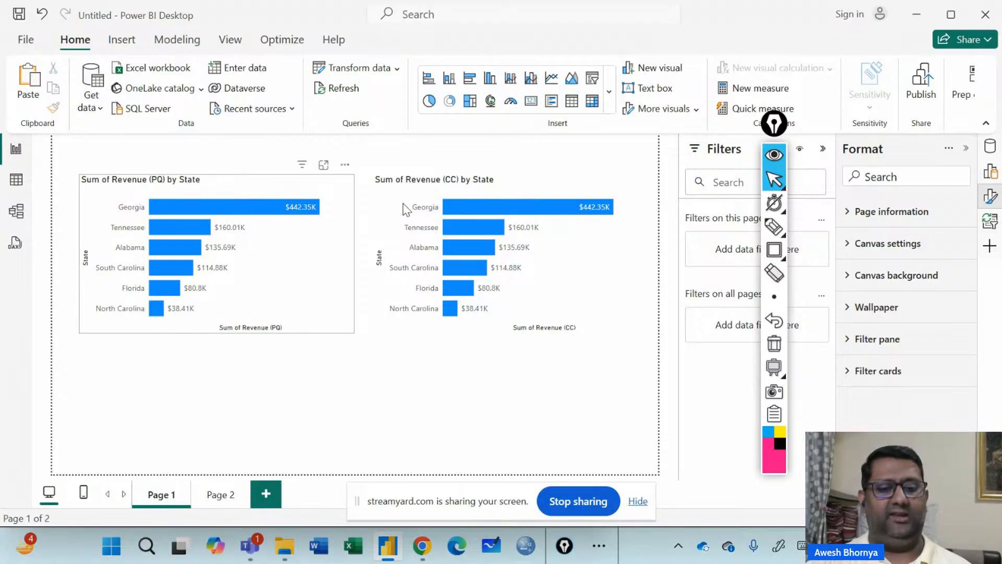
click(509, 330)
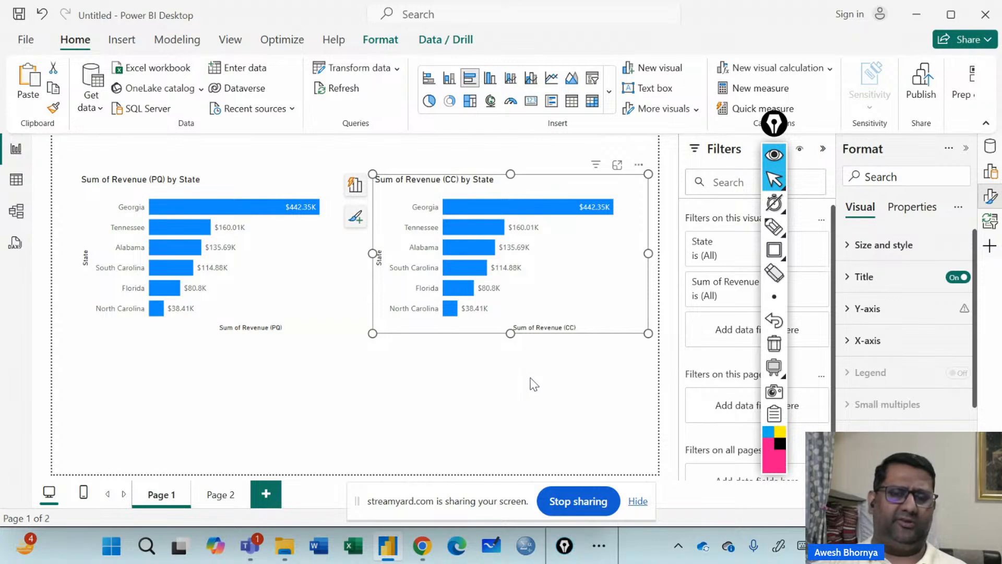
click(467, 342)
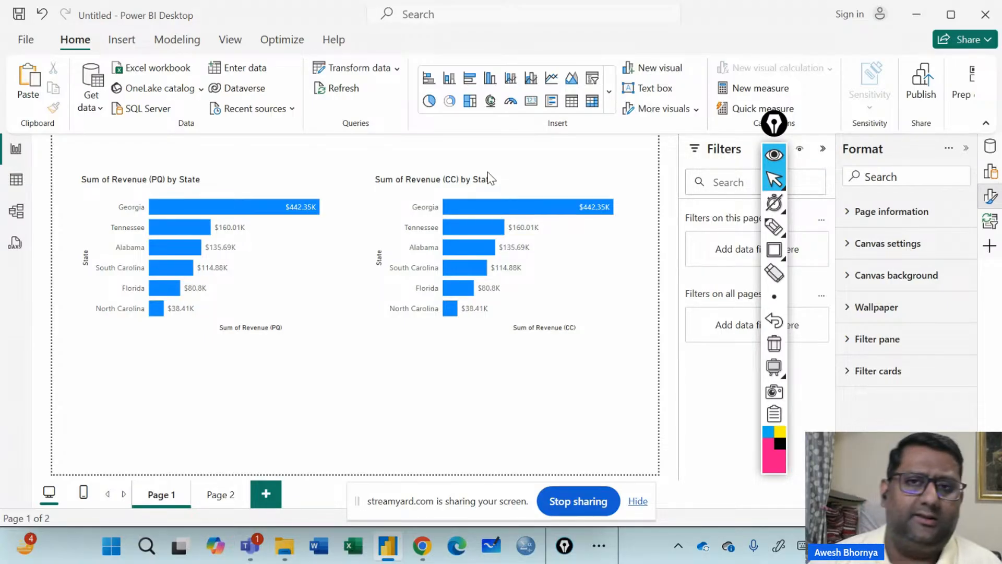
click(994, 151)
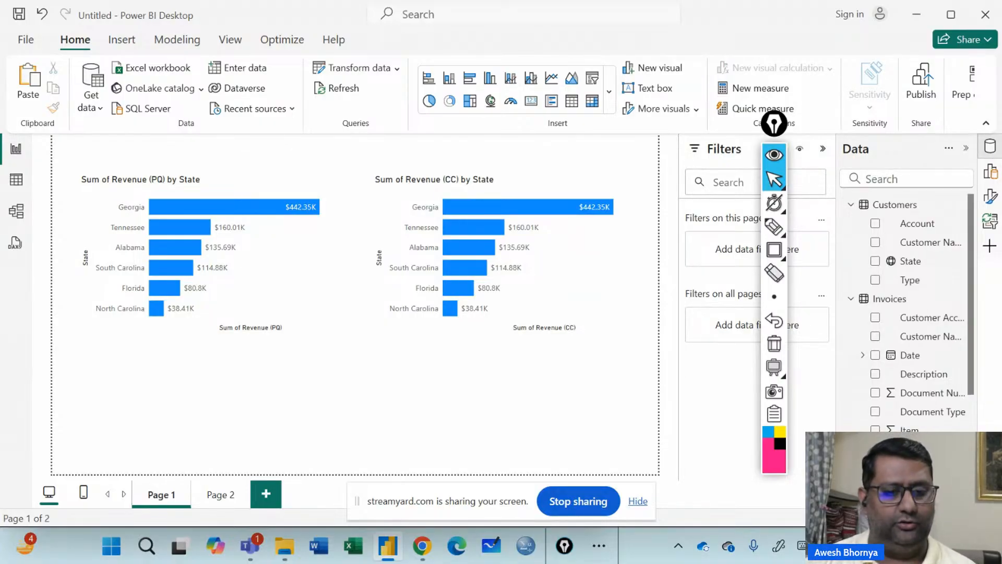
- Open the Invoices table data and move the annotation toolbar off the Revenue (CC) column
click(16, 179)
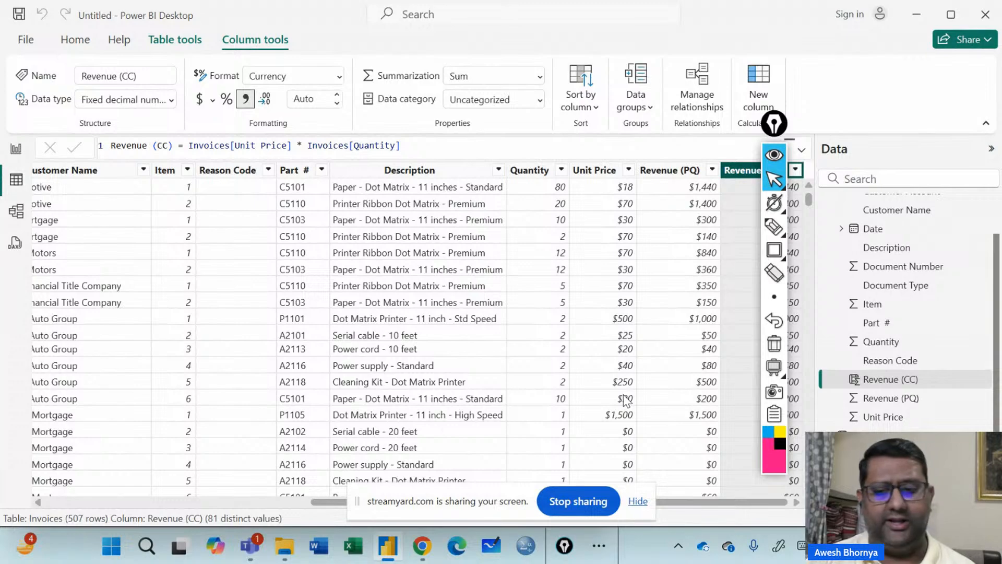
mouse_move(775, 186)
drag(774, 125, 974, 135)
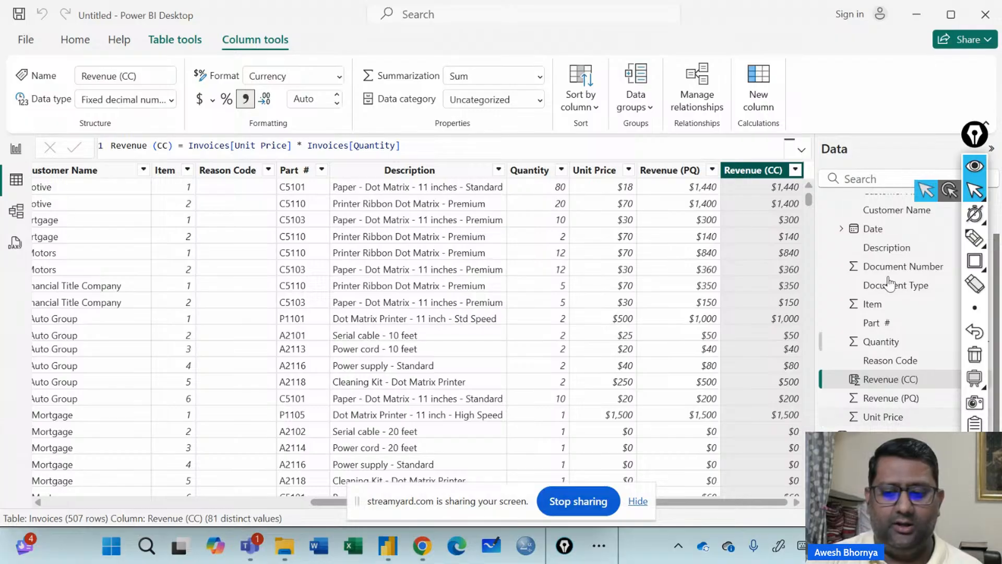
- Select the Invoices table and review its list of fields, including the two revenue columns
scroll(887, 292, up, 2)
scroll(882, 258, up, 2)
click(868, 223)
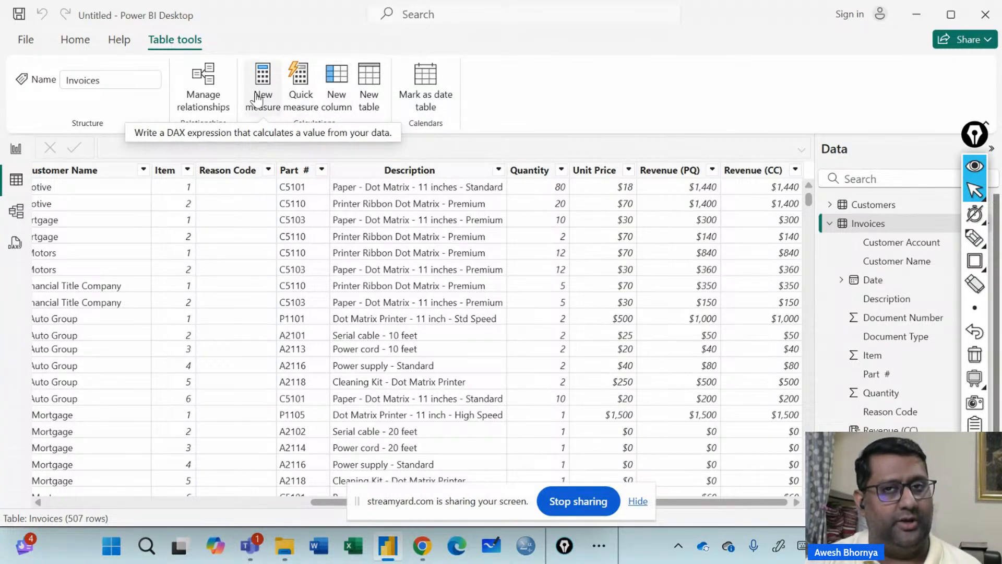
scroll(923, 359, down, 3)
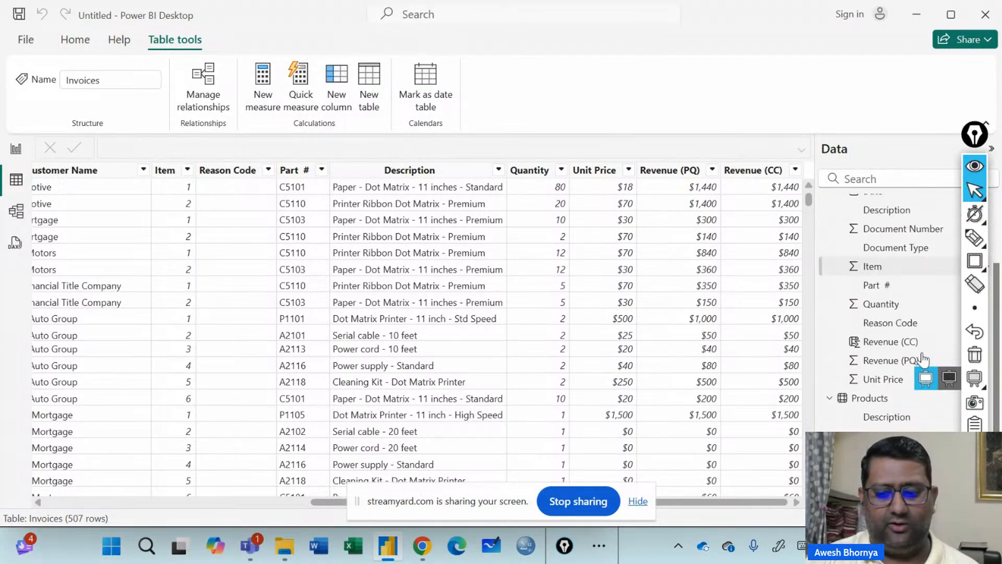
scroll(923, 359, up, 2)
scroll(923, 359, down, 3)
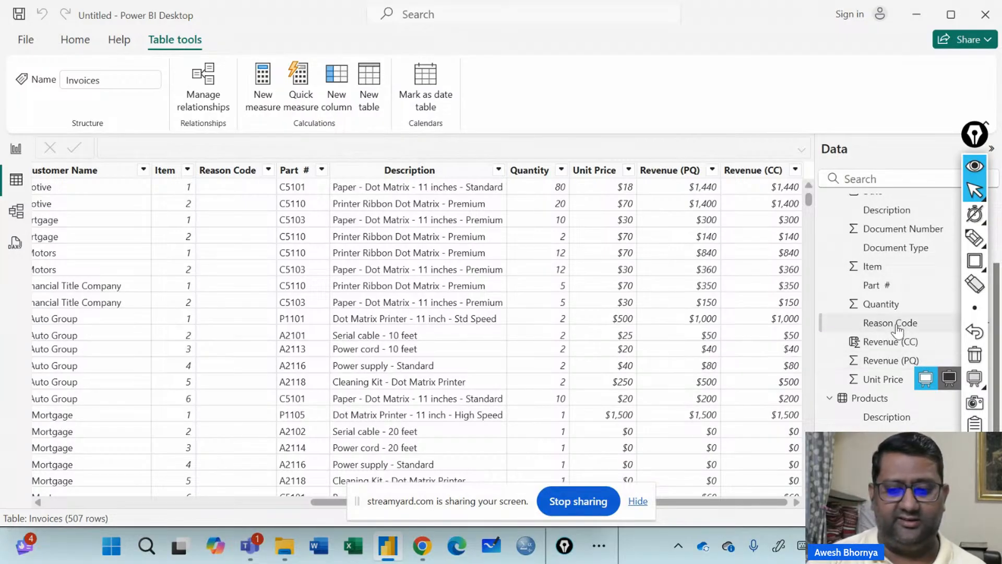
scroll(891, 353, up, 2)
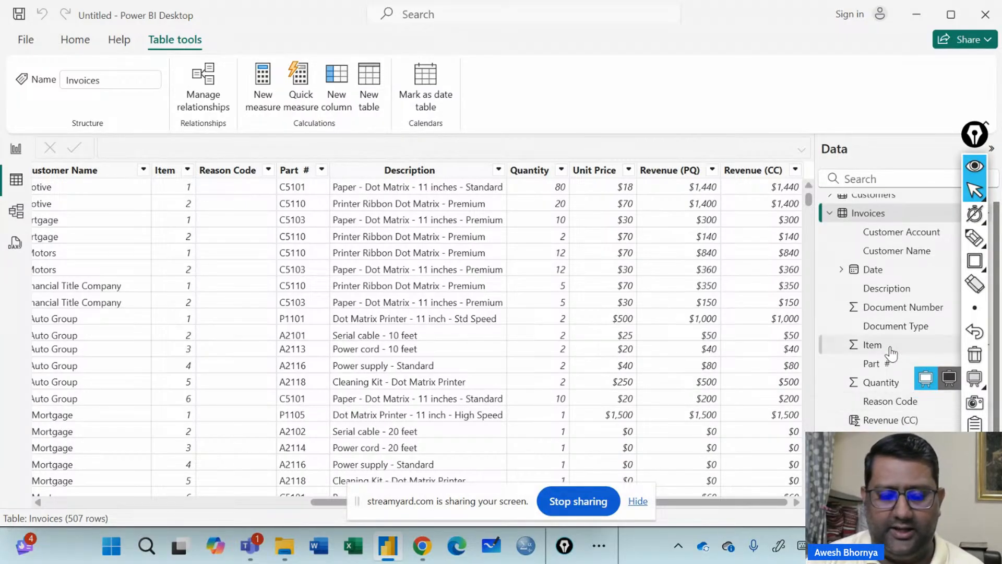
scroll(876, 413, down, 3)
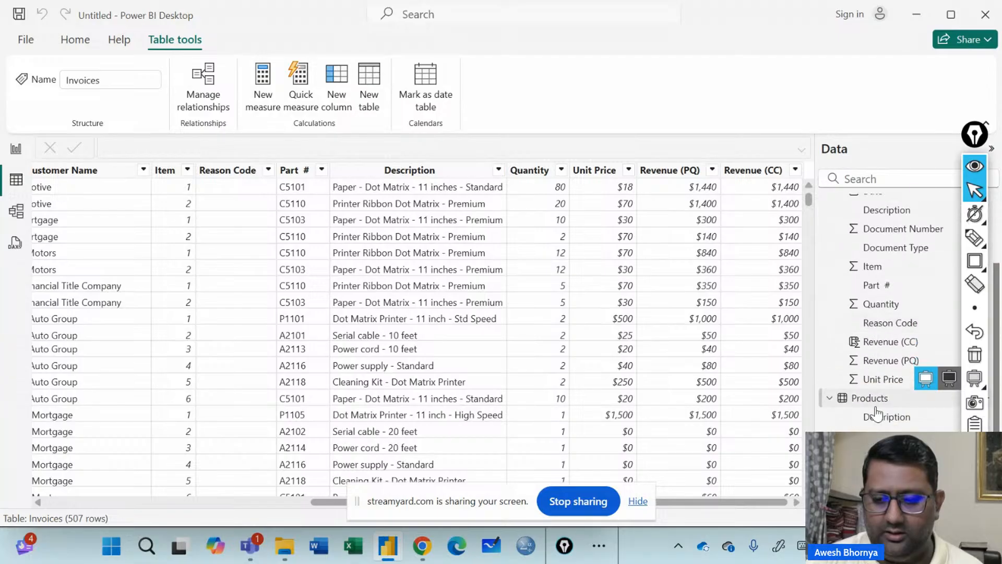
mouse_move(974, 239)
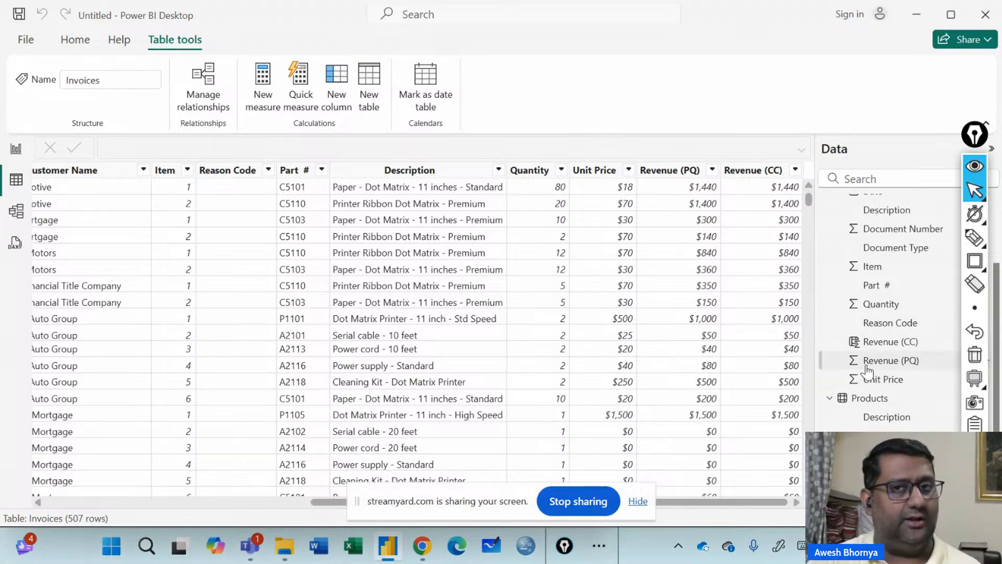
- Start a new measure named Revenue (M) in the Invoices table, leaving its expression empty
click(262, 84)
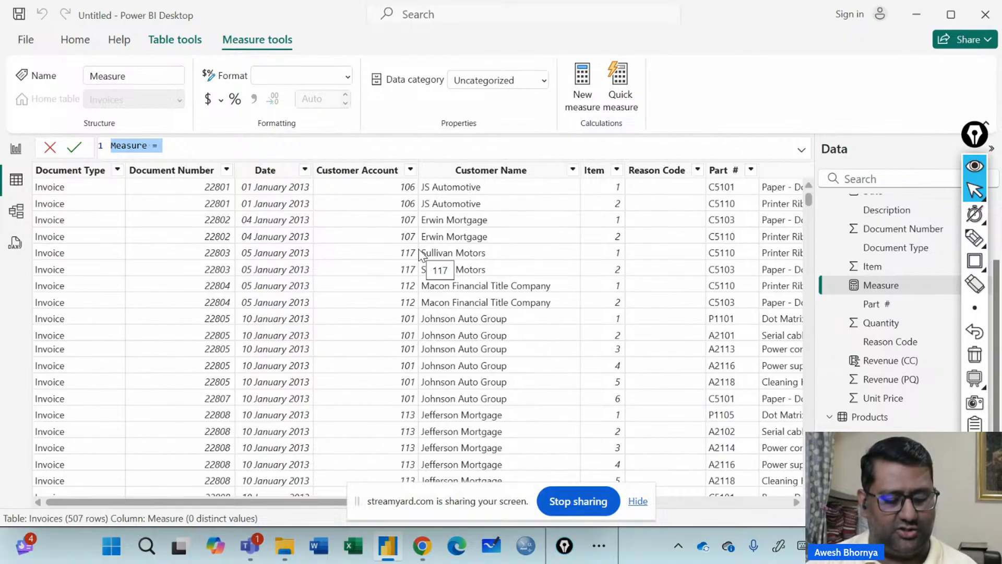
text(Revenue)
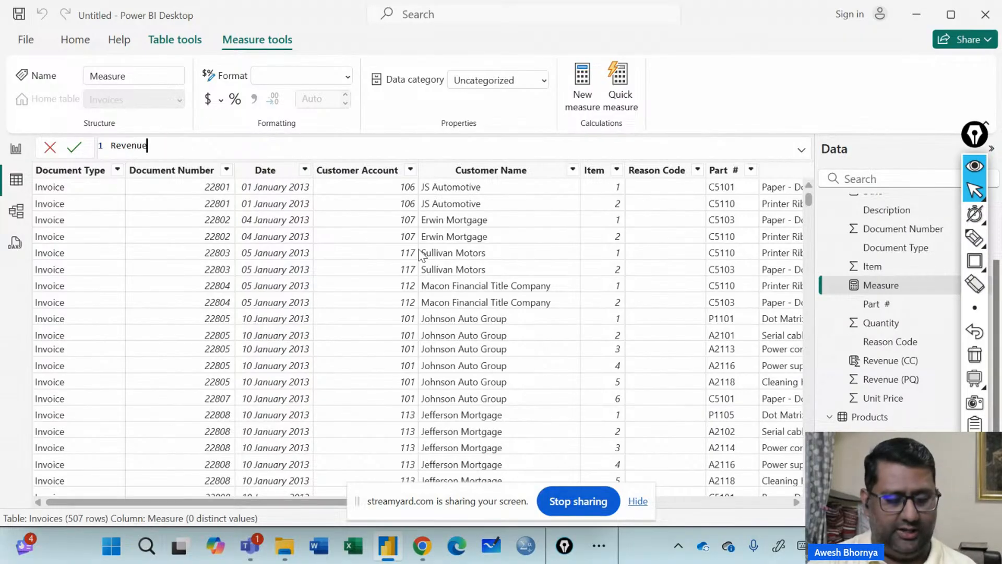
text( (M) =)
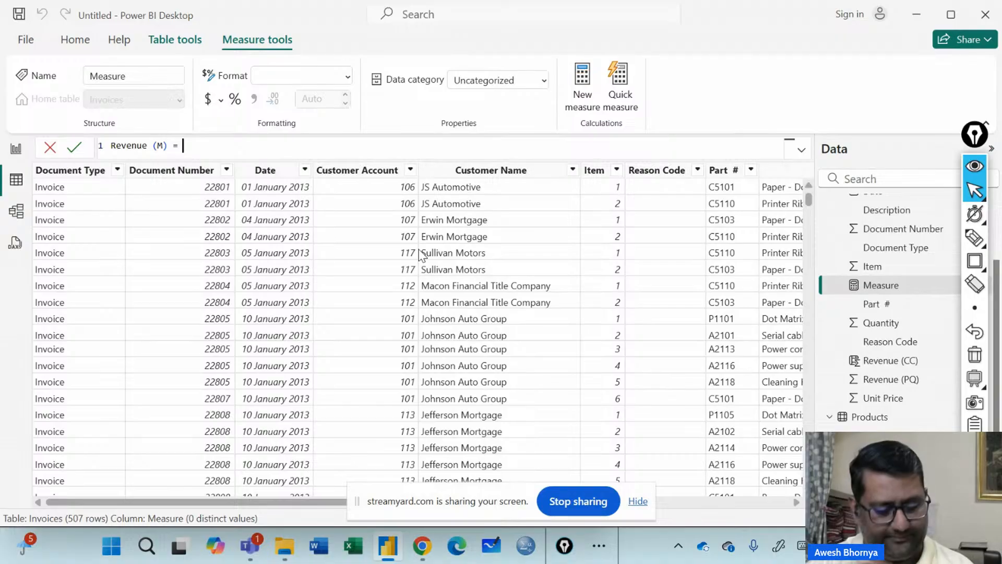
text(unit)
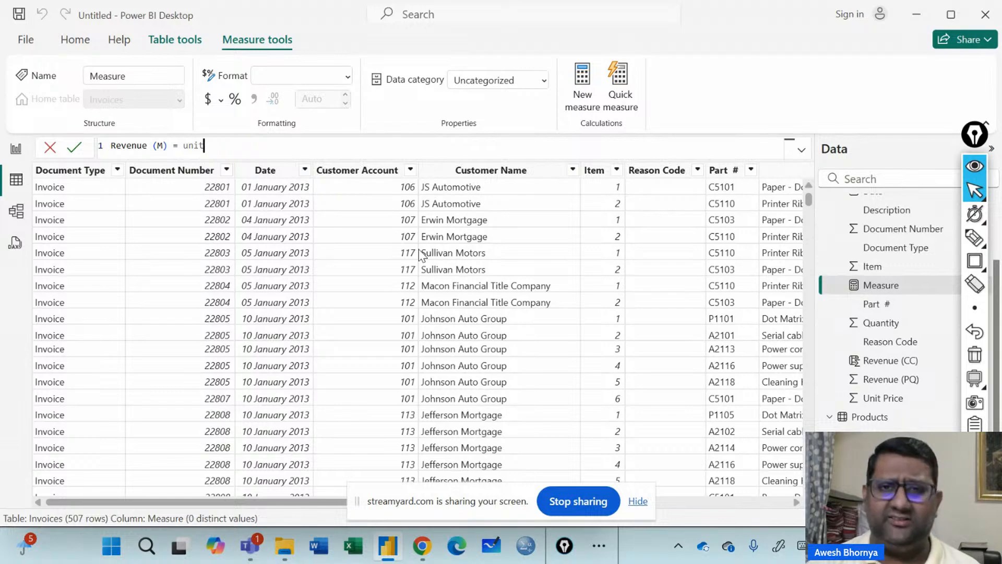
key(BackSpace)
key(BackSpace)
key(BackSpace)
key(BackSpace)
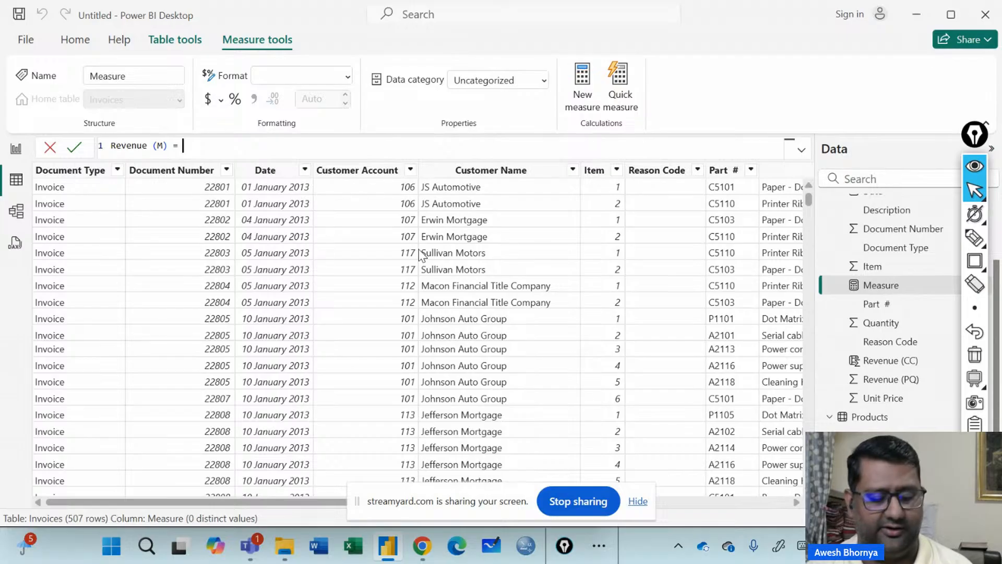
- Begin the Revenue (M) expression with a SUM of Invoices[Unit Price]
text(sum()
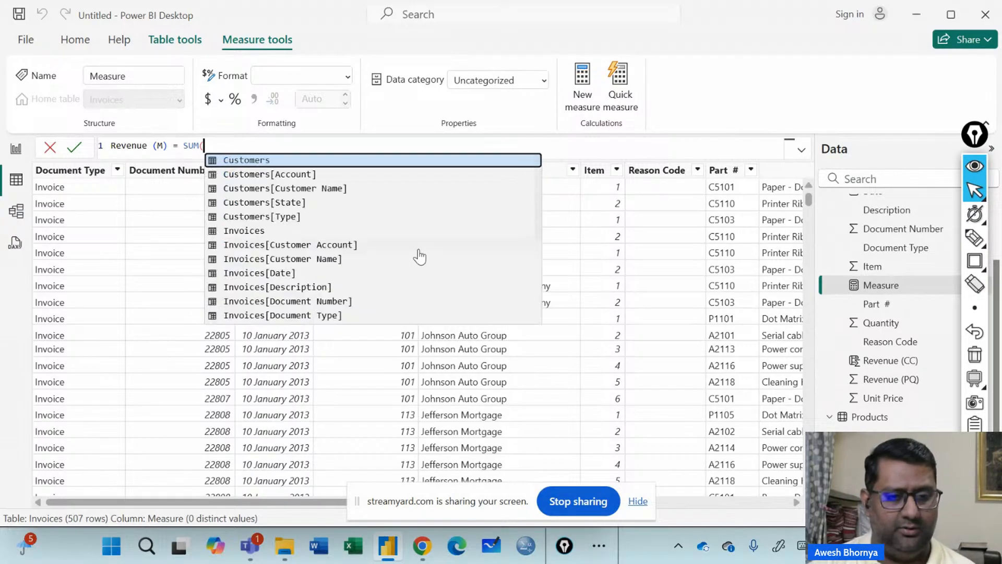
text(jnit)
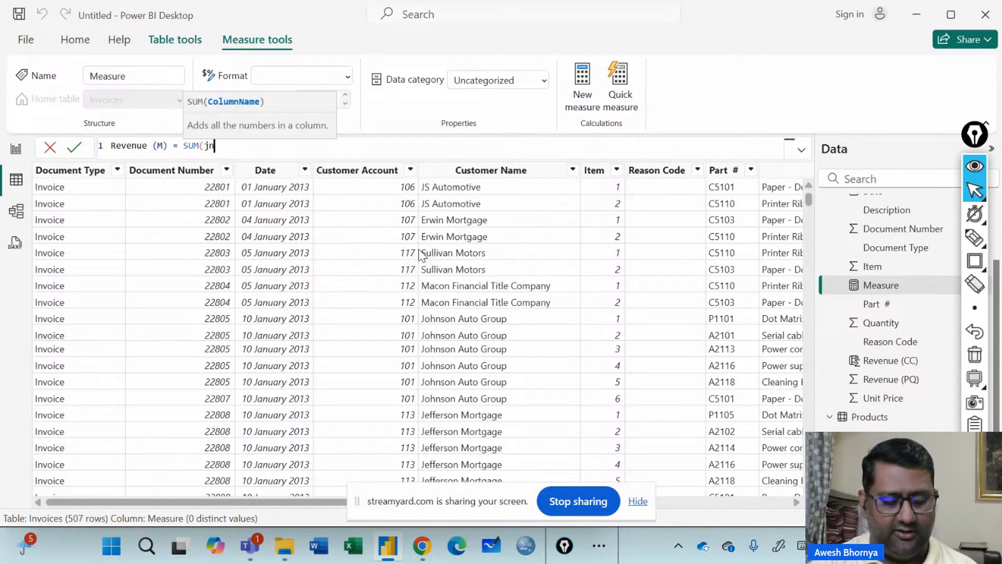
key(BackSpace)
key(BackSpace)
key(BackSpace)
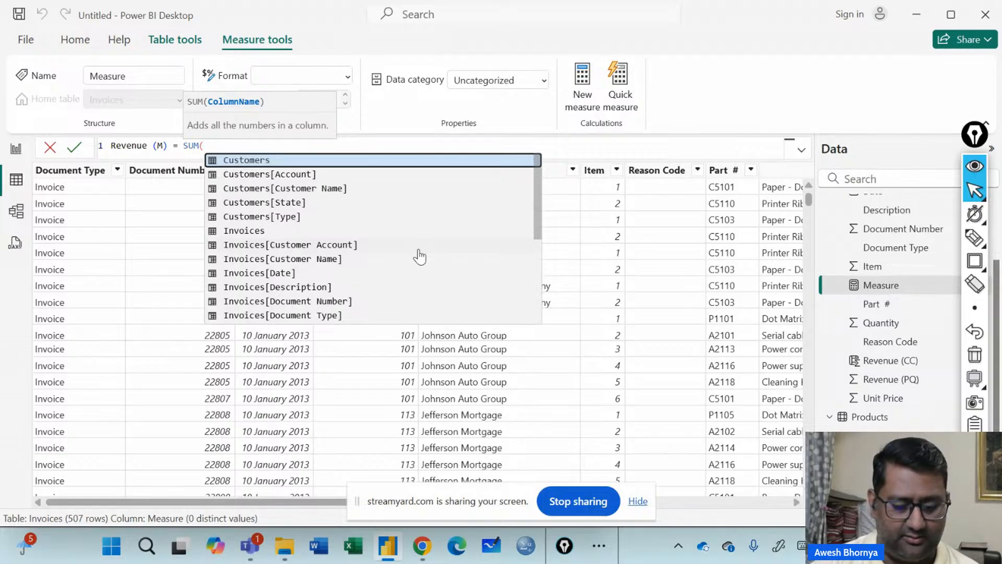
text(unit)
key(Tab)
text(* )
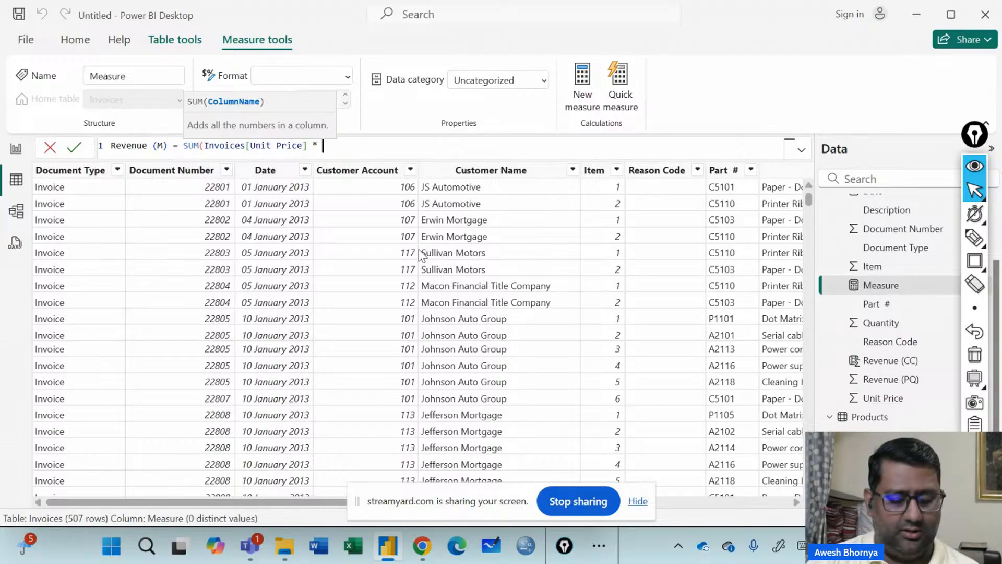
text(qua)
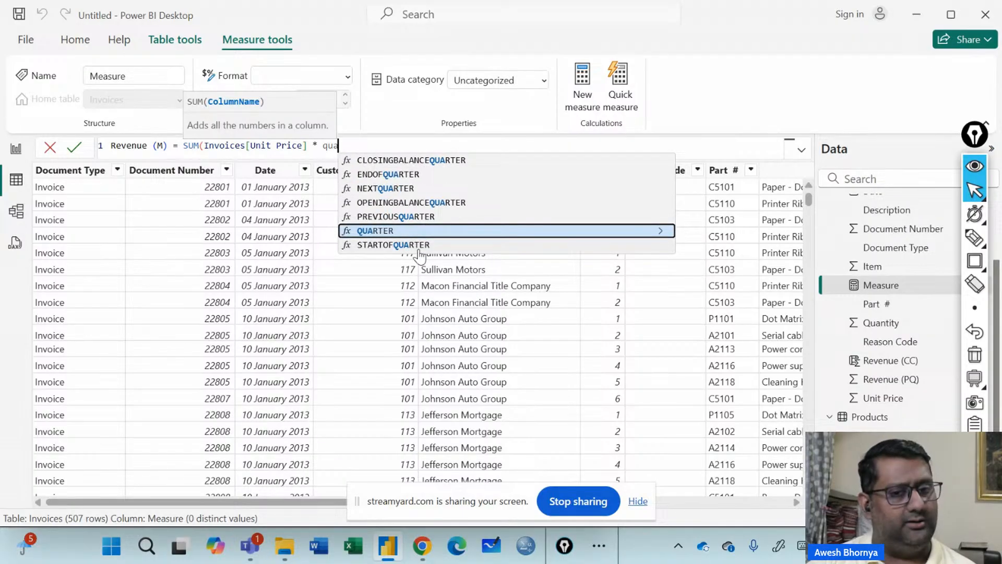
key(BackSpace)
key(BackSpace)
key(BackSpace)
key(BackSpace)
key(BackSpace)
key(BackSpace)
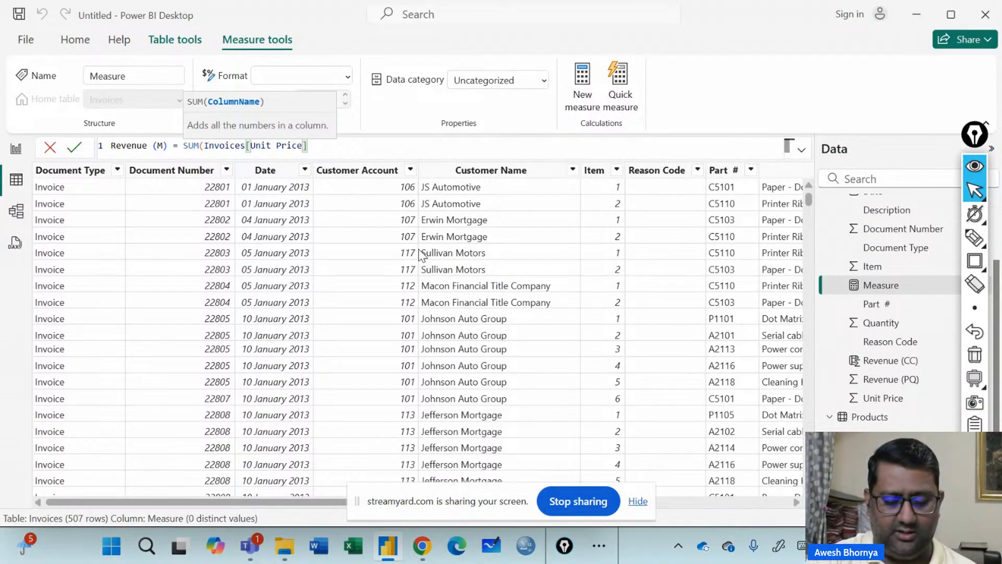
- Multiply the Unit Price sum by SUM(Invoices[Quantity]) and commit the measure
text() * )
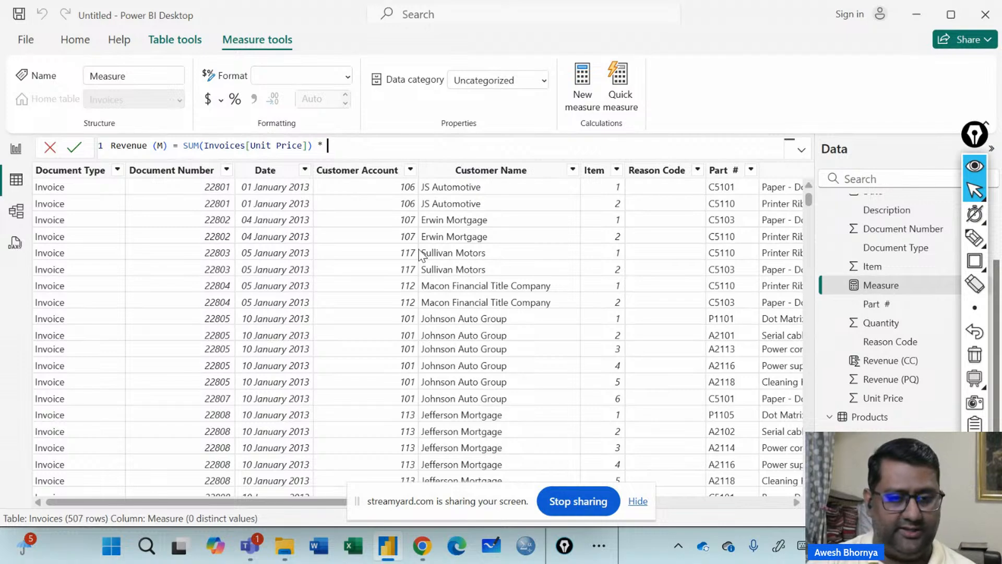
text(sum()
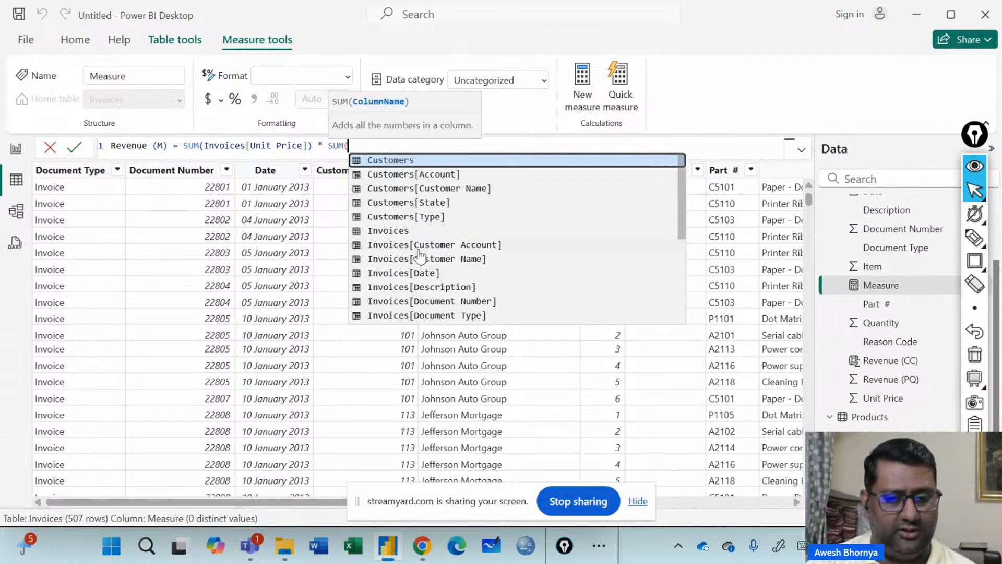
text(quan)
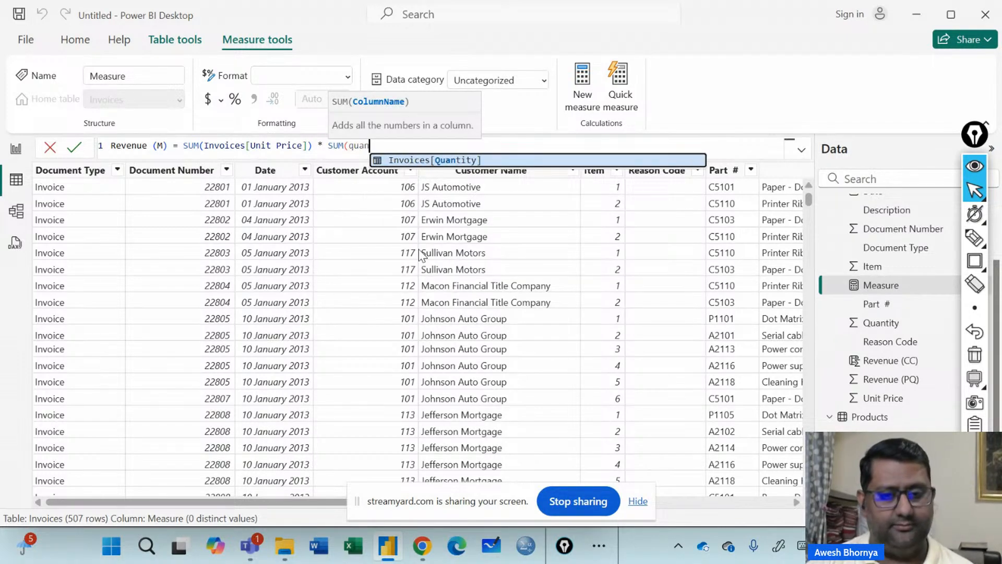
key(Tab)
text())
key(Return)
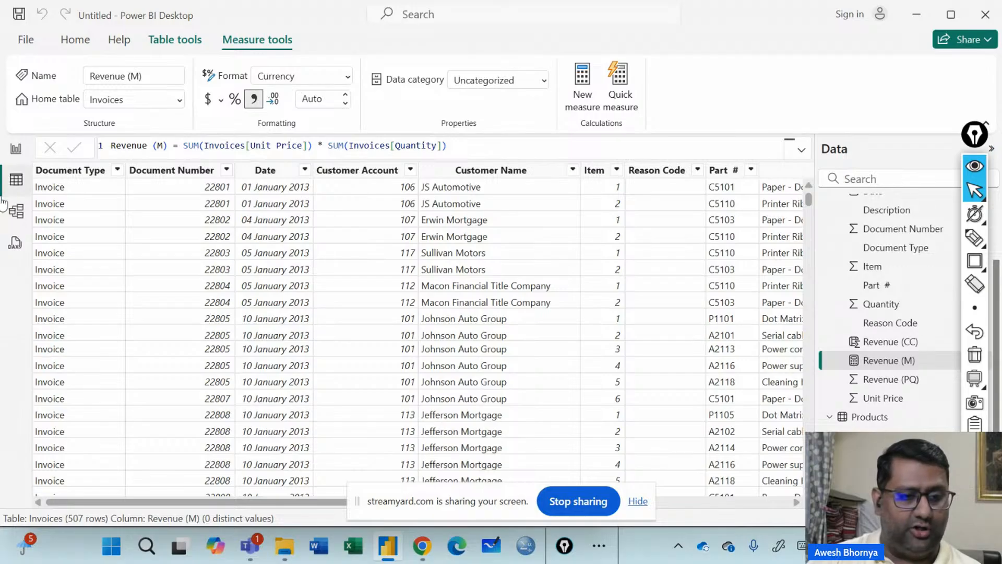
- Mark the Revenue (M) measure in the field list with a rectangle annotation, and clear it again
drag(167, 503, 434, 502)
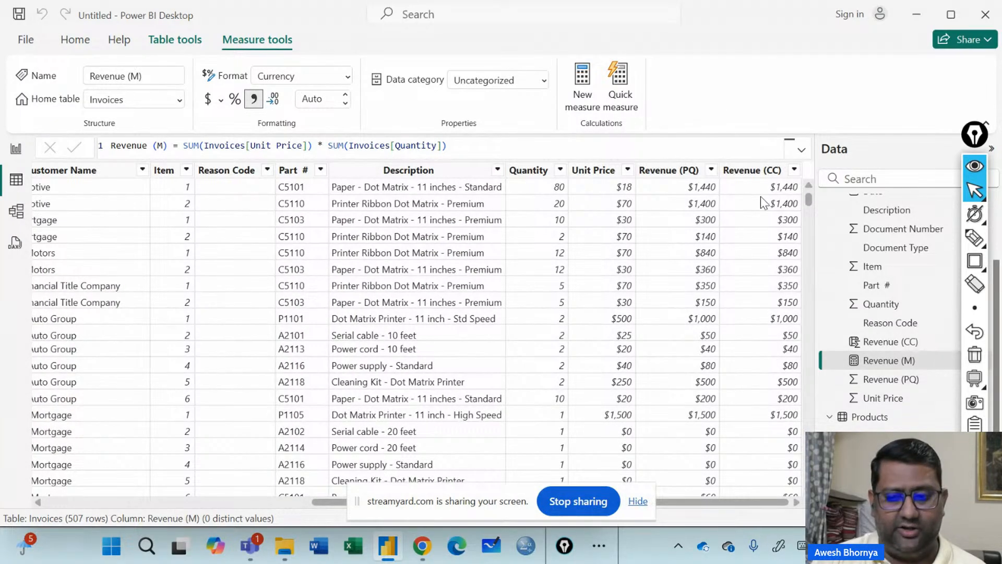
click(966, 263)
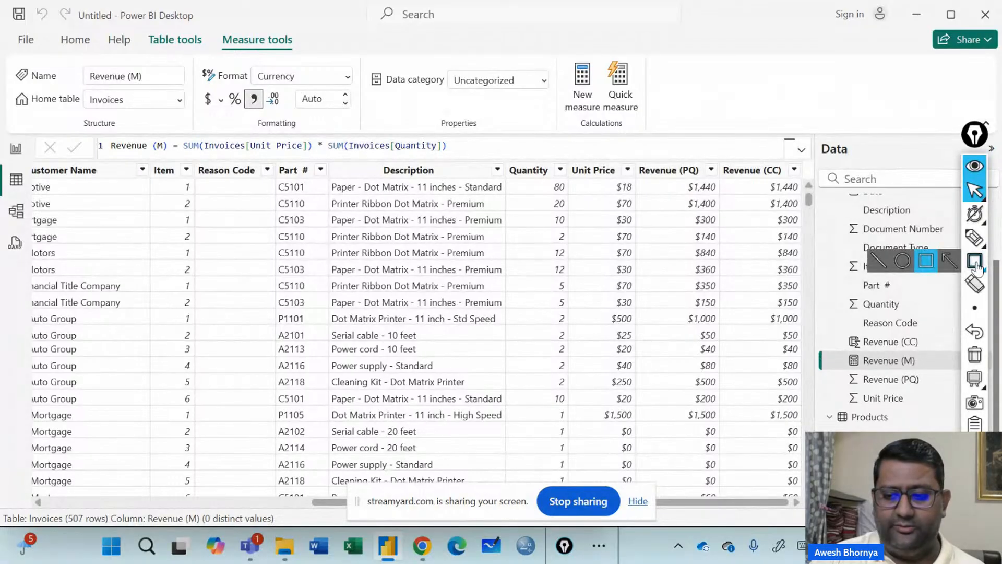
drag(846, 352, 921, 370)
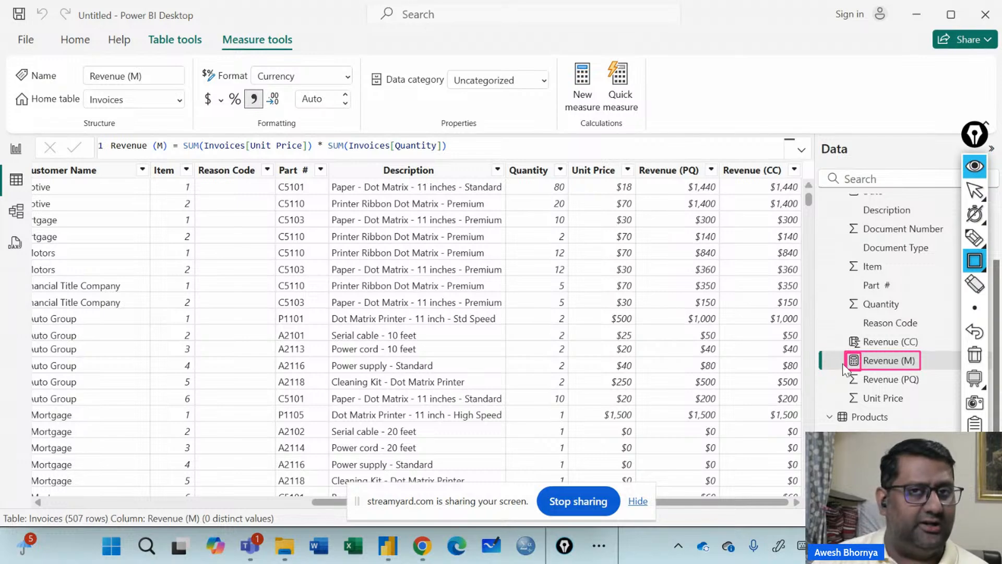
click(974, 355)
click(977, 194)
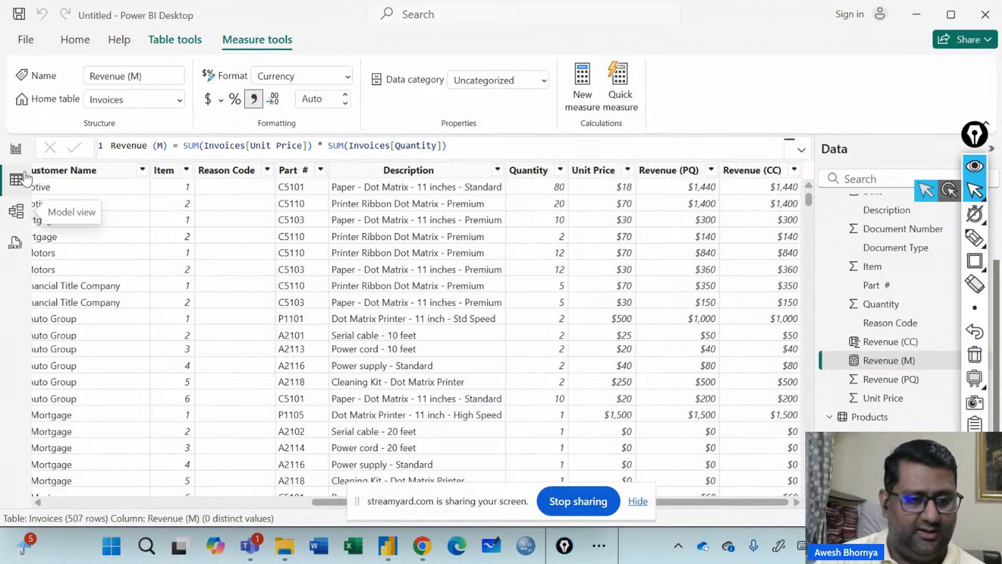
- Add a card visual showing Revenue (M) to report Page 1, below the Revenue (PQ) chart
click(16, 150)
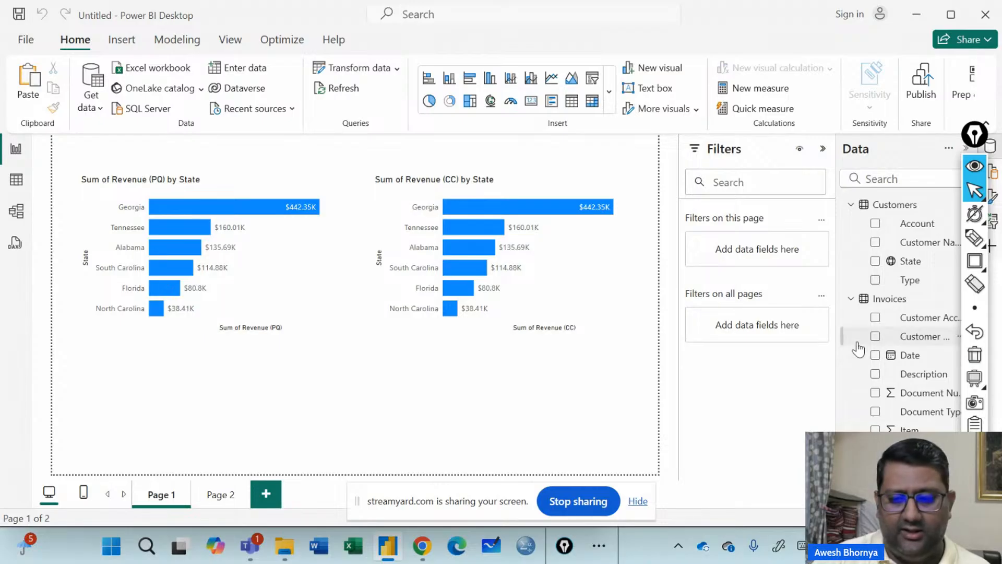
scroll(888, 340, down, 3)
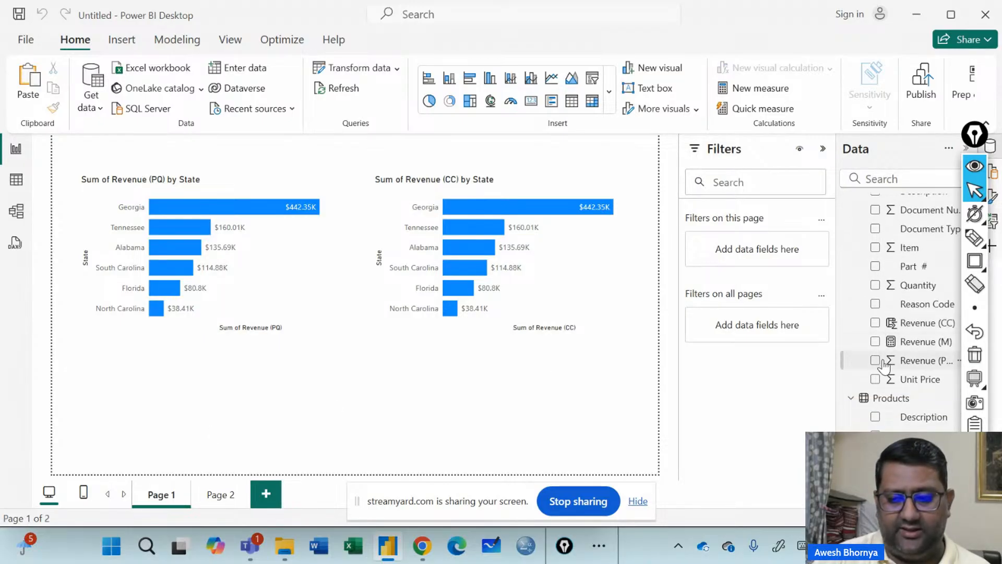
drag(309, 410, 212, 372)
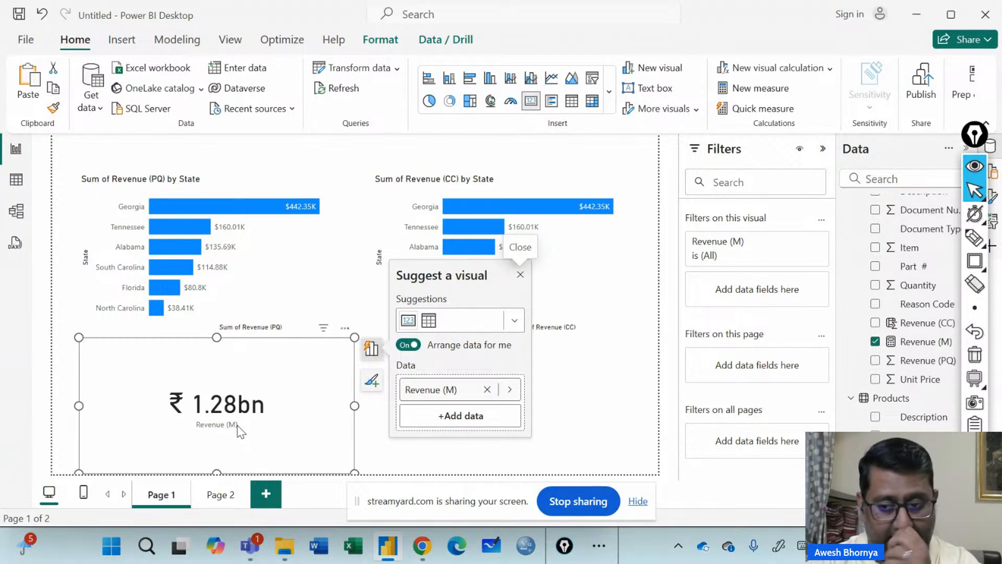
- Open the annotation whiteboard and draw a column box containing the values 100, 200 and 300
click(974, 378)
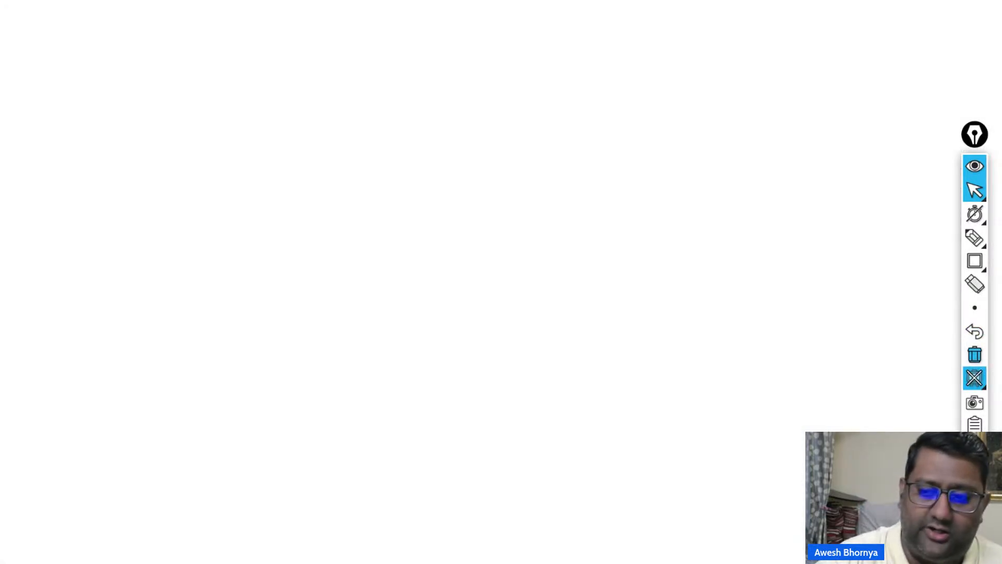
click(974, 238)
mouse_move(319, 78)
mouse_down()
mouse_move(327, 387)
mouse_move(433, 78)
mouse_move(308, 402)
mouse_up()
mouse_move(360, 99)
mouse_down()
mouse_move(368, 134)
mouse_move(389, 104)
mouse_up()
mouse_move(418, 101)
mouse_down()
mouse_move(425, 130)
mouse_move(416, 101)
mouse_up()
mouse_move(359, 177)
mouse_down()
mouse_move(376, 211)
mouse_move(397, 203)
mouse_up()
drag(404, 180, 440, 160)
drag(384, 256, 390, 297)
drag(436, 257, 435, 259)
drag(468, 241, 467, 243)
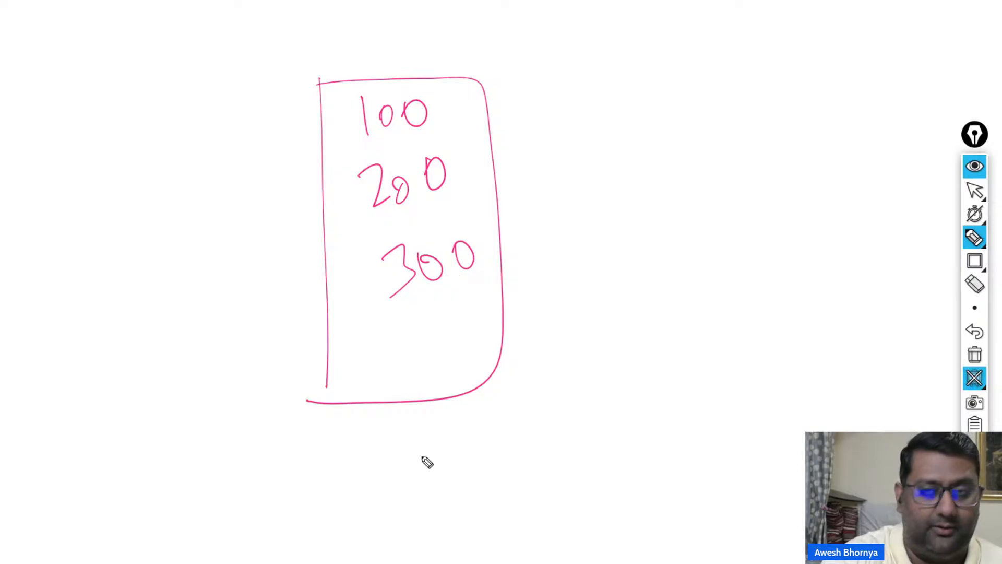
- Add continuation dots under the 300 and label the column Rate, with UP written beside it
click(424, 299)
click(426, 370)
drag(364, 21, 368, 83)
drag(357, 47, 405, 75)
drag(415, 37, 420, 73)
mouse_move(408, 50)
mouse_down()
mouse_move(433, 45)
mouse_move(452, 76)
mouse_up()
click(460, 53)
mouse_move(238, 23)
mouse_down()
mouse_move(283, 24)
mouse_move(307, 97)
mouse_up()
drag(271, 26, 294, 62)
drag(316, 6, 337, 180)
- Draw a second column box headed Qty with the values 3, 4, 5 and 6 and continuation dots
drag(626, 21, 643, 71)
drag(659, 11, 665, 62)
mouse_move(679, 33)
mouse_down()
mouse_move(700, 40)
mouse_move(687, 107)
mouse_up()
mouse_move(598, 102)
mouse_down()
mouse_move(606, 365)
mouse_move(804, 209)
mouse_up()
drag(814, 321, 599, 361)
drag(639, 96, 679, 177)
mouse_move(671, 157)
mouse_down()
mouse_move(693, 236)
mouse_move(683, 260)
mouse_move(690, 302)
mouse_up()
drag(752, 277, 758, 288)
drag(742, 326, 737, 339)
drag(757, 374, 761, 370)
- Draw a total box under each column with a multiplication sign between them, plus an upward arrow beside the Rate column
mouse_move(364, 422)
mouse_down()
mouse_move(392, 554)
mouse_move(361, 561)
mouse_up()
drag(700, 383, 720, 528)
mouse_move(703, 382)
mouse_down()
mouse_move(882, 460)
mouse_move(716, 529)
mouse_up()
drag(635, 393, 597, 510)
drag(588, 436, 688, 486)
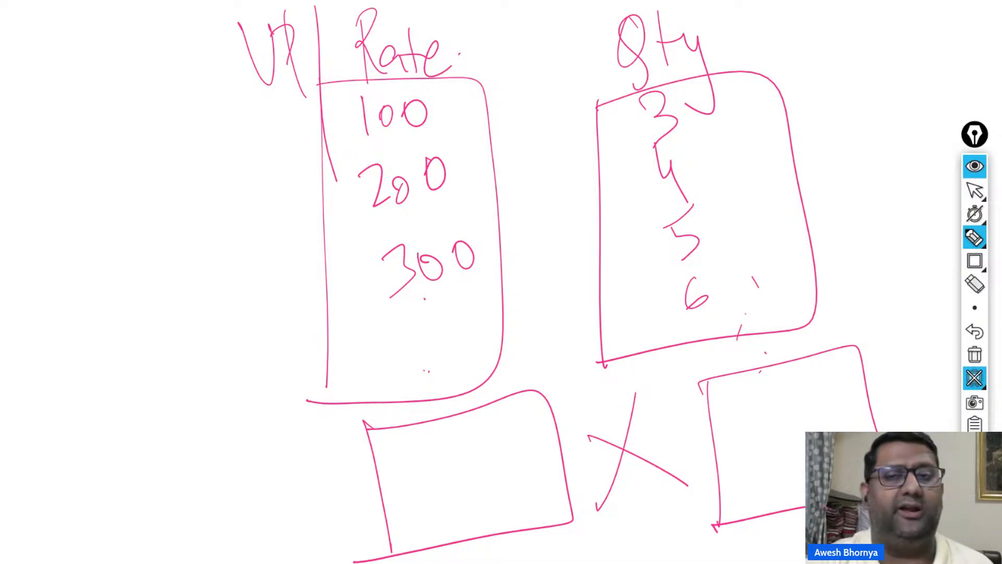
drag(210, 545, 197, 301)
drag(140, 392, 234, 313)
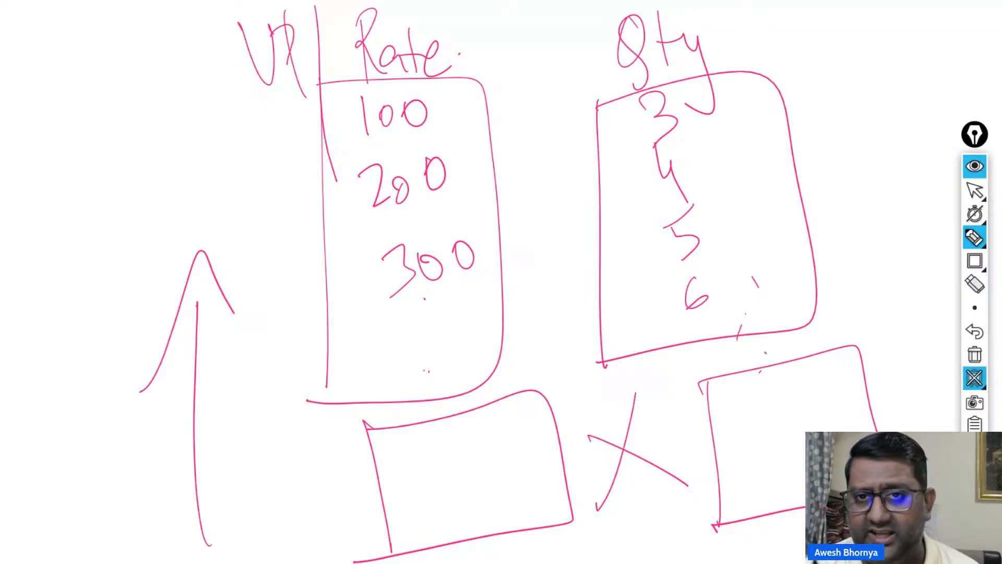
- Close the whiteboard and delete the Revenue (M) card from Page 1
click(974, 379)
click(974, 379)
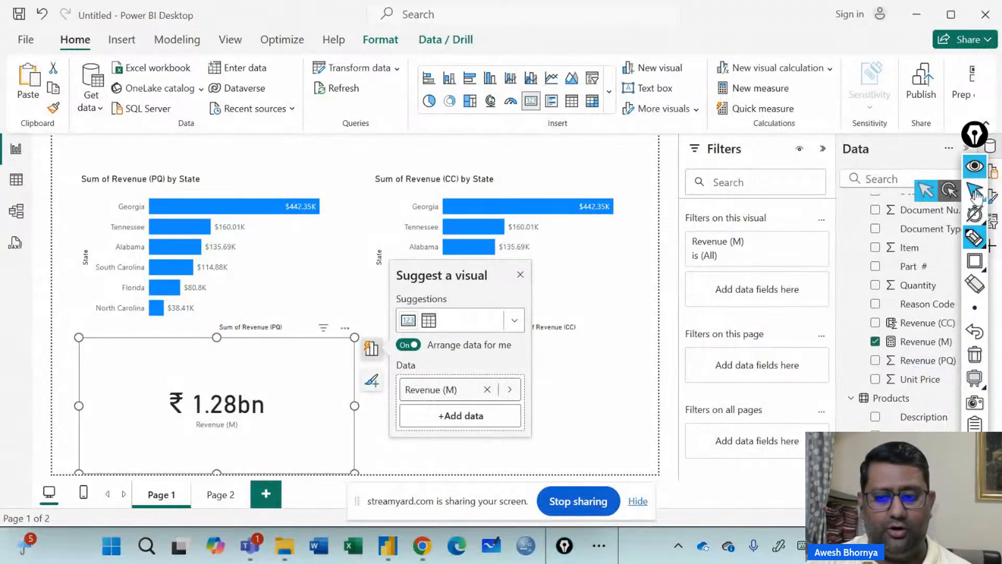
click(975, 192)
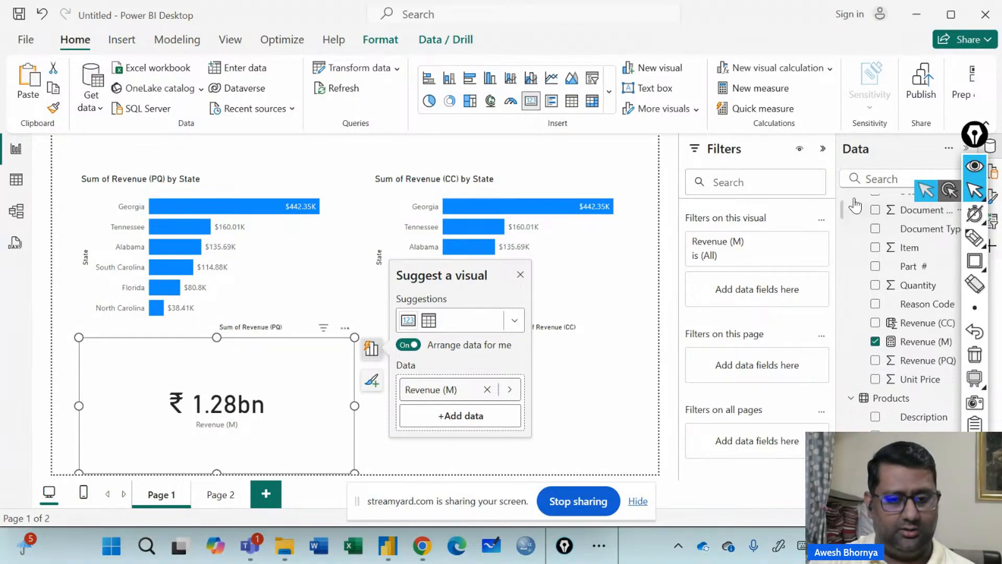
click(231, 359)
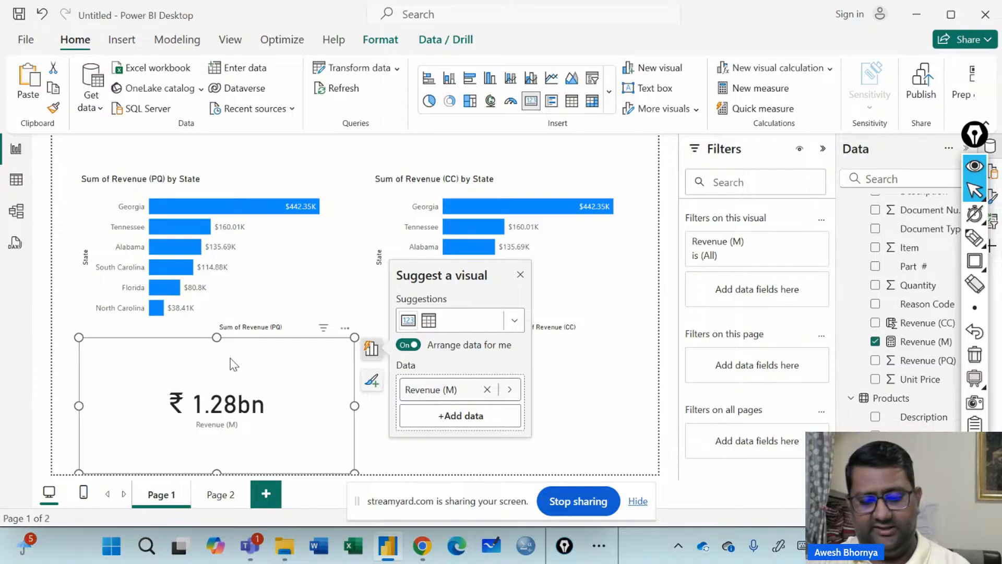
key(Delete)
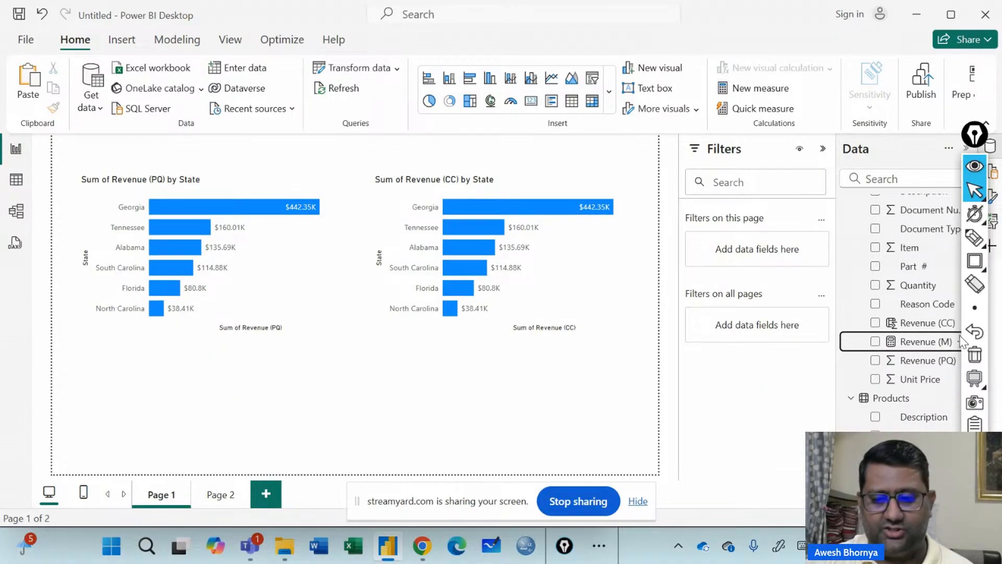
- Display the Revenue (M) formula and highlight its Unit Price and Quantity column references
click(919, 342)
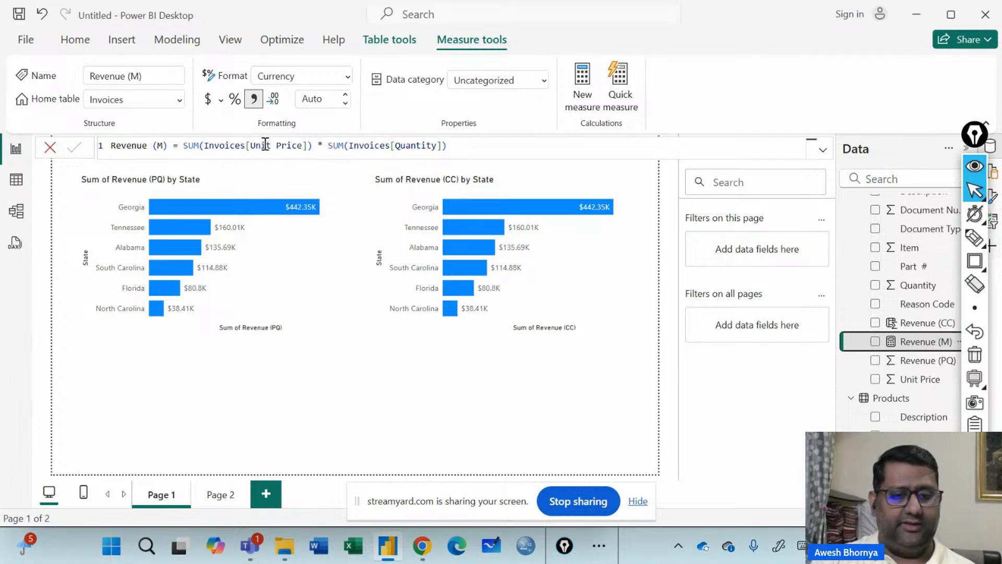
drag(248, 145, 308, 146)
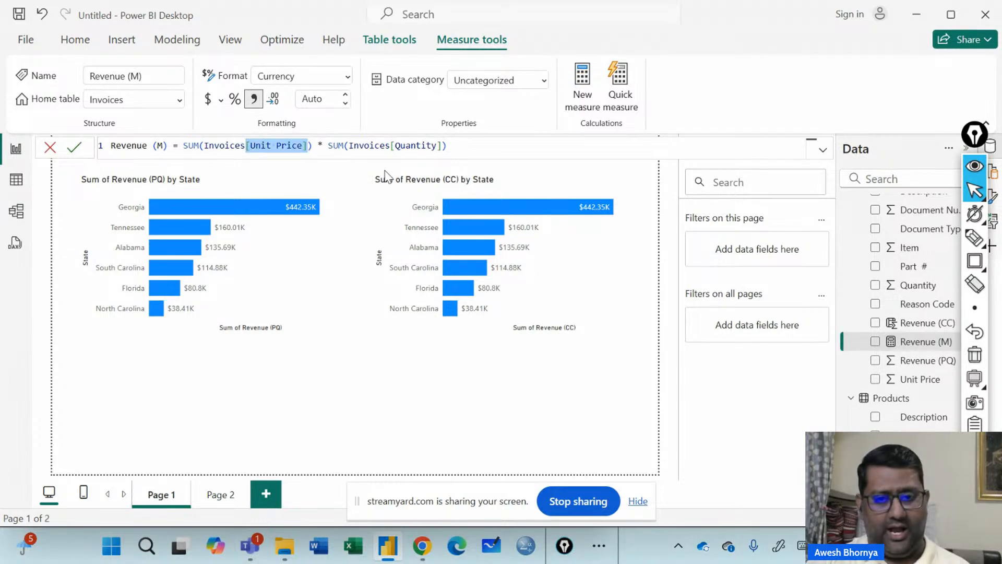
click(395, 146)
drag(406, 146, 438, 146)
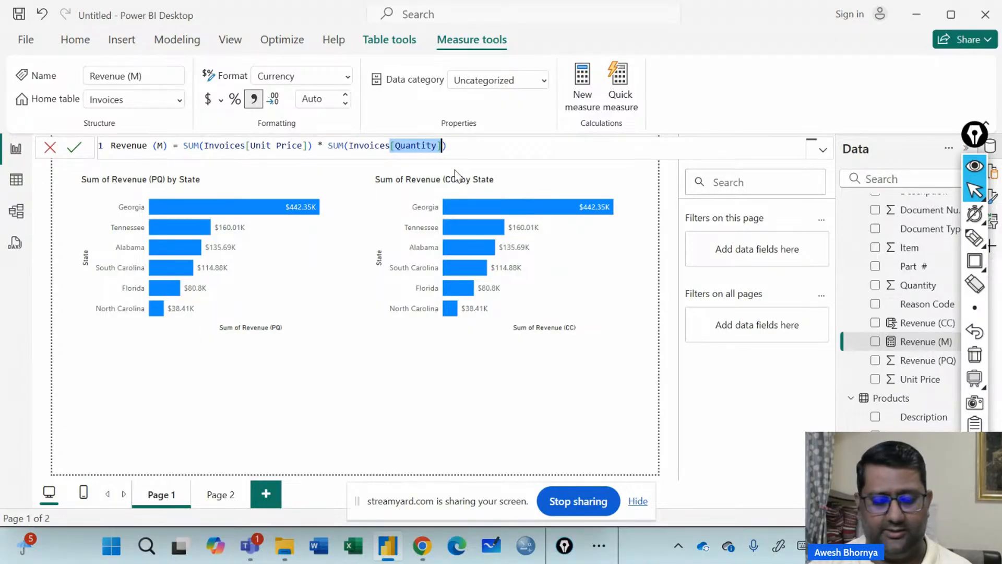
- Open a blank whiteboard and write Sum followed by a pair of large square brackets
click(975, 381)
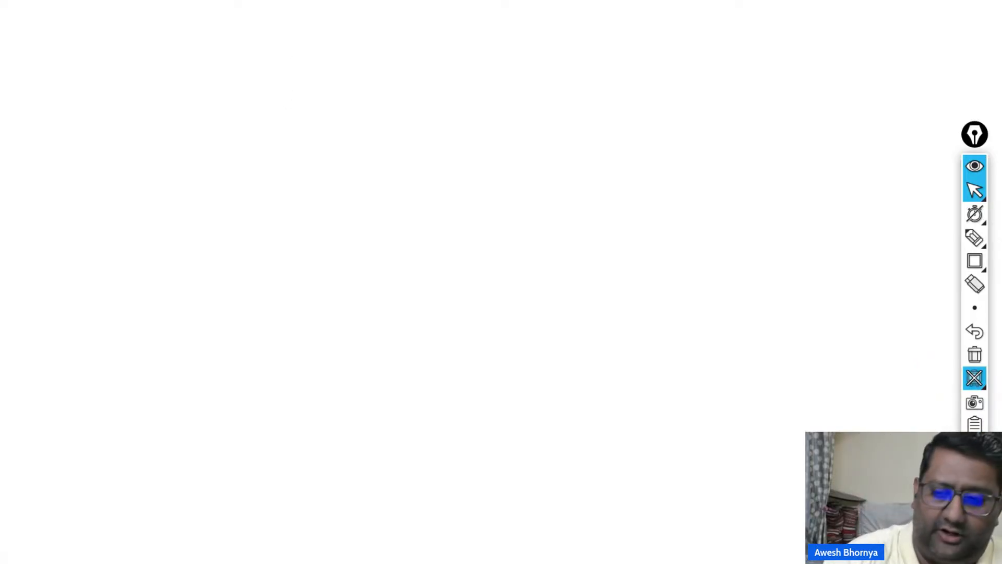
click(974, 238)
mouse_move(353, 51)
mouse_down()
mouse_move(369, 83)
mouse_move(344, 155)
mouse_up()
mouse_move(381, 104)
mouse_down()
mouse_move(415, 134)
mouse_move(413, 98)
mouse_up()
mouse_move(426, 122)
mouse_down()
mouse_move(444, 98)
mouse_move(476, 123)
mouse_up()
drag(355, 53, 328, 100)
drag(534, 35, 554, 163)
drag(735, 23, 786, 17)
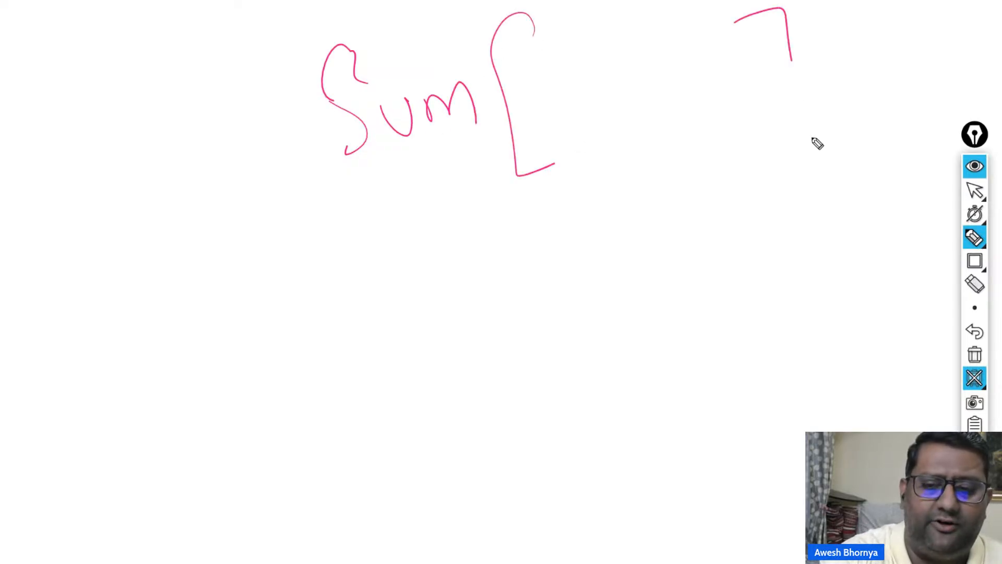
drag(803, 92, 718, 160)
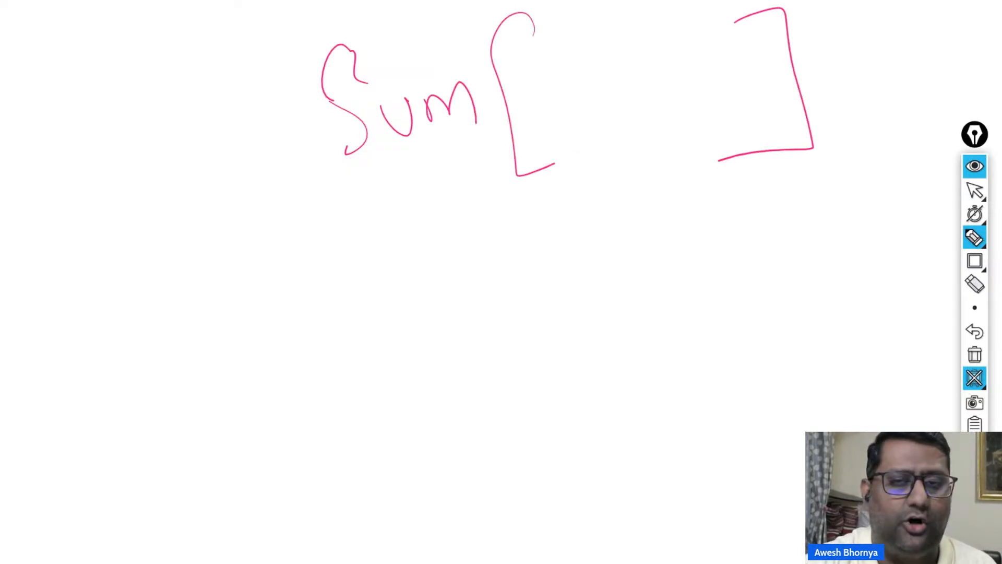
- Write an underlined Arg inside the brackets, with Col Name and a boxed Rev beneath it
mouse_move(558, 130)
mouse_down()
mouse_move(559, 74)
mouse_move(583, 118)
mouse_up()
drag(551, 107, 592, 80)
drag(597, 118, 612, 74)
mouse_move(614, 79)
mouse_down()
mouse_move(626, 79)
mouse_move(620, 179)
mouse_up()
drag(569, 141, 687, 107)
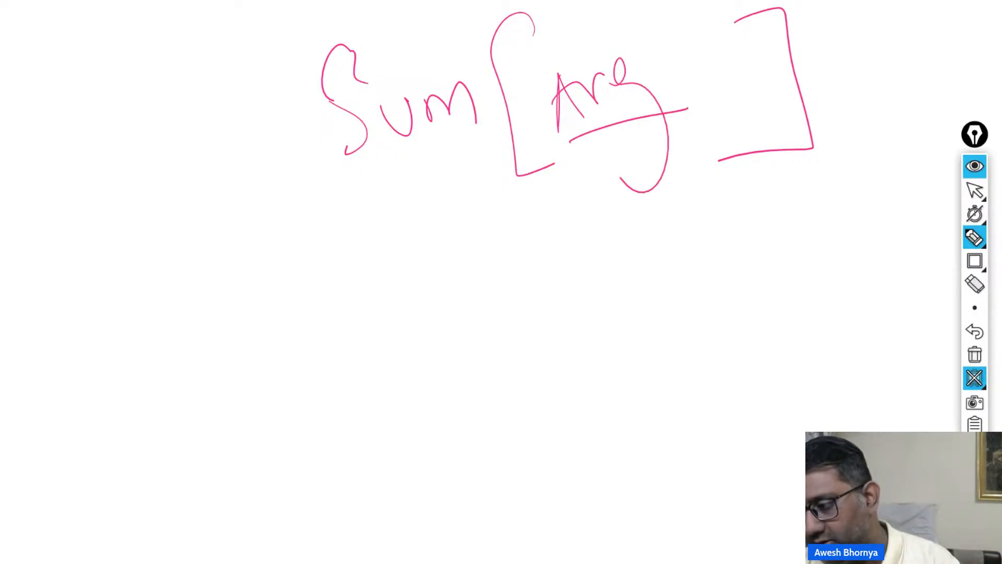
mouse_move(604, 202)
mouse_down()
mouse_move(611, 276)
mouse_move(690, 253)
mouse_move(727, 219)
mouse_move(763, 237)
mouse_move(806, 206)
mouse_move(826, 212)
mouse_up()
mouse_move(618, 336)
mouse_down()
mouse_move(631, 367)
mouse_move(742, 342)
mouse_up()
mouse_move(708, 293)
mouse_down()
mouse_move(768, 383)
mouse_move(683, 315)
mouse_up()
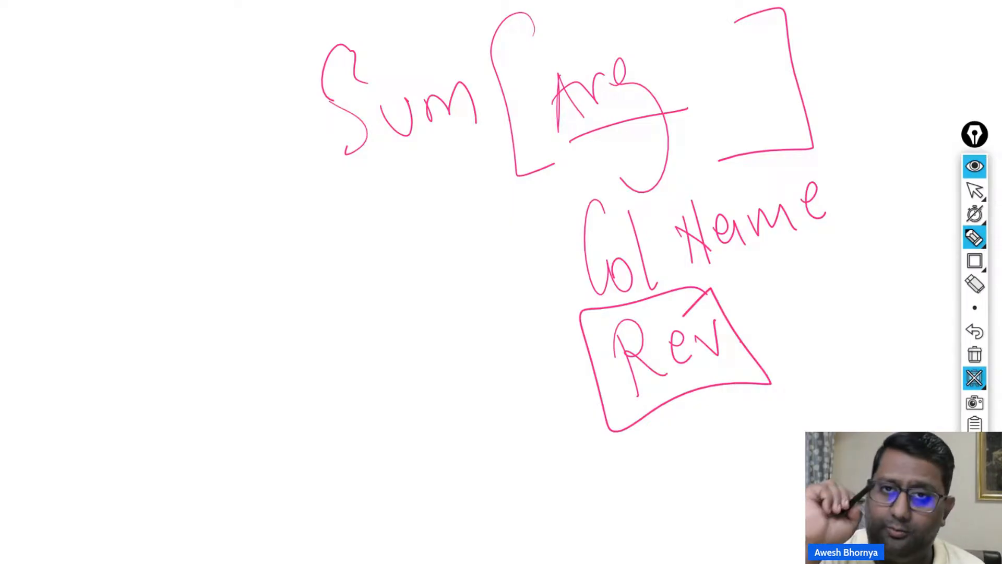
- Draw three tall column boxes side by side with row dashes in the third, plus a result box below it
mouse_move(195, 225)
mouse_down()
mouse_move(197, 523)
mouse_move(175, 488)
mouse_up()
mouse_move(334, 213)
mouse_down()
mouse_move(364, 514)
mouse_move(413, 517)
mouse_up()
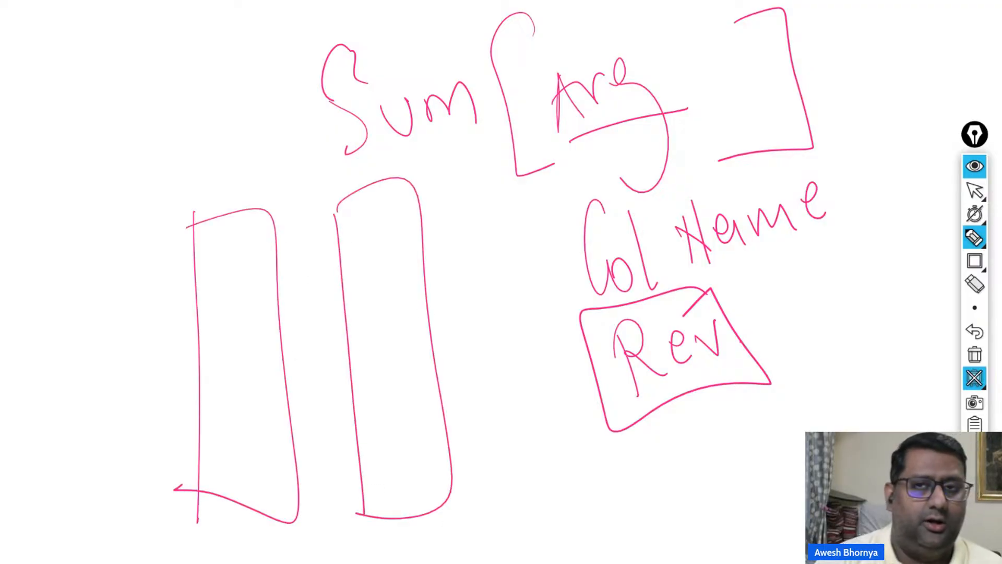
mouse_move(446, 209)
mouse_down()
mouse_move(475, 491)
mouse_move(580, 449)
mouse_up()
drag(463, 471, 579, 453)
drag(466, 238, 522, 220)
drag(487, 286, 535, 263)
drag(491, 348, 538, 330)
drag(514, 428, 577, 413)
drag(563, 501, 585, 563)
mouse_move(575, 498)
mouse_down()
mouse_move(787, 546)
mouse_move(584, 563)
mouse_up()
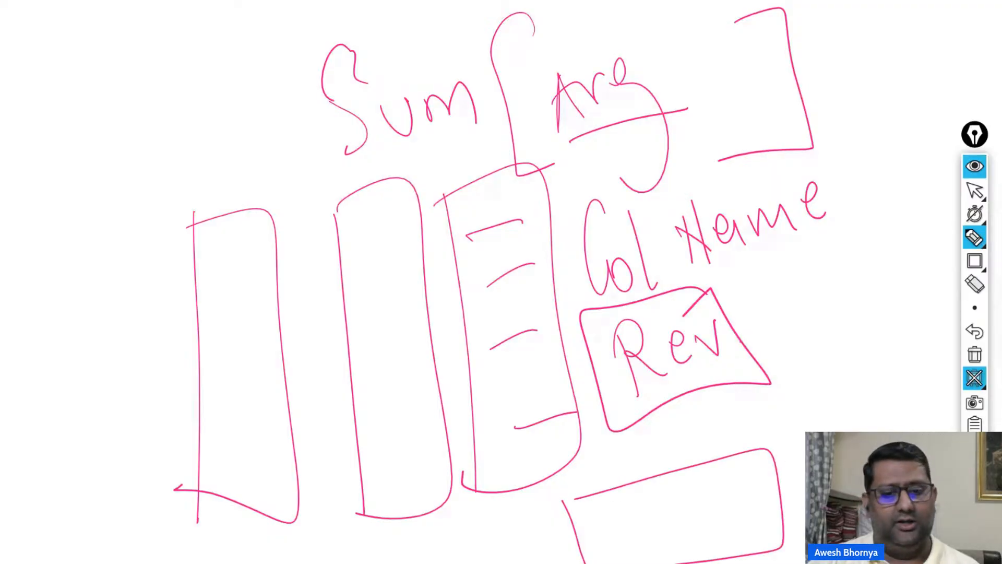
- Label the first column UP and the second Qty, and add more row dashes to the third column
drag(222, 257, 241, 246)
mouse_move(243, 242)
mouse_down()
mouse_move(246, 268)
mouse_move(245, 257)
mouse_up()
drag(372, 225, 373, 257)
mouse_move(365, 231)
mouse_down()
mouse_move(395, 220)
mouse_move(405, 285)
mouse_move(385, 278)
mouse_up()
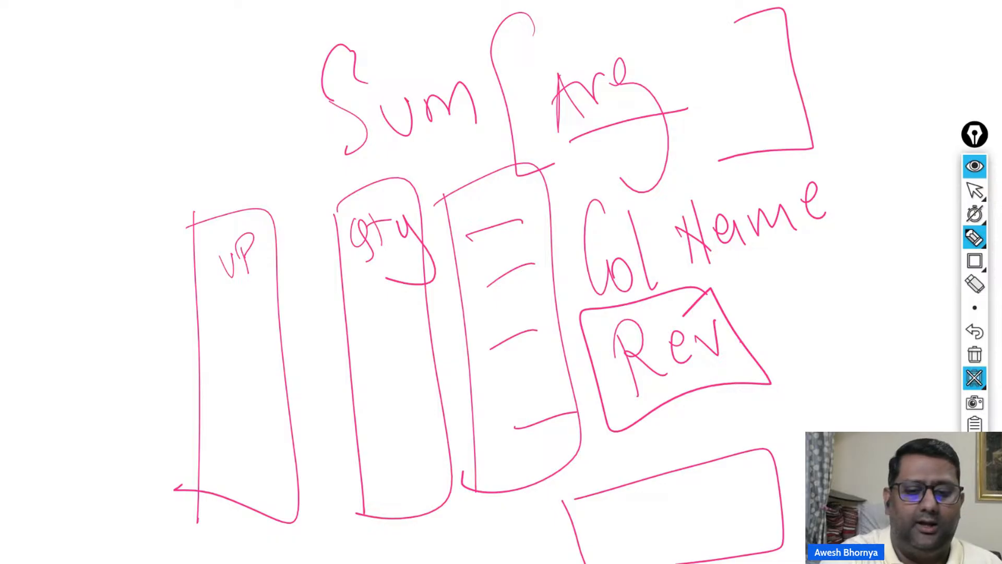
drag(470, 246, 512, 233)
drag(478, 274, 522, 256)
drag(496, 326, 535, 311)
drag(499, 358, 540, 342)
drag(512, 407, 561, 392)
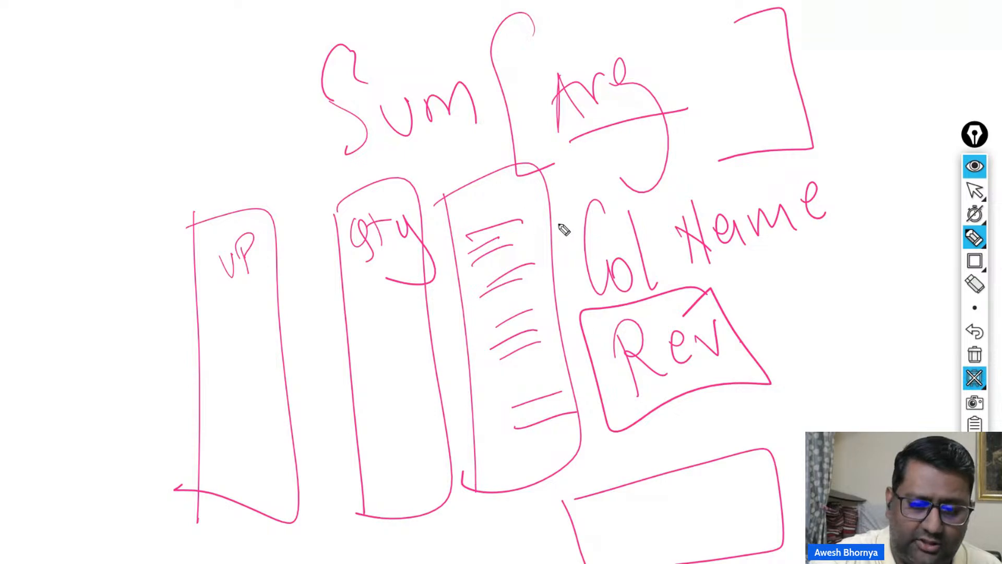
- Draw a small separate column box with row dashes and write Sum beneath it
mouse_move(827, 276)
mouse_down()
mouse_move(819, 408)
mouse_move(898, 389)
mouse_move(829, 399)
mouse_up()
drag(832, 294, 873, 283)
drag(847, 325, 871, 309)
click(855, 338)
drag(859, 378, 890, 358)
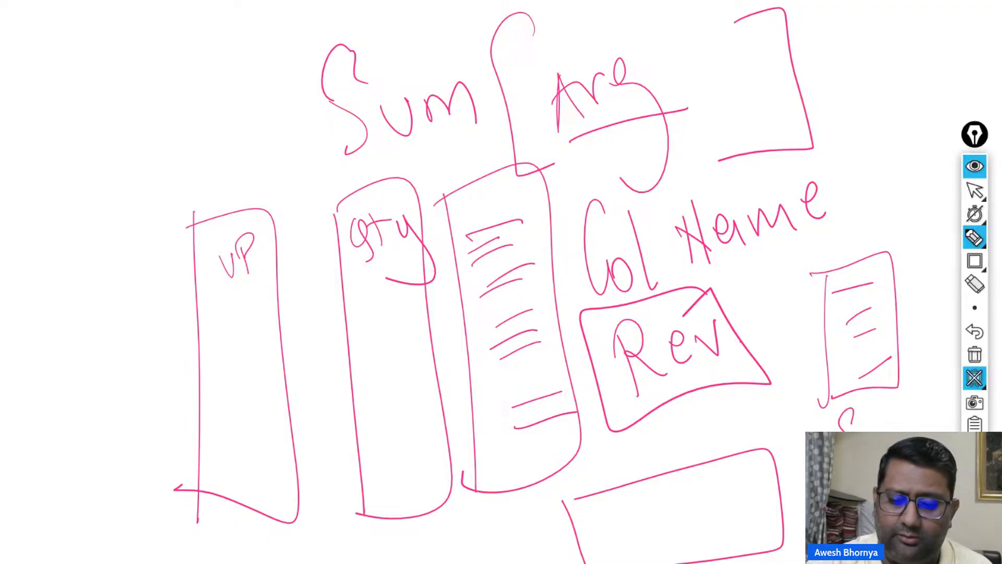
drag(890, 425, 947, 427)
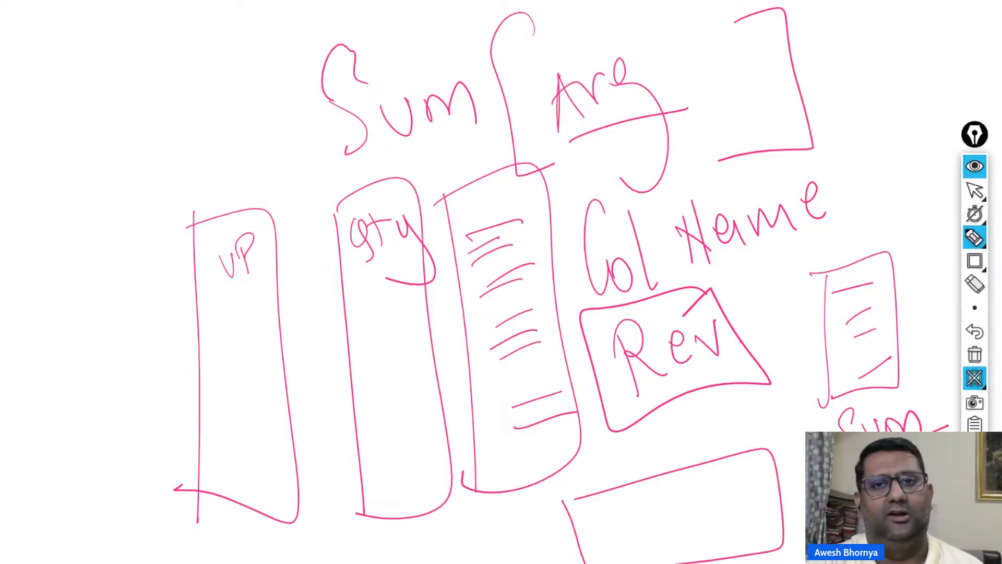
- Write Sum Product beside the UP column and underline Product
drag(19, 202, 32, 288)
drag(43, 236, 133, 238)
drag(76, 313, 108, 372)
mouse_move(83, 313)
mouse_down()
mouse_move(64, 316)
mouse_move(176, 282)
mouse_move(183, 257)
mouse_move(189, 270)
mouse_up()
drag(208, 224, 197, 262)
drag(94, 389, 256, 241)
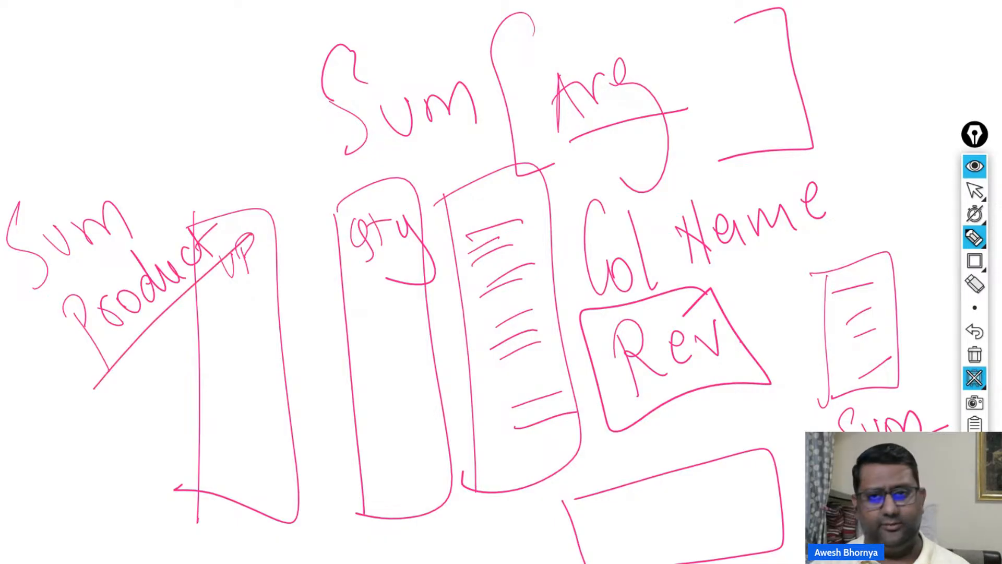
- Mark the first row in the UP and Qty columns and draw multiplication signs and dashes down between them
drag(216, 303, 253, 299)
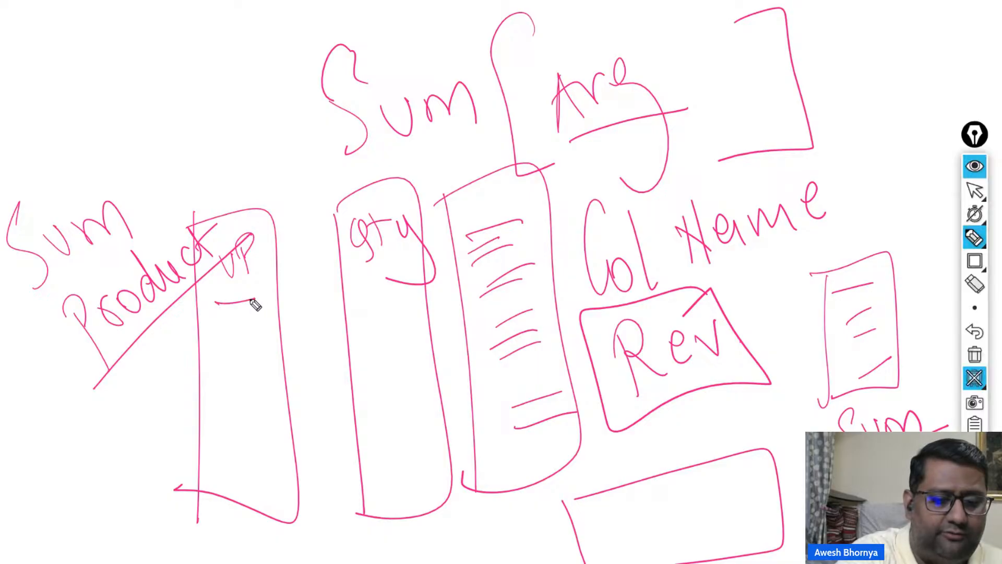
drag(354, 296, 397, 291)
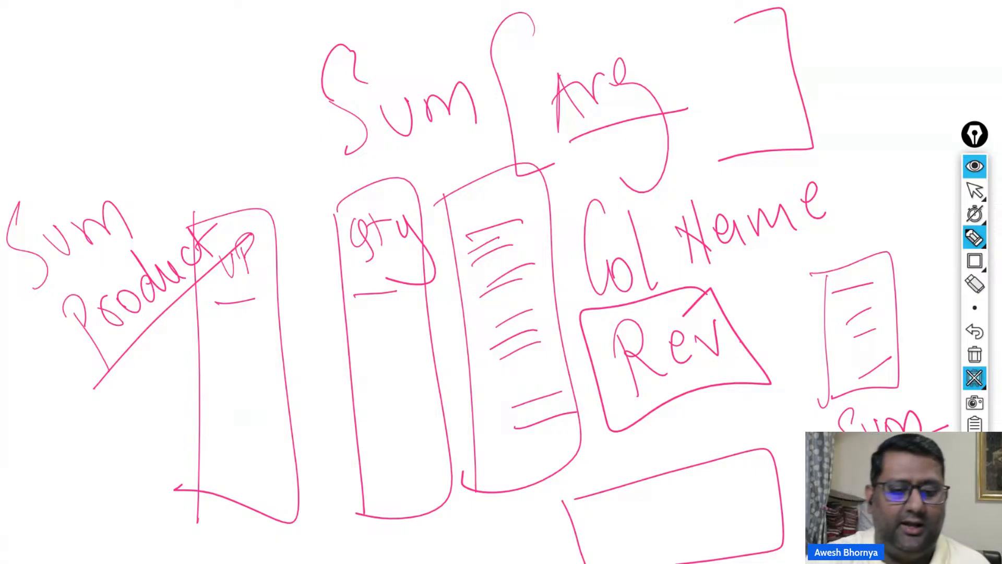
drag(290, 291, 319, 315)
drag(306, 272, 295, 355)
mouse_move(301, 347)
mouse_down()
mouse_move(330, 377)
mouse_move(351, 521)
mouse_up()
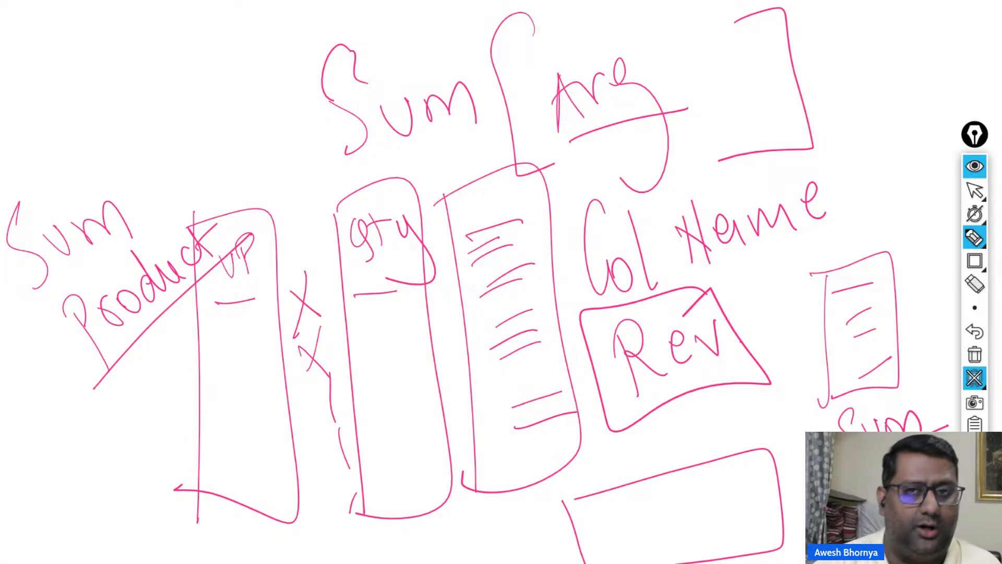
- Outline the third column's rows with a downward arrow and frame the Sum under the small column
drag(467, 233, 502, 488)
mouse_move(452, 213)
mouse_down()
mouse_move(470, 463)
mouse_move(504, 450)
mouse_up()
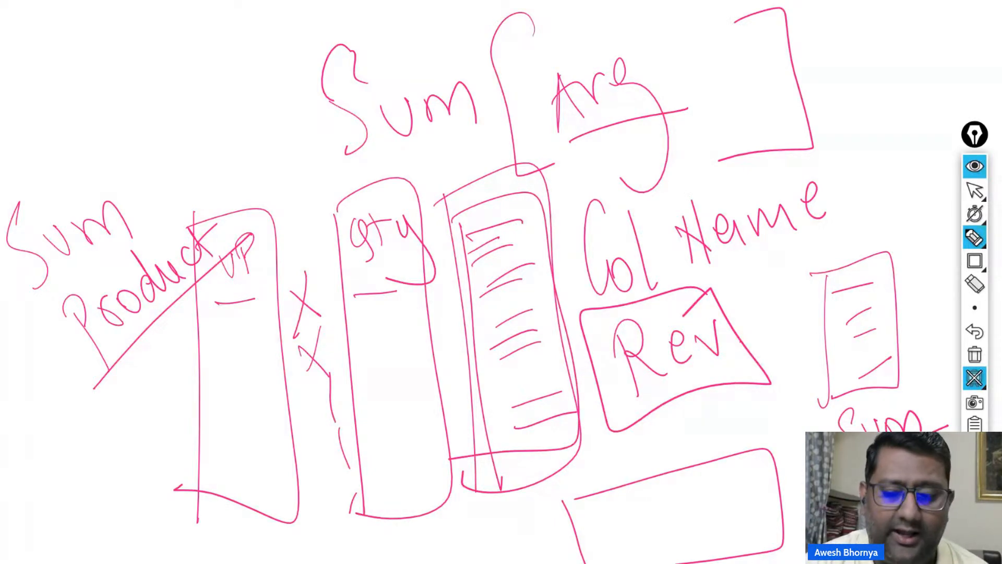
drag(830, 407, 925, 421)
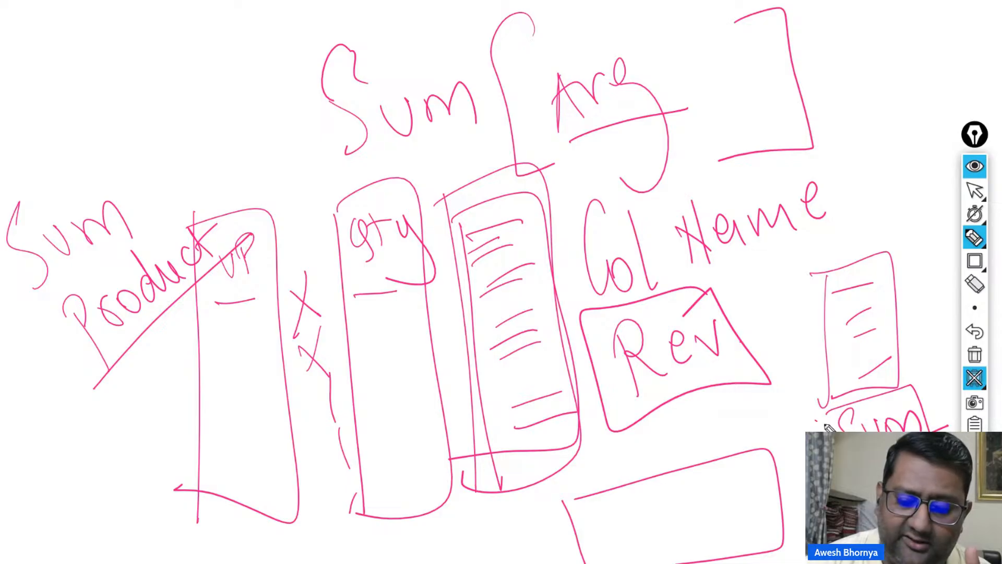
- Underline Sum and add two tick marks above the Sum Product label, finishing by closing the whiteboard
drag(21, 299, 165, 219)
drag(232, 208, 317, 126)
drag(159, 185, 249, 89)
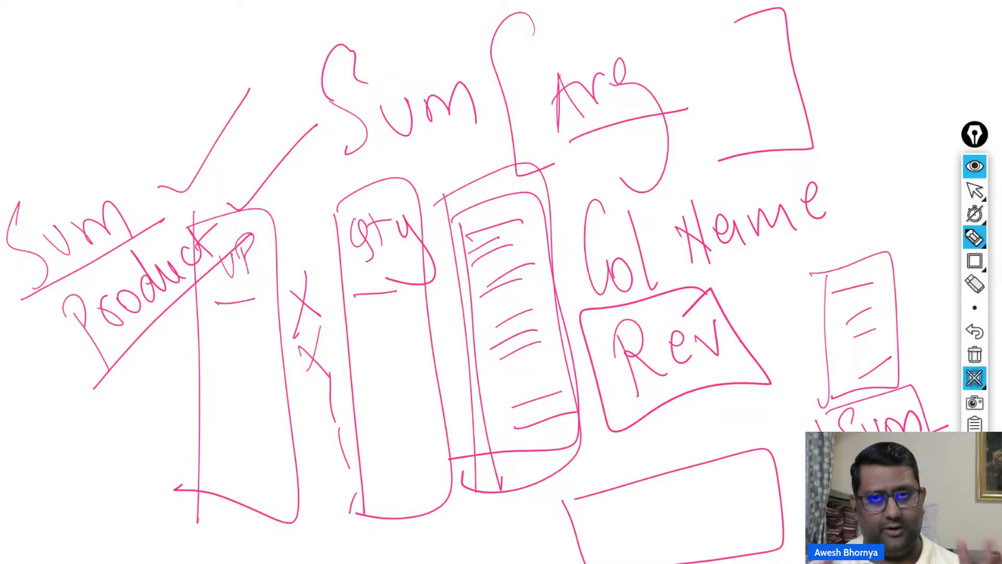
click(975, 377)
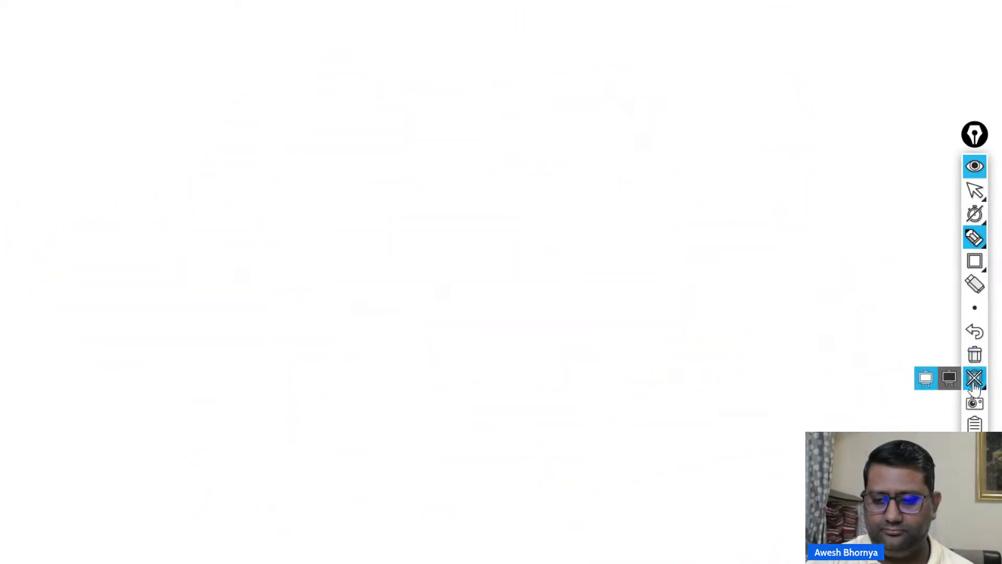
click(975, 190)
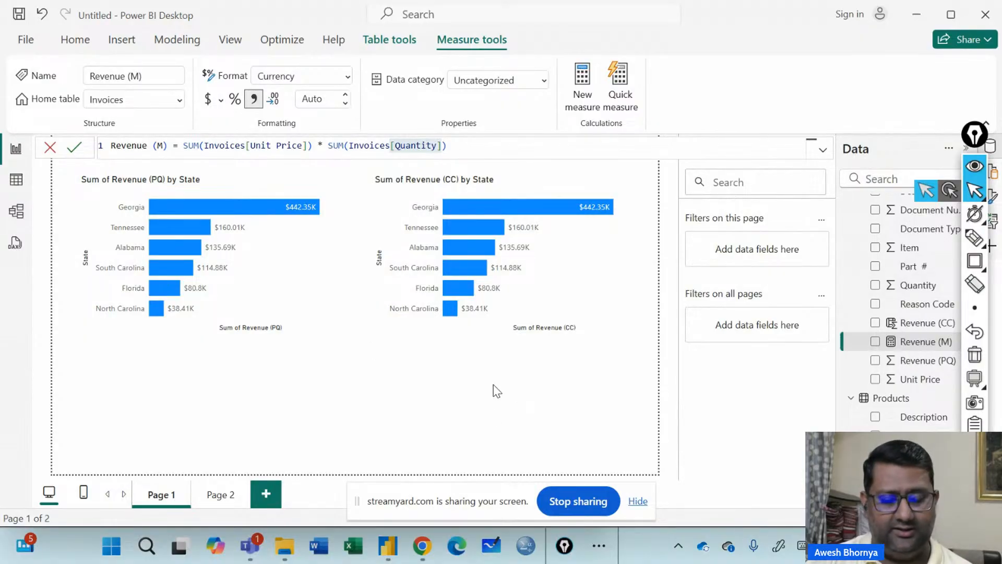
- Move the annotation toolbar clear of the Data fields and place the cursor at the end of the Revenue (M) formula
scroll(925, 323, up, 3)
scroll(924, 327, down, 3)
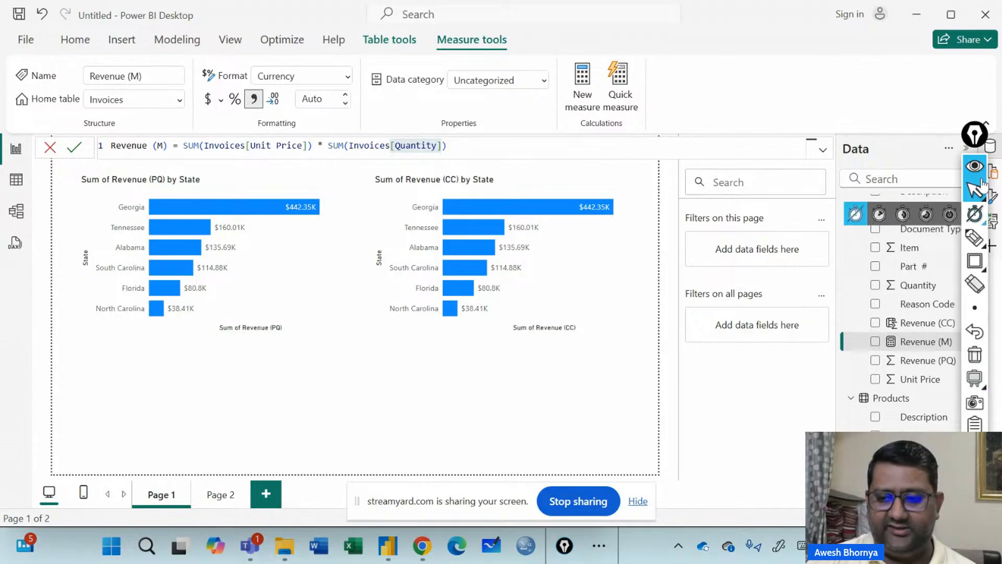
drag(975, 136, 746, 144)
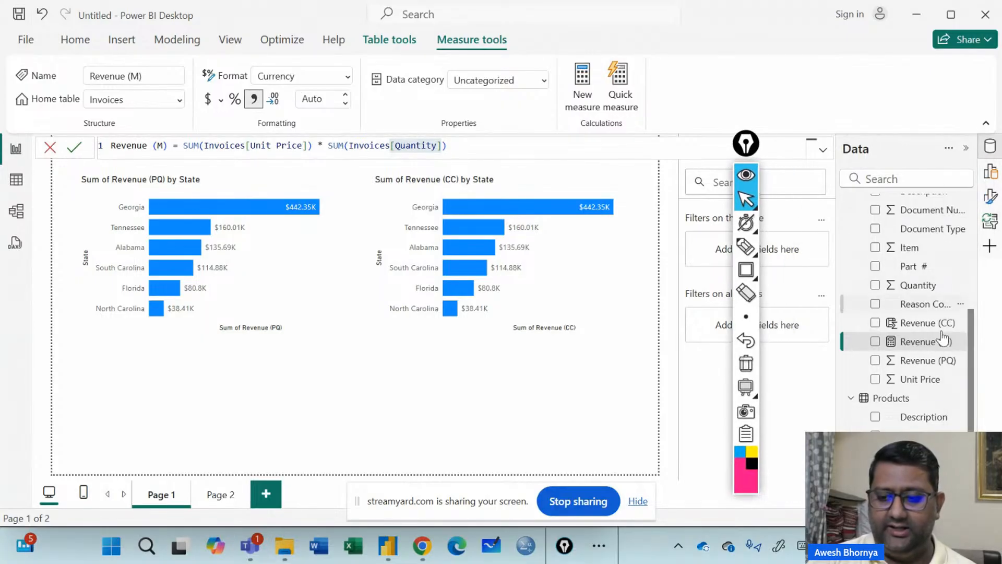
right_click(971, 341)
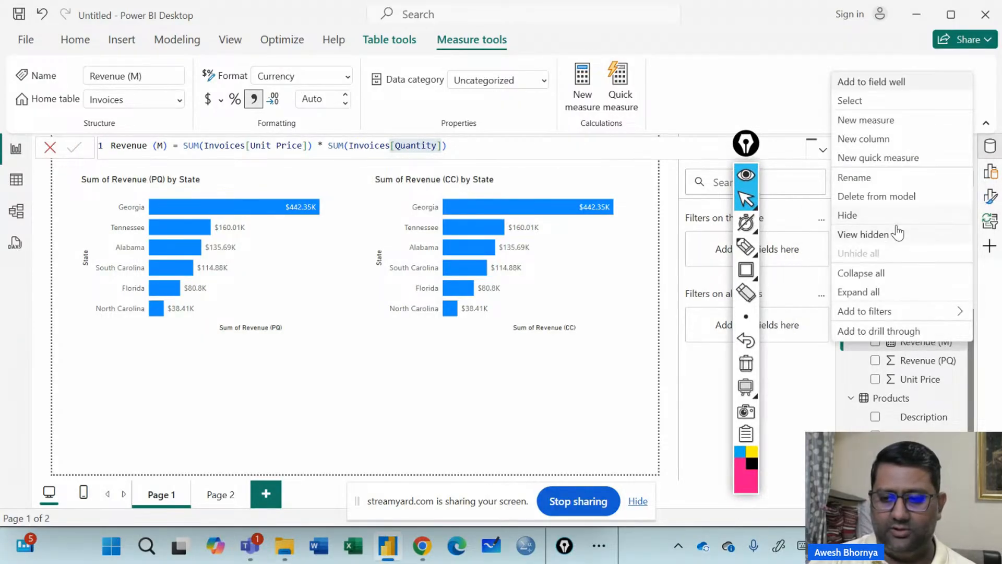
click(475, 145)
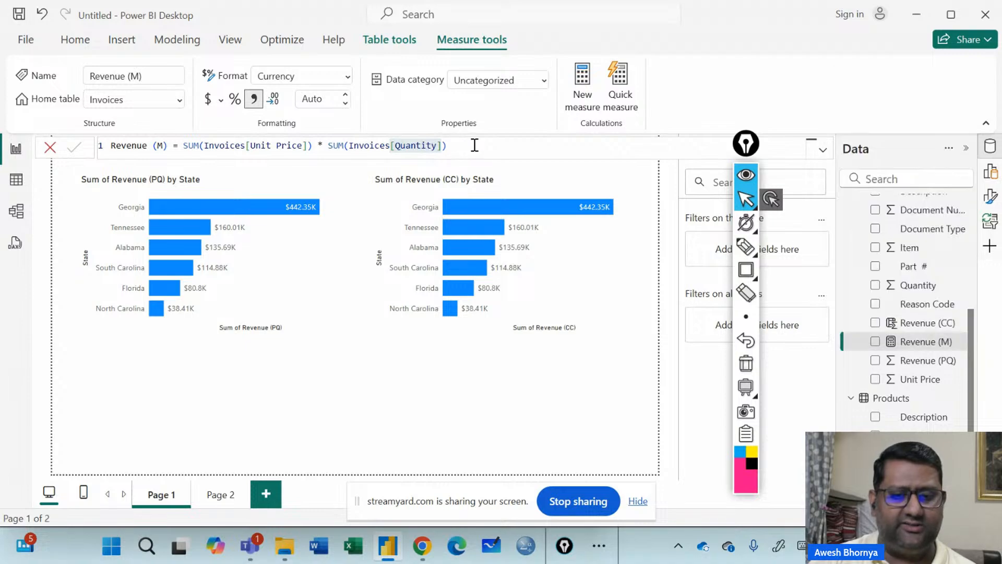
click(479, 147)
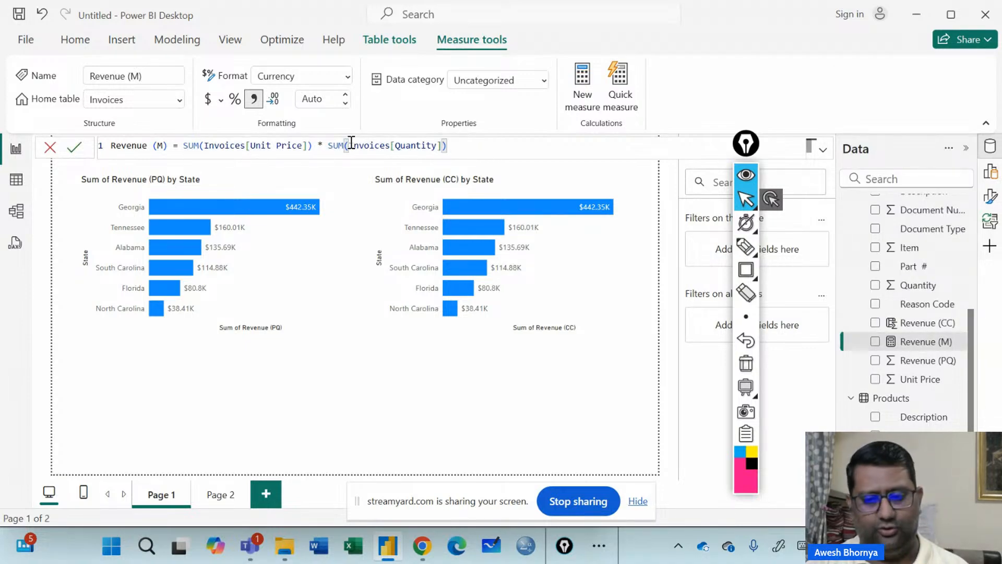
- Open a blank whiteboard again and write an underlined Iterator as its heading
click(746, 386)
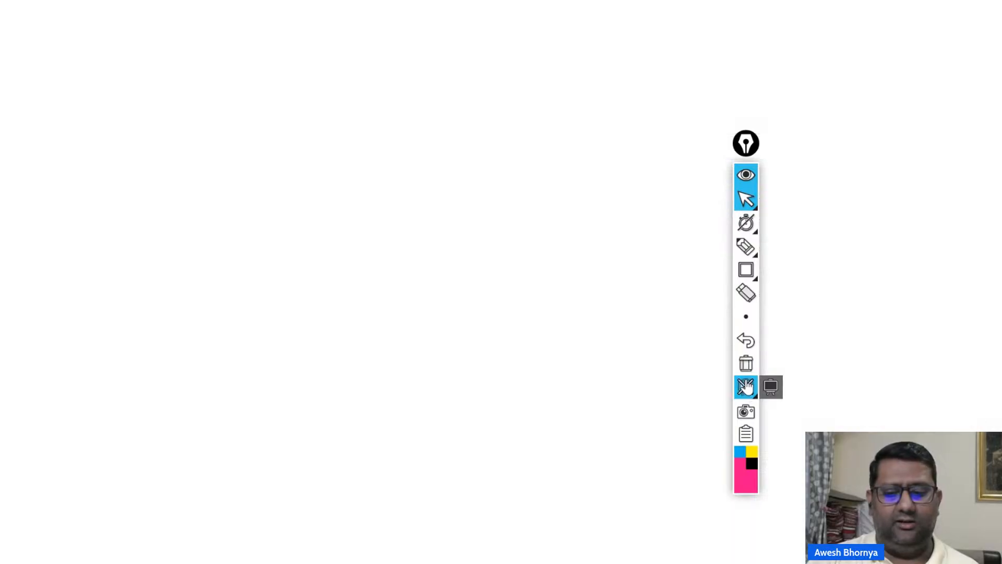
click(742, 249)
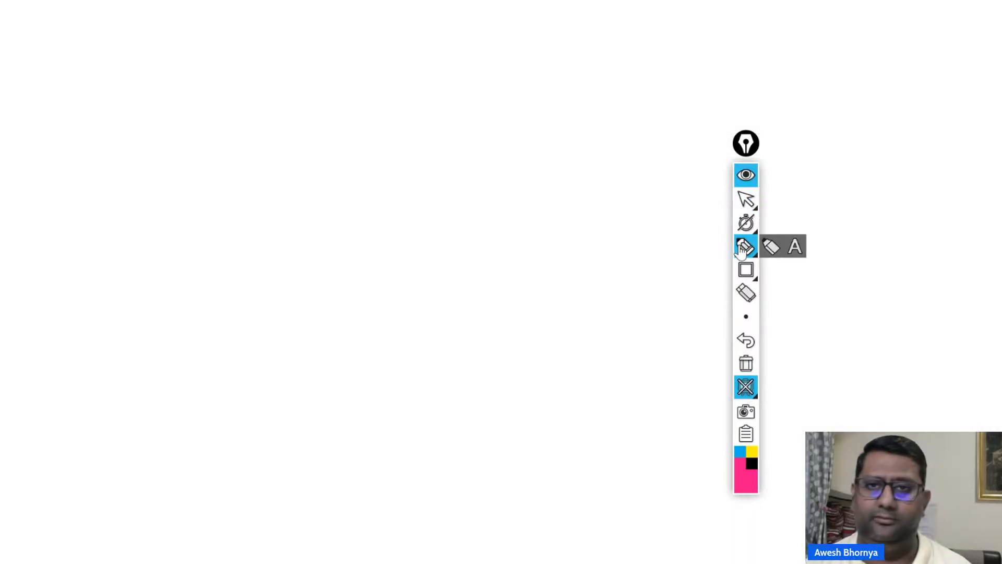
mouse_move(297, 100)
mouse_down()
mouse_move(332, 61)
mouse_move(326, 122)
mouse_up()
drag(302, 143, 360, 107)
drag(361, 49, 378, 112)
mouse_move(340, 93)
mouse_down()
mouse_move(373, 65)
mouse_move(411, 102)
mouse_move(434, 99)
mouse_up()
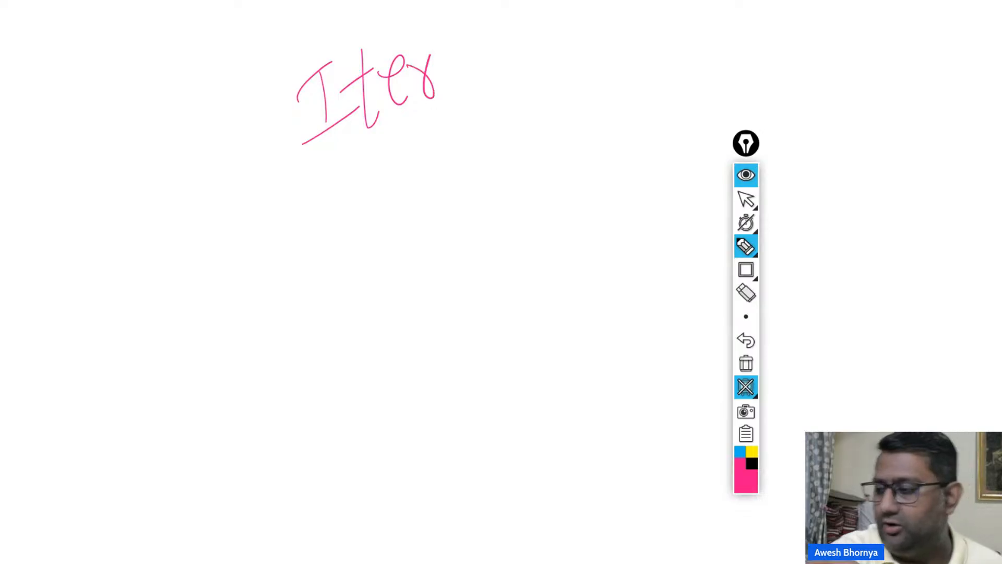
mouse_move(467, 62)
mouse_down()
mouse_move(459, 79)
mouse_move(477, 58)
mouse_move(501, 74)
mouse_move(541, 43)
mouse_up()
drag(286, 177, 595, 92)
- Write SUMX below the Iterator heading and underline it
mouse_move(425, 206)
mouse_down()
mouse_move(412, 222)
mouse_move(443, 271)
mouse_up()
mouse_move(473, 224)
mouse_down()
mouse_move(517, 199)
mouse_move(553, 231)
mouse_up()
mouse_move(524, 207)
mouse_down()
mouse_move(562, 200)
mouse_move(608, 218)
mouse_up()
mouse_move(630, 148)
mouse_down()
mouse_move(612, 203)
mouse_move(649, 213)
mouse_up()
drag(417, 321, 688, 214)
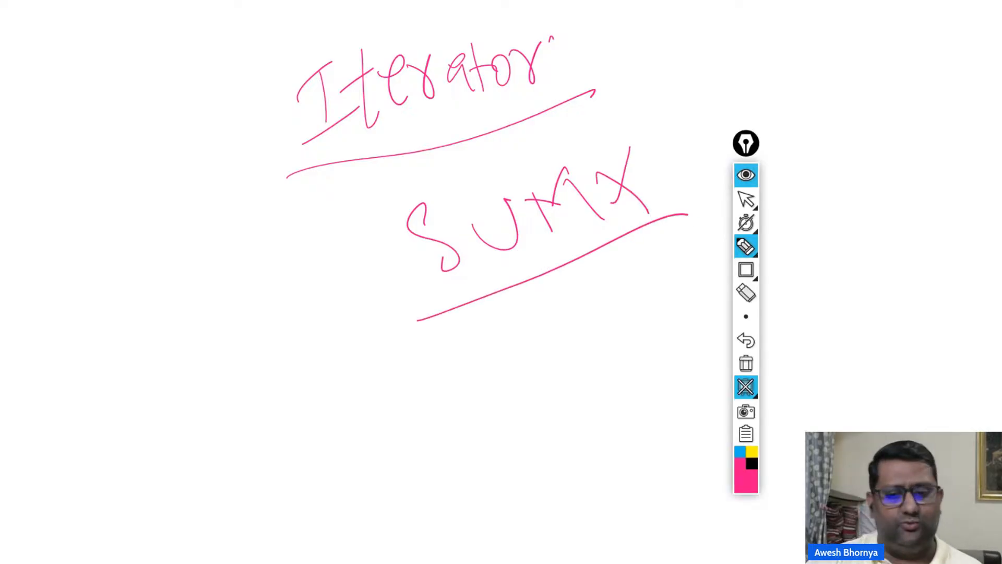
- Write Expr below SUMX and enclose it in large parentheses
drag(372, 346, 386, 417)
drag(369, 350, 389, 336)
drag(368, 387, 403, 364)
drag(382, 411, 410, 399)
mouse_move(422, 354)
mouse_down()
mouse_move(411, 393)
mouse_move(438, 395)
mouse_up()
mouse_move(438, 359)
mouse_down()
mouse_move(466, 441)
mouse_move(452, 381)
mouse_up()
mouse_move(490, 309)
mouse_down()
mouse_move(539, 342)
mouse_move(503, 436)
mouse_up()
drag(366, 302, 432, 450)
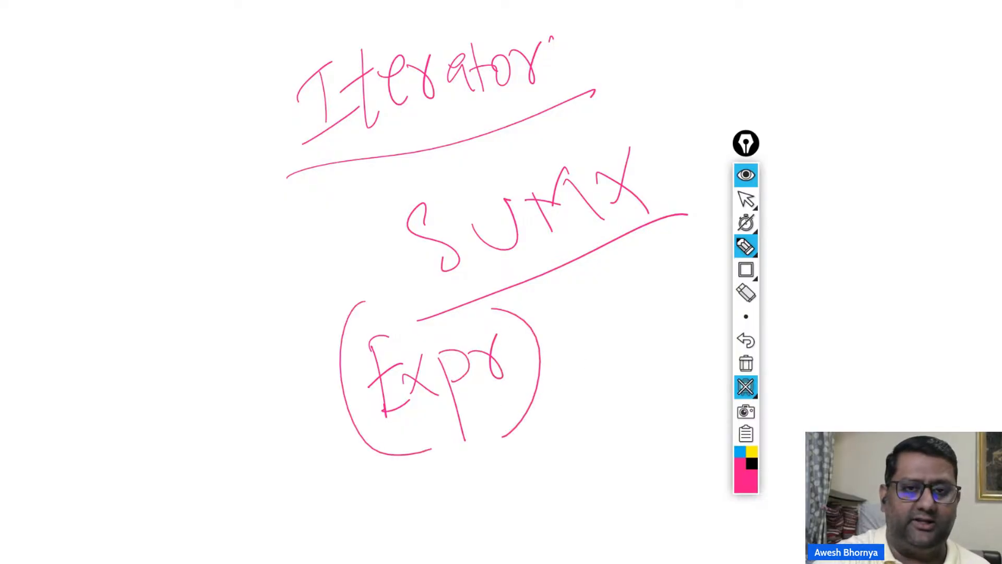
- Write Table followed by a comma in front of the parenthesised Expr
drag(161, 377, 201, 477)
drag(151, 445, 189, 355)
mouse_move(233, 405)
mouse_down()
mouse_move(228, 441)
mouse_move(254, 447)
mouse_up()
mouse_move(233, 359)
mouse_down()
mouse_move(257, 420)
mouse_move(276, 437)
mouse_up()
mouse_move(254, 343)
mouse_down()
mouse_move(279, 426)
mouse_move(317, 406)
mouse_up()
drag(330, 391, 340, 446)
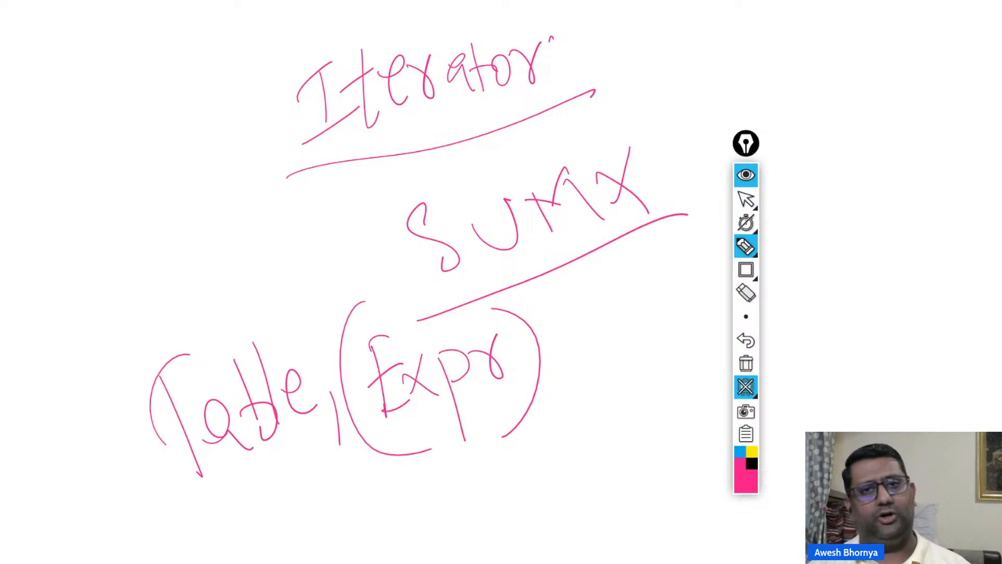
- Clear the drawings, close the whiteboard and return to normal pointer mode over the report
click(746, 363)
click(745, 386)
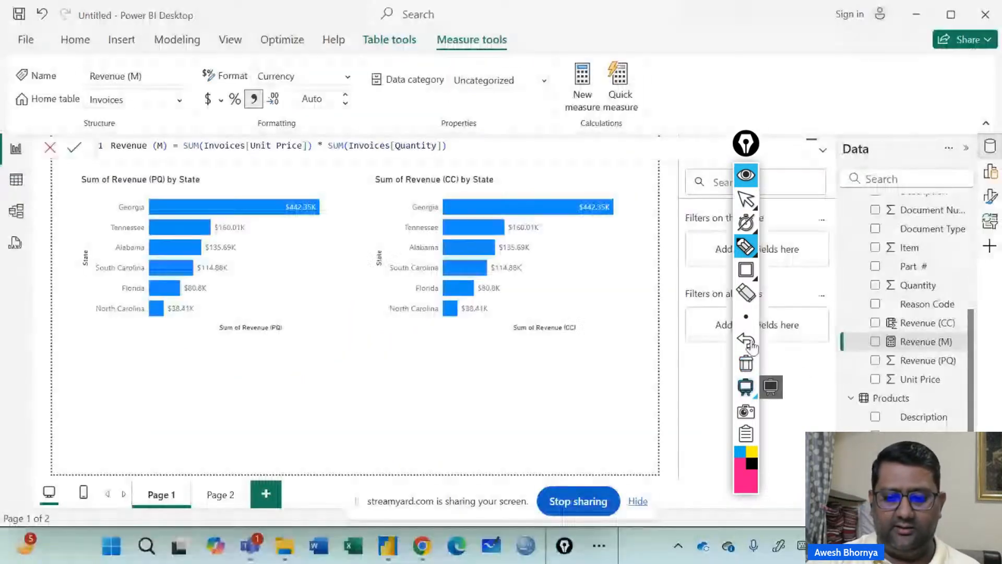
click(746, 201)
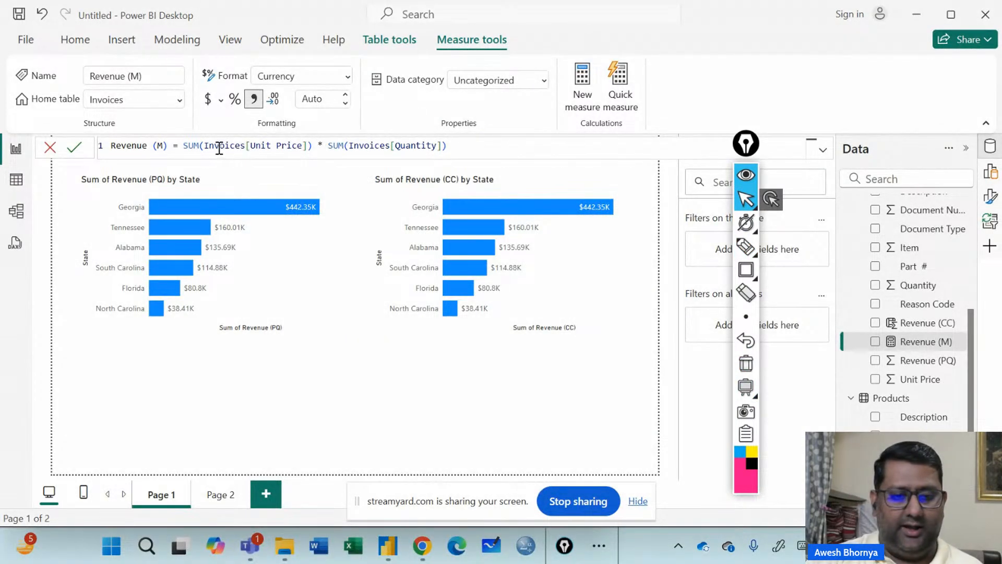
- Replace the product of SUMs in the Revenue (M) formula with SUMX, giving Invoices as the table argument
drag(205, 144, 497, 145)
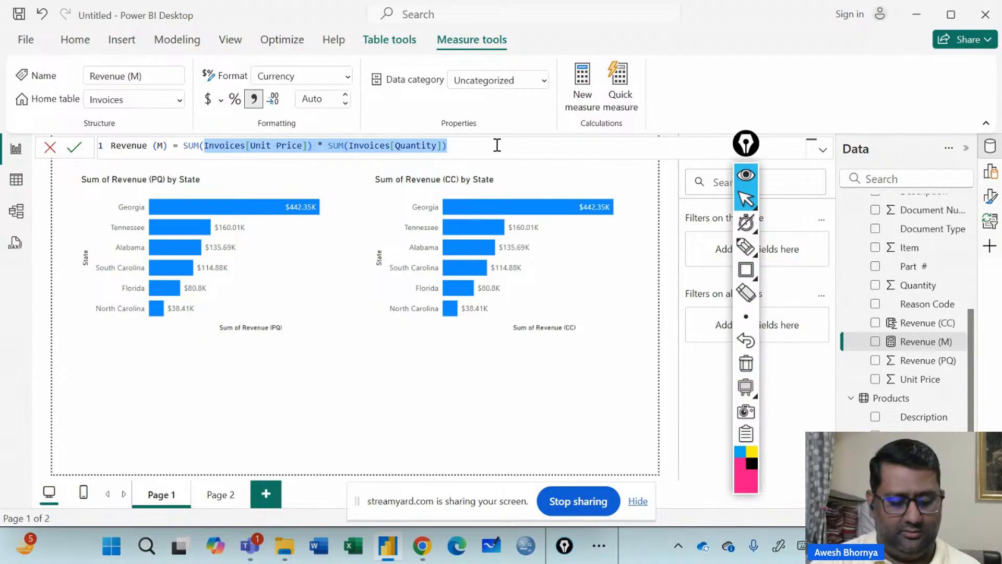
key(BackSpace)
key(BackSpace)
text(X)
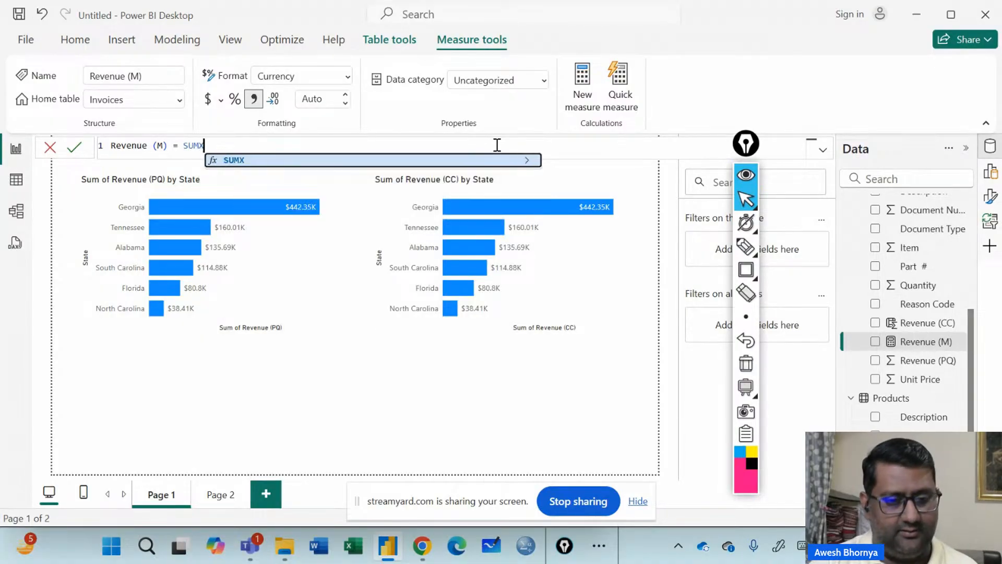
text(()
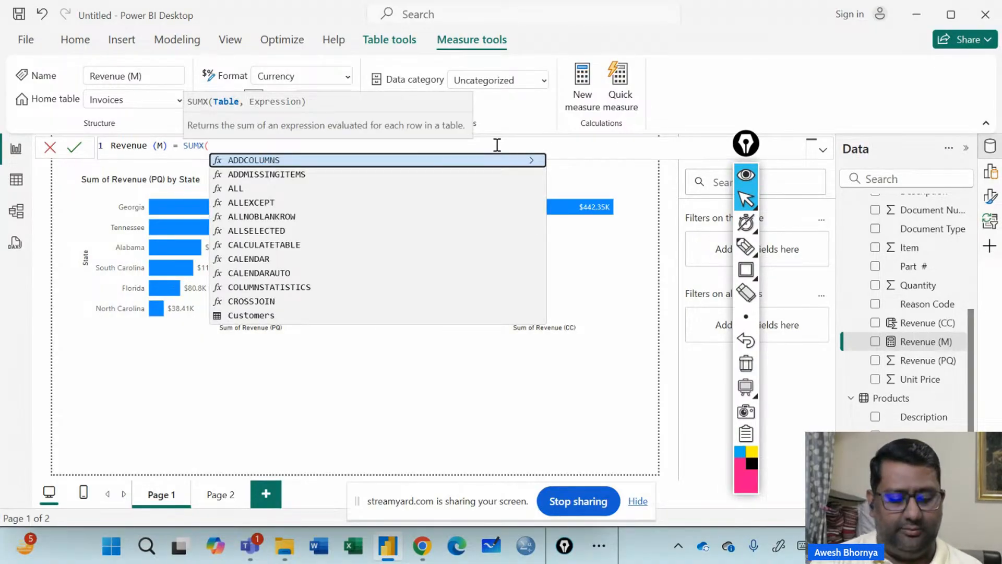
text(Invoices)
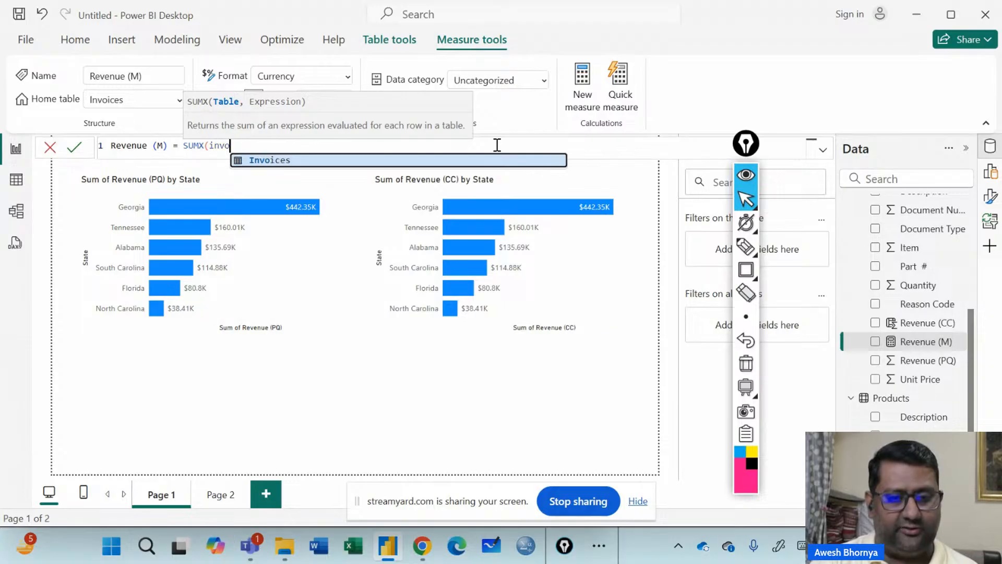
text(,)
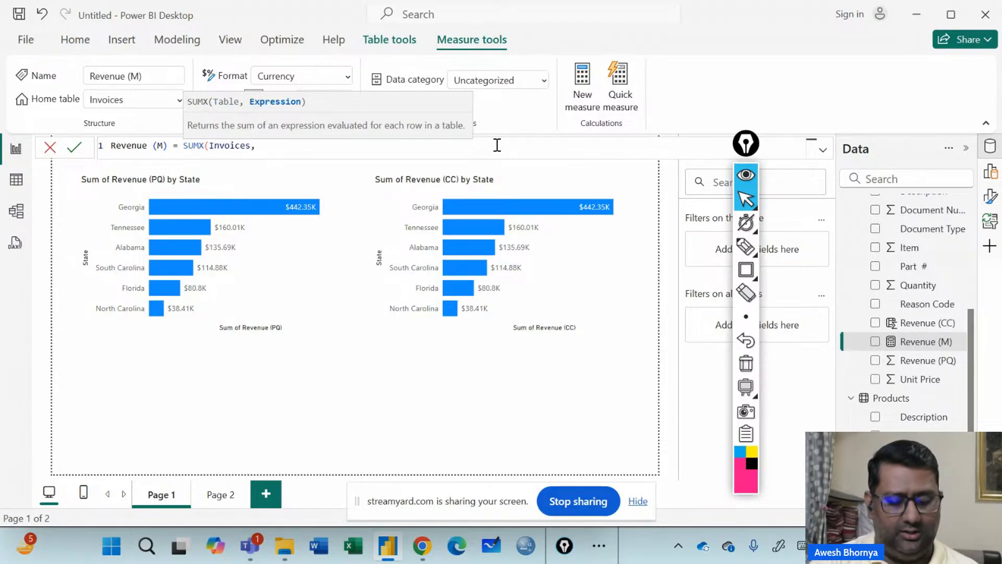
- Complete the SUMX expression with Invoices[Unit Price] * Invoices[Quantity] and commit the Revenue (M) measure
text( uni)
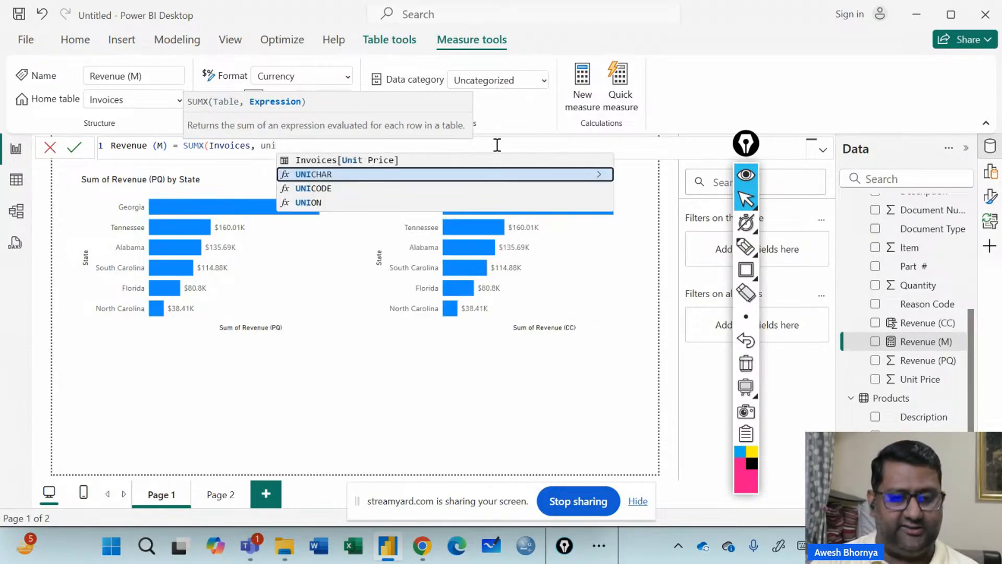
key(Up)
key(Tab)
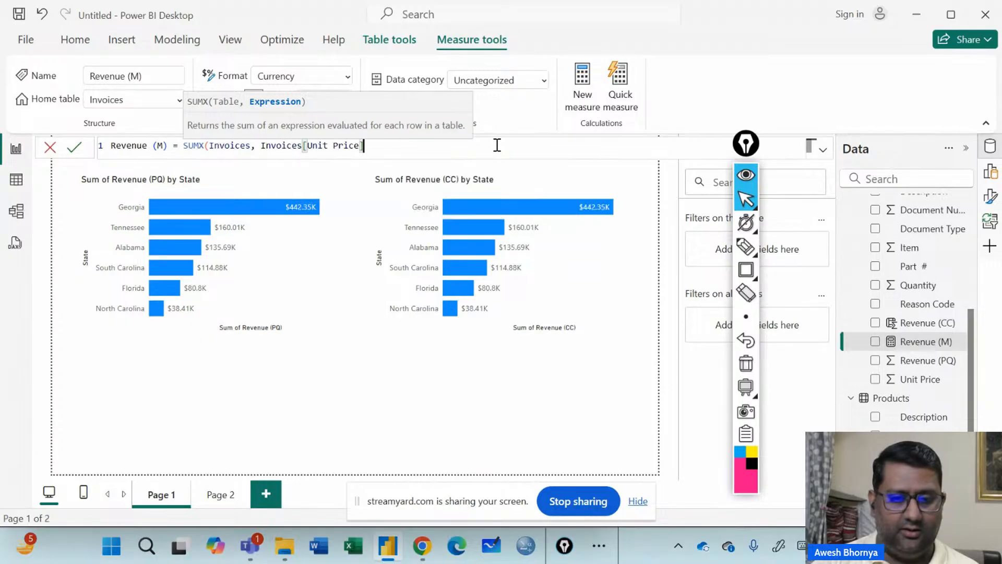
text(* quar)
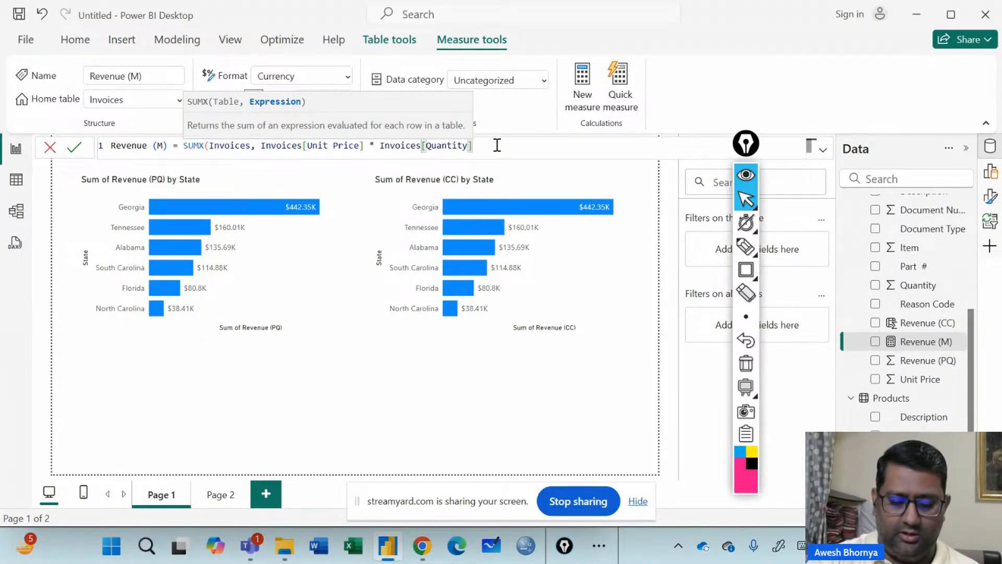
text())
key(Return)
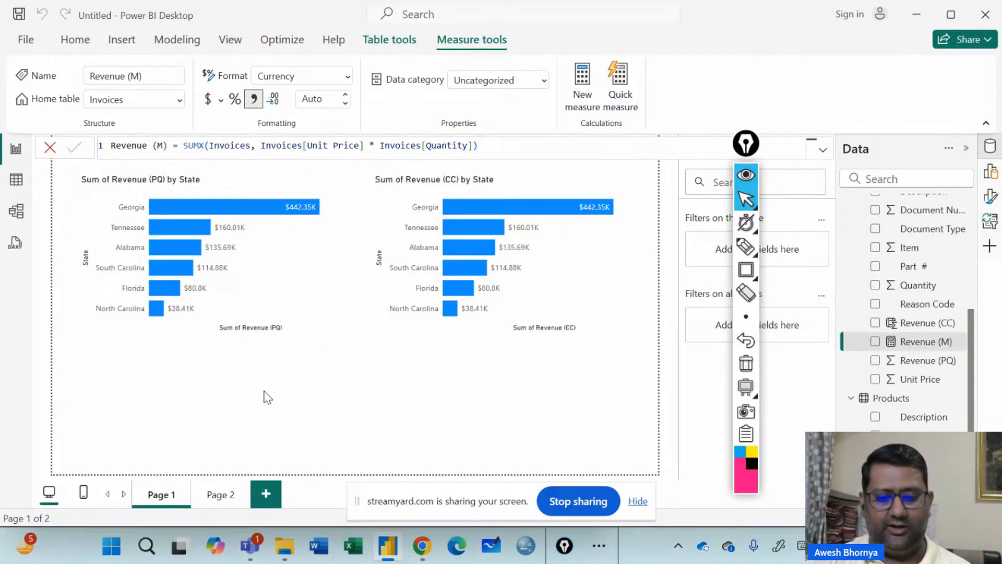
- Show Revenue (M) in a card below the bar charts and set the measure's currency format to dollars
click(605, 393)
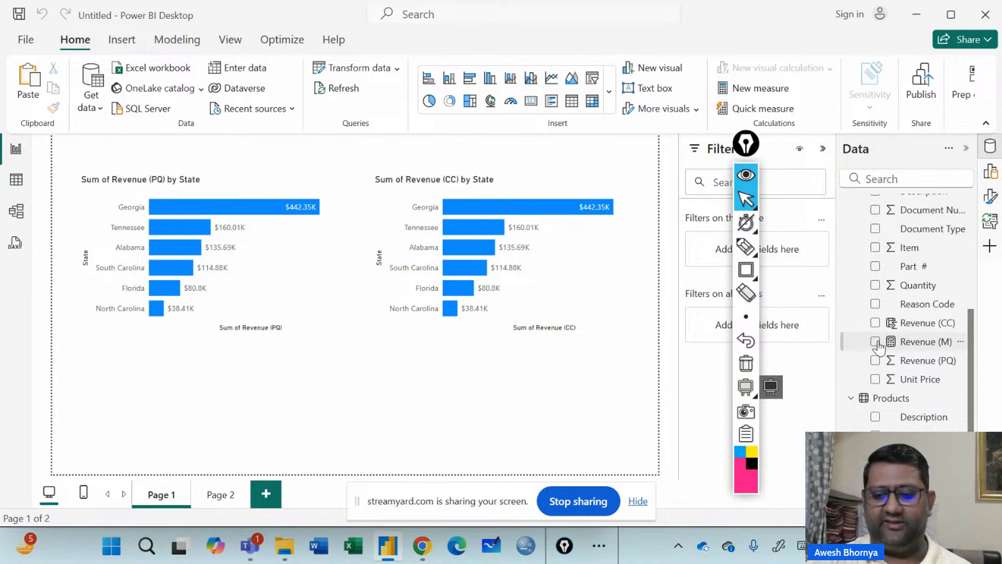
drag(310, 373, 300, 347)
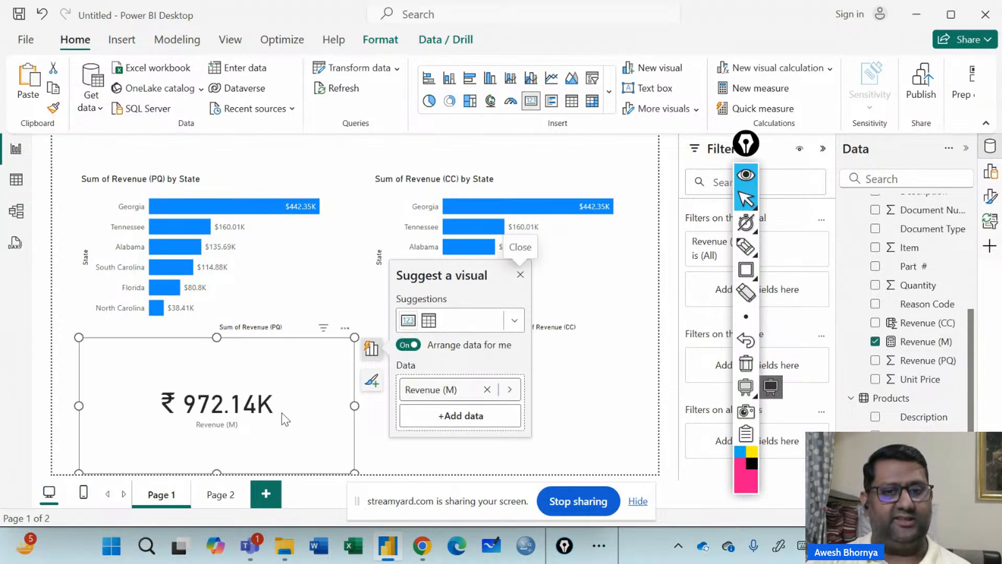
click(927, 341)
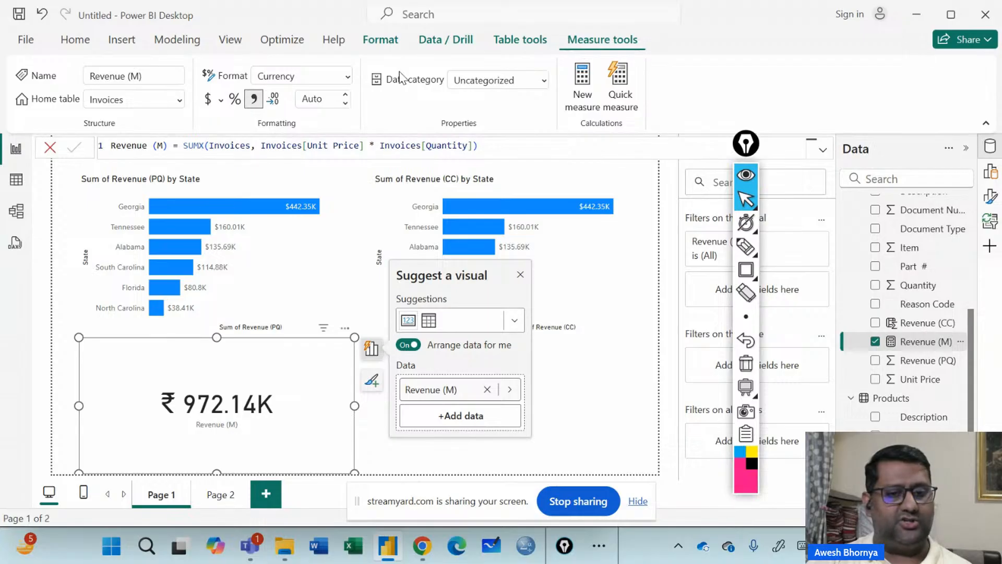
click(208, 101)
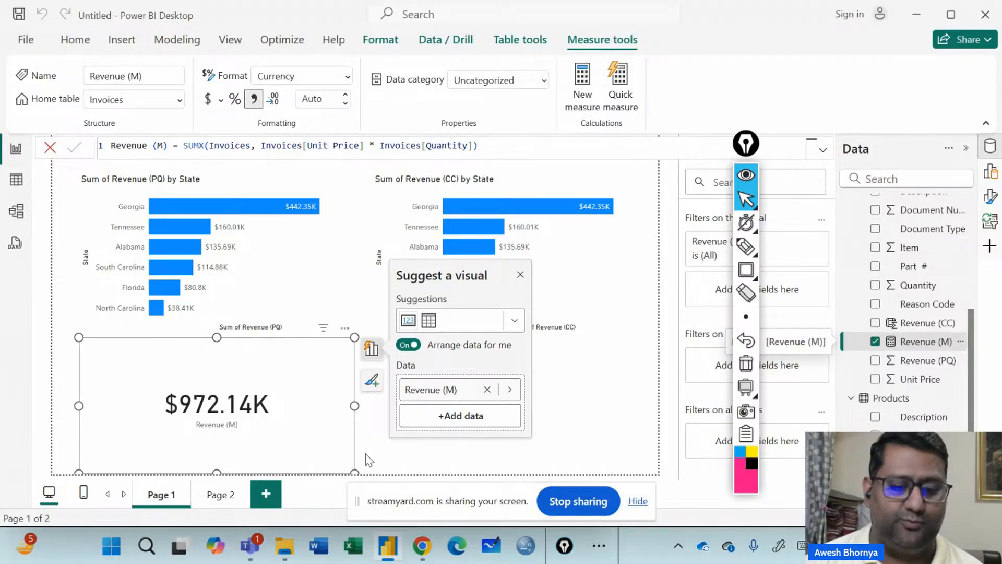
- Delete the Revenue (M) card and both the Revenue (PQ) and Revenue (CC) bar charts from Page 1
click(520, 275)
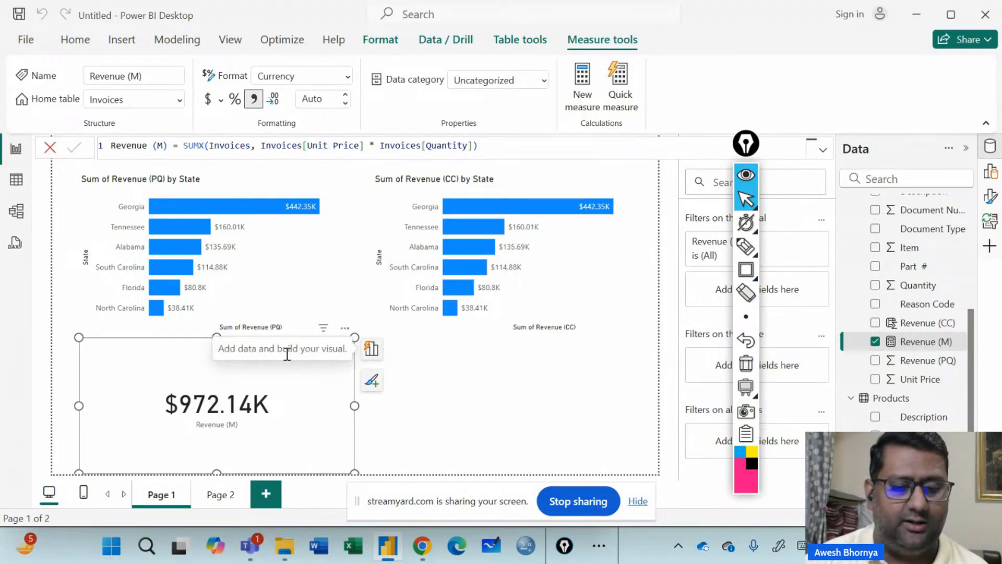
key(Delete)
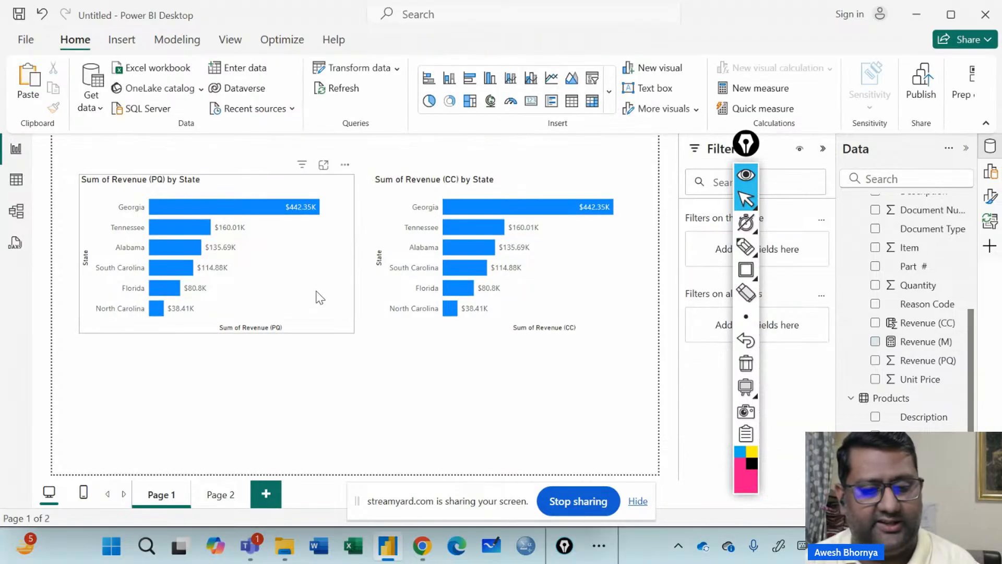
click(320, 305)
key(Delete)
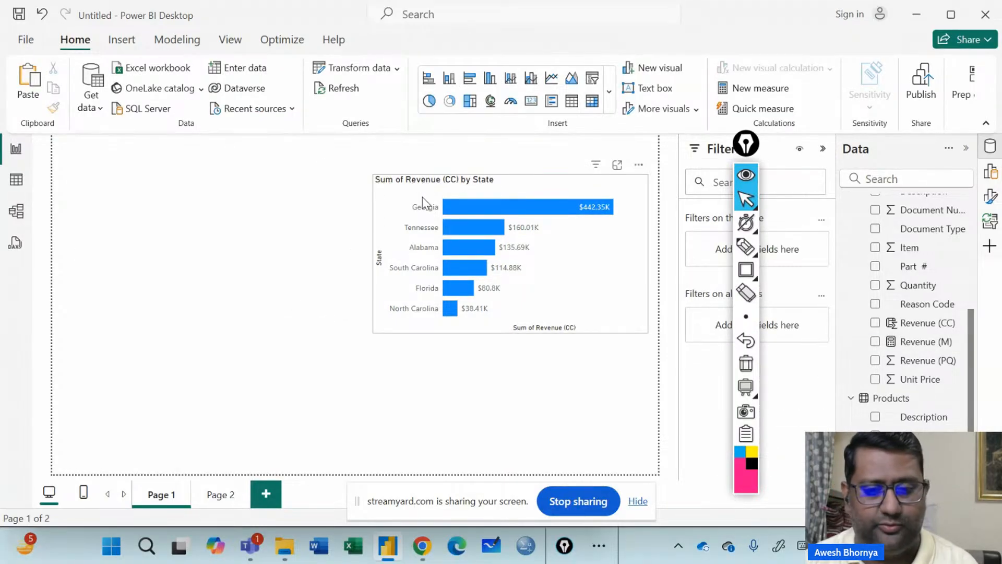
click(423, 202)
key(Delete)
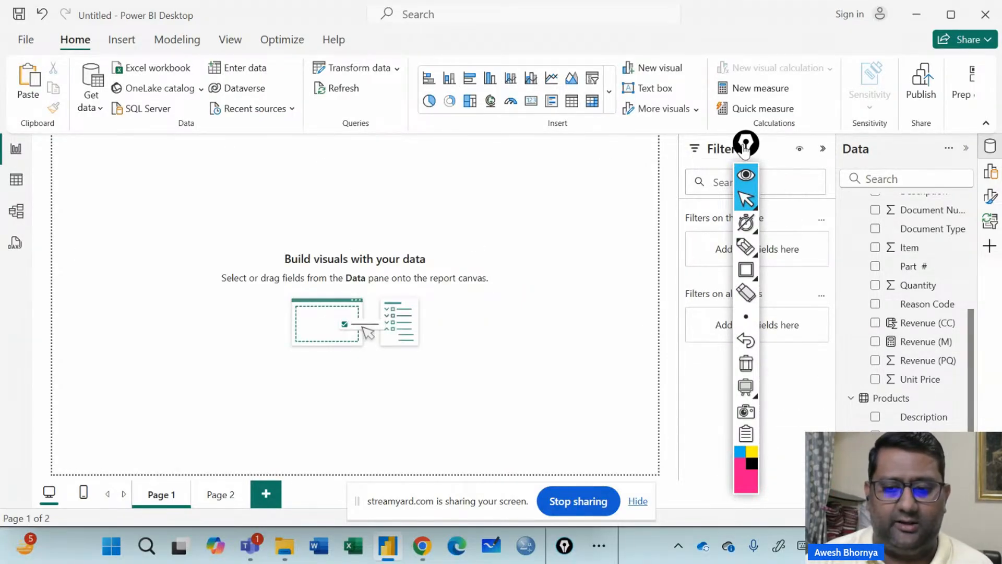
- Insert a multi-row card on the empty page and size it as a wide, short strip along the page's upper edge
click(609, 92)
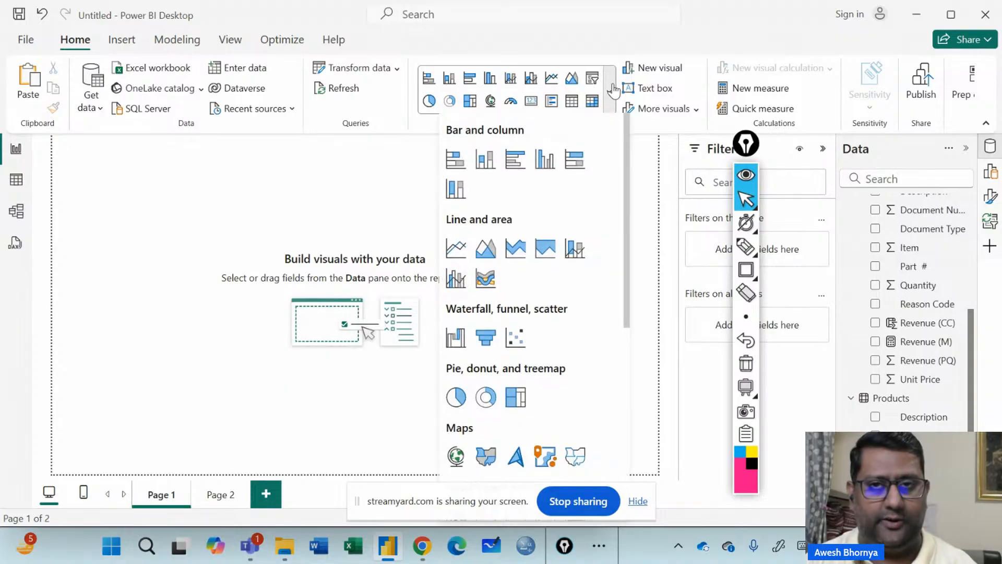
scroll(500, 332, down, 7)
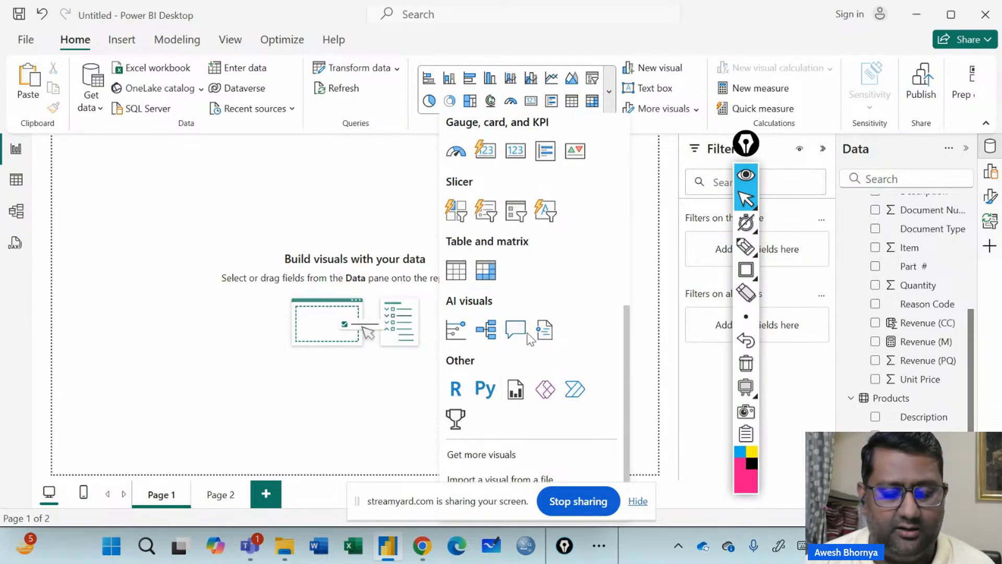
scroll(525, 368, up, 3)
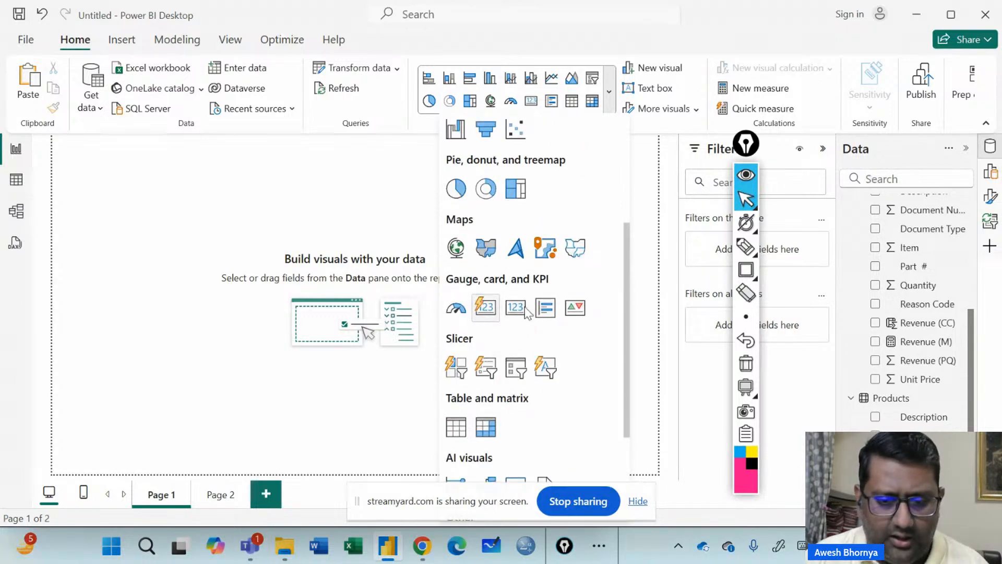
click(545, 307)
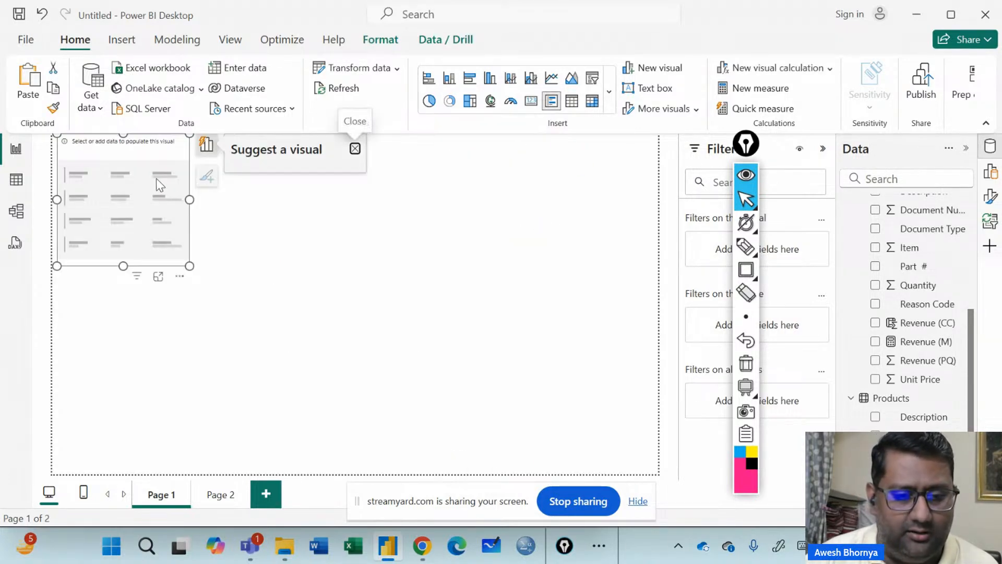
click(354, 146)
drag(665, 245, 611, 236)
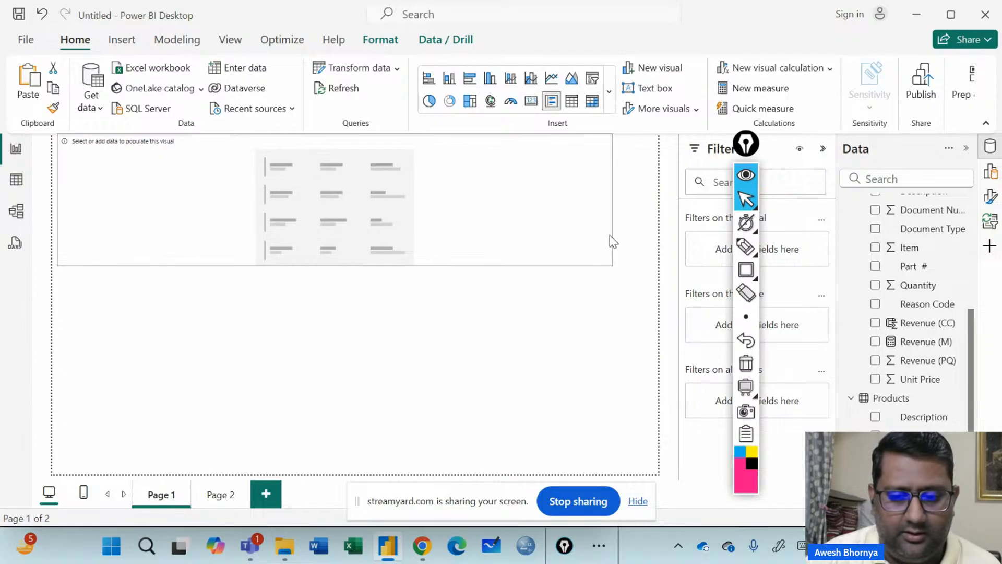
drag(336, 266, 335, 211)
drag(239, 169, 254, 182)
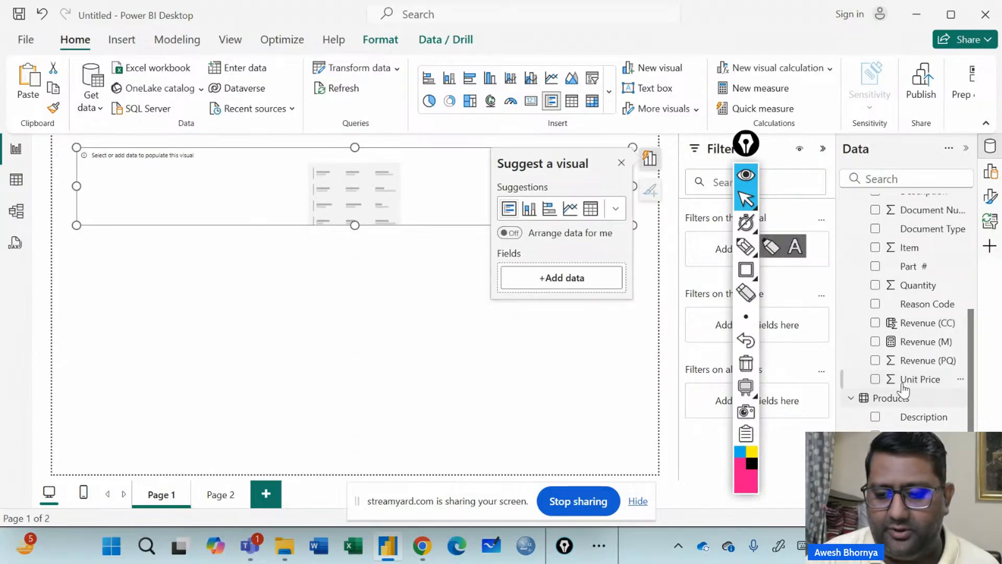
- Add Revenue (M) and Quantity to the multi-row card and dismiss the visual suggestions
click(876, 342)
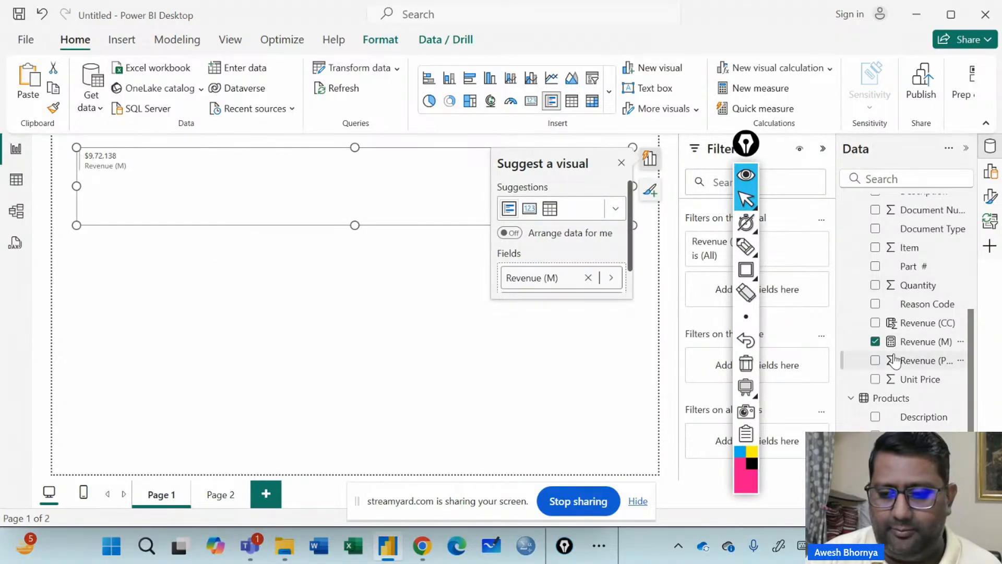
click(875, 285)
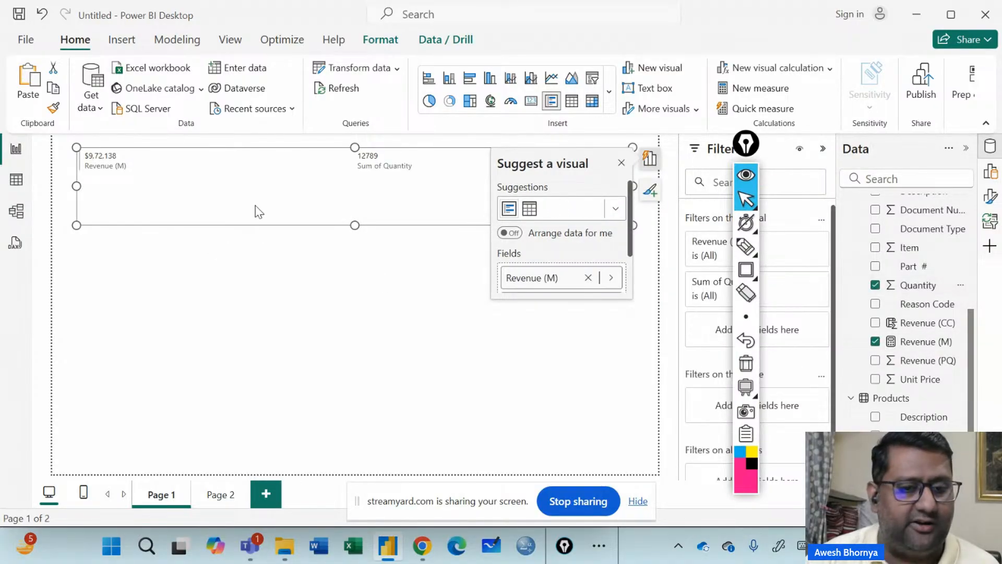
click(622, 163)
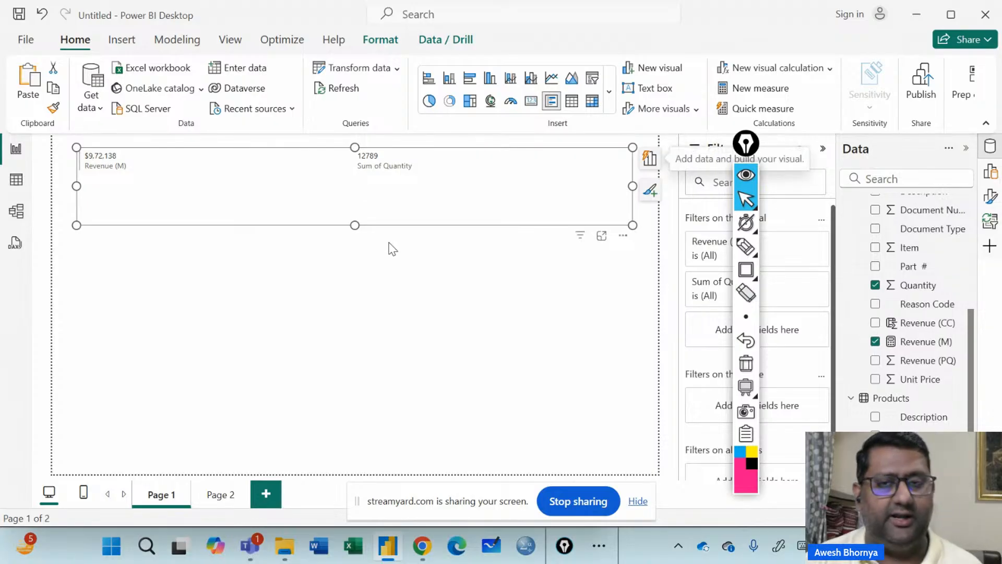
- Set the card's callout value font size to 25 and category label font size to 20, and reduce the card's height
click(990, 197)
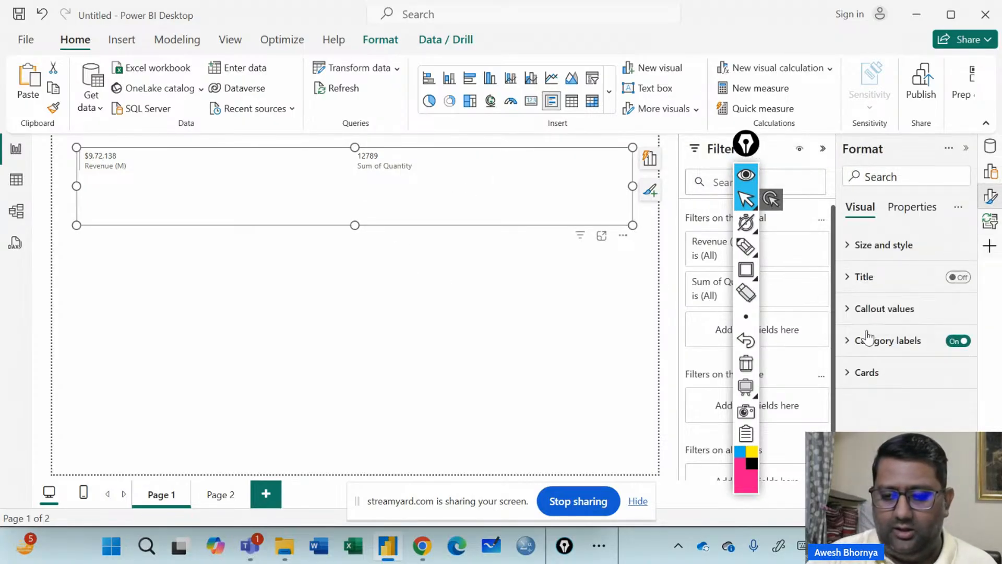
click(851, 310)
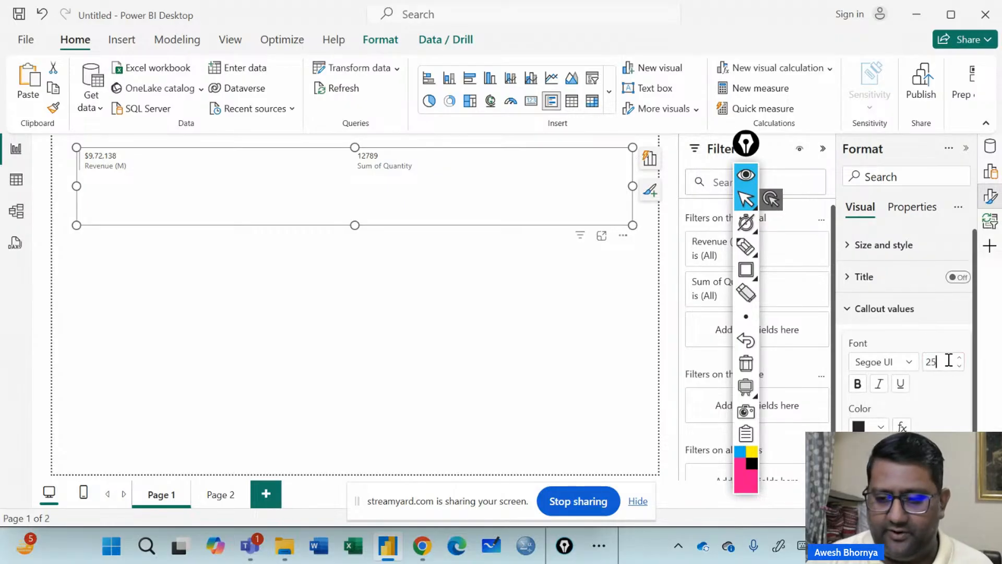
key(Return)
scroll(913, 429, down, 1)
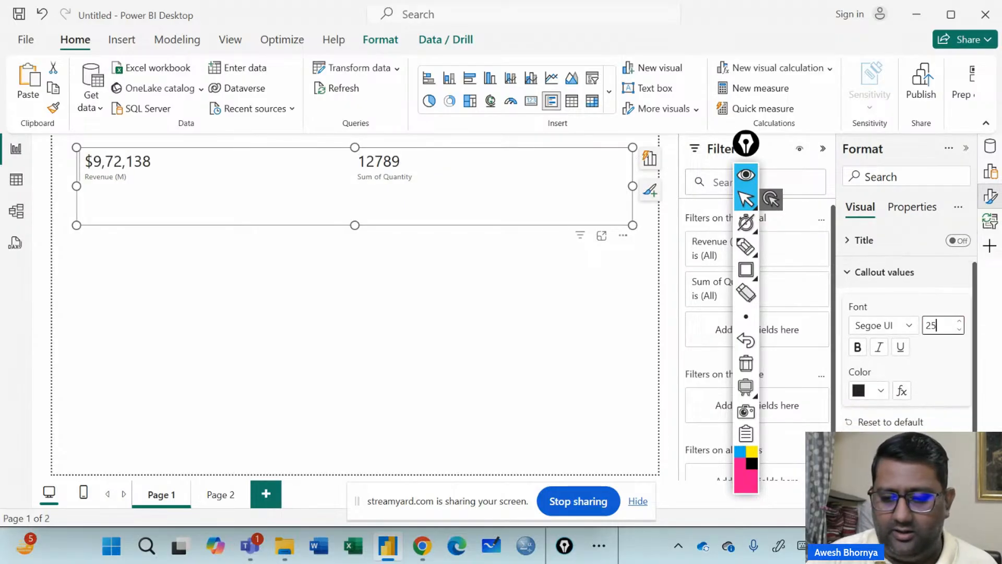
scroll(952, 353, down, 3)
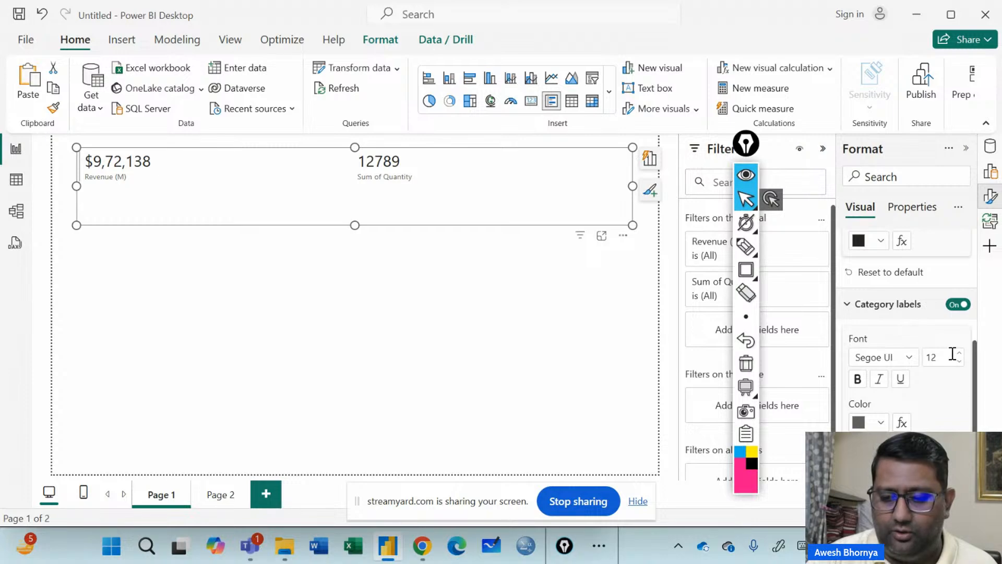
text(20)
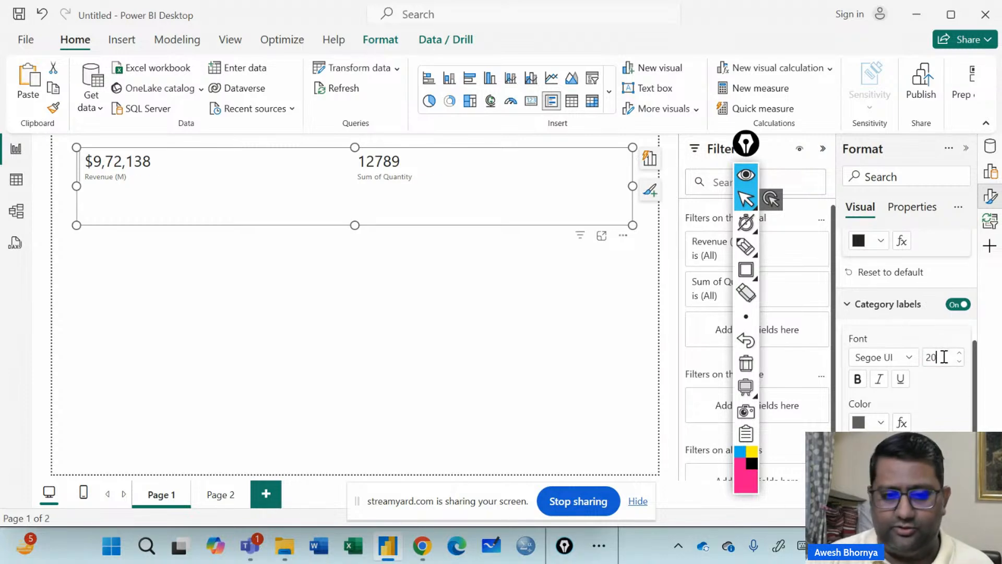
drag(356, 225, 355, 192)
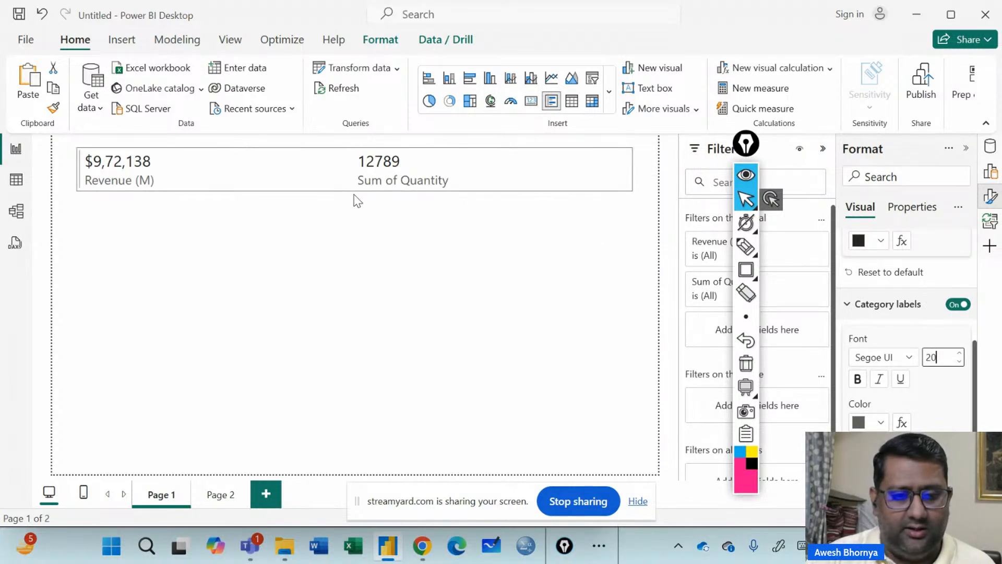
- Insert a shape map beneath the multi-row card, sized to slightly under half the card's width and extending down most of the page
click(609, 92)
scroll(502, 361, down, 4)
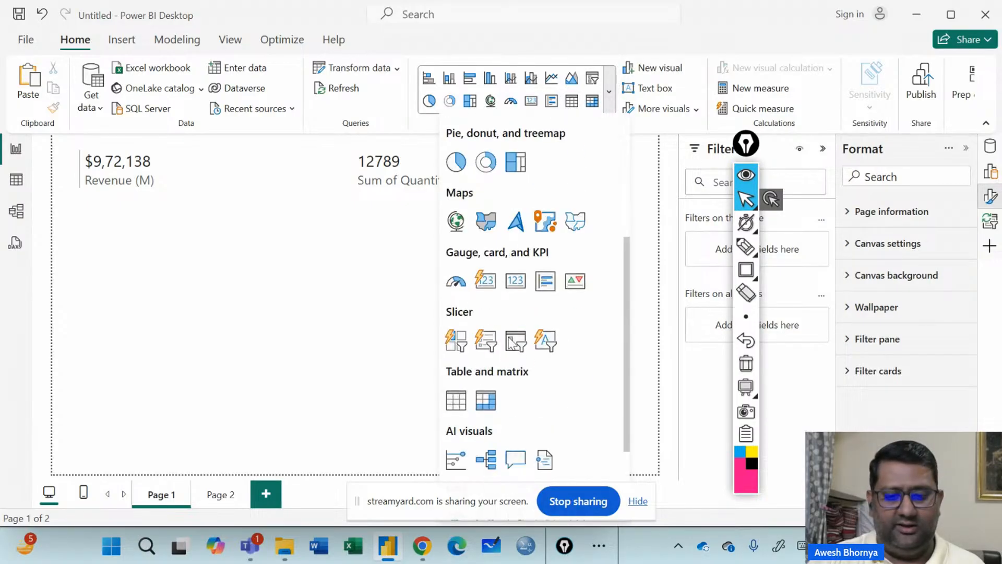
click(575, 221)
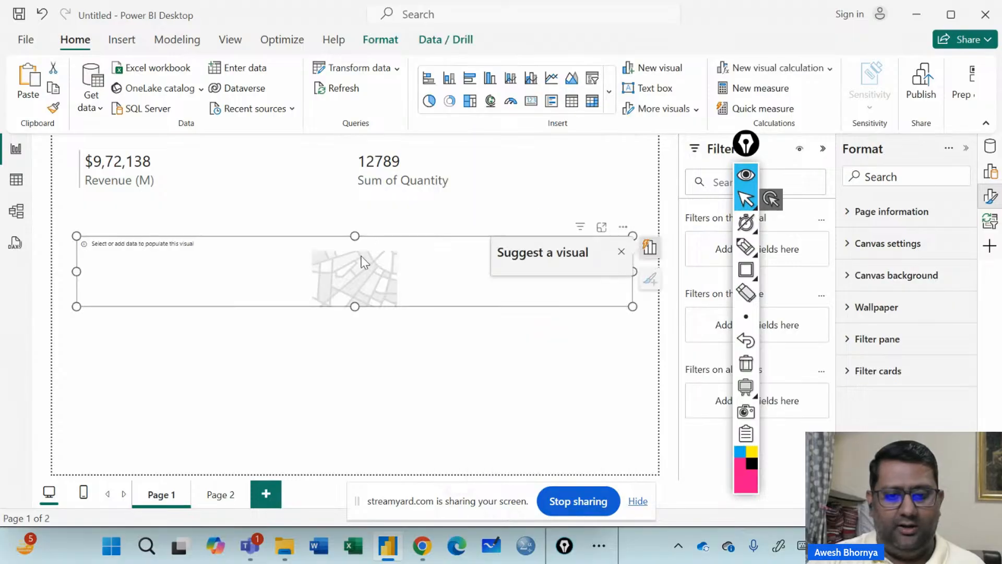
drag(360, 236, 355, 210)
drag(364, 266, 339, 274)
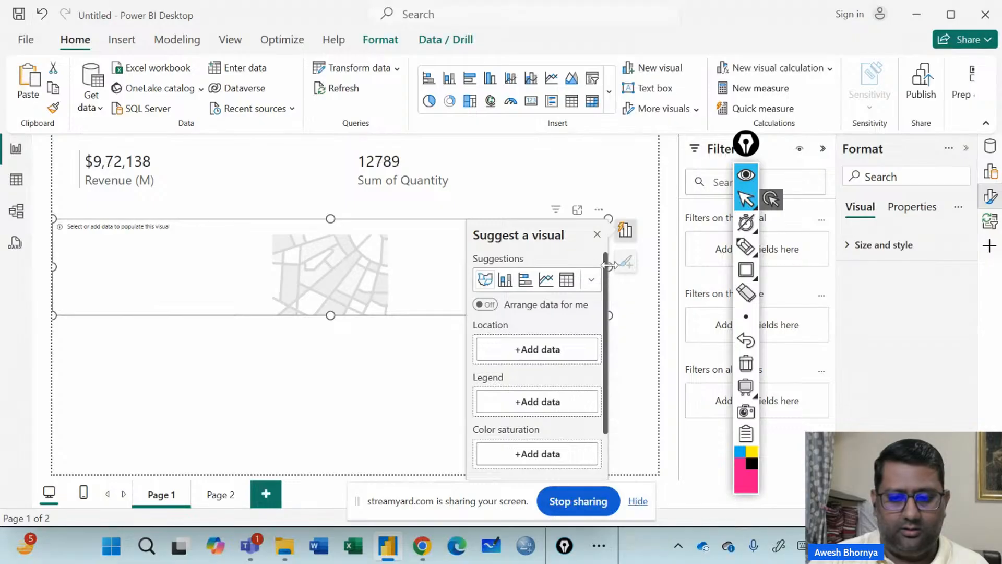
click(599, 235)
drag(608, 266, 212, 262)
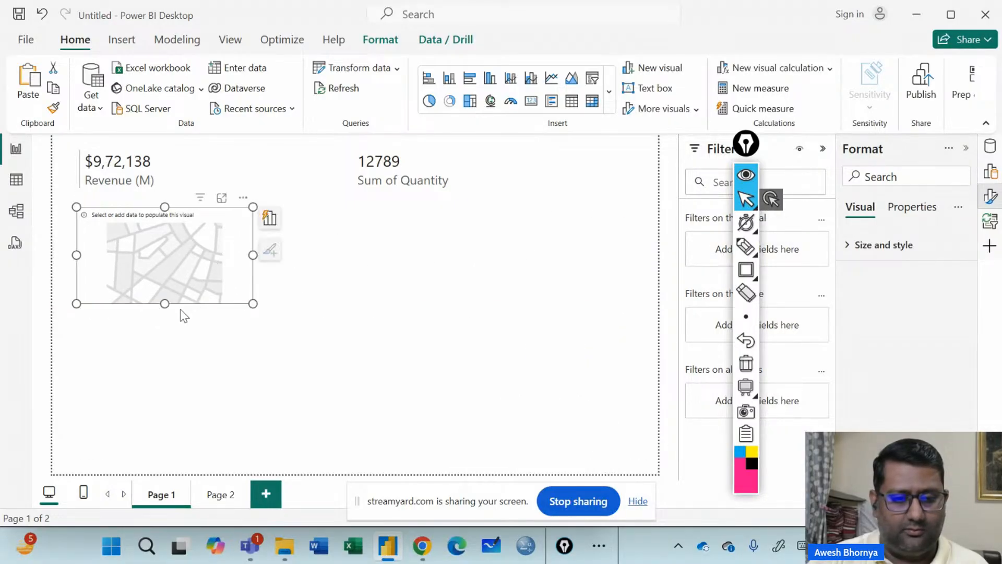
drag(163, 303, 184, 390)
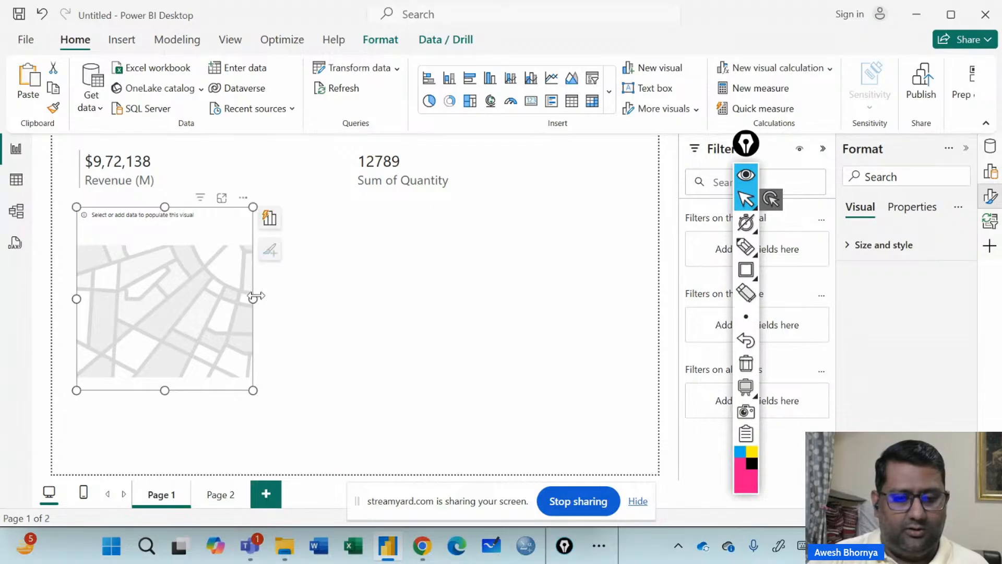
drag(254, 300, 318, 303)
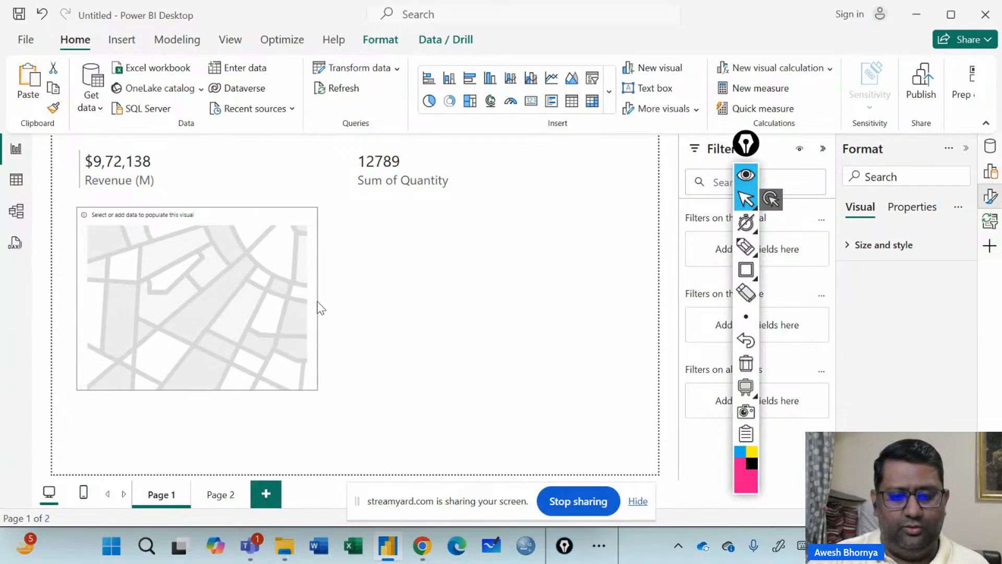
- Assign Revenue (M) as the map's color saturation and the Customers table's State as its location, and dismiss the visual suggestions
click(988, 152)
scroll(929, 321, down, 3)
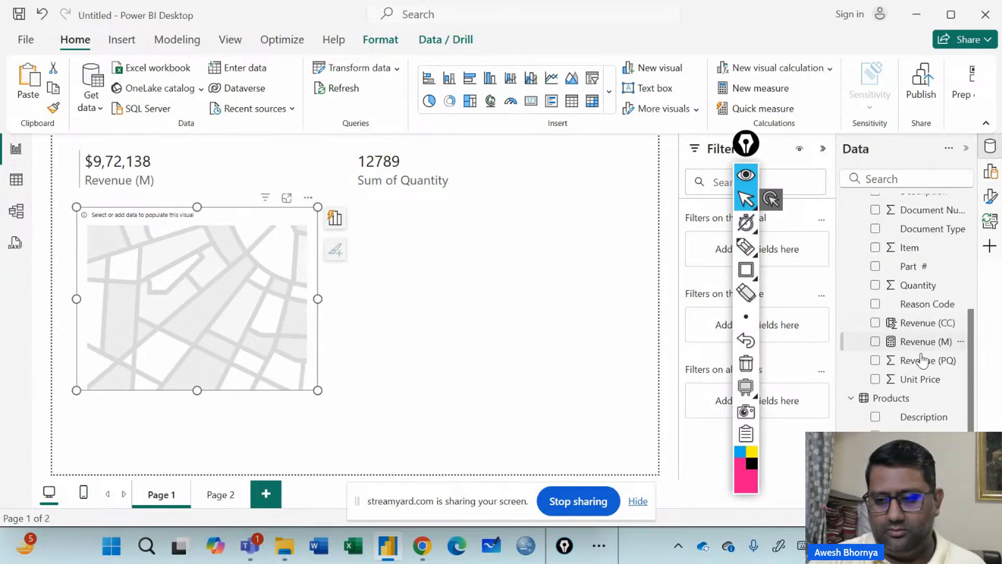
click(877, 342)
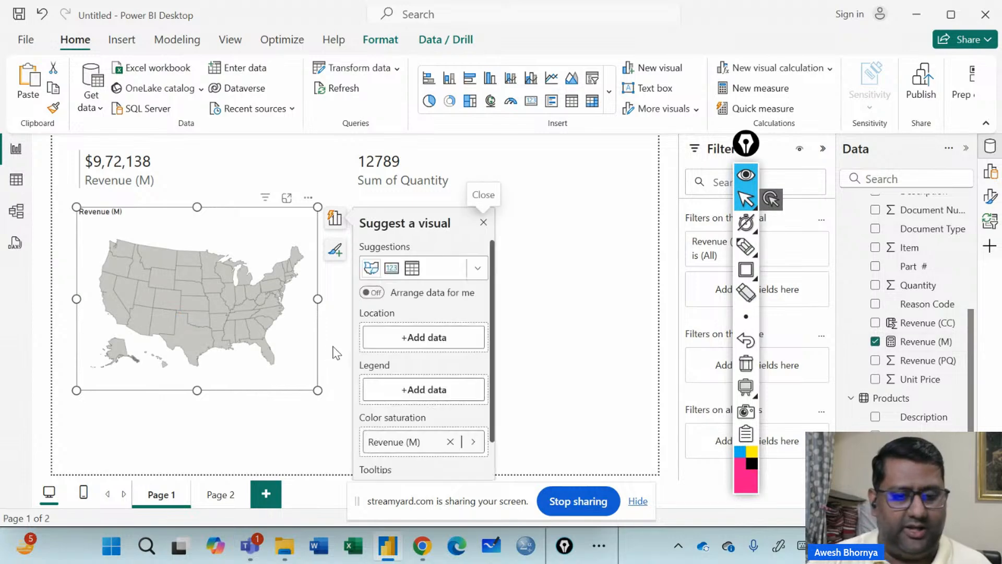
scroll(911, 286, up, 3)
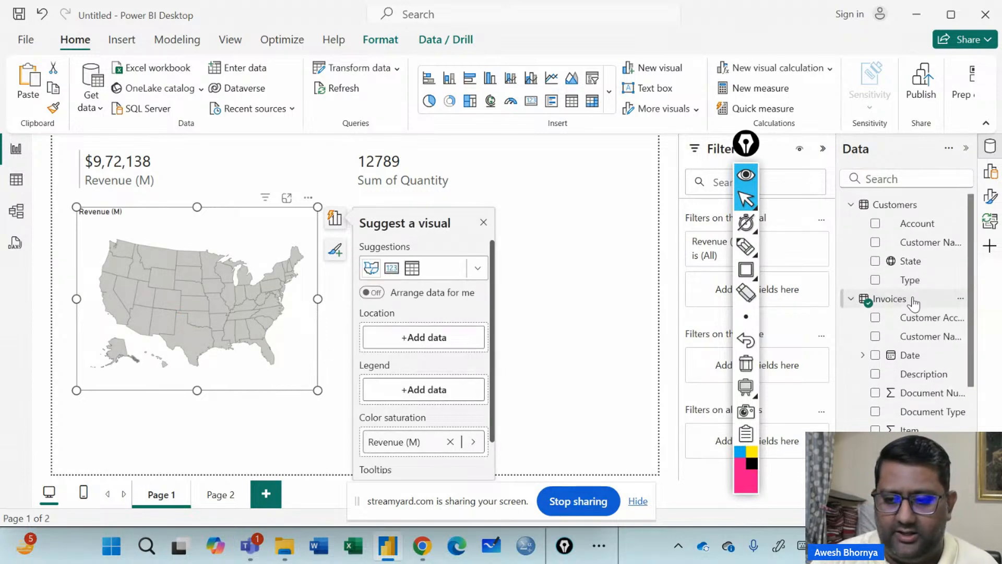
scroll(914, 303, down, 3)
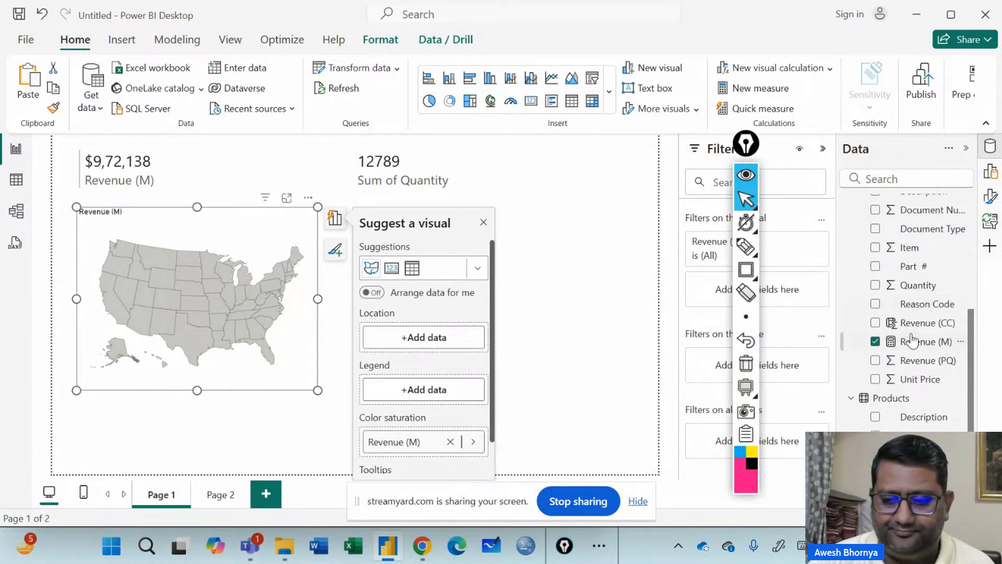
scroll(905, 368, up, 3)
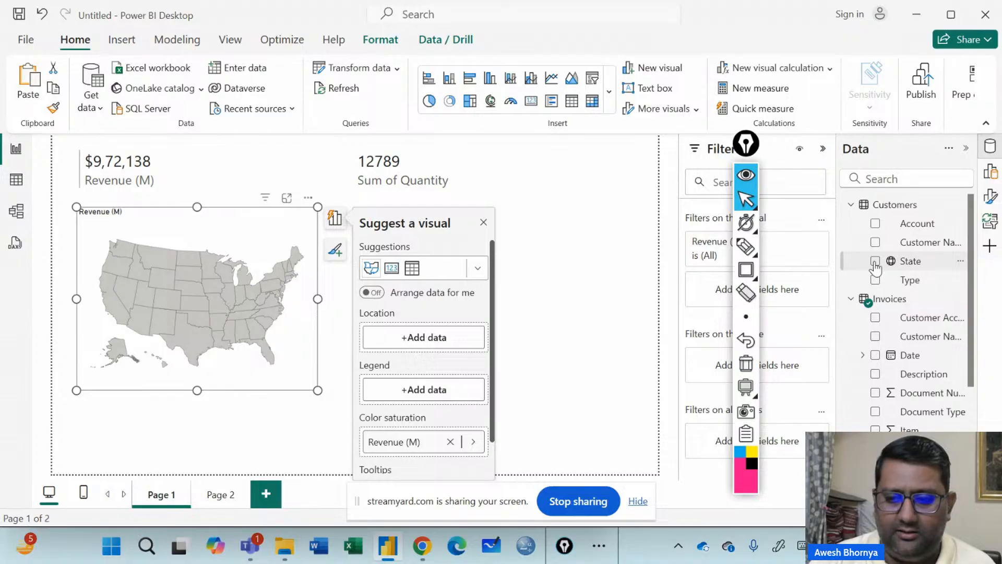
click(876, 263)
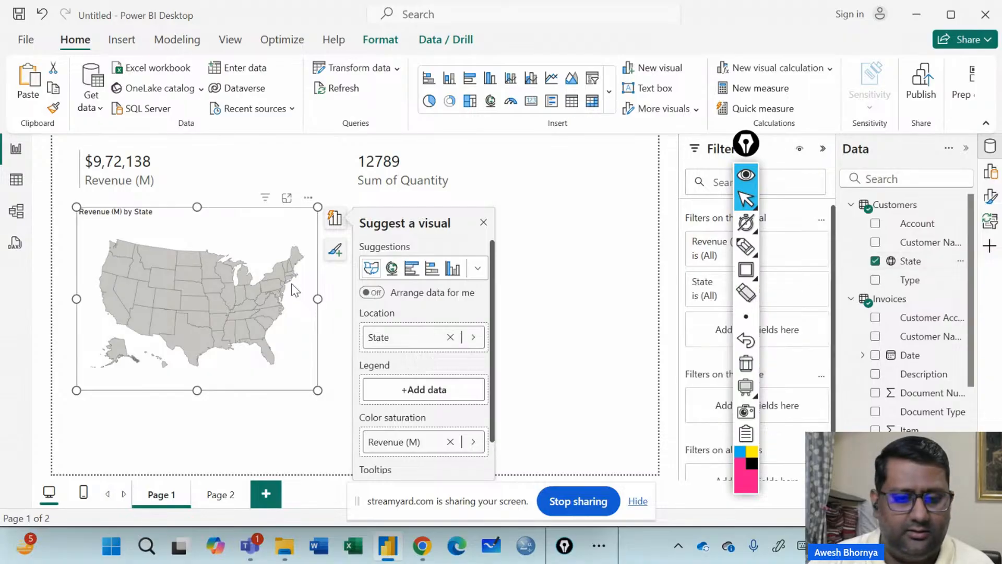
click(484, 222)
click(444, 259)
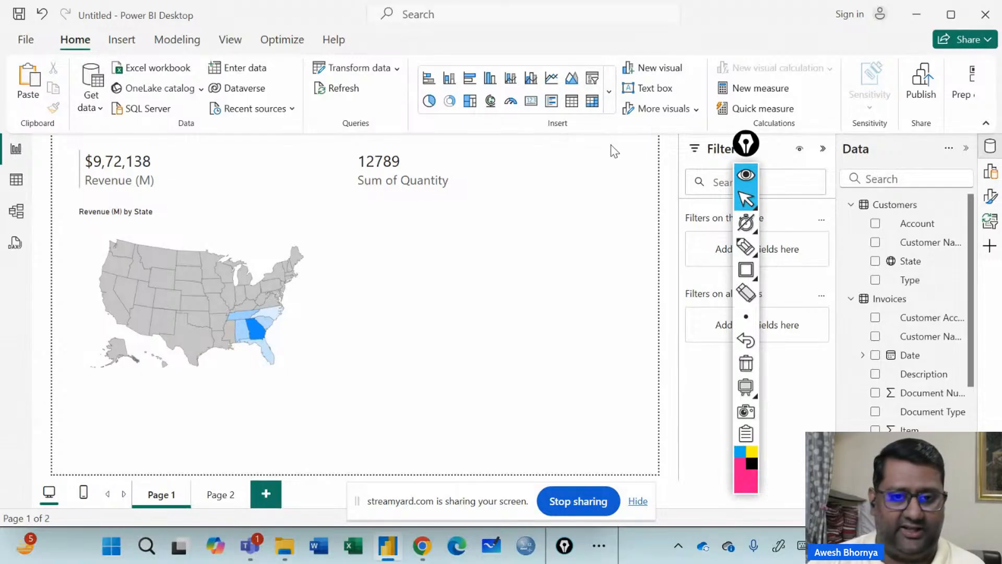
- Insert a line chart and place it beside the map at about the same width
click(551, 79)
drag(272, 428, 541, 262)
drag(458, 304, 457, 379)
drag(548, 294, 552, 292)
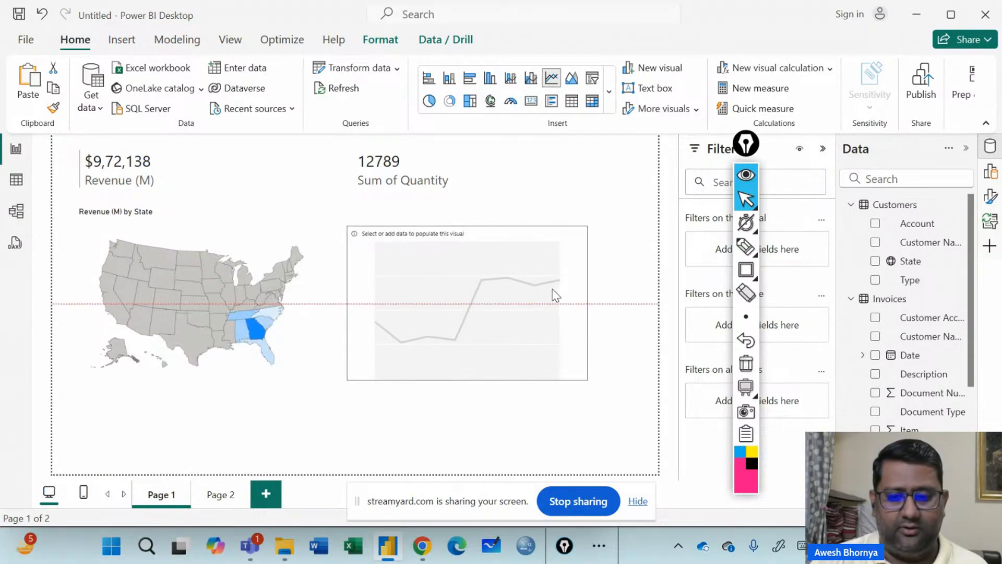
- Add Revenue (M) to the line chart's Y-axis
click(992, 149)
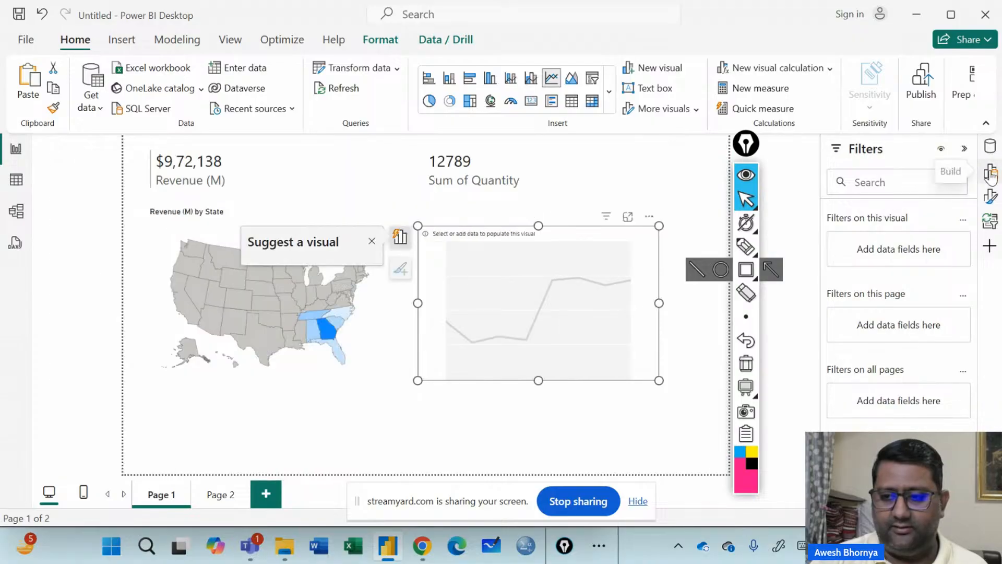
click(992, 149)
scroll(911, 377, down, 3)
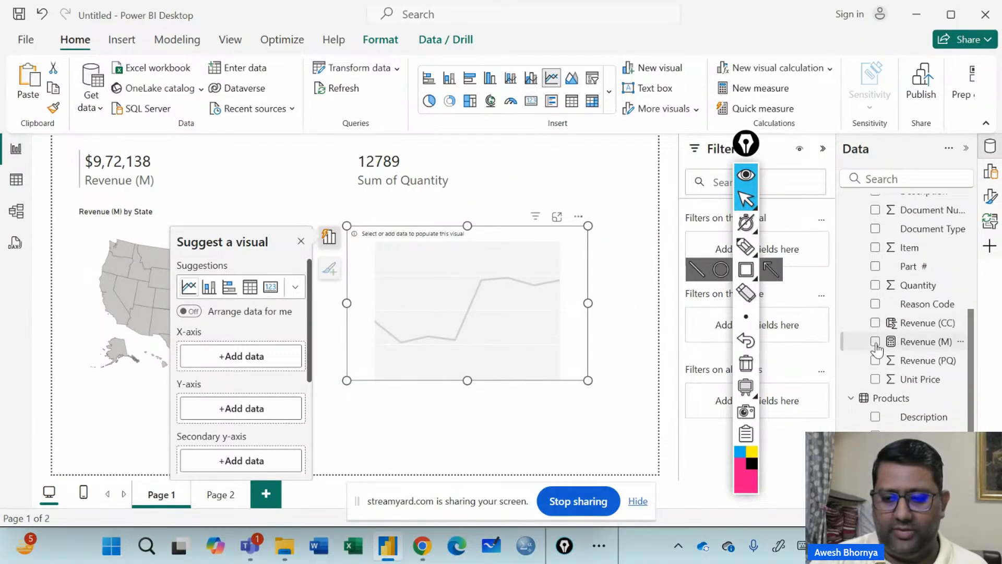
drag(544, 331, 539, 329)
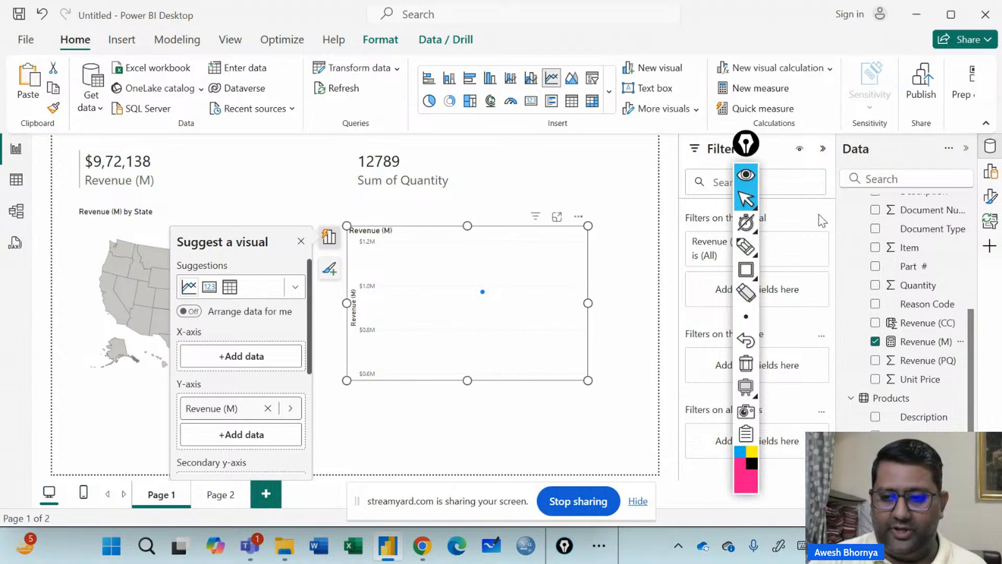
- Put Month from the Invoices date hierarchy on the line chart's X-axis and deselect the chart
scroll(895, 299, up, 3)
scroll(895, 299, down, 3)
scroll(883, 323, up, 3)
click(863, 355)
scroll(867, 355, down, 3)
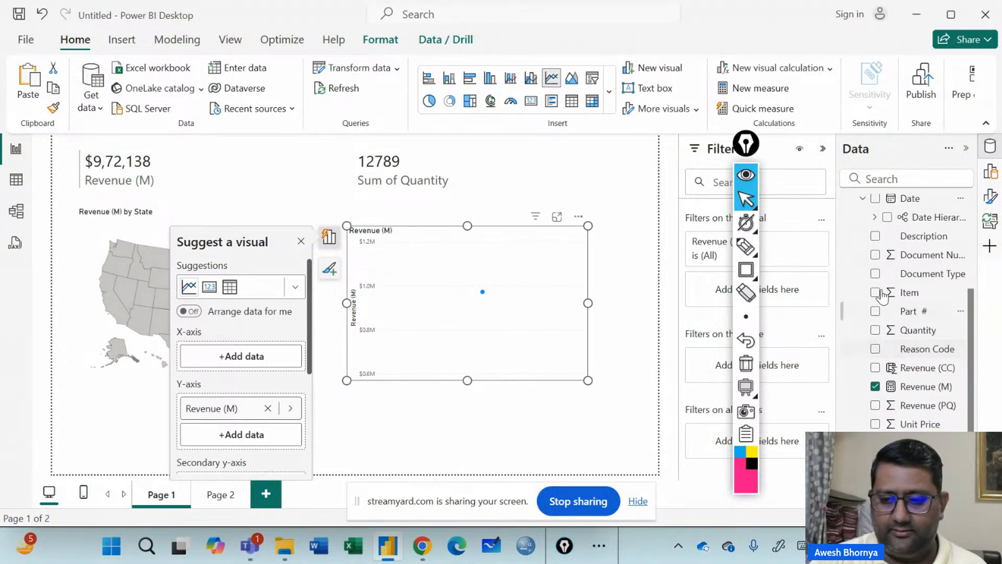
click(875, 217)
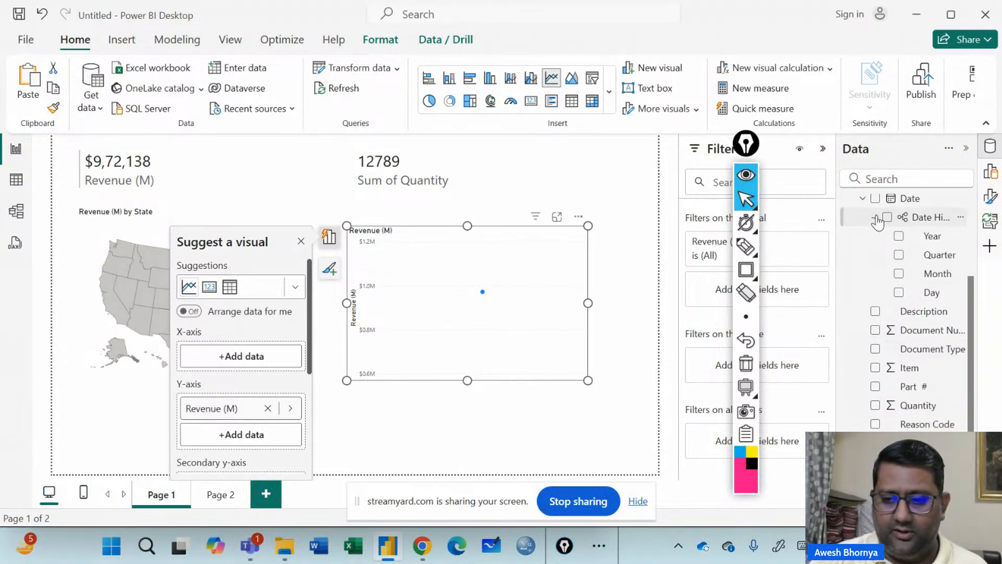
click(899, 275)
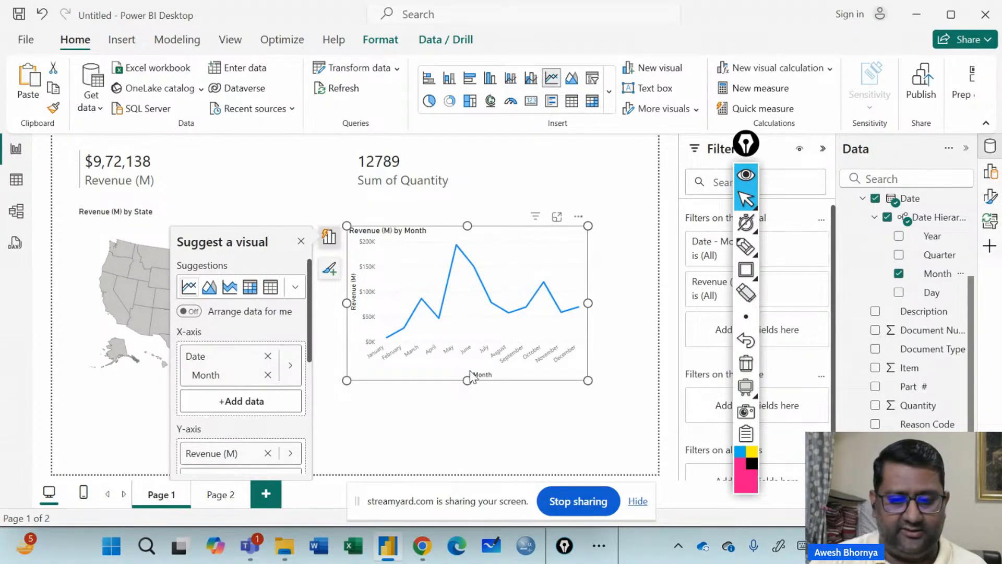
mouse_move(575, 329)
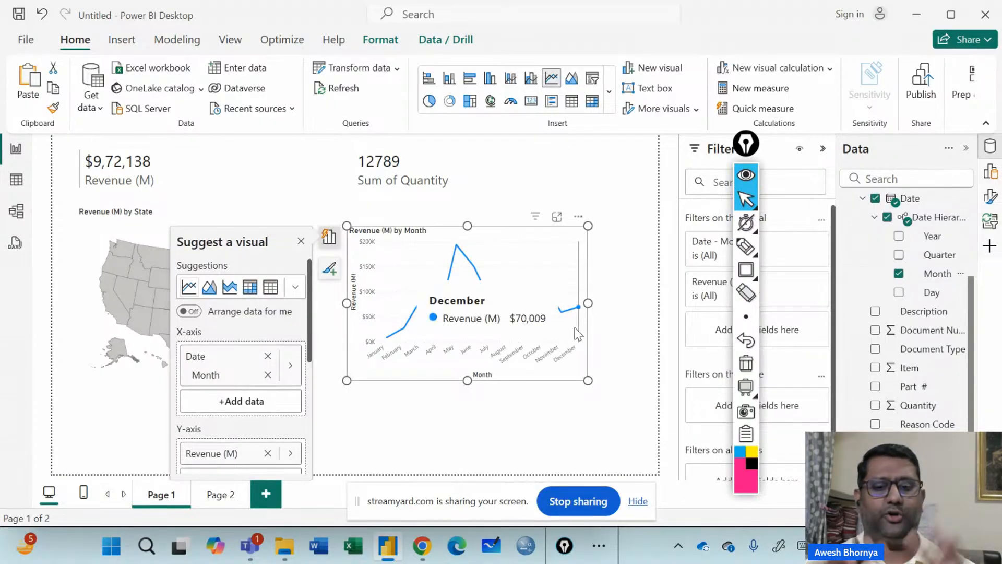
click(629, 275)
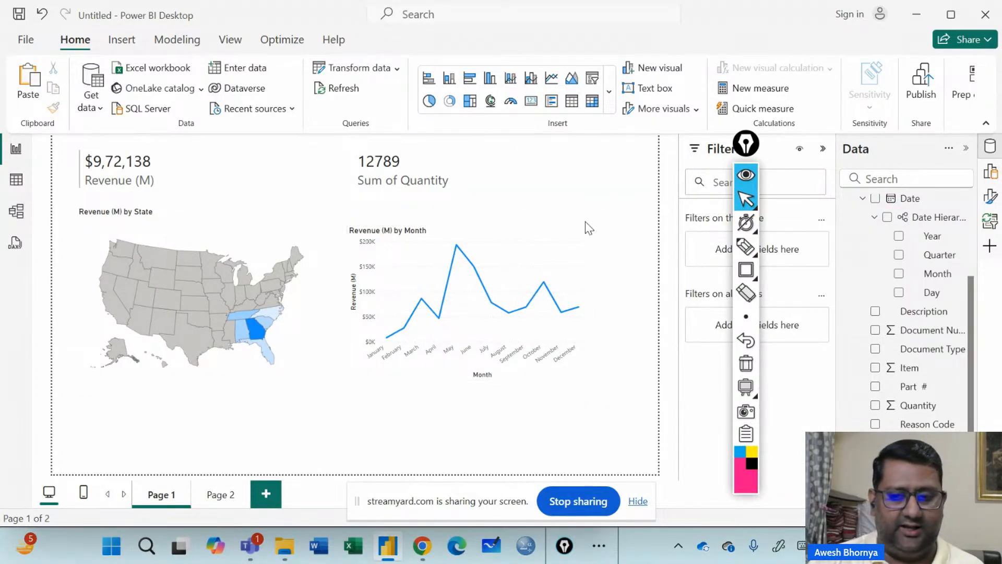
- Narrow the multi-row card so it ends near the line chart's outer edge
click(611, 166)
drag(632, 168, 594, 168)
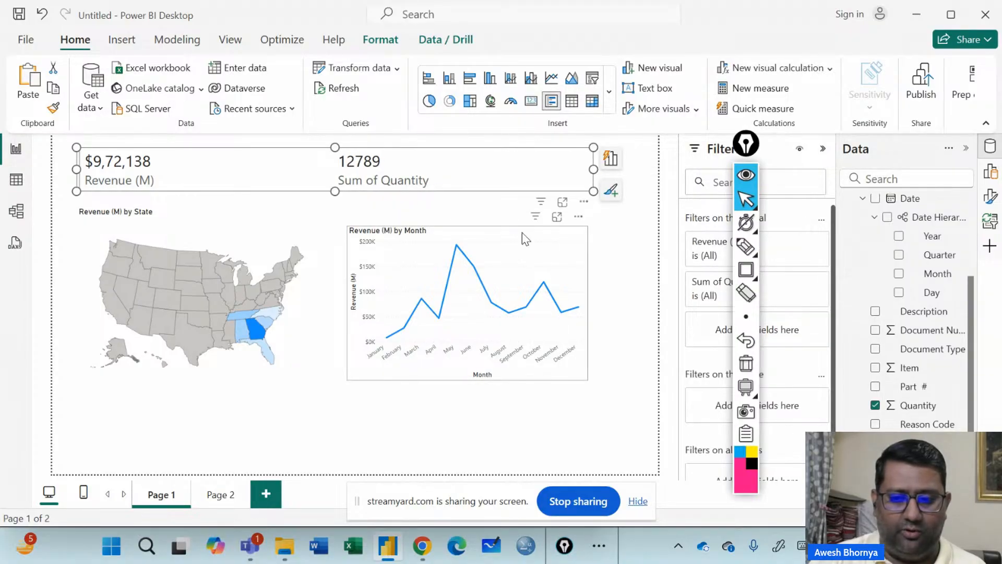
click(563, 273)
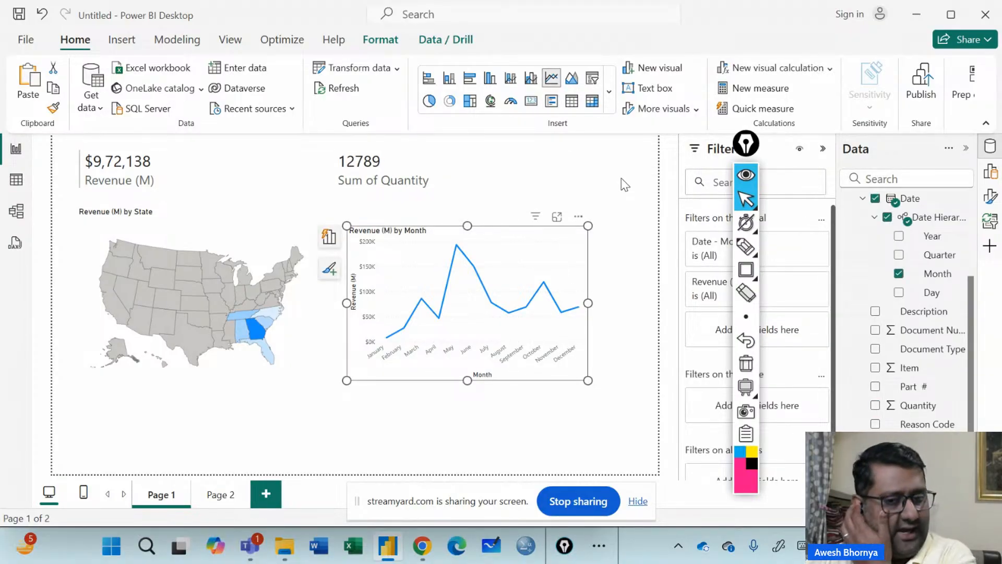
- Move the map, the line chart and the multi-row card down to free a strip along the page's upper edge
click(218, 214)
drag(218, 213, 220, 271)
click(461, 247)
drag(460, 248, 463, 290)
click(253, 189)
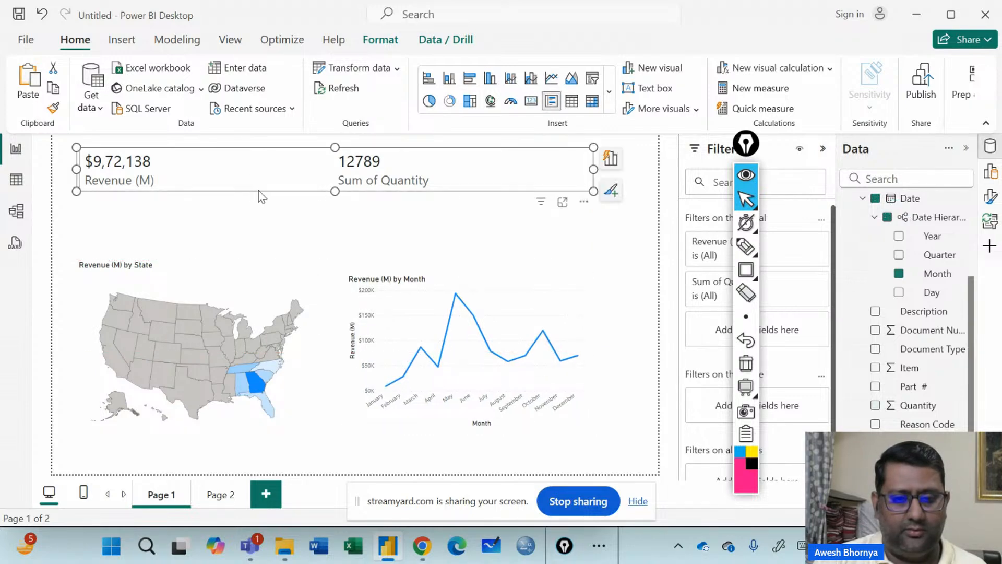
drag(266, 189, 265, 228)
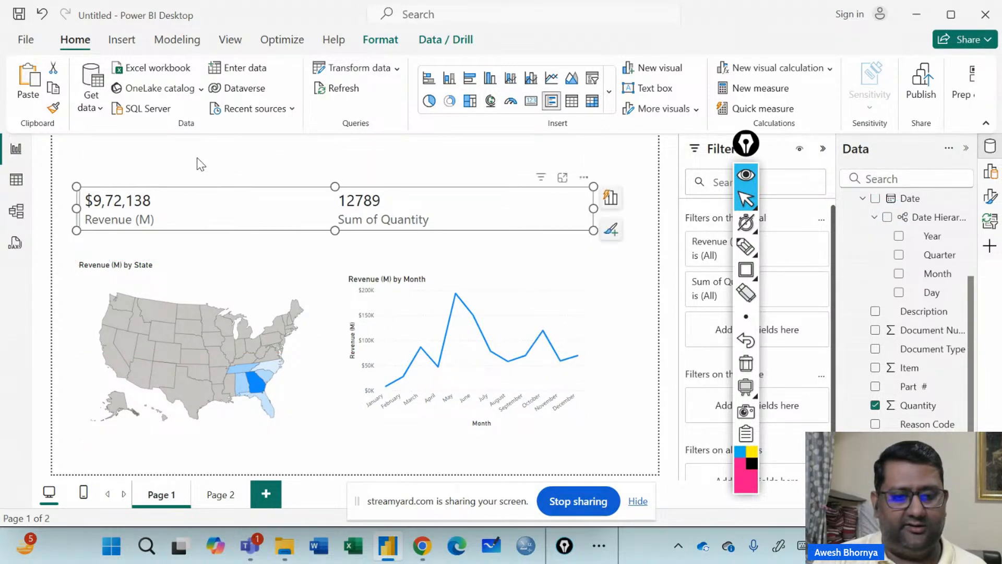
- Insert a slicer as a wide, short strip above the multi-row card and add Product Line as its field
click(592, 80)
drag(192, 239, 595, 212)
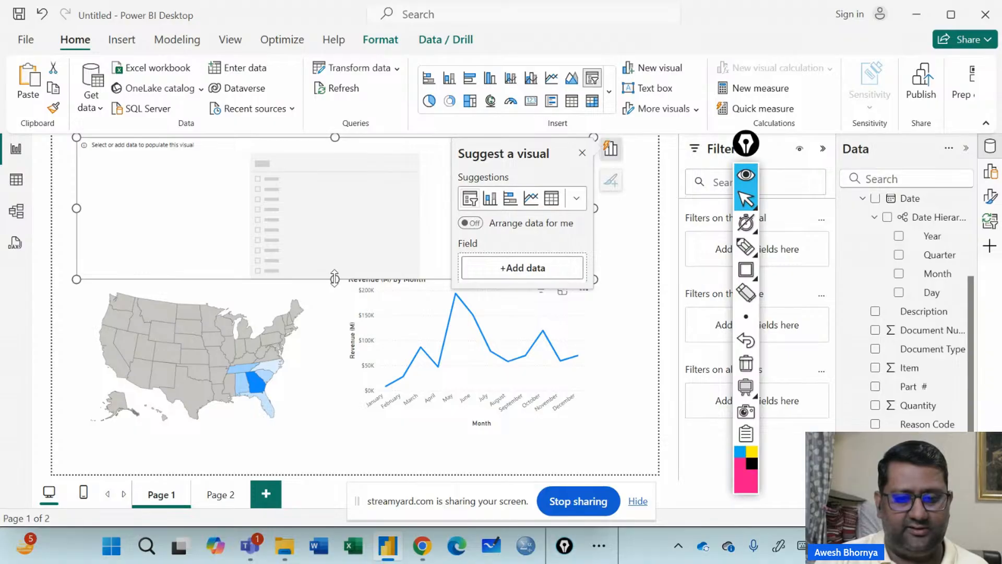
drag(335, 277, 338, 174)
scroll(919, 261, up, 5)
drag(399, 176, 397, 178)
scroll(893, 324, down, 5)
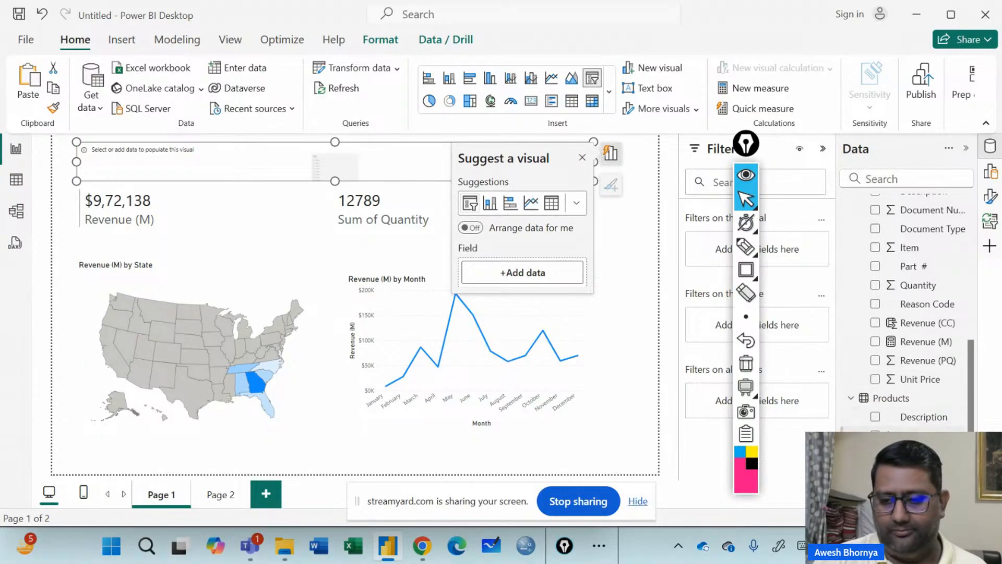
click(876, 454)
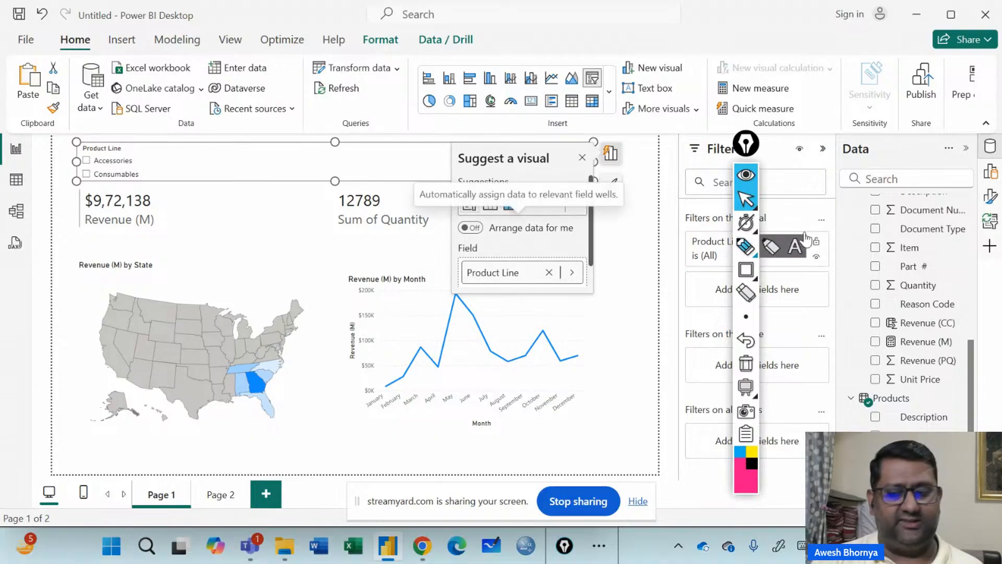
- Set the Product Line slicer's style to Tile, dismiss the visual suggestions and filter the page to Accessories
click(992, 197)
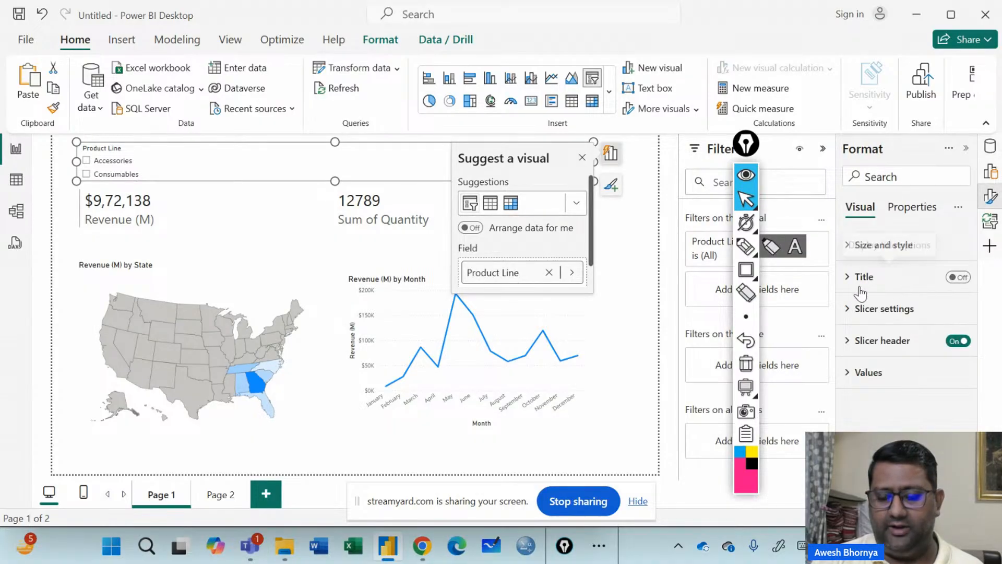
click(851, 309)
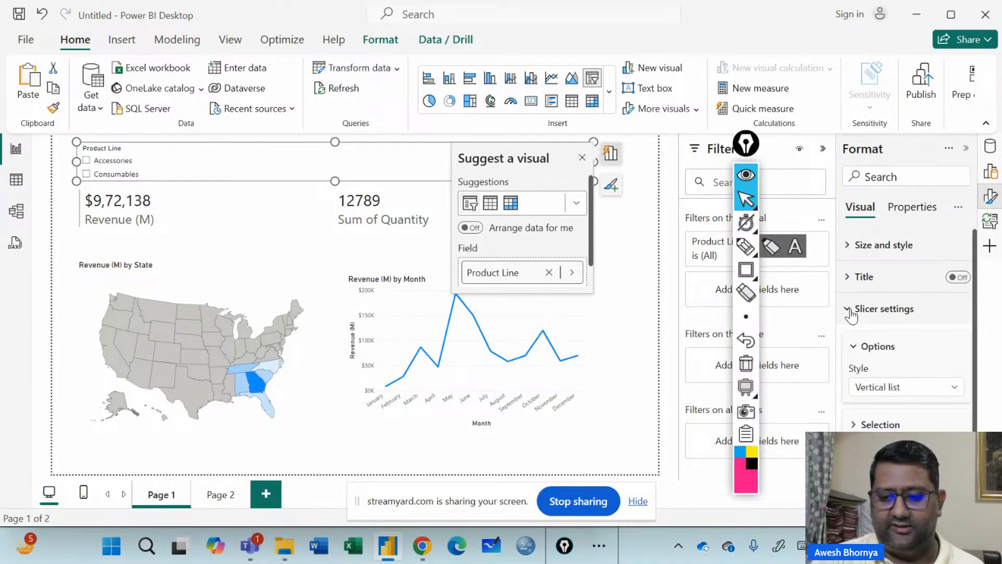
scroll(857, 327, down, 1)
click(887, 354)
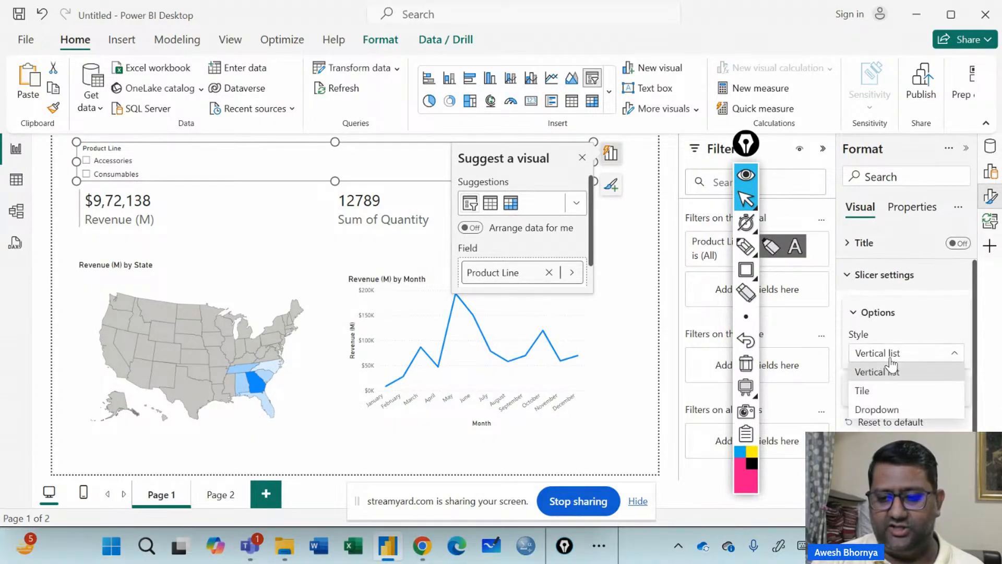
click(886, 395)
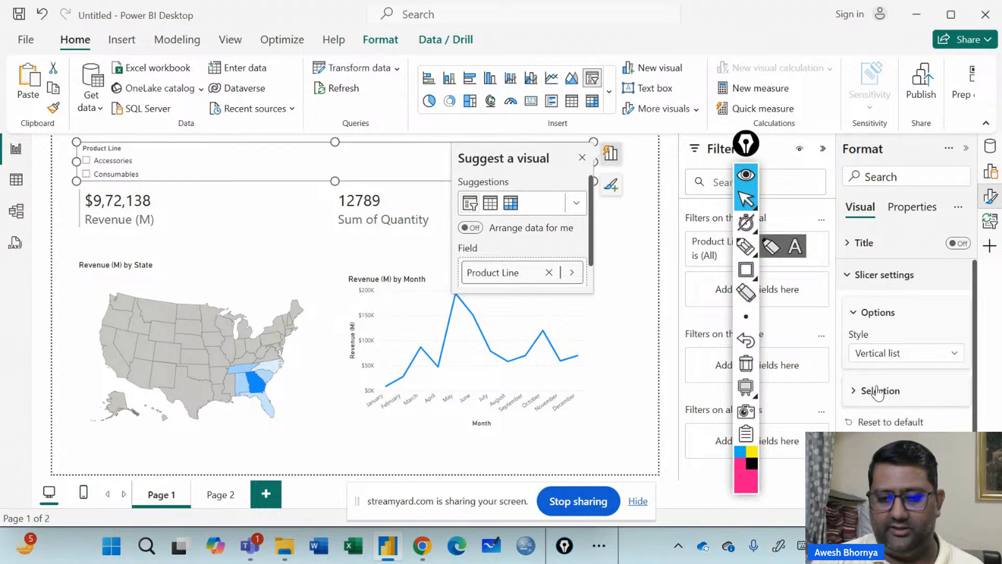
click(580, 158)
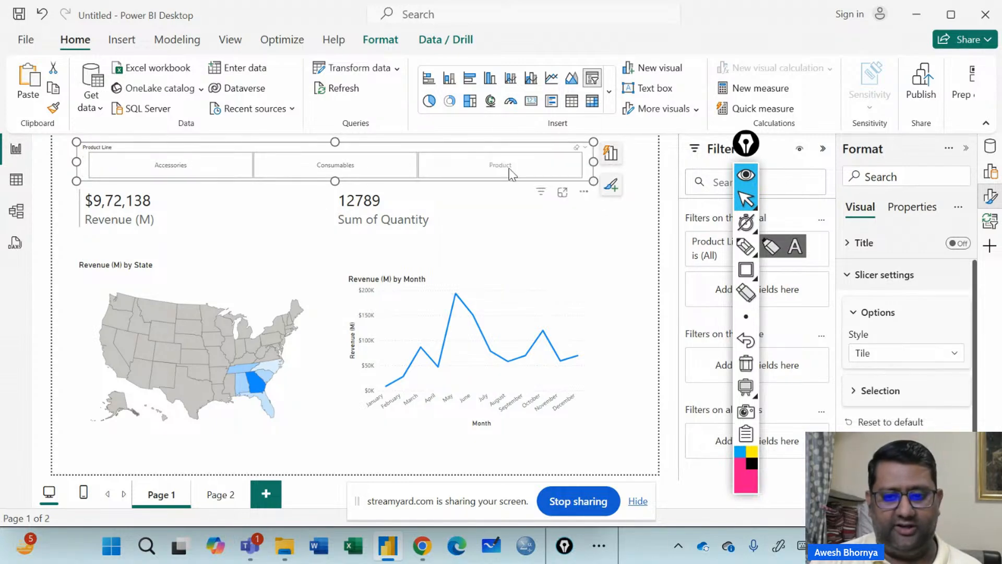
click(165, 168)
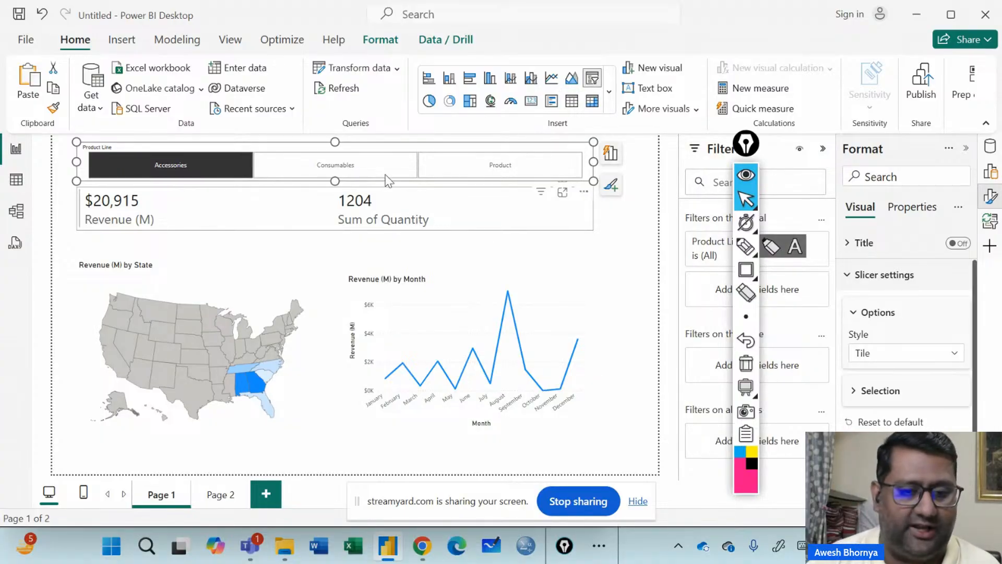
- Filter the page to Consumables and after that to Product with the Product Line slicer
click(368, 162)
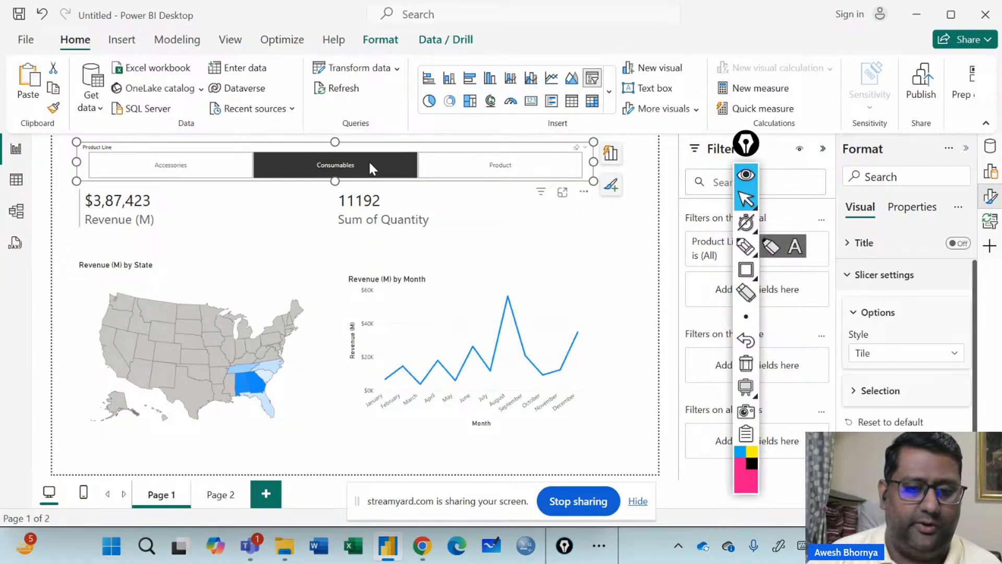
click(505, 176)
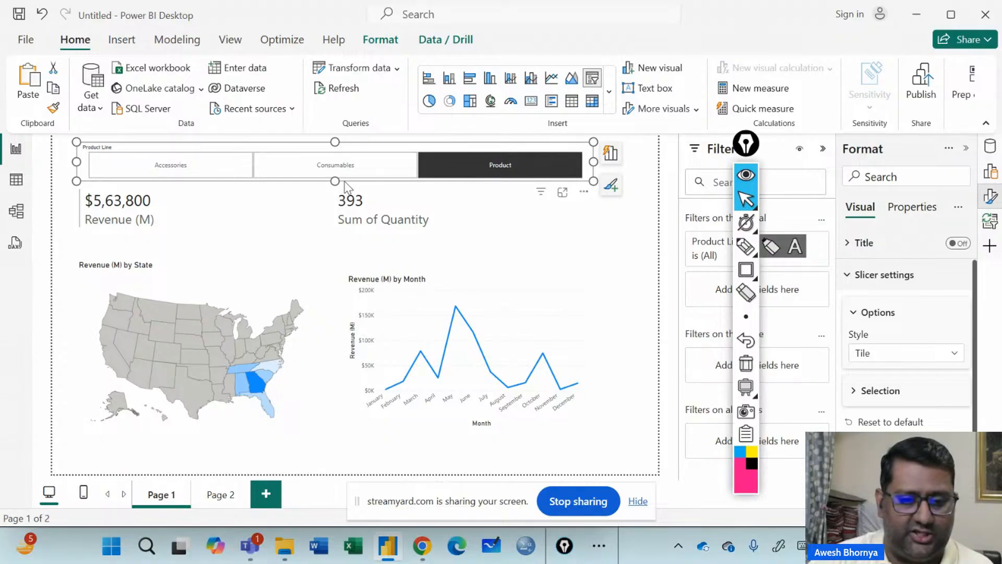
- Move the state map and the line chart up beneath the multi-row card and reduce the line chart's height
click(235, 275)
drag(235, 276, 240, 249)
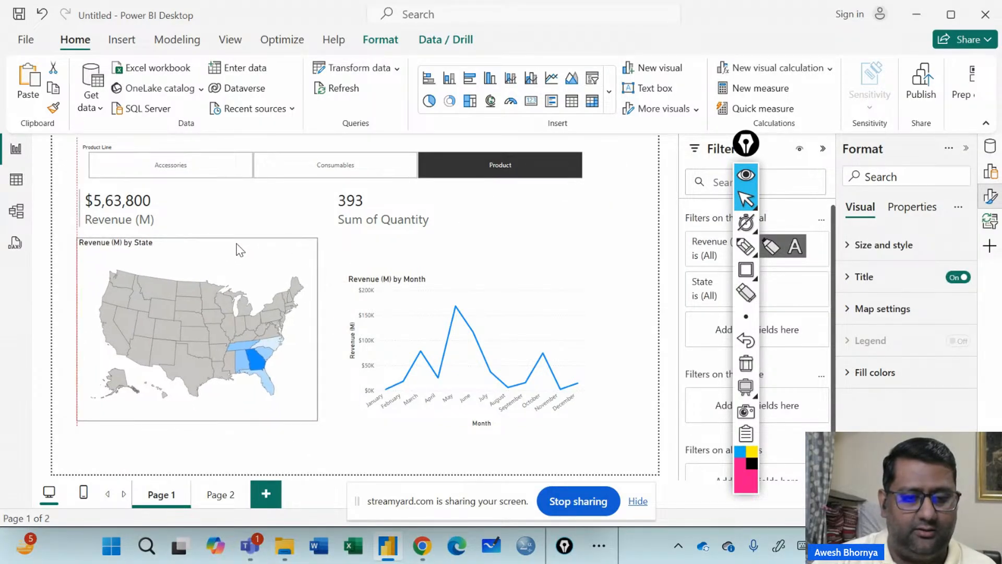
click(514, 263)
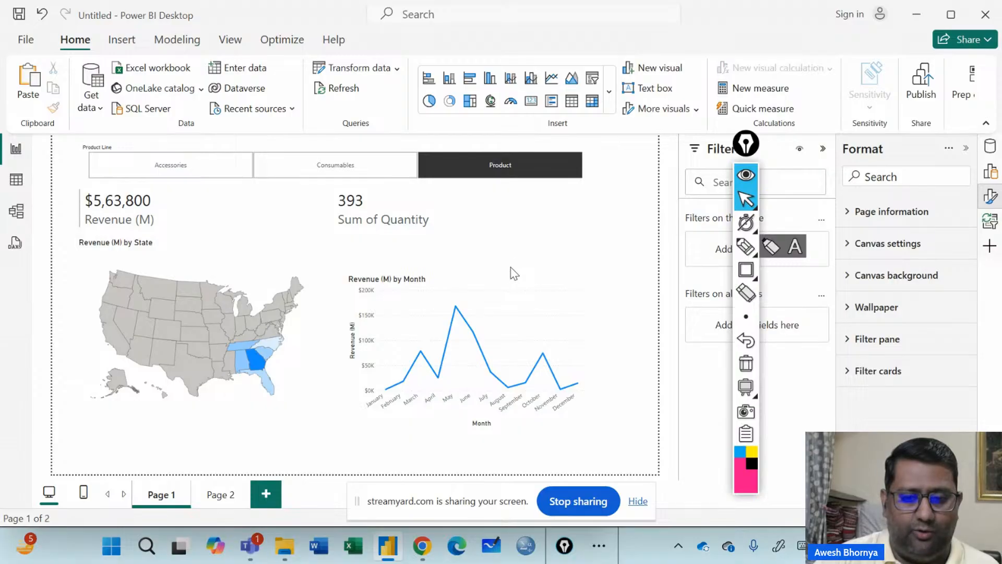
mouse_move(506, 284)
mouse_down()
mouse_move(506, 265)
mouse_move(509, 278)
mouse_up()
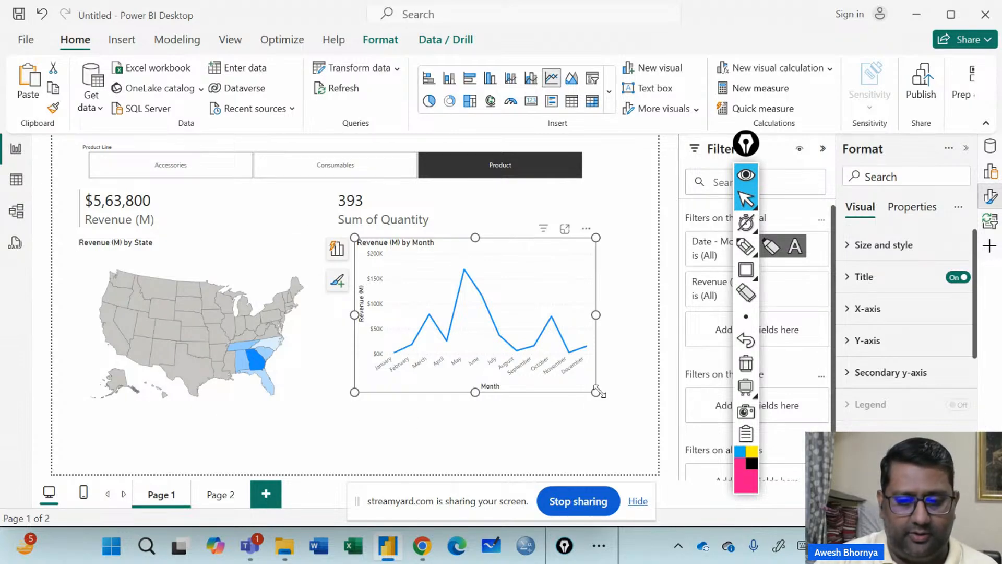
drag(596, 392, 594, 368)
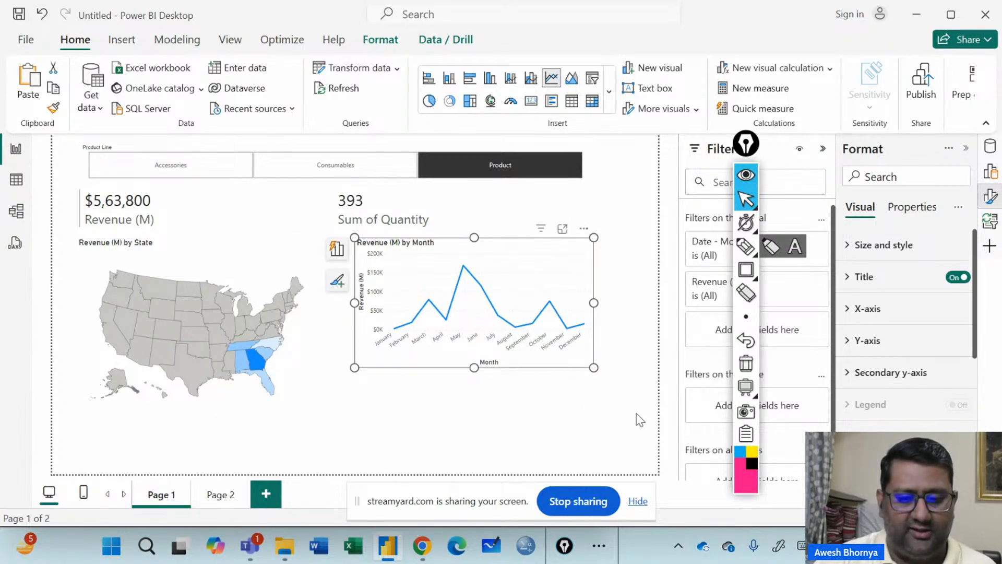
- Insert a clustered bar chart beneath the line chart and stretch it down to near the page's lower edge
click(409, 416)
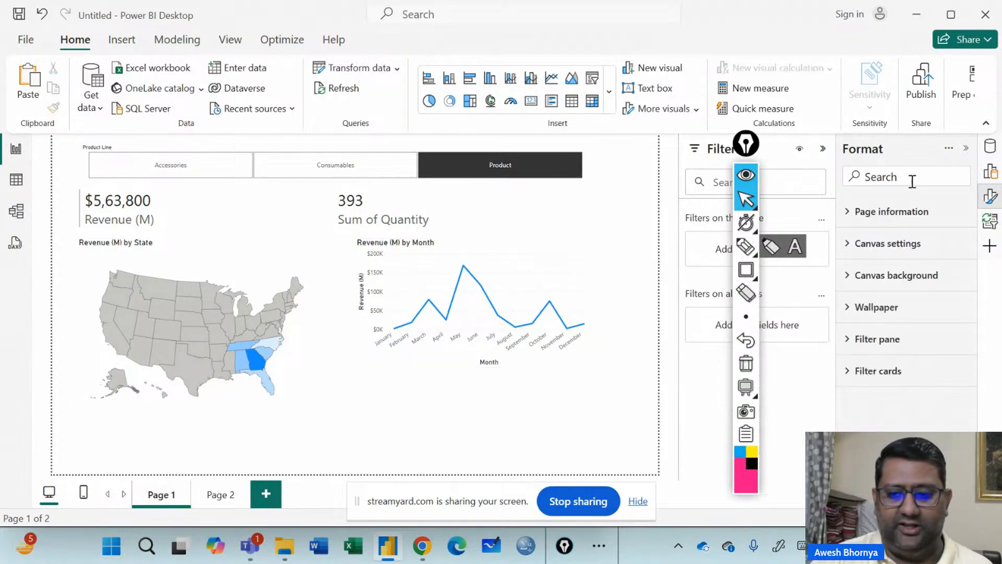
click(470, 78)
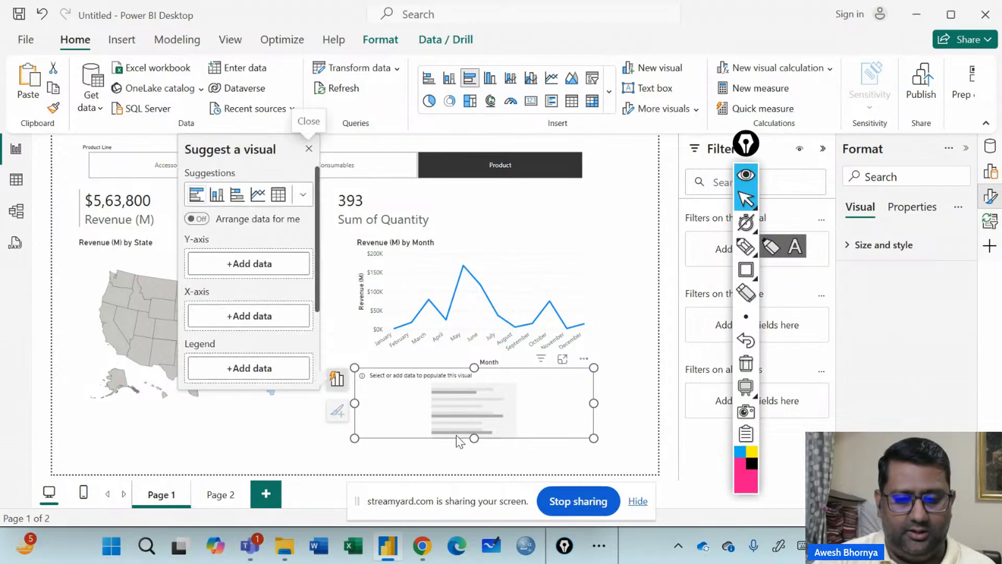
drag(473, 439, 476, 470)
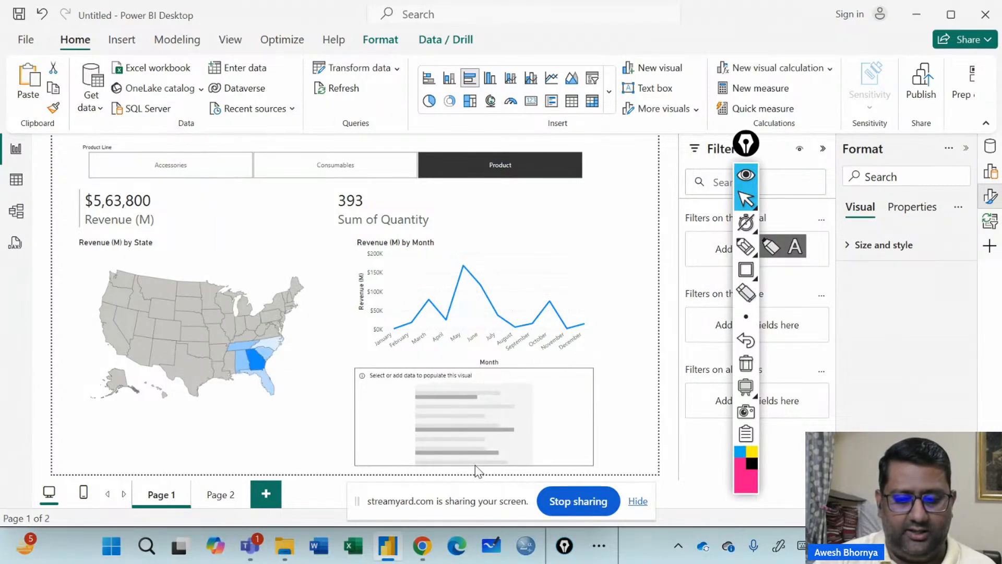
- Add Revenue (M) and the Products table's Description to the bar chart and dismiss the visual suggestions
click(992, 200)
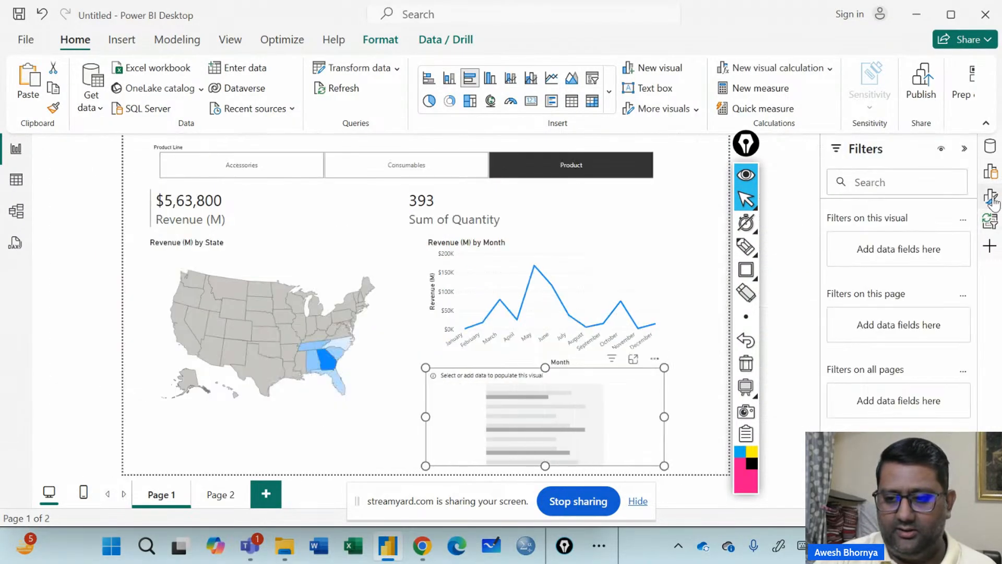
click(991, 148)
scroll(927, 298, down, 5)
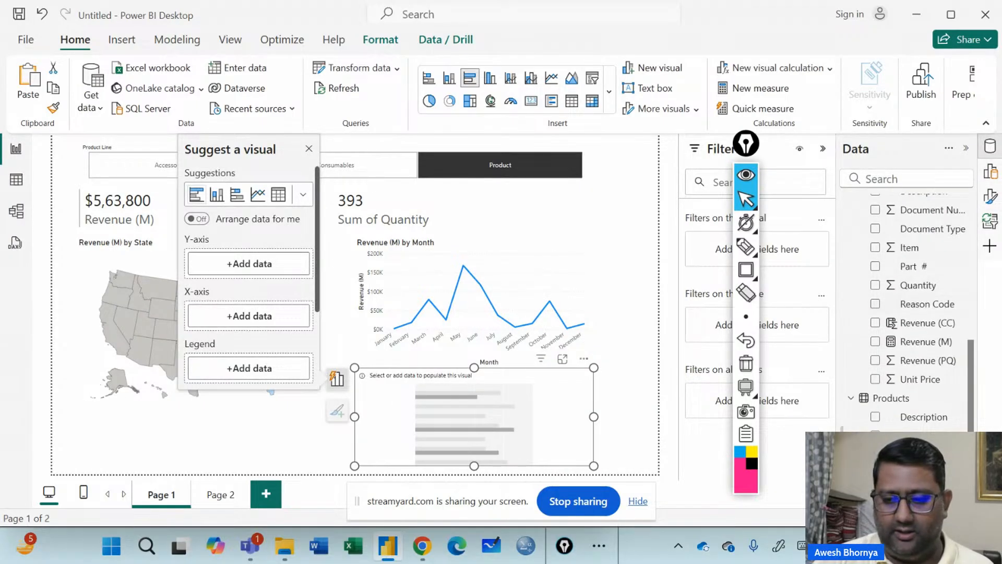
click(876, 342)
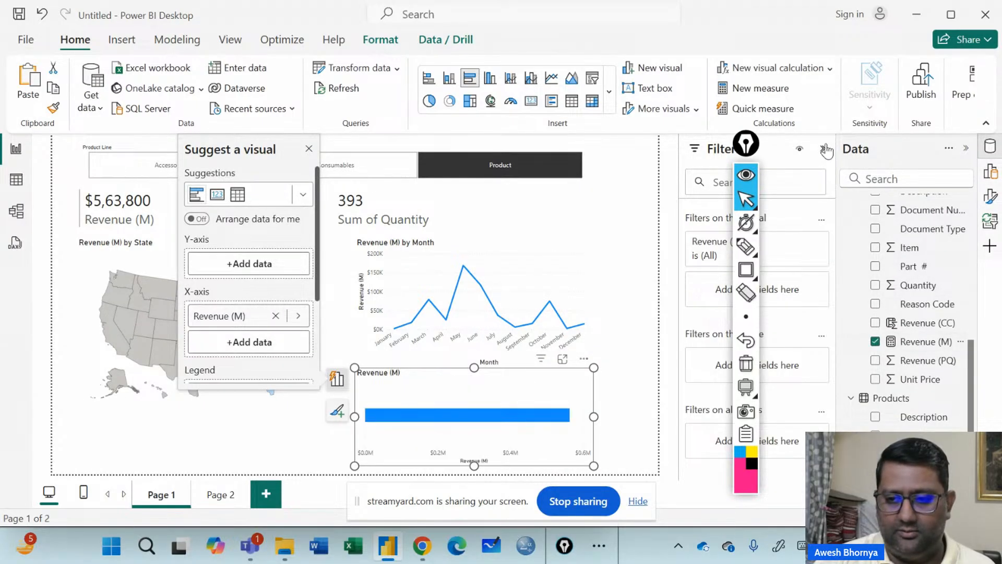
click(823, 149)
click(823, 149)
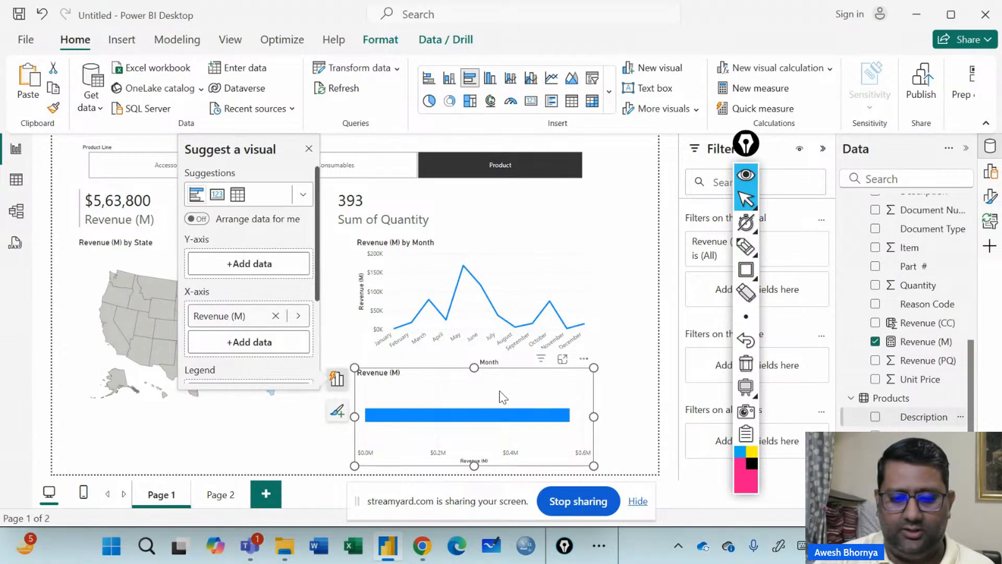
click(875, 417)
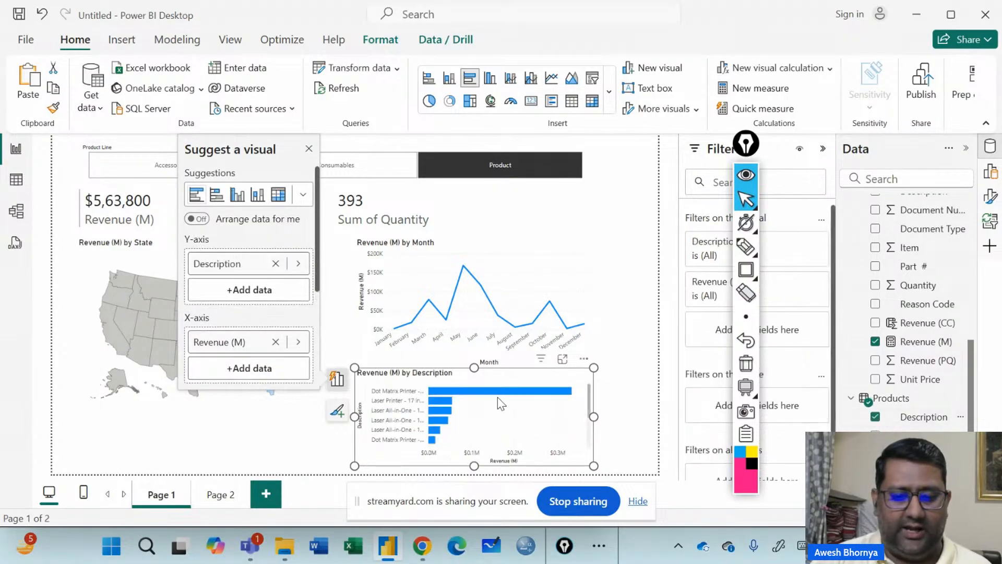
click(309, 149)
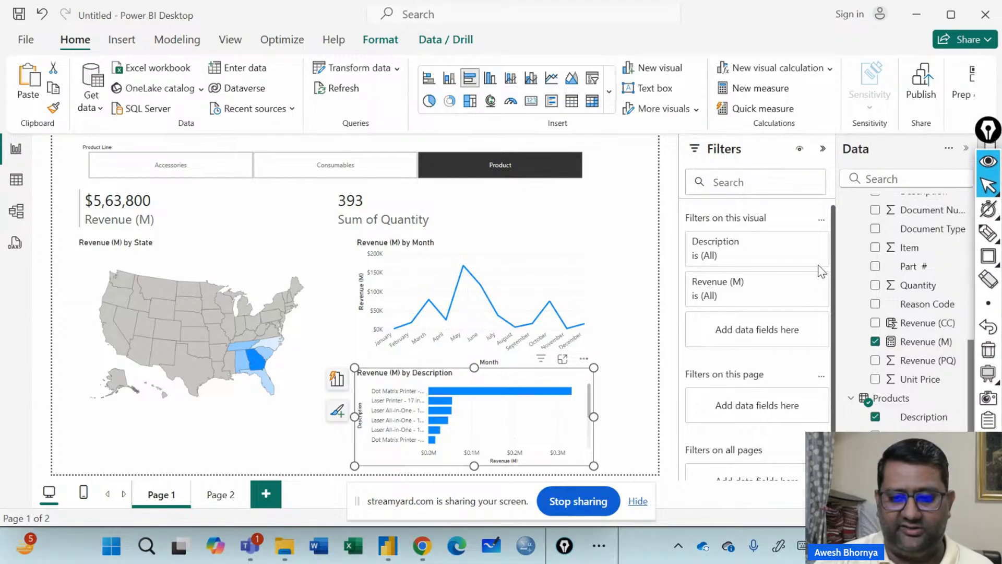
- Apply a Top N filter on Description that limits the bar chart to the top 3 by Revenue (M)
click(797, 243)
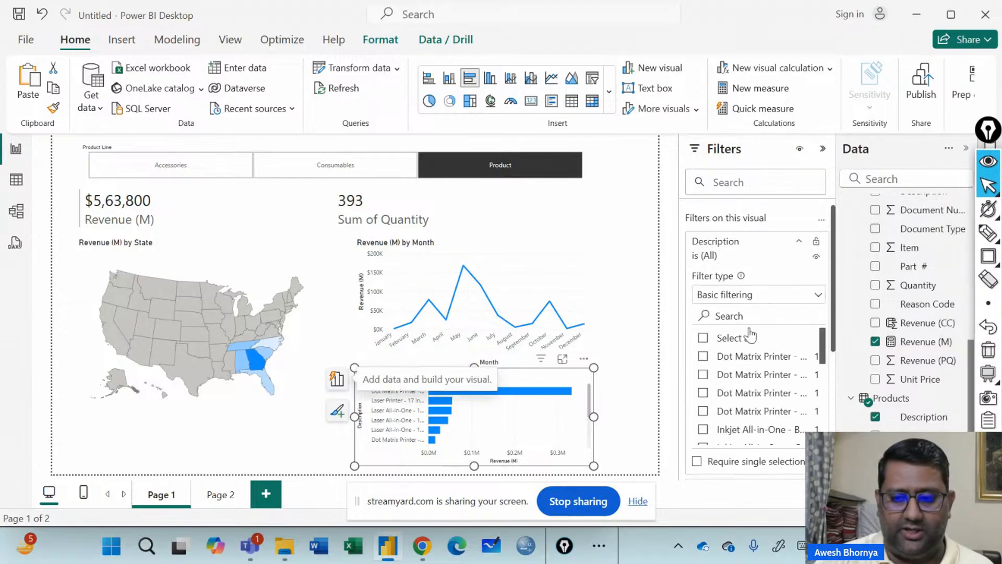
click(760, 295)
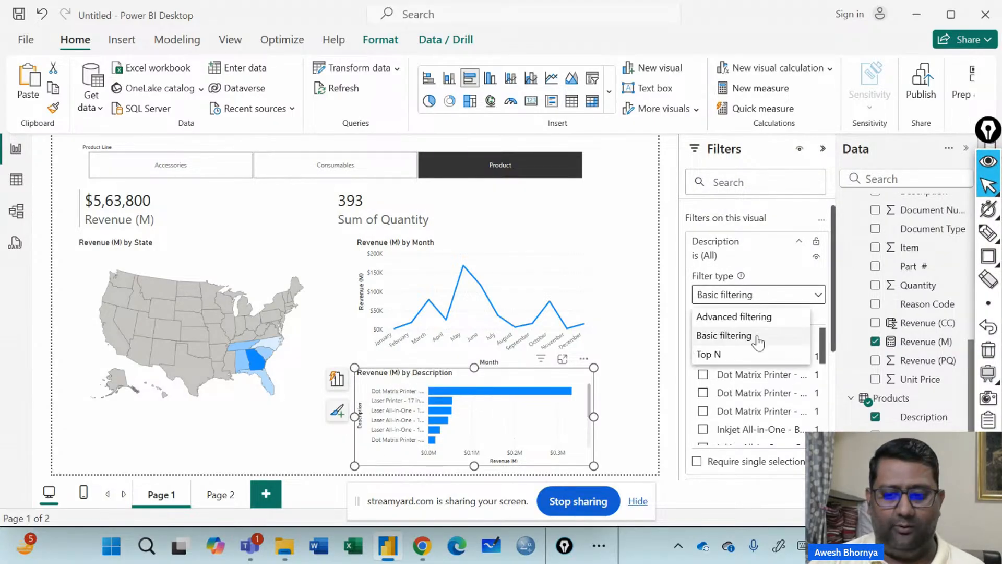
click(742, 351)
click(784, 331)
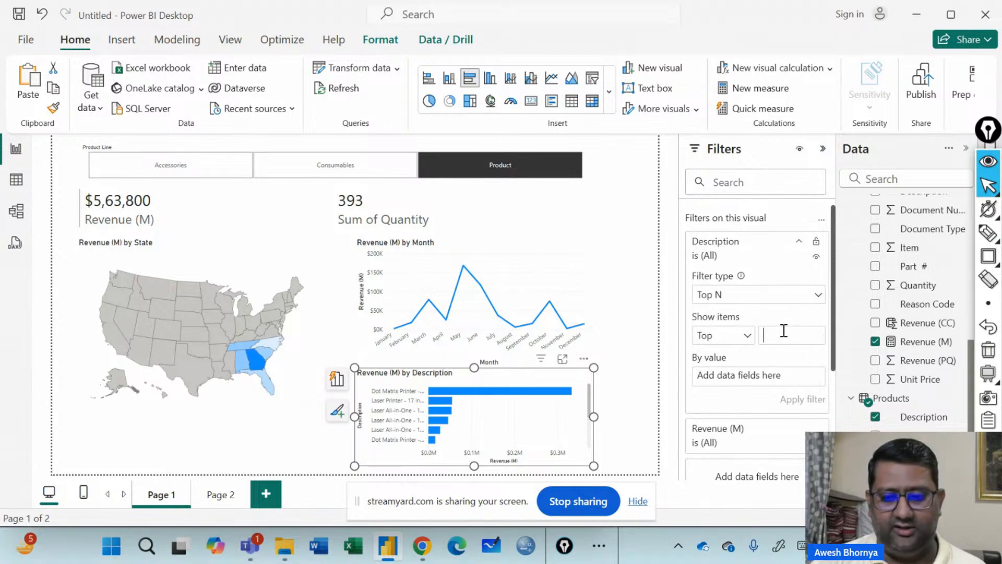
text(3)
drag(918, 342, 799, 376)
click(804, 396)
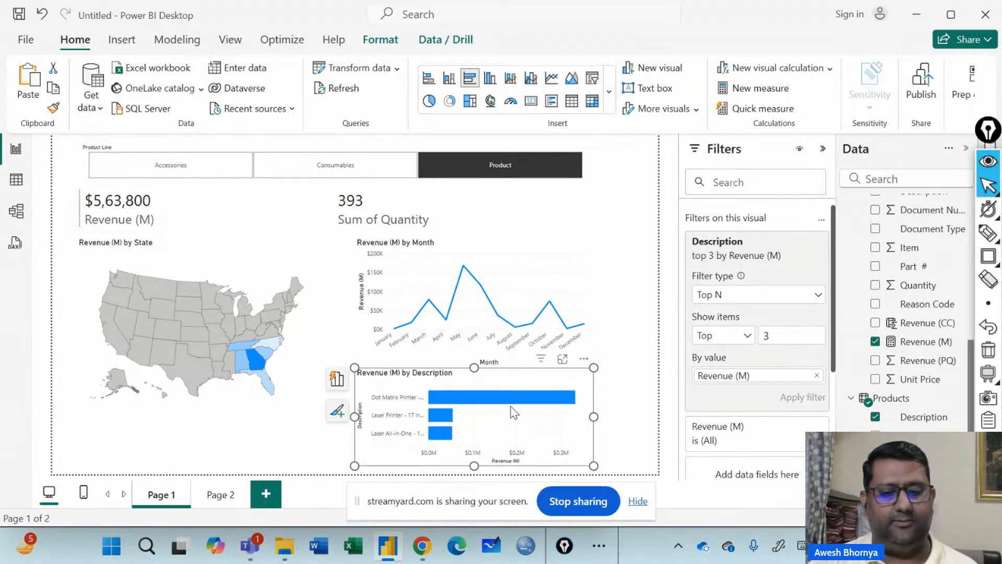
- Switch the slicer between Accessories, Consumables and Product to examine the monthly revenue and top descriptions, ending on Consumables
click(171, 165)
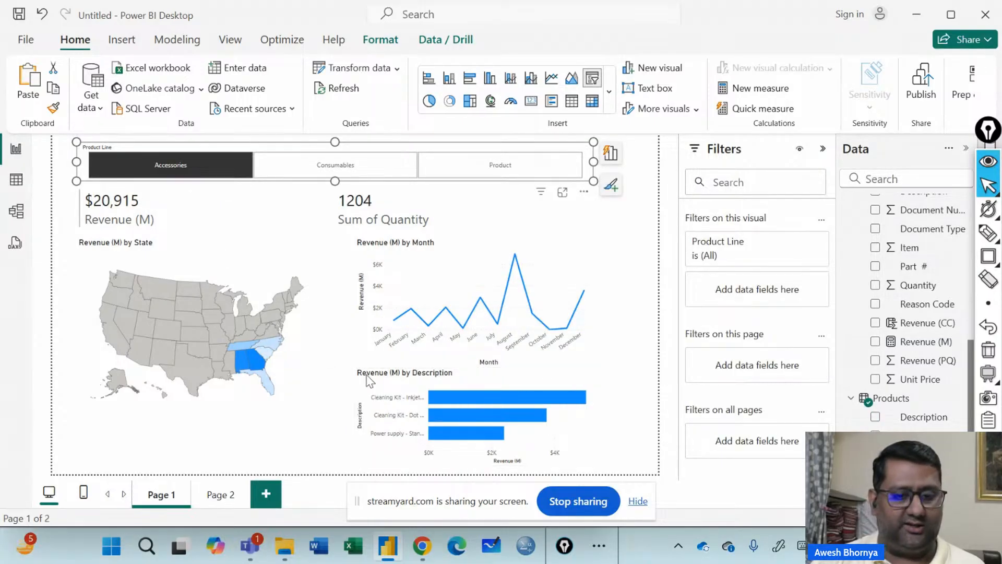
click(384, 165)
click(512, 164)
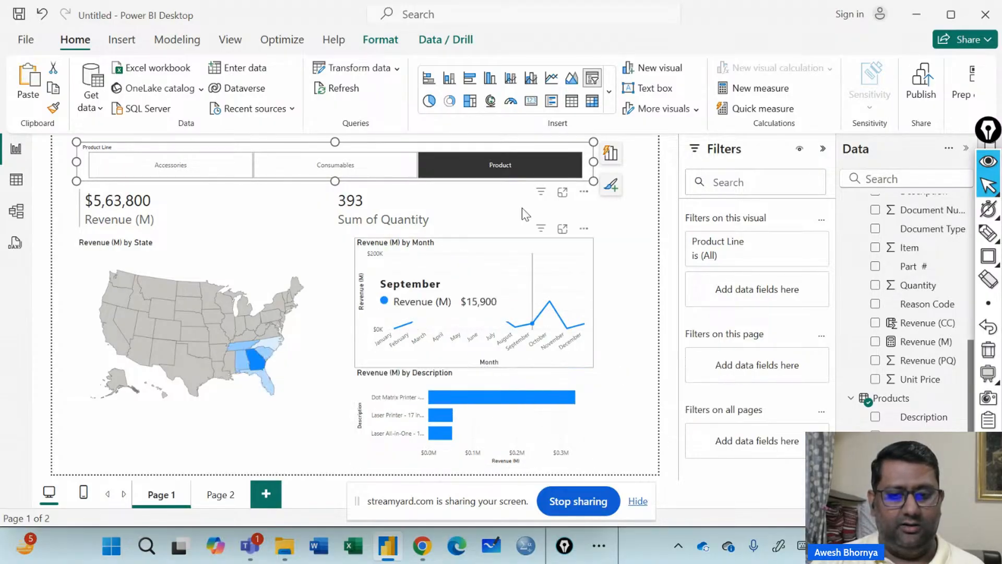
click(373, 163)
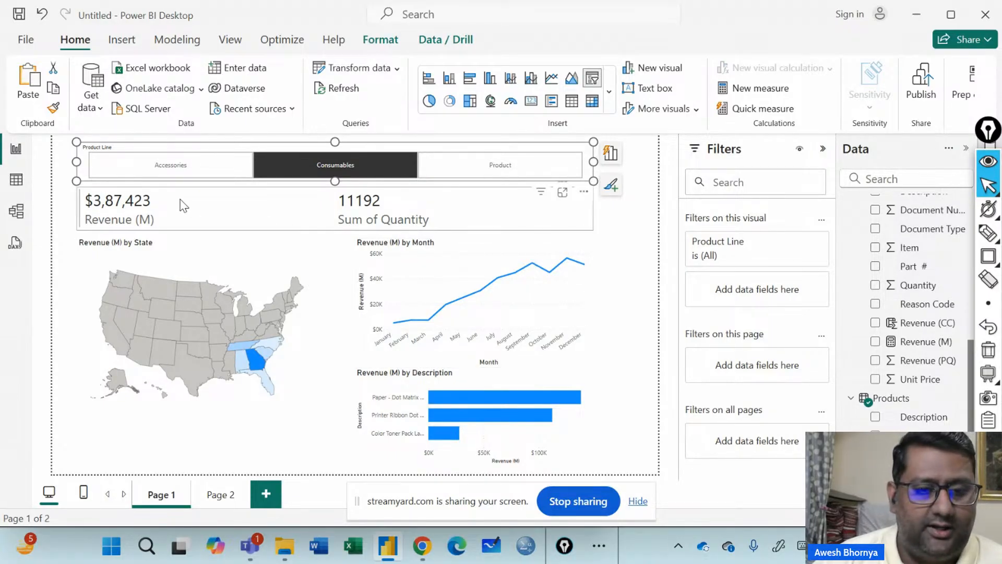
click(177, 167)
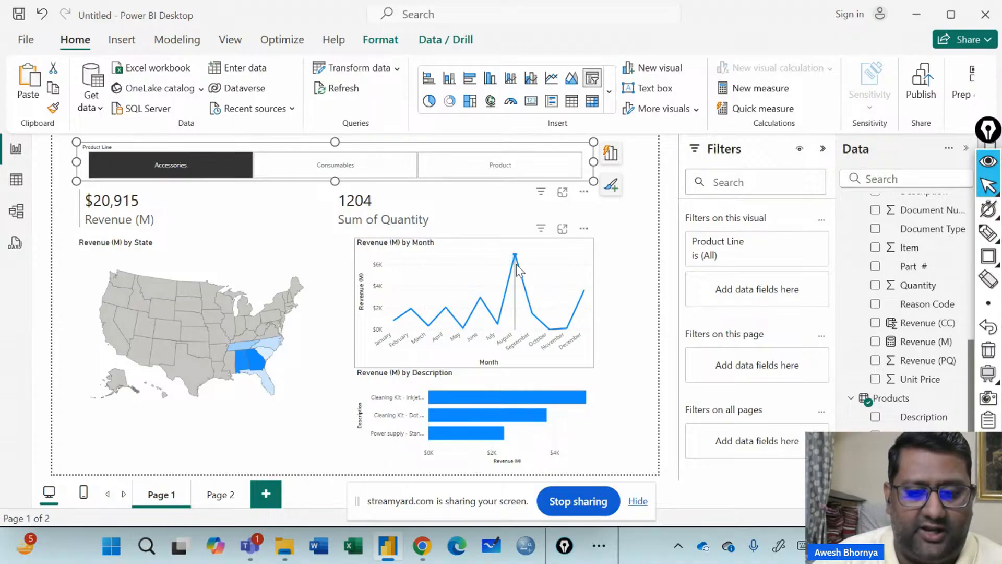
mouse_move(516, 265)
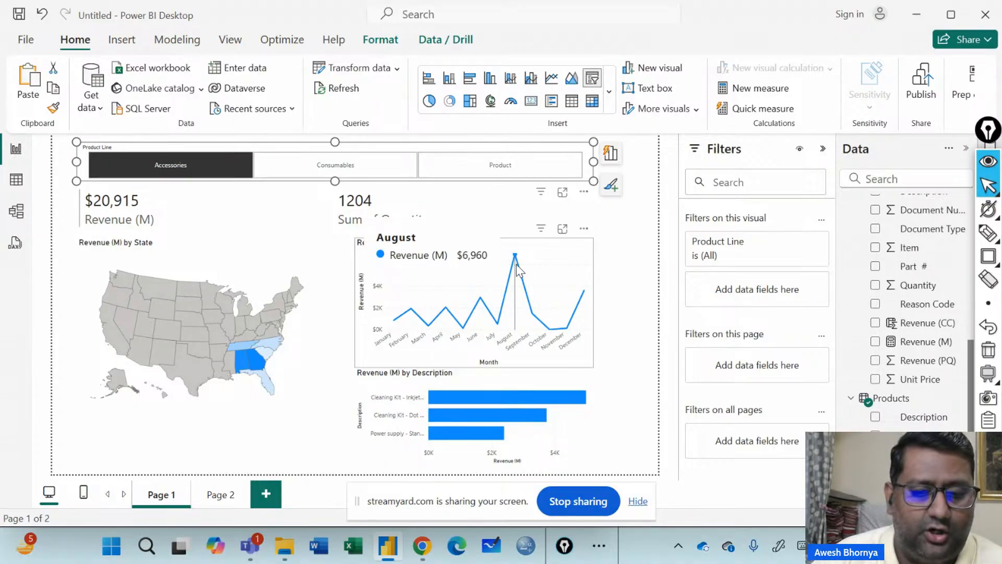
click(456, 170)
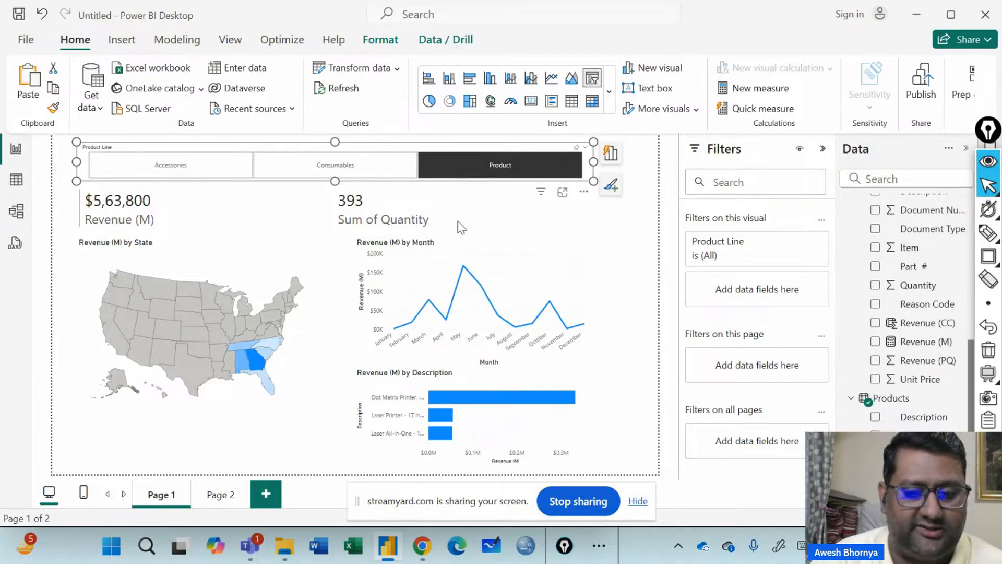
mouse_move(473, 293)
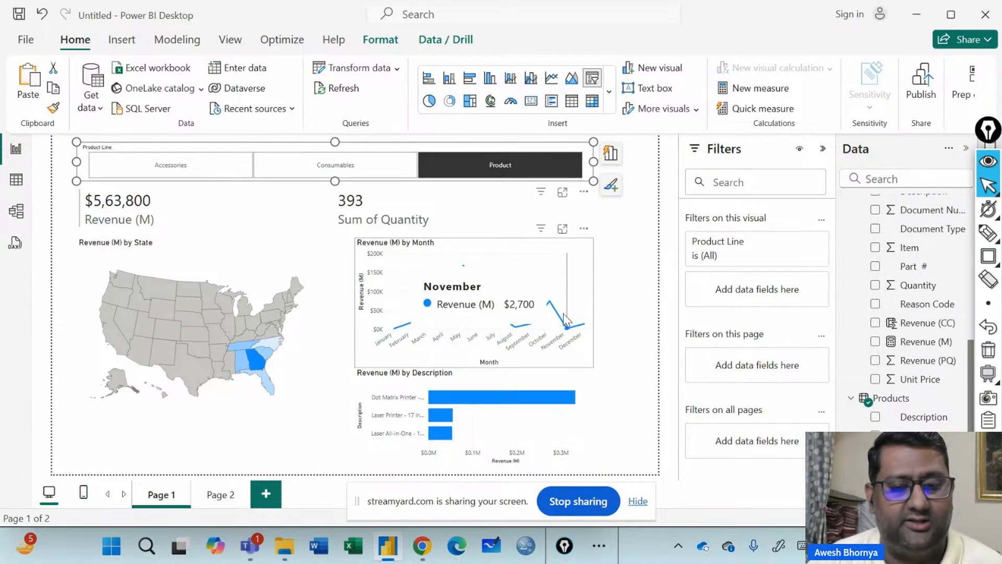
click(381, 165)
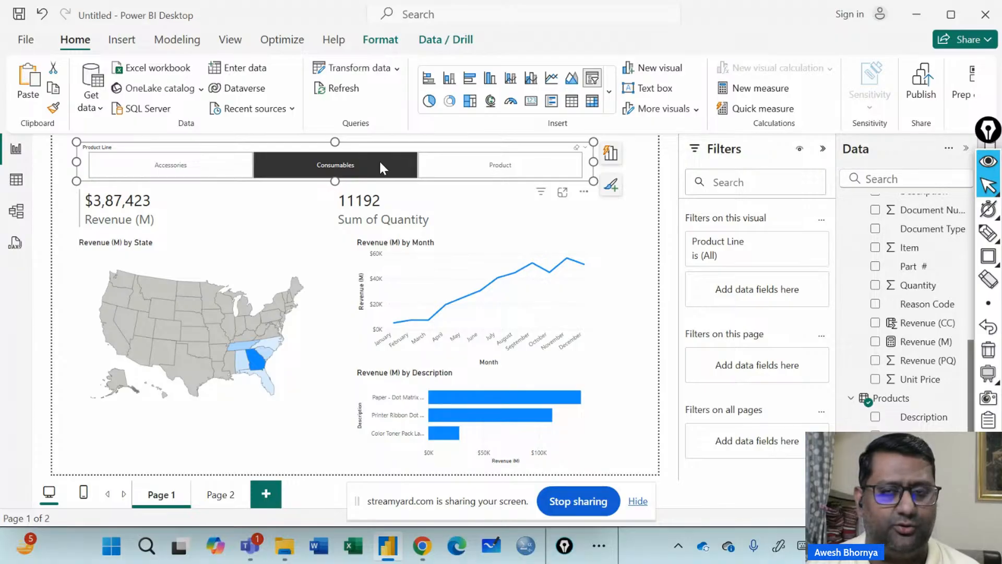
click(579, 501)
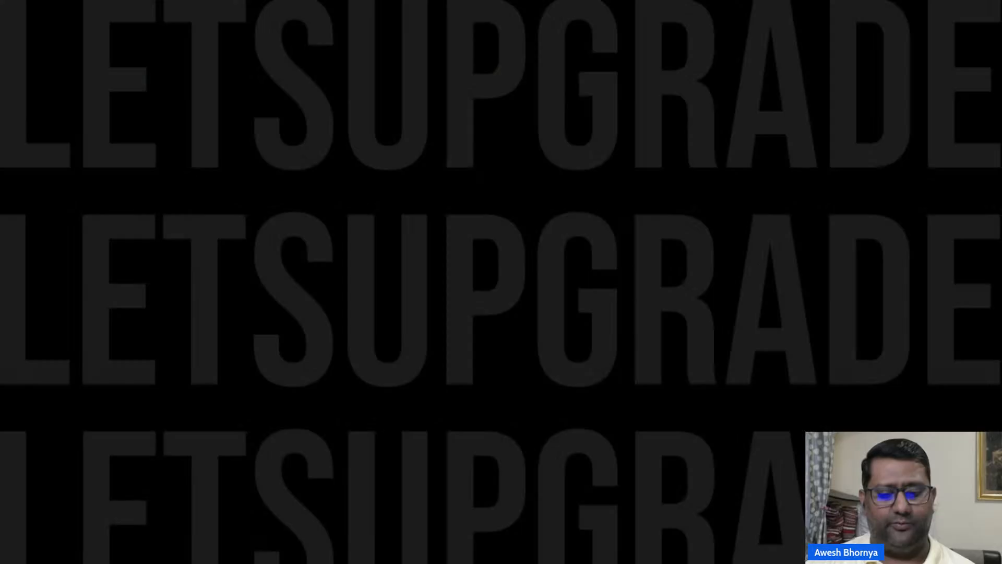